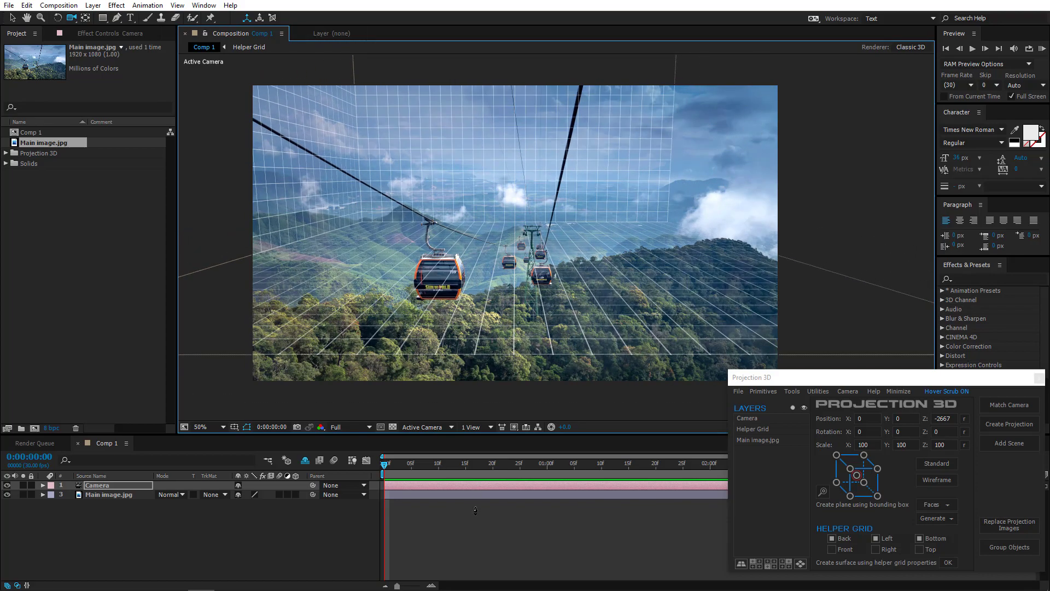
Reveal the hidden Helper Grid layer, stretch its depth scale to about 375% and refine the camera to match the photo's perspective.
{"action": "left_click_drag", "start_coordinate": [450, 307], "coordinate": [452, 294]}
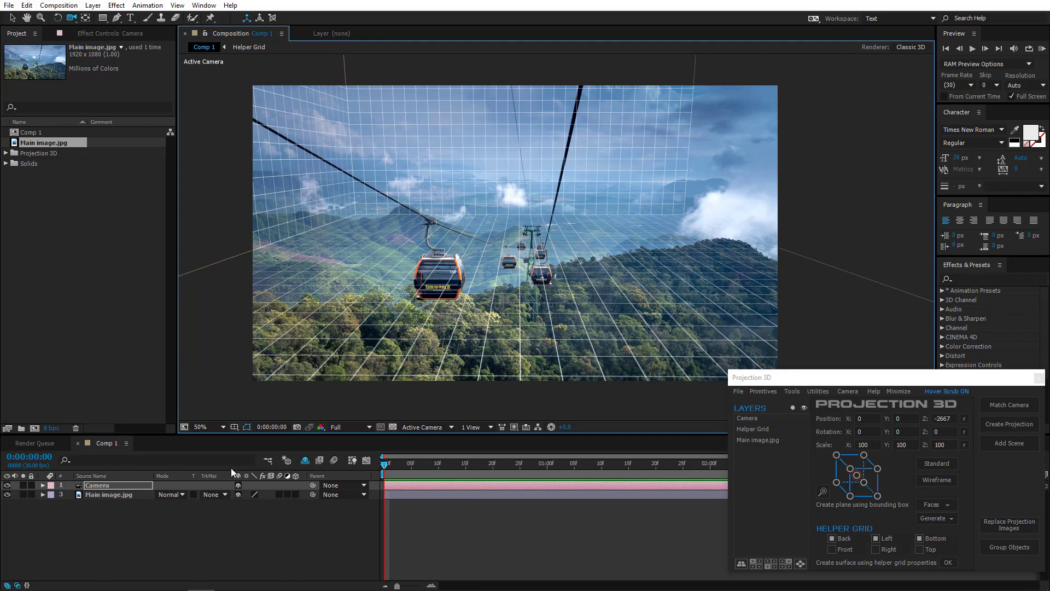
{"action": "left_click", "coordinate": [305, 460]}
{"action": "left_click", "coordinate": [131, 495]}
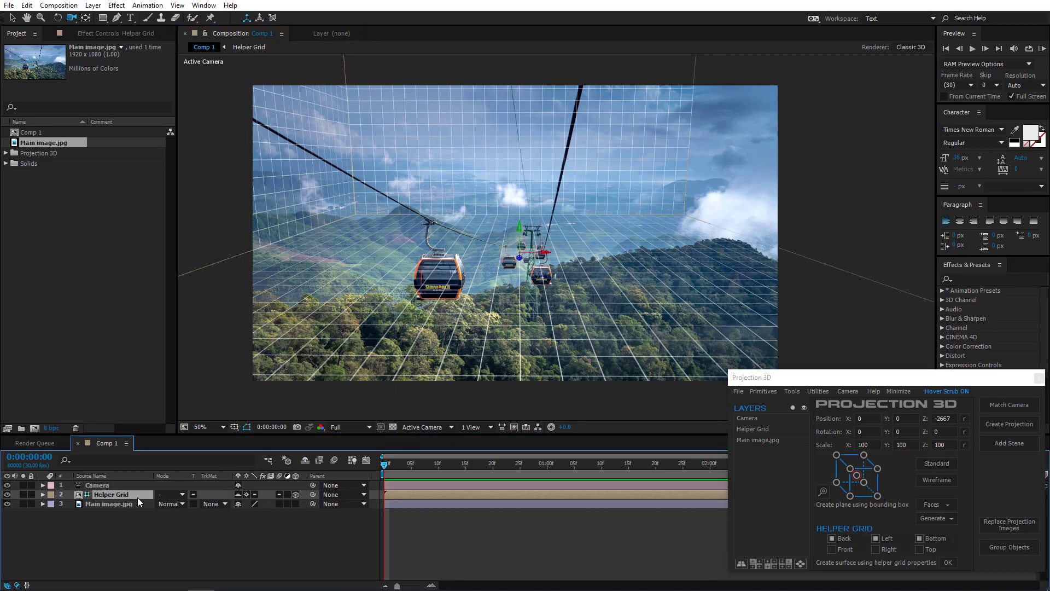
{"action": "key", "text": "s"}
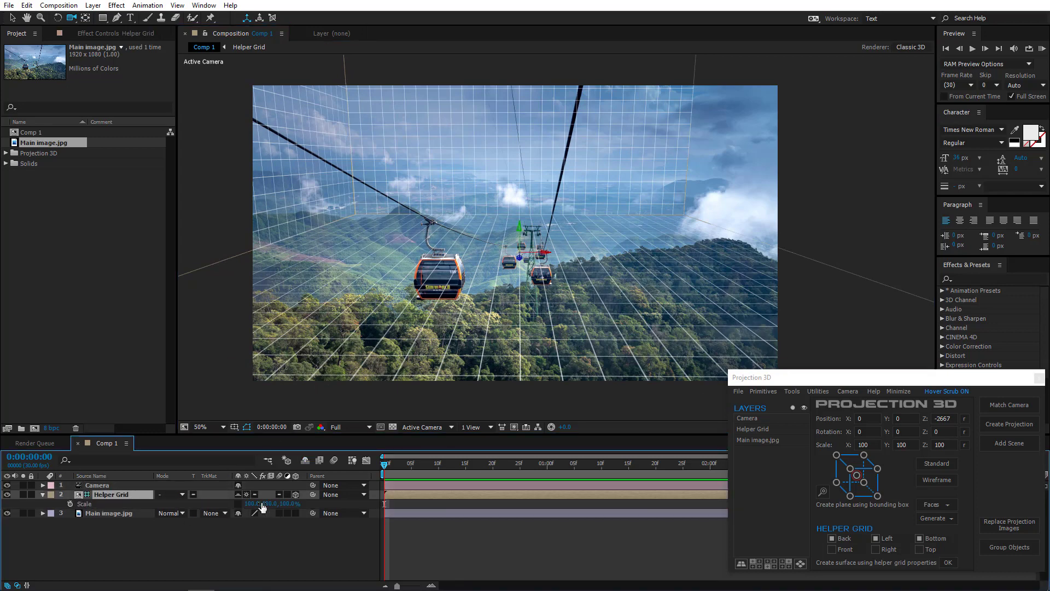
{"action": "left_click_drag", "start_coordinate": [289, 509], "coordinate": [420, 475]}
{"action": "left_click_drag", "start_coordinate": [490, 295], "coordinate": [492, 292]}
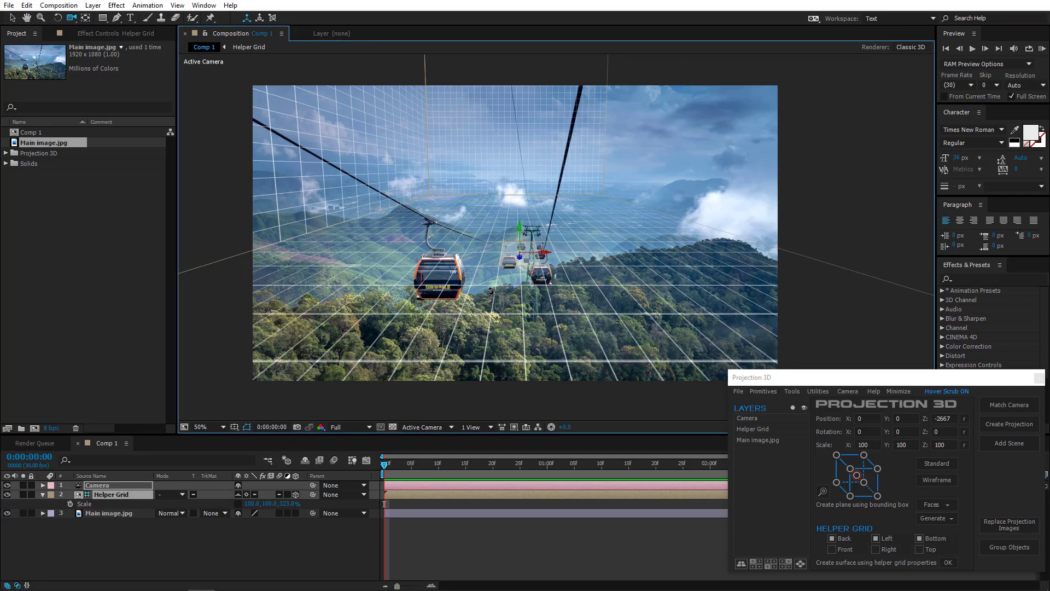
{"action": "left_click", "coordinate": [235, 526]}
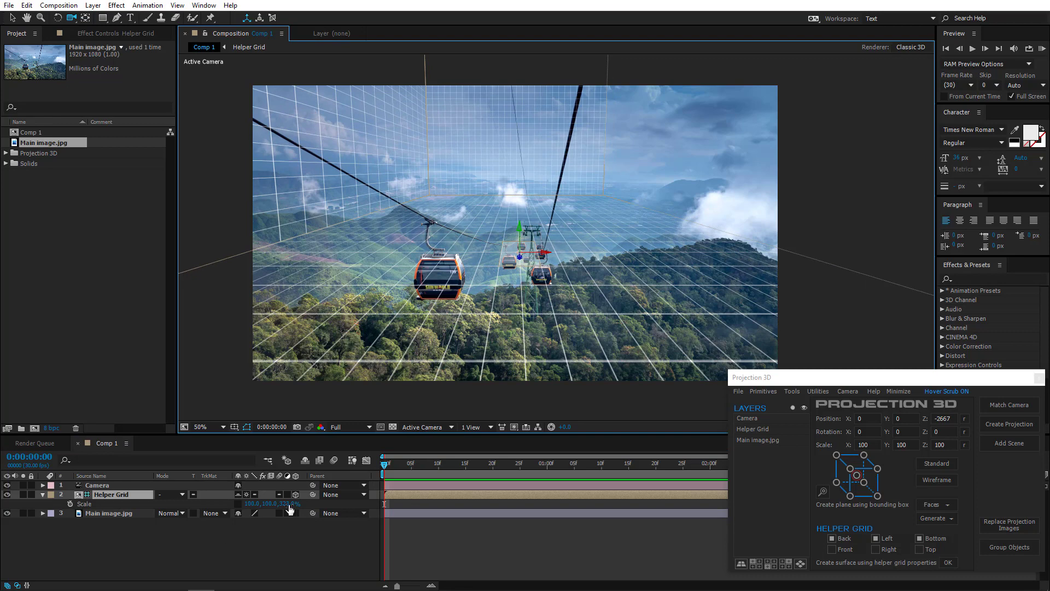
{"action": "left_click_drag", "start_coordinate": [289, 510], "coordinate": [317, 508]}
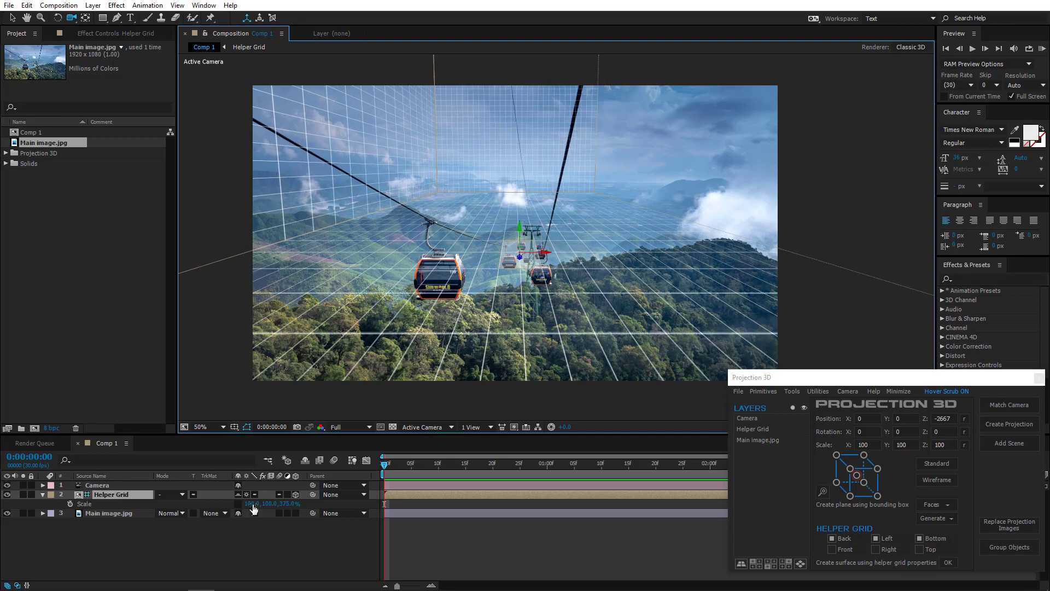
Scale the helper grid to about 460% width and 542% depth, realign the camera with the landscape, and hide the shy layers.
{"action": "left_click_drag", "start_coordinate": [253, 508], "coordinate": [377, 495]}
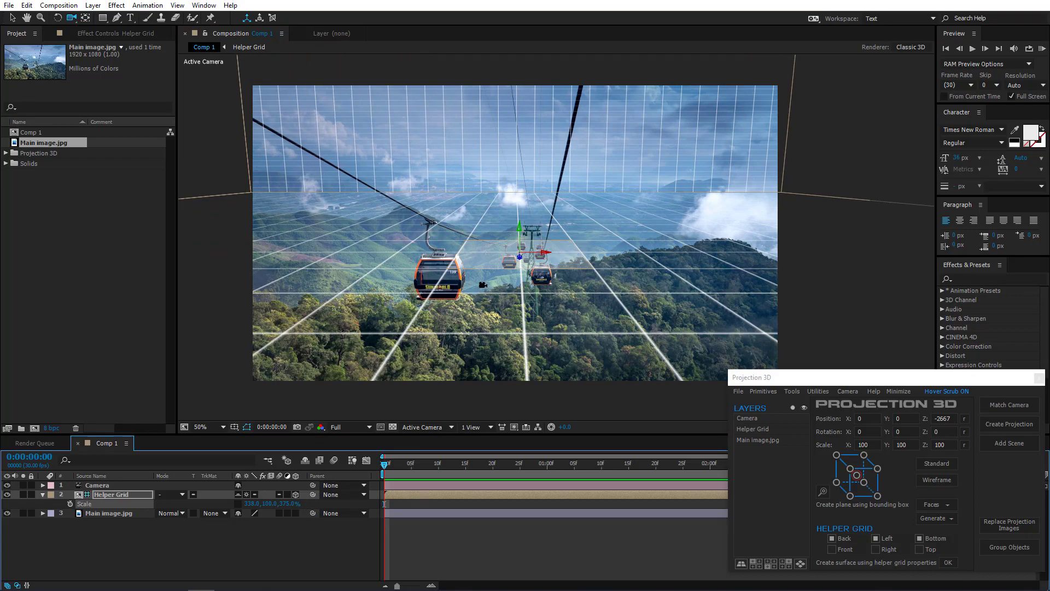
{"action": "left_click_drag", "start_coordinate": [507, 257], "coordinate": [449, 417]}
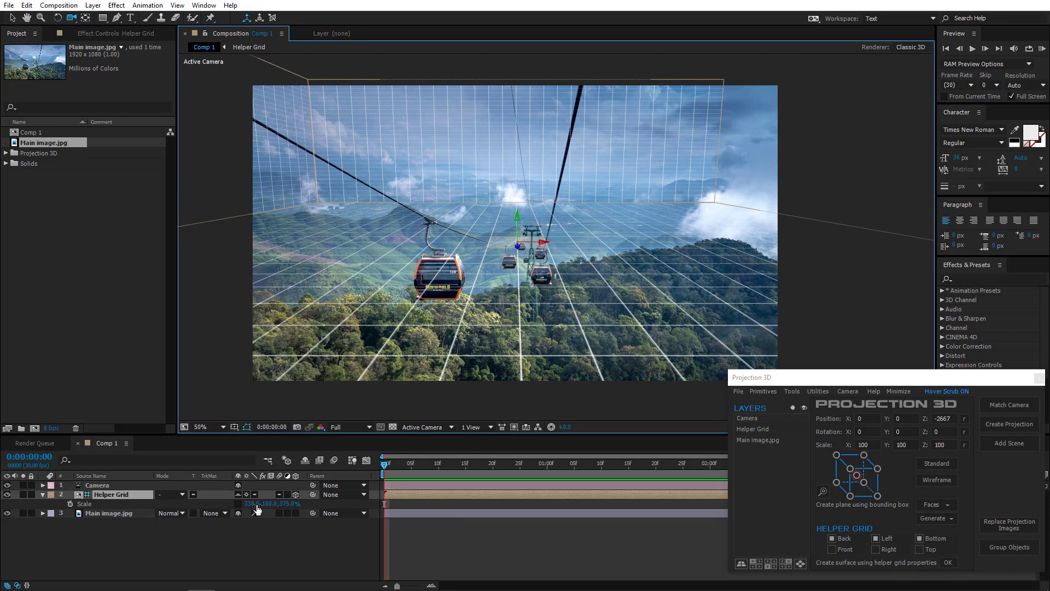
{"action": "left_click_drag", "start_coordinate": [257, 508], "coordinate": [318, 503]}
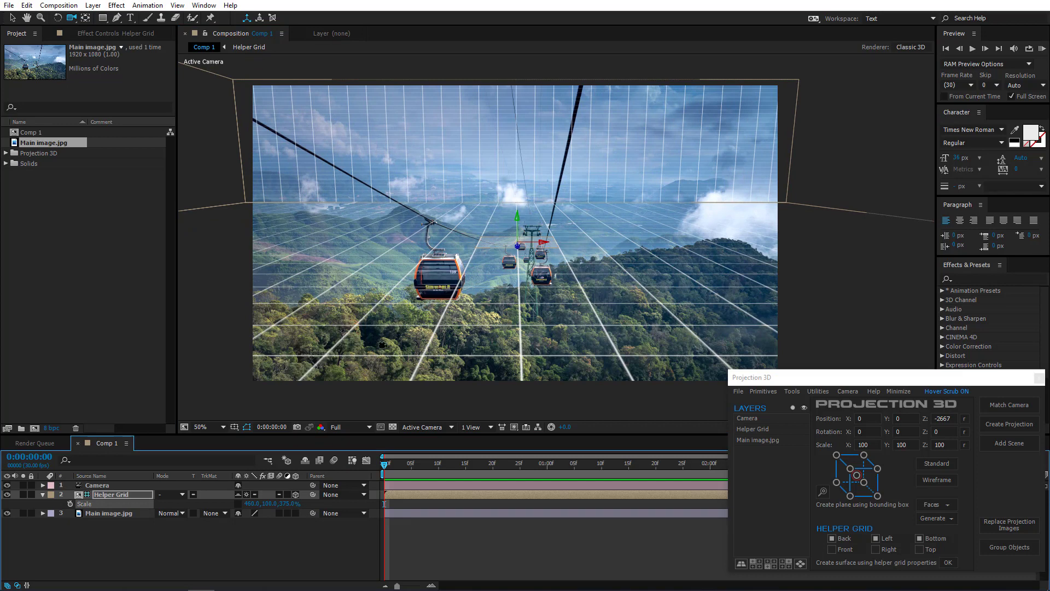
{"action": "left_click_drag", "start_coordinate": [287, 503], "coordinate": [391, 515]}
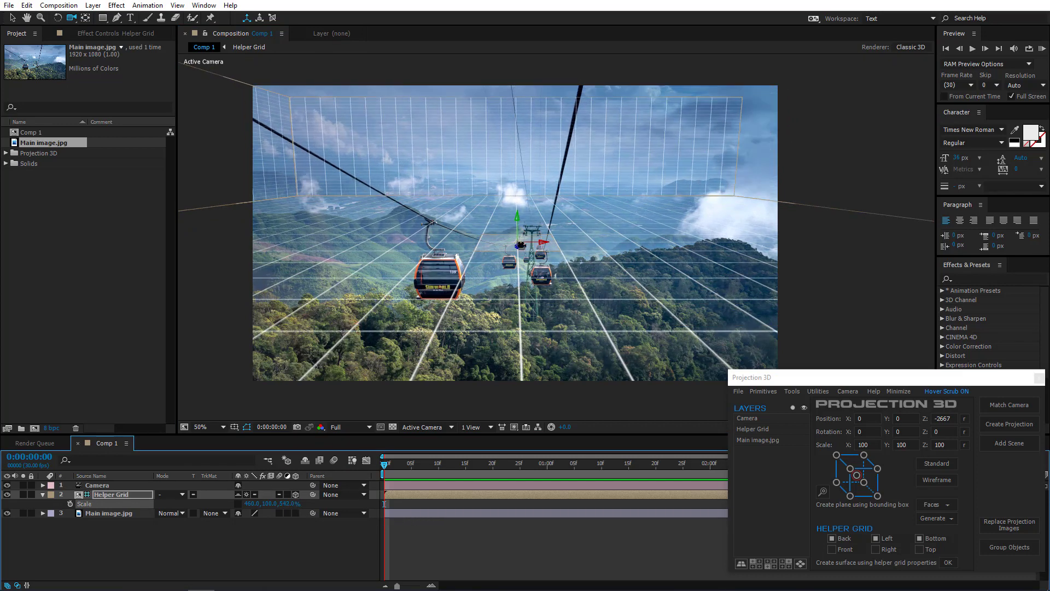
{"action": "left_click_drag", "start_coordinate": [516, 276], "coordinate": [515, 281]}
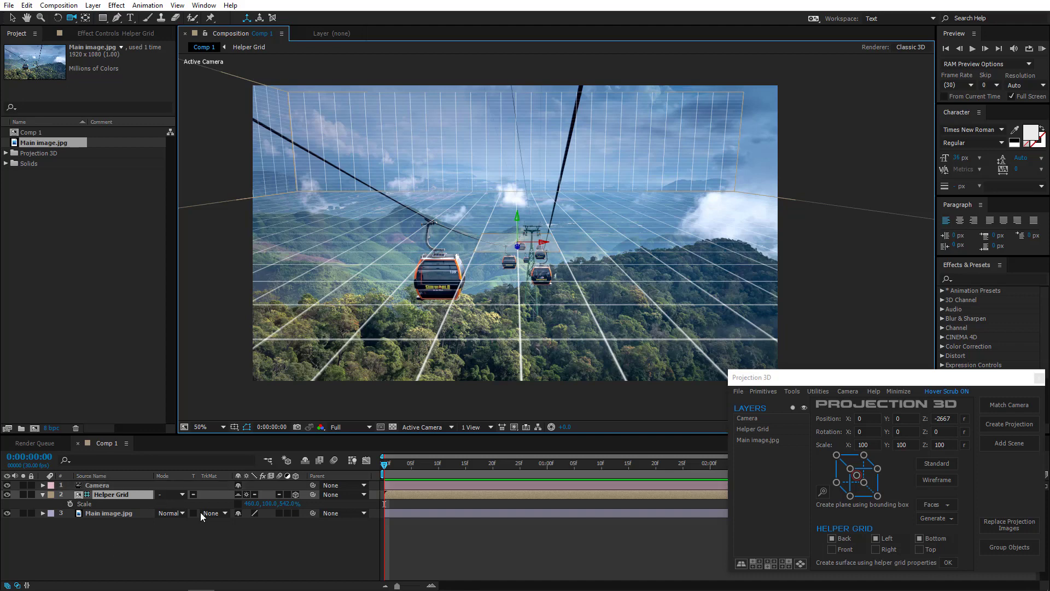
{"action": "left_click", "coordinate": [305, 460]}
Create a projection with 3 scenes from the Camera and Main image.jpg layers.
{"action": "left_click_drag", "start_coordinate": [116, 527], "coordinate": [107, 485]}
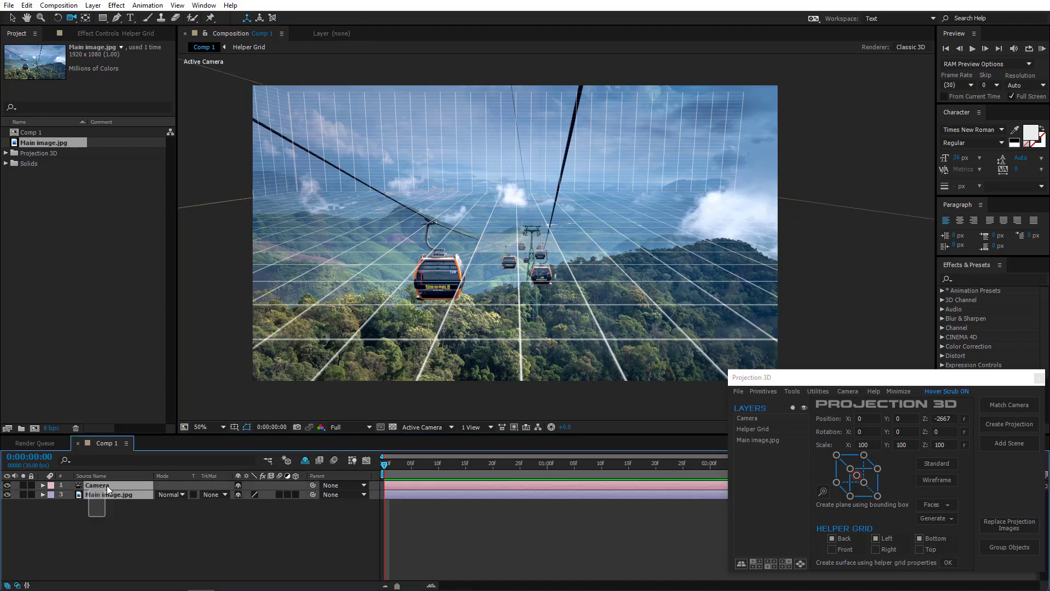
{"action": "left_click", "coordinate": [1004, 426]}
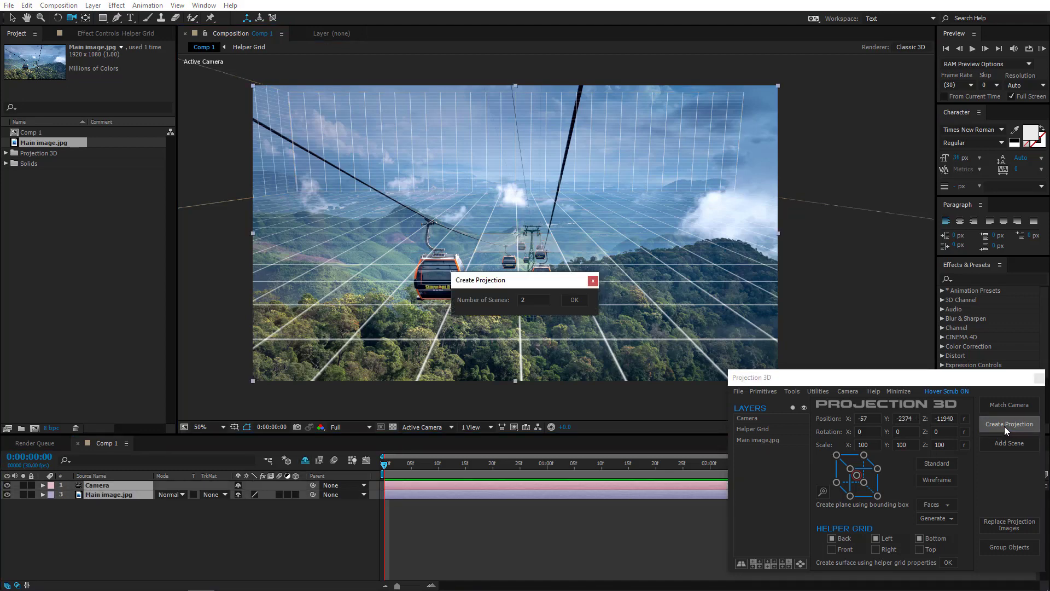
{"action": "left_click", "coordinate": [547, 300]}
{"action": "type", "text": "3"}
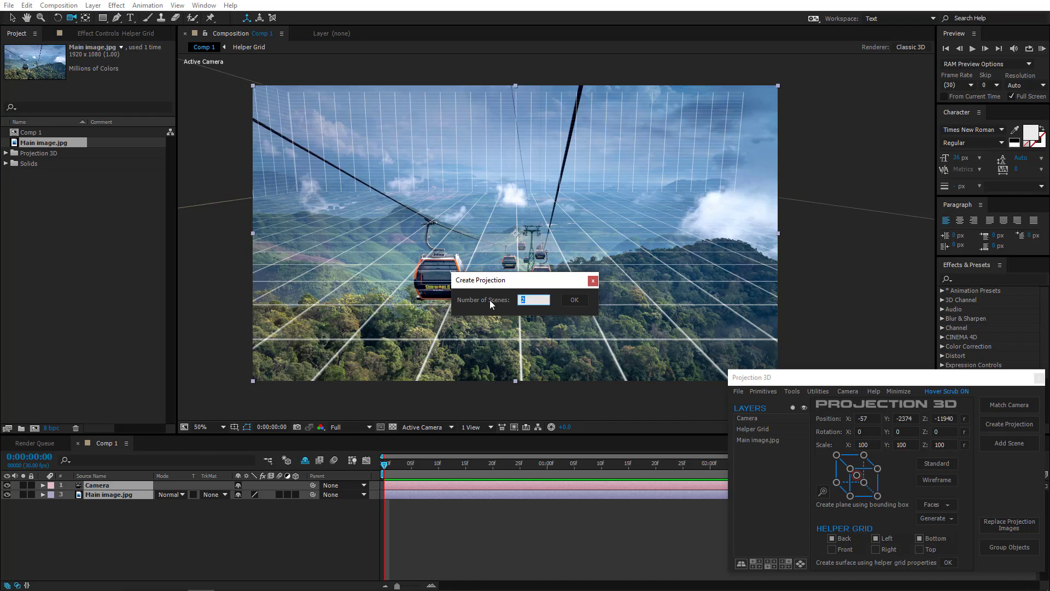
{"action": "left_click", "coordinate": [579, 297]}
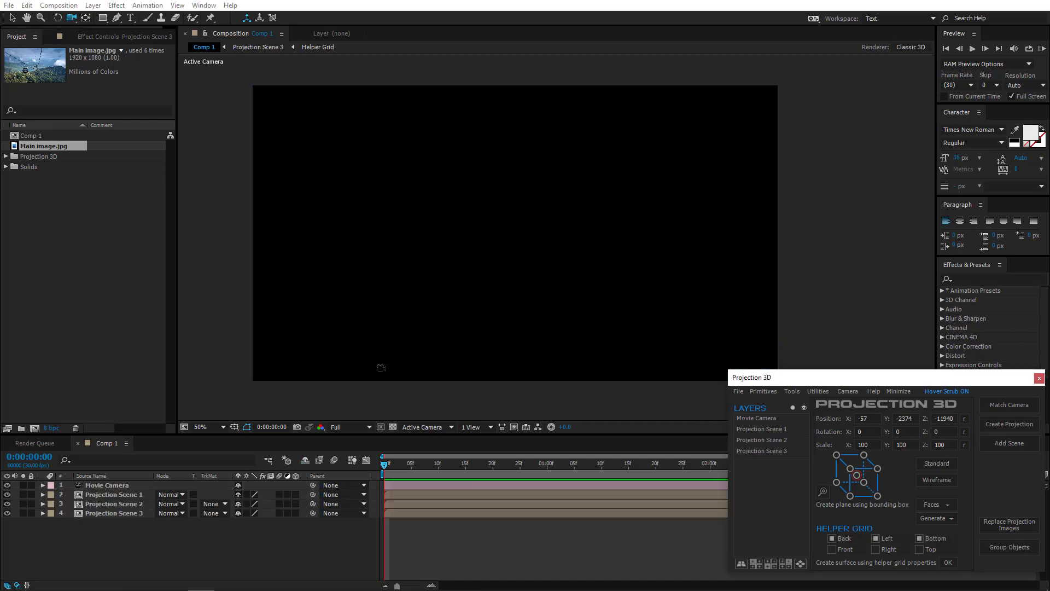
In Projection Scene 3, exclude the left side and create only the back and bottom surfaces from the helper grid.
{"action": "double_click", "coordinate": [106, 514]}
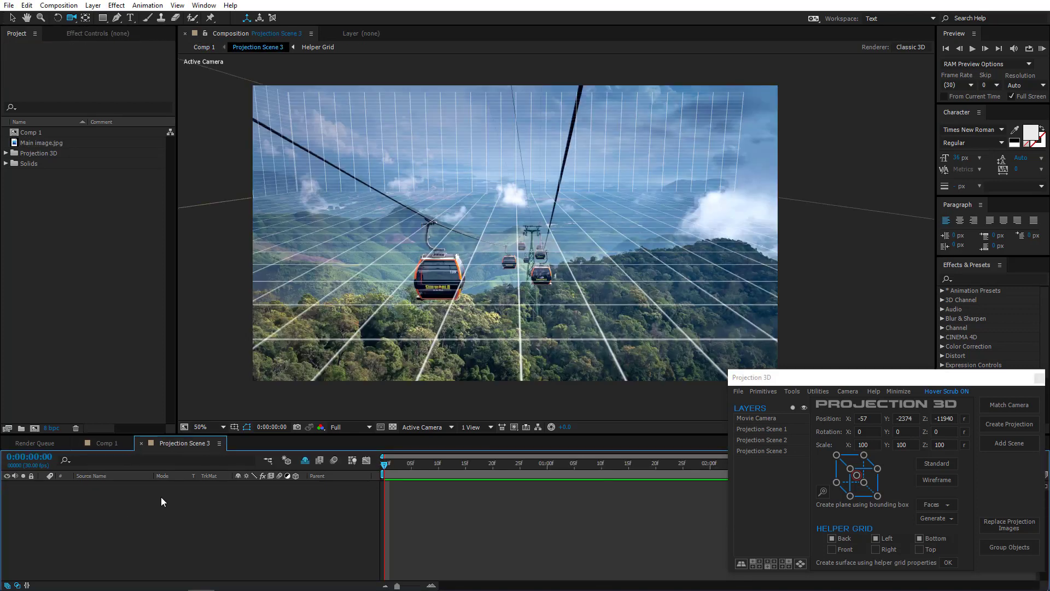
{"action": "left_click", "coordinate": [884, 538]}
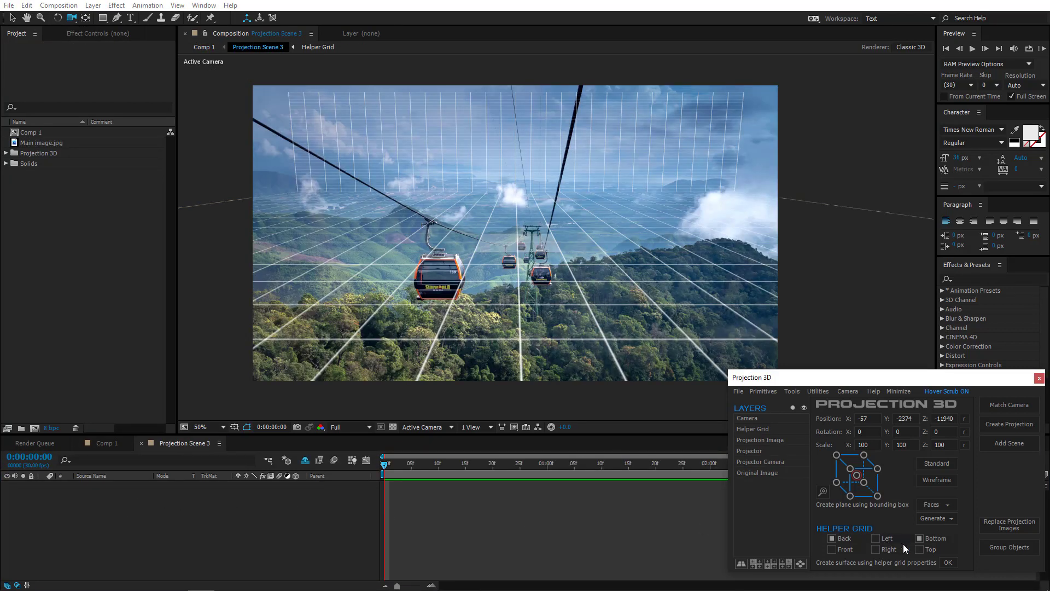
{"action": "left_click", "coordinate": [949, 562]}
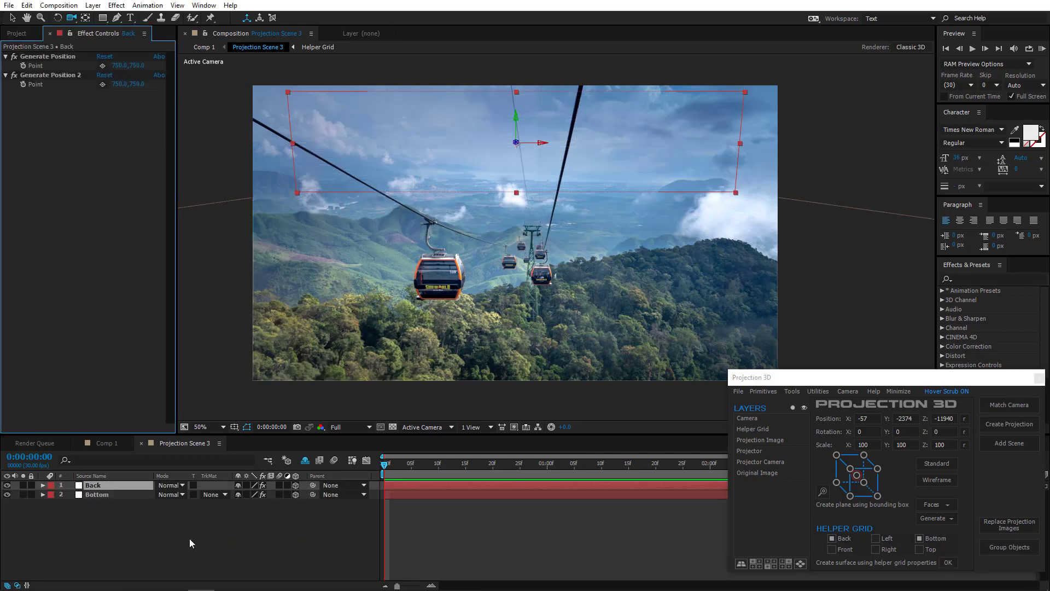
Scale up the Back surface in Projection Scene 3 until it extends beyond both sides of the frame.
{"action": "left_click", "coordinate": [110, 495]}
{"action": "left_click", "coordinate": [107, 488]}
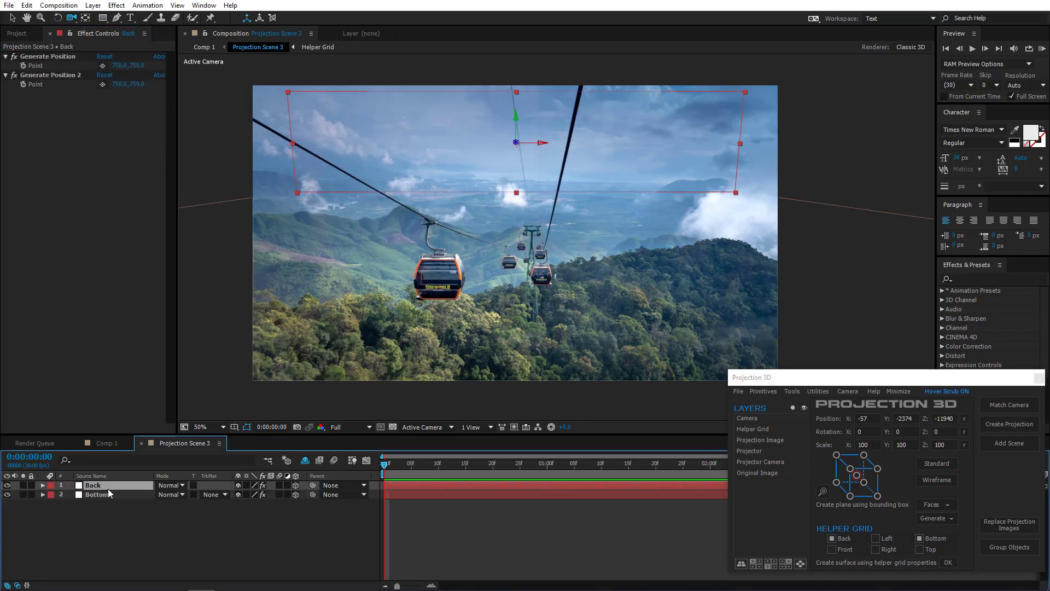
{"action": "key", "text": "s"}
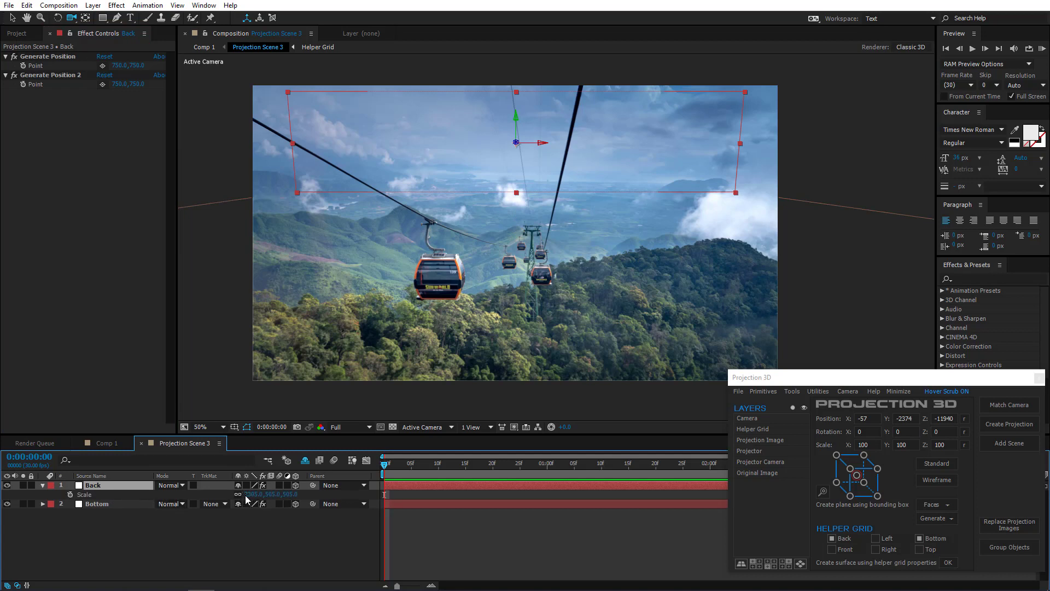
{"action": "left_click_drag", "start_coordinate": [249, 494], "coordinate": [678, 510]}
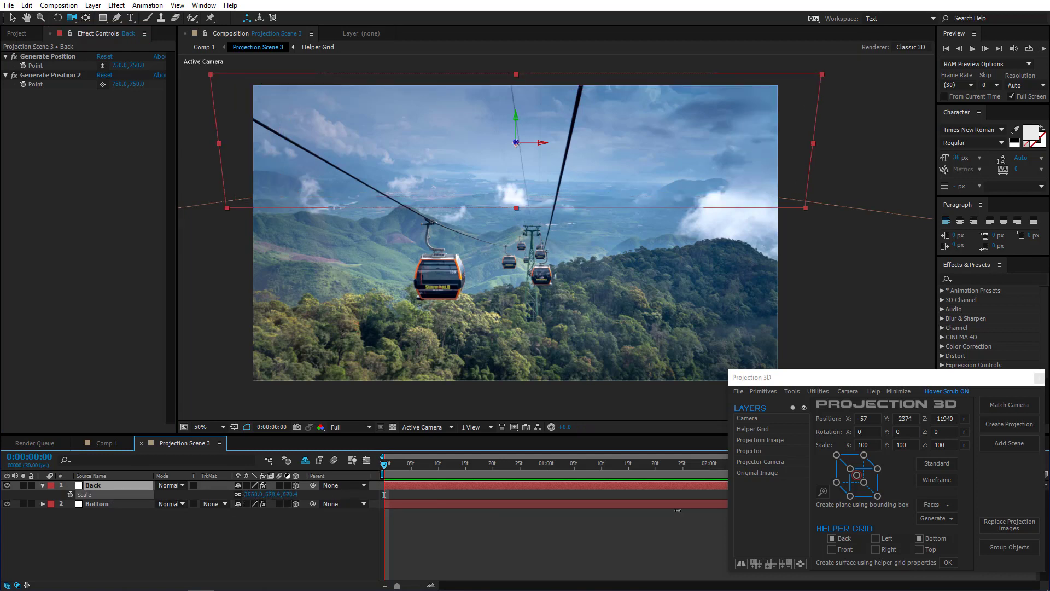
{"action": "left_click", "coordinate": [248, 547]}
{"action": "left_click", "coordinate": [116, 486]}
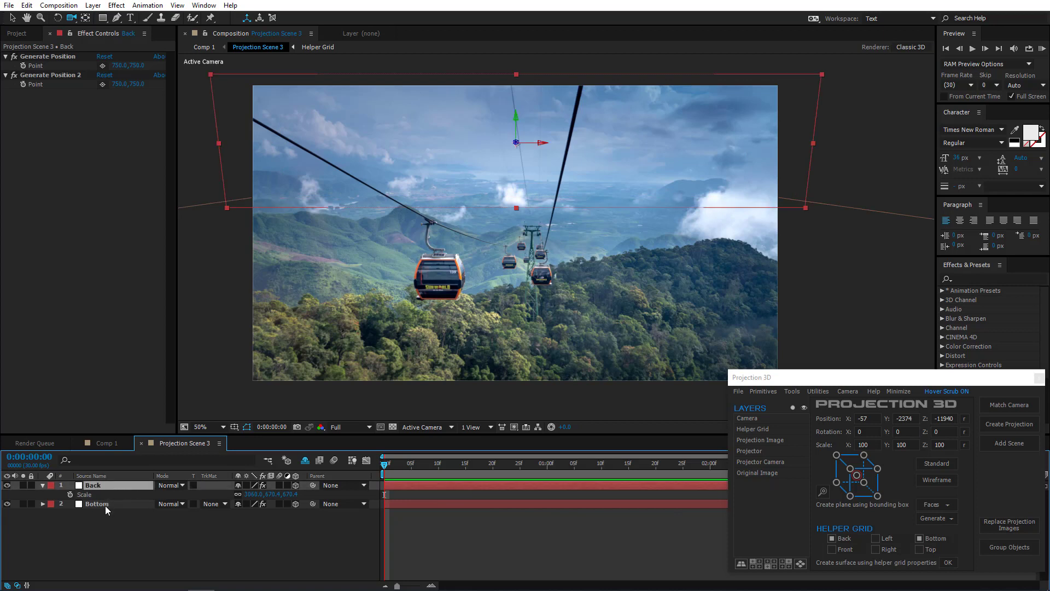
Replace the projection image of Projection Scene 3 in Comp 1 with the BG image from the ropeway folder.
{"action": "left_click", "coordinate": [105, 443]}
{"action": "left_click", "coordinate": [122, 508]}
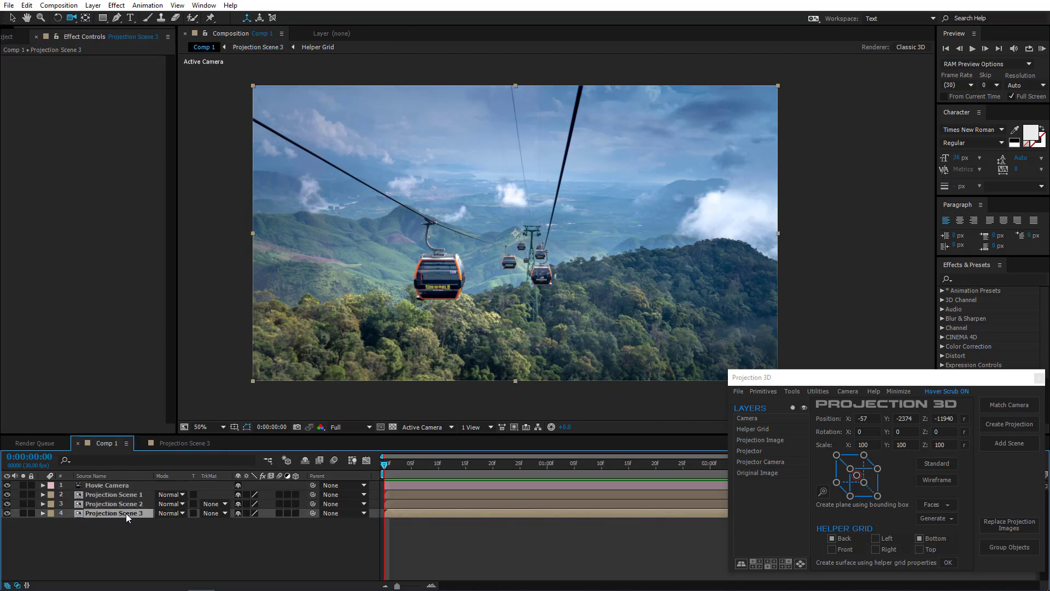
{"action": "left_click", "coordinate": [1009, 523]}
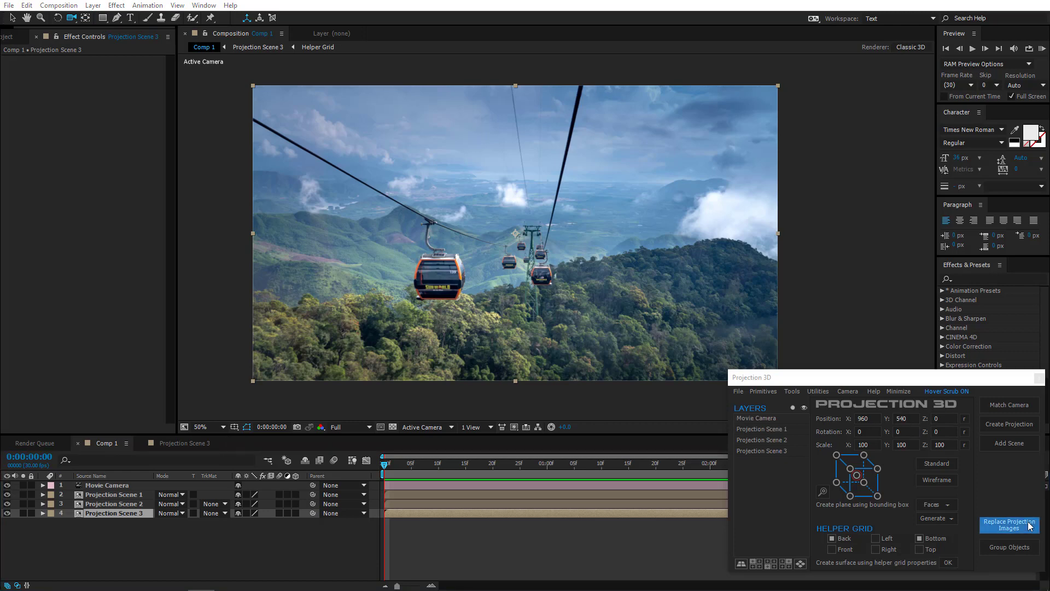
{"action": "double_click", "coordinate": [592, 262]}
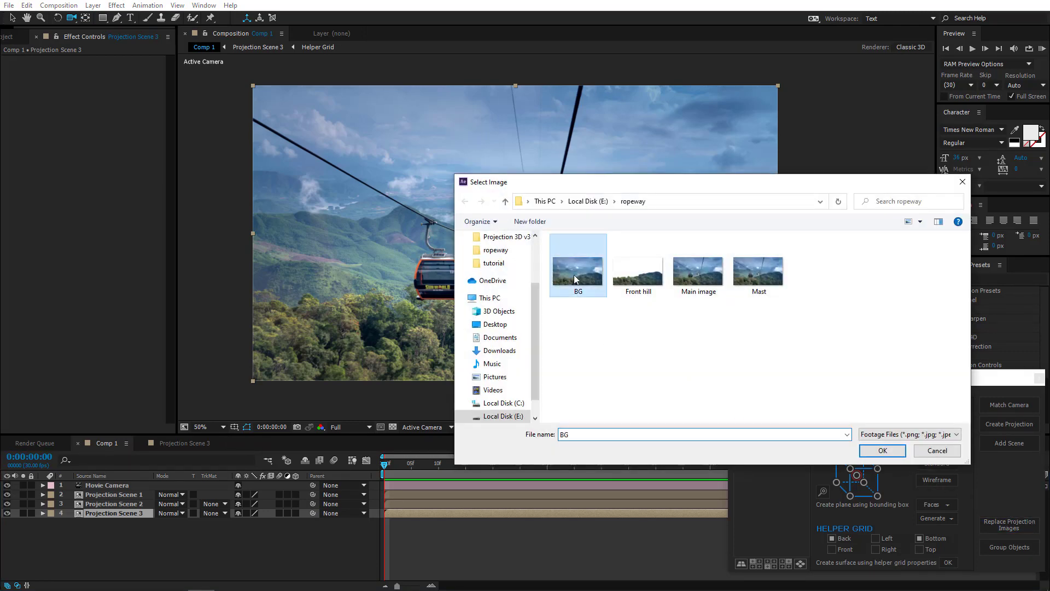
{"action": "left_click", "coordinate": [535, 344]}
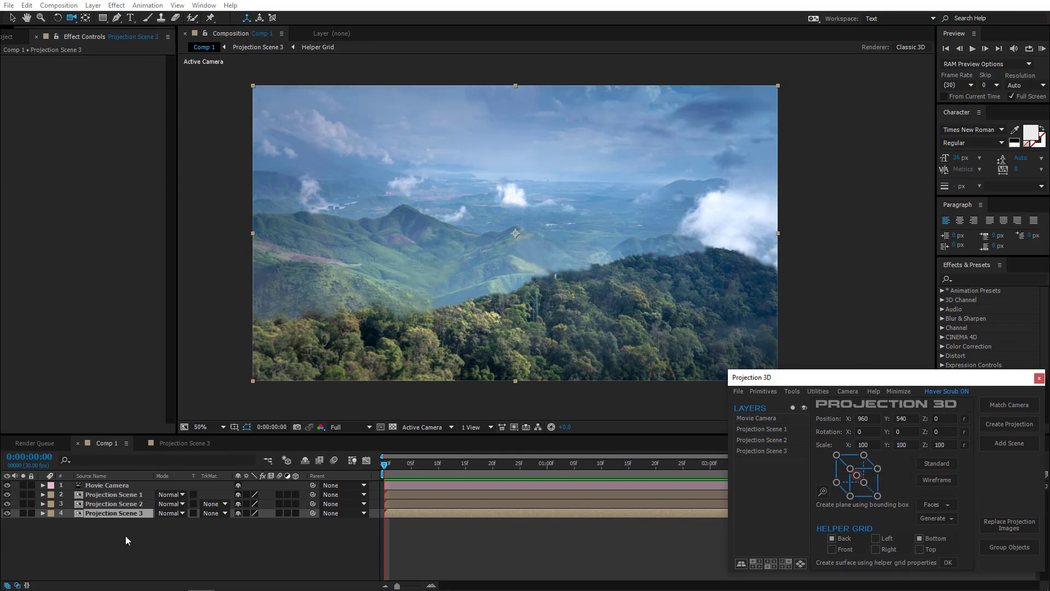
Open Projection Scene 2, place it before Projection Scene 3, and copy the Bottom surface from Projection Scene 3 into it.
{"action": "double_click", "coordinate": [112, 502]}
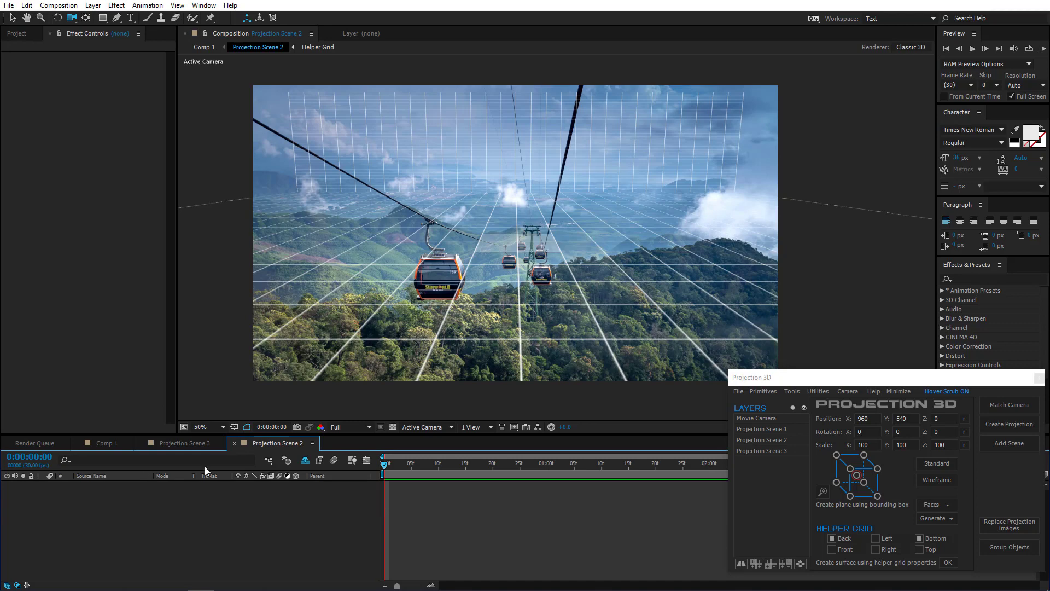
{"action": "left_click_drag", "start_coordinate": [267, 444], "coordinate": [200, 446]}
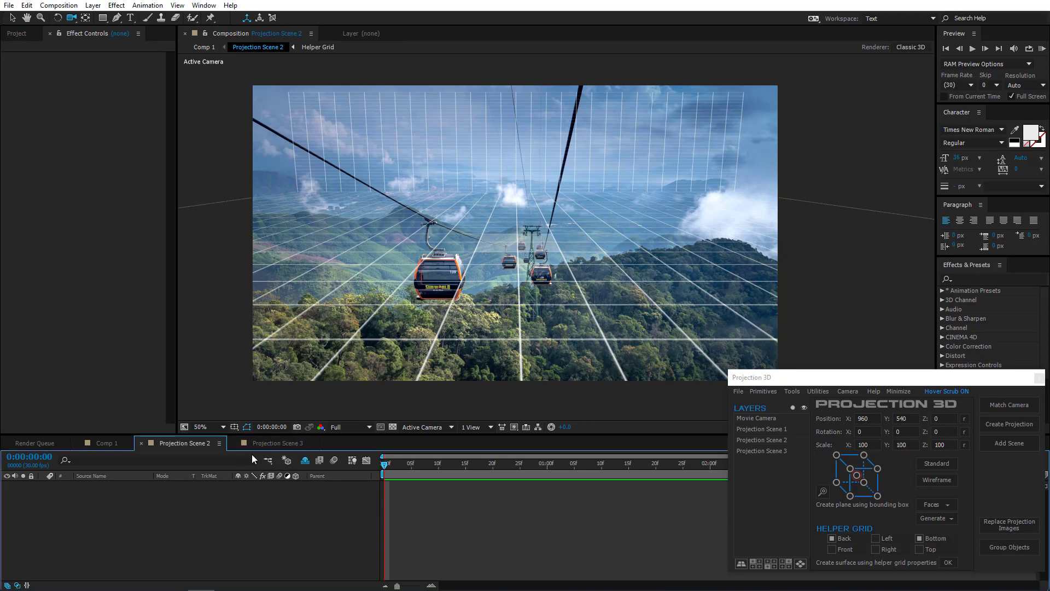
{"action": "left_click", "coordinate": [271, 443]}
{"action": "left_click", "coordinate": [97, 504]}
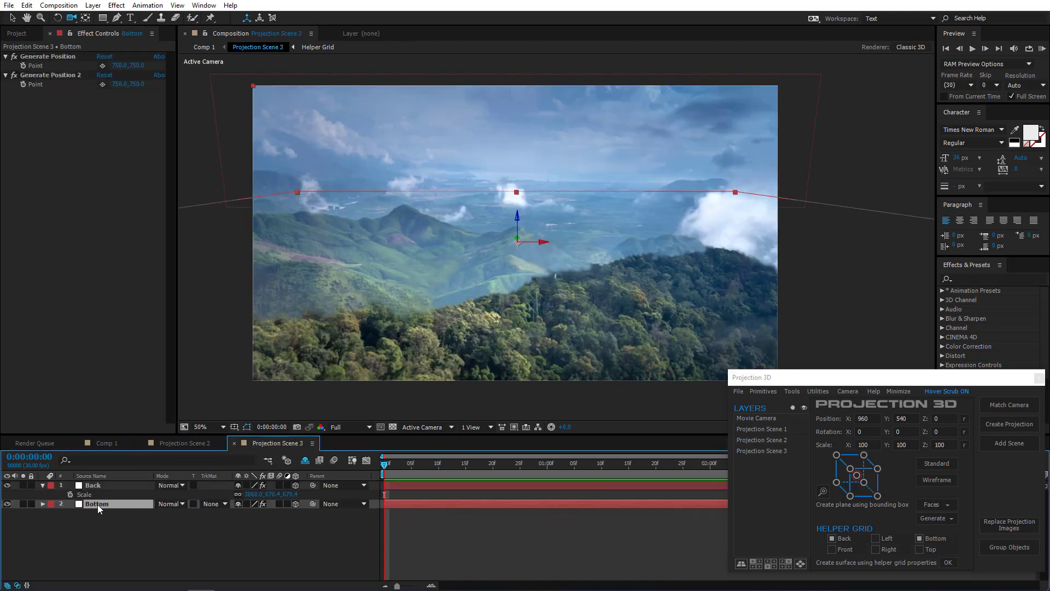
{"action": "key", "text": "ctrl+c"}
{"action": "left_click", "coordinate": [184, 443]}
{"action": "key", "text": "ctrl+v"}
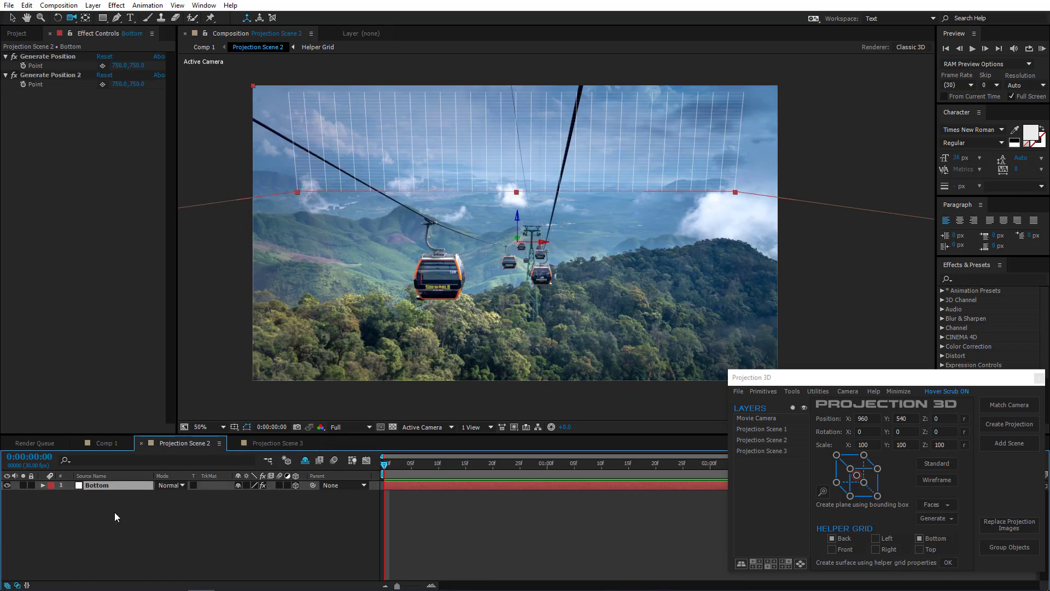
Place the first Generate Position point of the Bottom surface below and to the right of the photo, at about 841, 1108.
{"action": "key", "text": "comma"}
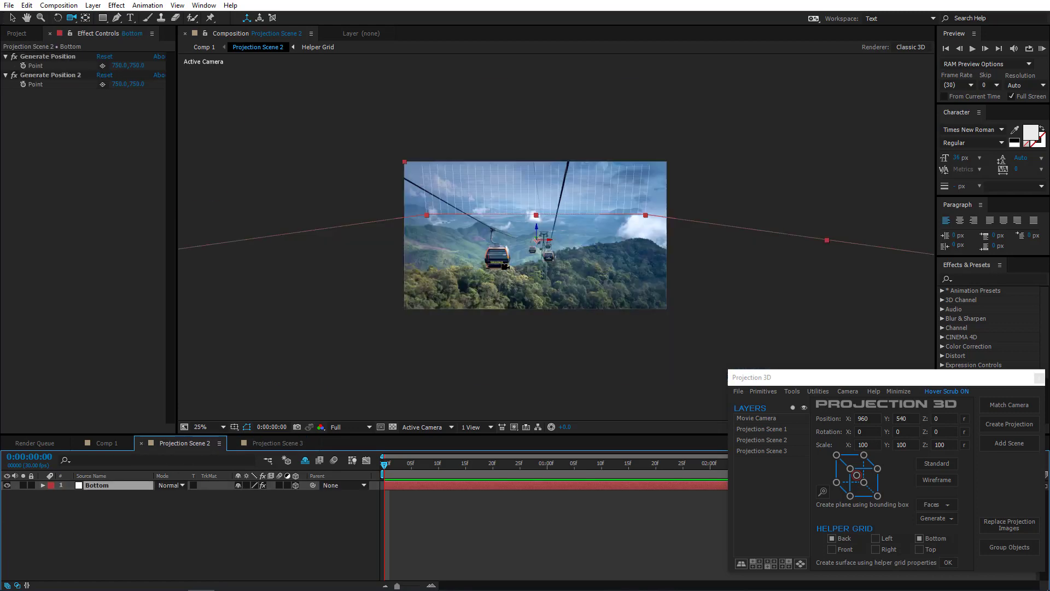
{"action": "key", "text": "v"}
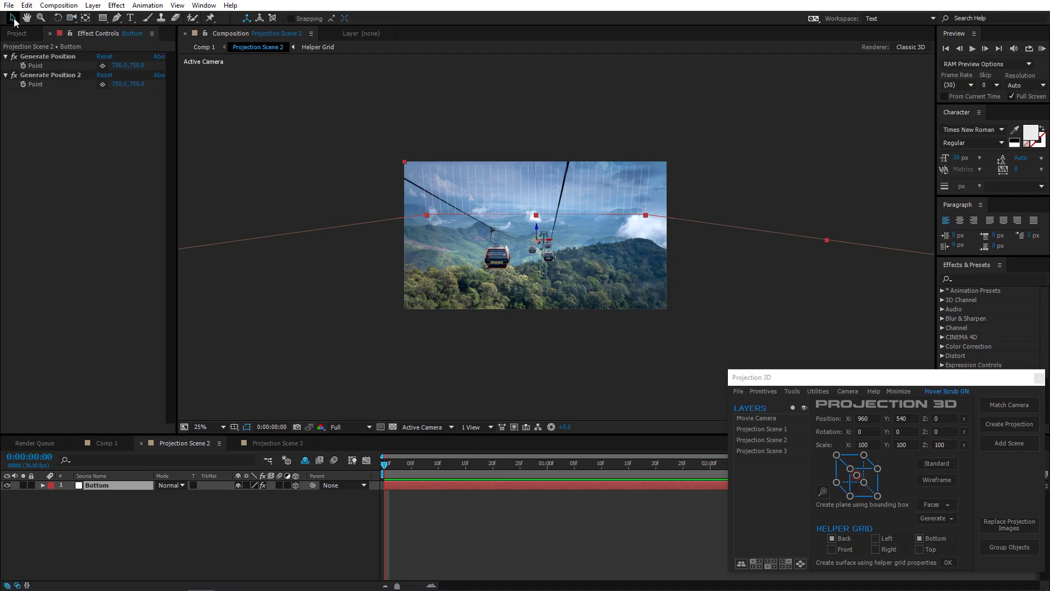
{"action": "left_click_drag", "start_coordinate": [434, 286], "coordinate": [413, 284]}
{"action": "key", "text": "comma"}
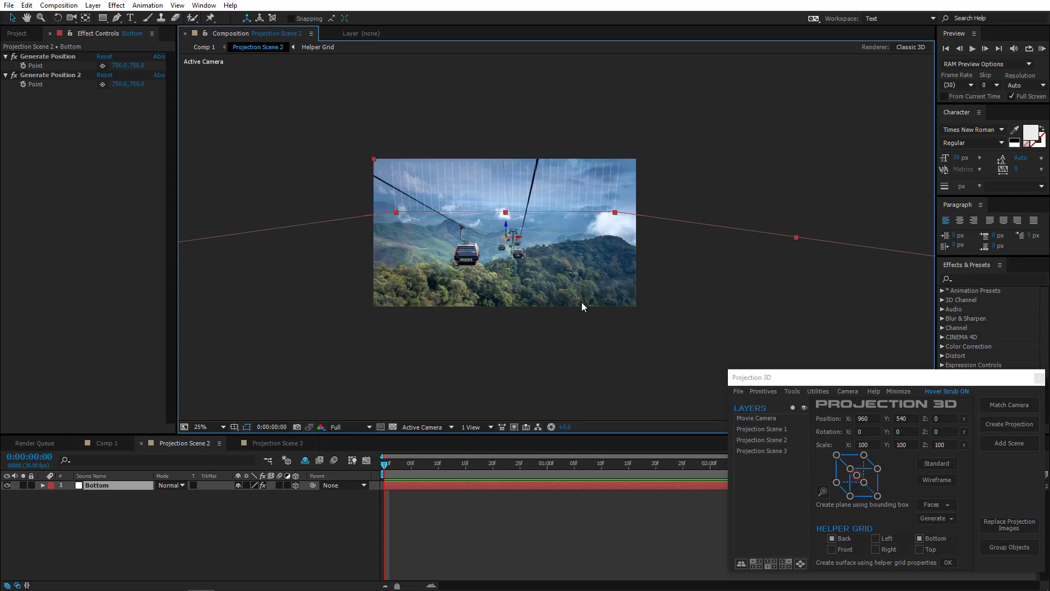
{"action": "key", "text": "period"}
{"action": "left_click_drag", "start_coordinate": [582, 302], "coordinate": [572, 268]}
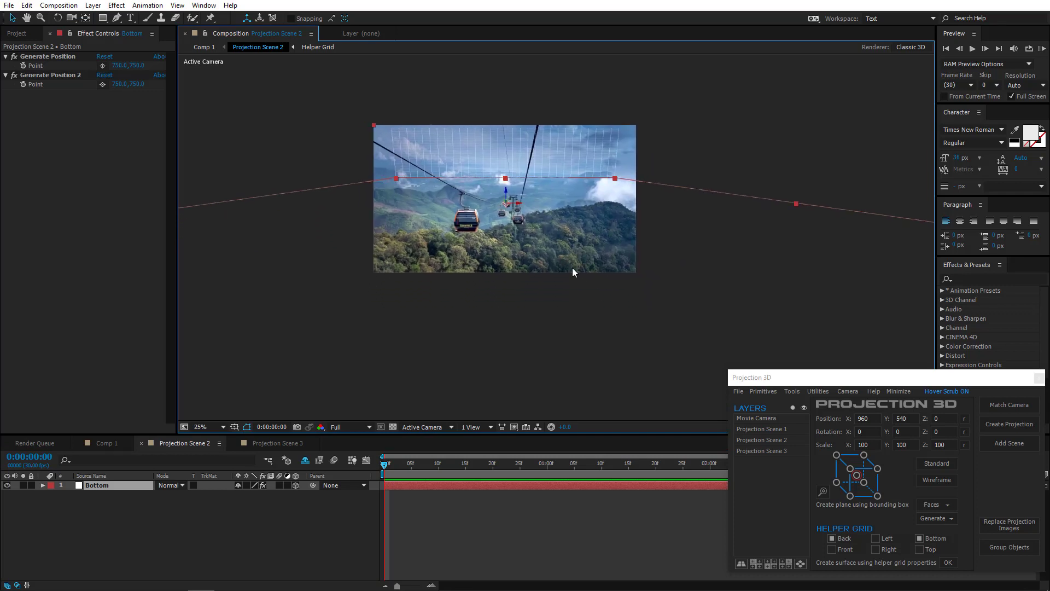
{"action": "left_click", "coordinate": [103, 65]}
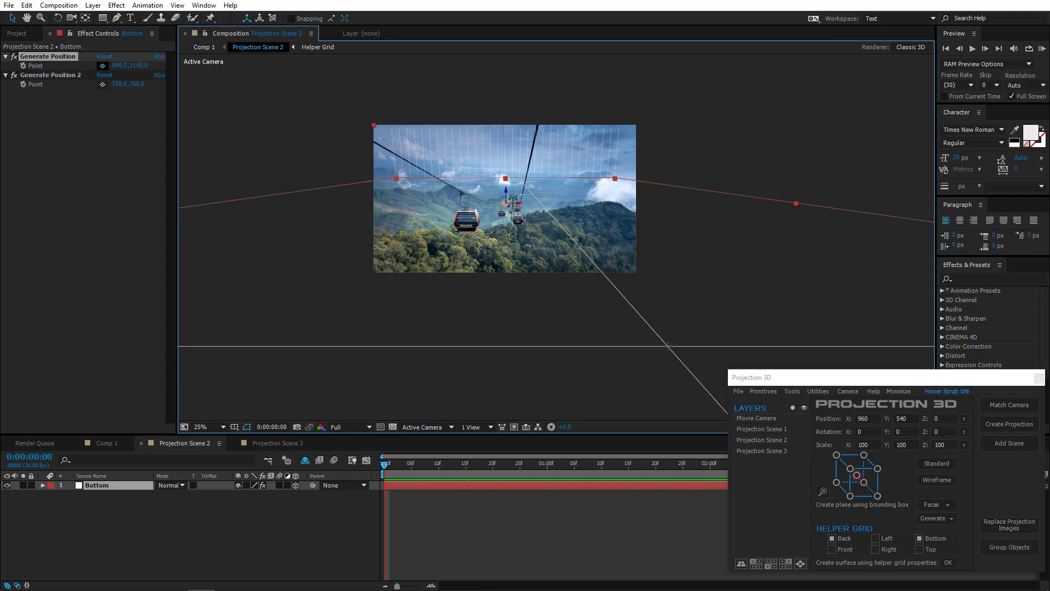
{"action": "left_click", "coordinate": [675, 352]}
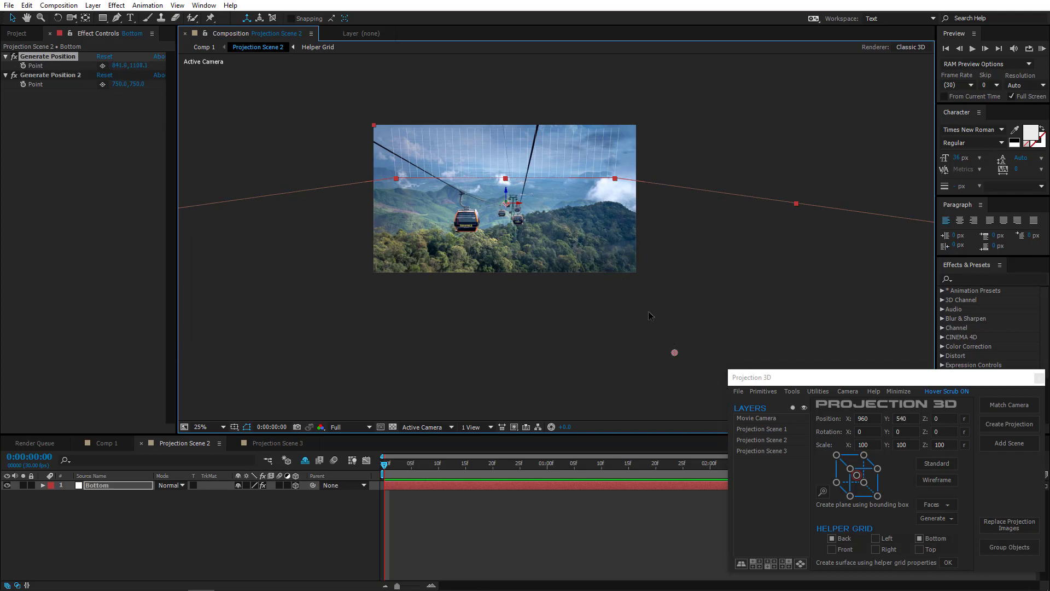
Generate a plane from the point placed on the Bottom surface.
{"action": "key", "text": "comma"}
{"action": "key", "text": "comma"}
{"action": "key", "text": "period"}
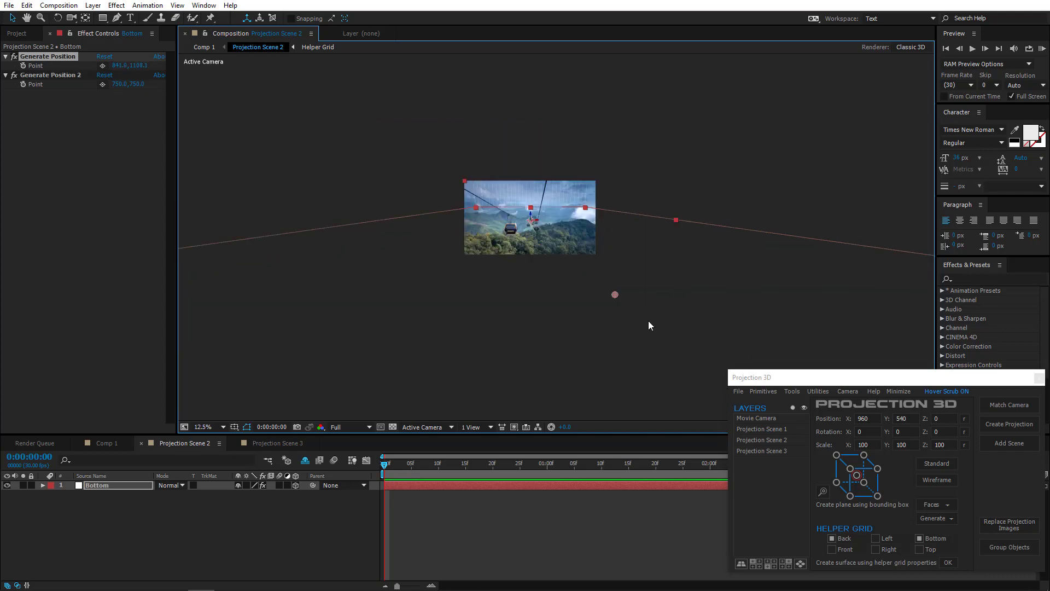
{"action": "left_click", "coordinate": [792, 391]}
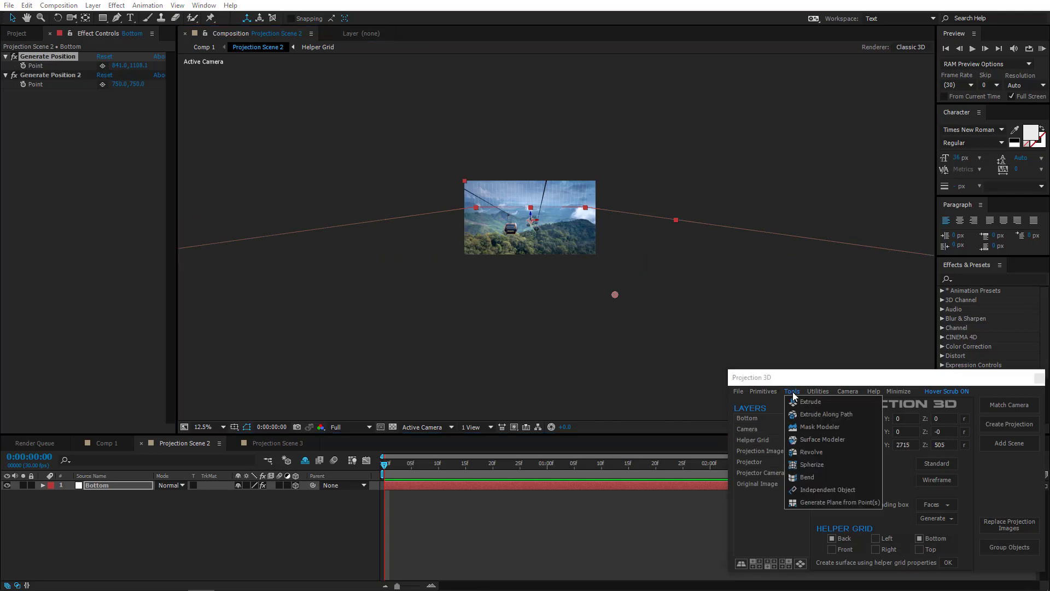
{"action": "left_click", "coordinate": [811, 502]}
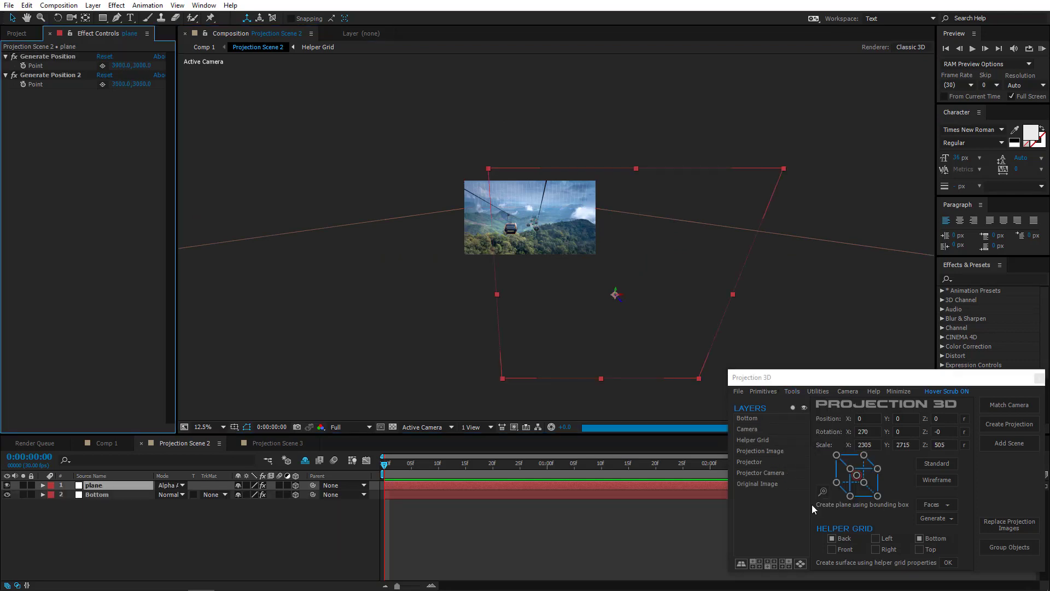
Move the generated plane sideways along its X axis until it is roughly centred under the photo.
{"action": "left_click", "coordinate": [12, 18]}
{"action": "left_click_drag", "start_coordinate": [618, 297], "coordinate": [489, 288]}
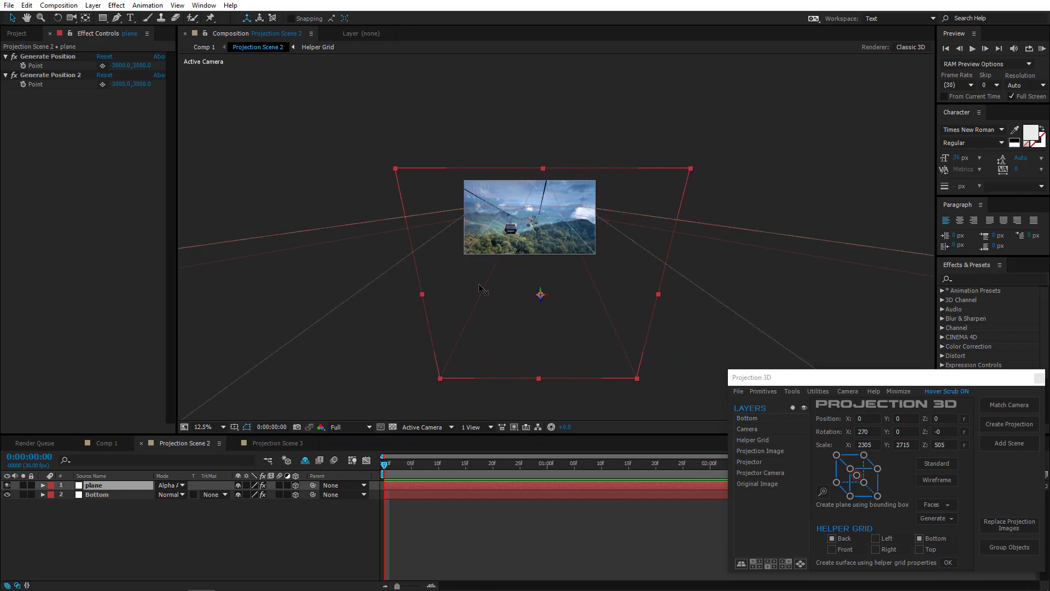
{"action": "key", "text": "period"}
{"action": "key", "text": "comma"}
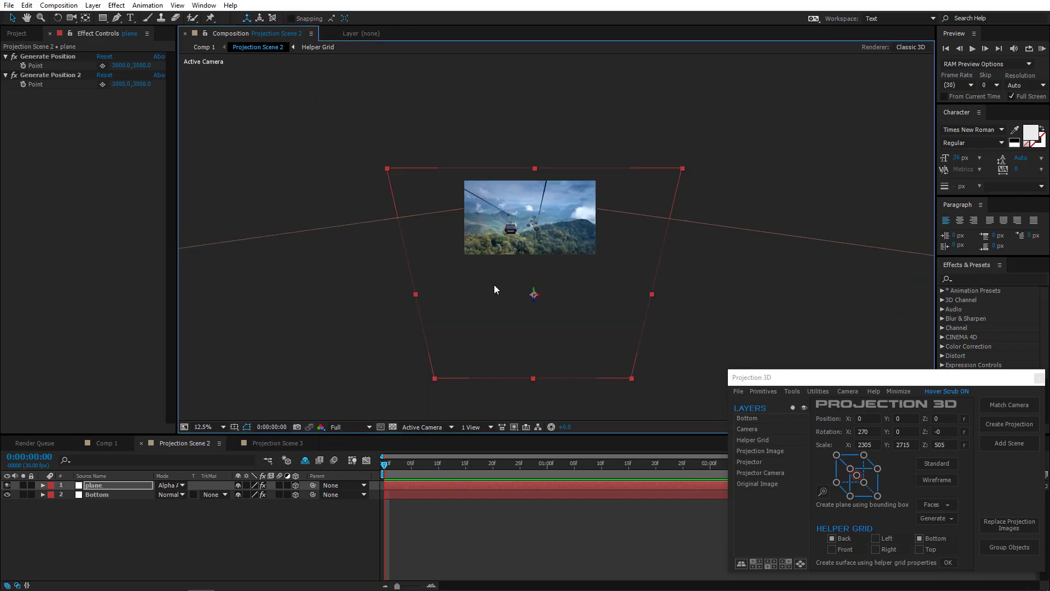
In the Top view, duplicate the plane and move the copy straight back in depth, away from the original plane.
{"action": "left_click", "coordinate": [426, 428]}
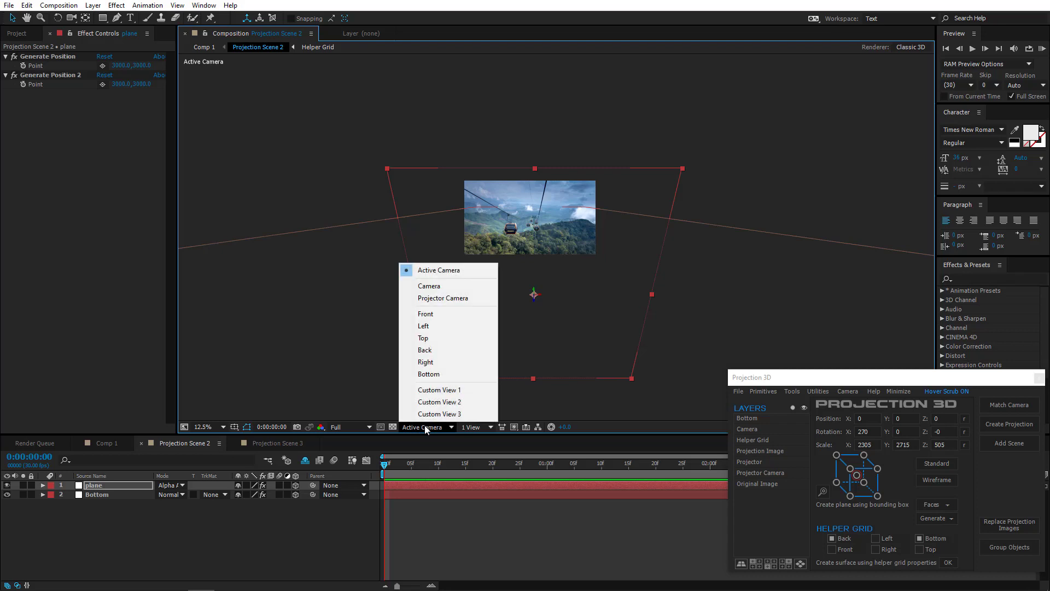
{"action": "left_click", "coordinate": [427, 337]}
{"action": "key", "text": "comma"}
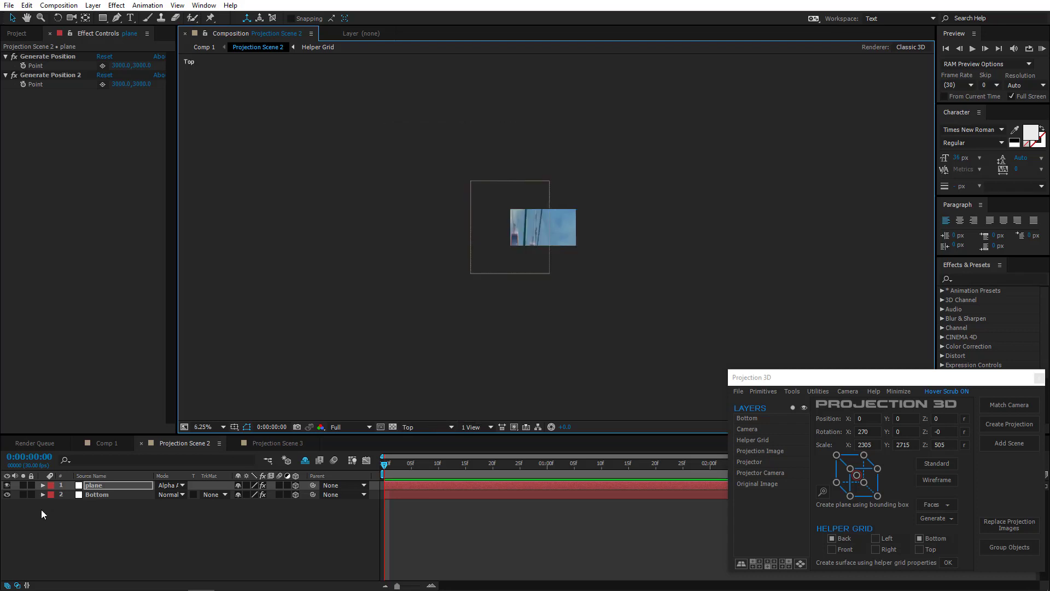
{"action": "left_click", "coordinate": [107, 494]}
{"action": "key", "text": "comma"}
{"action": "key", "text": "comma"}
{"action": "key", "text": "period"}
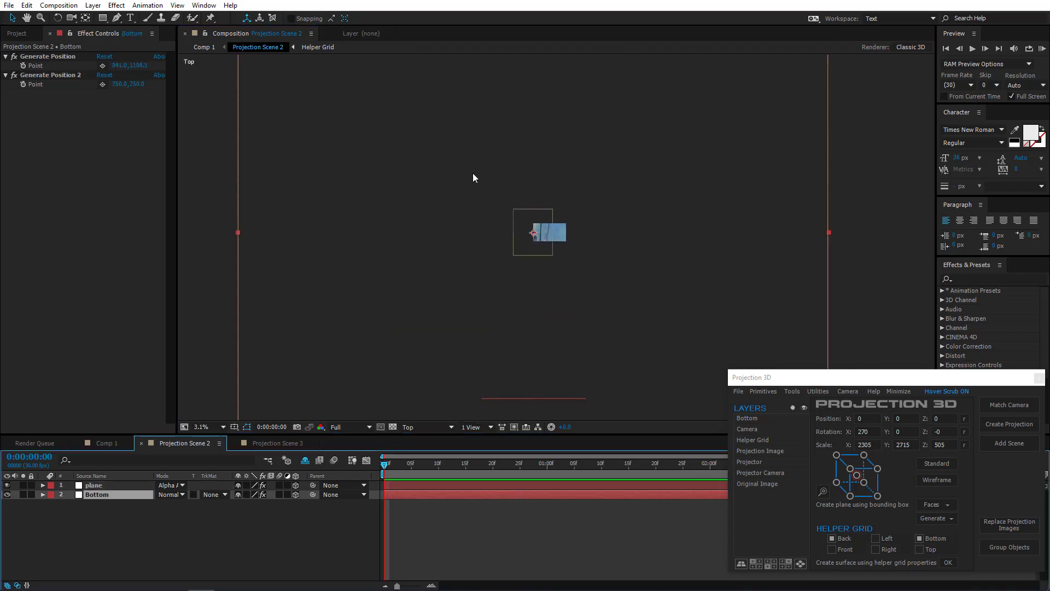
{"action": "key", "text": "comma"}
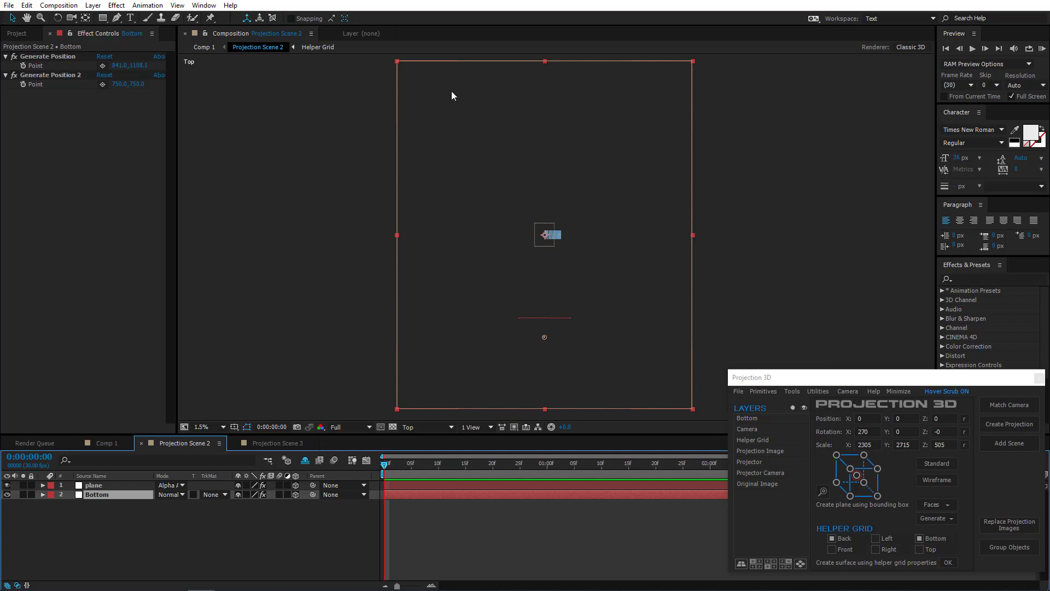
{"action": "left_click", "coordinate": [100, 484]}
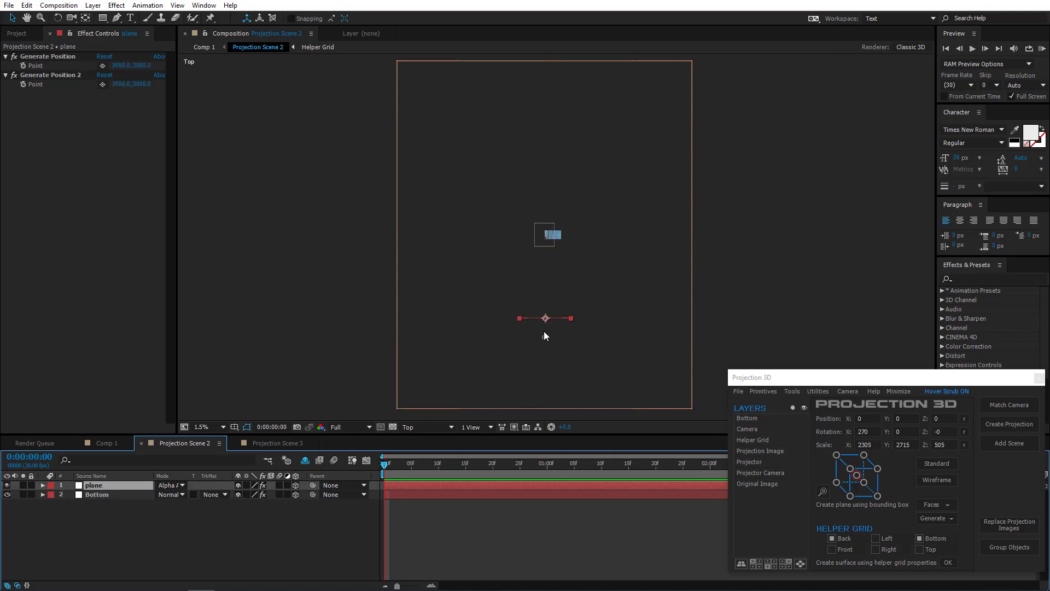
{"action": "key", "text": "period"}
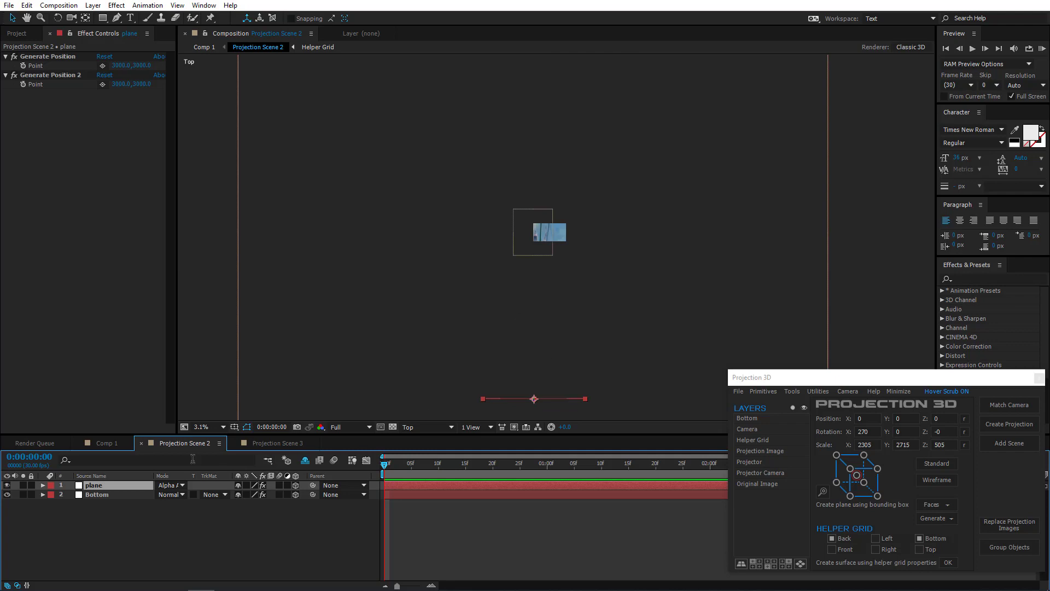
{"action": "key", "text": "ctrl+d"}
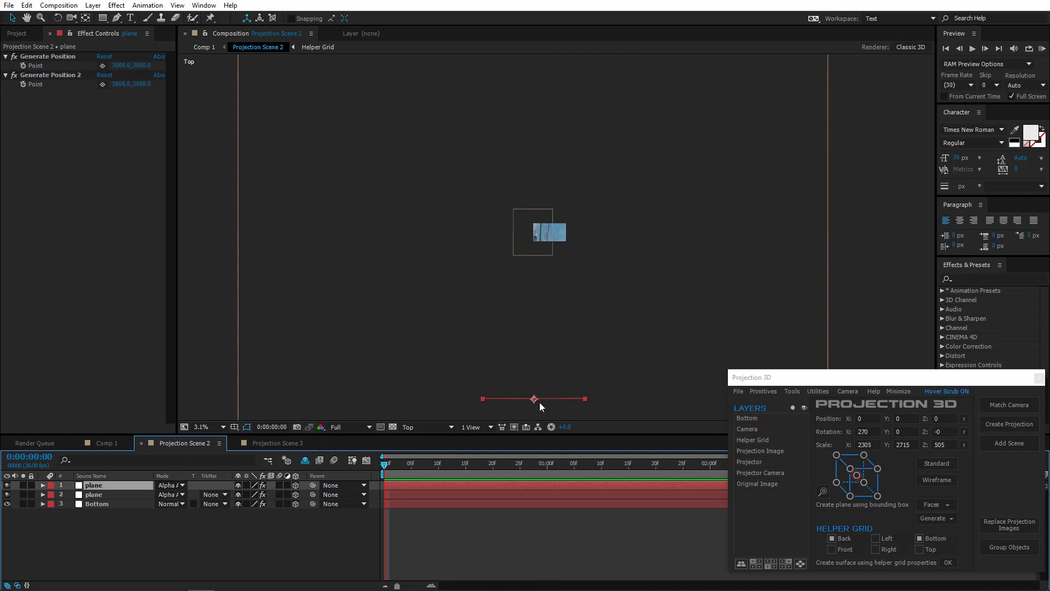
{"action": "left_click_drag", "start_coordinate": [531, 403], "coordinate": [541, 279]}
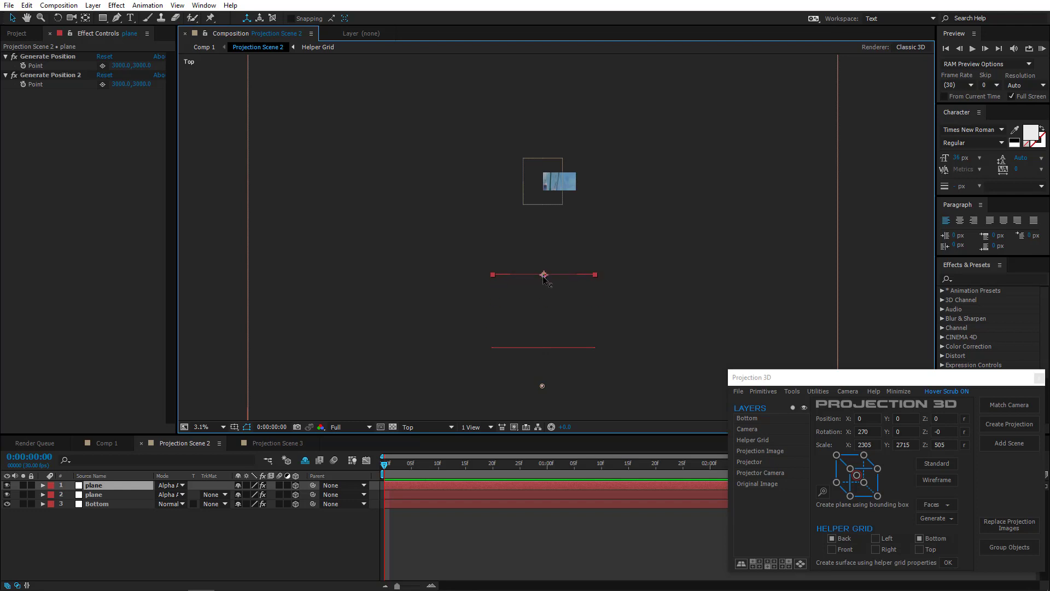
Rotate the duplicated plane slightly in the Top view so its left end comes forward and its right end goes back.
{"action": "key", "text": "period"}
{"action": "key", "text": "w"}
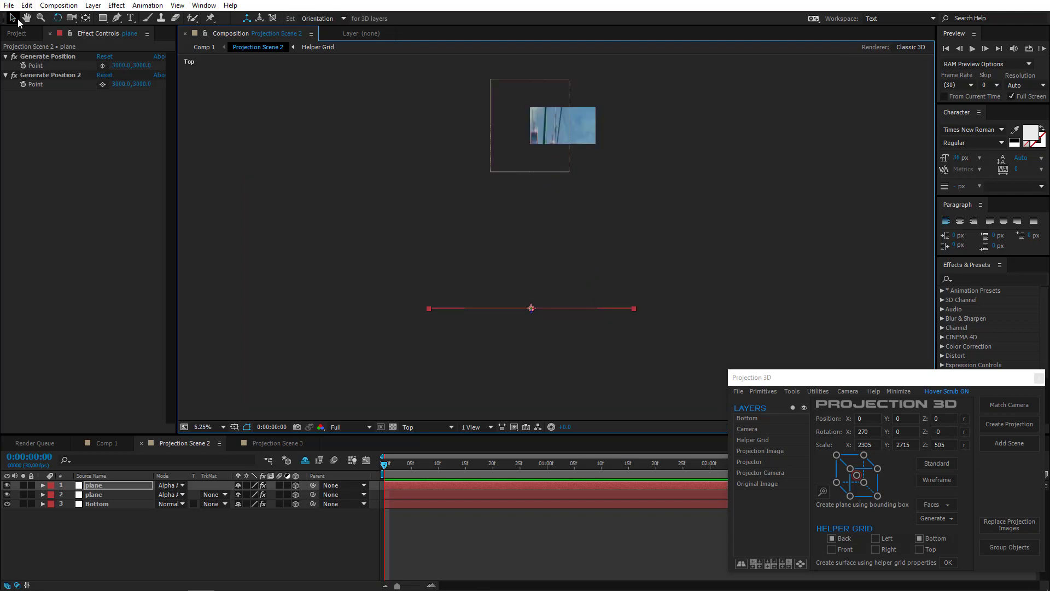
{"action": "key", "text": "c"}
{"action": "left_click_drag", "start_coordinate": [427, 270], "coordinate": [423, 302]}
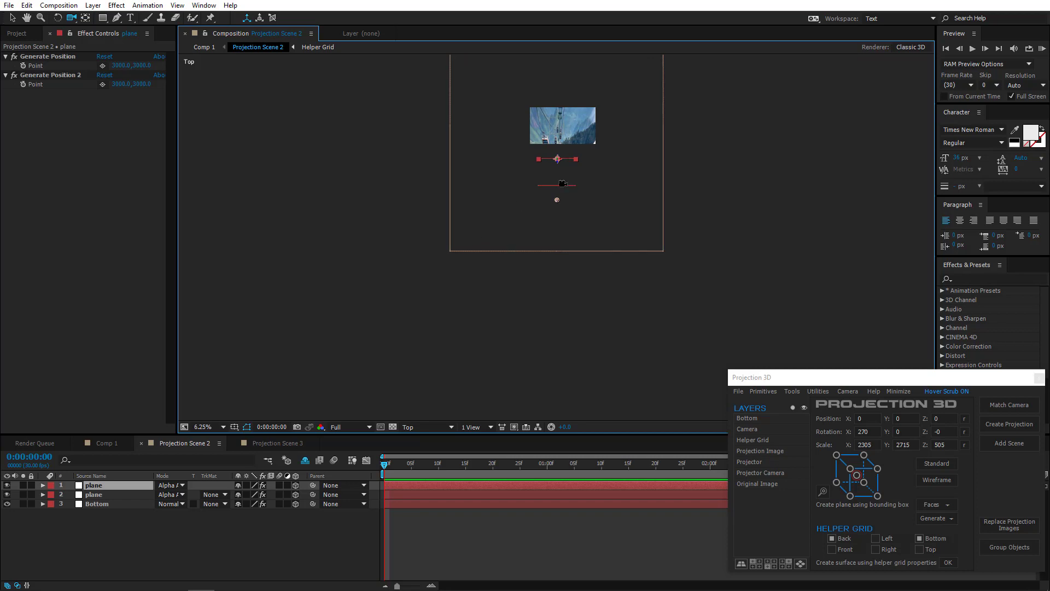
{"action": "key", "text": "period"}
{"action": "left_click", "coordinate": [13, 19]}
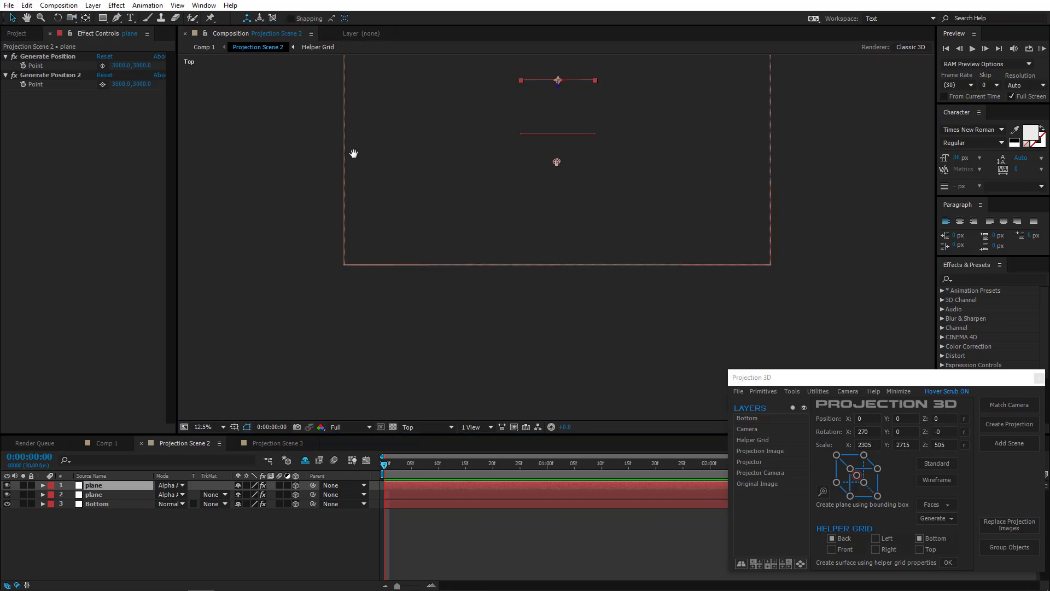
{"action": "left_click_drag", "start_coordinate": [354, 153], "coordinate": [338, 306]}
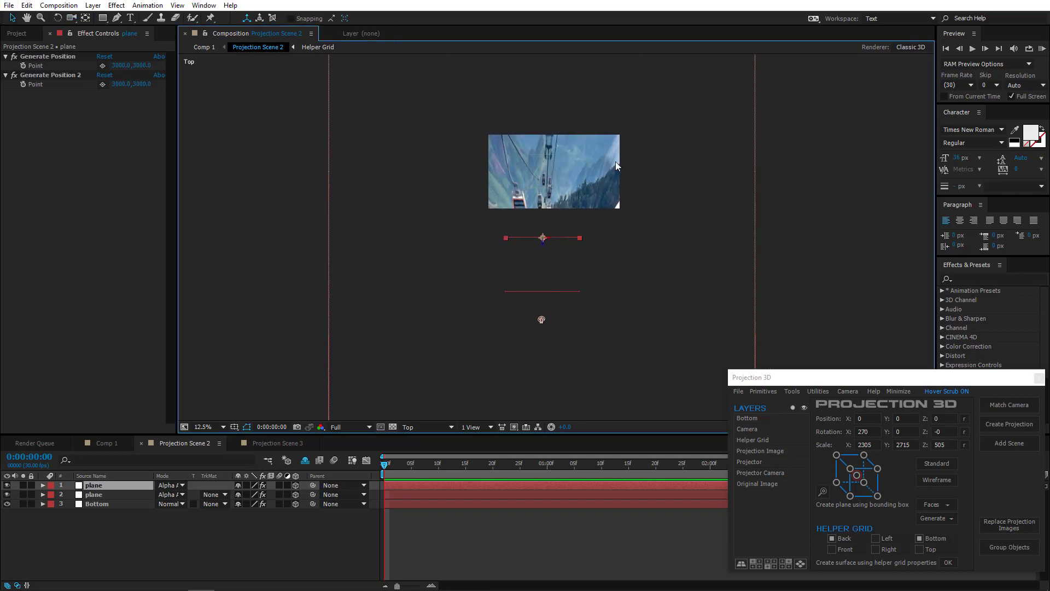
{"action": "left_click", "coordinate": [58, 18]}
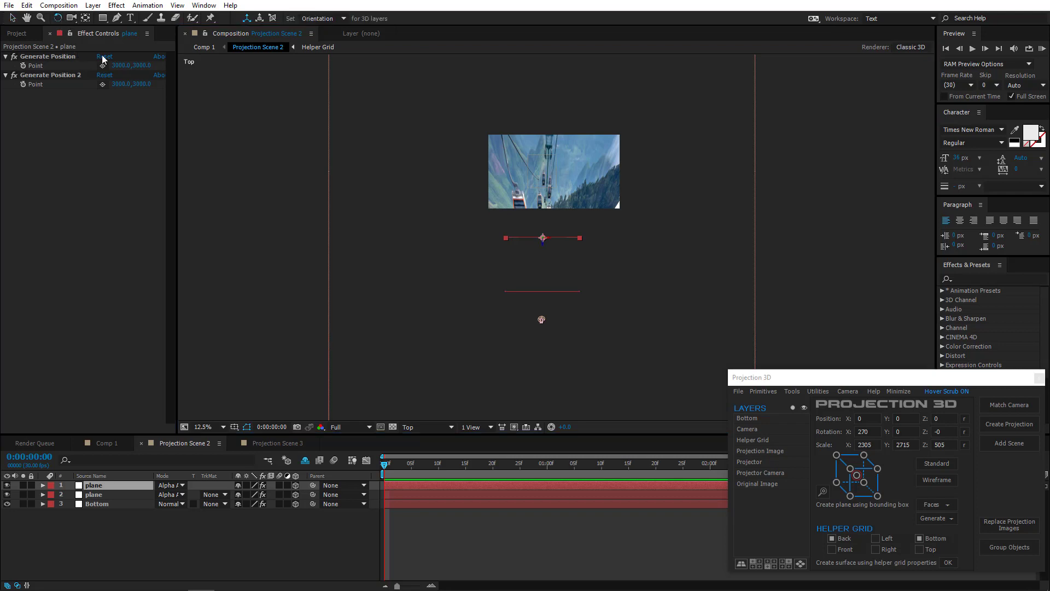
{"action": "left_click_drag", "start_coordinate": [543, 238], "coordinate": [503, 249]}
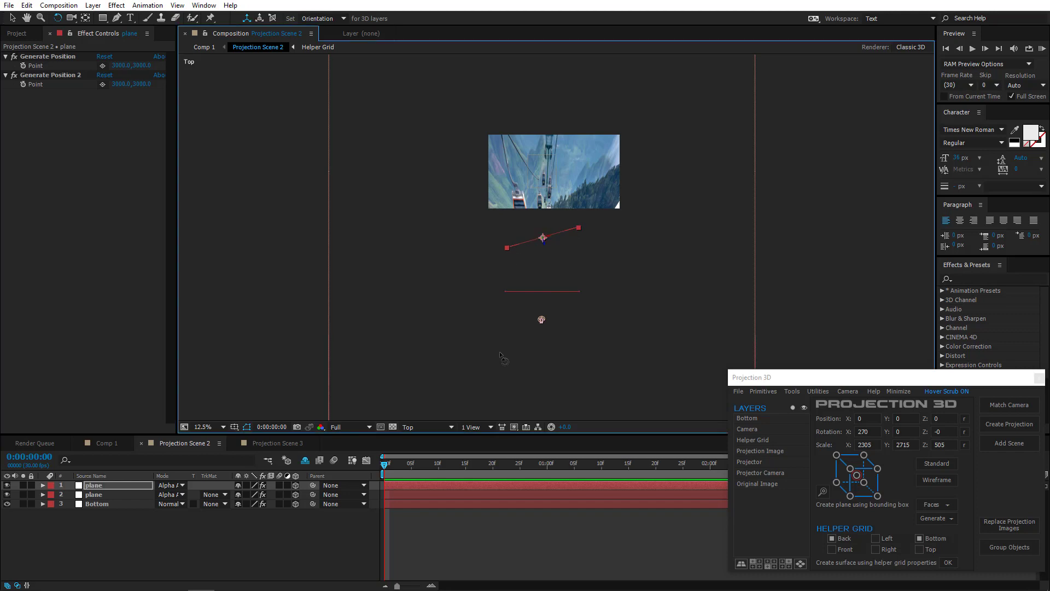
In the Active Camera view, widen and heighten the rotated plane until it extends beyond all edges of the photo.
{"action": "left_click", "coordinate": [410, 427]}
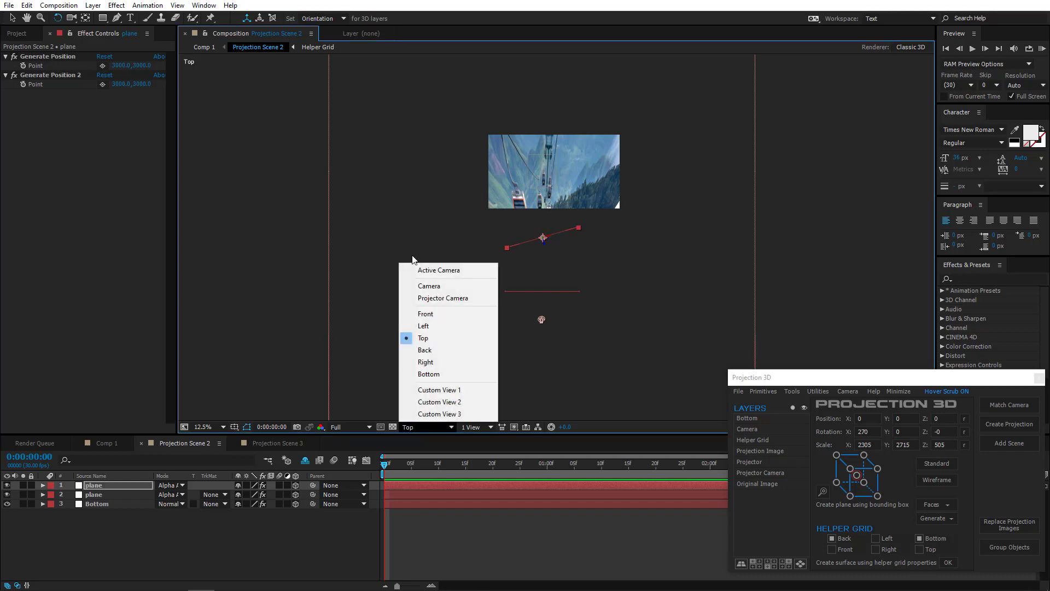
{"action": "left_click", "coordinate": [415, 270]}
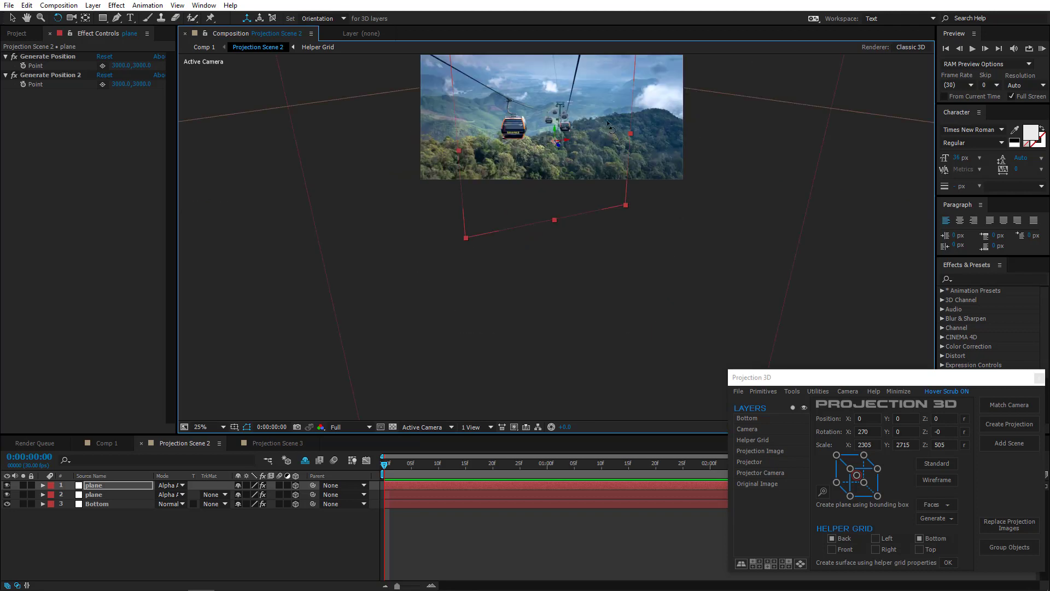
{"action": "left_click", "coordinate": [12, 18]}
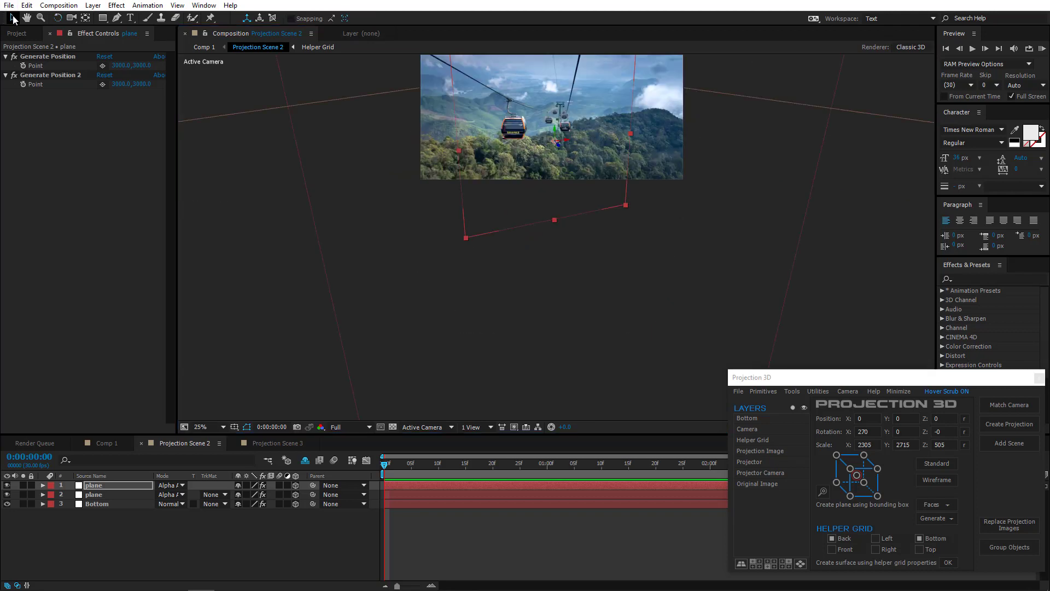
{"action": "left_click_drag", "start_coordinate": [547, 175], "coordinate": [503, 289]}
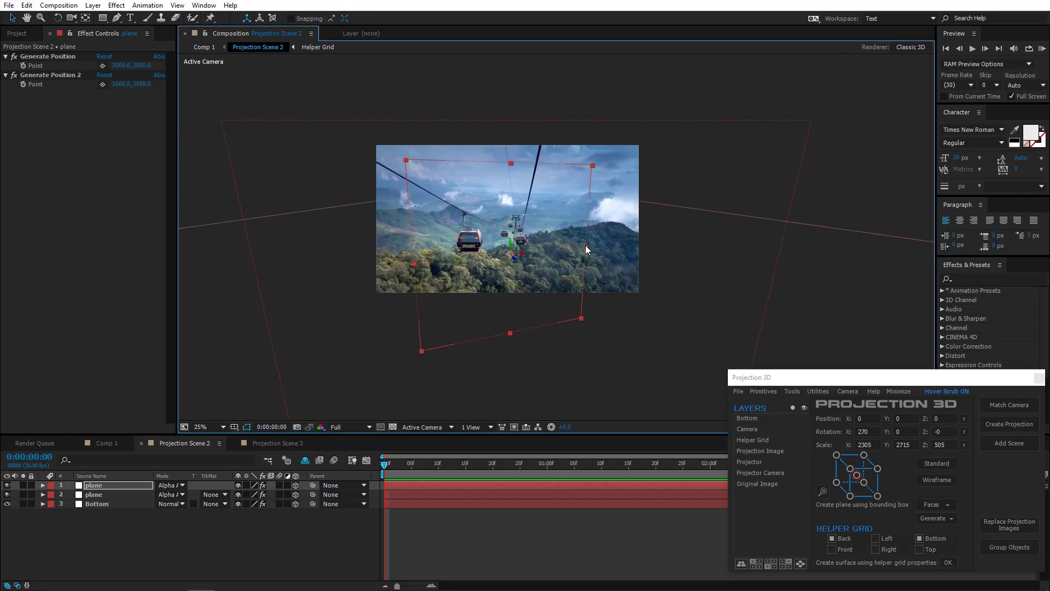
{"action": "left_click_drag", "start_coordinate": [586, 246], "coordinate": [651, 240]}
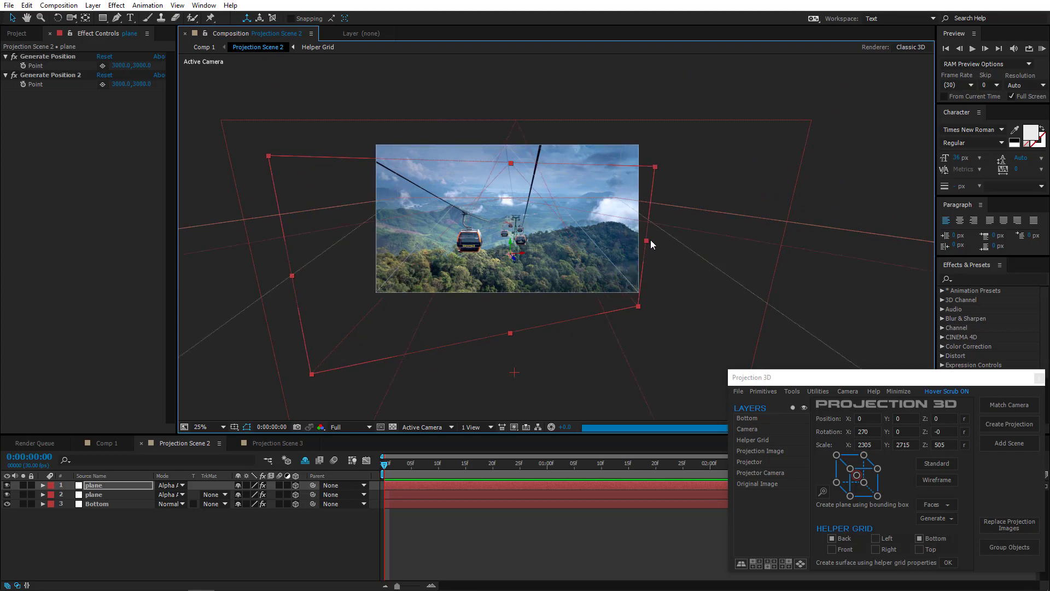
{"action": "left_click_drag", "start_coordinate": [510, 163], "coordinate": [514, 133]}
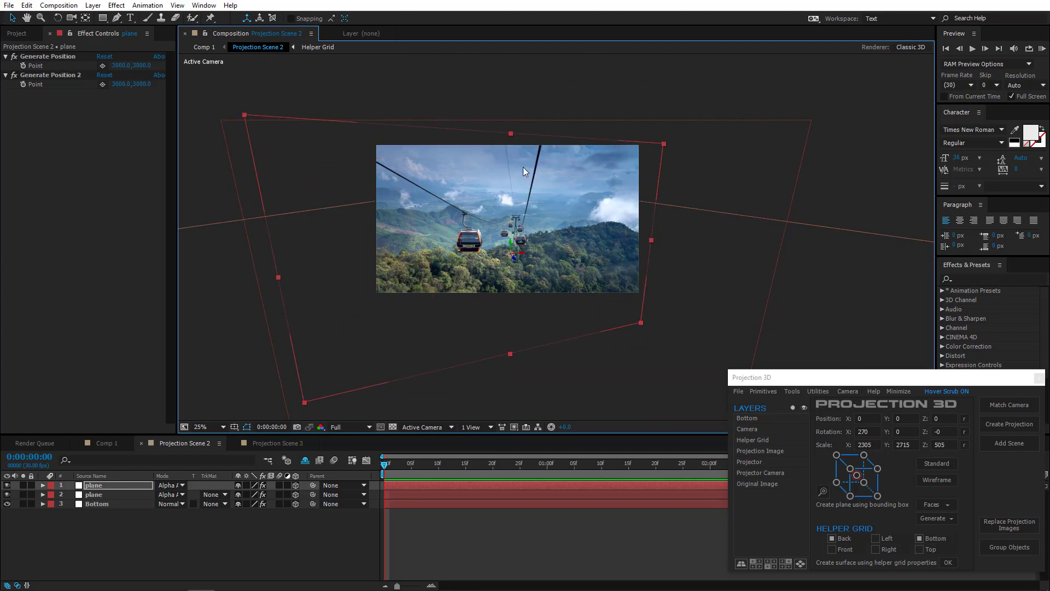
{"action": "left_click_drag", "start_coordinate": [489, 209], "coordinate": [479, 215]}
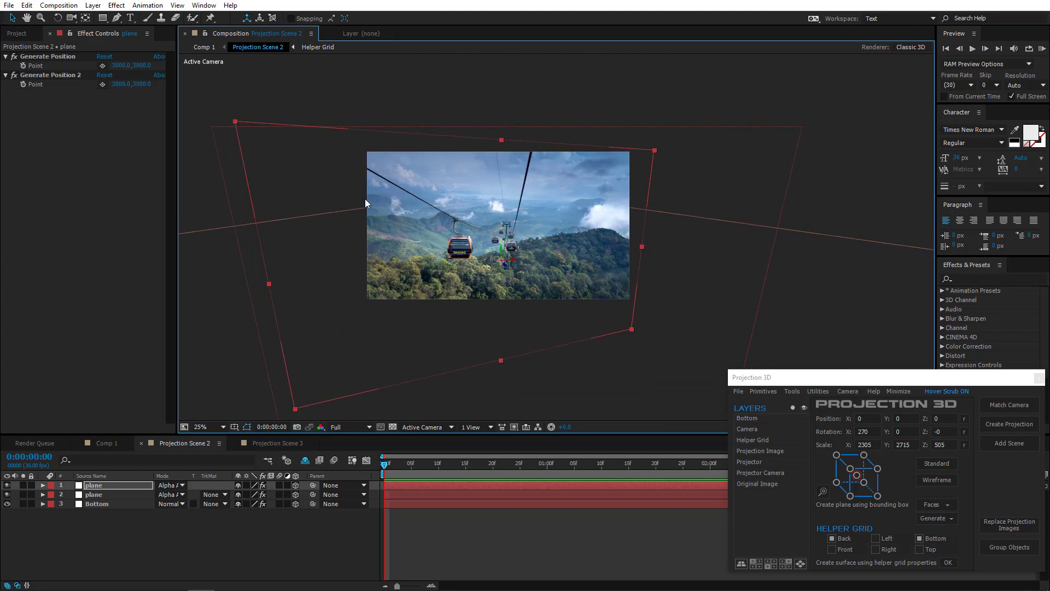
Hide the Bottom layer and trace an open mask path along the forested hill ridge on the rotated plane, extending past both photo edges.
{"action": "left_click", "coordinate": [7, 504]}
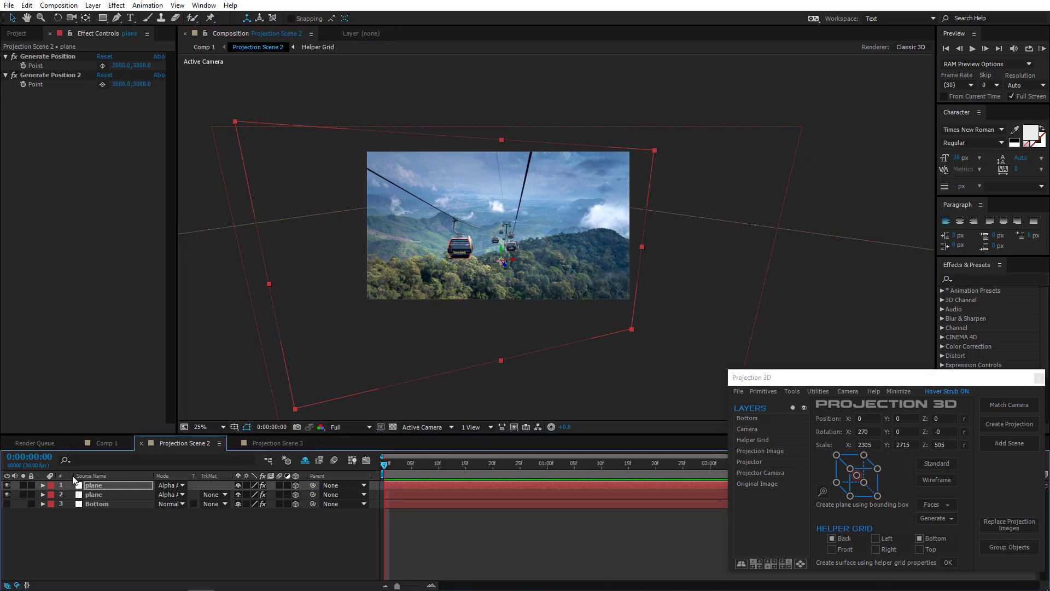
{"action": "key", "text": "Return"}
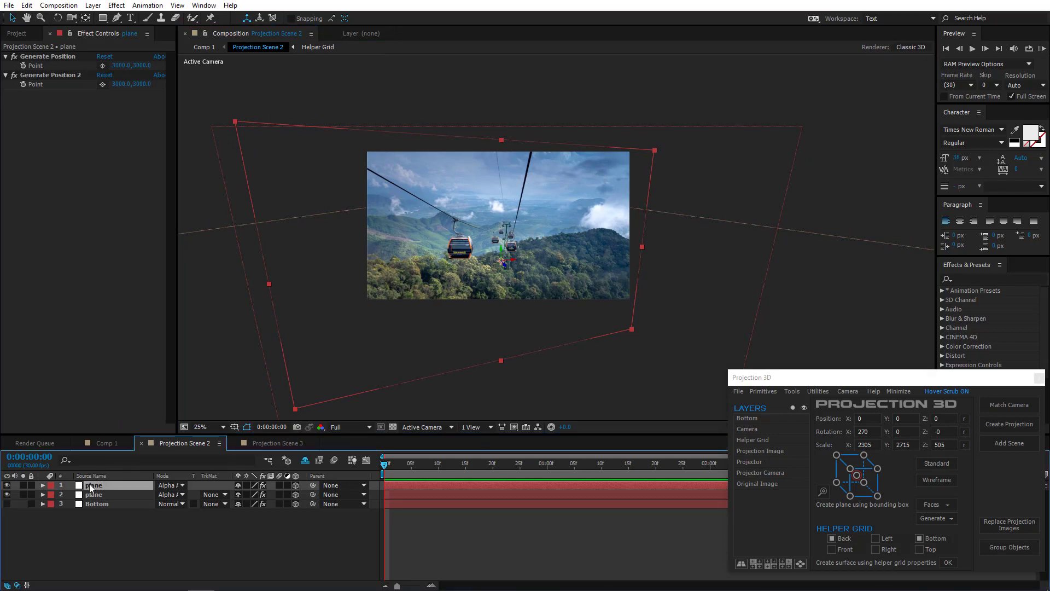
{"action": "left_click", "coordinate": [117, 17]}
{"action": "scroll", "coordinate": [654, 264], "scroll_direction": "up", "scroll_amount": 2}
{"action": "left_click", "coordinate": [735, 251]}
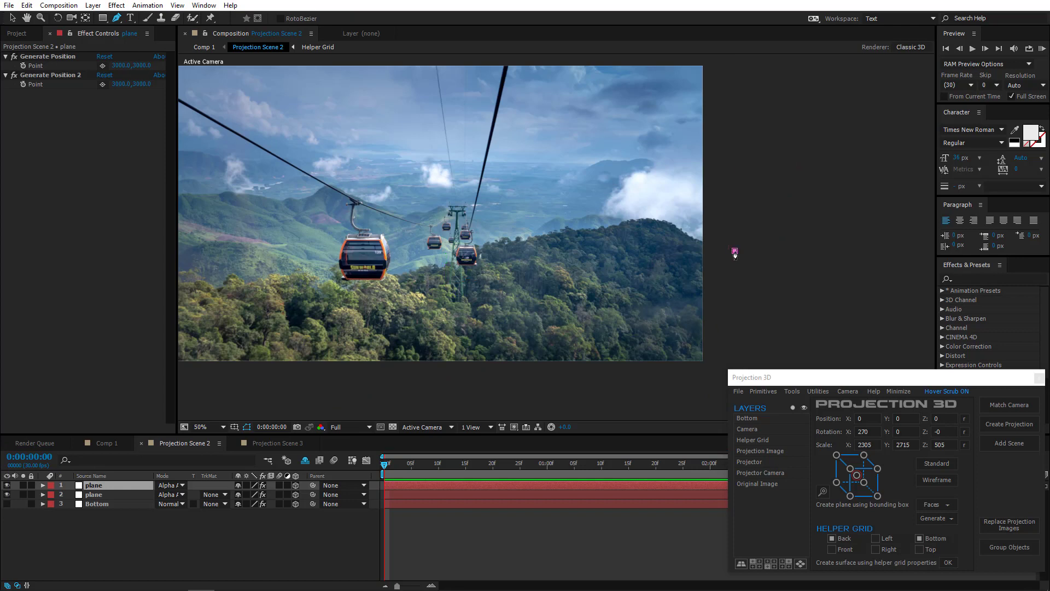
{"action": "left_click", "coordinate": [660, 211]}
{"action": "left_click", "coordinate": [552, 227]}
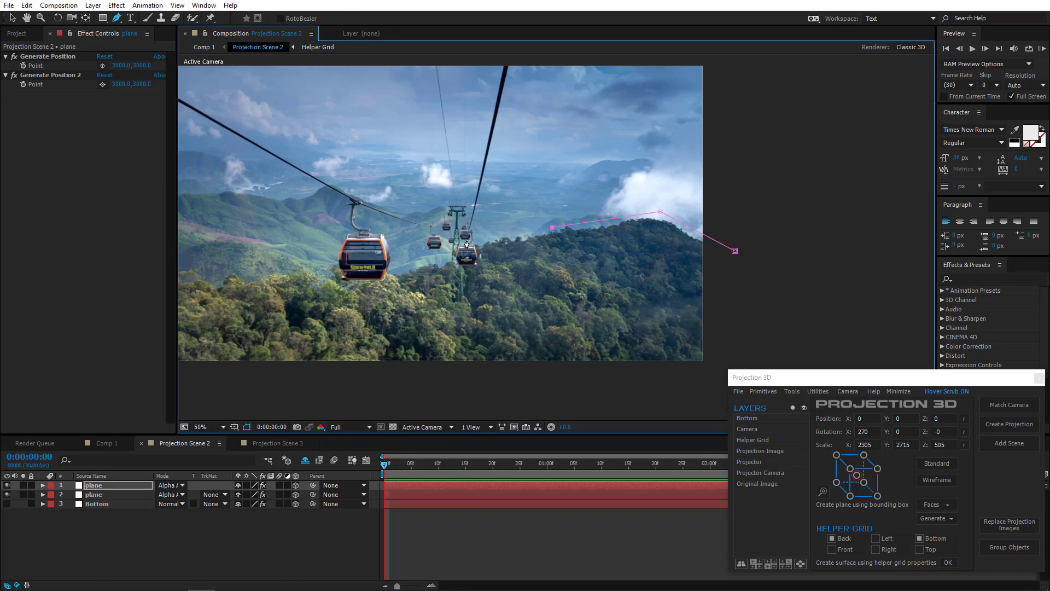
{"action": "left_click", "coordinate": [358, 254]}
{"action": "left_click", "coordinate": [301, 265]}
{"action": "key", "text": "comma"}
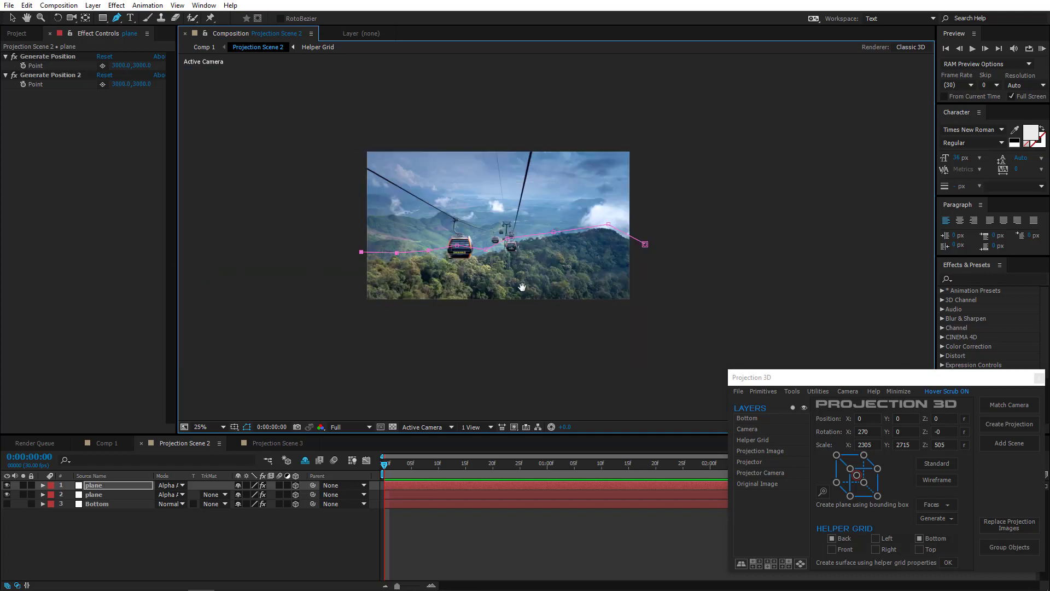
{"action": "left_click_drag", "start_coordinate": [529, 294], "coordinate": [484, 292]}
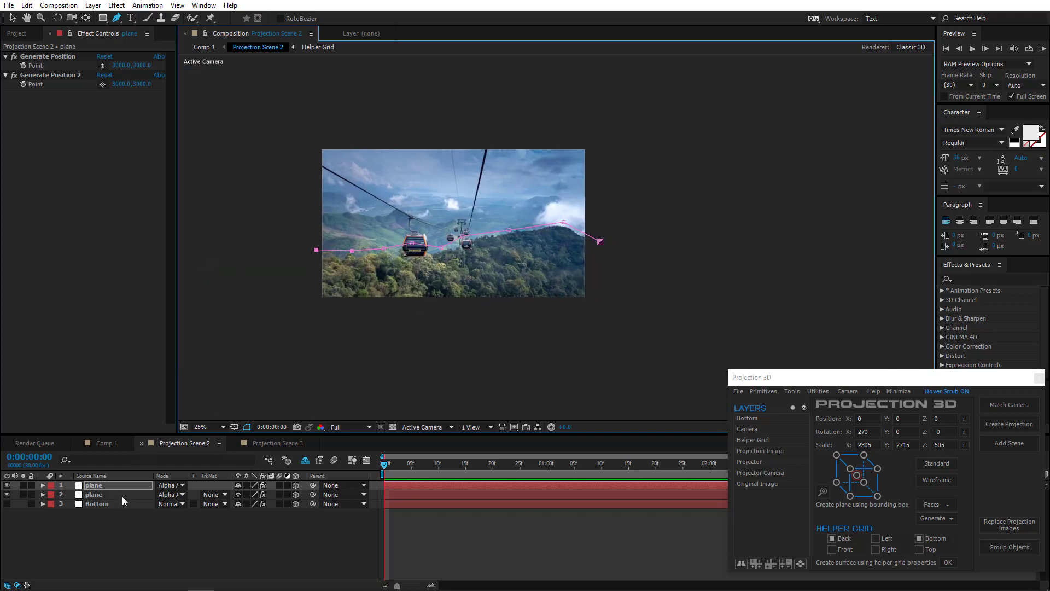
Copy Mask 1 from the rotated plane and paste it onto the other plane layer.
{"action": "key", "text": "m"}
{"action": "left_click", "coordinate": [101, 494]}
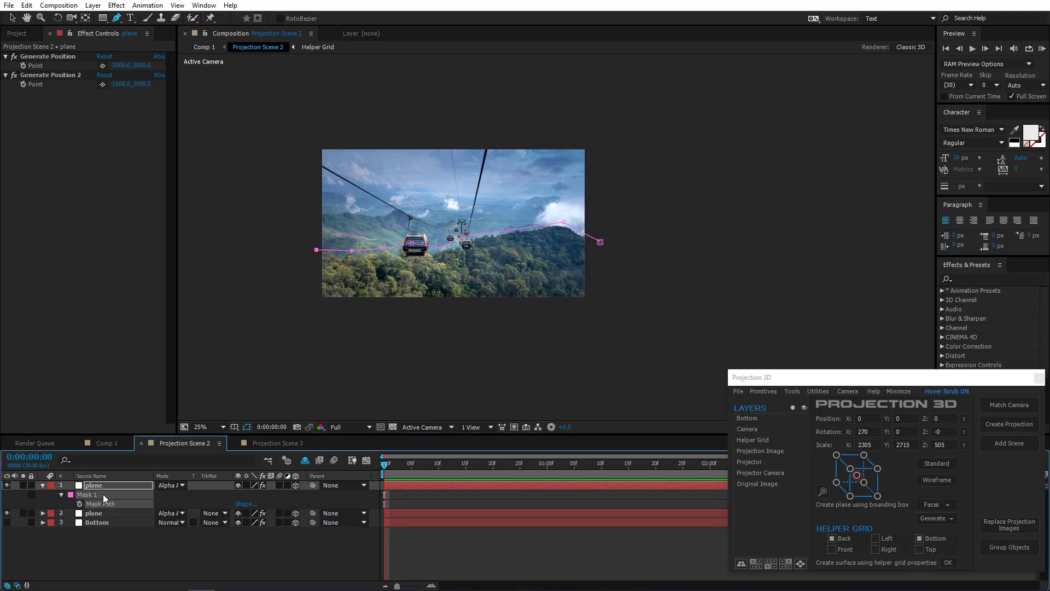
{"action": "key", "text": "ctrl+c"}
{"action": "left_click", "coordinate": [102, 513]}
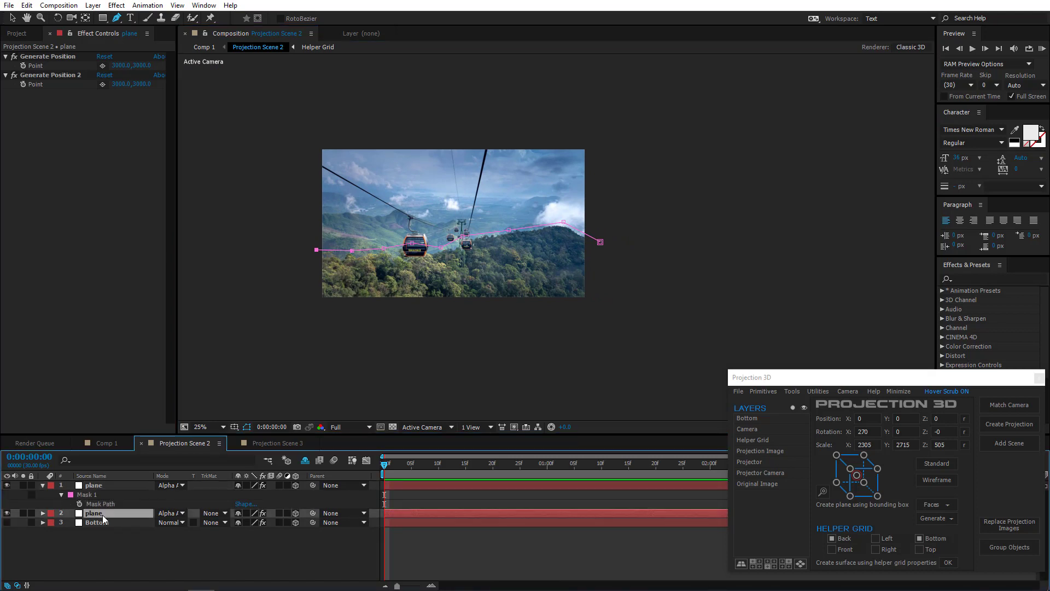
{"action": "key", "text": "ctrl+v"}
Narrow and flatten the pasted mask path below the photo so it spans slightly wider than the image.
{"action": "key", "text": "comma"}
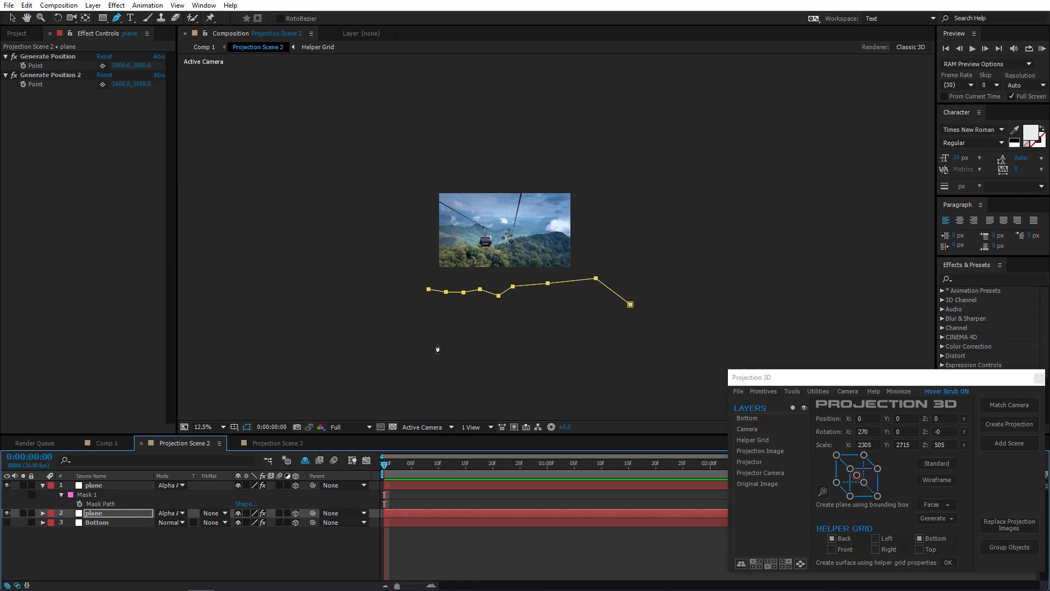
{"action": "key", "text": "period"}
{"action": "left_click", "coordinate": [12, 18]}
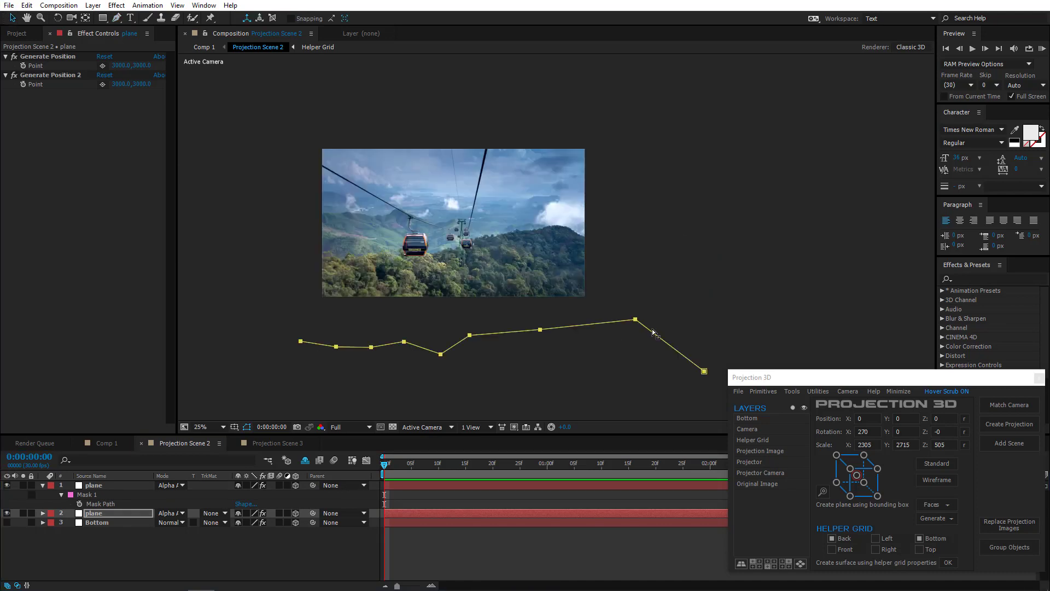
{"action": "double_click", "coordinate": [635, 321]}
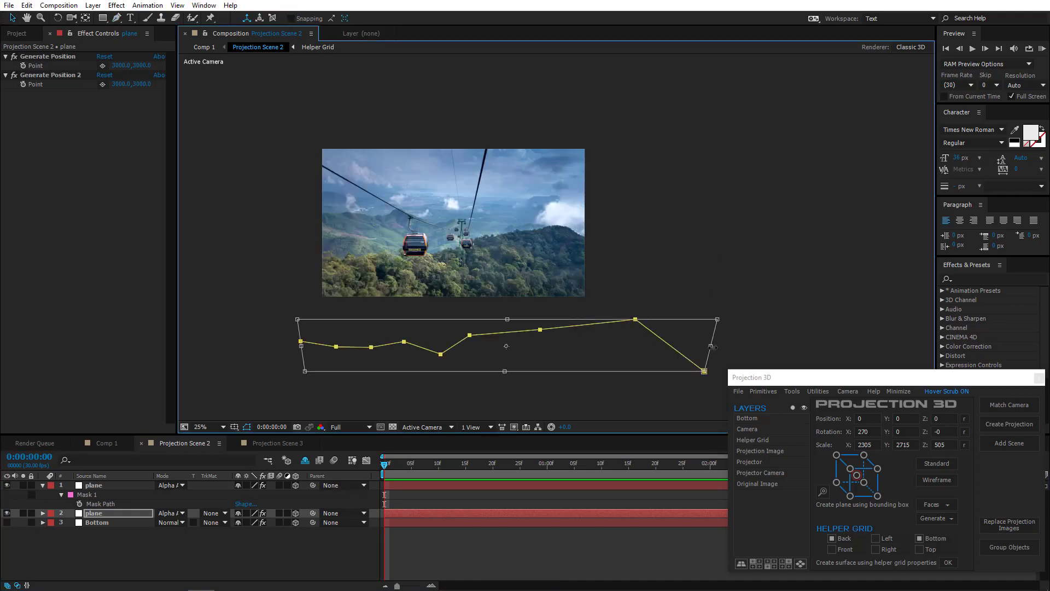
{"action": "left_click_drag", "start_coordinate": [712, 347], "coordinate": [635, 343]}
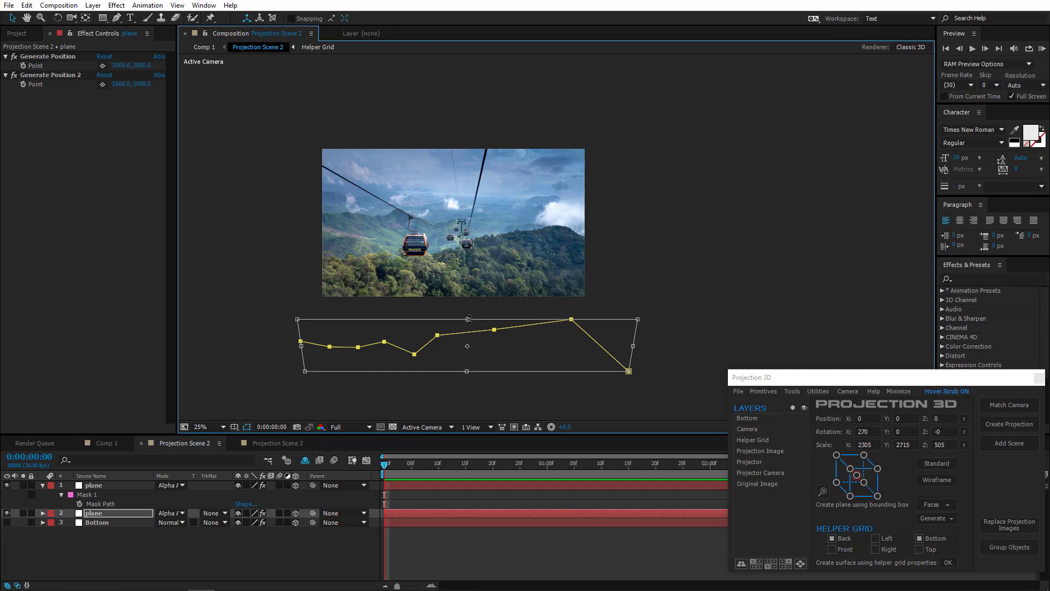
{"action": "left_click_drag", "start_coordinate": [466, 319], "coordinate": [454, 357]}
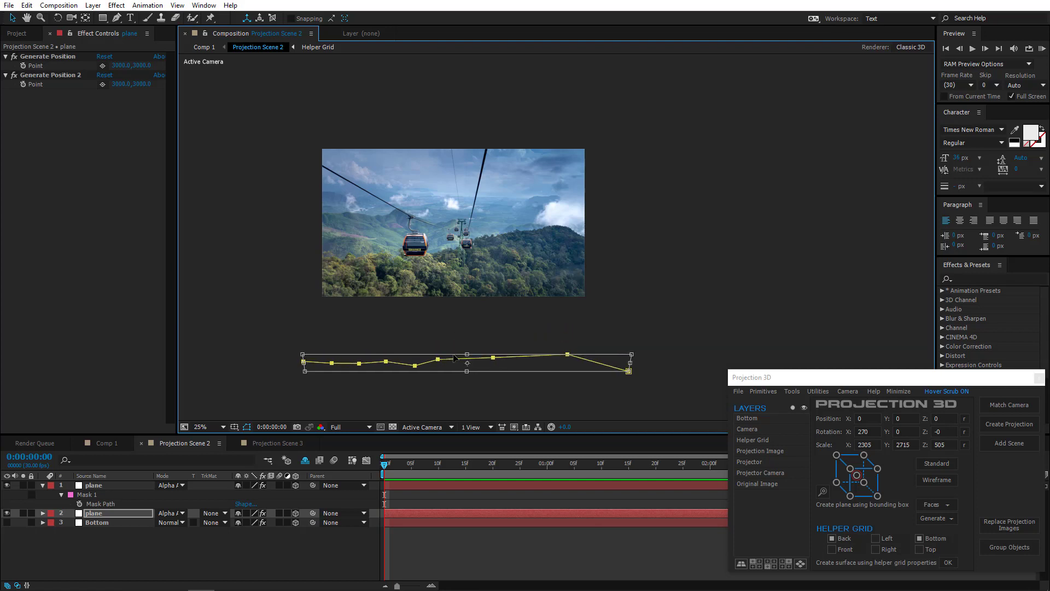
{"action": "left_click_drag", "start_coordinate": [632, 362], "coordinate": [624, 366]}
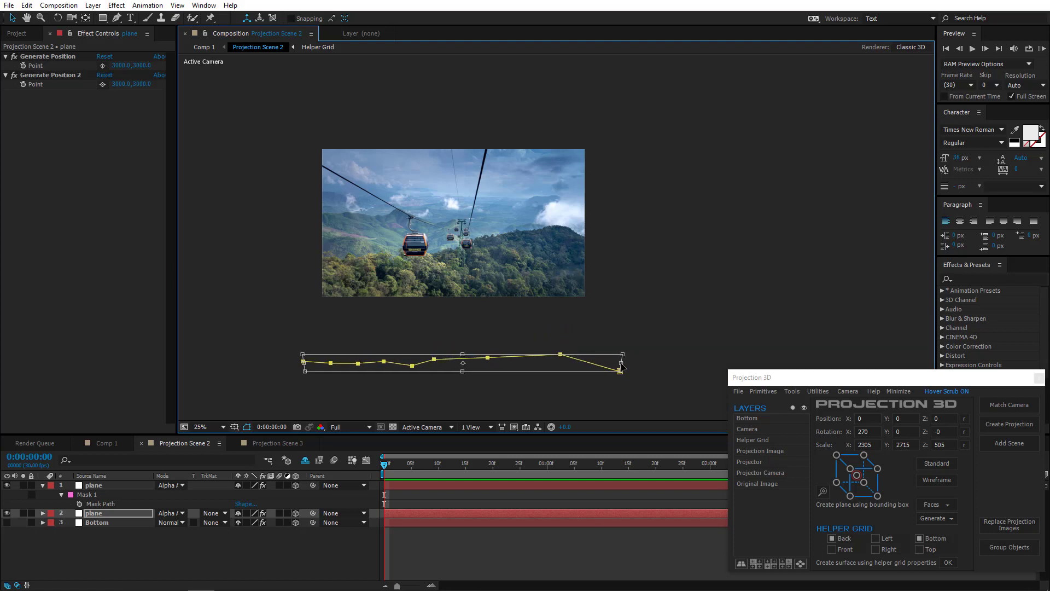
{"action": "key", "text": "Return"}
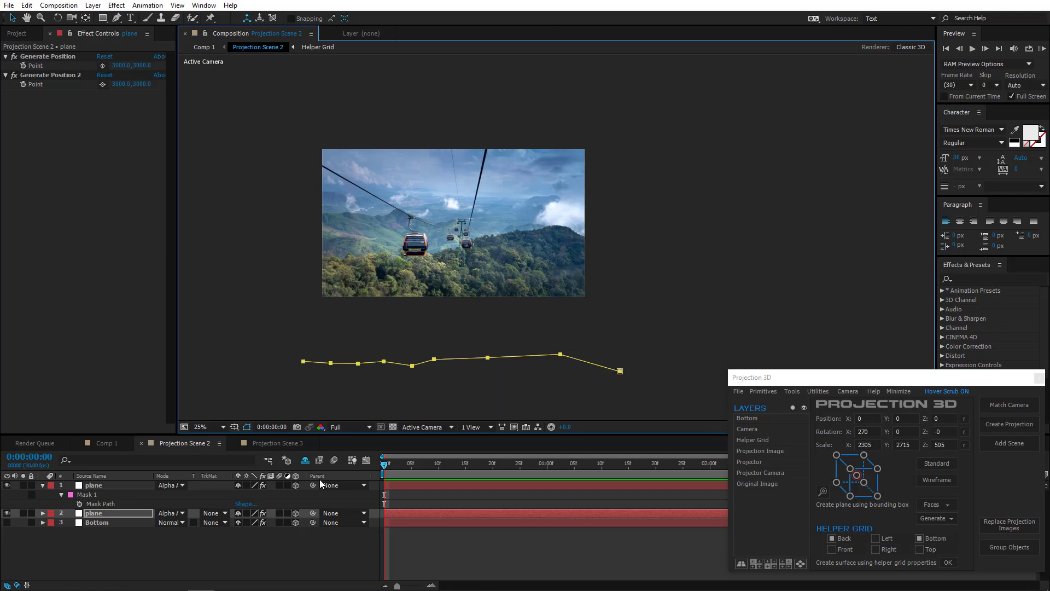
Use Mask Modeler to create a surface from the mask paths of both plane layers, keeping the masks.
{"action": "left_click", "coordinate": [100, 487]}
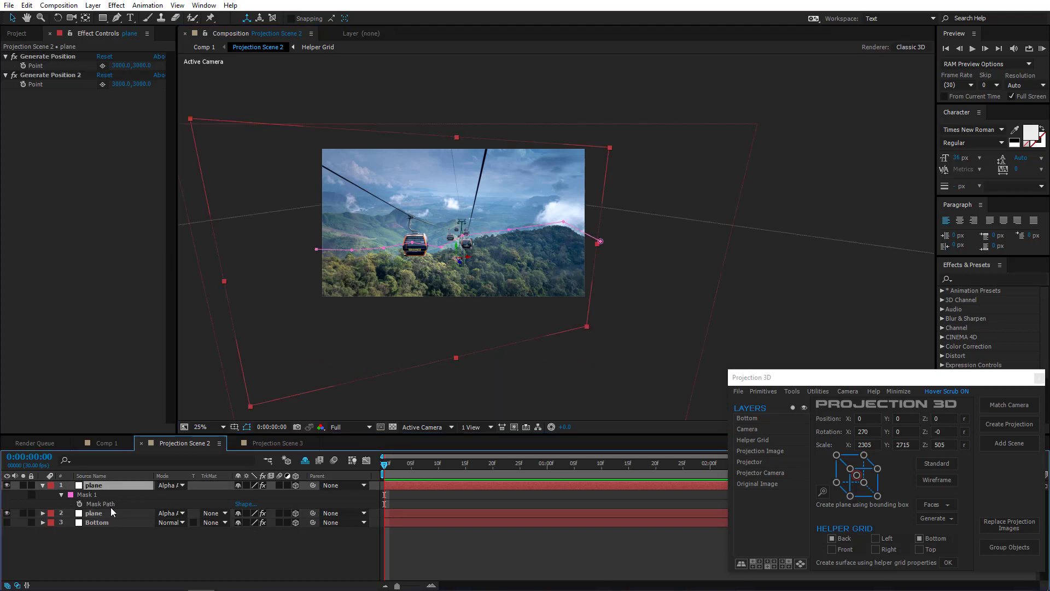
{"action": "left_click", "coordinate": [109, 513], "text": "ctrl"}
{"action": "left_click", "coordinate": [792, 391]}
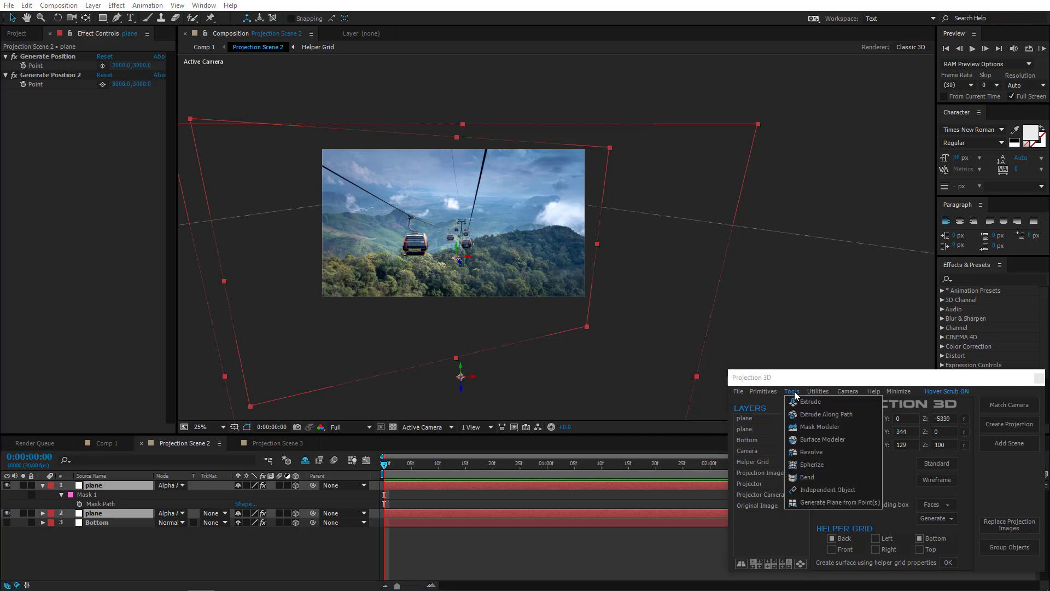
{"action": "left_click", "coordinate": [835, 427]}
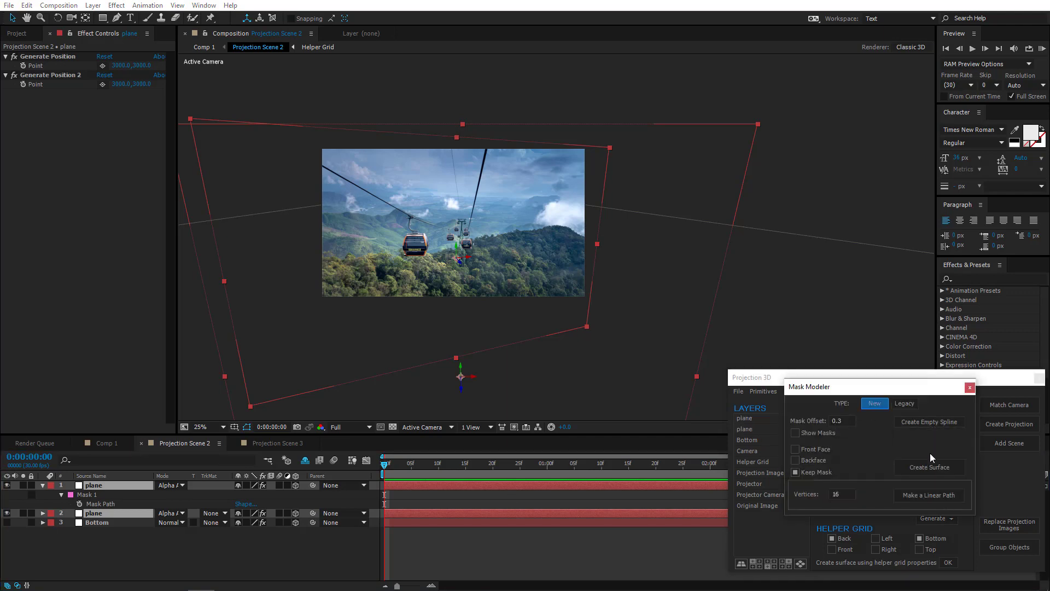
{"action": "left_click_drag", "start_coordinate": [881, 394], "coordinate": [877, 319]}
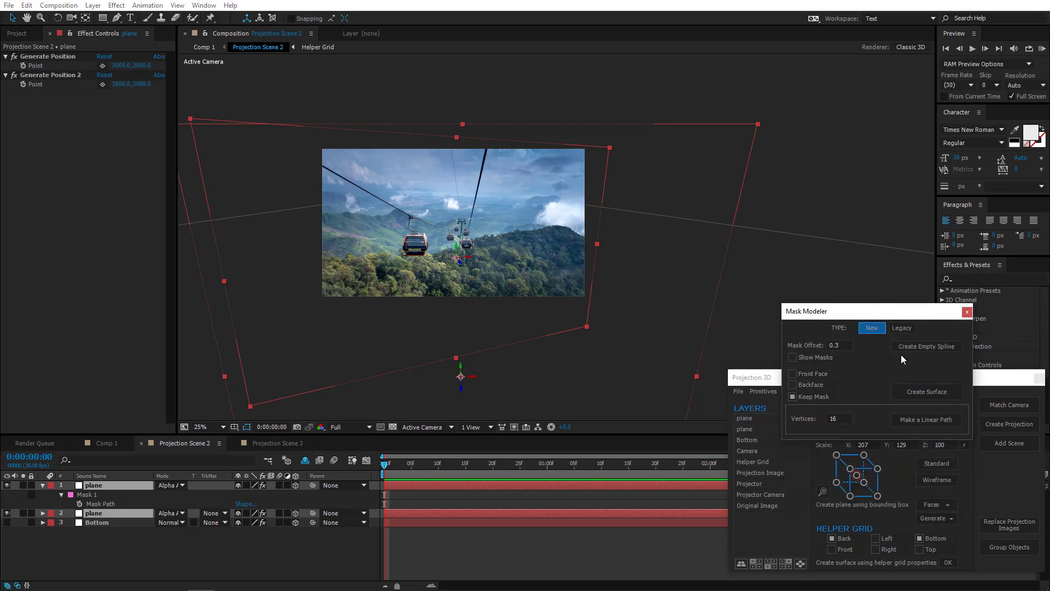
{"action": "left_click", "coordinate": [927, 392]}
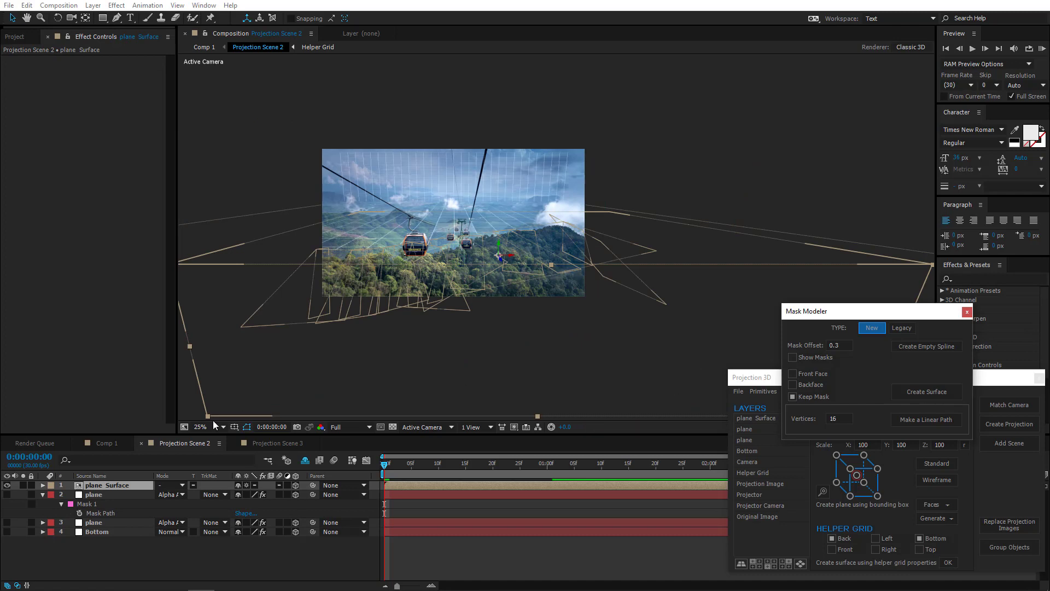
Solo the plane Surface layer on and off to check the generated surface.
{"action": "left_click", "coordinate": [23, 484]}
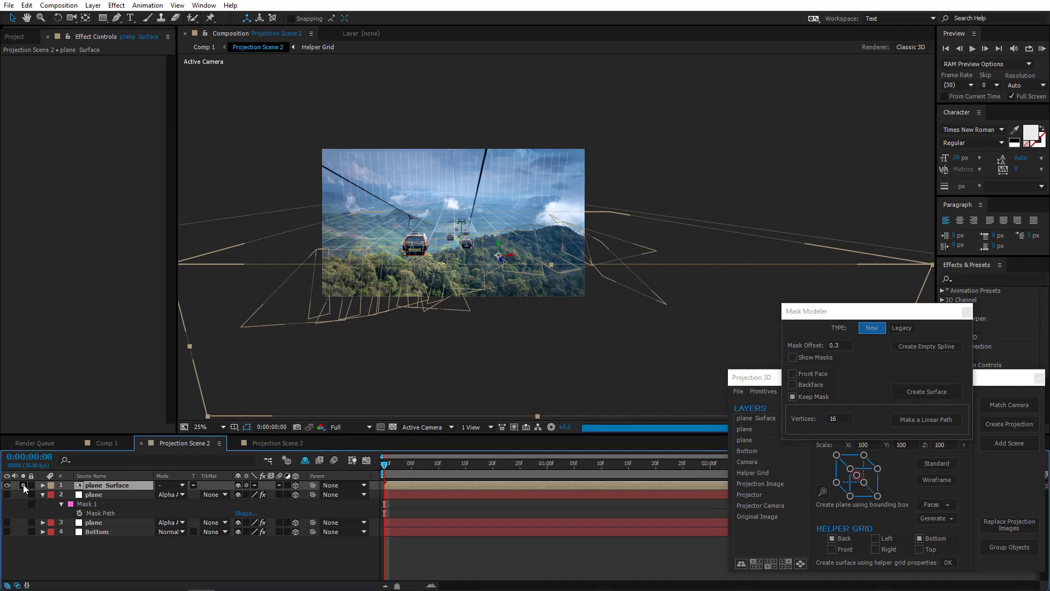
{"action": "left_click", "coordinate": [23, 484]}
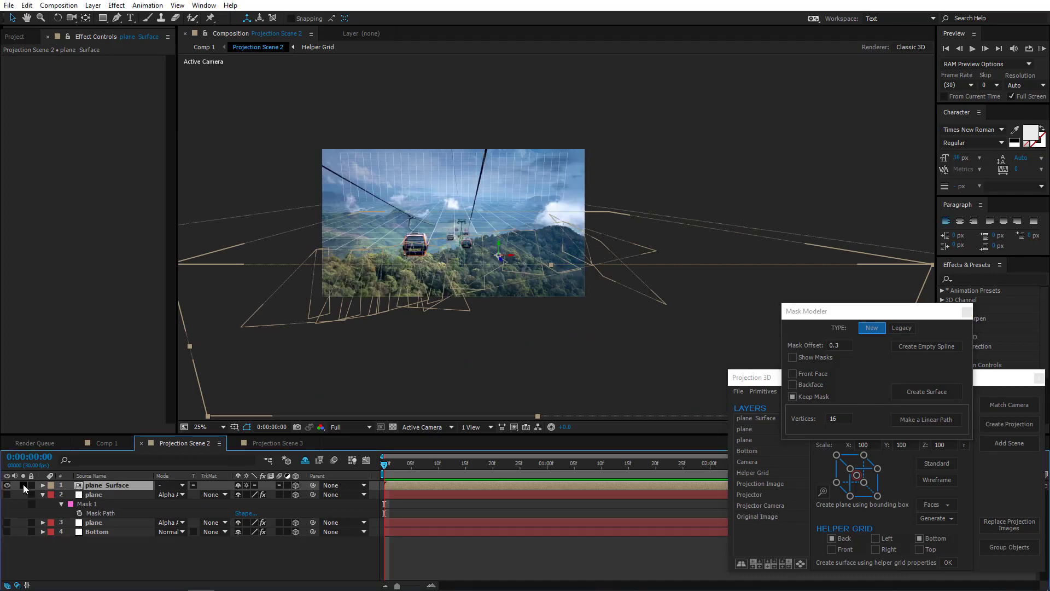
{"action": "left_click", "coordinate": [23, 485]}
{"action": "left_click", "coordinate": [23, 484]}
In Comp 1, replace the projection image of Projection Scene 2 with Front hill.png.
{"action": "left_click", "coordinate": [110, 442]}
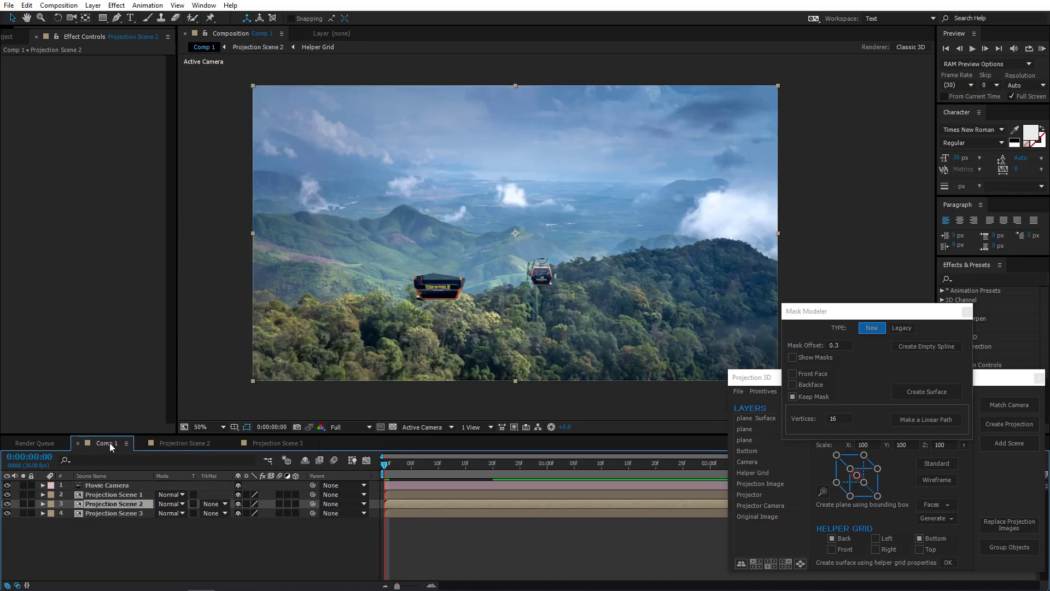
{"action": "left_click_drag", "start_coordinate": [468, 308], "coordinate": [442, 312]}
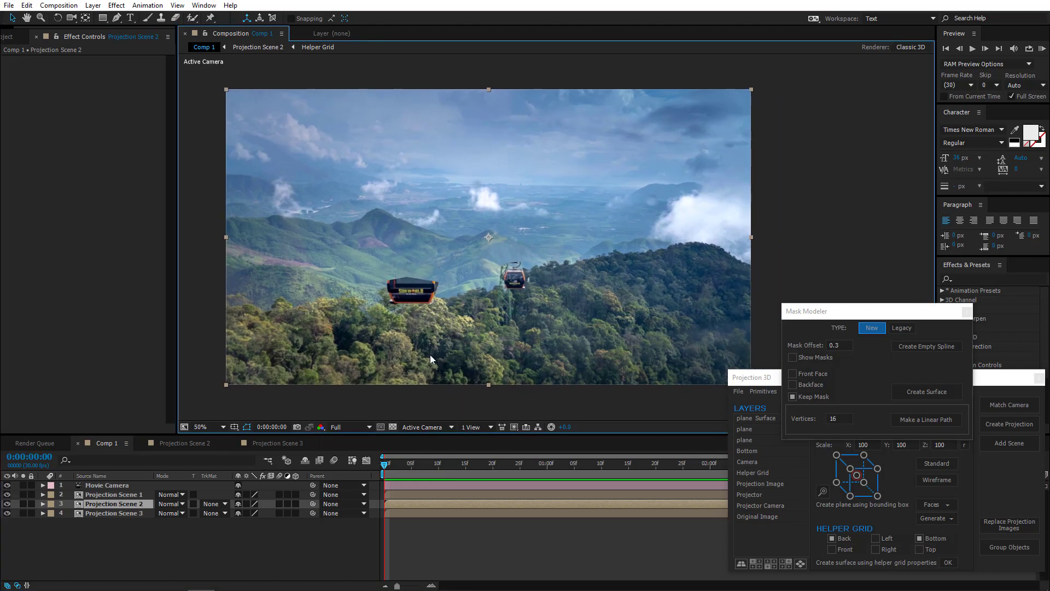
{"action": "left_click", "coordinate": [124, 505]}
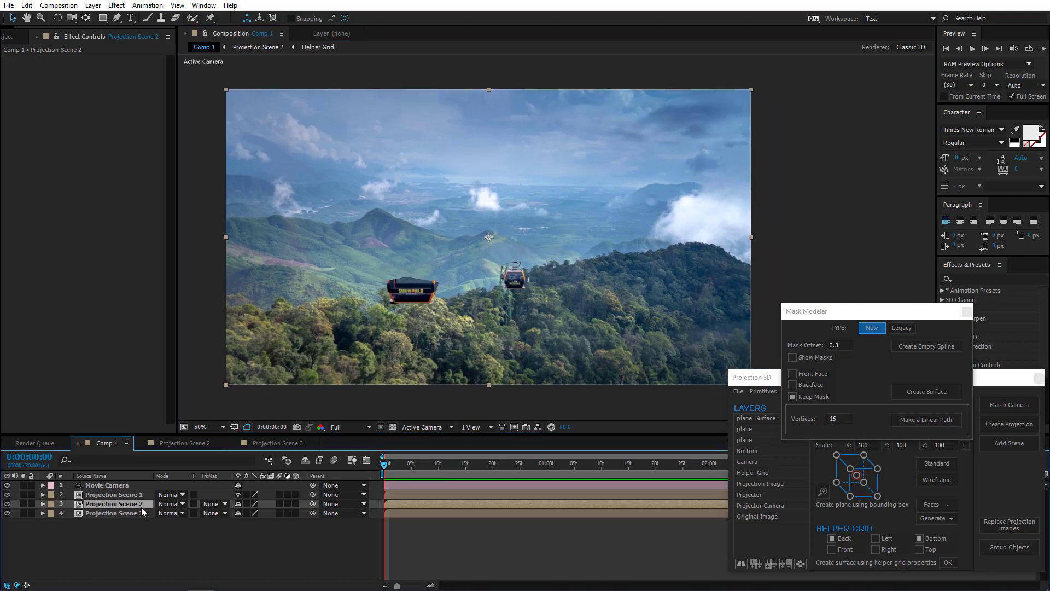
{"action": "left_click", "coordinate": [966, 311]}
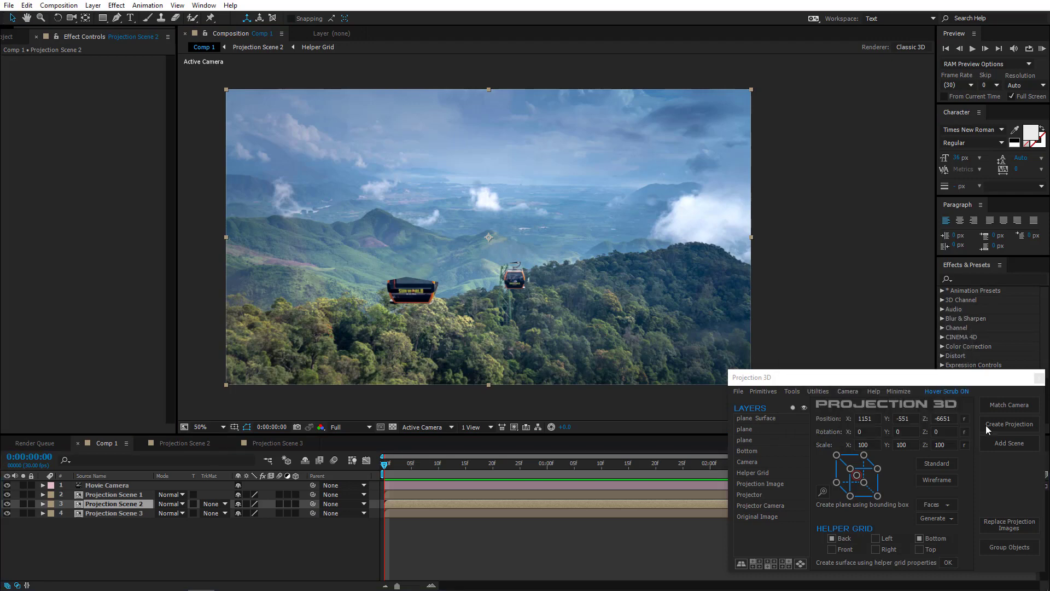
{"action": "left_click", "coordinate": [1008, 524]}
{"action": "left_click", "coordinate": [639, 280]}
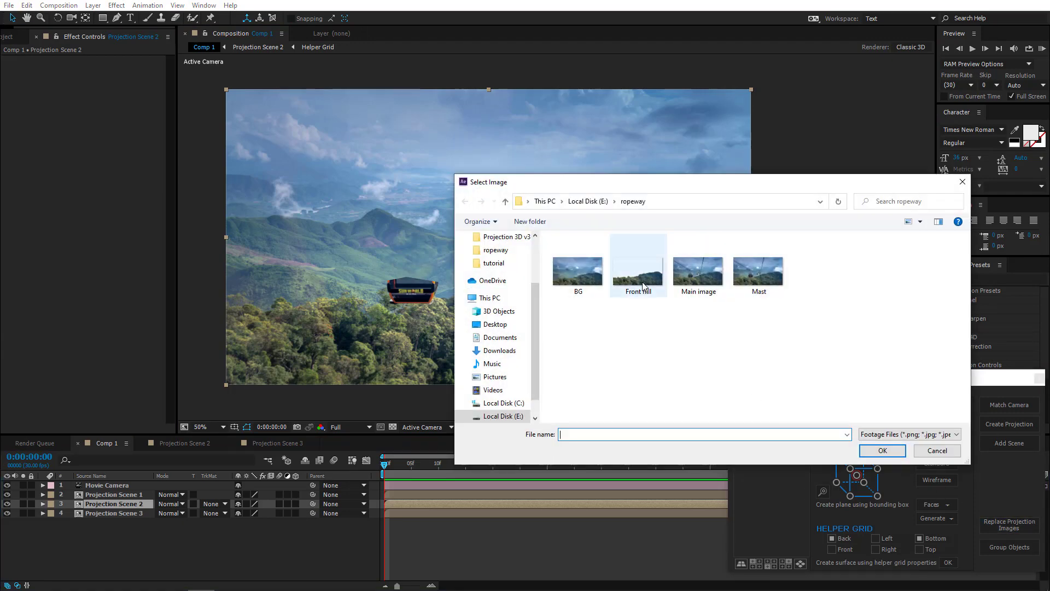
{"action": "double_click", "coordinate": [639, 280]}
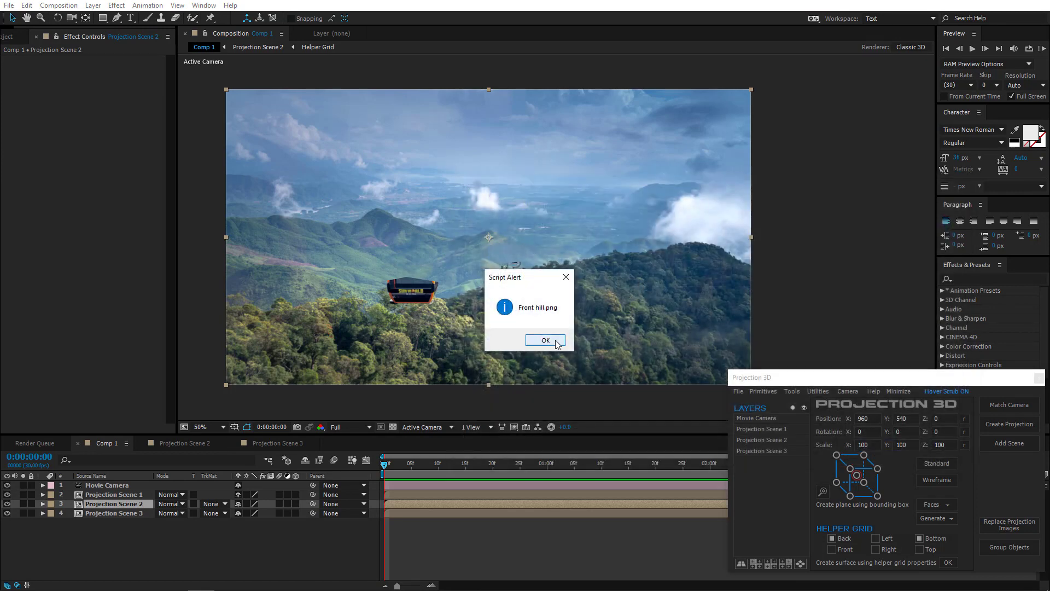
{"action": "left_click", "coordinate": [555, 339]}
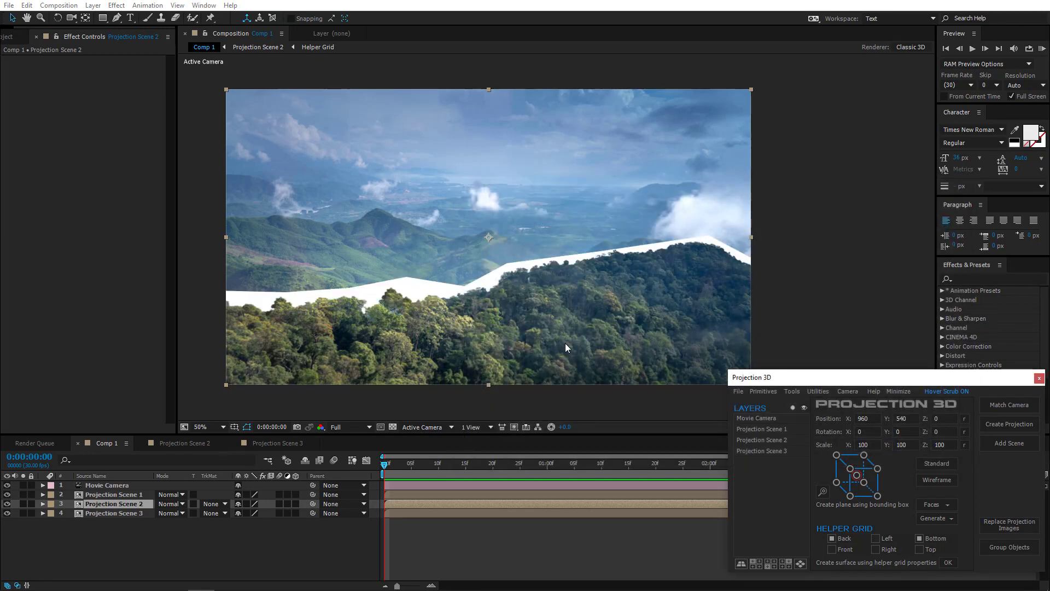
Apply Clean Edges to Projection Scene 2 and set Keylight's Screen Colour to red (FF0000) and Screen Balance to 0.
{"action": "left_click", "coordinate": [819, 393]}
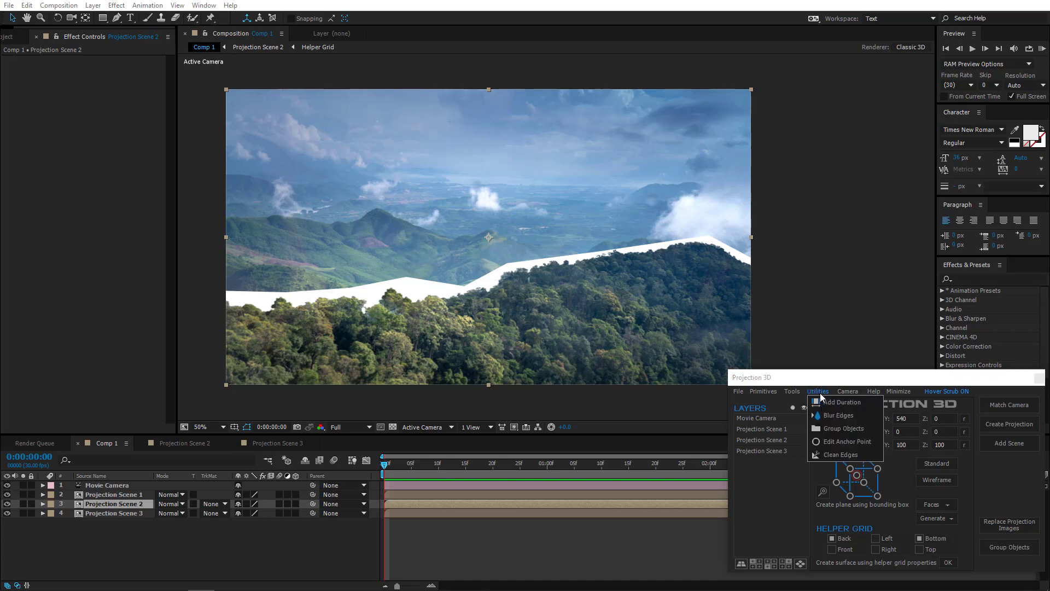
{"action": "left_click", "coordinate": [839, 452]}
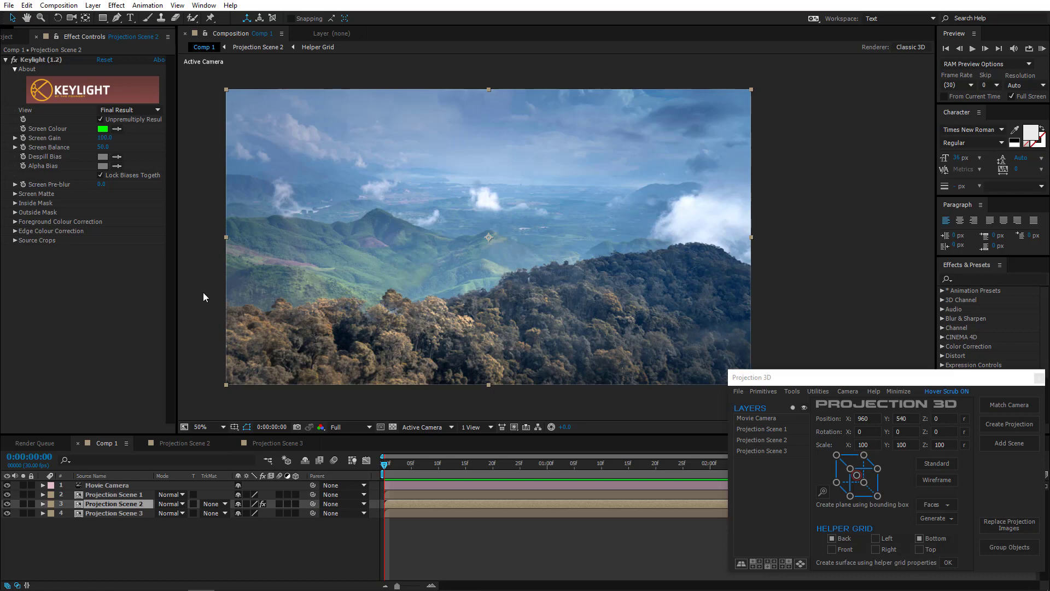
{"action": "left_click", "coordinate": [102, 129]}
{"action": "left_click_drag", "start_coordinate": [550, 231], "coordinate": [545, 218]}
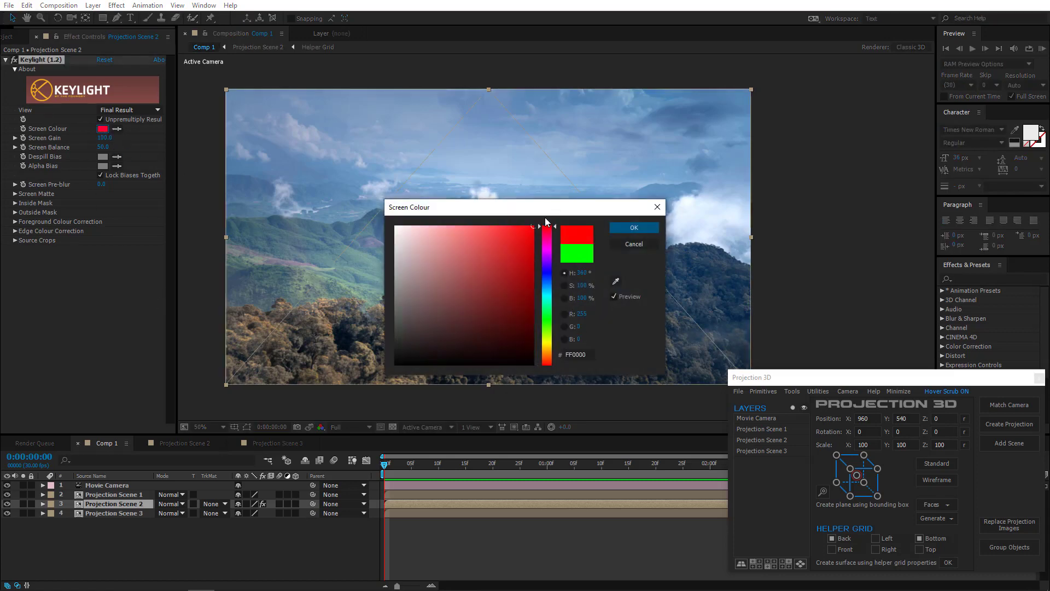
{"action": "left_click", "coordinate": [633, 225]}
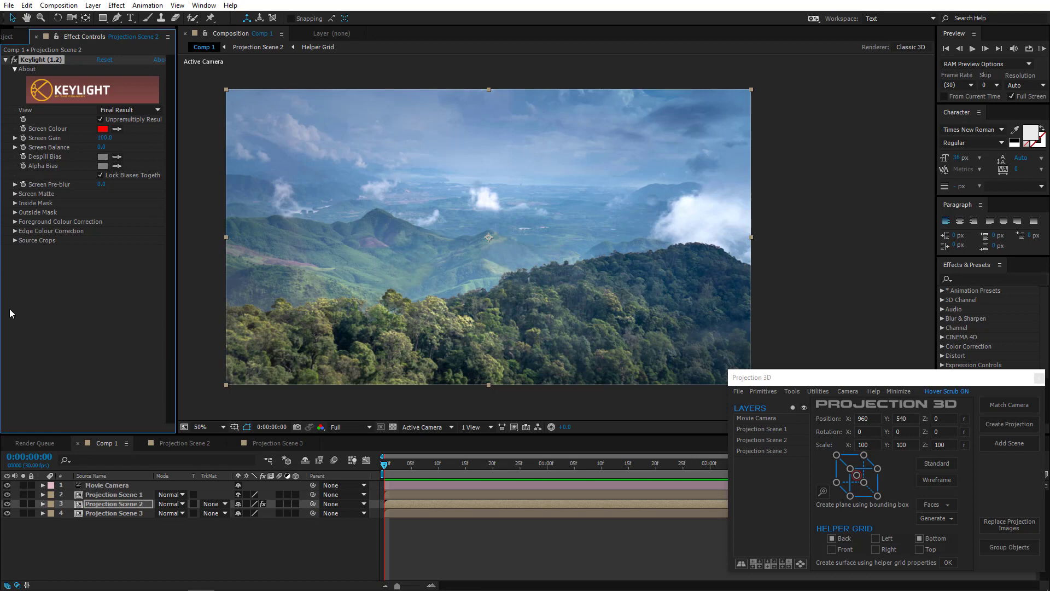
Toggle the visibility of Projection Scene 2 to compare the front hill with the background.
{"action": "left_click", "coordinate": [7, 504]}
{"action": "left_click", "coordinate": [7, 503]}
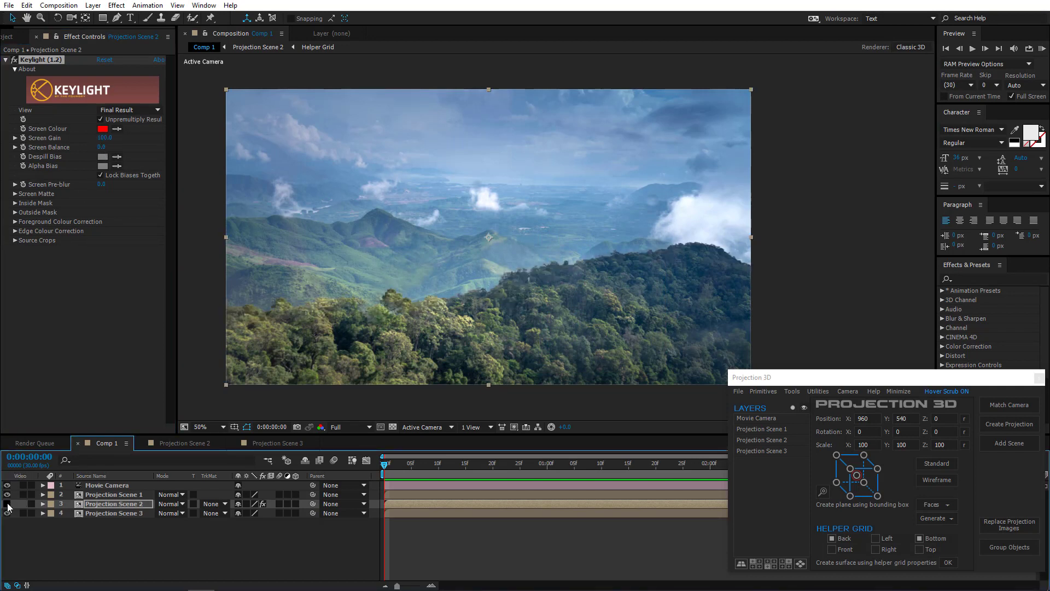
{"action": "left_click", "coordinate": [7, 503]}
{"action": "left_click", "coordinate": [7, 504]}
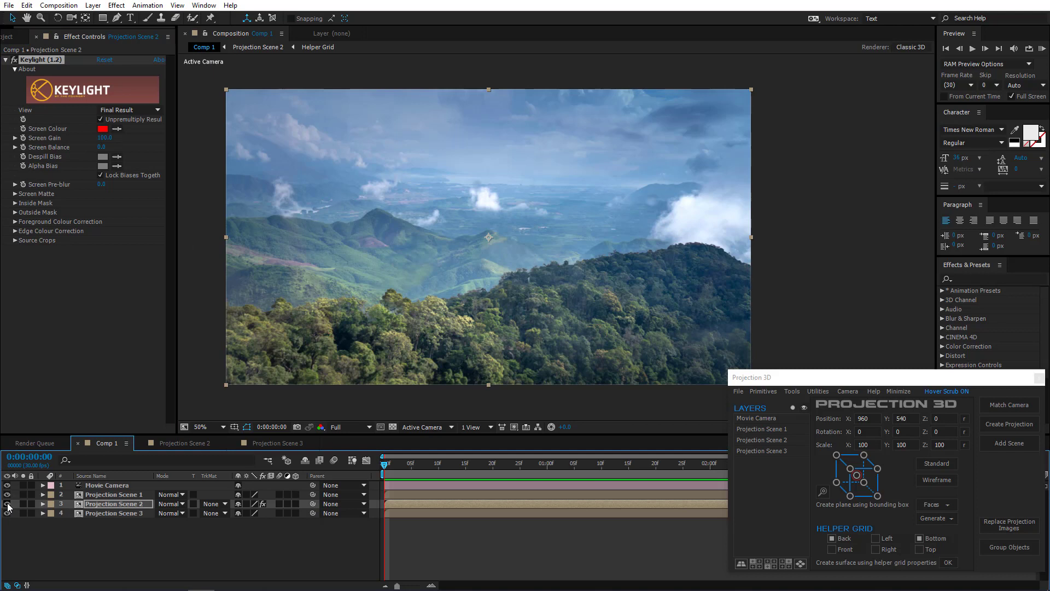
Enable keyframing for the Movie Camera's Position and Point of Interest at the first frame of Comp 1.
{"action": "left_click", "coordinate": [71, 20]}
{"action": "left_click", "coordinate": [125, 486]}
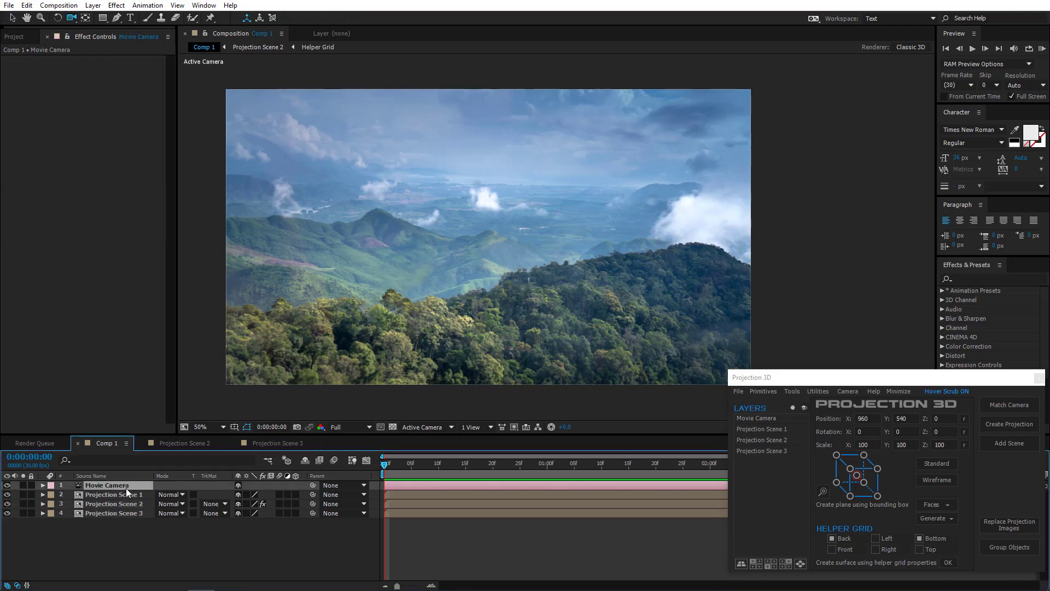
{"action": "key", "text": "p"}
{"action": "left_click", "coordinate": [70, 494]}
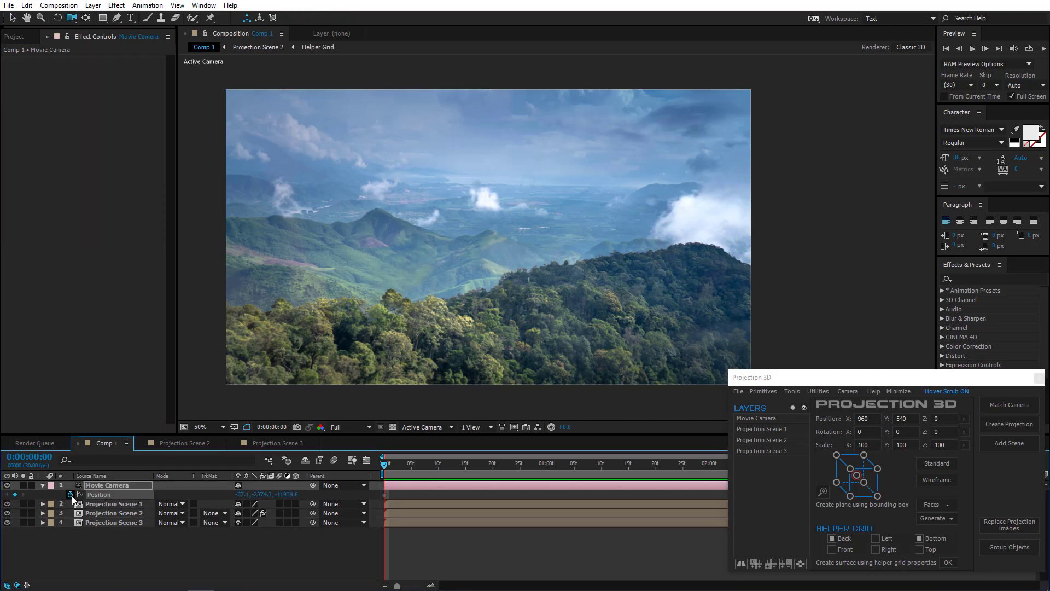
{"action": "key", "text": "u"}
{"action": "key", "text": "u"}
{"action": "left_click", "coordinate": [71, 503]}
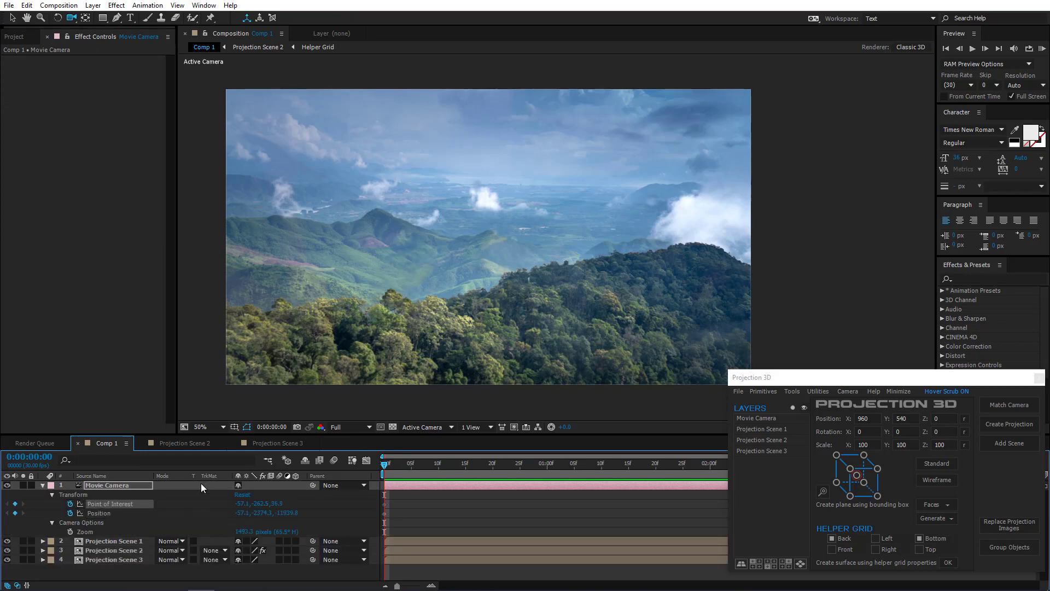
At 0:00:03:29, push the Movie Camera forward to a Position of about -57, -2151, -11251, and return to the first frame.
{"action": "left_click", "coordinate": [896, 391]}
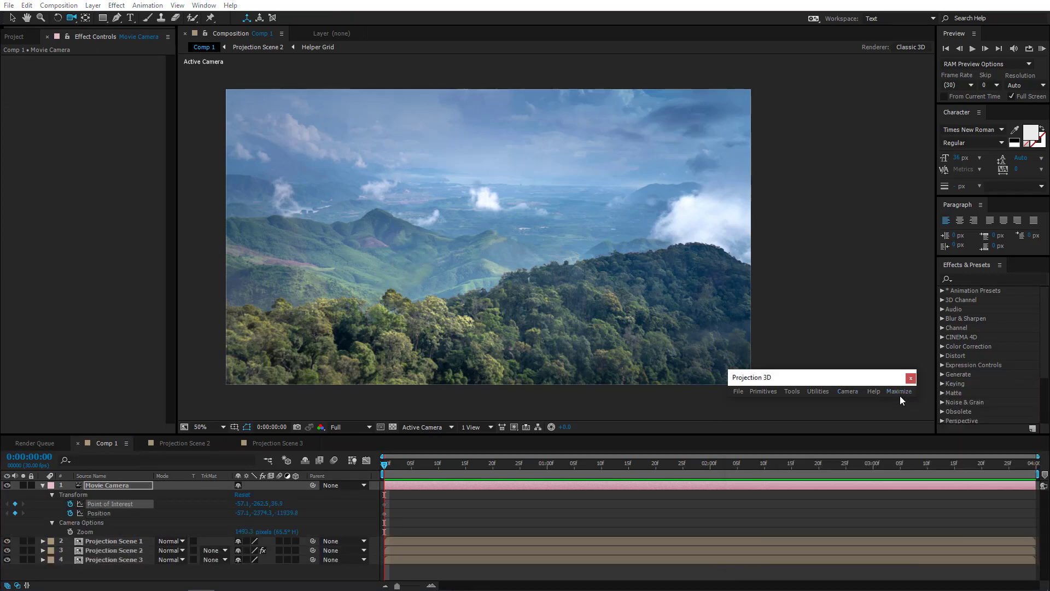
{"action": "left_click", "coordinate": [1020, 471]}
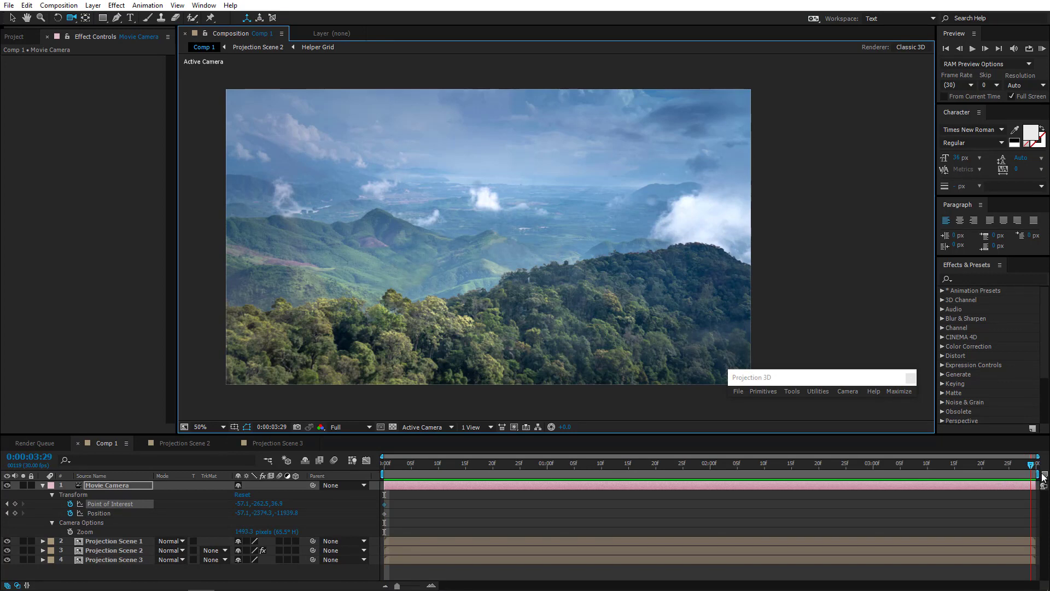
{"action": "mouse_move", "coordinate": [475, 254]}
{"action": "left_mouse_down"}
{"action": "mouse_move", "coordinate": [476, 244]}
{"action": "mouse_move", "coordinate": [477, 258]}
{"action": "left_mouse_up"}
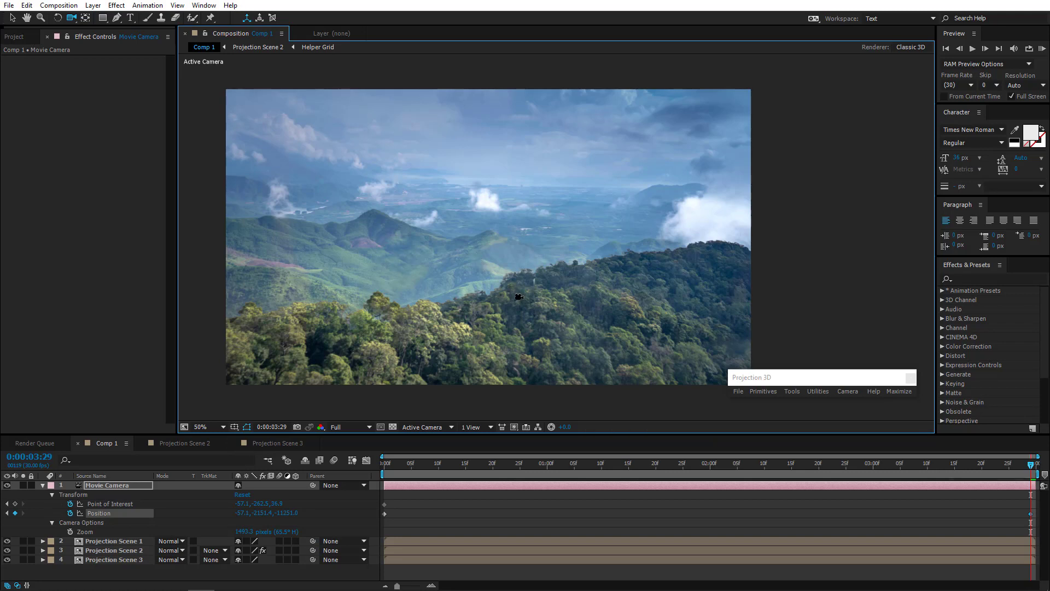
{"action": "key", "text": "Home"}
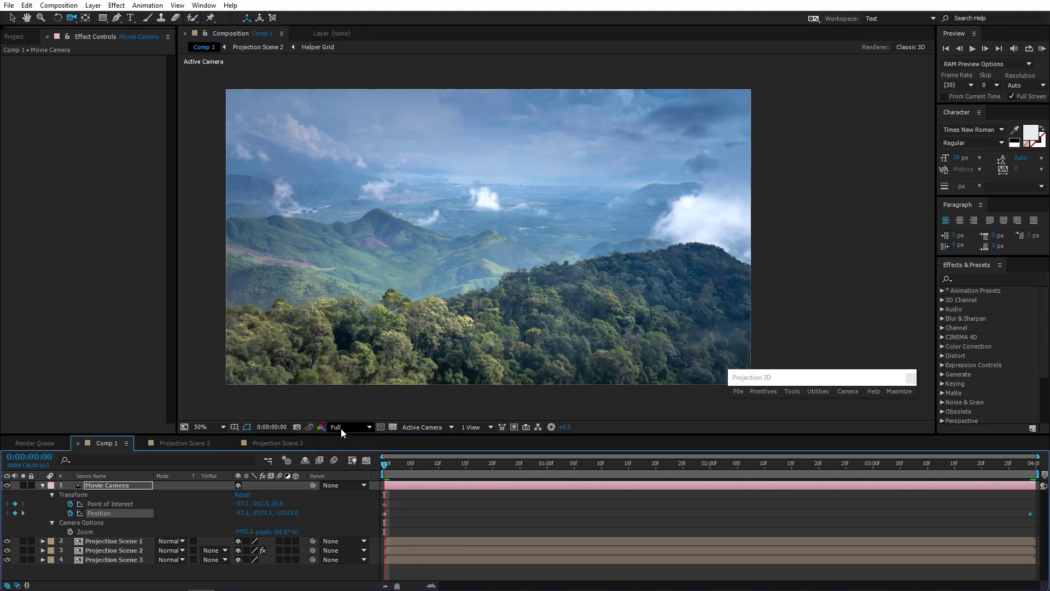
Set the Comp 1 viewer to Half resolution and fit the composition to the available space.
{"action": "left_click", "coordinate": [340, 429]}
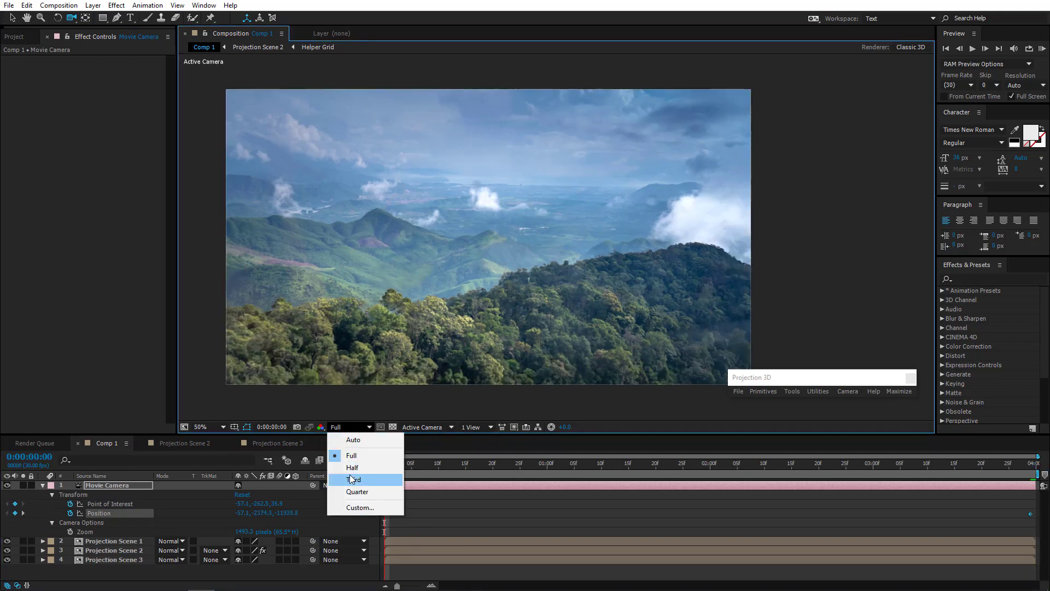
{"action": "left_click", "coordinate": [344, 466]}
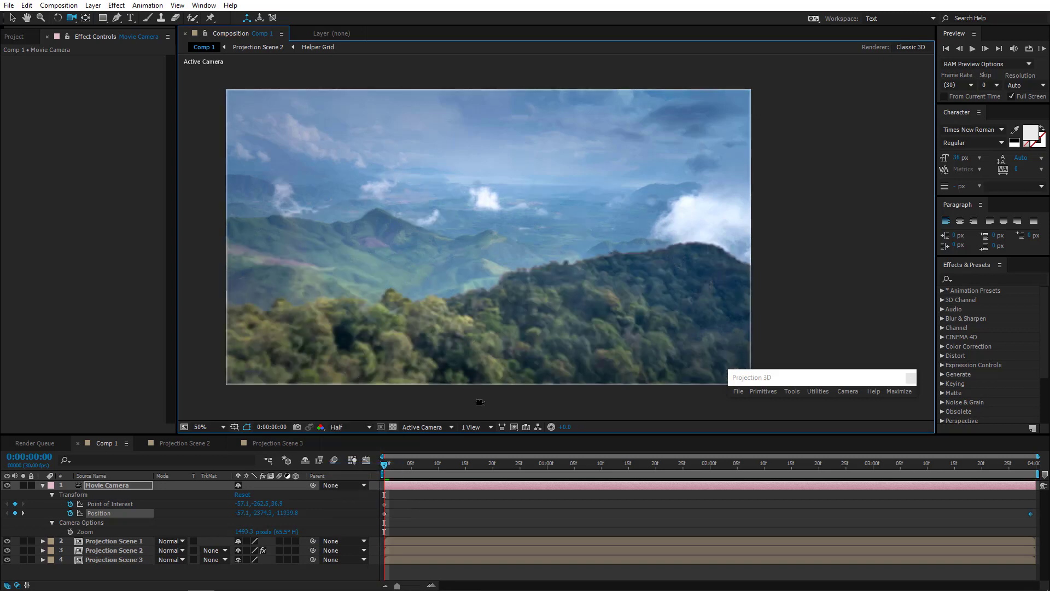
{"action": "left_click", "coordinate": [200, 428]}
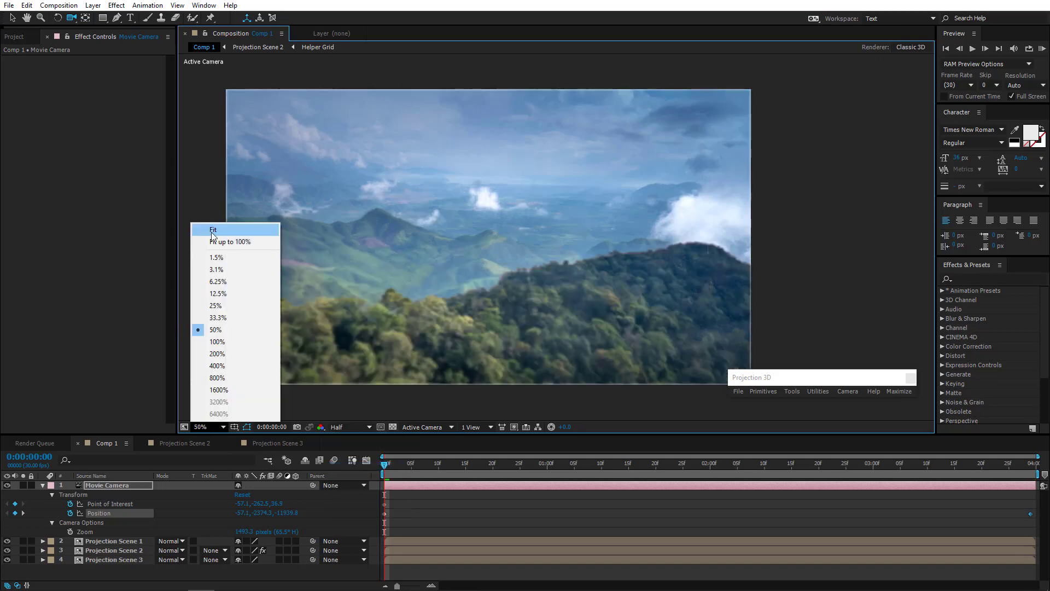
{"action": "left_click", "coordinate": [213, 239]}
Set the Classic 3D renderer's Shadow Map Resolution to 4000 for Projection Scene 3.
{"action": "left_click", "coordinate": [133, 559]}
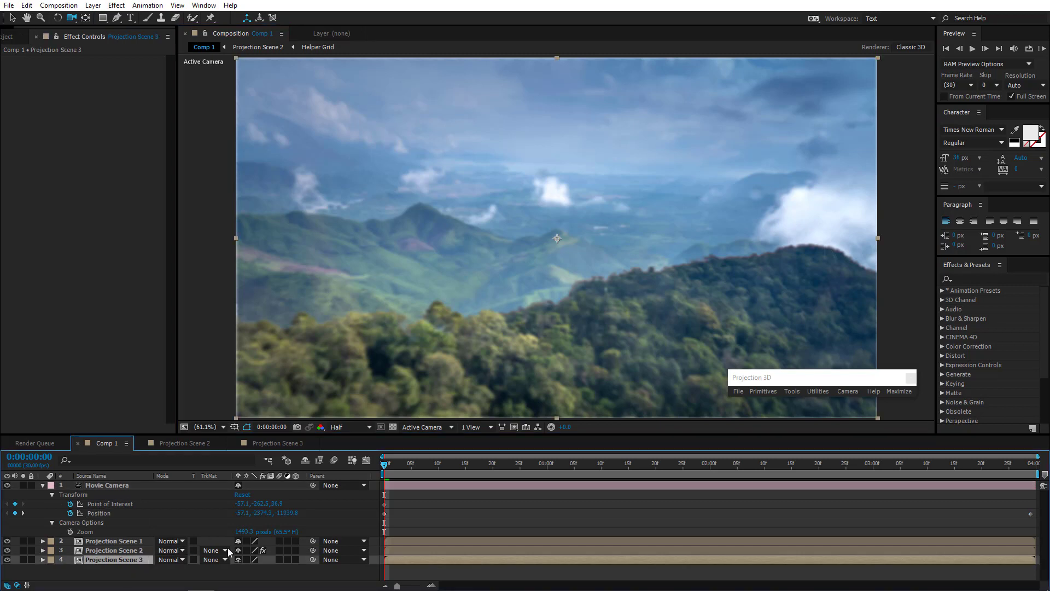
{"action": "left_click", "coordinate": [286, 442]}
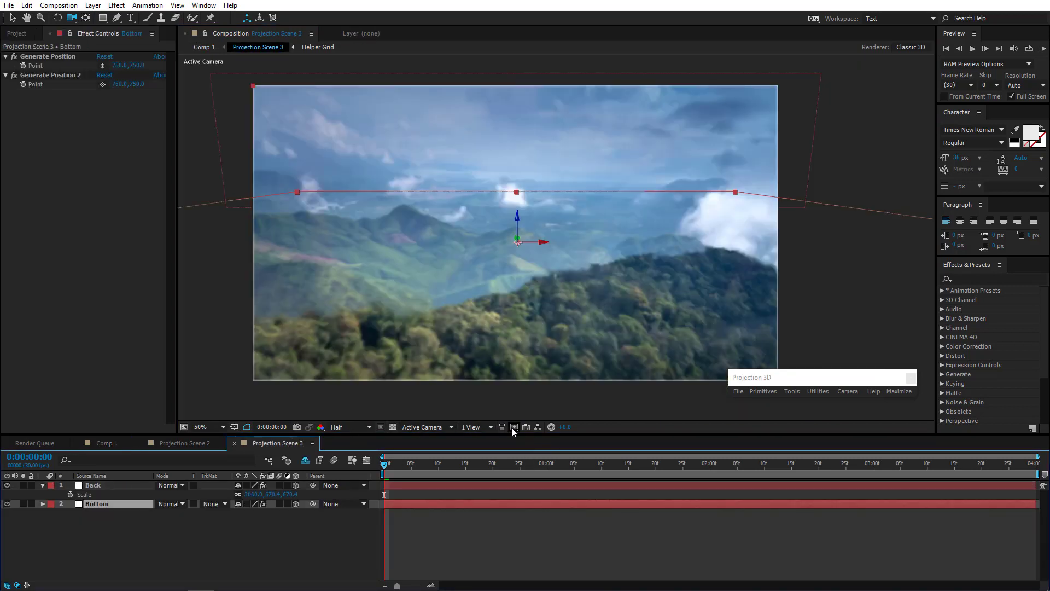
{"action": "left_click", "coordinate": [513, 428]}
{"action": "left_click", "coordinate": [538, 515]}
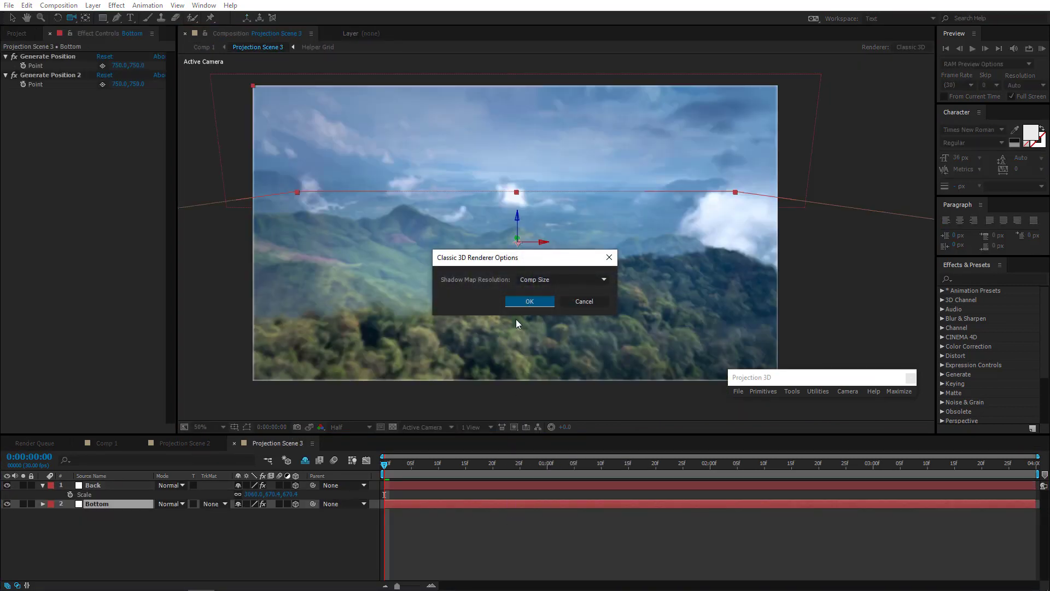
{"action": "left_click", "coordinate": [535, 281]}
{"action": "left_click", "coordinate": [539, 386]}
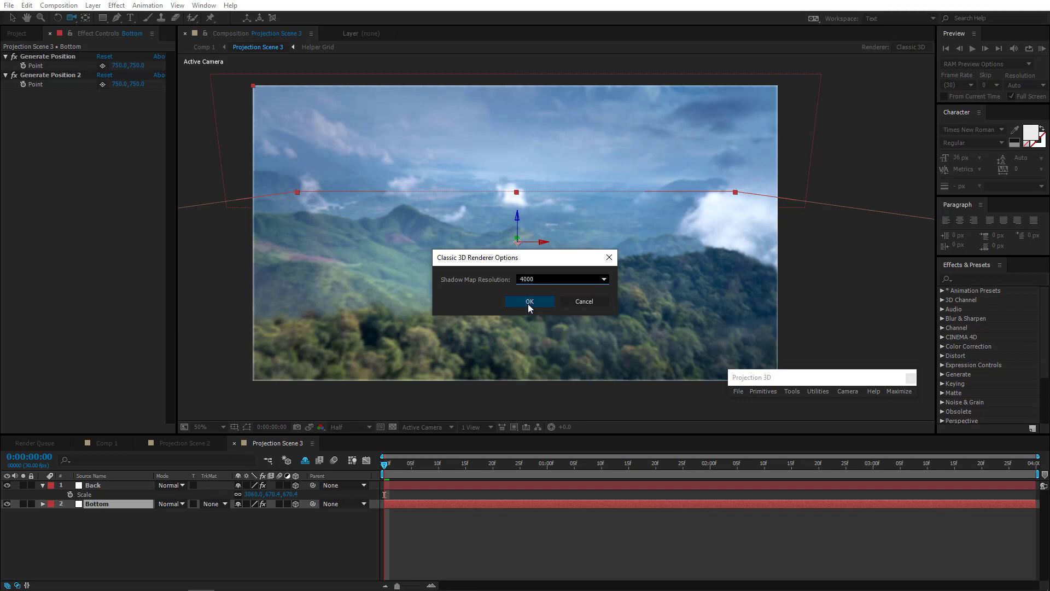
{"action": "left_click", "coordinate": [528, 301]}
Set the Classic 3D renderer's Shadow Map Resolution to 4000 for Projection Scene 2.
{"action": "left_click", "coordinate": [175, 443]}
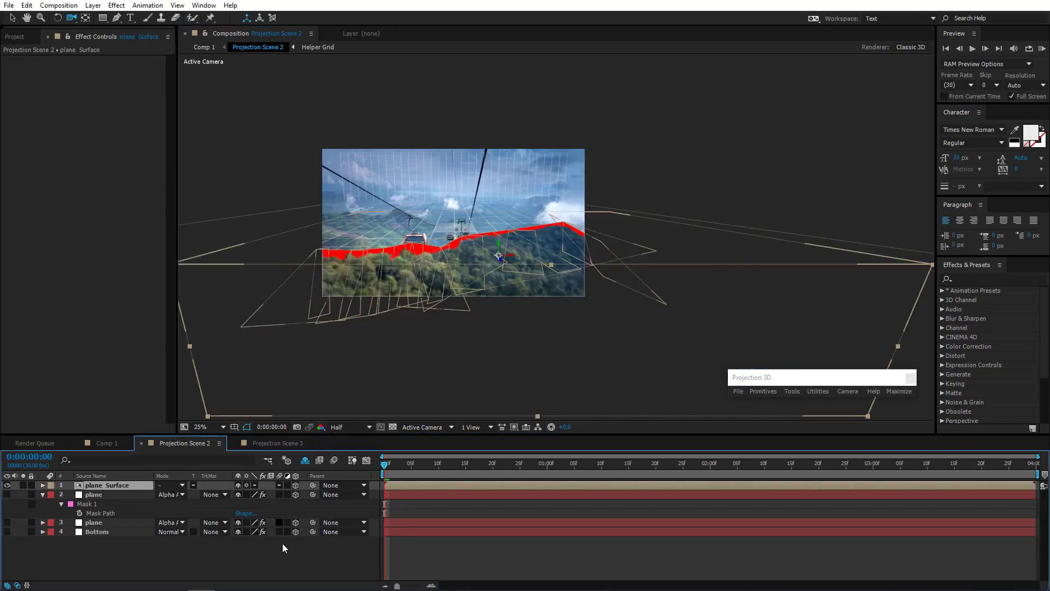
{"action": "left_click", "coordinate": [514, 427]}
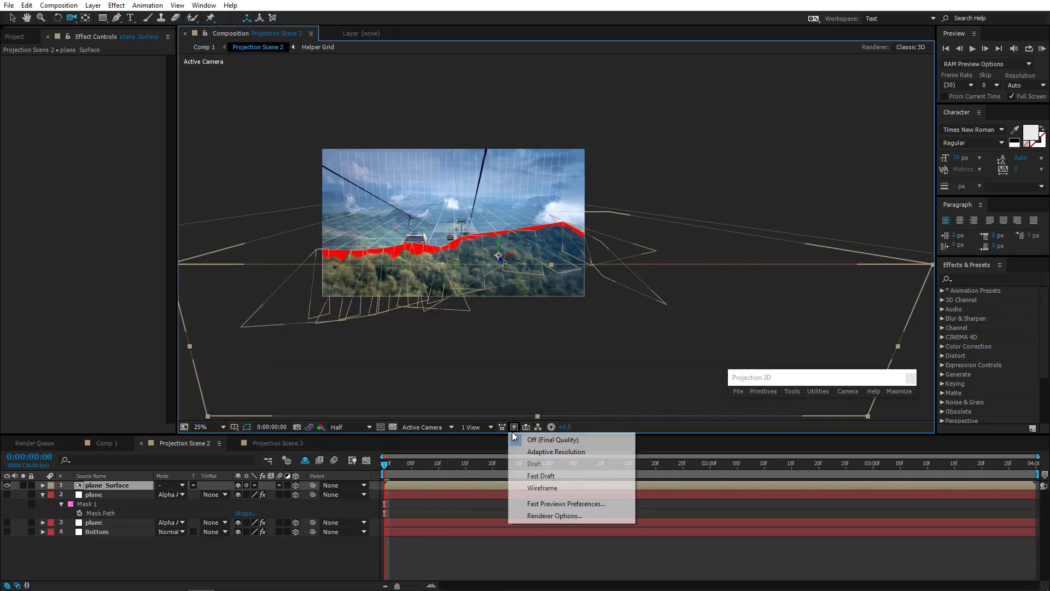
{"action": "left_click", "coordinate": [539, 515]}
{"action": "left_click", "coordinate": [538, 280]}
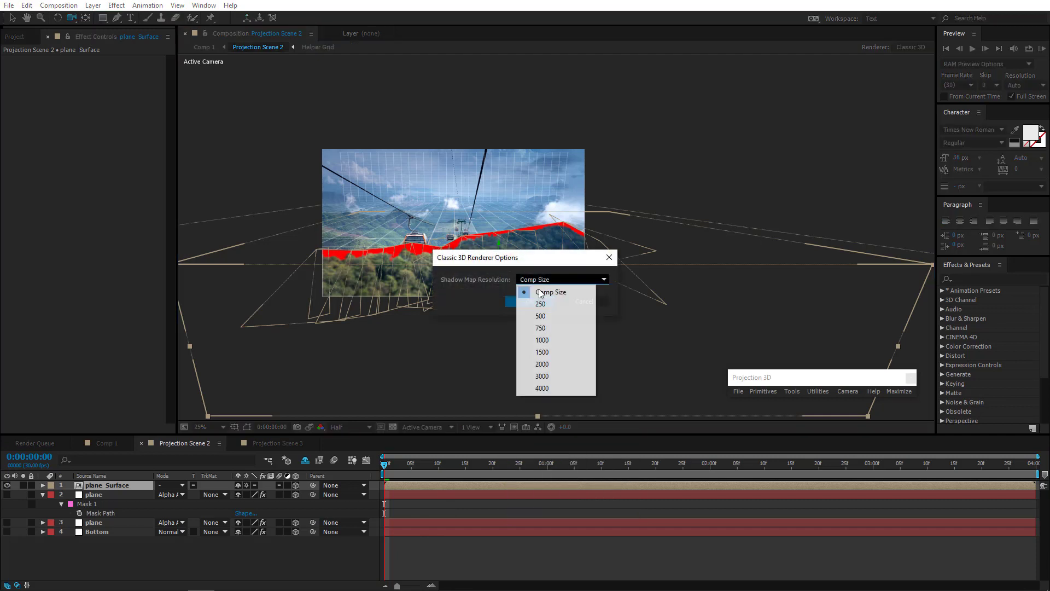
{"action": "left_click", "coordinate": [539, 386]}
{"action": "left_click", "coordinate": [521, 300]}
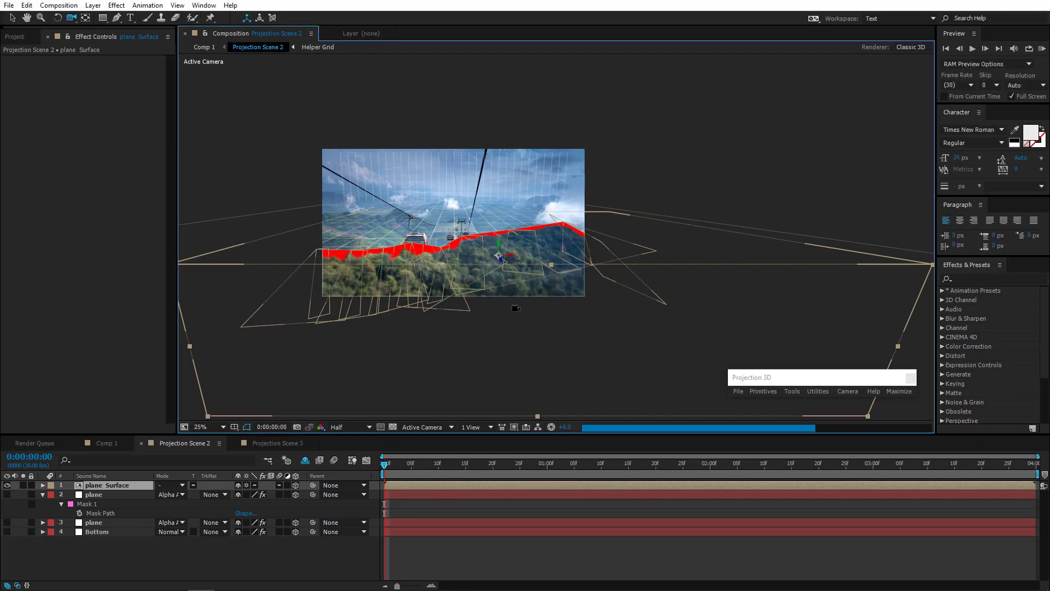
Turn off full-screen playback and run a RAM preview of the camera move in Comp 1.
{"action": "left_click", "coordinate": [109, 442]}
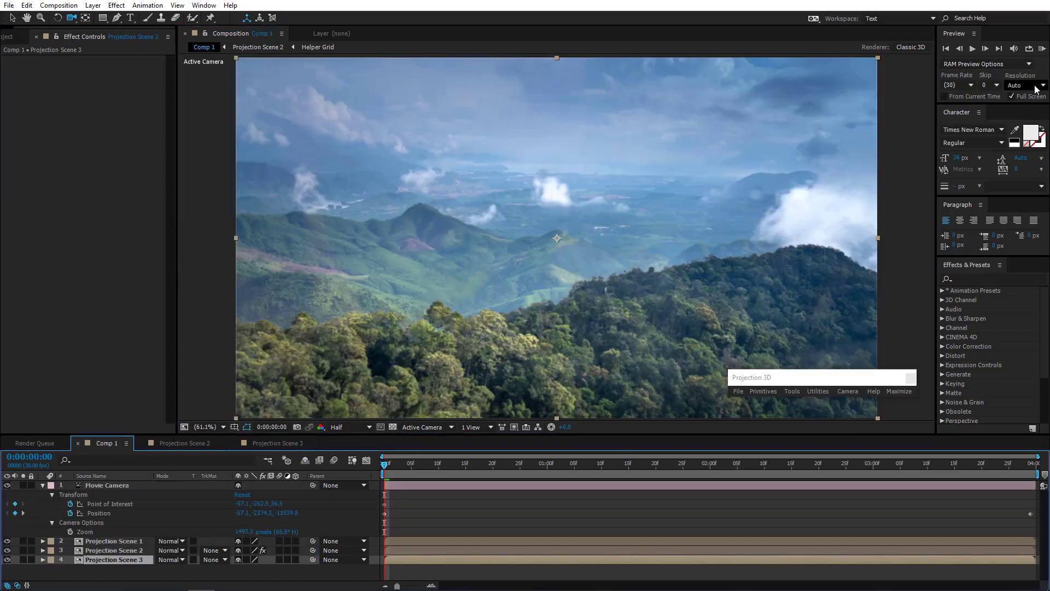
{"action": "left_click", "coordinate": [1012, 96]}
{"action": "left_click", "coordinate": [1041, 48]}
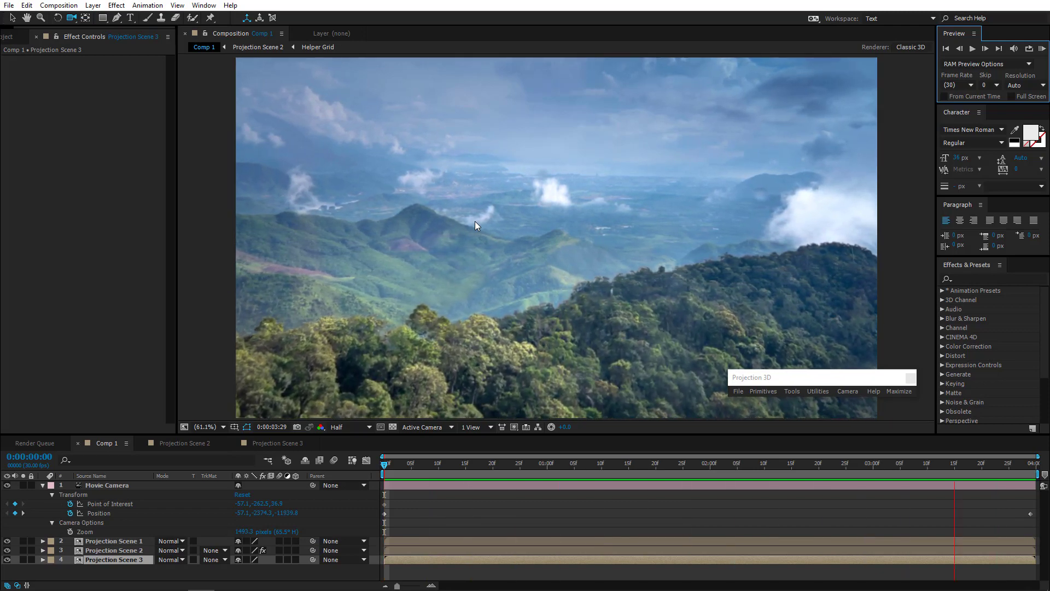
{"action": "key", "text": "space"}
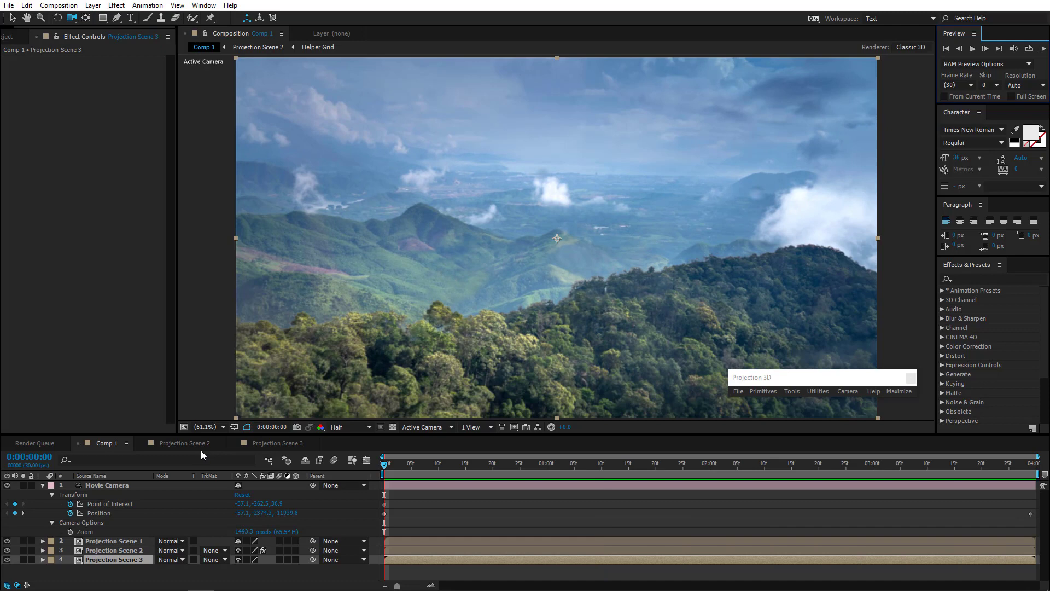
In Projection Scene 2, hide the plane Surface layer and view the scene from the Top.
{"action": "left_click", "coordinate": [186, 444]}
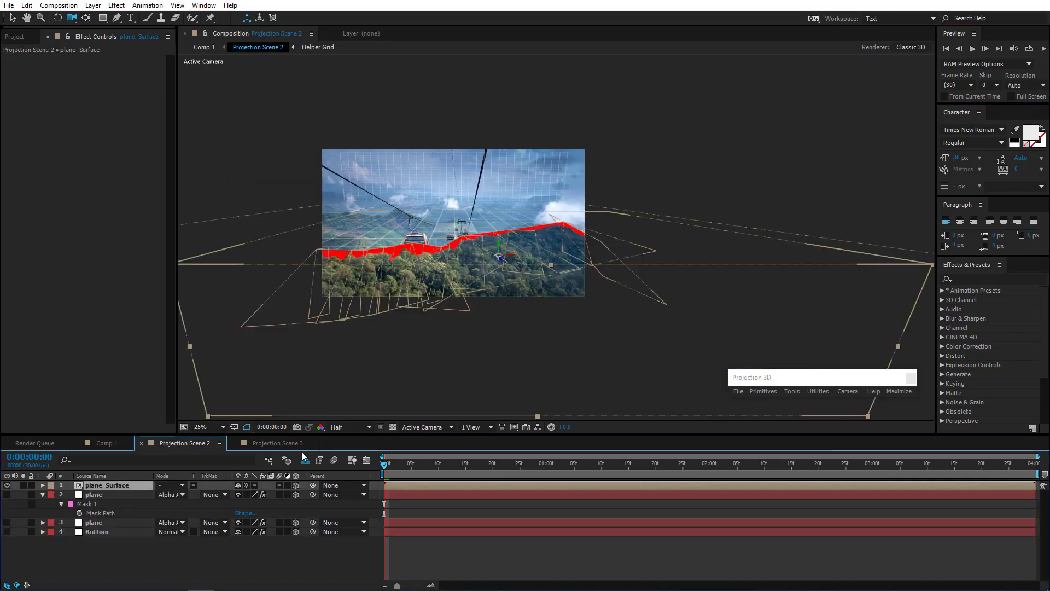
{"action": "left_click", "coordinate": [7, 485]}
{"action": "left_click", "coordinate": [419, 427]}
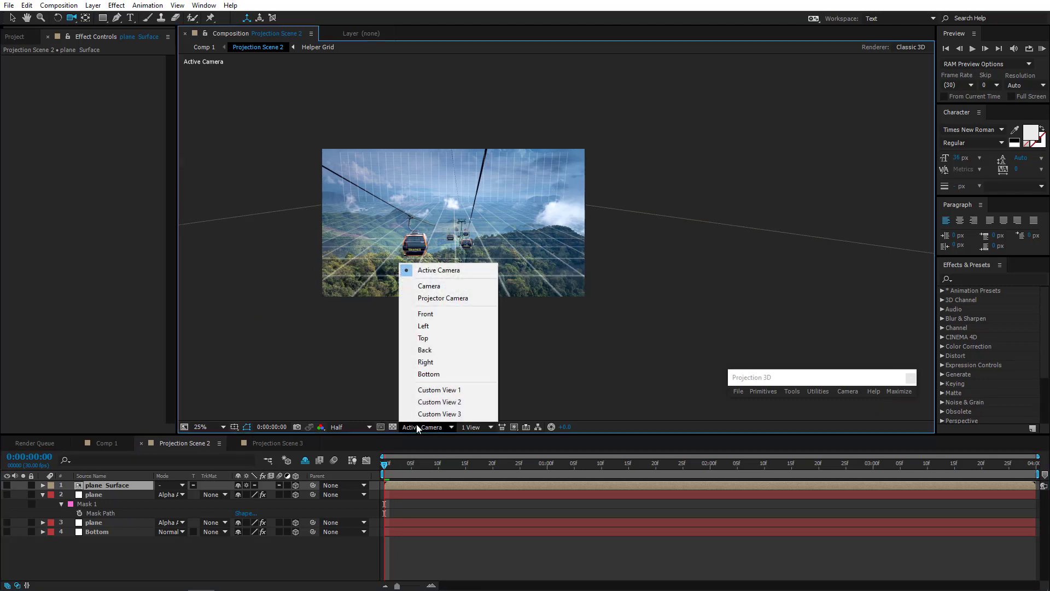
{"action": "left_click", "coordinate": [430, 340]}
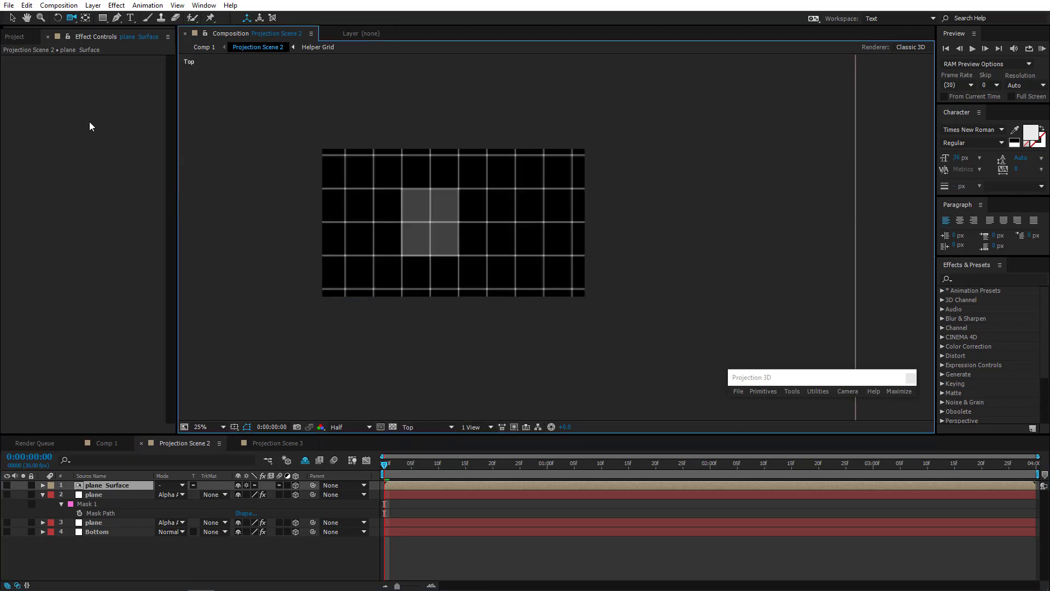
{"action": "key", "text": "v"}
{"action": "scroll", "coordinate": [558, 239], "scroll_direction": "down", "scroll_amount": 2}
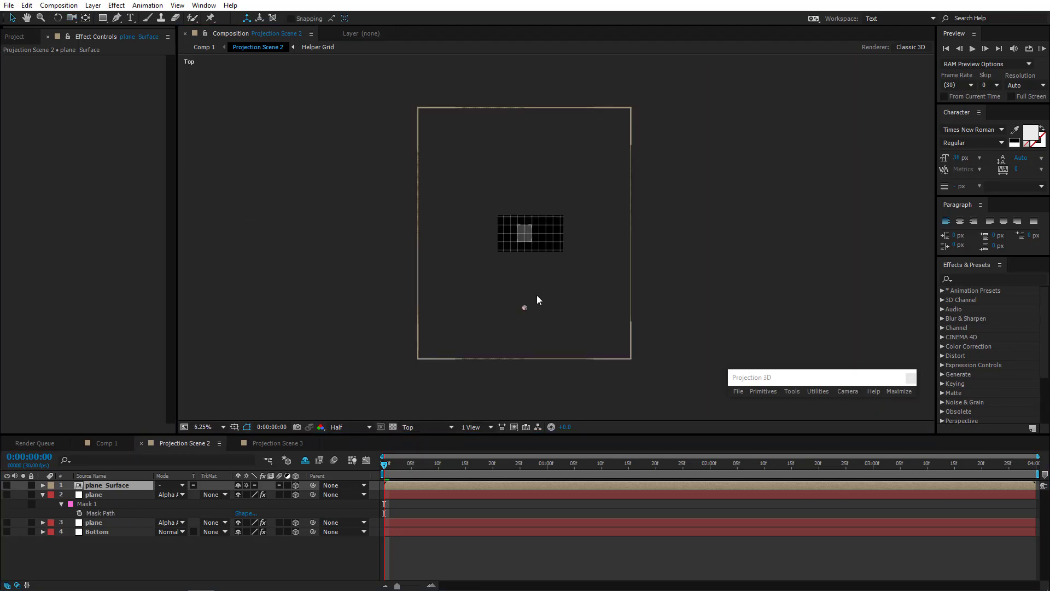
{"action": "scroll", "coordinate": [558, 296], "scroll_direction": "up", "scroll_amount": 1}
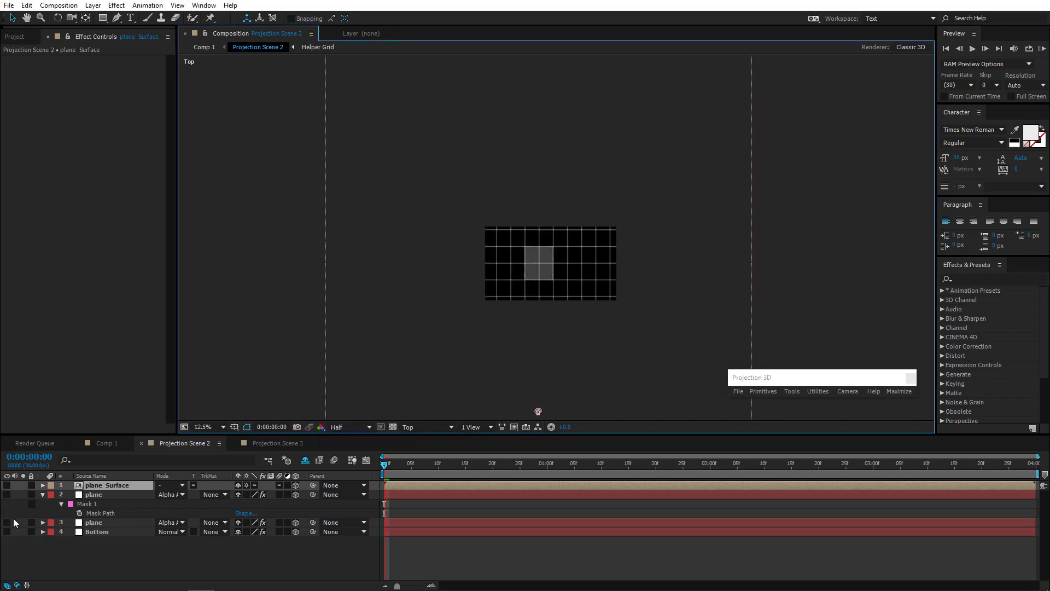
Show both plane layers to inspect the placement of the two splines behind the hill surface.
{"action": "left_click", "coordinate": [108, 524]}
{"action": "left_click", "coordinate": [7, 523]}
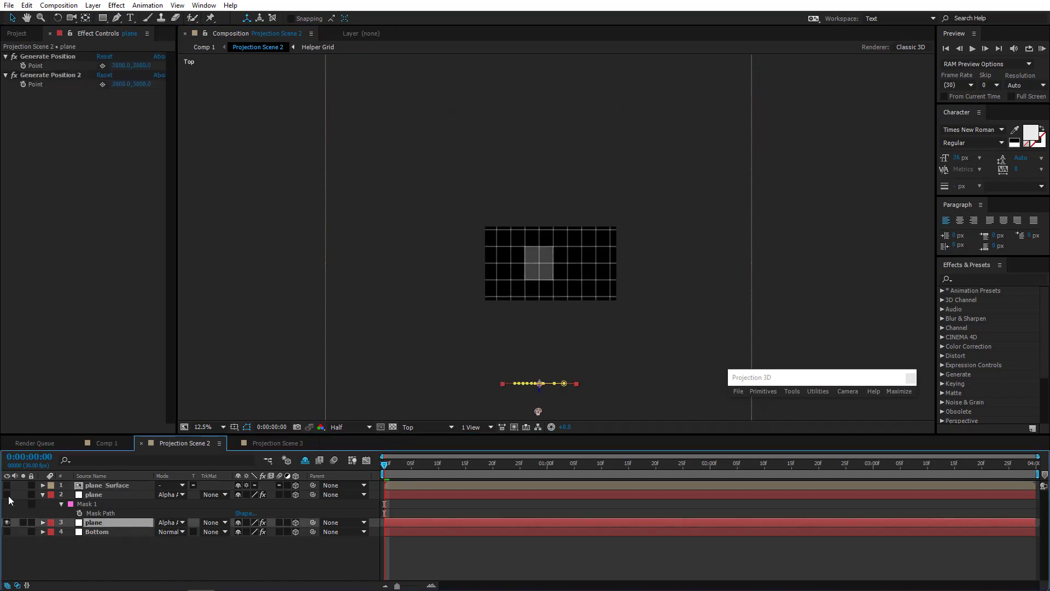
{"action": "left_click", "coordinate": [7, 495]}
{"action": "left_click", "coordinate": [103, 496]}
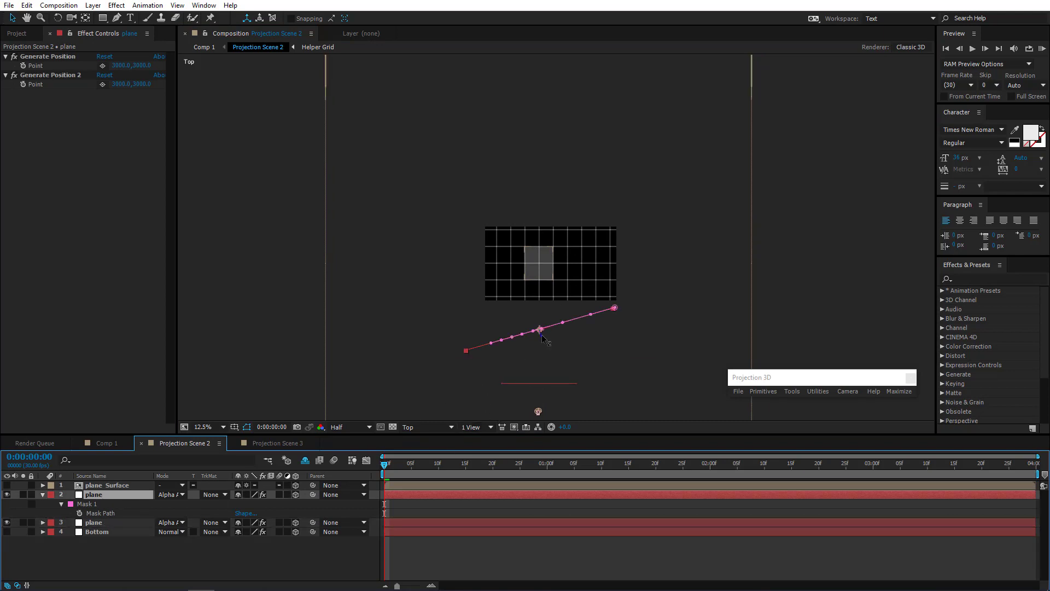
Try repositioning the slanted plane farther from and nearer to the front plane in the Top view.
{"action": "left_click_drag", "start_coordinate": [542, 336], "coordinate": [535, 316]}
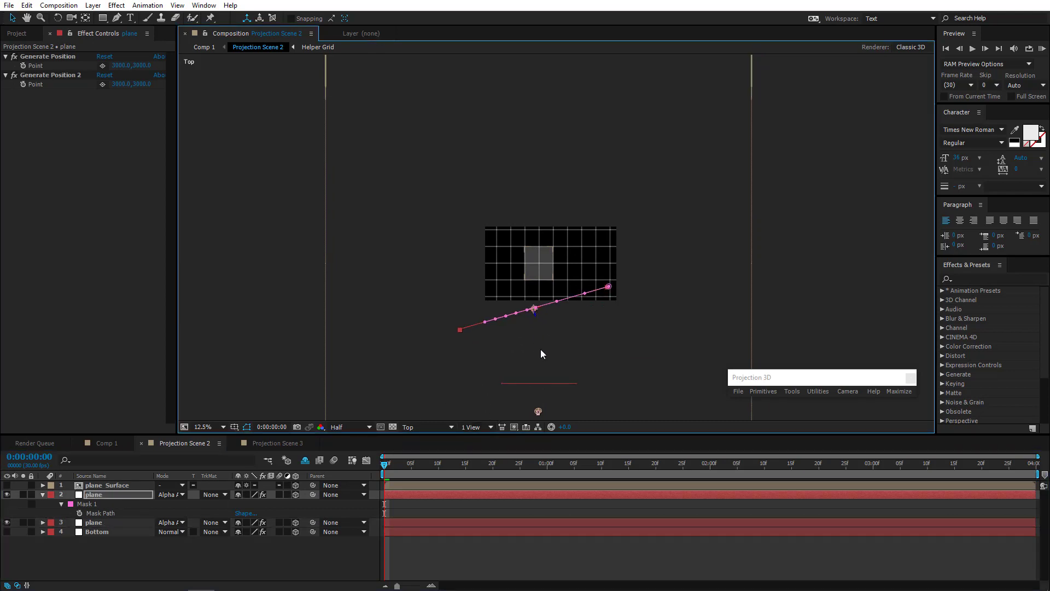
{"action": "key", "text": "ctrl+z"}
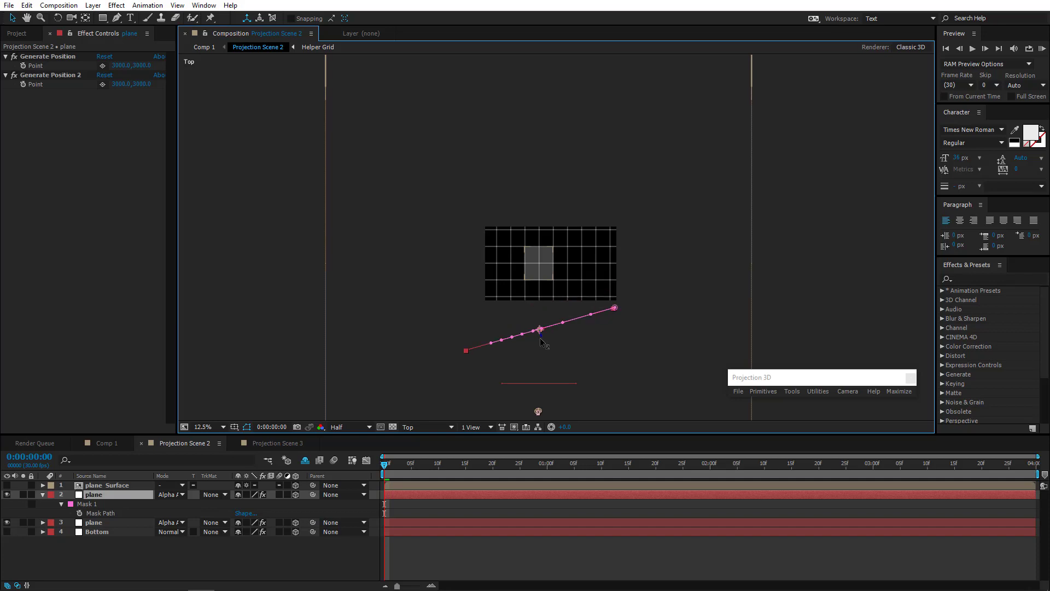
{"action": "left_click_drag", "start_coordinate": [542, 350], "coordinate": [540, 359]}
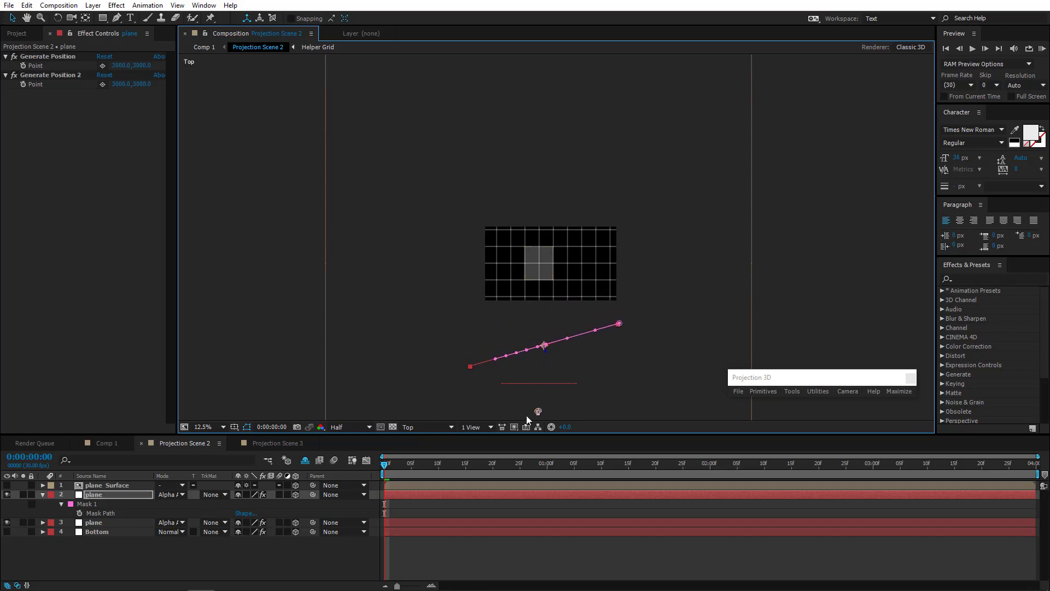
Select both plane layers and review the surface creation options in Mask Modeler.
{"action": "left_click", "coordinate": [107, 525]}
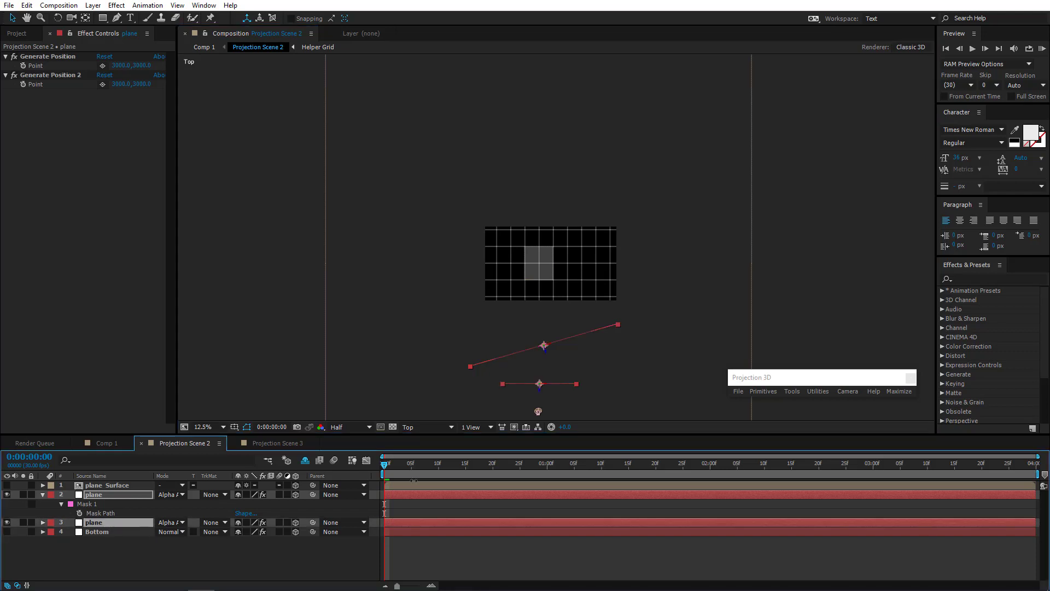
{"action": "left_click", "coordinate": [797, 391]}
{"action": "left_click", "coordinate": [819, 428]}
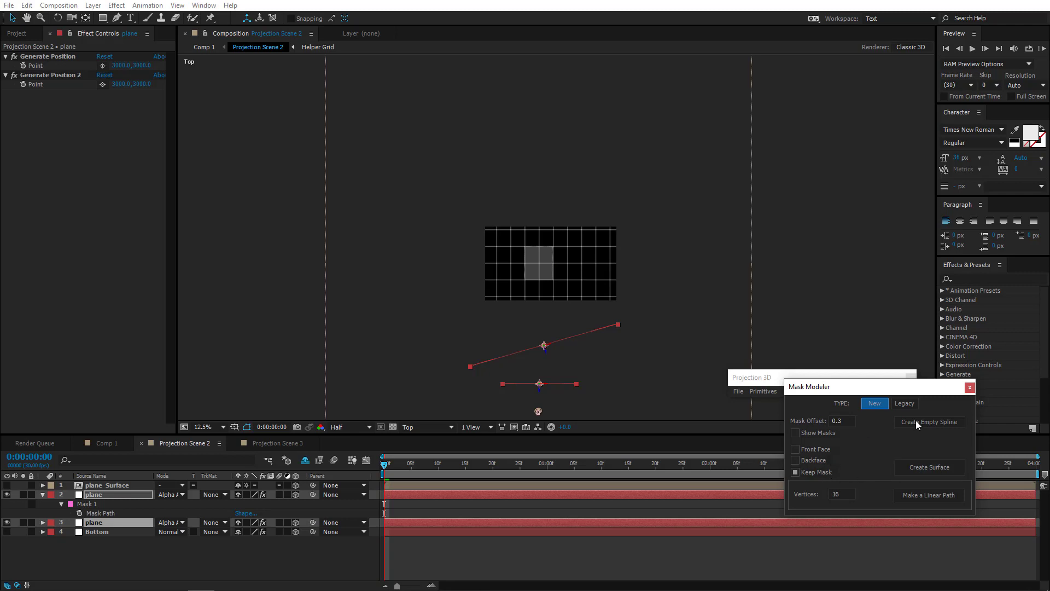
{"action": "left_click", "coordinate": [969, 388]}
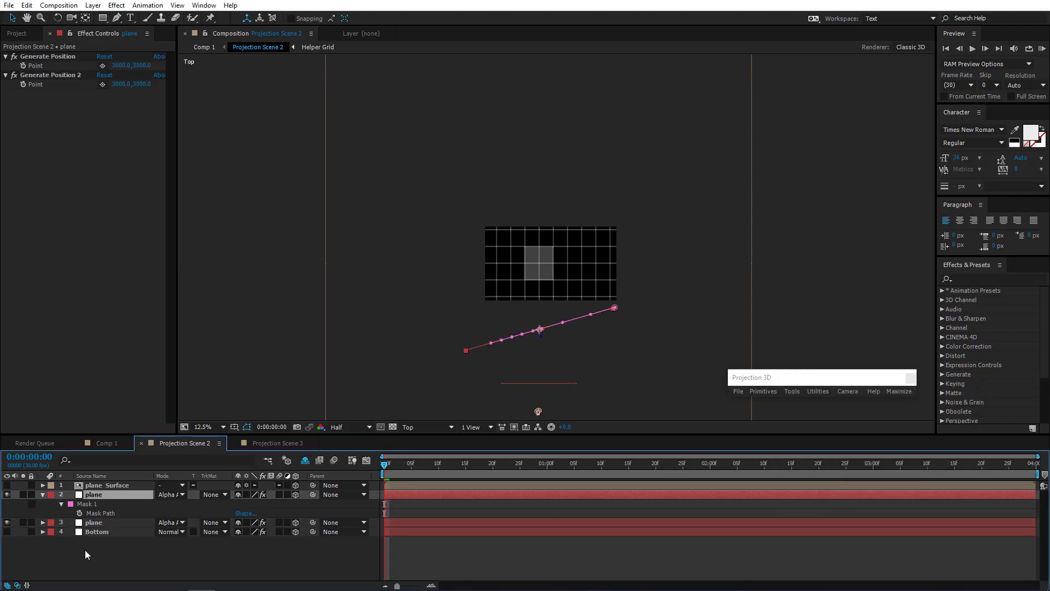
Hide the two plane layers and show the plane Surface layer again.
{"action": "left_click", "coordinate": [8, 493]}
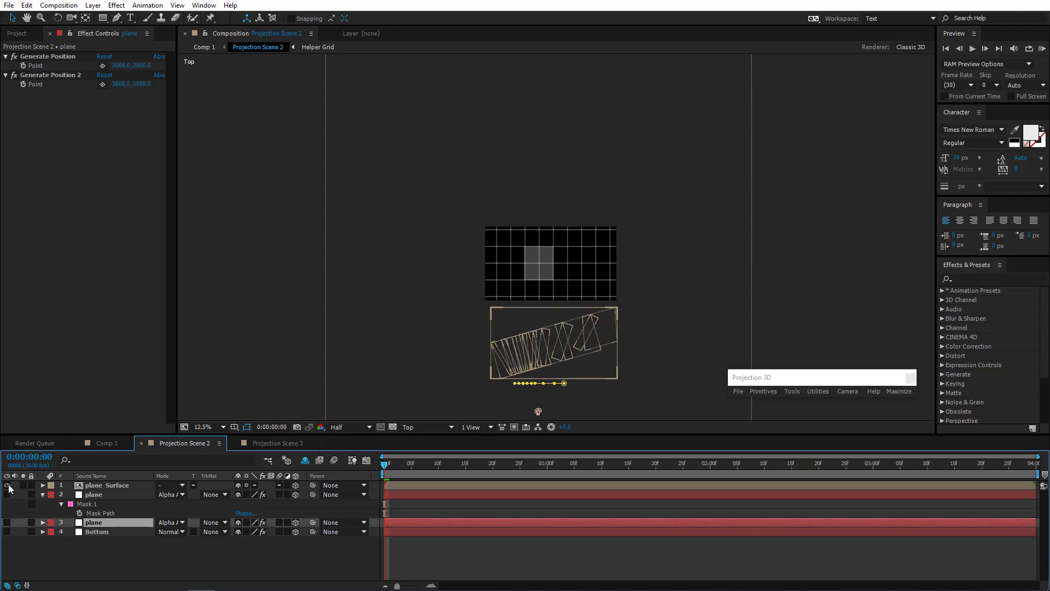
Select the plane Surface layer and view Projection Scene 2 through the Active Camera.
{"action": "scroll", "coordinate": [436, 368], "scroll_direction": "up", "scroll_amount": 2}
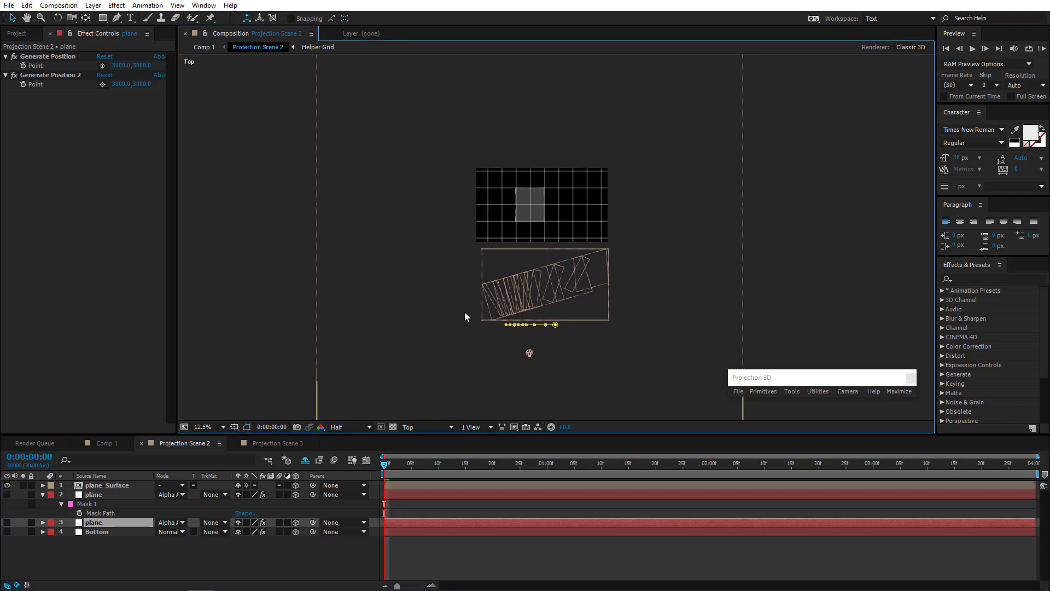
{"action": "left_click", "coordinate": [456, 324]}
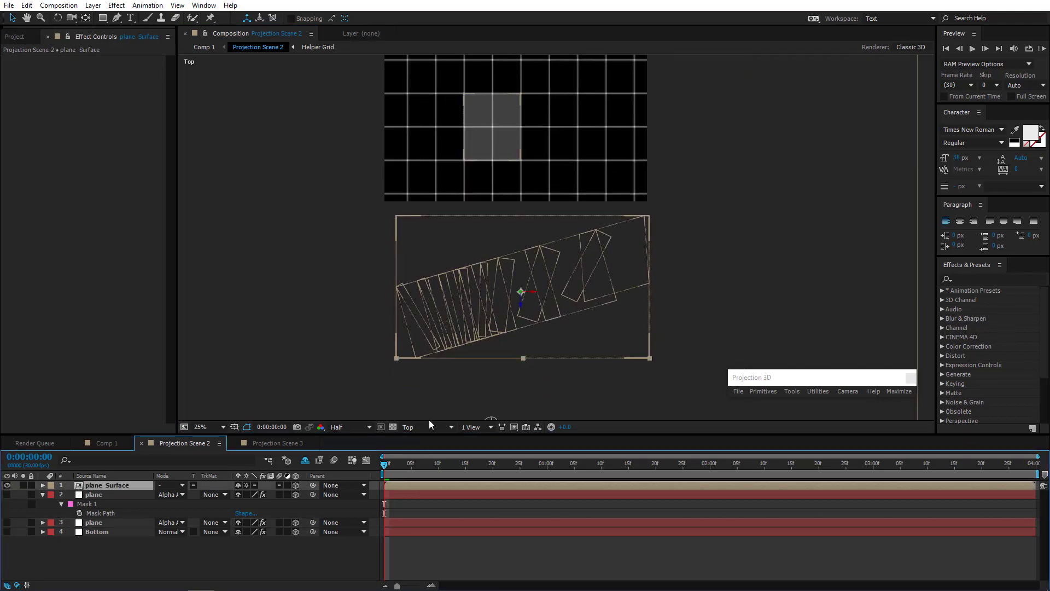
{"action": "left_click", "coordinate": [425, 425]}
{"action": "left_click", "coordinate": [438, 268]}
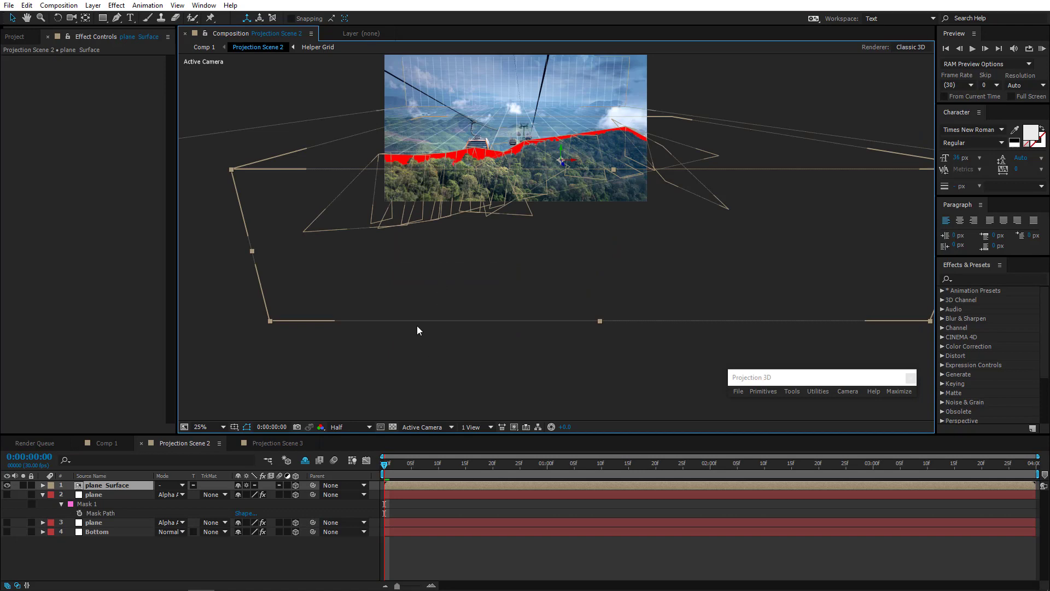
Fit Comp 1 in the viewer and play a full-screen RAM preview of the camera move.
{"action": "left_click", "coordinate": [104, 443]}
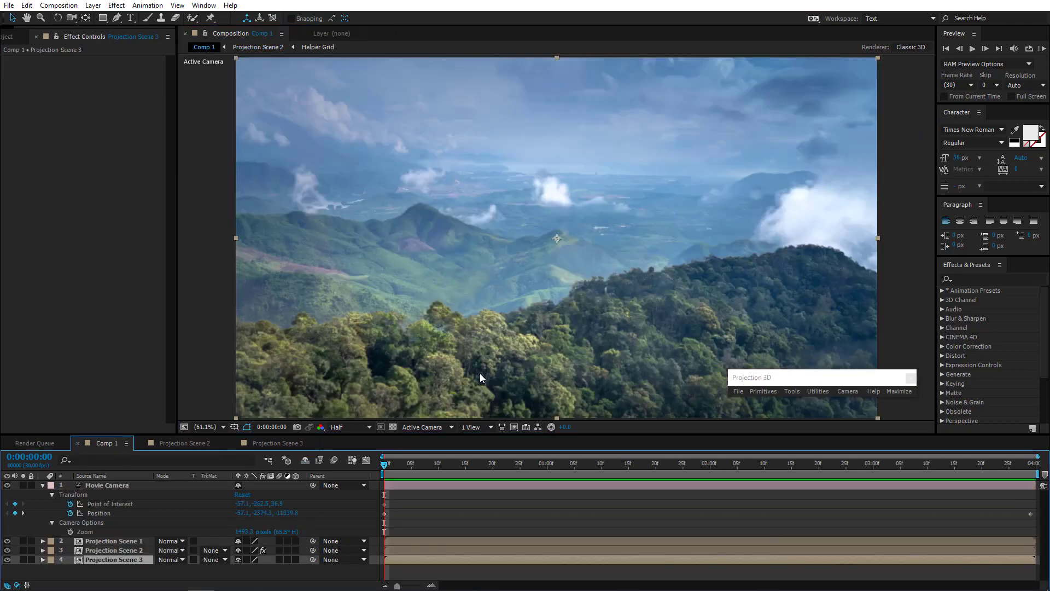
{"action": "scroll", "coordinate": [470, 375], "scroll_direction": "down", "scroll_amount": 1}
{"action": "mouse_move", "coordinate": [472, 388]}
{"action": "left_mouse_down"}
{"action": "mouse_move", "coordinate": [433, 382]}
{"action": "mouse_move", "coordinate": [451, 389]}
{"action": "left_mouse_up"}
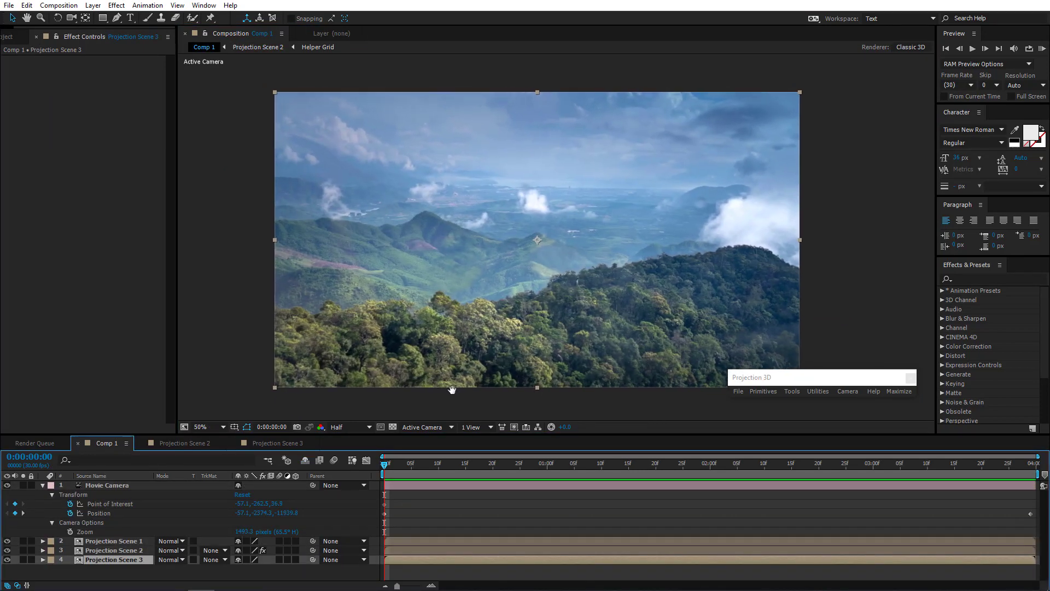
{"action": "left_click", "coordinate": [201, 426]}
{"action": "left_click", "coordinate": [213, 229]}
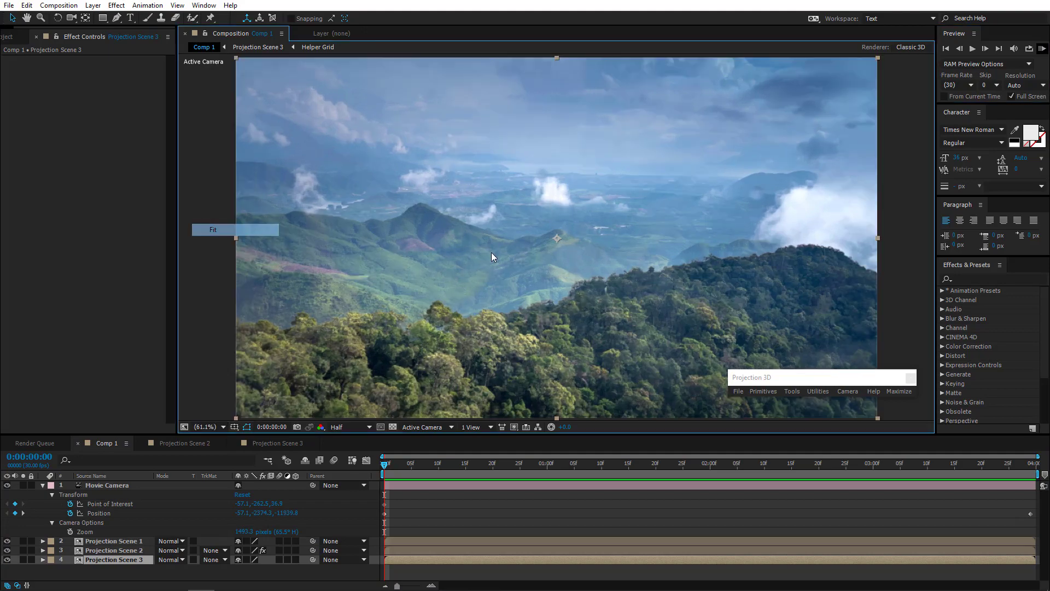
{"action": "left_click", "coordinate": [1042, 49]}
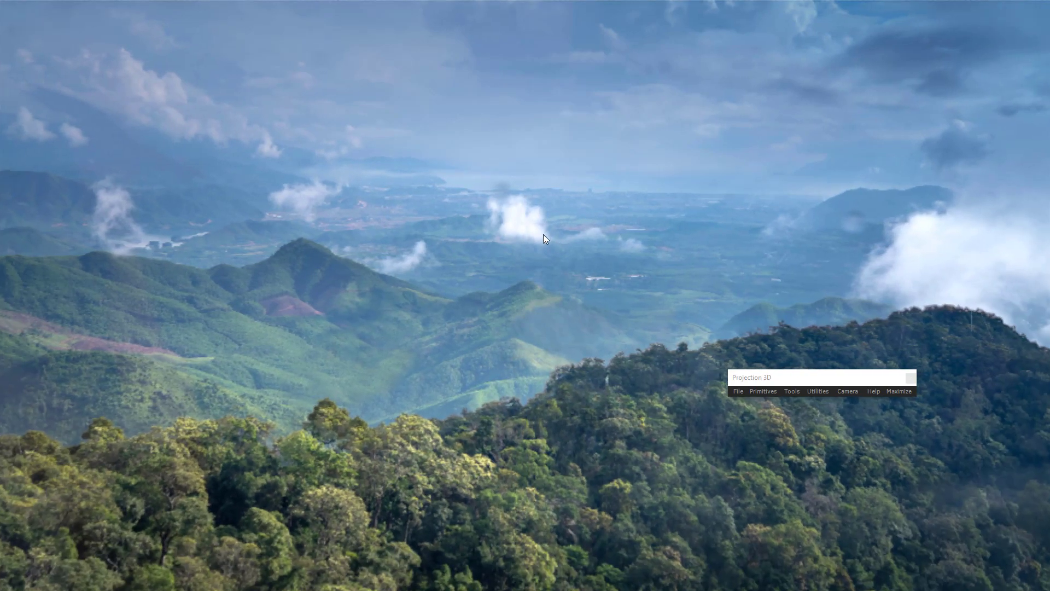
{"action": "left_click", "coordinate": [543, 234]}
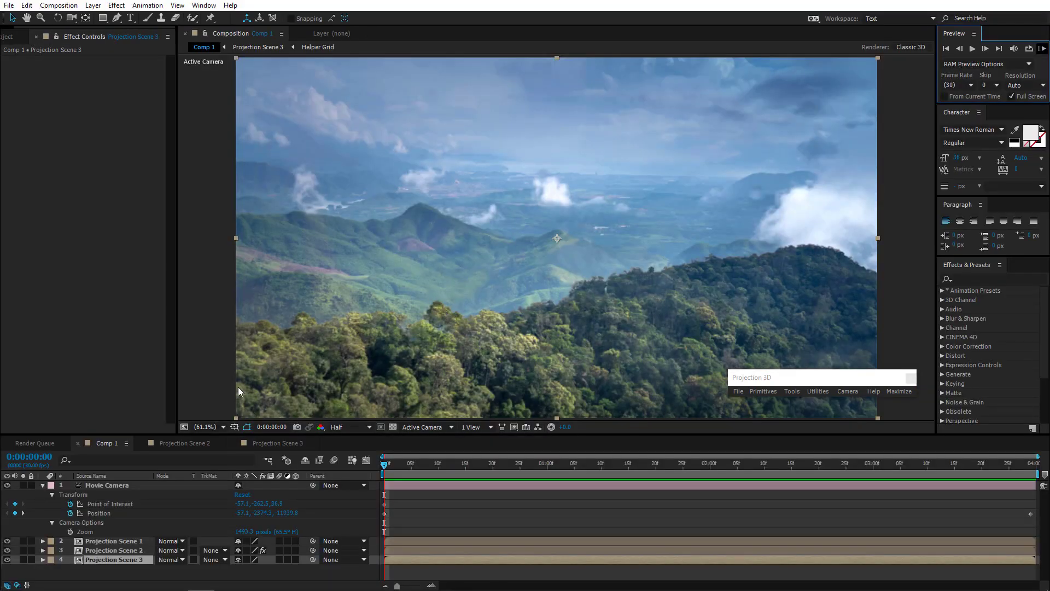
Collapse the Movie Camera properties in Comp 1 and open the Projection Scene 1 composition.
{"action": "left_click", "coordinate": [43, 485]}
{"action": "left_click", "coordinate": [116, 494]}
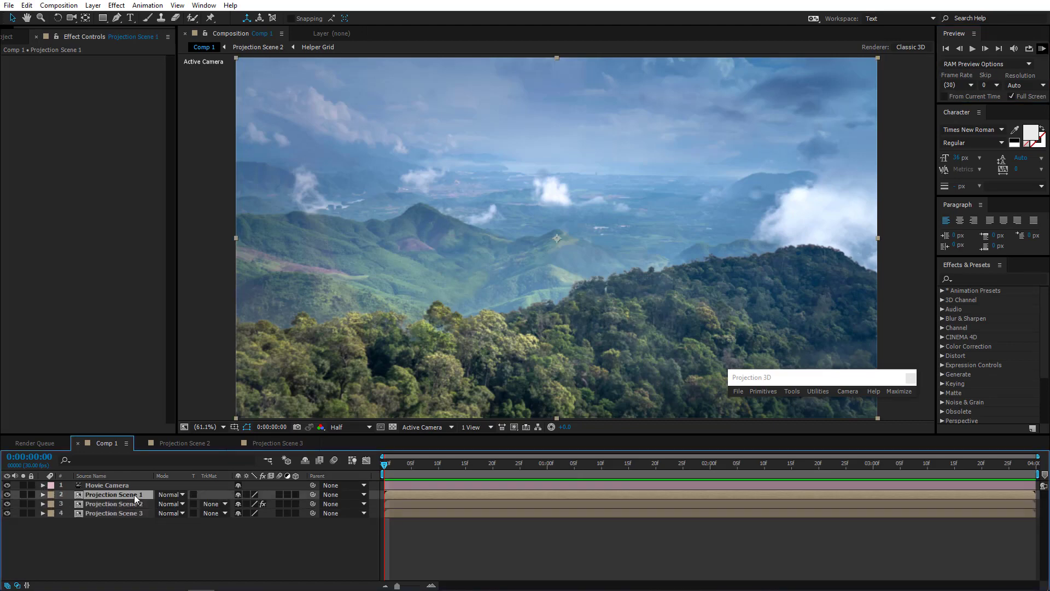
{"action": "double_click", "coordinate": [134, 495]}
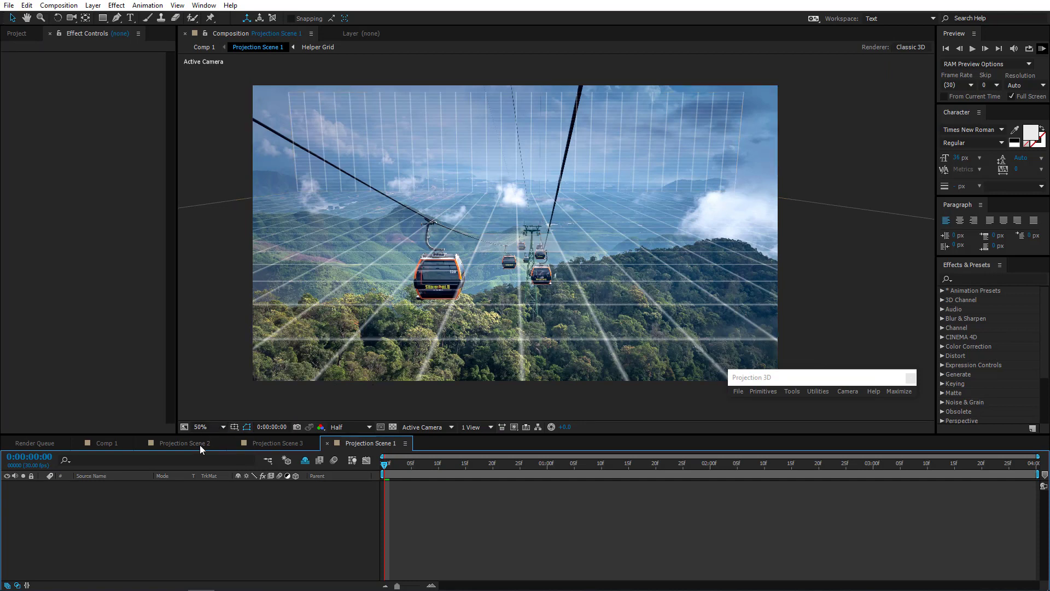
Copy the plane Surface layer from Projection Scene 2 into Projection Scene 1.
{"action": "left_click", "coordinate": [182, 446]}
{"action": "left_click", "coordinate": [107, 484]}
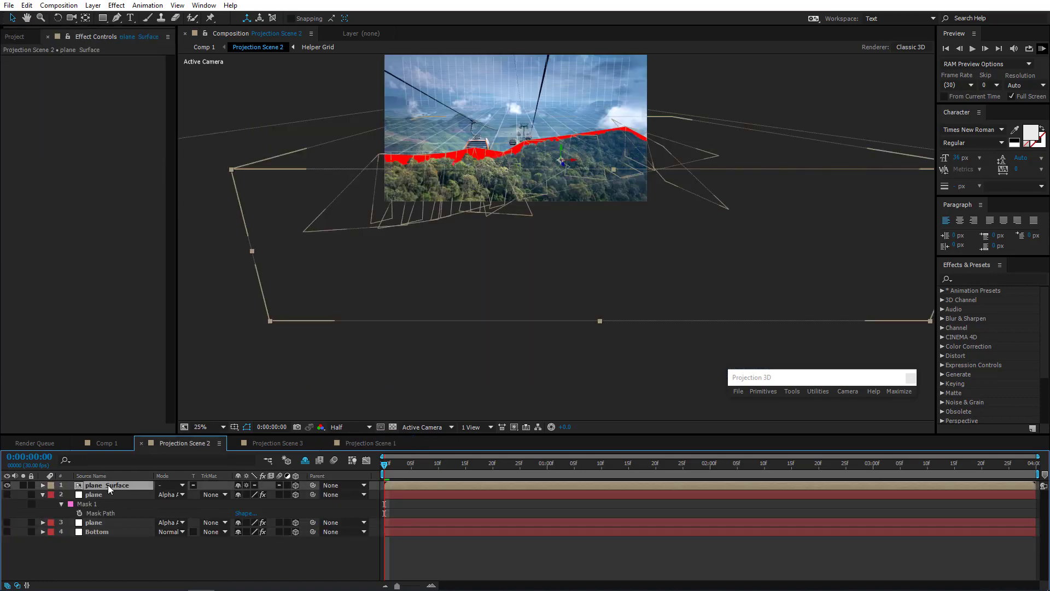
{"action": "key", "text": "ctrl+c"}
{"action": "left_click", "coordinate": [106, 443]}
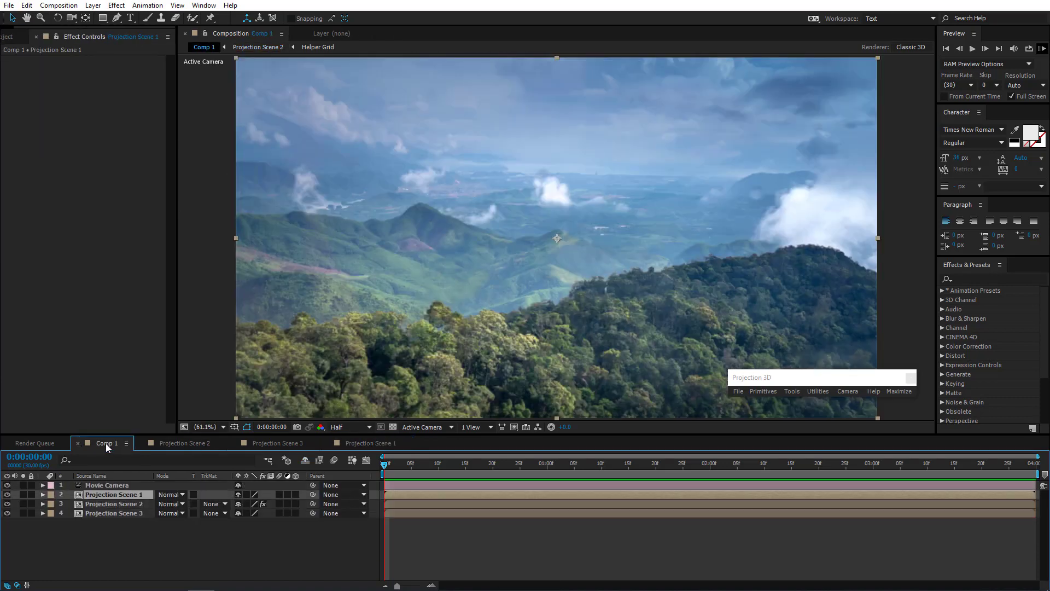
{"action": "double_click", "coordinate": [117, 492]}
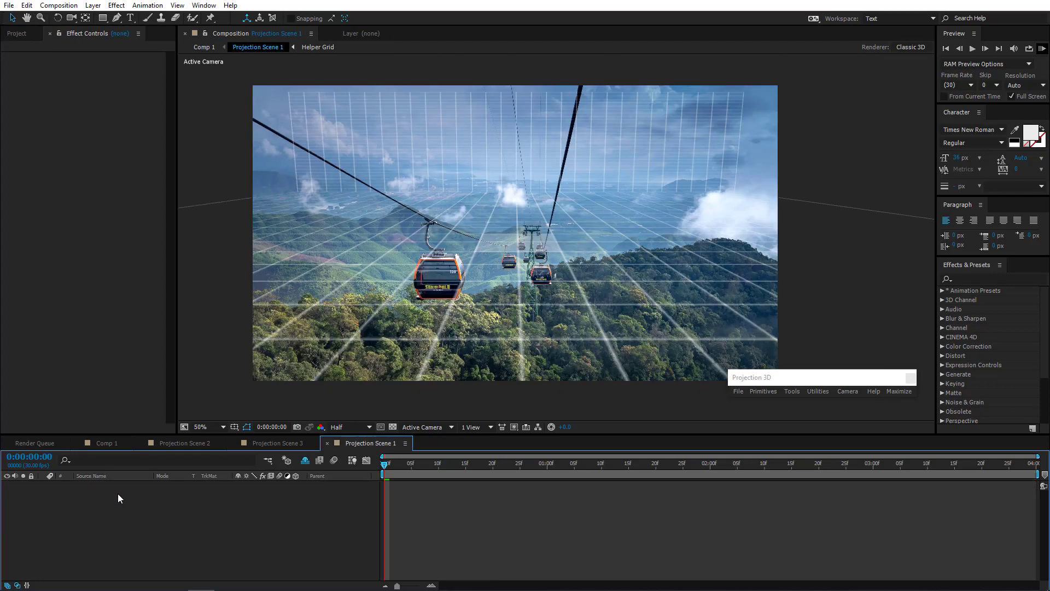
{"action": "key", "text": "ctrl+v"}
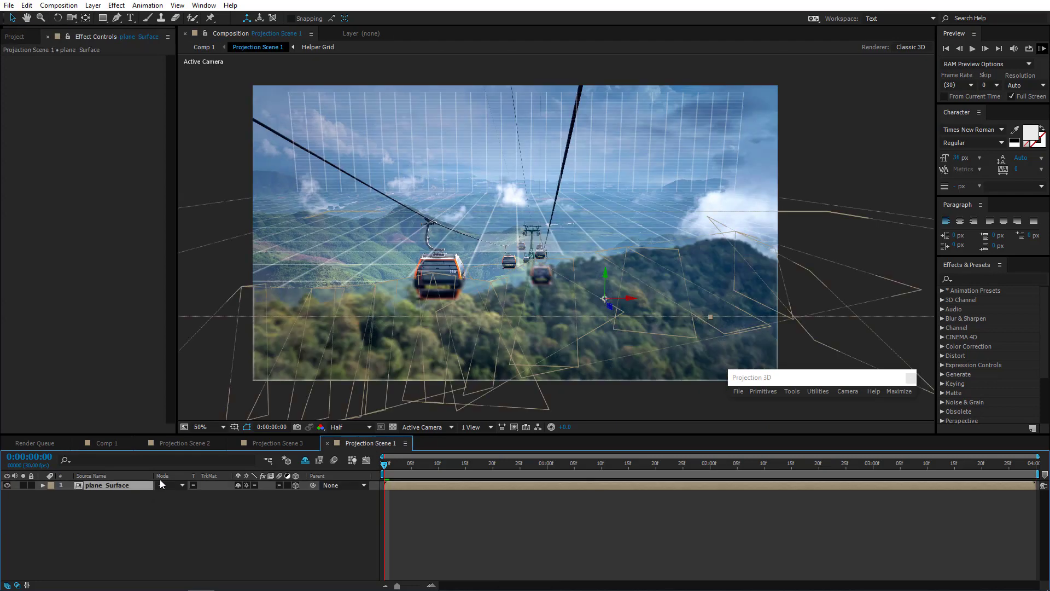
Set the Classic 3D renderer's shadow map resolution to 4000 for Projection Scene 1.
{"action": "left_click", "coordinate": [516, 424]}
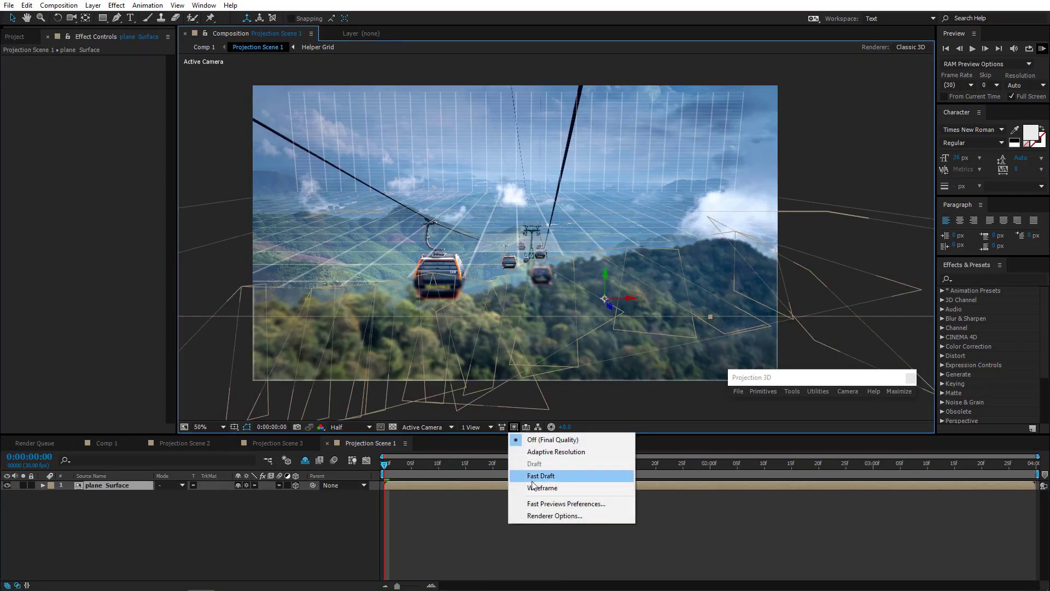
{"action": "left_click", "coordinate": [540, 513]}
{"action": "left_click", "coordinate": [541, 280]}
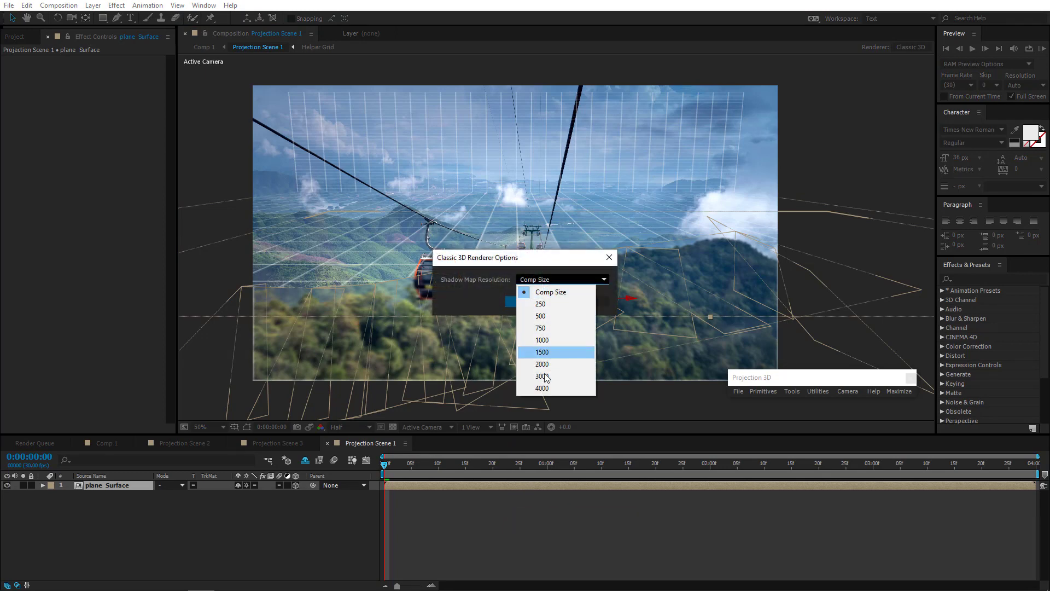
{"action": "left_click", "coordinate": [541, 389]}
{"action": "left_click", "coordinate": [514, 303]}
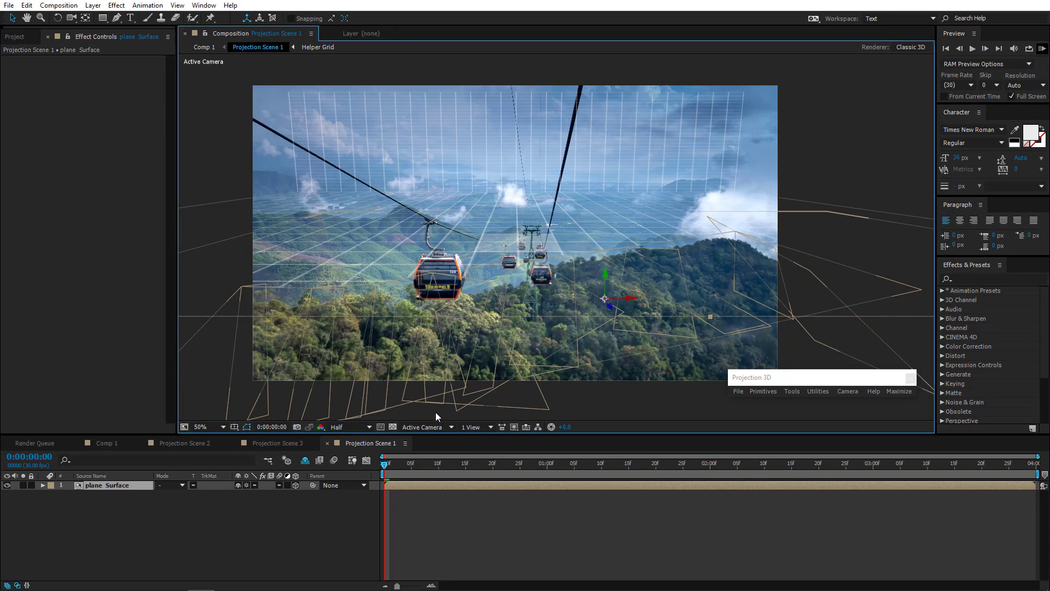
Inspect the image projected on the hill surface from different angles in Custom View 1.
{"action": "left_click", "coordinate": [432, 427]}
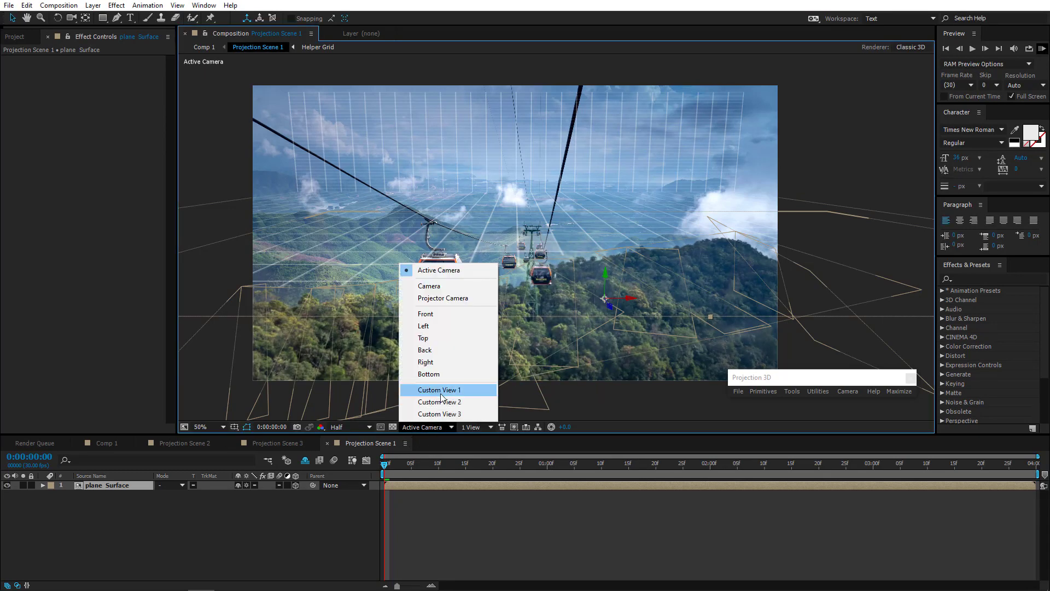
{"action": "left_click", "coordinate": [439, 390]}
{"action": "key", "text": "c"}
{"action": "left_click_drag", "start_coordinate": [554, 290], "coordinate": [543, 291]}
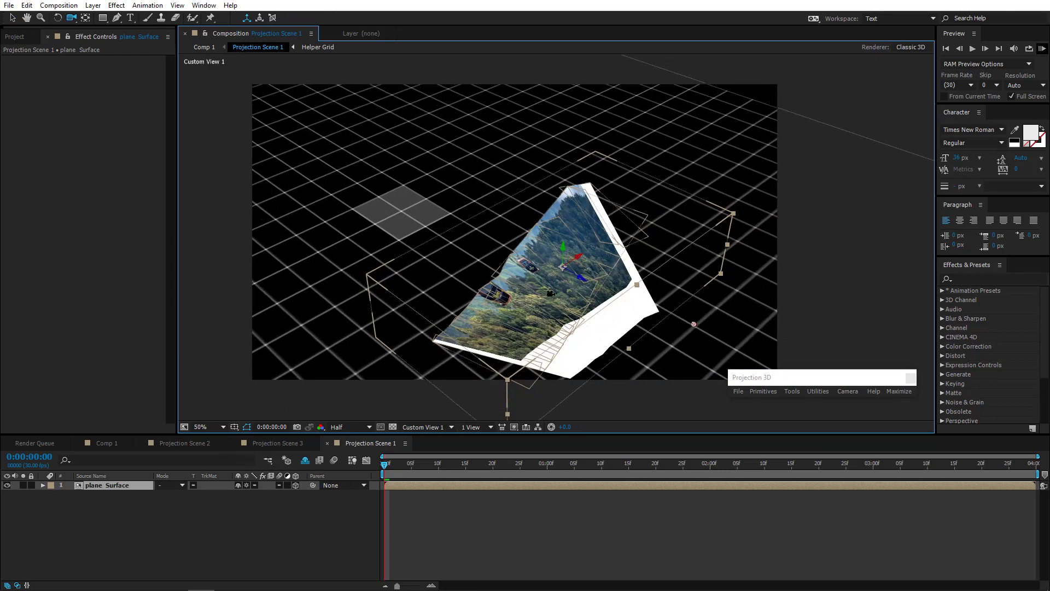
{"action": "scroll", "coordinate": [543, 291], "scroll_direction": "up", "scroll_amount": 1}
{"action": "left_click_drag", "start_coordinate": [479, 323], "coordinate": [469, 283]}
{"action": "scroll", "coordinate": [485, 269], "scroll_direction": "up", "scroll_amount": 1}
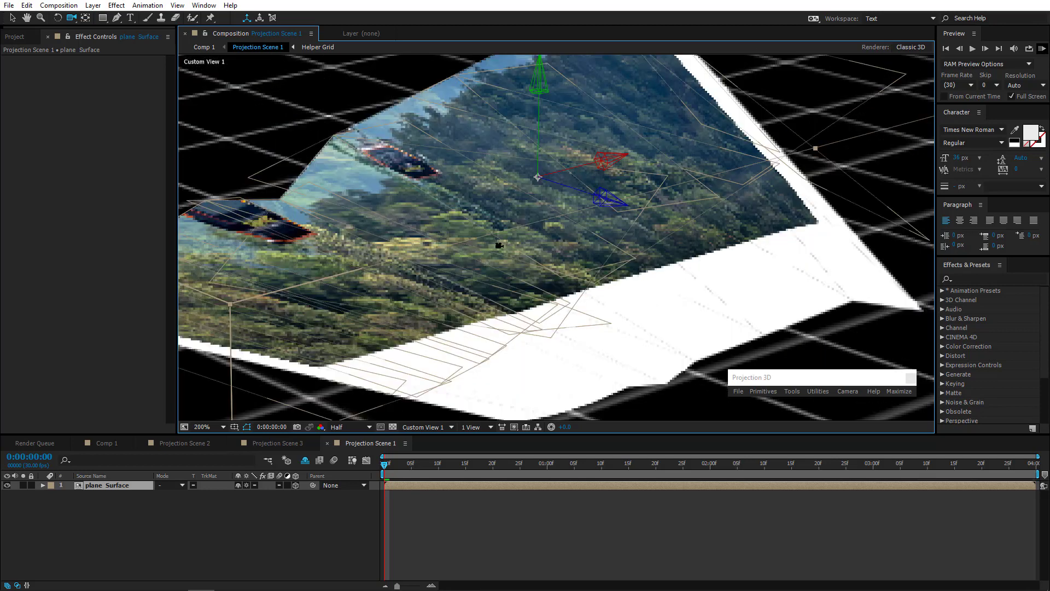
{"action": "left_click_drag", "start_coordinate": [487, 244], "coordinate": [495, 257]}
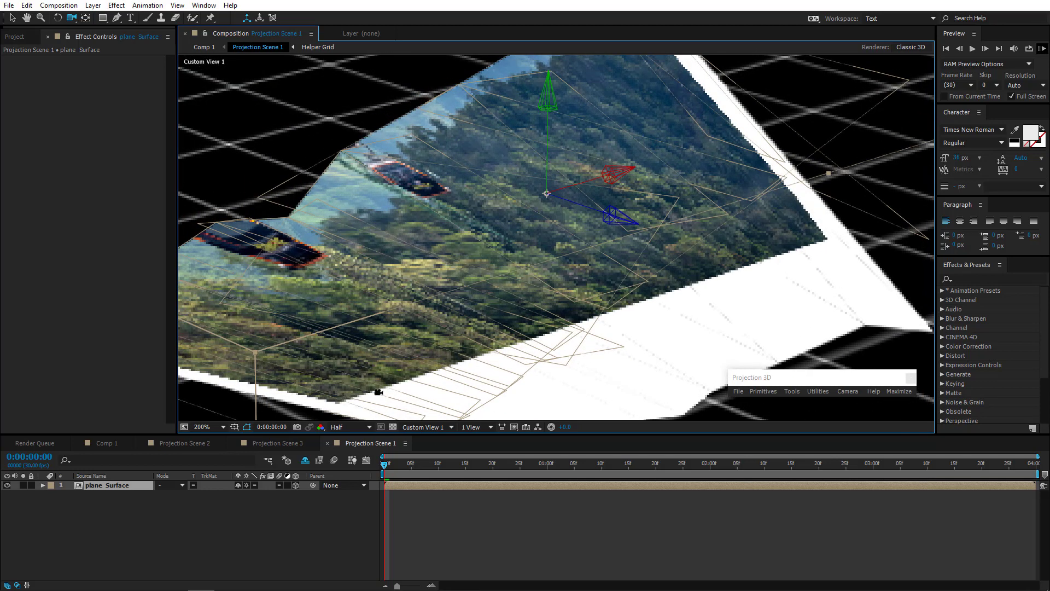
Set the viewer resolution to Full and examine the hill surface and projected cable cars again.
{"action": "left_click", "coordinate": [345, 427]}
{"action": "left_click", "coordinate": [351, 455]}
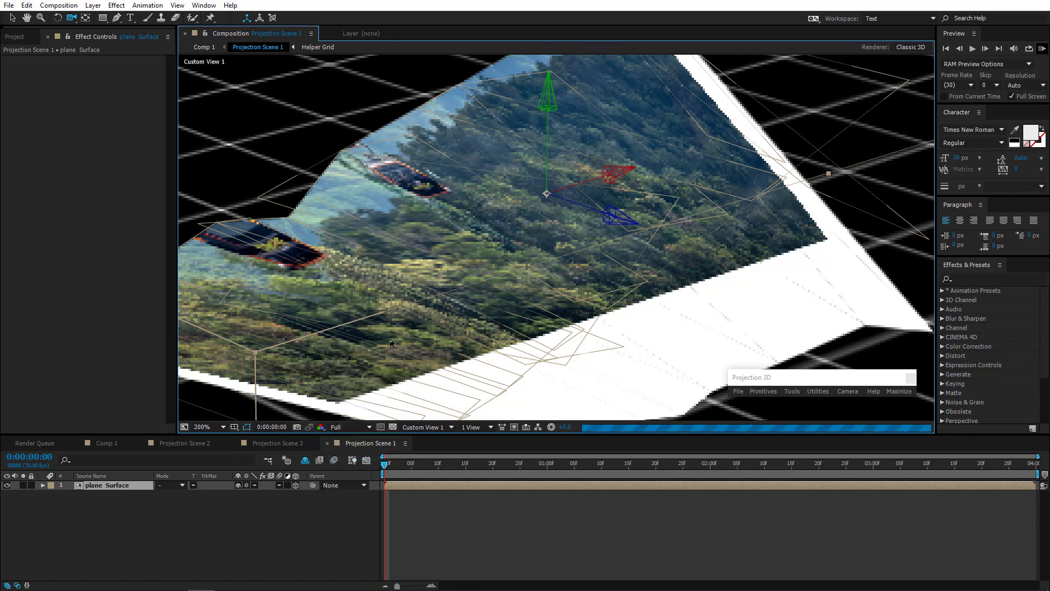
{"action": "left_click_drag", "start_coordinate": [485, 300], "coordinate": [492, 314]}
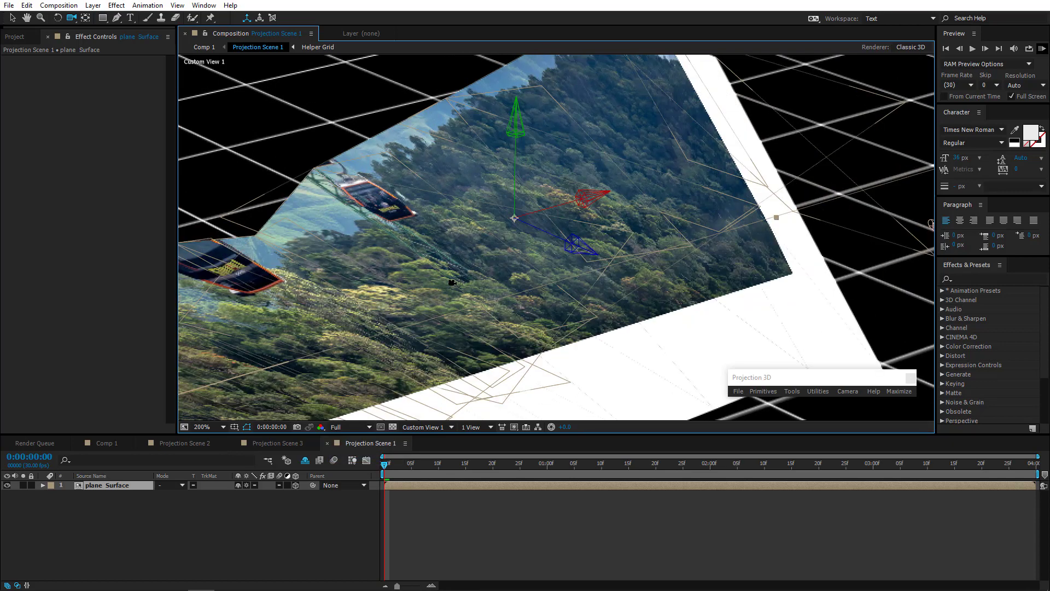
{"action": "key", "text": "comma"}
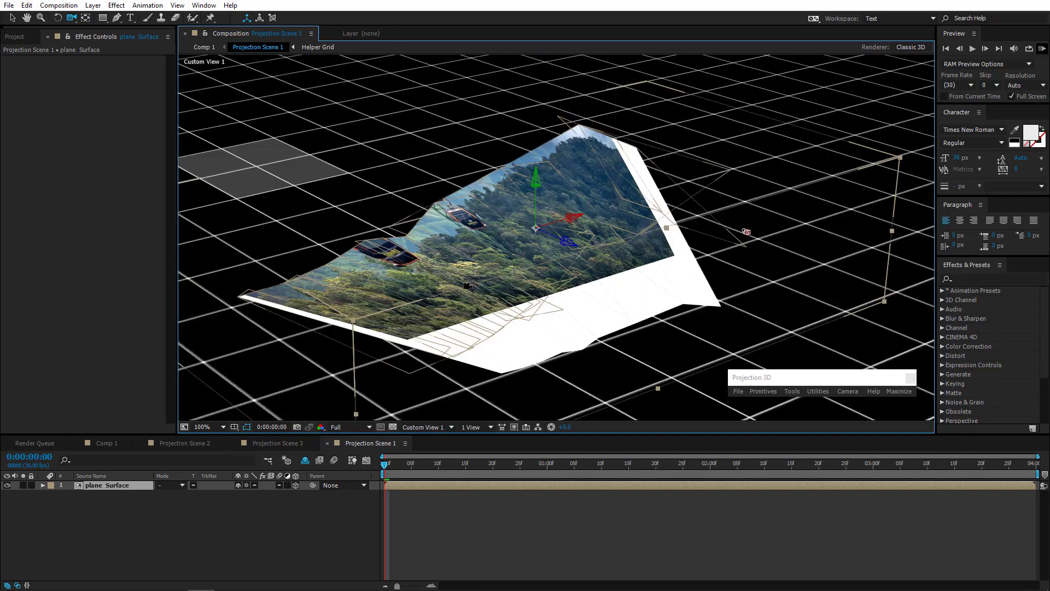
Copy the upper masked plane layer from Projection Scene 2 into Projection Scene 1.
{"action": "left_click", "coordinate": [193, 444]}
{"action": "left_click", "coordinate": [95, 495]}
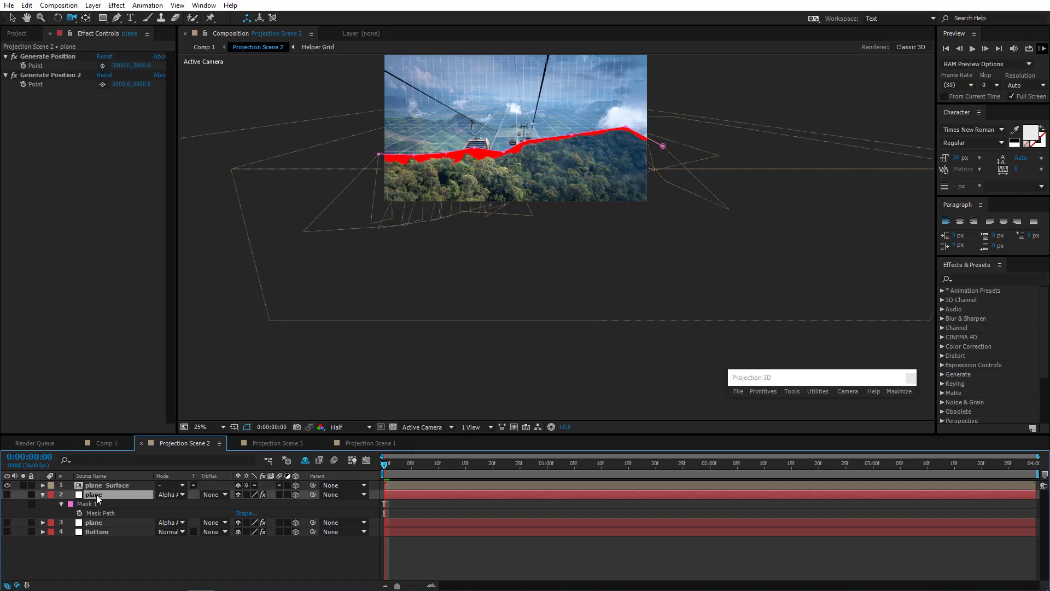
{"action": "key", "text": "ctrl+c"}
{"action": "left_click", "coordinate": [375, 443]}
{"action": "key", "text": "ctrl+v"}
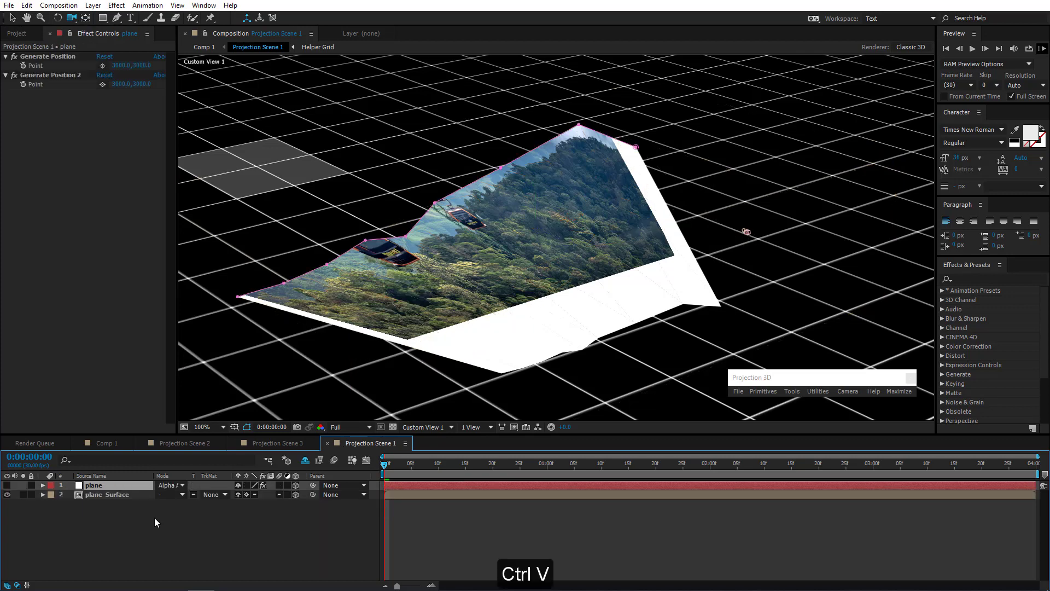
Show the pasted plane layer and delete its Mask 1.
{"action": "left_click", "coordinate": [7, 485]}
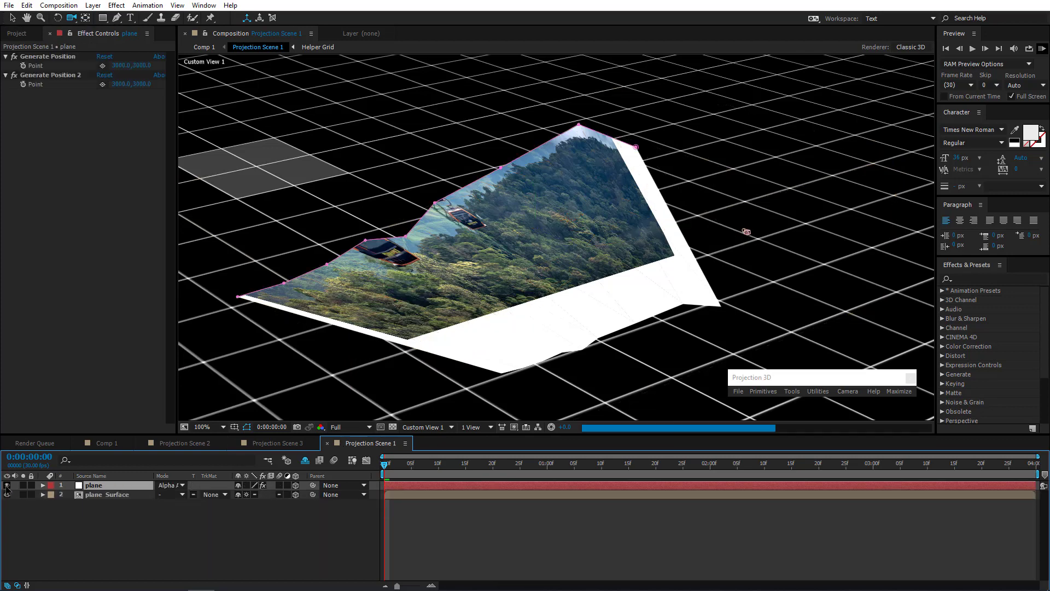
{"action": "key", "text": "m"}
{"action": "left_click", "coordinate": [94, 494]}
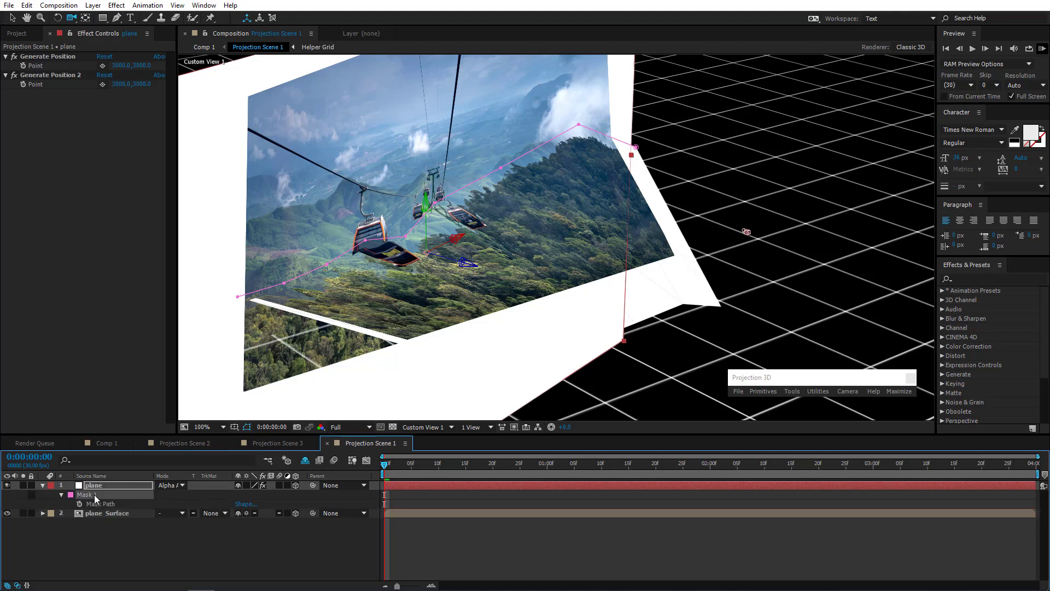
{"action": "key", "text": "Delete"}
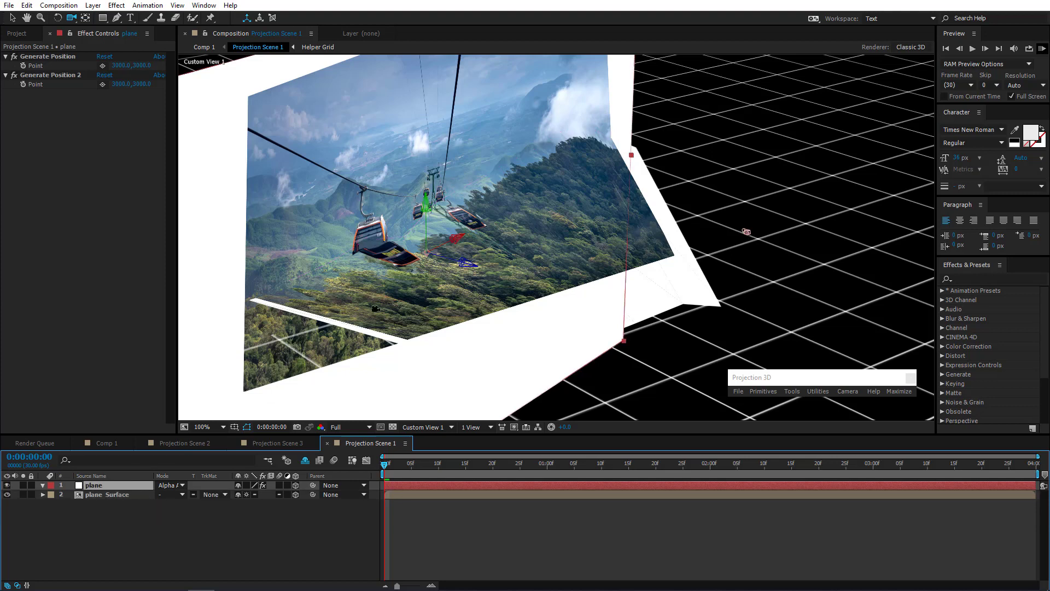
Move the plane layer along its Z axis toward the camera so the cable cars project onto it instead of the hill surface.
{"action": "left_click", "coordinate": [12, 17]}
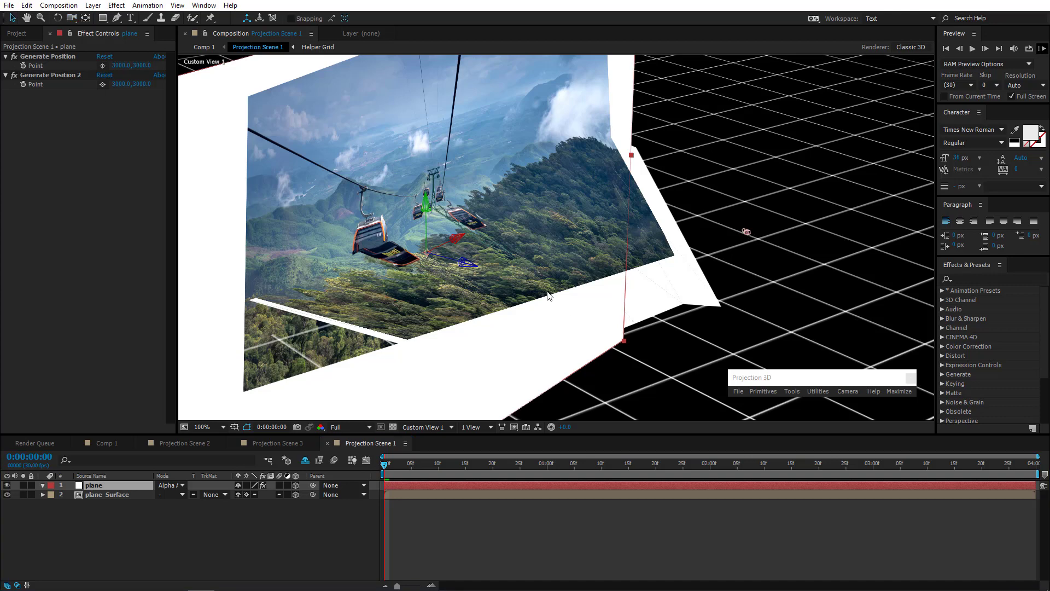
{"action": "left_click_drag", "start_coordinate": [470, 264], "coordinate": [486, 269]}
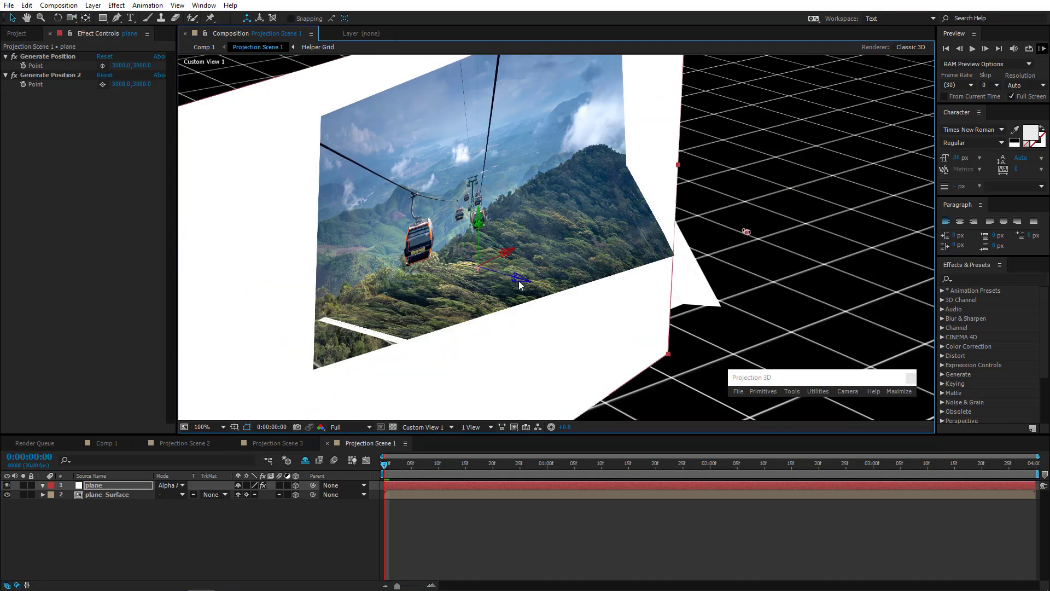
{"action": "scroll", "coordinate": [518, 280], "scroll_direction": "up", "scroll_amount": 2}
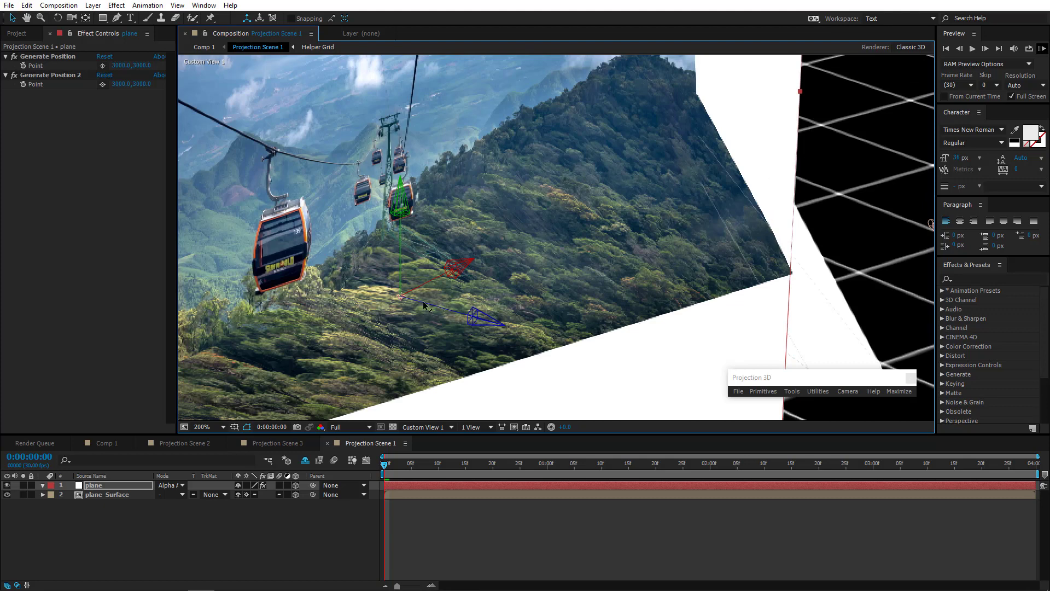
{"action": "left_click_drag", "start_coordinate": [423, 303], "coordinate": [806, 378]}
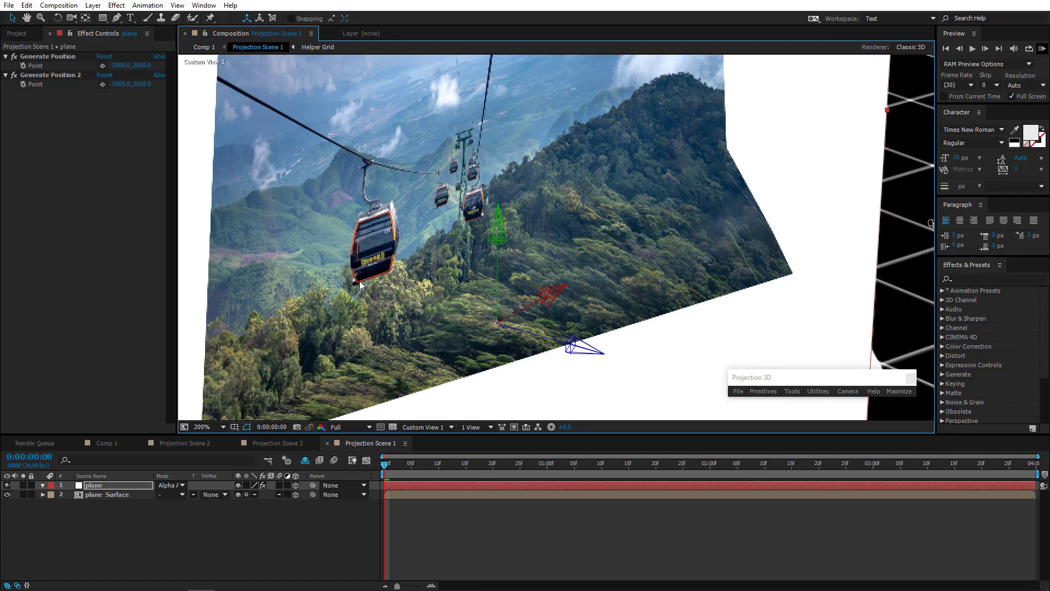
{"action": "key", "text": "comma"}
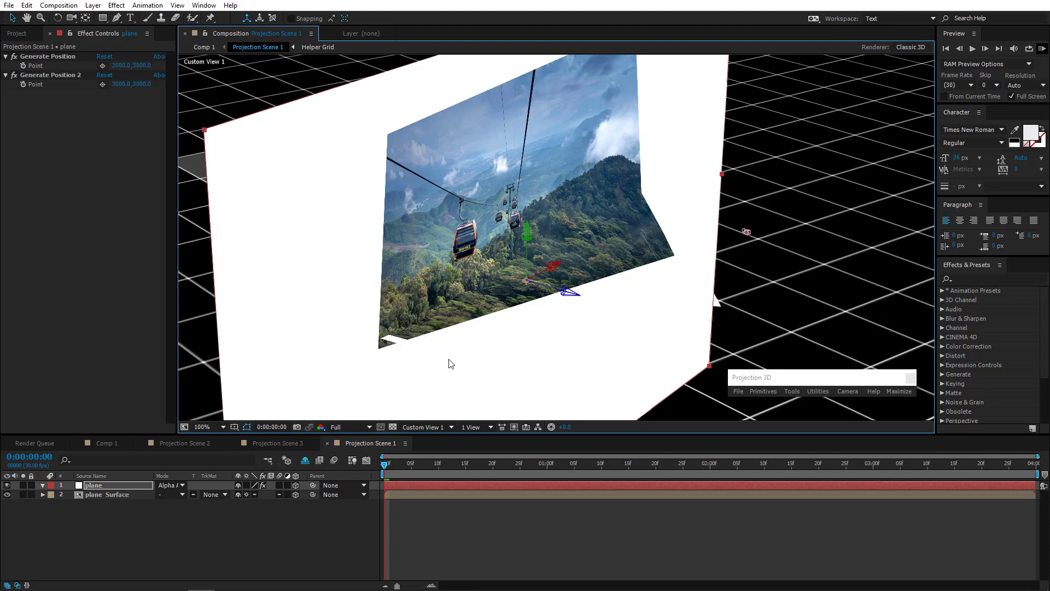
View the scene through the Active Camera and start a Pen mask on the plane layer near the cable tower's base.
{"action": "left_click", "coordinate": [419, 425]}
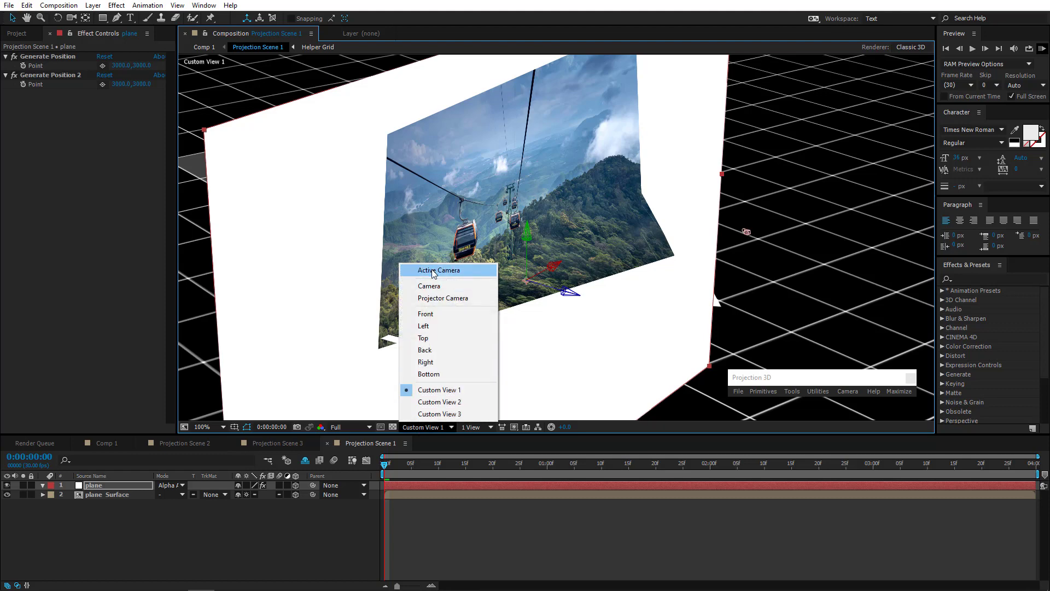
{"action": "left_click", "coordinate": [432, 270]}
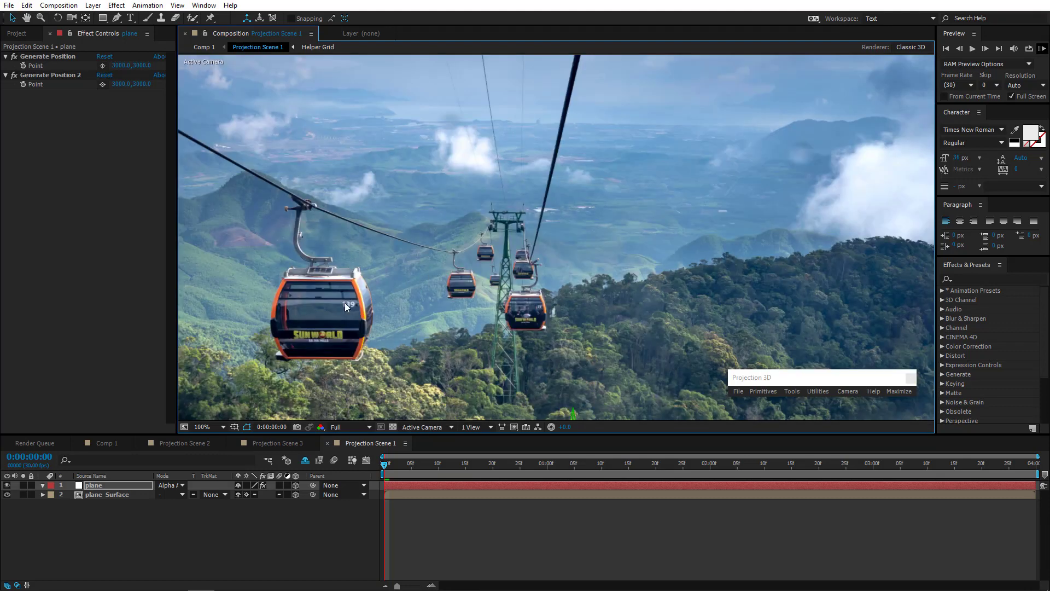
{"action": "mouse_move", "coordinate": [344, 303]}
{"action": "left_mouse_down"}
{"action": "mouse_move", "coordinate": [317, 267]}
{"action": "mouse_move", "coordinate": [334, 240]}
{"action": "left_mouse_up"}
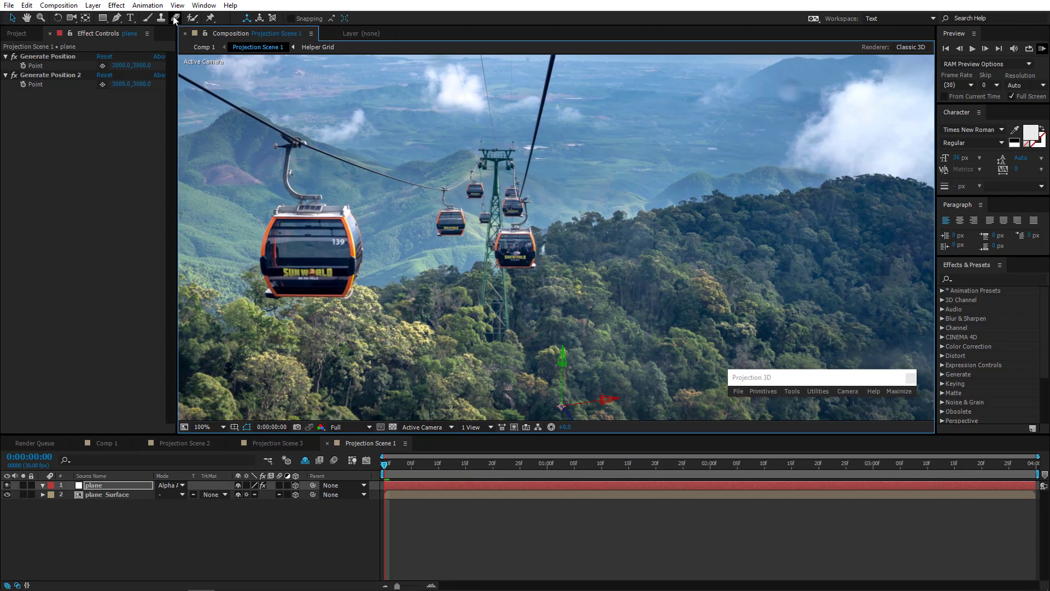
{"action": "left_click", "coordinate": [116, 18]}
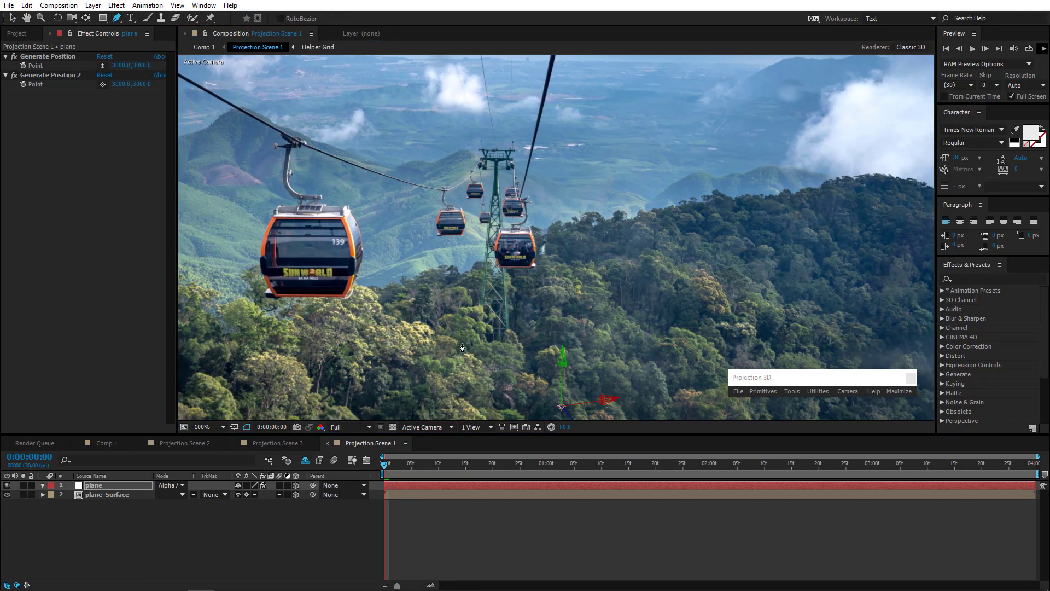
{"action": "scroll", "coordinate": [465, 356], "scroll_direction": "up", "scroll_amount": 2}
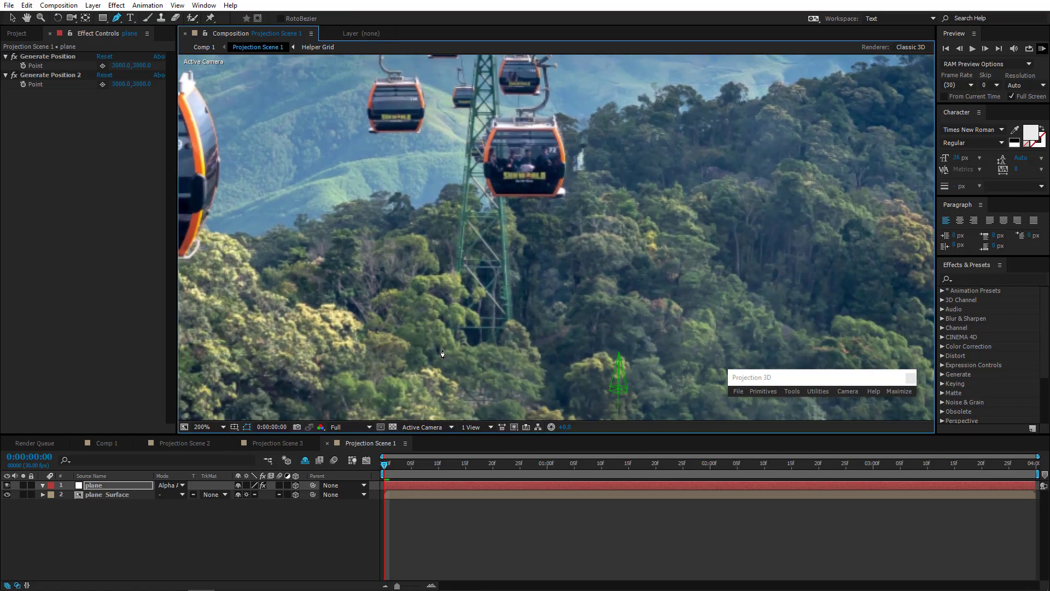
{"action": "left_click", "coordinate": [442, 349]}
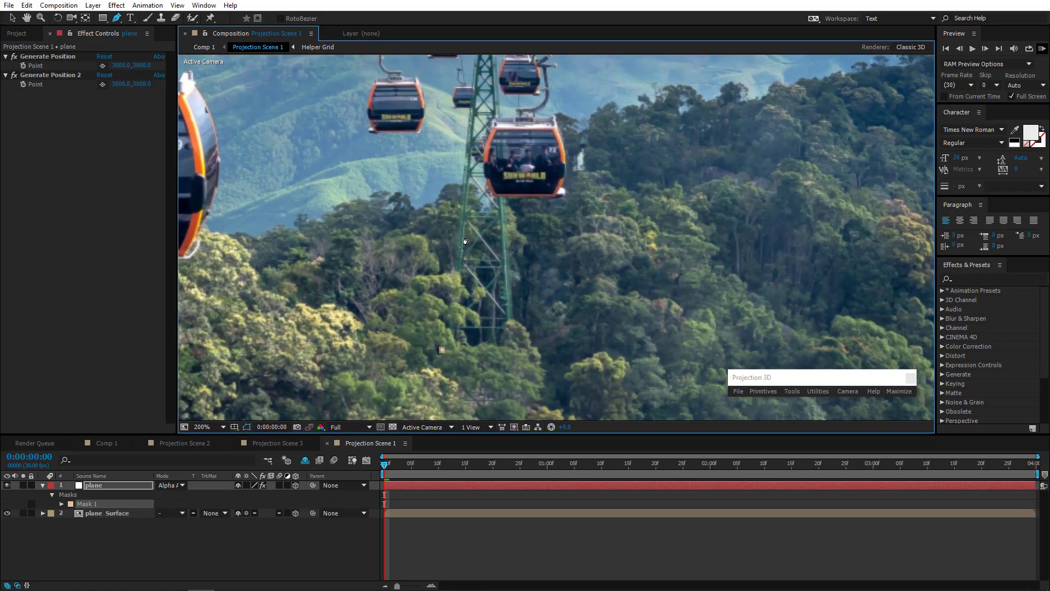
Trace the mask up the left edge of the tower to the underside of its crossarm.
{"action": "left_click", "coordinate": [473, 76]}
{"action": "left_click_drag", "start_coordinate": [473, 91], "coordinate": [444, 278]}
{"action": "scroll", "coordinate": [444, 231], "scroll_direction": "up", "scroll_amount": 2}
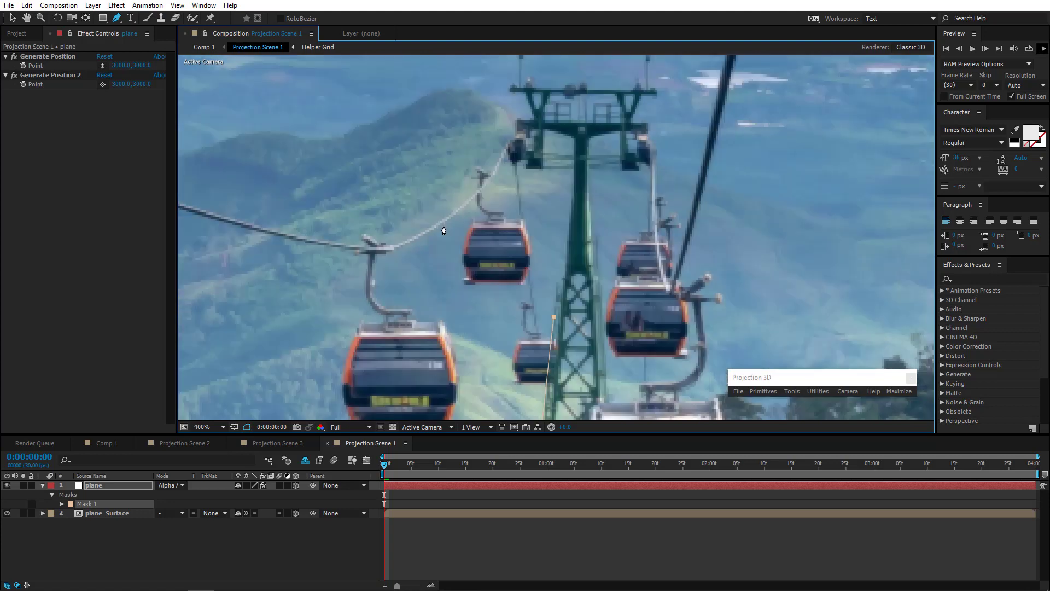
{"action": "left_click", "coordinate": [563, 275]}
{"action": "left_click", "coordinate": [573, 168]}
Continue the mask along the crossarm's underside and around the left pulley assembly.
{"action": "left_click", "coordinate": [525, 174]}
{"action": "scroll", "coordinate": [525, 174], "scroll_direction": "up", "scroll_amount": 2}
{"action": "left_click", "coordinate": [496, 289]}
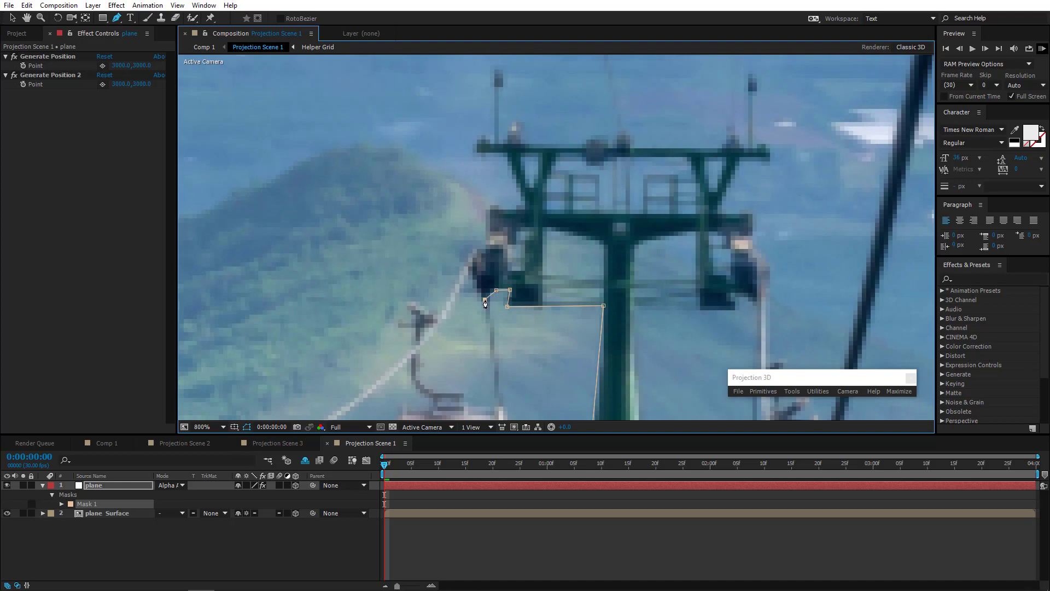
{"action": "left_click", "coordinate": [484, 299]}
{"action": "left_click", "coordinate": [487, 208]}
{"action": "scroll", "coordinate": [487, 209], "scroll_direction": "up", "scroll_amount": 1}
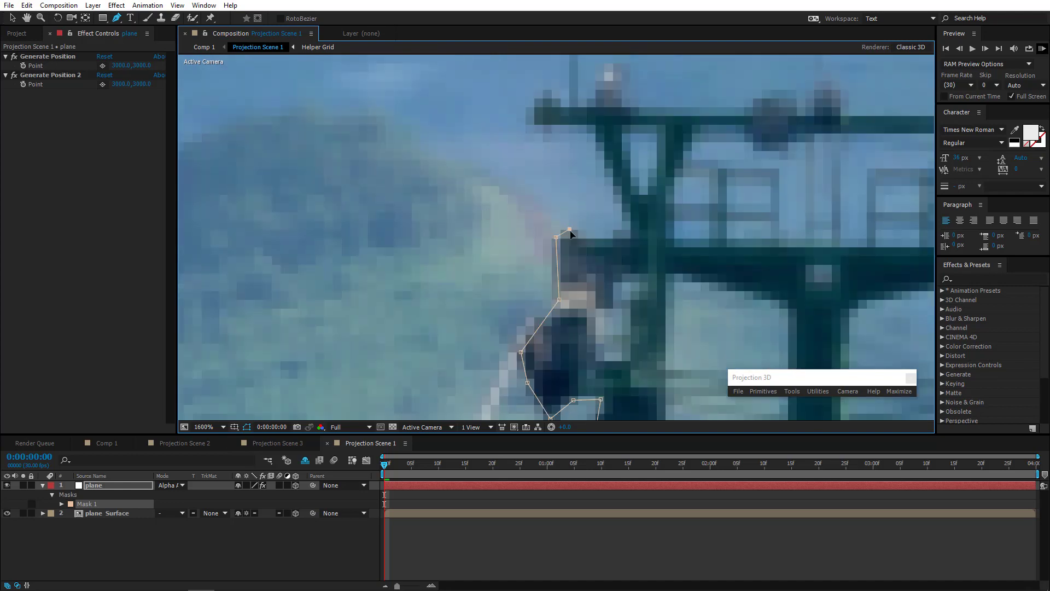
Trace the mask over the lower crossarm's left end, up the left strut and around the upper beam's left tip.
{"action": "left_click", "coordinate": [569, 229]}
{"action": "left_click", "coordinate": [580, 238]}
{"action": "left_click", "coordinate": [612, 239]}
{"action": "left_click", "coordinate": [619, 230]}
{"action": "left_click", "coordinate": [630, 221]}
{"action": "left_click", "coordinate": [590, 134]}
{"action": "left_click", "coordinate": [551, 134]}
{"action": "left_click", "coordinate": [530, 124]}
{"action": "left_click_drag", "start_coordinate": [515, 122], "coordinate": [420, 304]}
{"action": "left_click", "coordinate": [449, 274]}
{"action": "left_click", "coordinate": [473, 286]}
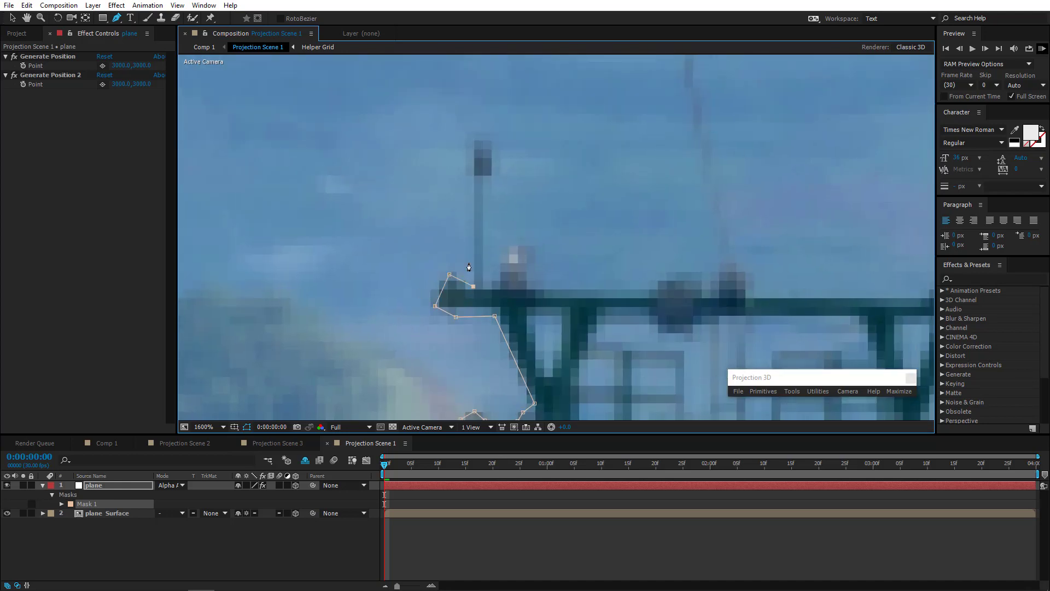
Trace the mask around the left antenna pole and the small fitting beside it on the upper beam.
{"action": "left_click", "coordinate": [471, 174]}
{"action": "left_click", "coordinate": [469, 141]}
{"action": "left_click", "coordinate": [494, 142]}
{"action": "left_click", "coordinate": [493, 174]}
{"action": "left_click", "coordinate": [486, 286]}
{"action": "left_click", "coordinate": [519, 245]}
{"action": "left_click", "coordinate": [536, 288]}
{"action": "left_click_drag", "start_coordinate": [712, 302], "coordinate": [528, 296]}
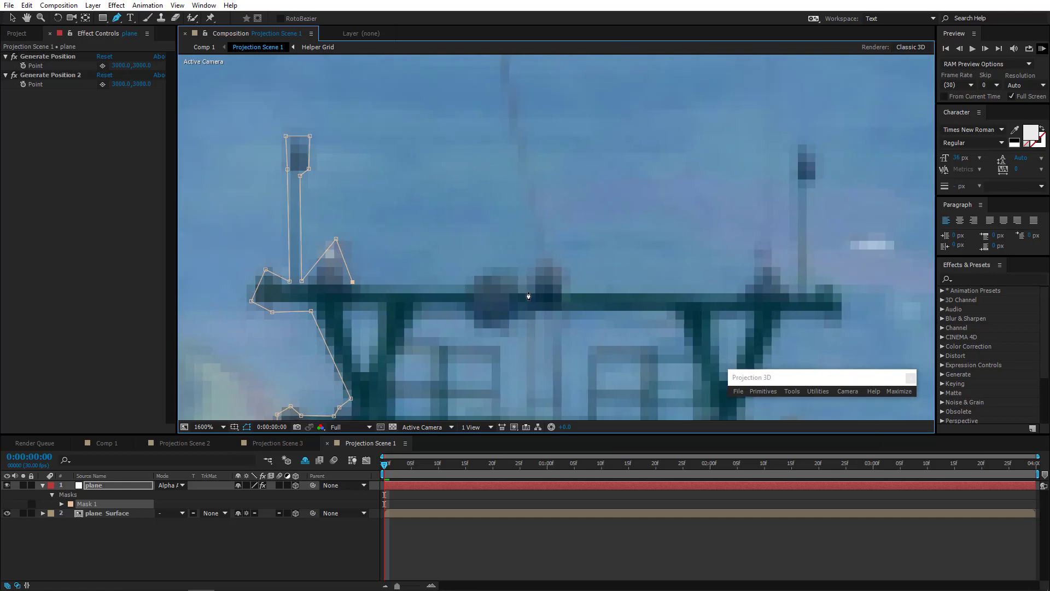
Extend the mask across the upper beam and around the right fitting and right antenna pole.
{"action": "left_click_drag", "start_coordinate": [742, 297], "coordinate": [458, 285]}
{"action": "left_click", "coordinate": [457, 277]}
{"action": "left_click", "coordinate": [479, 236]}
{"action": "left_click", "coordinate": [510, 273]}
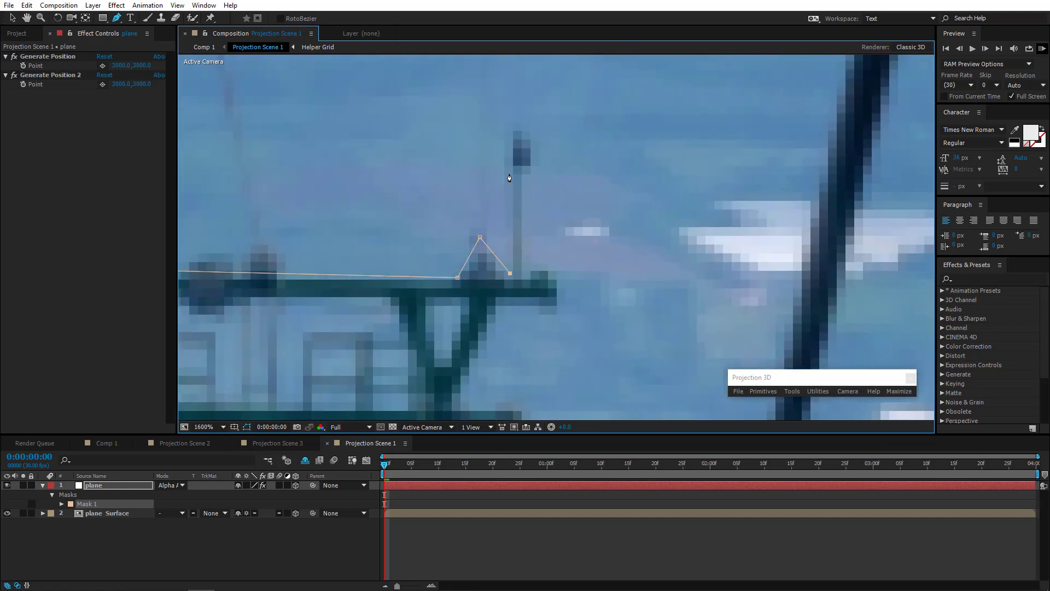
{"action": "left_click", "coordinate": [509, 171]}
{"action": "left_click", "coordinate": [509, 132]}
{"action": "left_click", "coordinate": [525, 127]}
{"action": "left_click", "coordinate": [530, 171]}
{"action": "left_click", "coordinate": [523, 187]}
{"action": "left_click", "coordinate": [523, 276]}
Trace the mask around the upper beam's right tip and down the outer edge of the right strut.
{"action": "left_click", "coordinate": [543, 269]}
{"action": "left_click", "coordinate": [560, 292]}
{"action": "left_click", "coordinate": [552, 315]}
{"action": "left_click", "coordinate": [498, 303]}
{"action": "left_click_drag", "start_coordinate": [483, 335], "coordinate": [536, 200]}
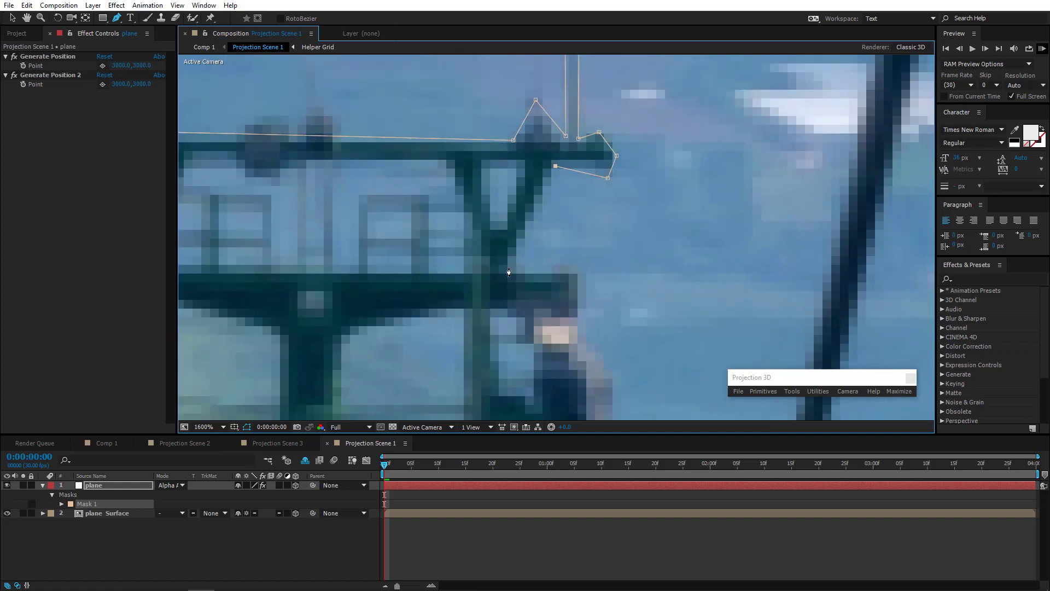
{"action": "left_click", "coordinate": [509, 273]}
{"action": "left_click_drag", "start_coordinate": [531, 282], "coordinate": [553, 117]}
Trace the mask around the lower crossarm's right end and the outer side of the right pulley assembly.
{"action": "left_click", "coordinate": [521, 224]}
{"action": "left_click", "coordinate": [533, 212]}
{"action": "left_click", "coordinate": [551, 226]}
{"action": "left_click", "coordinate": [549, 179]}
{"action": "left_click", "coordinate": [584, 220]}
{"action": "left_click", "coordinate": [579, 285]}
{"action": "left_click_drag", "start_coordinate": [529, 345], "coordinate": [521, 237]}
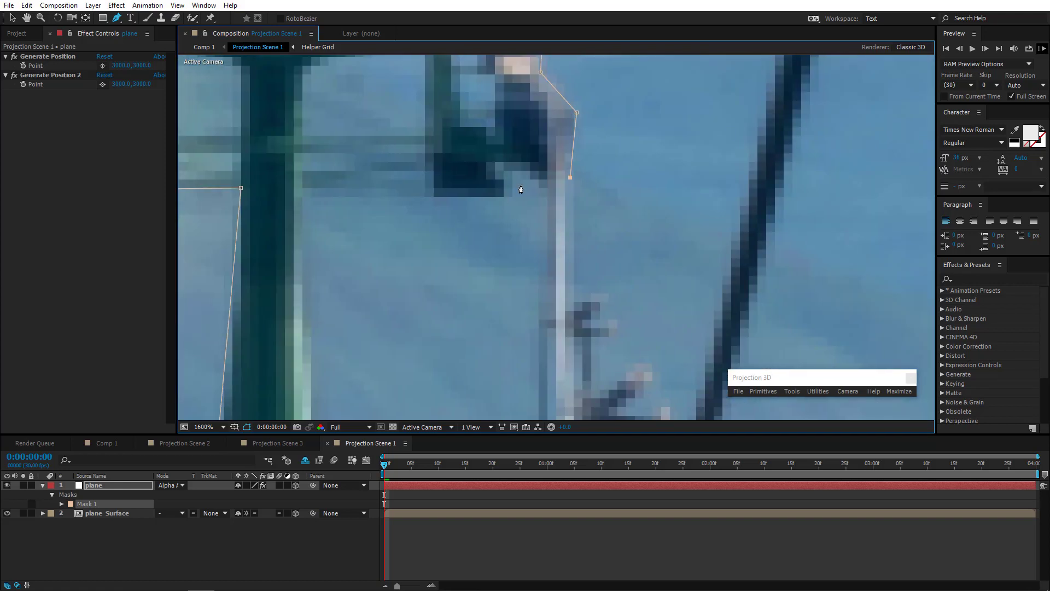
Trace the mask under the right pulley assembly and back to the tower's central column.
{"action": "left_click", "coordinate": [535, 177]}
{"action": "left_click", "coordinate": [501, 164]}
{"action": "left_click", "coordinate": [506, 198]}
{"action": "left_click", "coordinate": [428, 198]}
{"action": "left_click_drag", "start_coordinate": [410, 198], "coordinate": [524, 315]}
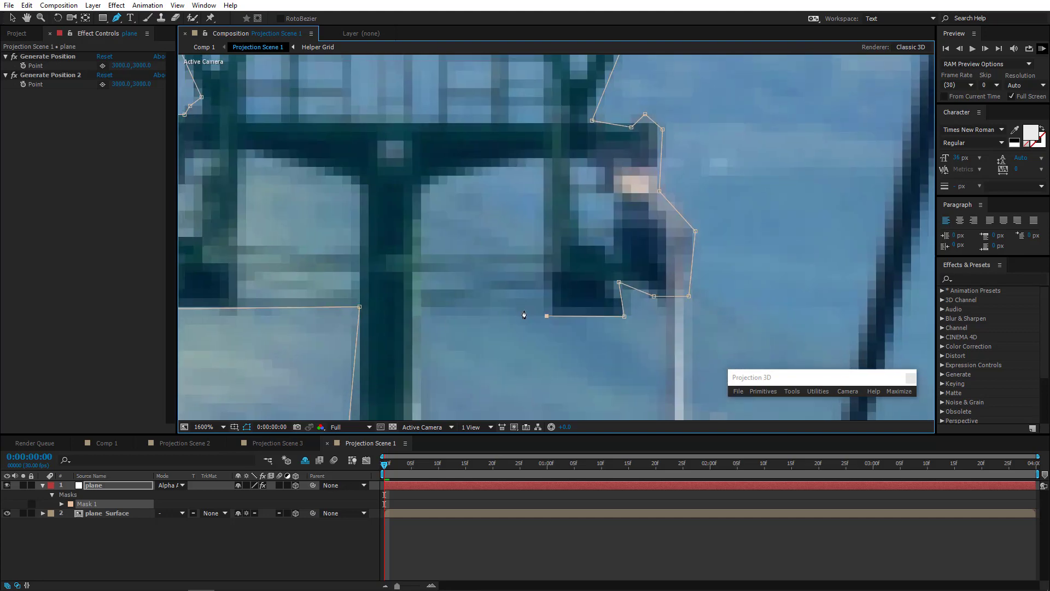
{"action": "left_click", "coordinate": [416, 311]}
Trace the mask down the tower's right edge to its base and close the path at the starting point.
{"action": "key", "text": "comma"}
{"action": "key", "text": "comma"}
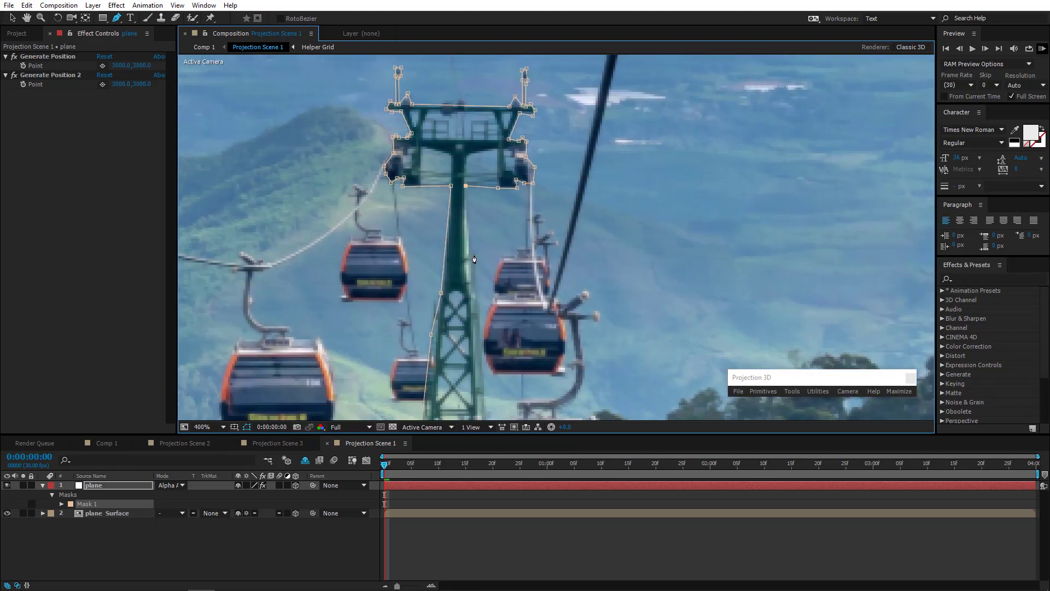
{"action": "scroll", "coordinate": [474, 260], "scroll_direction": "down", "scroll_amount": 3}
{"action": "scroll", "coordinate": [449, 327], "scroll_direction": "down", "scroll_amount": 3}
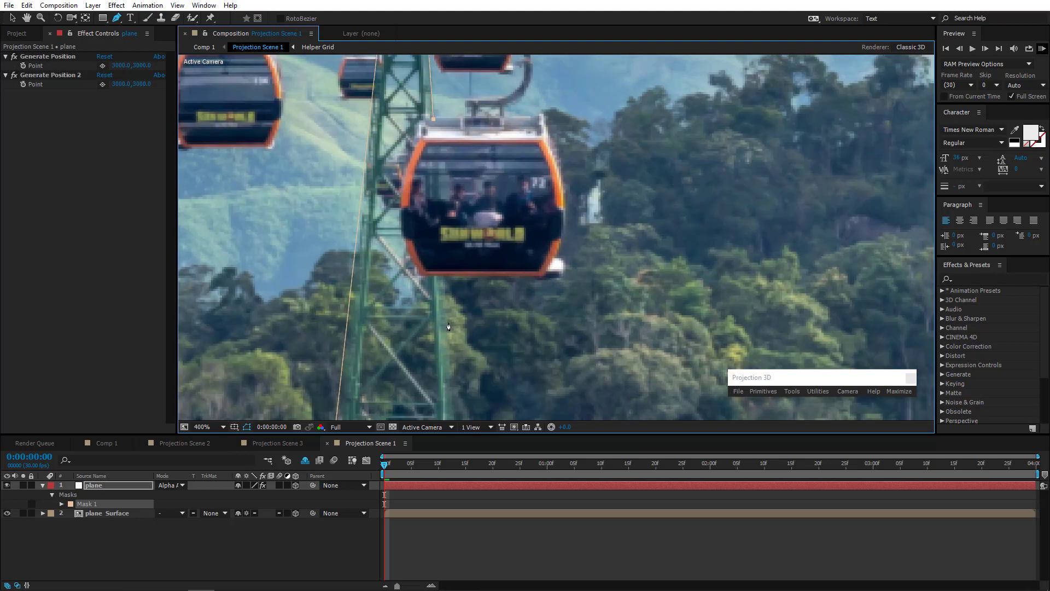
{"action": "left_click", "coordinate": [448, 325]}
{"action": "left_click_drag", "start_coordinate": [433, 385], "coordinate": [419, 177]}
{"action": "left_click", "coordinate": [450, 341]}
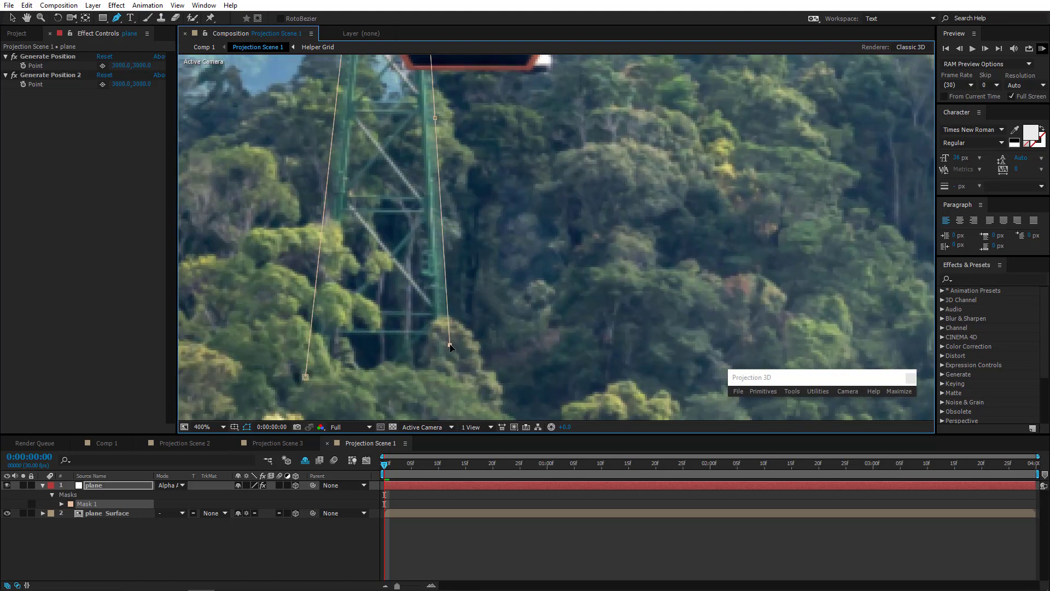
{"action": "left_click", "coordinate": [441, 379]}
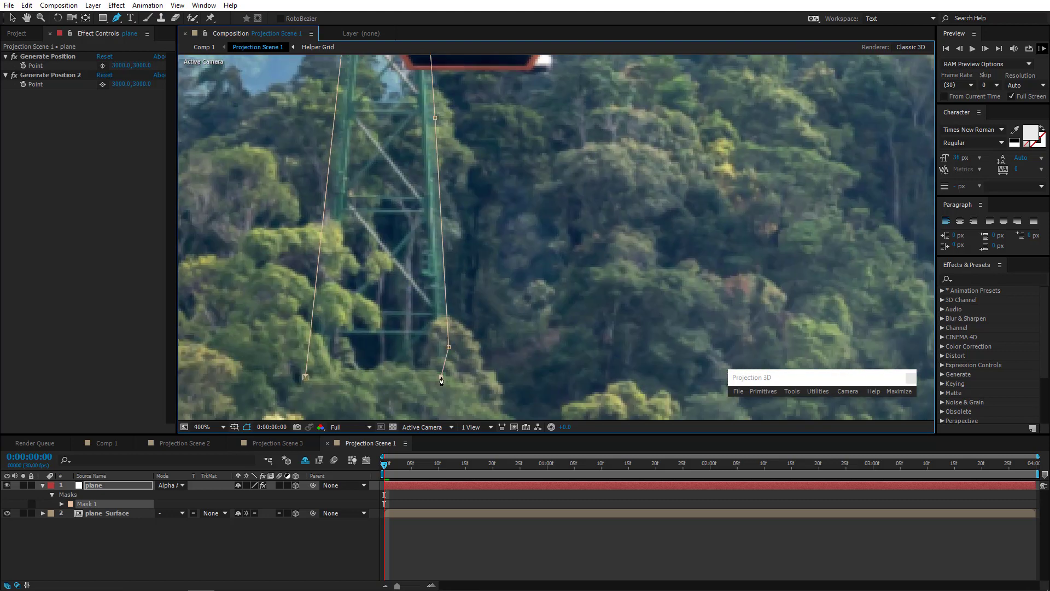
{"action": "left_click", "coordinate": [305, 377]}
{"action": "key", "text": "slash"}
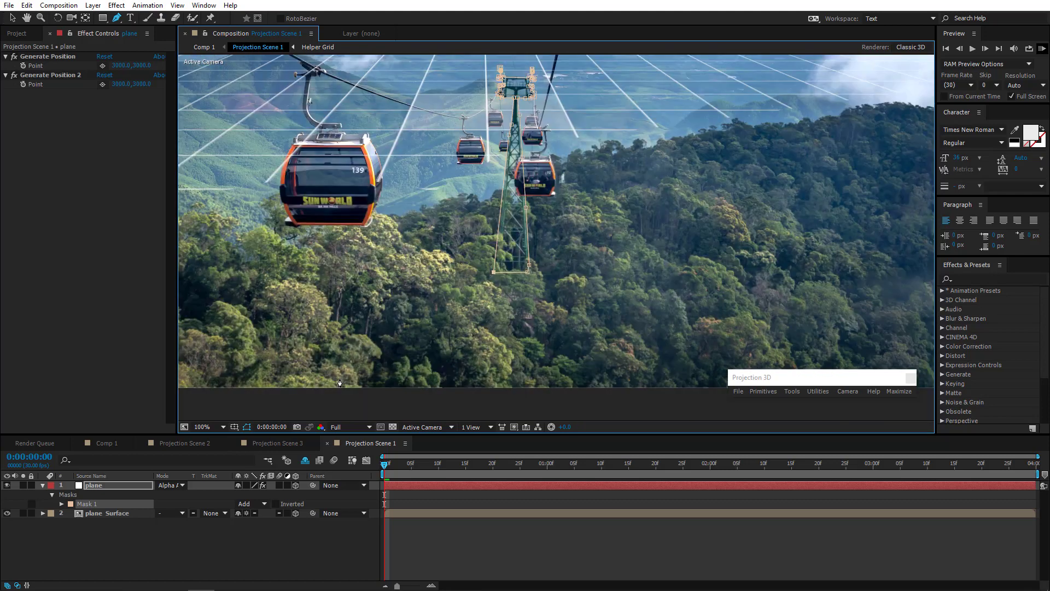
Solo the plane layer temporarily to check the tower mask's shape.
{"action": "left_click", "coordinate": [24, 485]}
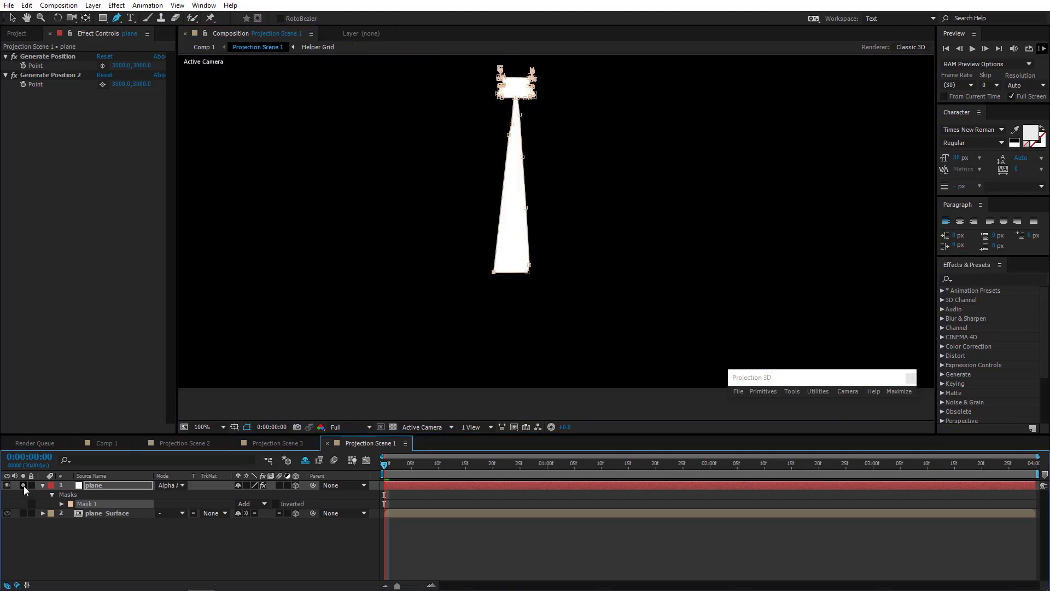
{"action": "left_click", "coordinate": [23, 485]}
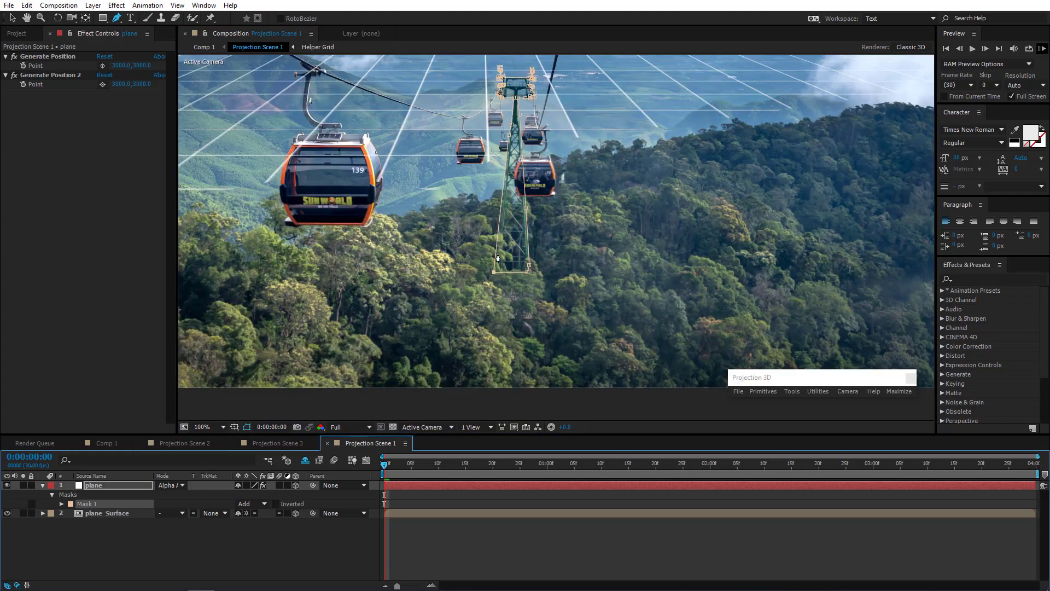
{"action": "key", "text": "comma"}
{"action": "key", "text": "comma"}
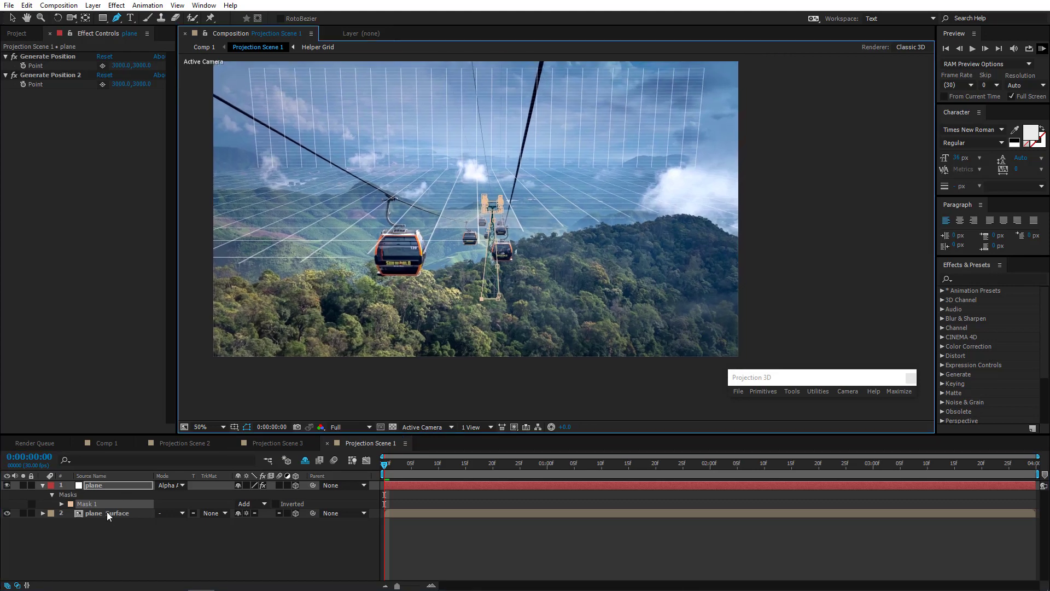
Delete the plane Surface layer from Projection Scene 1, then collapse and select the masked plane layer.
{"action": "left_click", "coordinate": [107, 513]}
{"action": "key", "text": "Delete"}
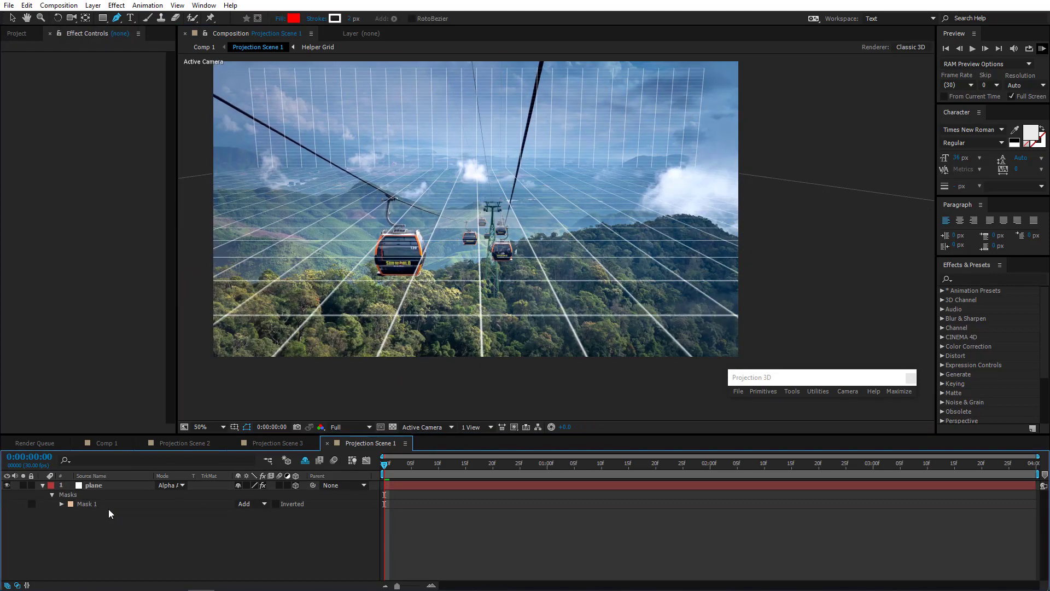
{"action": "left_click", "coordinate": [43, 485]}
{"action": "left_click", "coordinate": [95, 484]}
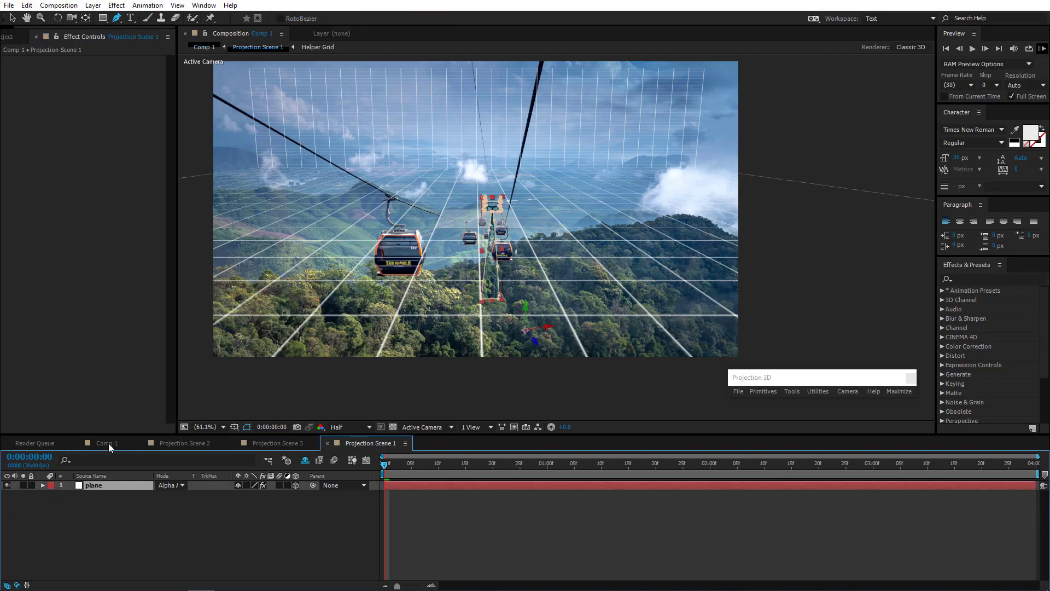
Set the viewer resolution to Full in Comp 1 and examine the projected tower at 100%.
{"action": "left_click", "coordinate": [108, 443]}
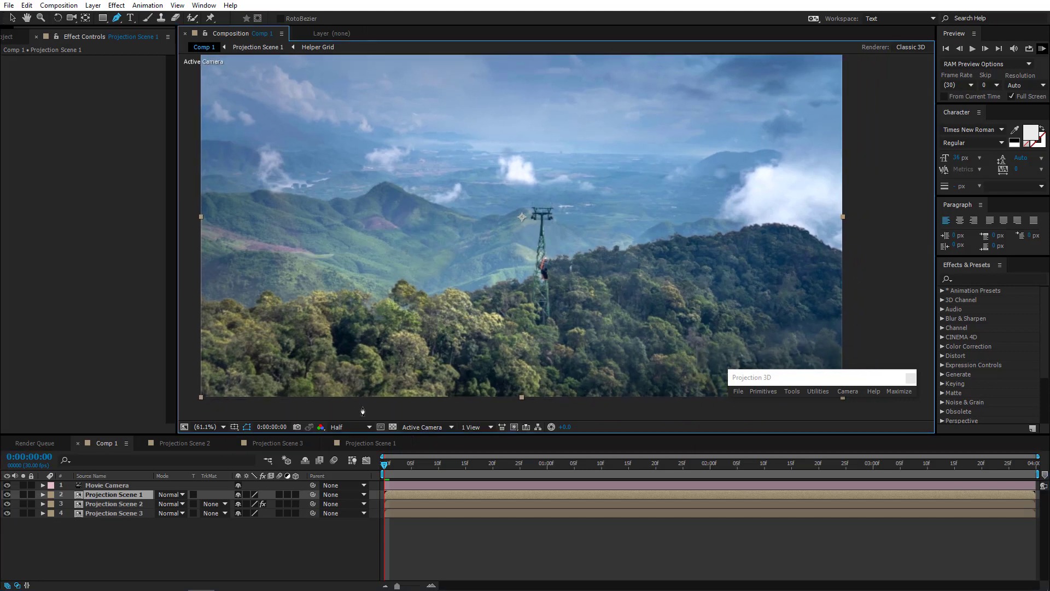
{"action": "left_click", "coordinate": [347, 426]}
{"action": "left_click", "coordinate": [351, 455]}
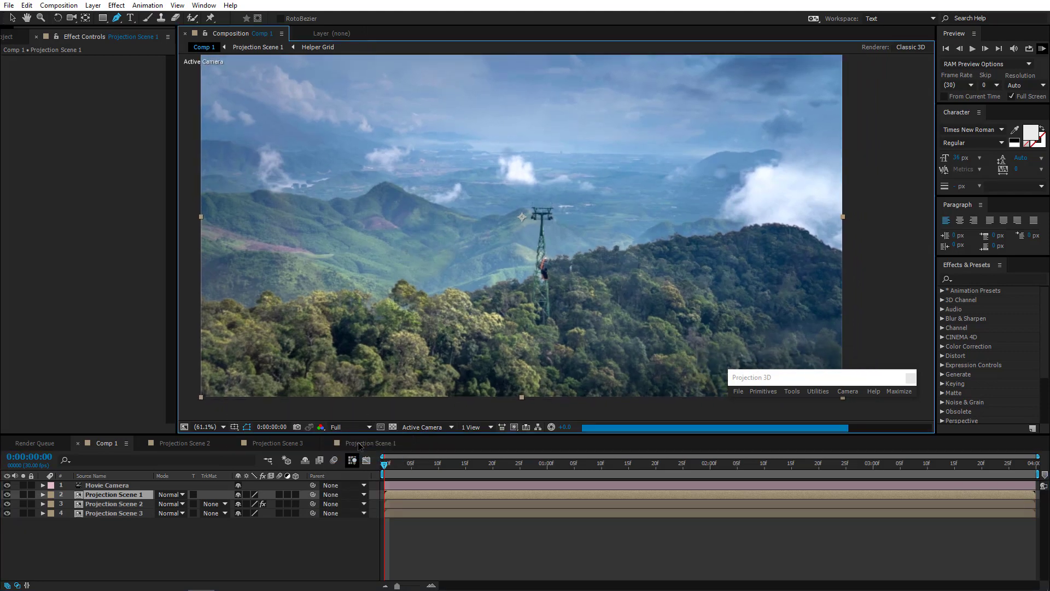
{"action": "key", "text": "slash"}
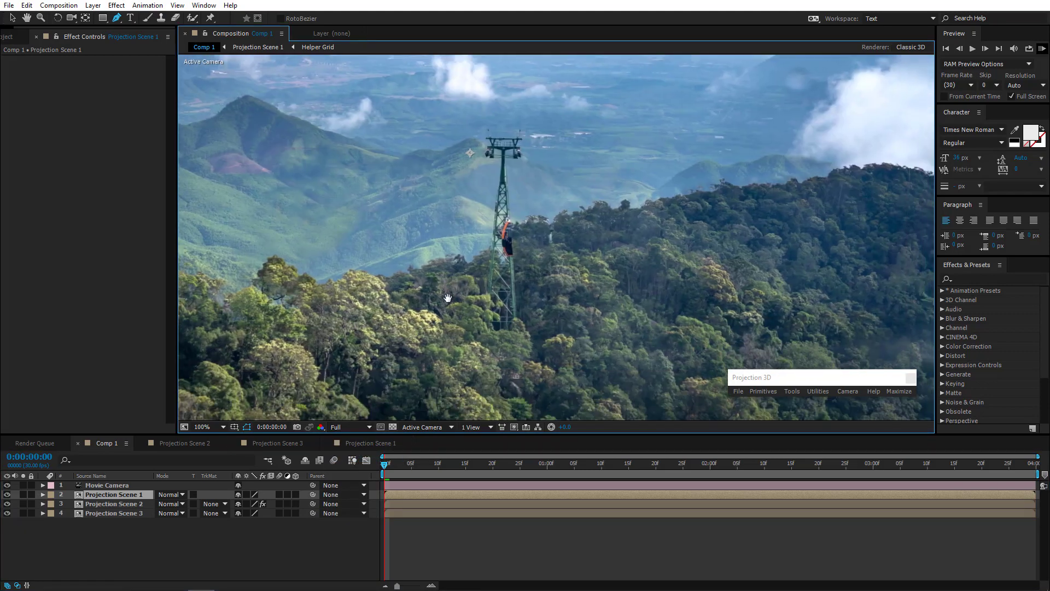
Add a new Projection 3D scene above Projection Scene 1 in Comp 1.
{"action": "left_click", "coordinate": [130, 495]}
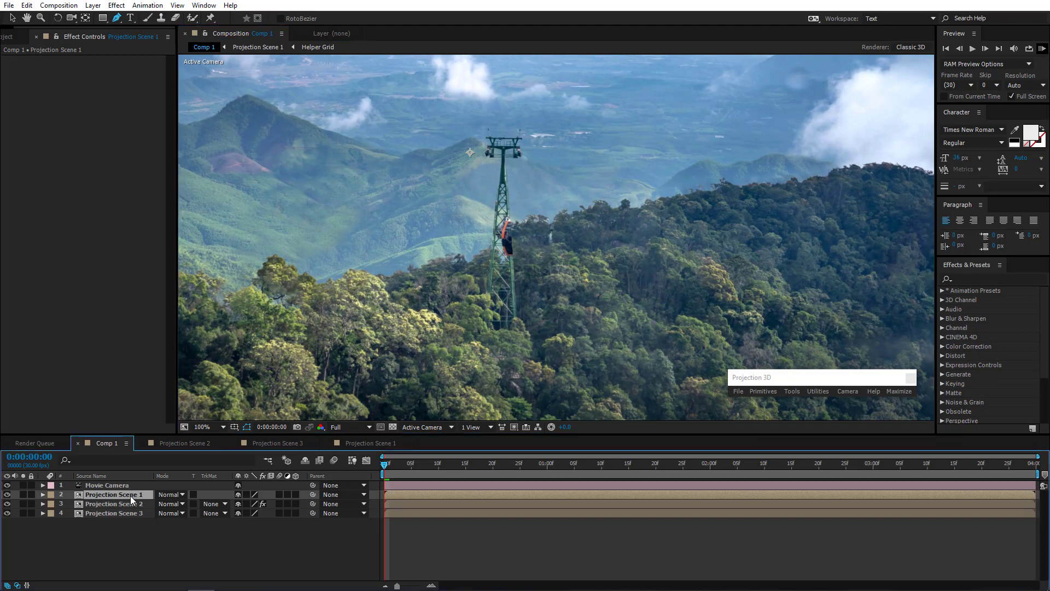
{"action": "left_click", "coordinate": [898, 391]}
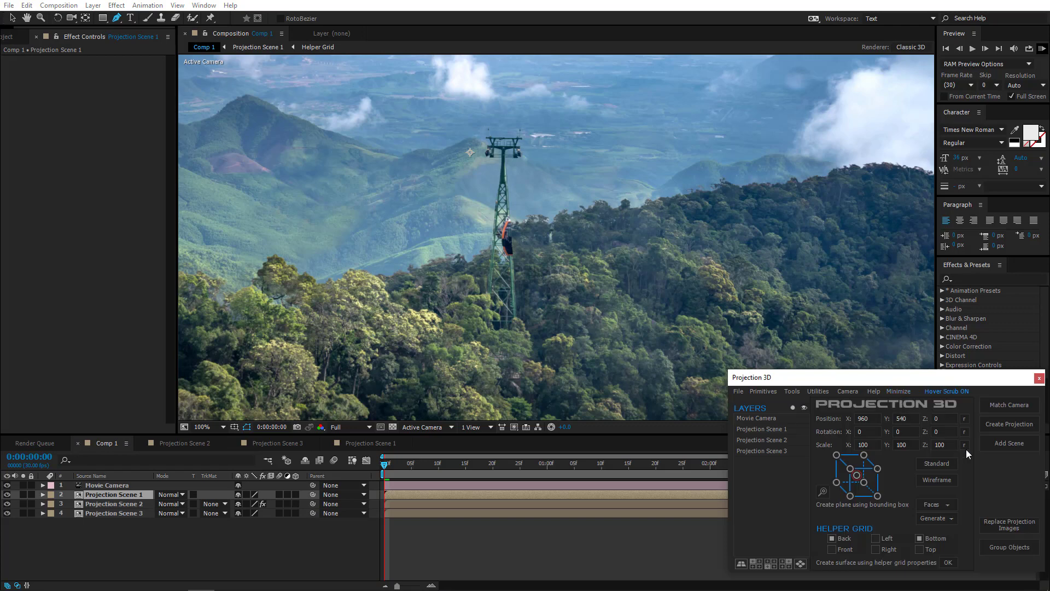
{"action": "left_click", "coordinate": [1009, 442]}
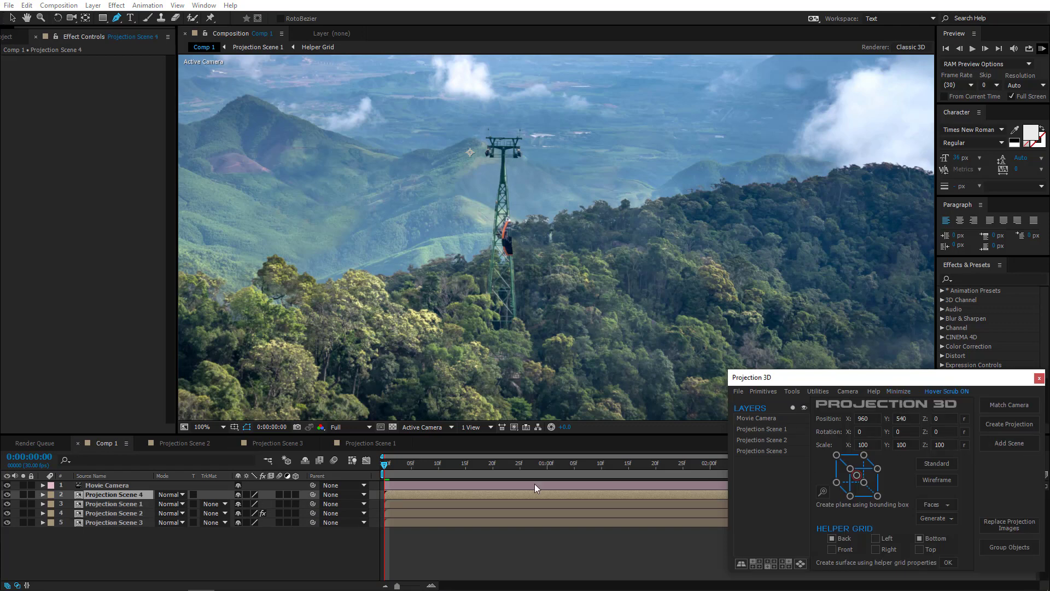
Move the masked plane layer from Projection Scene 1 into Projection Scene 4.
{"action": "left_click", "coordinate": [365, 443]}
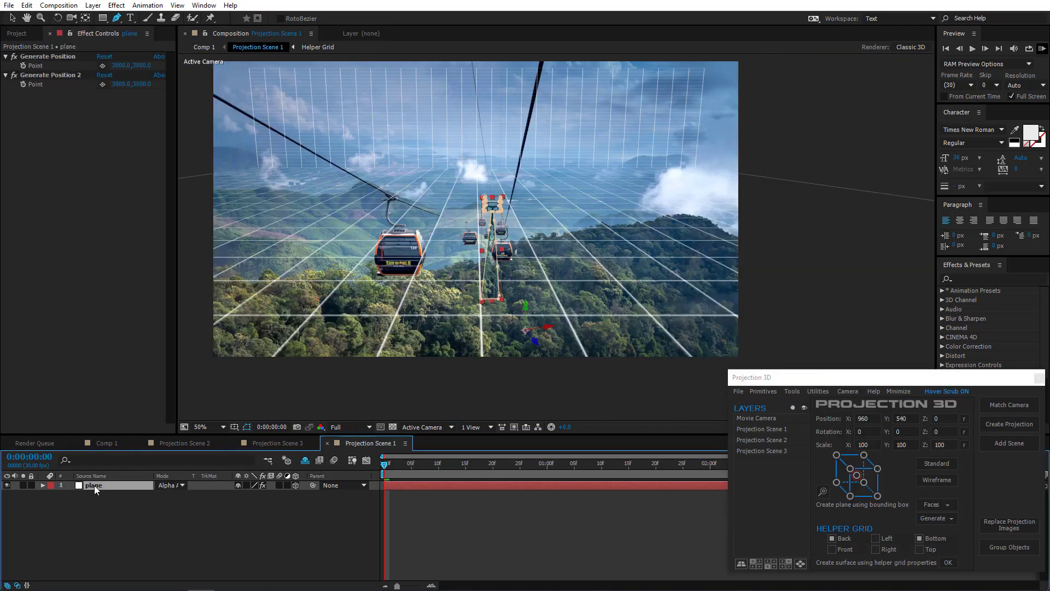
{"action": "key", "text": "ctrl+c"}
{"action": "key", "text": "Delete"}
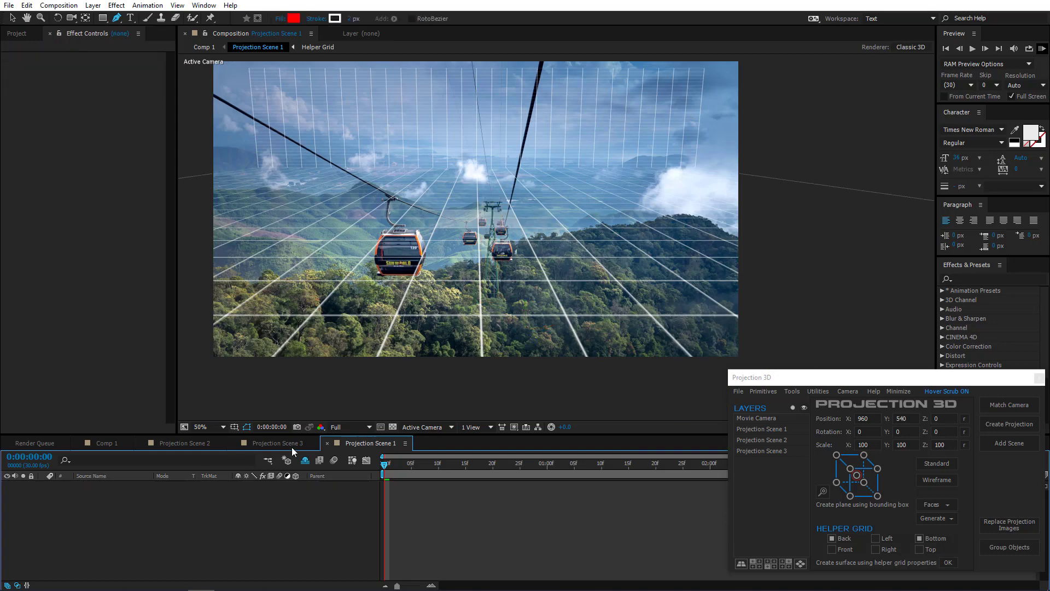
{"action": "left_click", "coordinate": [110, 444]}
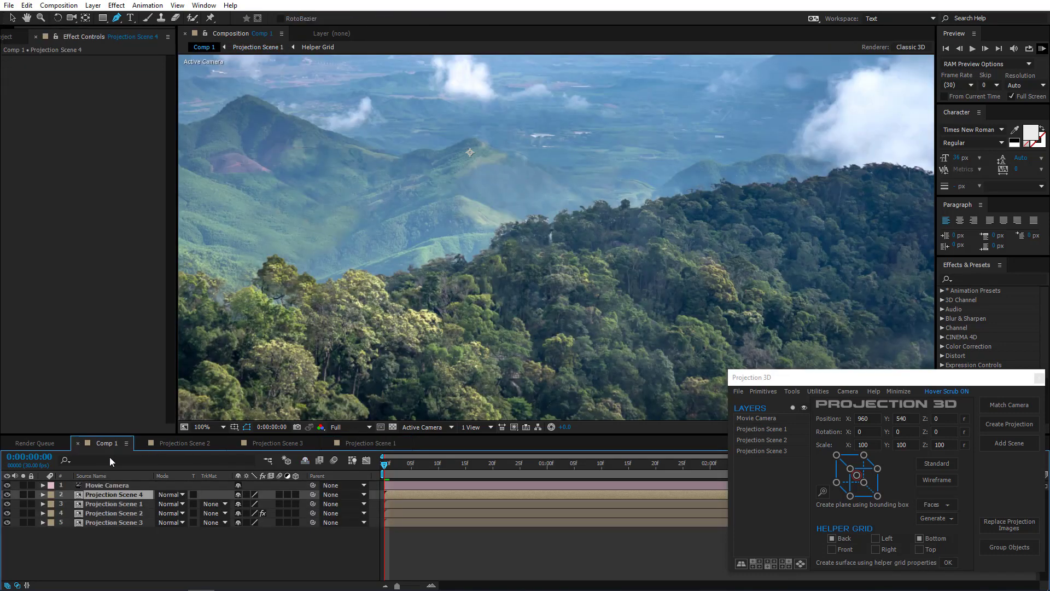
{"action": "double_click", "coordinate": [116, 494]}
{"action": "key", "text": "ctrl+v"}
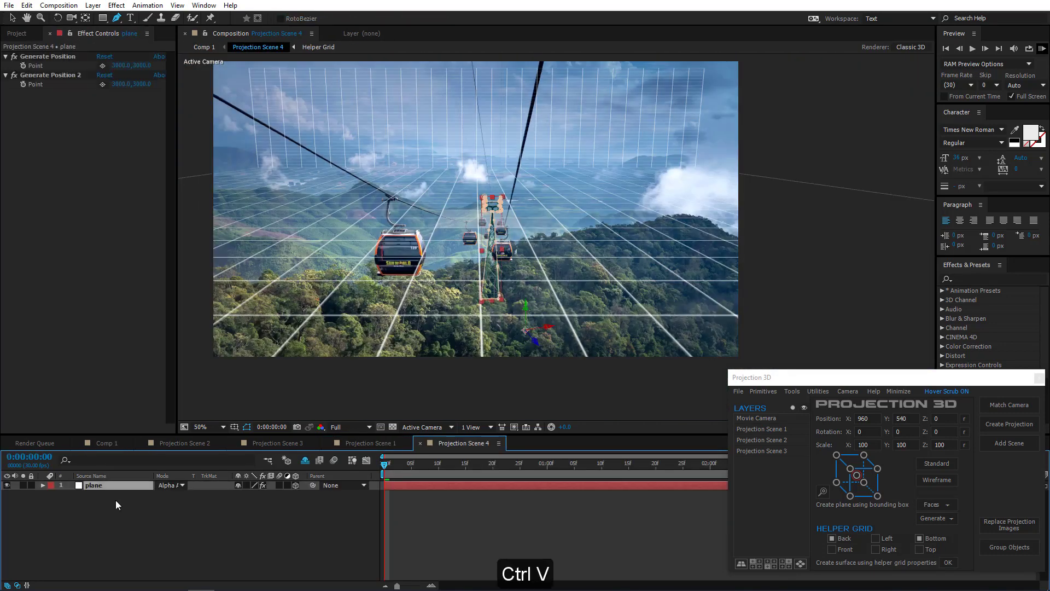
Place the Projection Scene 4 layer below Projection Scene 1 in Comp 1 and rename it Mast.
{"action": "left_click", "coordinate": [111, 443]}
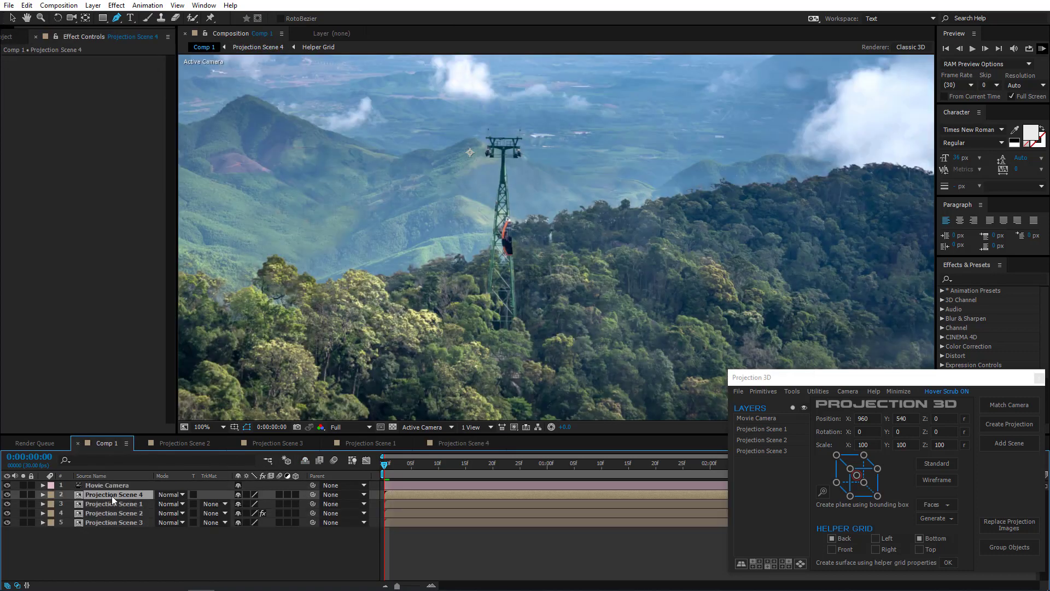
{"action": "left_click_drag", "start_coordinate": [117, 494], "coordinate": [120, 507]}
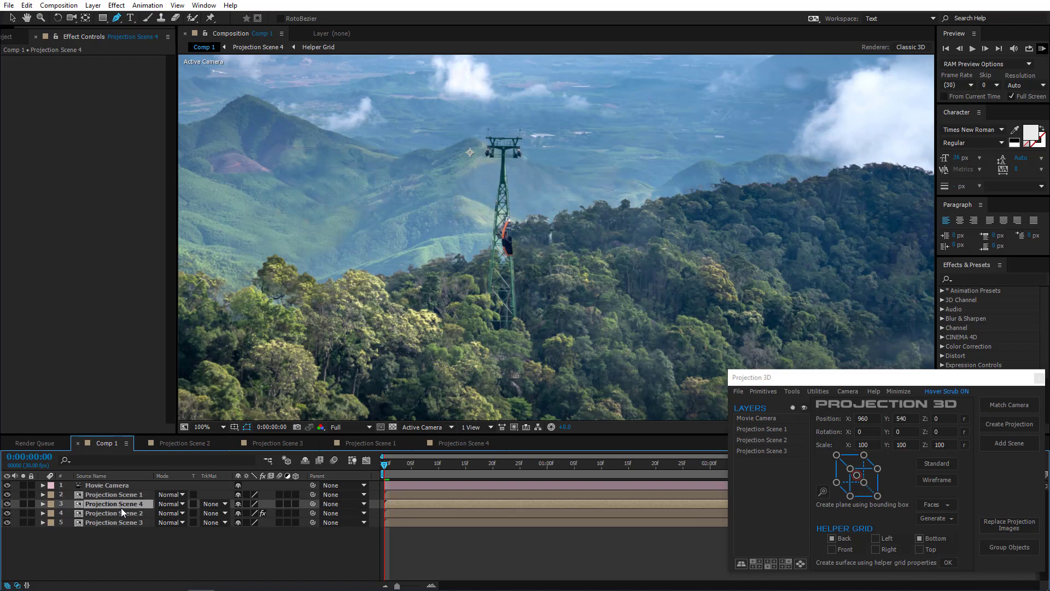
{"action": "key", "text": "Return"}
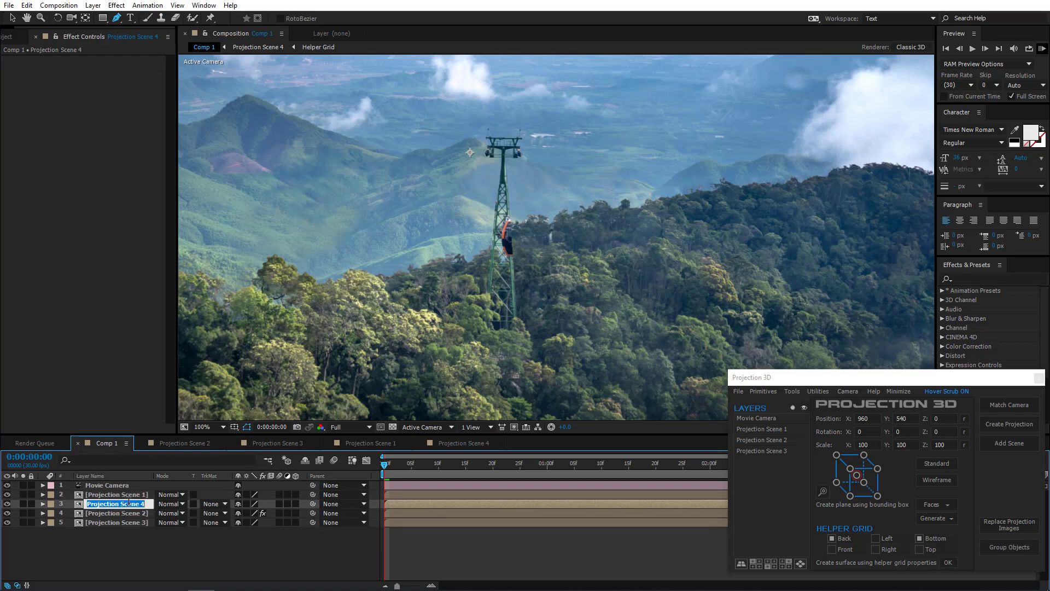
{"action": "type", "text": "Mast"}
{"action": "left_click", "coordinate": [131, 542]}
{"action": "left_click", "coordinate": [94, 506]}
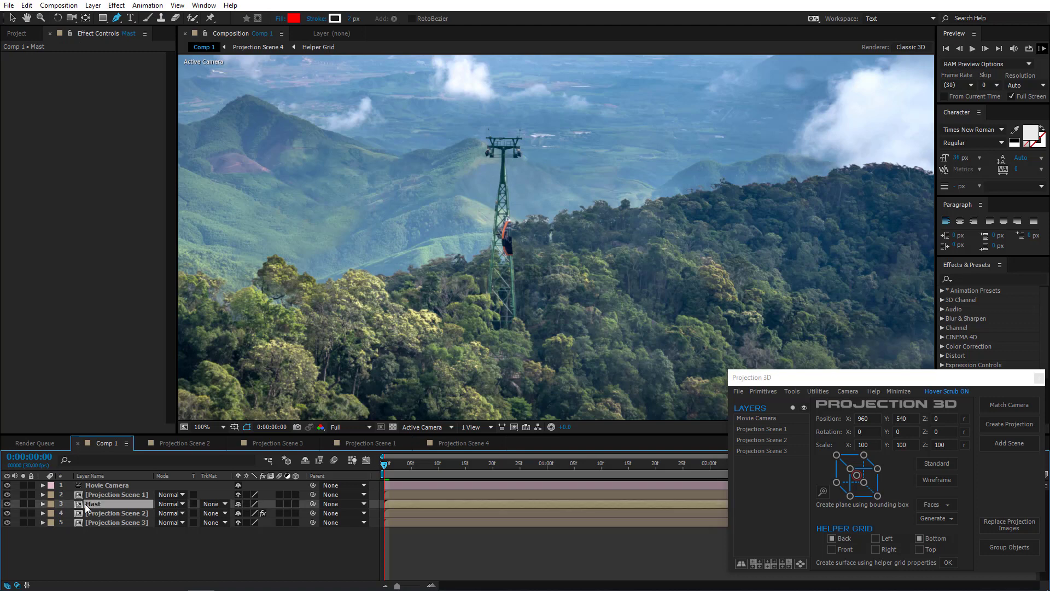
Replace the projected image of the Mast scene with the Mast image from the ropeway folder.
{"action": "left_click", "coordinate": [23, 503]}
{"action": "left_click", "coordinate": [22, 503]}
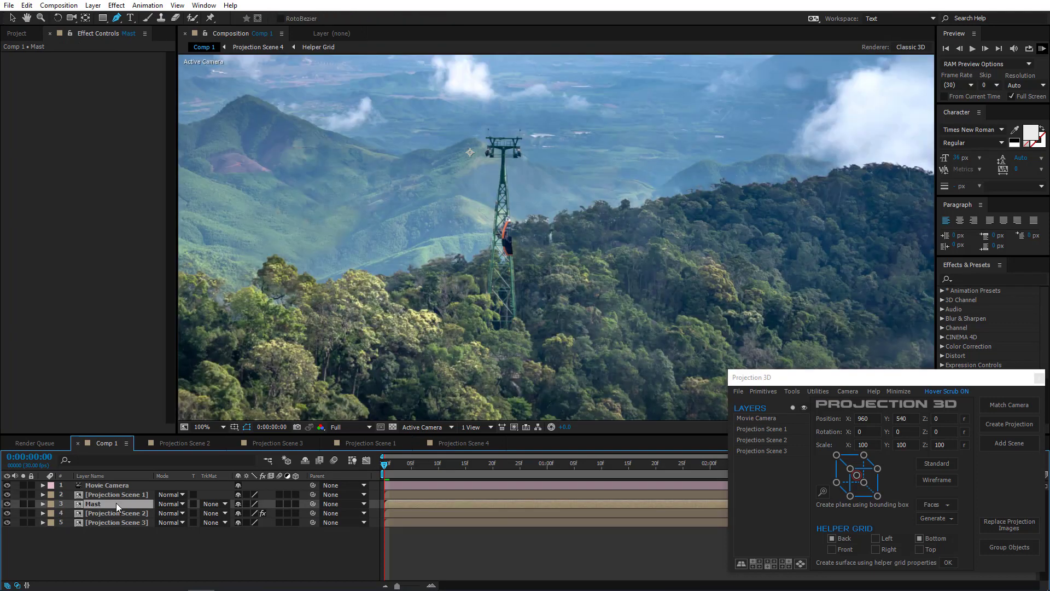
{"action": "left_click", "coordinate": [1016, 525]}
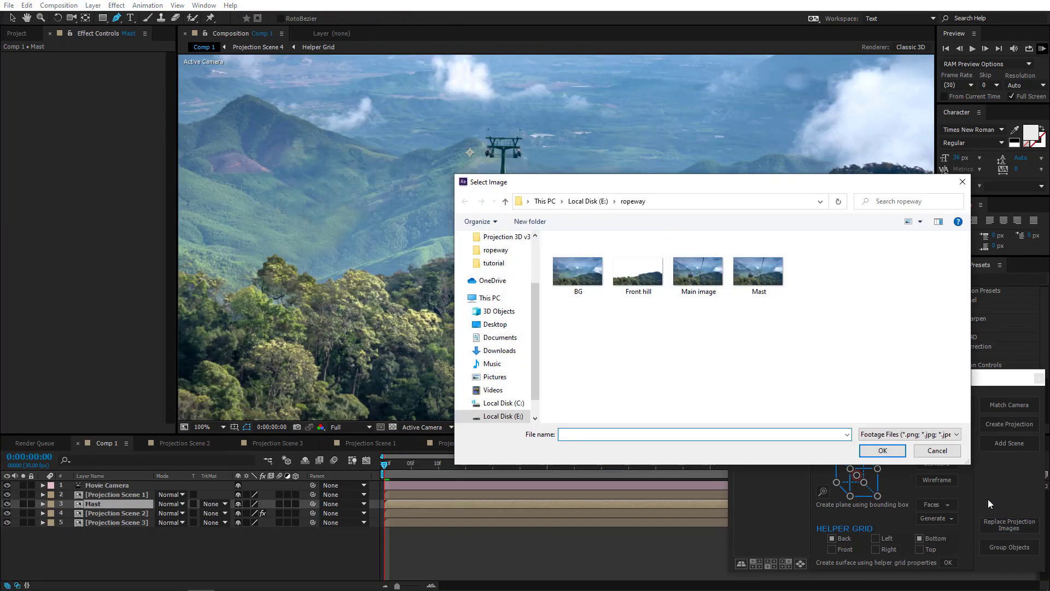
{"action": "double_click", "coordinate": [772, 261]}
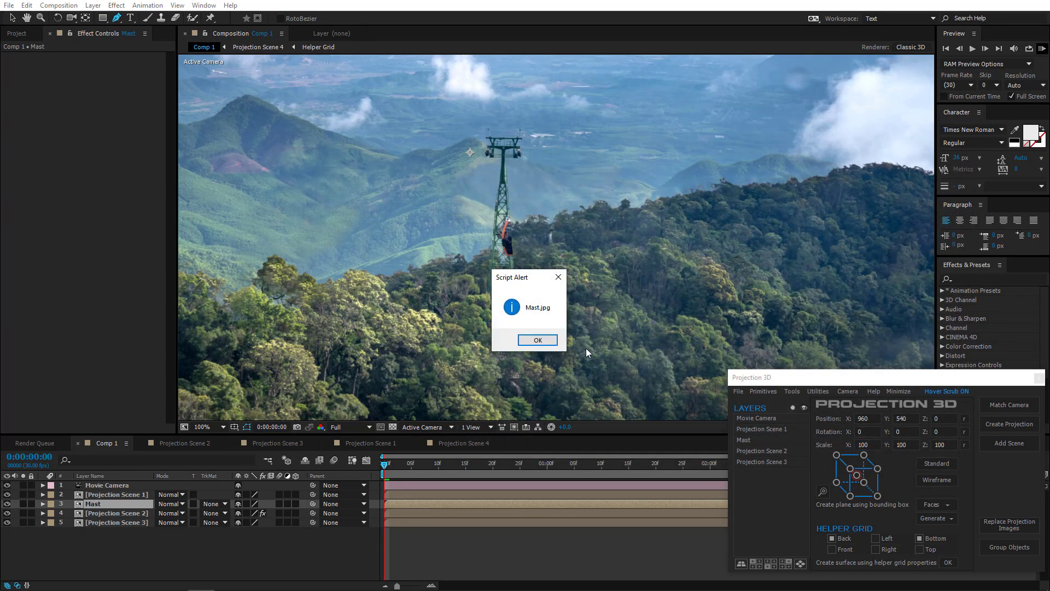
{"action": "left_click", "coordinate": [538, 340]}
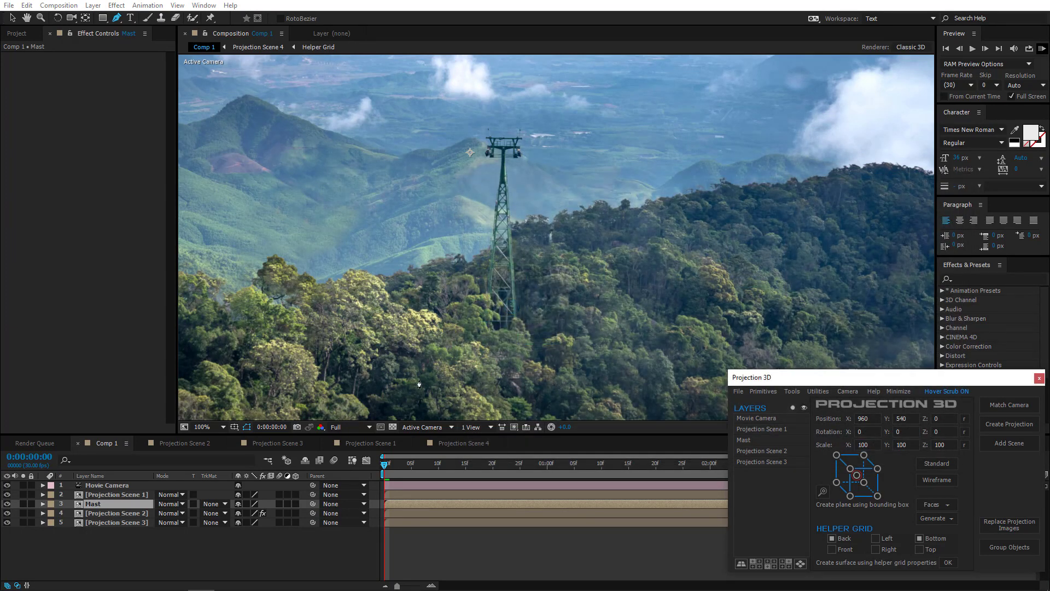
Minimize the Projection 3D window and preview the Comp 1 animation with the whole composition fitted to the viewer.
{"action": "left_click", "coordinate": [106, 484]}
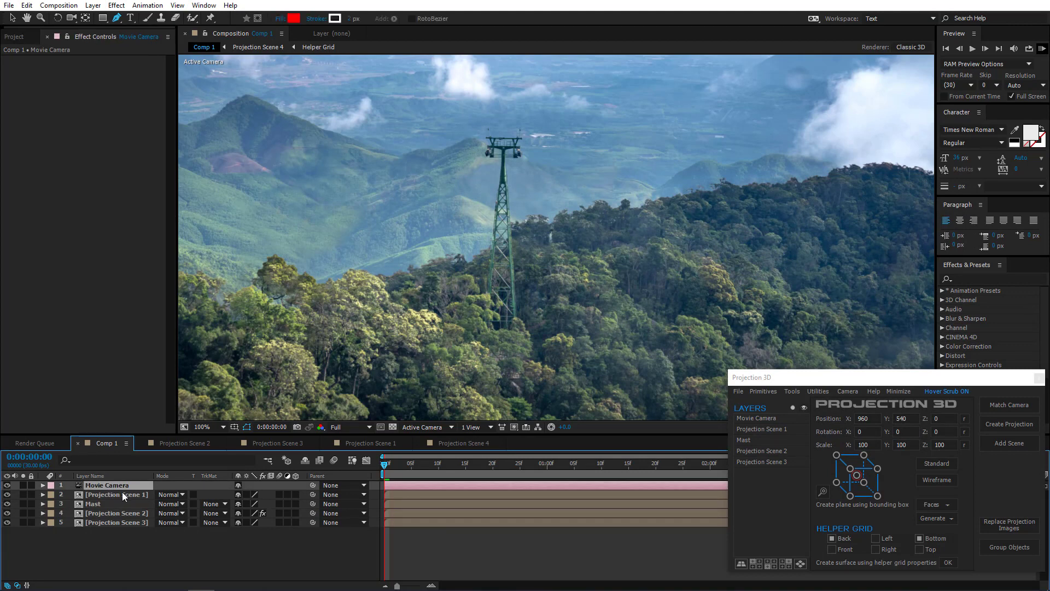
{"action": "left_click", "coordinate": [195, 428]}
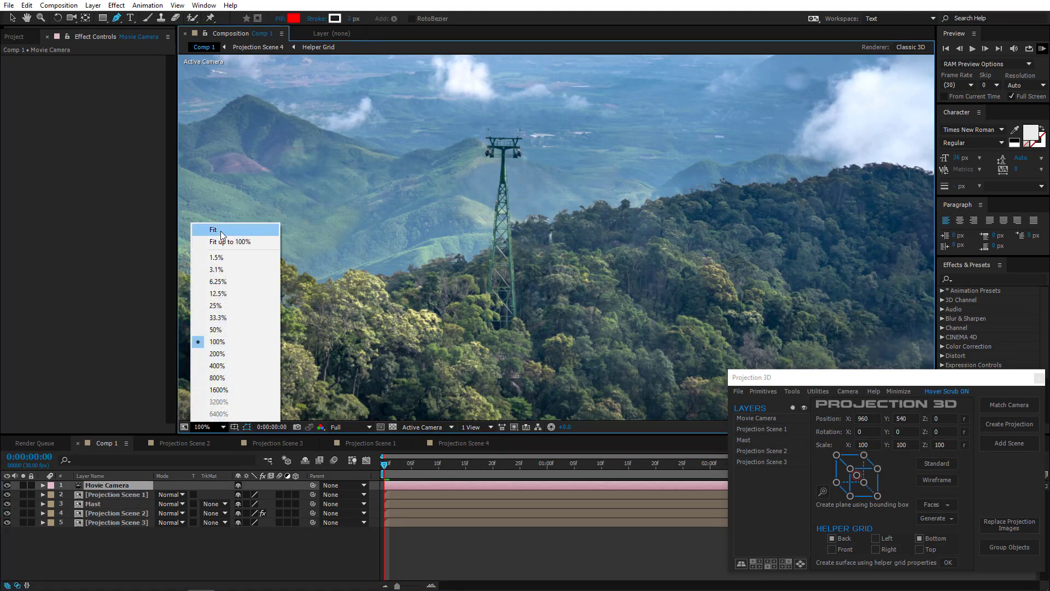
{"action": "left_click", "coordinate": [220, 231]}
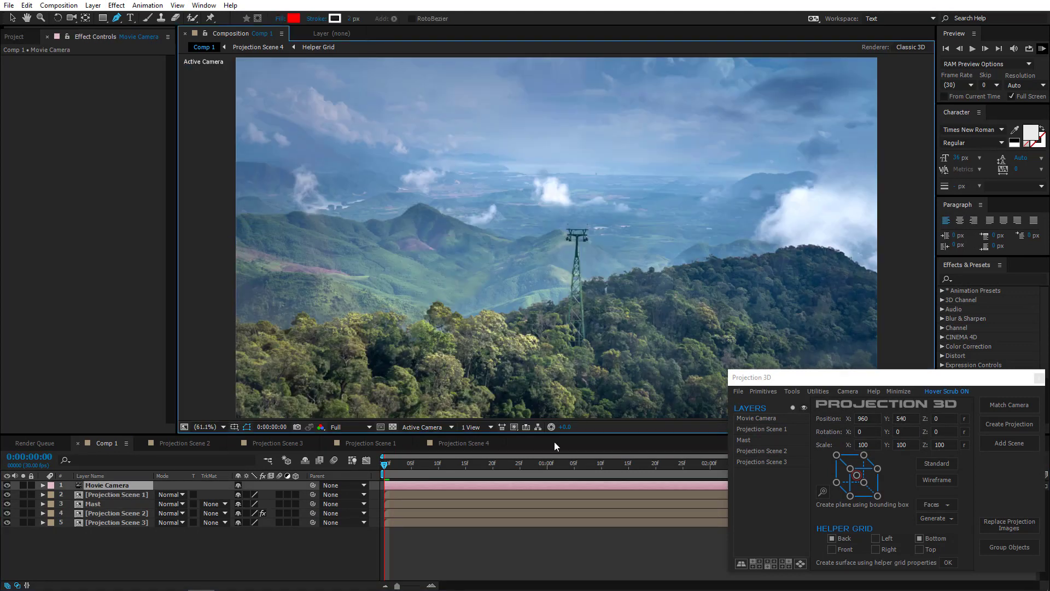
{"action": "left_click", "coordinate": [899, 391]}
{"action": "key", "text": "KP_0"}
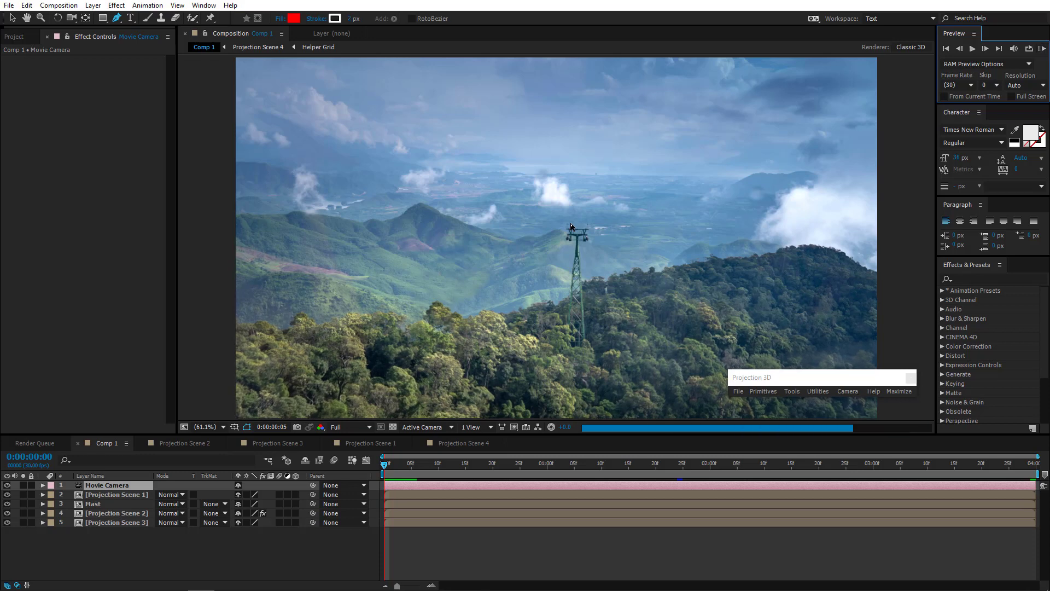
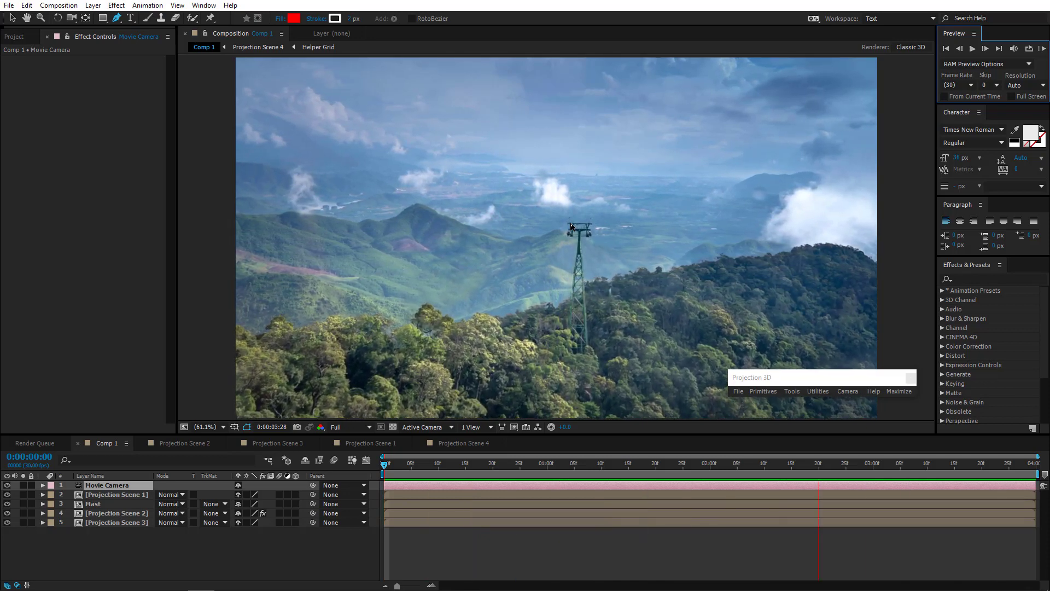
{"action": "left_click", "coordinate": [431, 268]}
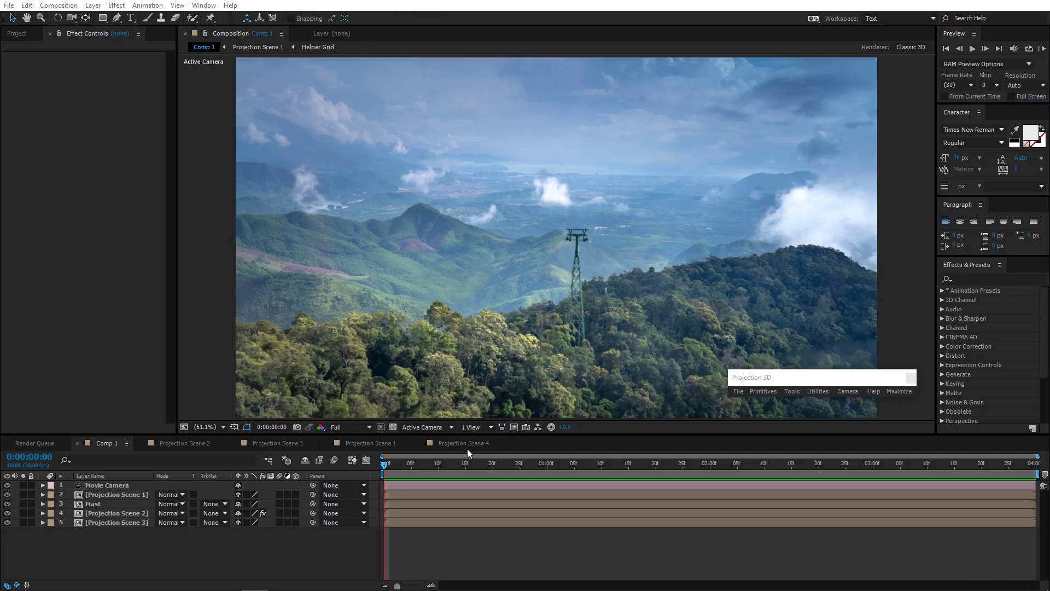
Copy the masked plane layer from Projection Scene 4 into Projection Scene 1.
{"action": "left_click", "coordinate": [464, 443]}
{"action": "key", "text": "ctrl+c"}
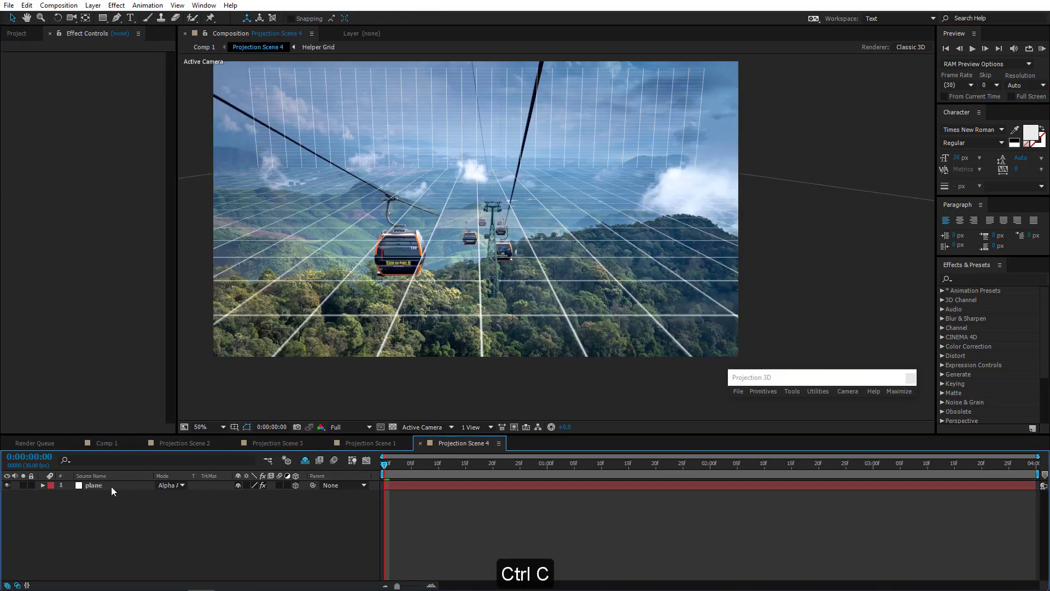
{"action": "left_click", "coordinate": [110, 487]}
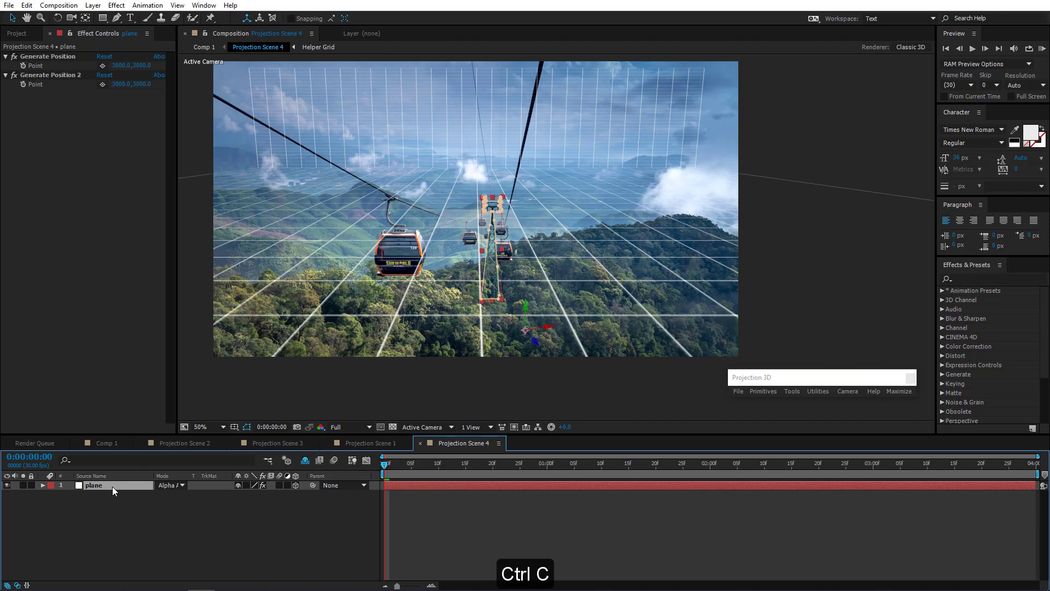
{"action": "left_click", "coordinate": [375, 443]}
{"action": "key", "text": "ctrl+v"}
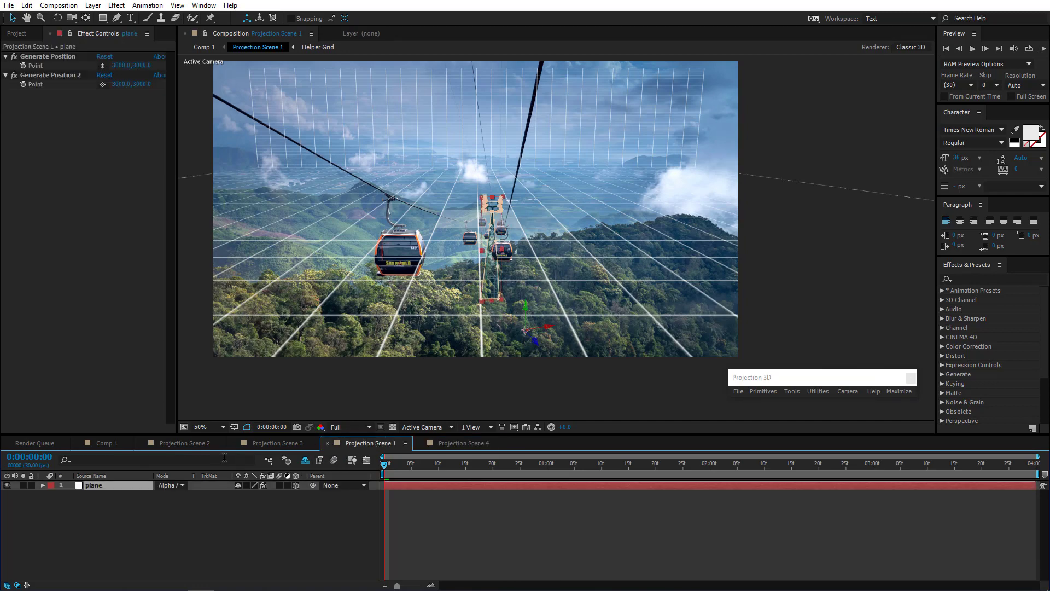
Set the plane's first Generate Position point where the left cable meets the tower head and generate a new plane from it.
{"action": "scroll", "coordinate": [395, 220], "scroll_direction": "up", "scroll_amount": 1}
{"action": "left_click_drag", "start_coordinate": [384, 224], "coordinate": [449, 264]}
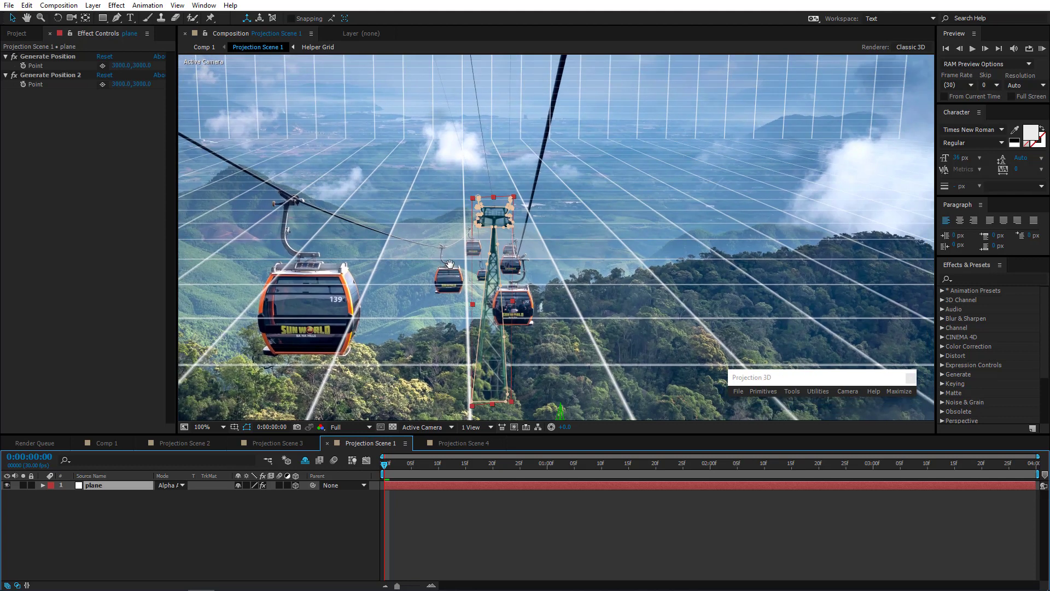
{"action": "scroll", "coordinate": [470, 227], "scroll_direction": "up", "scroll_amount": 1}
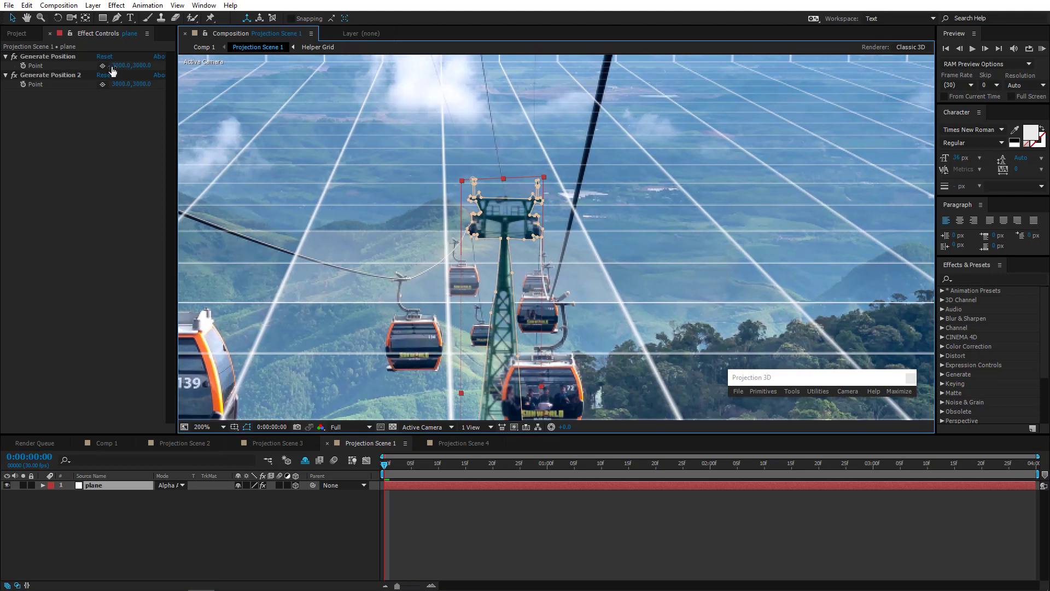
{"action": "left_click", "coordinate": [102, 65]}
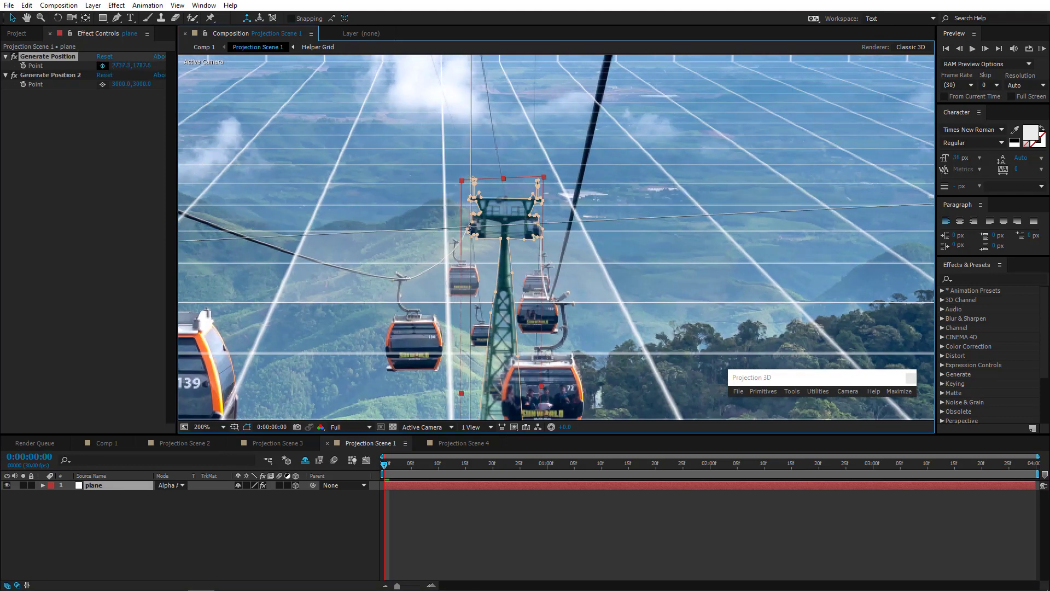
{"action": "left_click", "coordinate": [468, 227]}
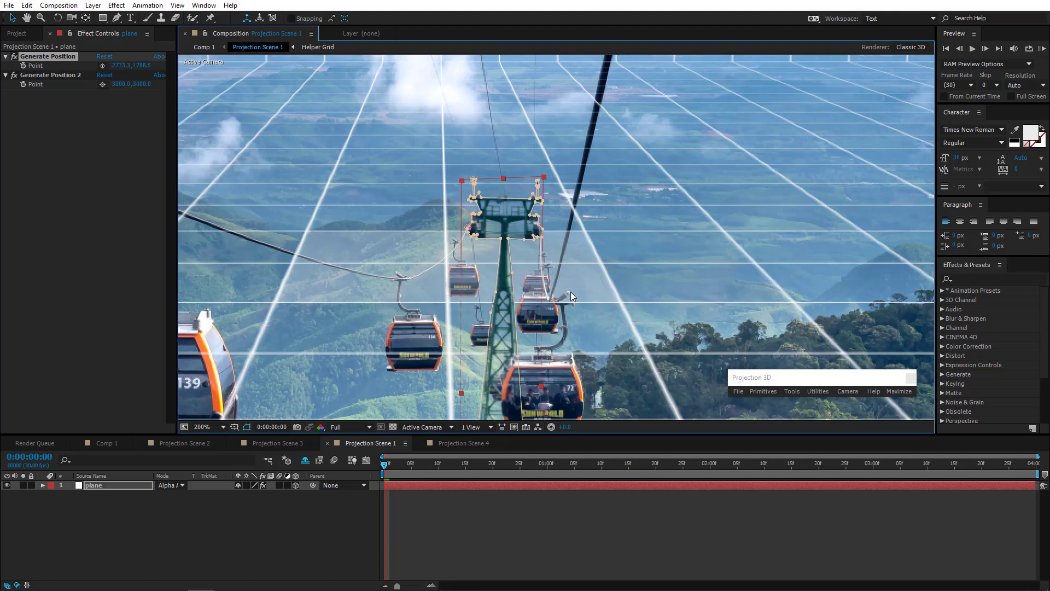
{"action": "left_click", "coordinate": [792, 391]}
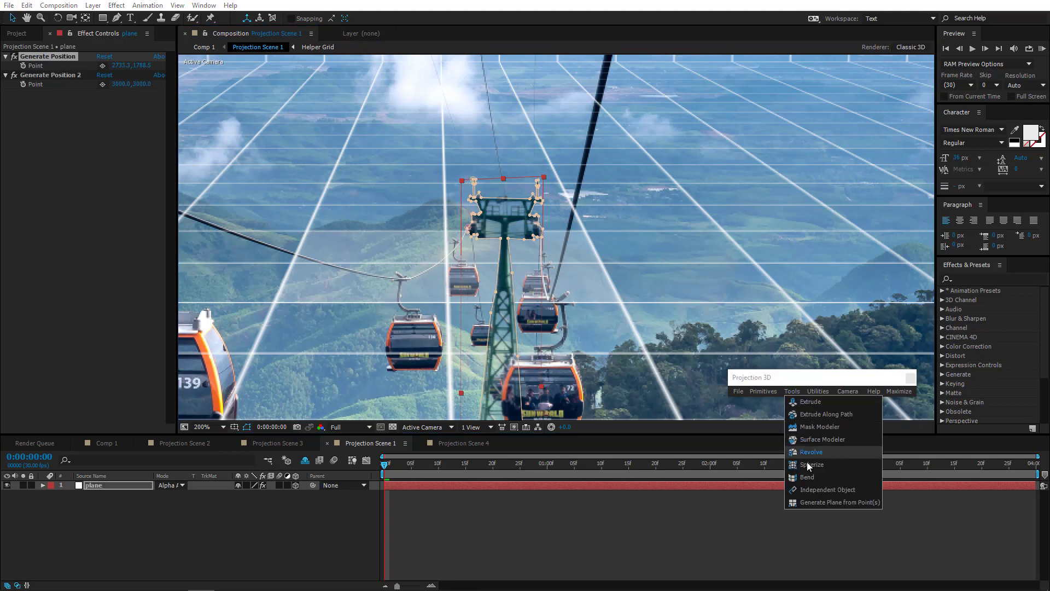
{"action": "left_click", "coordinate": [816, 501]}
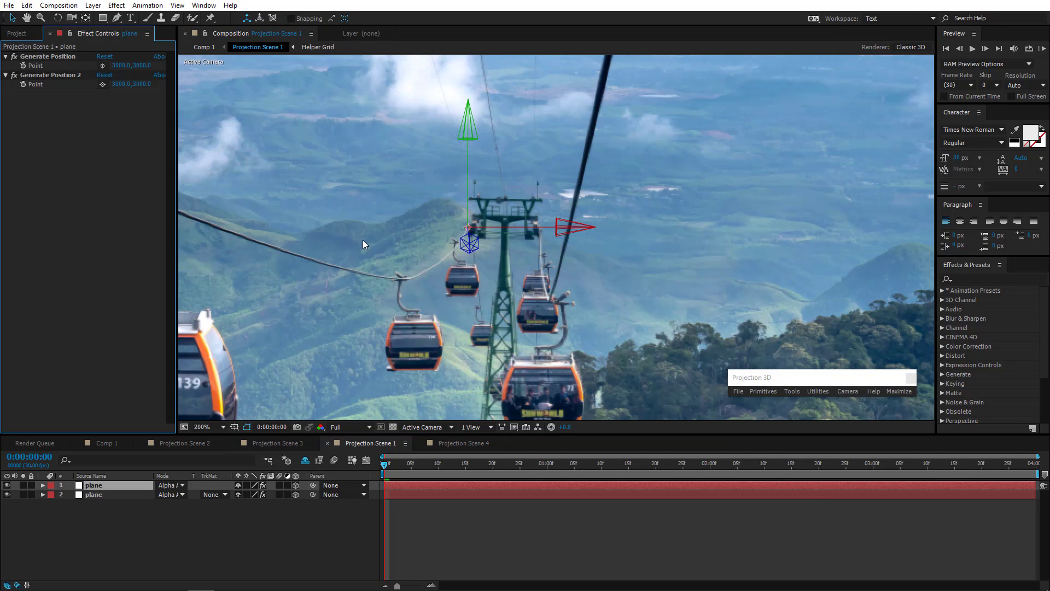
Set the new plane's X Rotation to 90° and inspect its placement above the tower in Custom View 1.
{"action": "left_click", "coordinate": [431, 427]}
{"action": "left_click", "coordinate": [432, 389]}
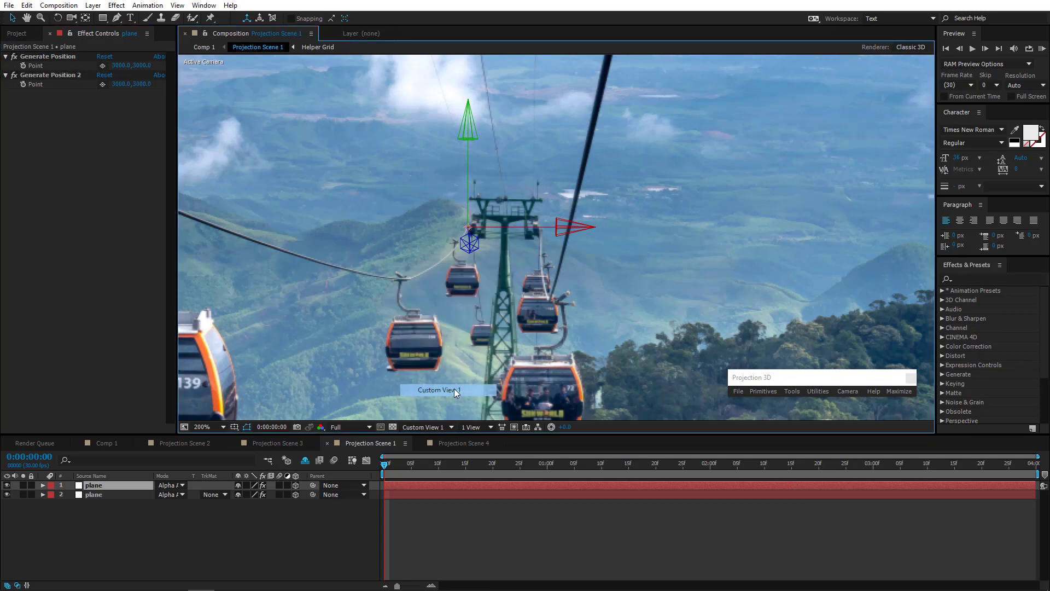
{"action": "key", "text": "comma"}
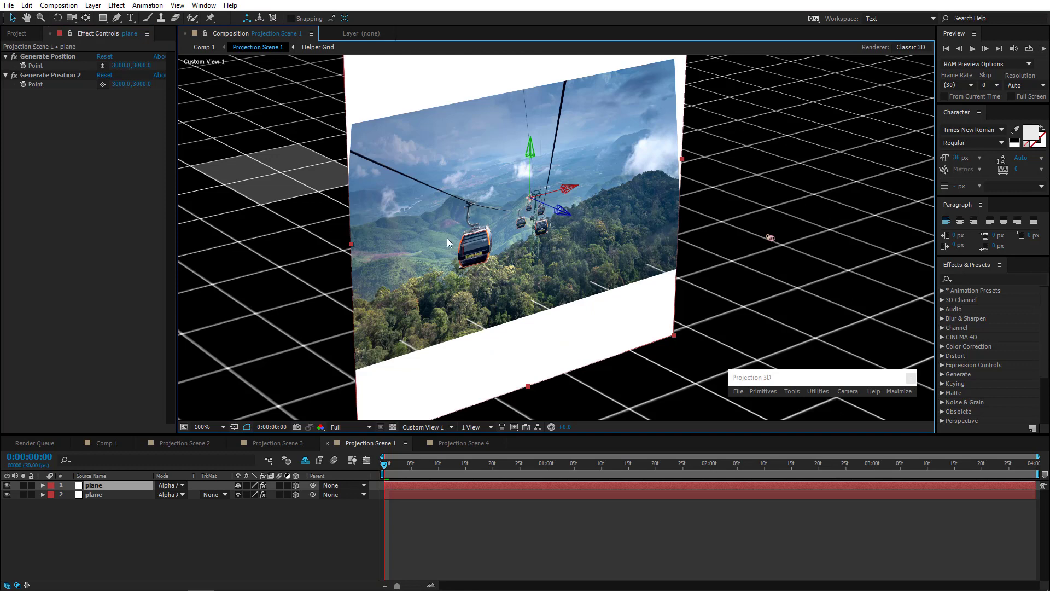
{"action": "left_click", "coordinate": [124, 487]}
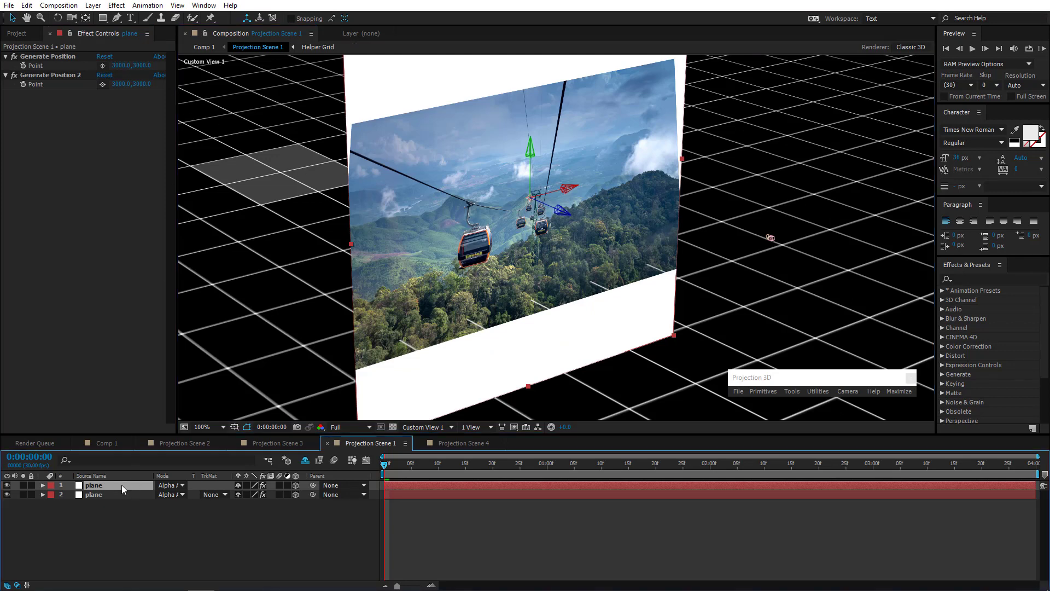
{"action": "key", "text": "r"}
{"action": "left_click", "coordinate": [249, 504]}
{"action": "type", "text": "2"}
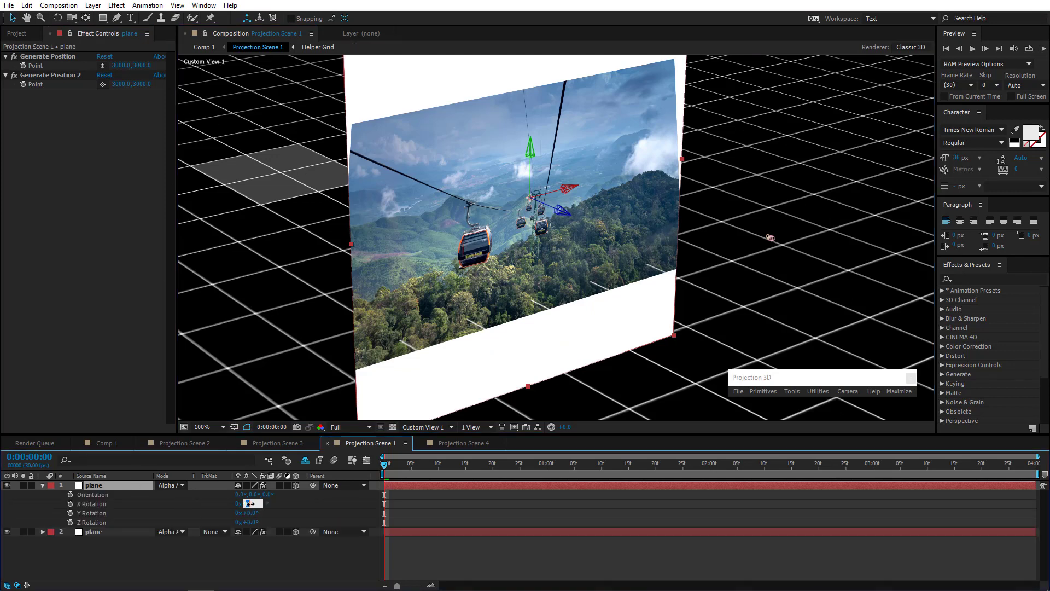
{"action": "type", "text": "0"}
{"action": "key", "text": "Return"}
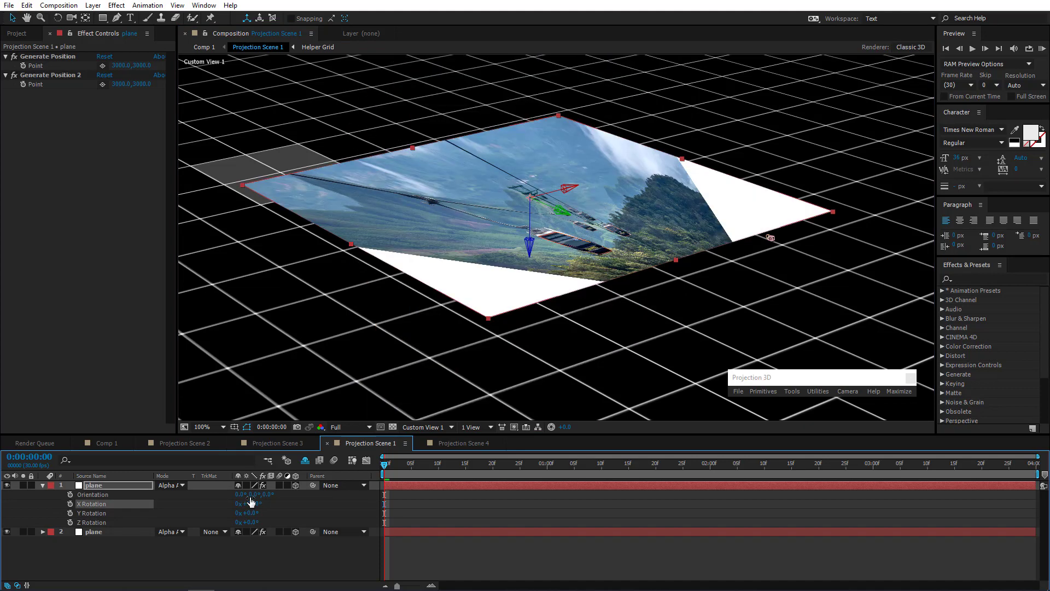
{"action": "left_click", "coordinate": [71, 19]}
{"action": "mouse_move", "coordinate": [503, 277]}
{"action": "left_mouse_down"}
{"action": "mouse_move", "coordinate": [511, 286]}
{"action": "mouse_move", "coordinate": [506, 273]}
{"action": "left_mouse_up"}
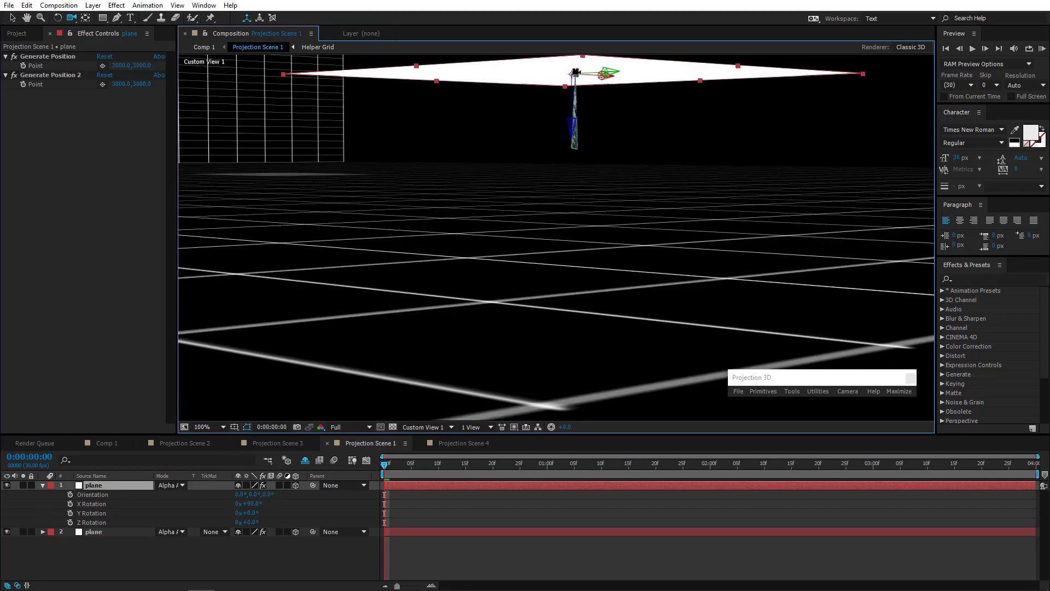
From the Active Camera view, draw a Pen mask on the new plane around the left cable between the tower head and the nearest cable car hanger.
{"action": "left_click", "coordinate": [422, 427]}
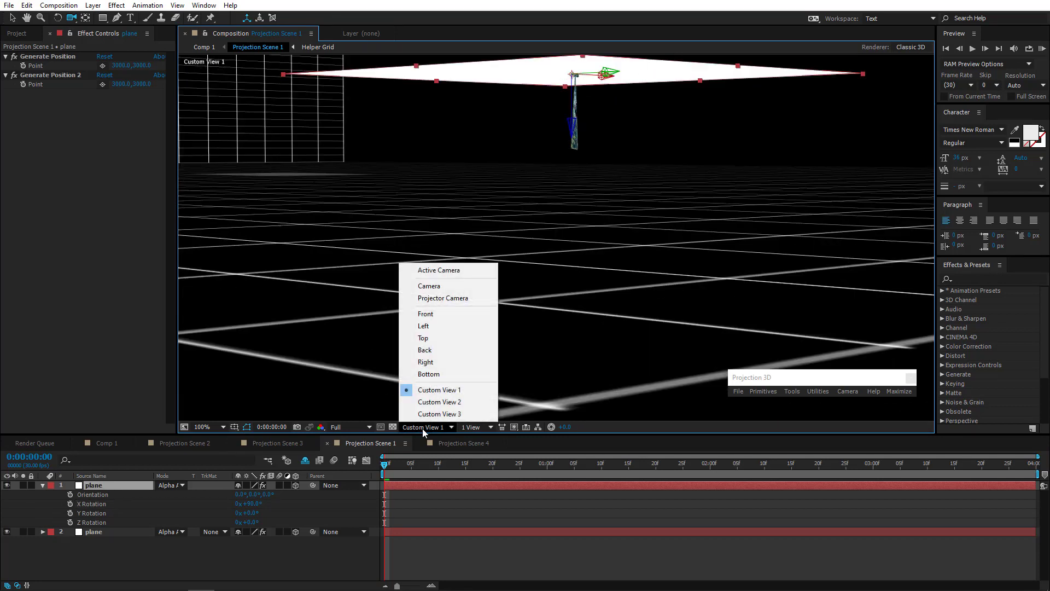
{"action": "left_click", "coordinate": [439, 270]}
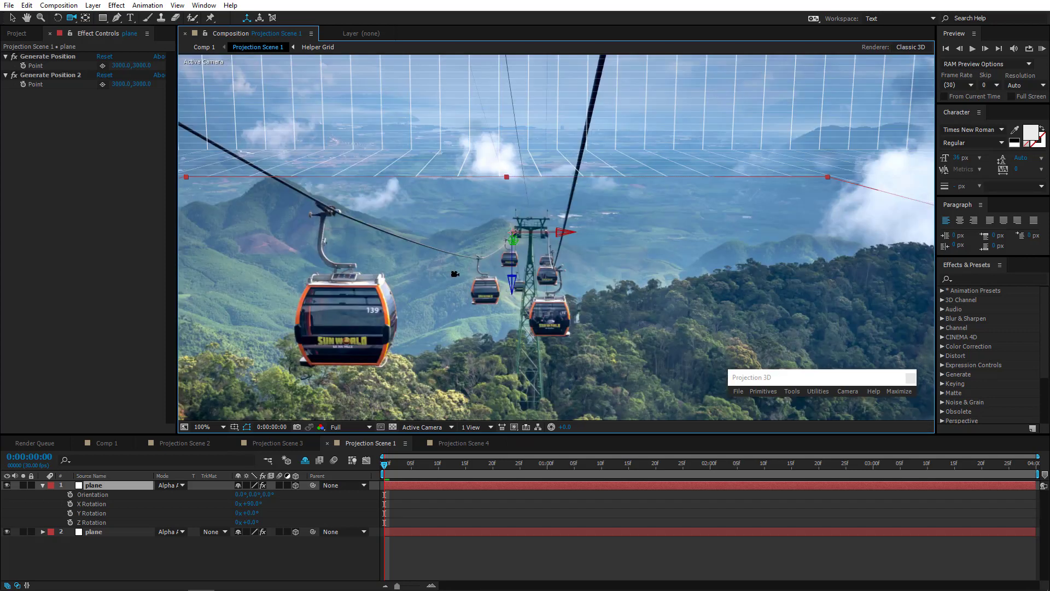
{"action": "left_click", "coordinate": [117, 18]}
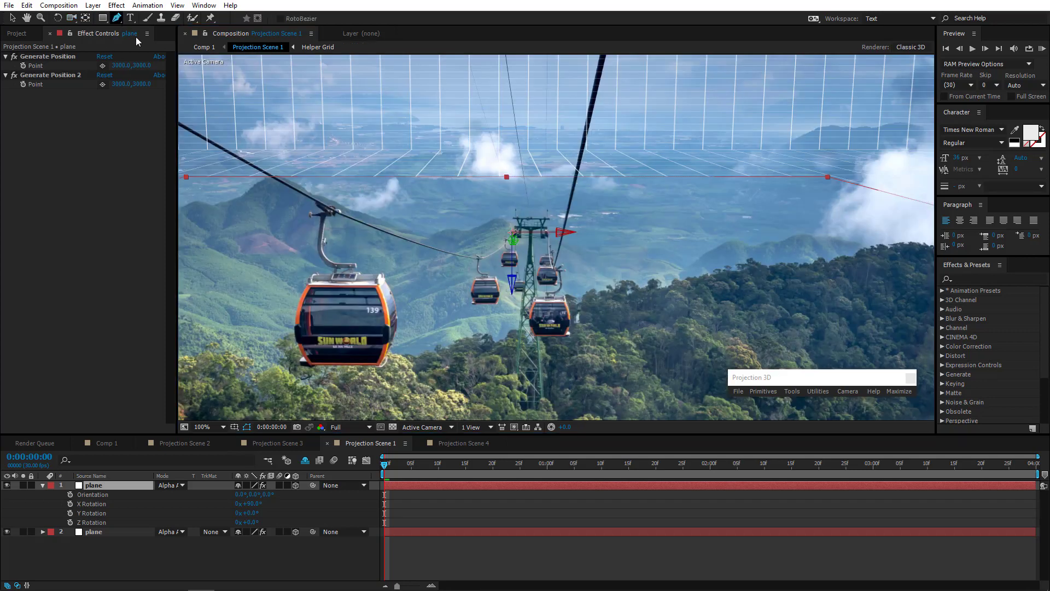
{"action": "scroll", "coordinate": [444, 259], "scroll_direction": "up", "scroll_amount": 2}
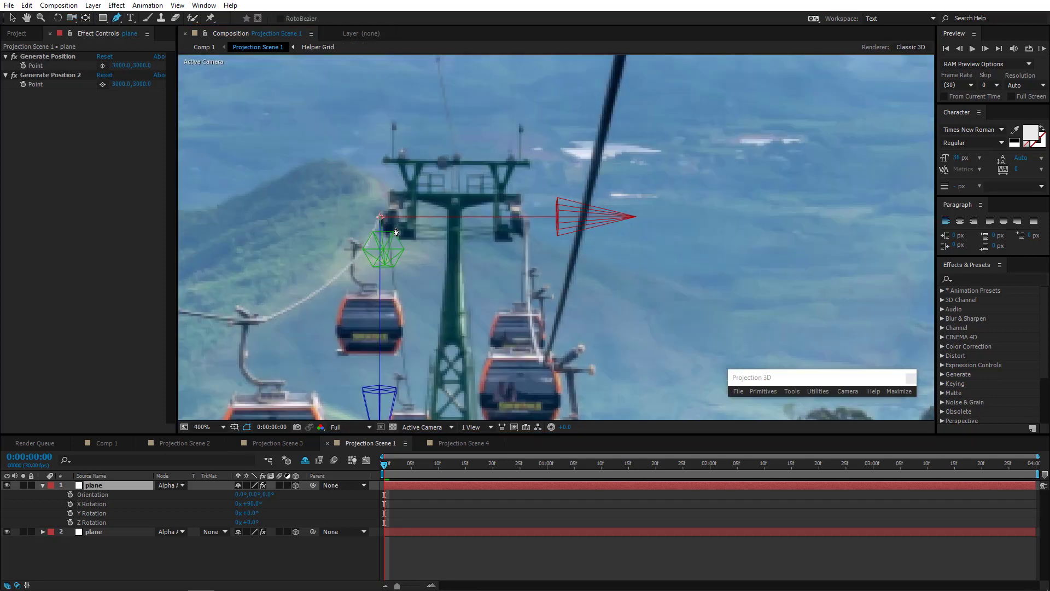
{"action": "scroll", "coordinate": [396, 232], "scroll_direction": "up", "scroll_amount": 3}
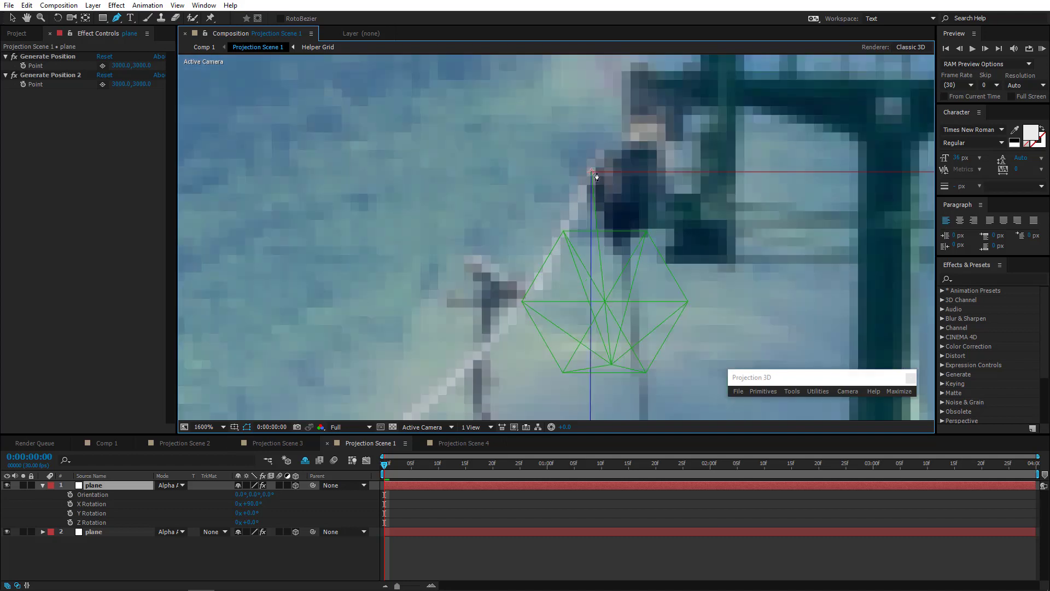
{"action": "left_click", "coordinate": [596, 172]}
{"action": "left_click", "coordinate": [526, 316]}
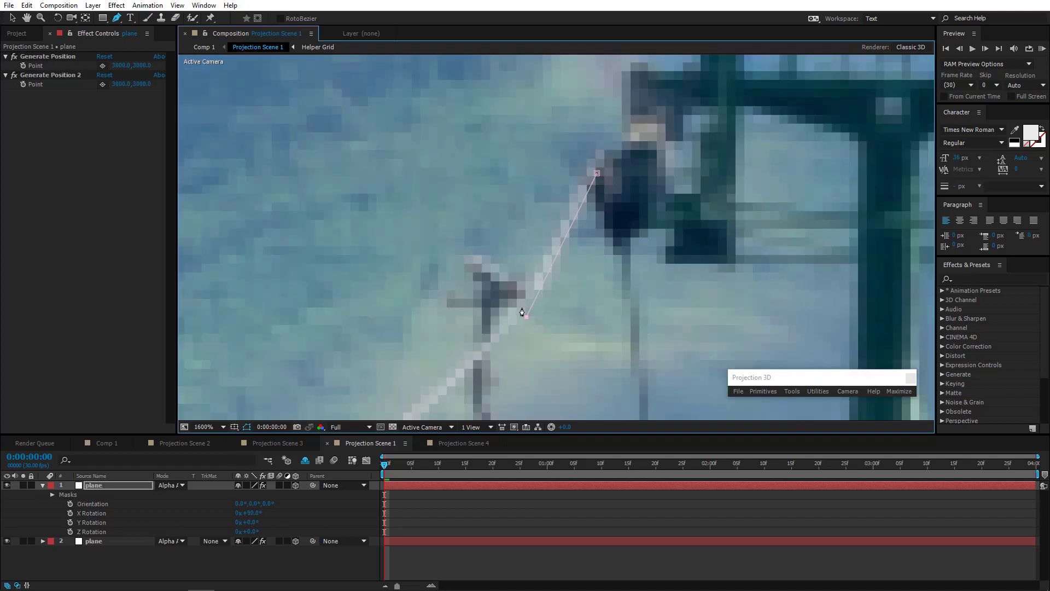
{"action": "left_click", "coordinate": [515, 308]}
{"action": "left_click", "coordinate": [590, 164]}
{"action": "left_click_drag", "start_coordinate": [590, 166], "coordinate": [593, 163]}
{"action": "key", "text": "comma"}
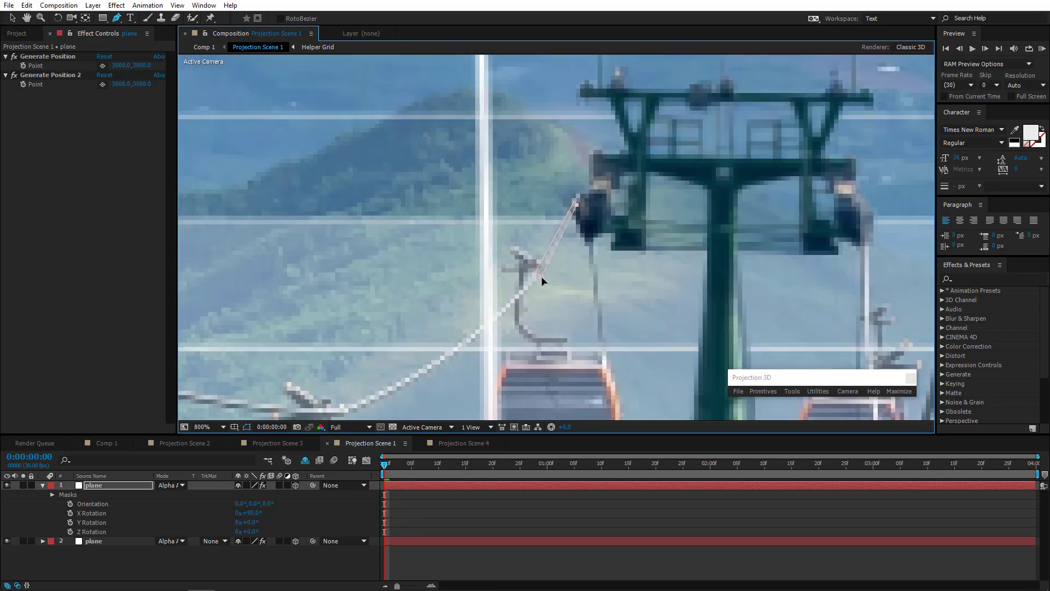
Zoom in on the near end of the cable mask in the Top view and hide the masked plane layer.
{"action": "left_click", "coordinate": [432, 428]}
{"action": "left_click", "coordinate": [433, 340]}
{"action": "key", "text": "c"}
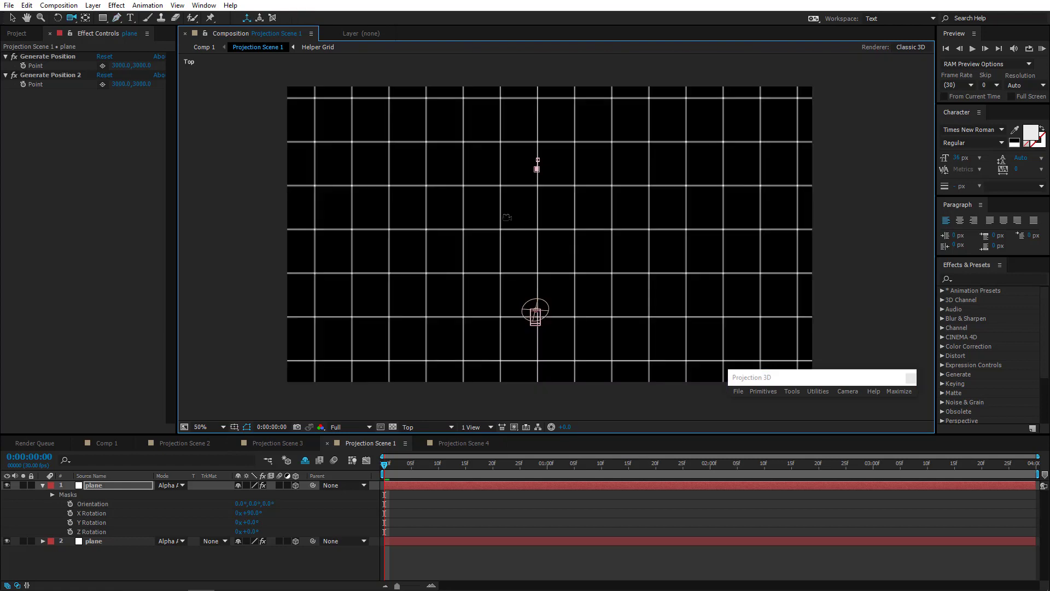
{"action": "left_click", "coordinate": [15, 19]}
{"action": "key", "text": "period"}
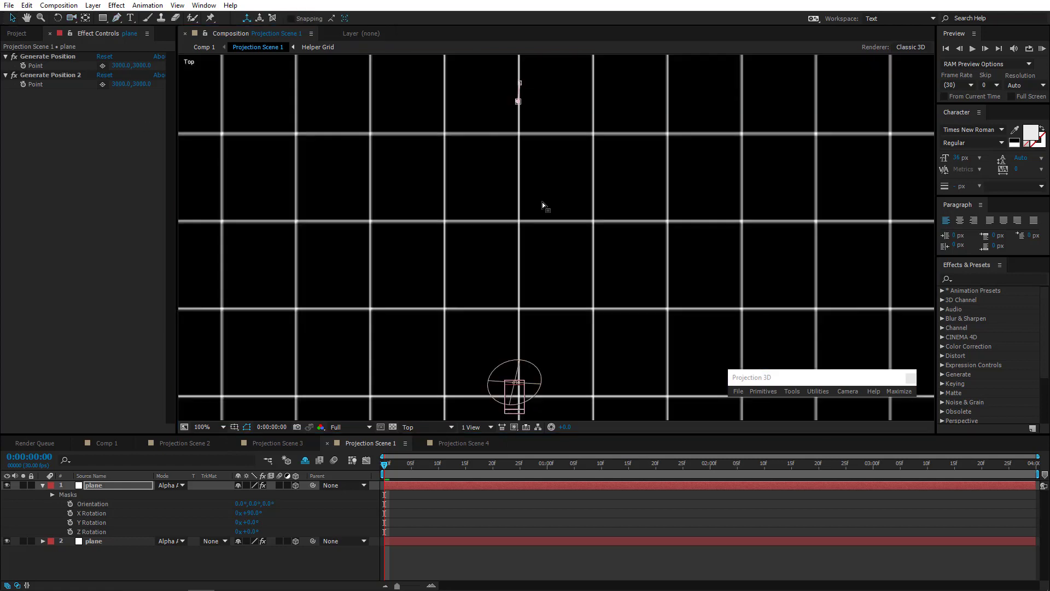
{"action": "left_click_drag", "start_coordinate": [533, 217], "coordinate": [554, 331]}
{"action": "scroll", "coordinate": [548, 277], "scroll_direction": "up", "scroll_amount": 2}
{"action": "left_click_drag", "start_coordinate": [521, 257], "coordinate": [581, 352]}
{"action": "scroll", "coordinate": [602, 340], "scroll_direction": "up", "scroll_amount": 2}
{"action": "left_click", "coordinate": [616, 332]}
{"action": "left_click_drag", "start_coordinate": [532, 284], "coordinate": [533, 283]}
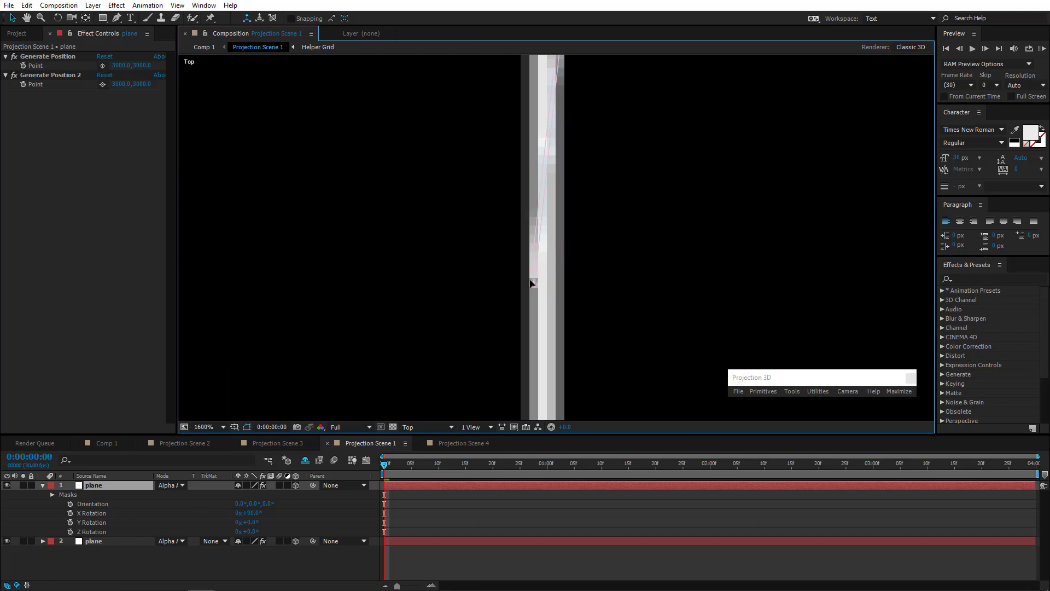
{"action": "key", "text": "Return"}
{"action": "left_click", "coordinate": [7, 485]}
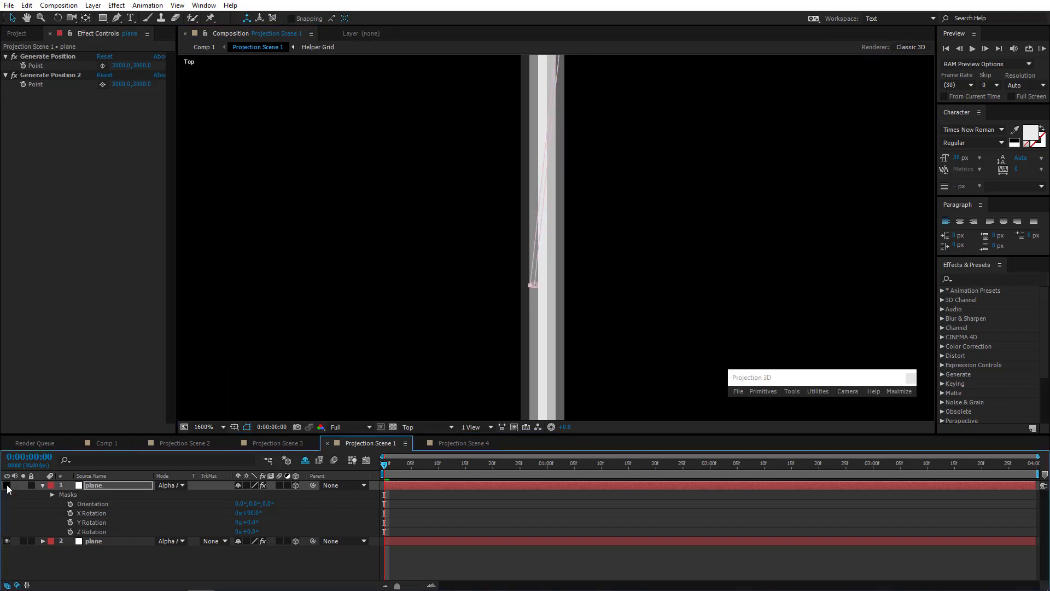
Create a polygon with Surface Modeler from the two end vertices of the cable mask, using the Along the polygon option.
{"action": "left_click", "coordinate": [792, 391]}
{"action": "left_click", "coordinate": [810, 438]}
{"action": "left_click_drag", "start_coordinate": [477, 208], "coordinate": [92, 210]}
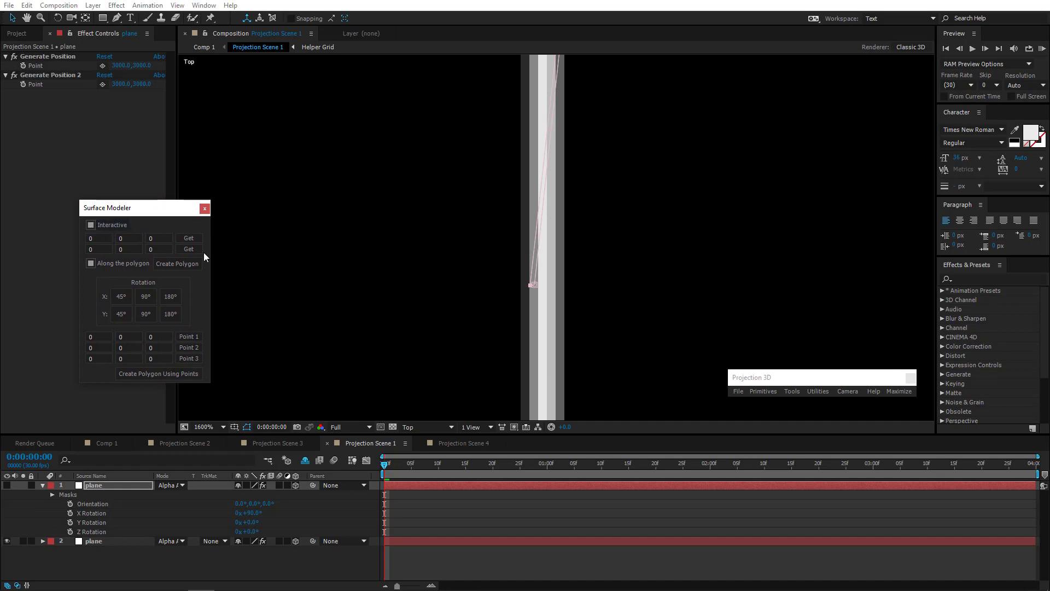
{"action": "left_click", "coordinate": [531, 287]}
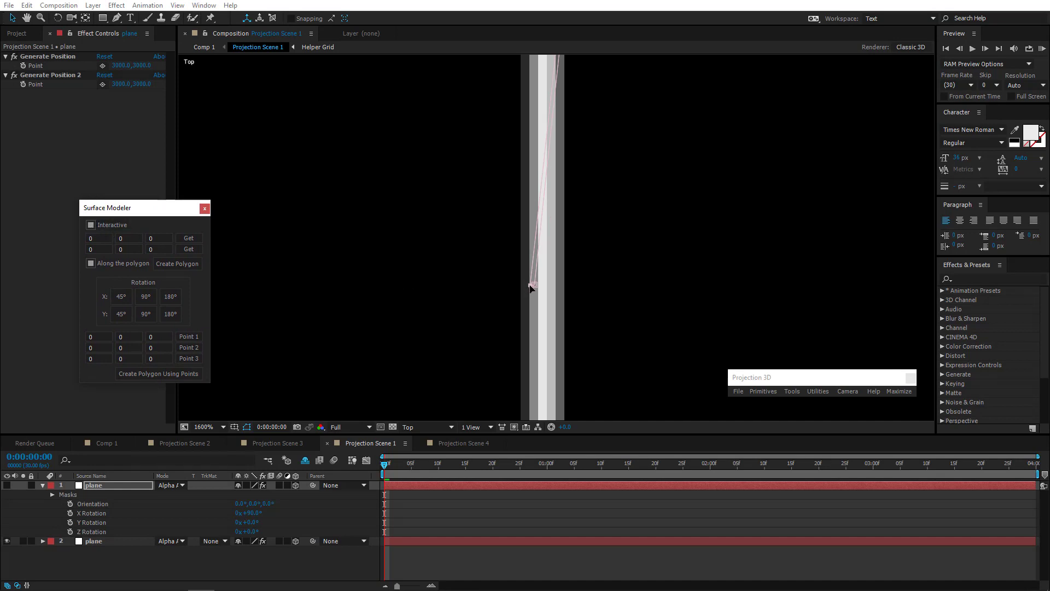
{"action": "left_click", "coordinate": [193, 237]}
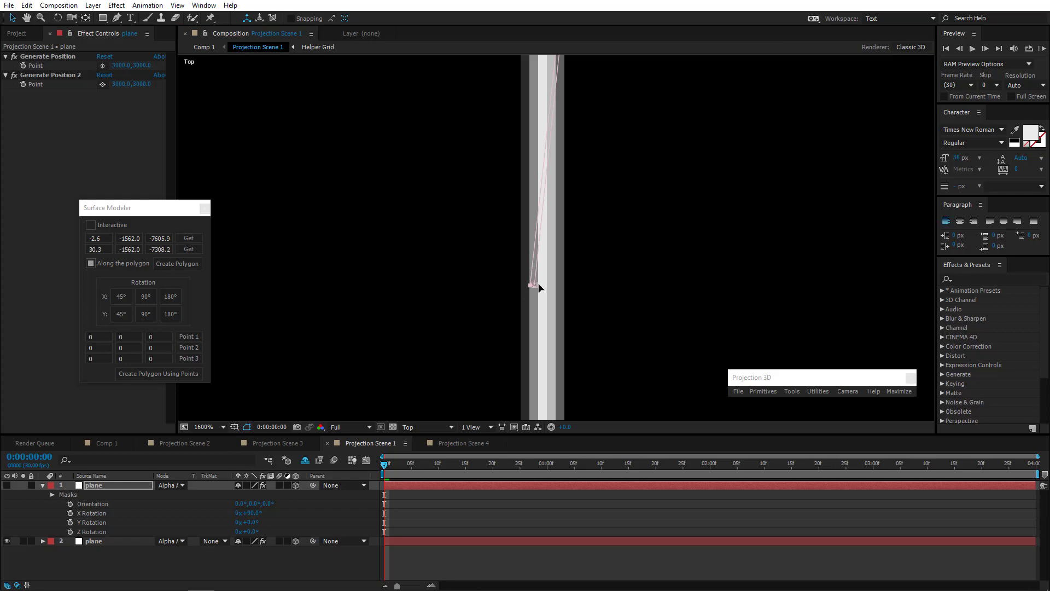
{"action": "left_click", "coordinate": [535, 285]}
{"action": "left_click", "coordinate": [192, 249]}
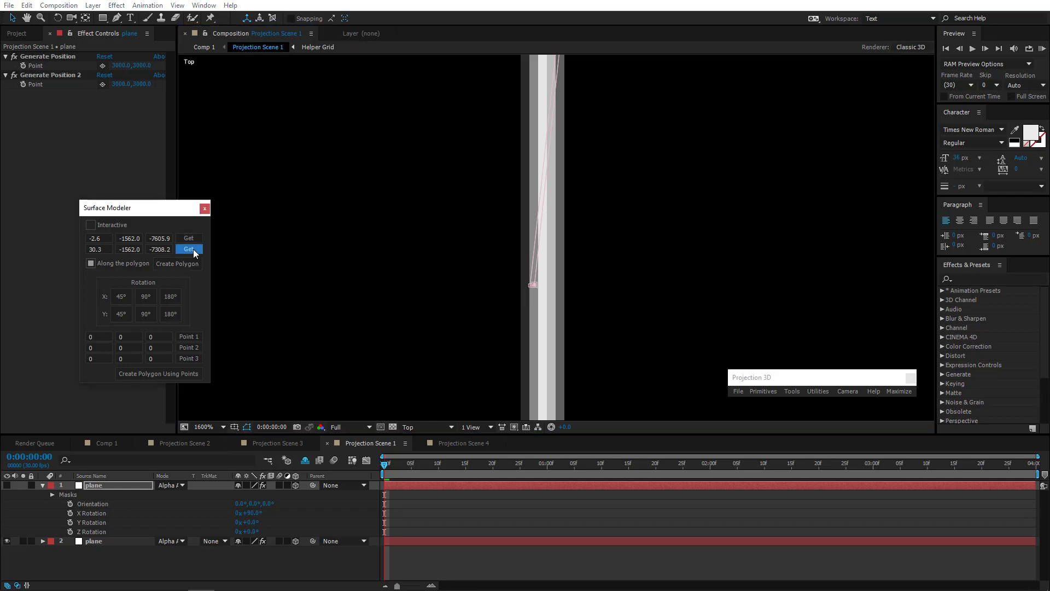
{"action": "left_click", "coordinate": [190, 266]}
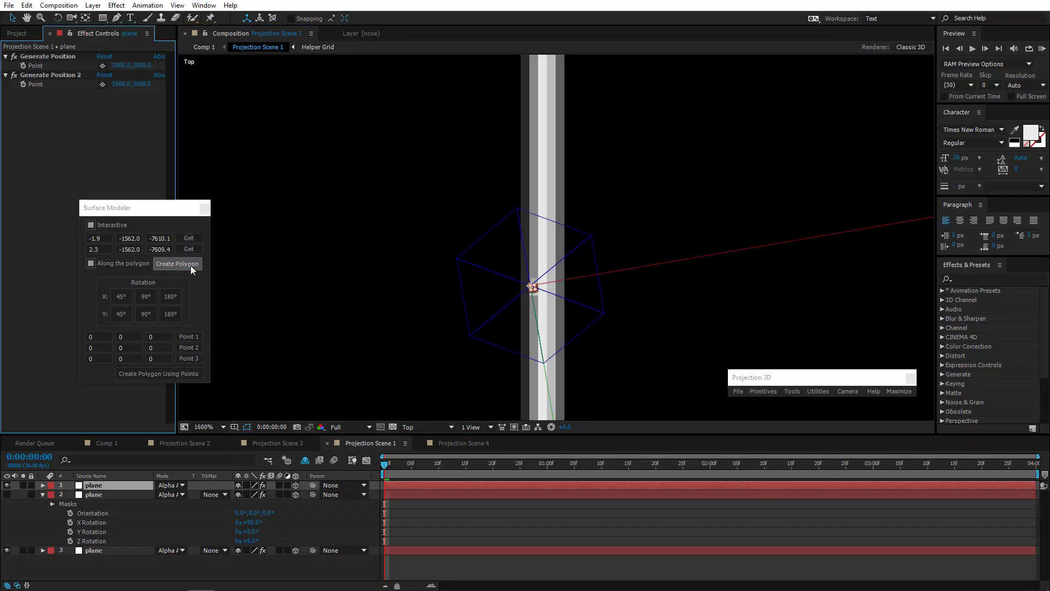
Hide the new plane and pull its near-end vertices outward in the Top view to stretch it along the cable.
{"action": "left_click", "coordinate": [7, 485]}
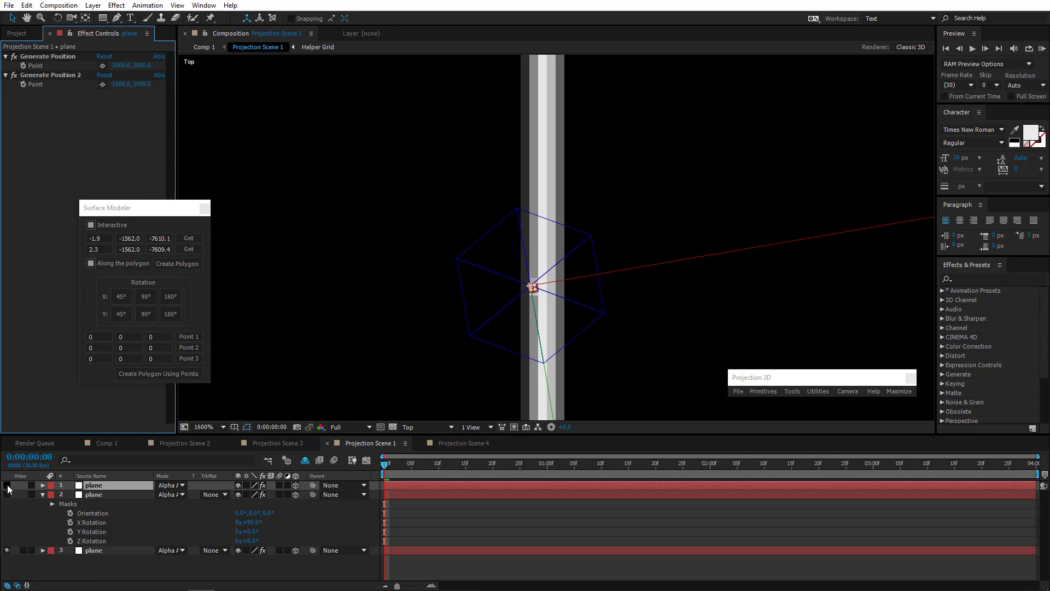
{"action": "left_click_drag", "start_coordinate": [530, 292], "coordinate": [514, 386]}
{"action": "mouse_move", "coordinate": [535, 292]}
{"action": "left_mouse_down"}
{"action": "mouse_move", "coordinate": [515, 392]}
{"action": "mouse_move", "coordinate": [540, 409]}
{"action": "left_mouse_up"}
{"action": "scroll", "coordinate": [542, 408], "scroll_direction": "down", "scroll_amount": 2}
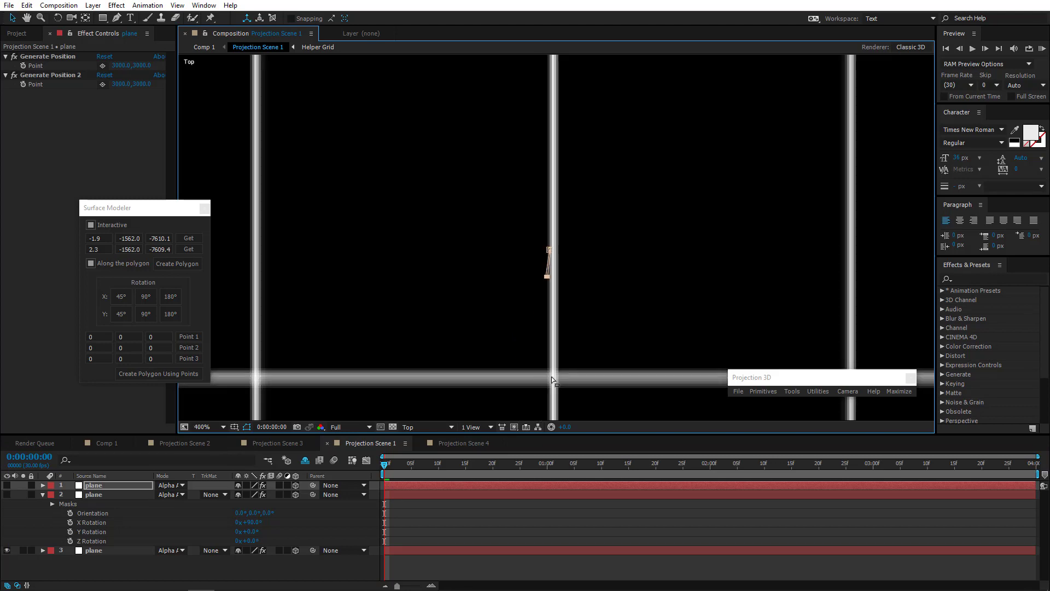
{"action": "left_click_drag", "start_coordinate": [547, 277], "coordinate": [543, 325]}
Show the new plane in the Active Camera view and rotate its orientation to follow the slope of the cable.
{"action": "left_click", "coordinate": [430, 427]}
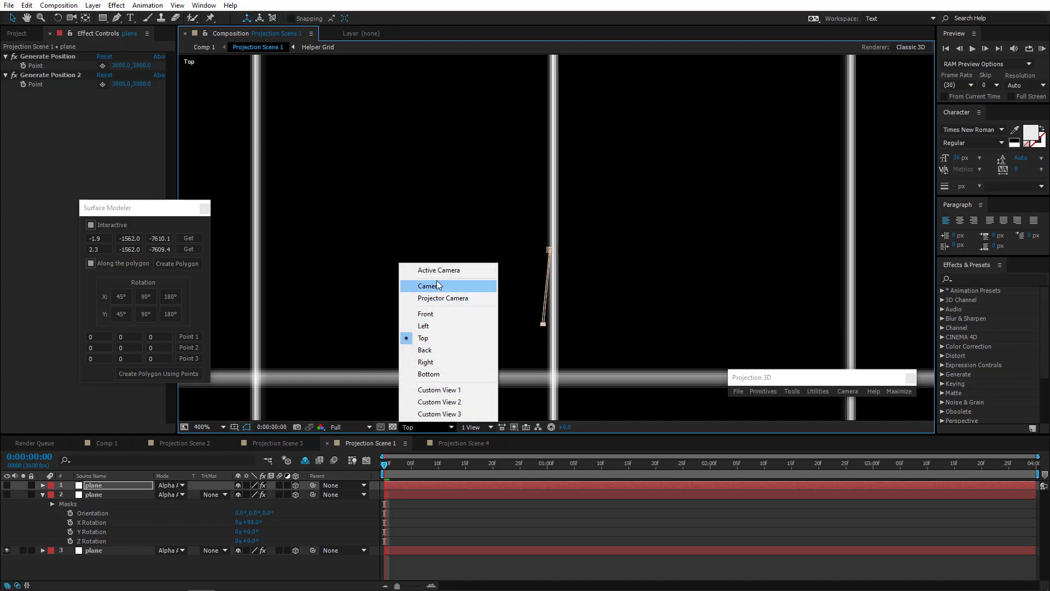
{"action": "left_click", "coordinate": [435, 270]}
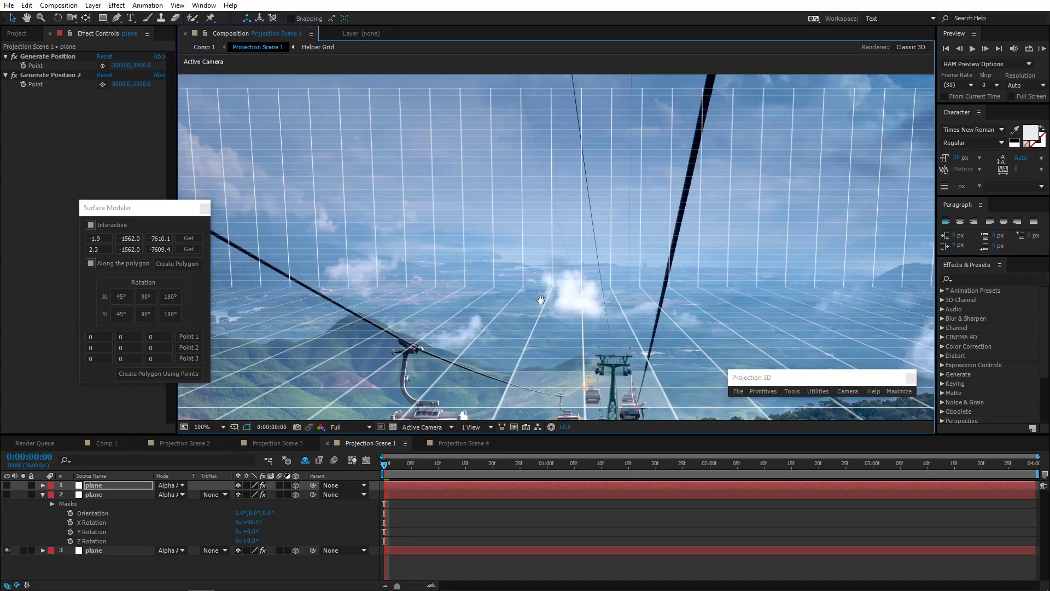
{"action": "scroll", "coordinate": [499, 250], "scroll_direction": "up", "scroll_amount": 2}
{"action": "left_click_drag", "start_coordinate": [540, 299], "coordinate": [485, 235]}
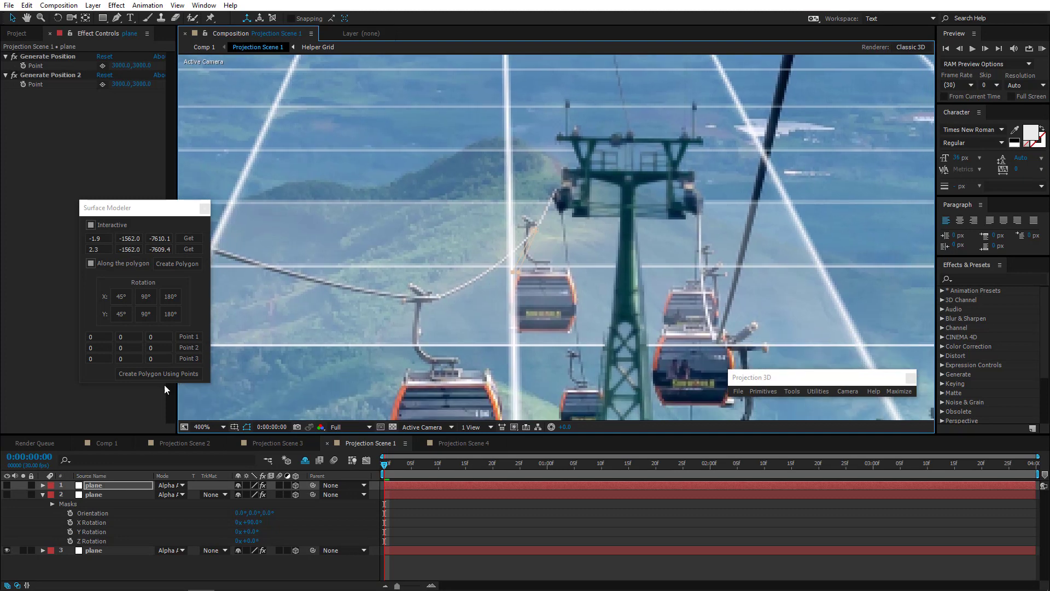
{"action": "left_click", "coordinate": [57, 18]}
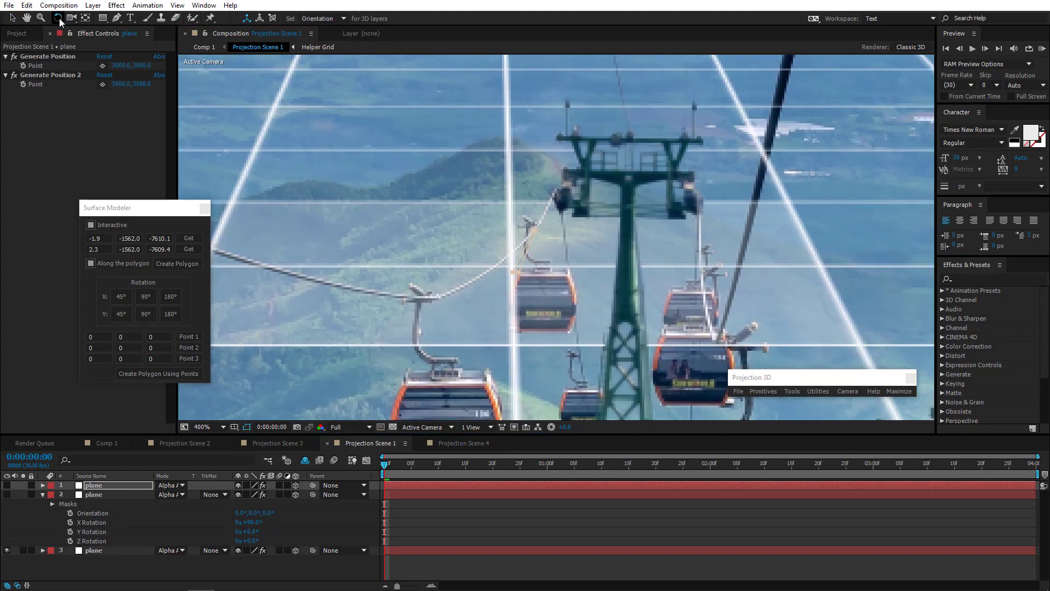
{"action": "left_click", "coordinate": [7, 487]}
{"action": "key", "text": "period"}
{"action": "left_click", "coordinate": [112, 486]}
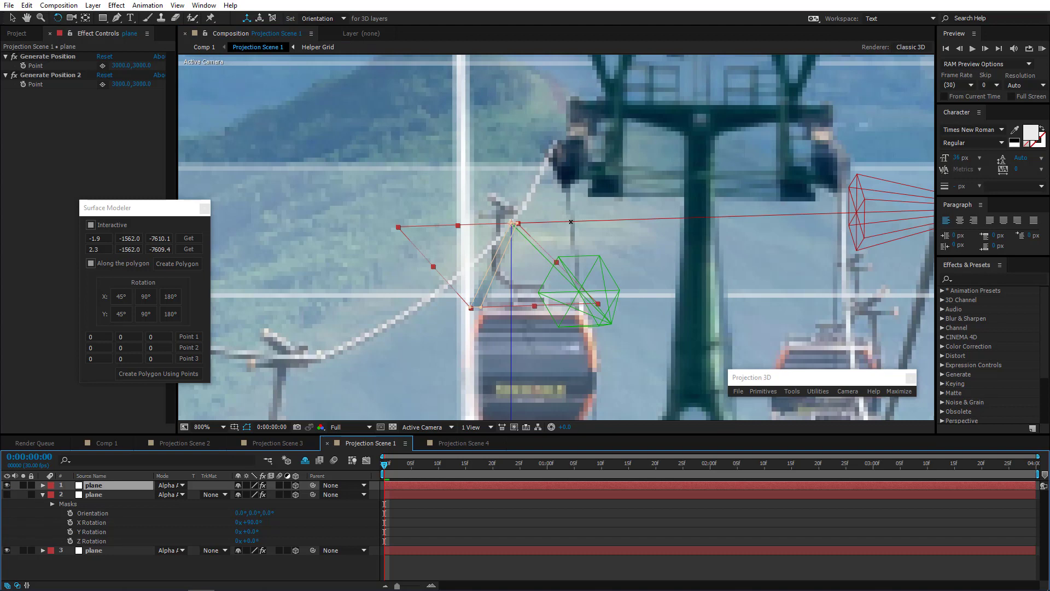
{"action": "left_click_drag", "start_coordinate": [571, 221], "coordinate": [581, 198]}
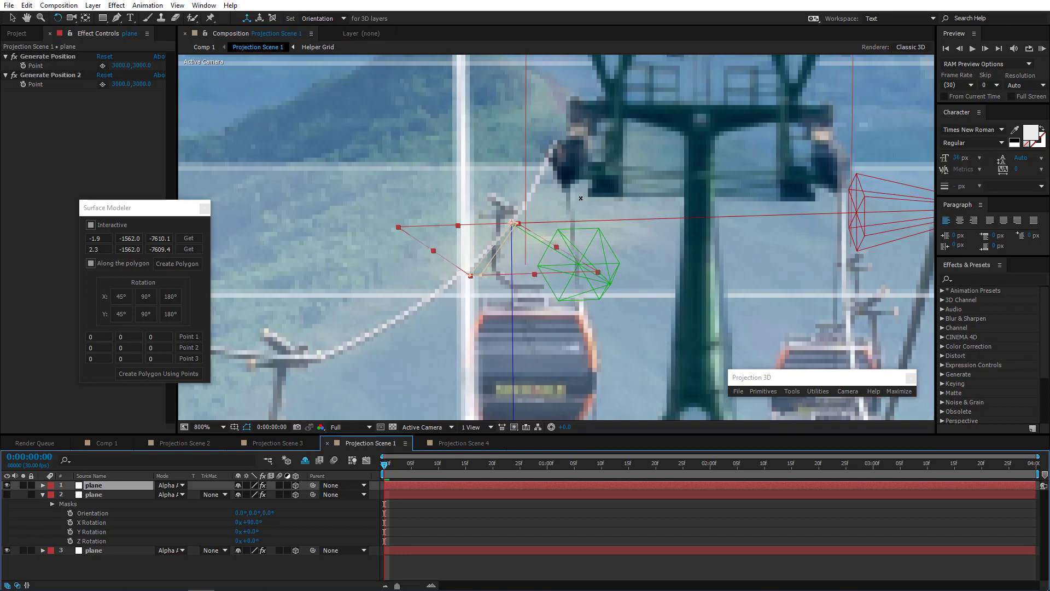
{"action": "key", "text": "comma"}
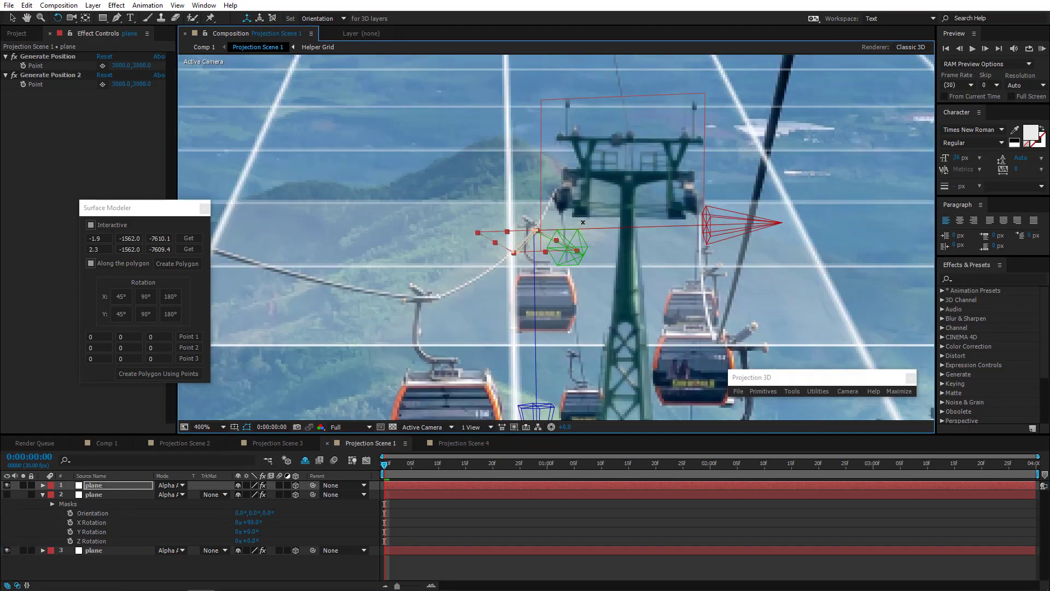
Show the first cable section's masked plane again and select the newly created plane.
{"action": "left_click", "coordinate": [96, 495]}
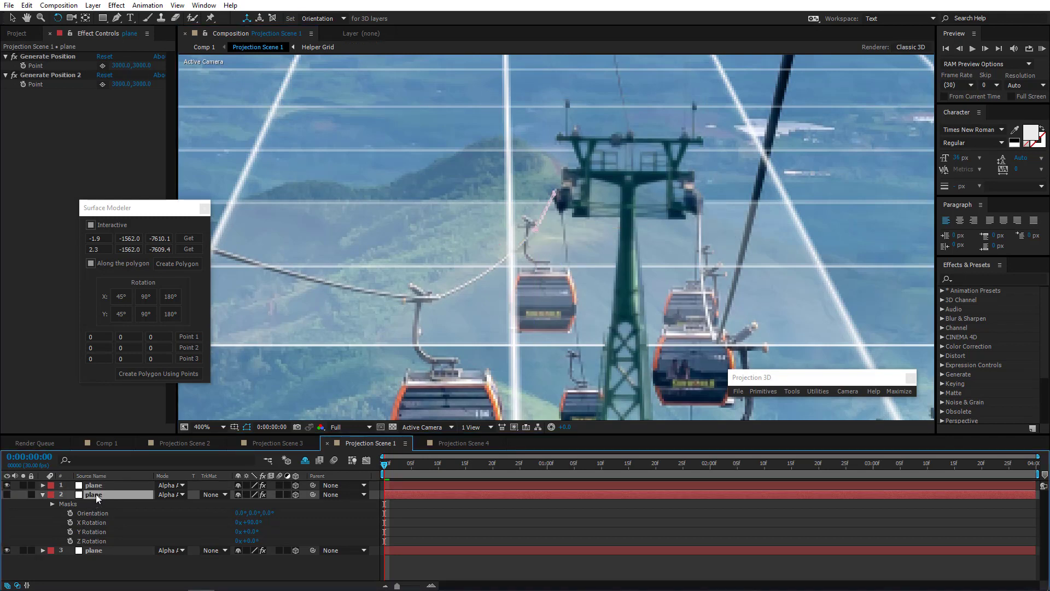
{"action": "left_click", "coordinate": [5, 494]}
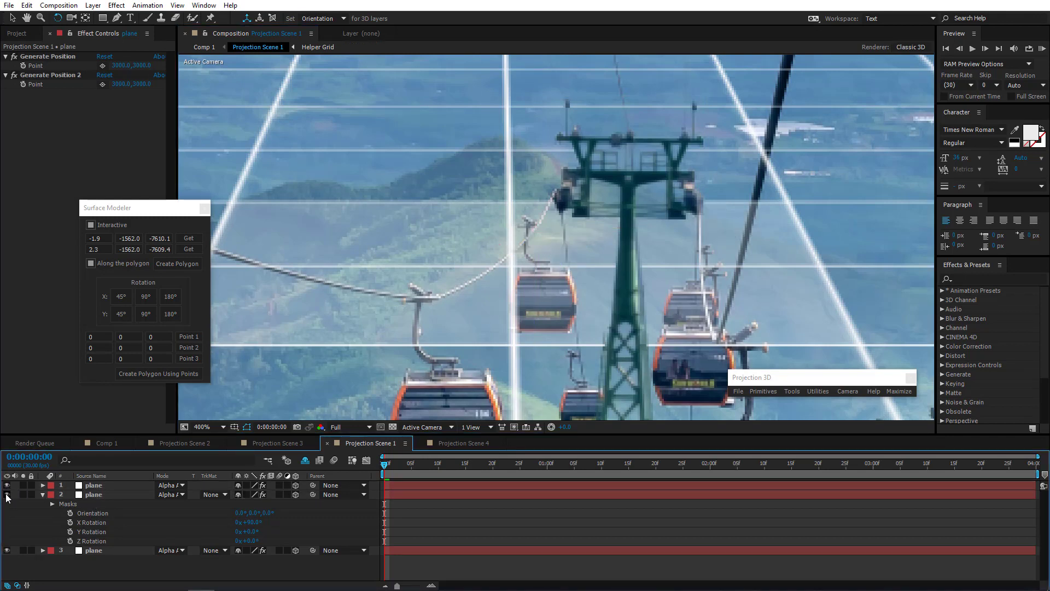
{"action": "left_click", "coordinate": [90, 496]}
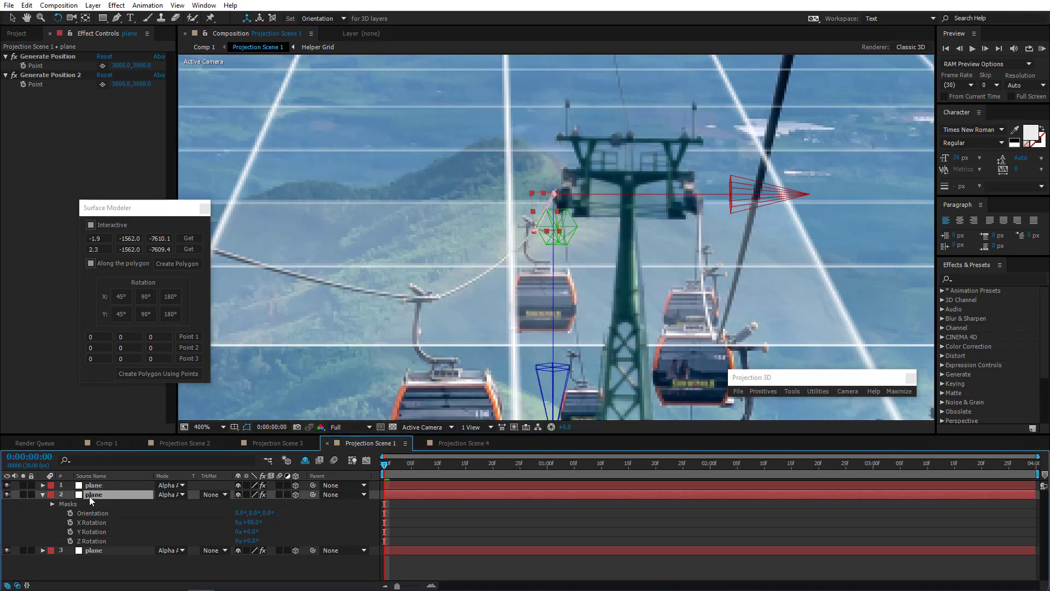
{"action": "left_click", "coordinate": [104, 485]}
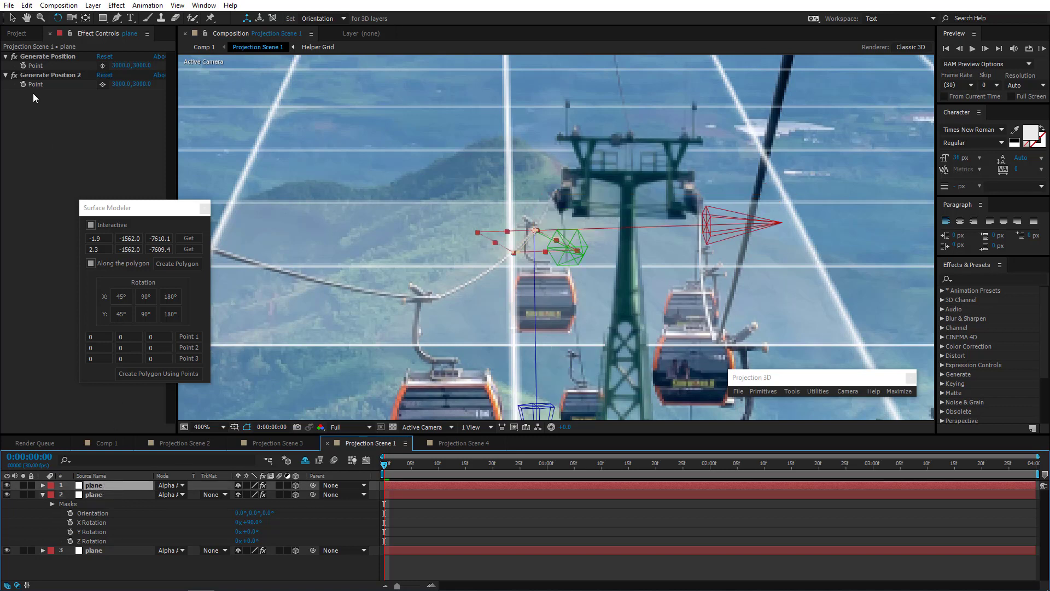
Hide the new plane and move its near-end mask vertices along the cable to the next cable car's hanger.
{"action": "left_click", "coordinate": [12, 18]}
{"action": "left_click", "coordinate": [6, 484]}
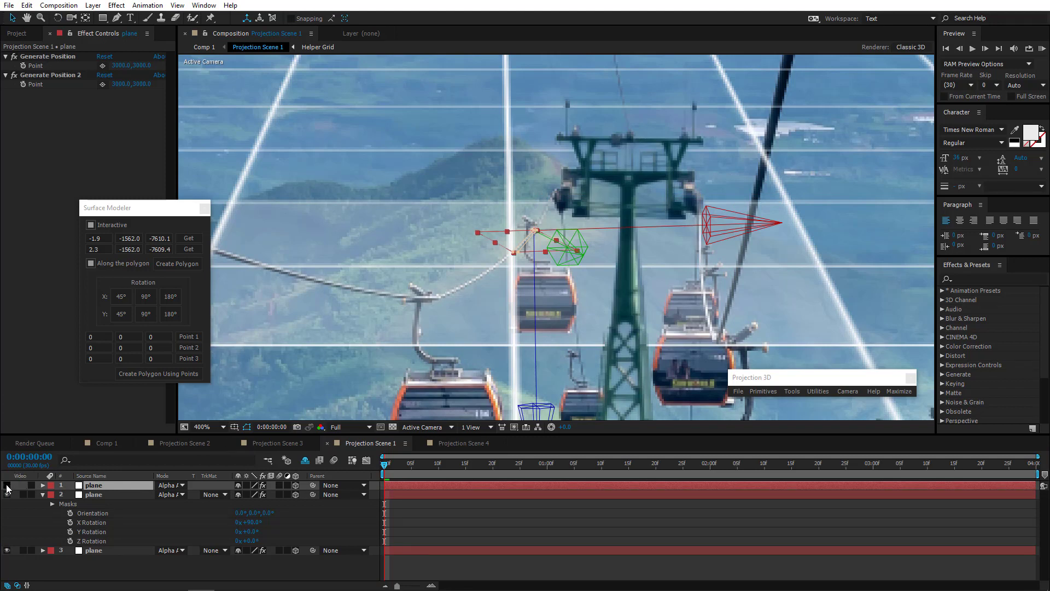
{"action": "left_click_drag", "start_coordinate": [512, 252], "coordinate": [429, 299]}
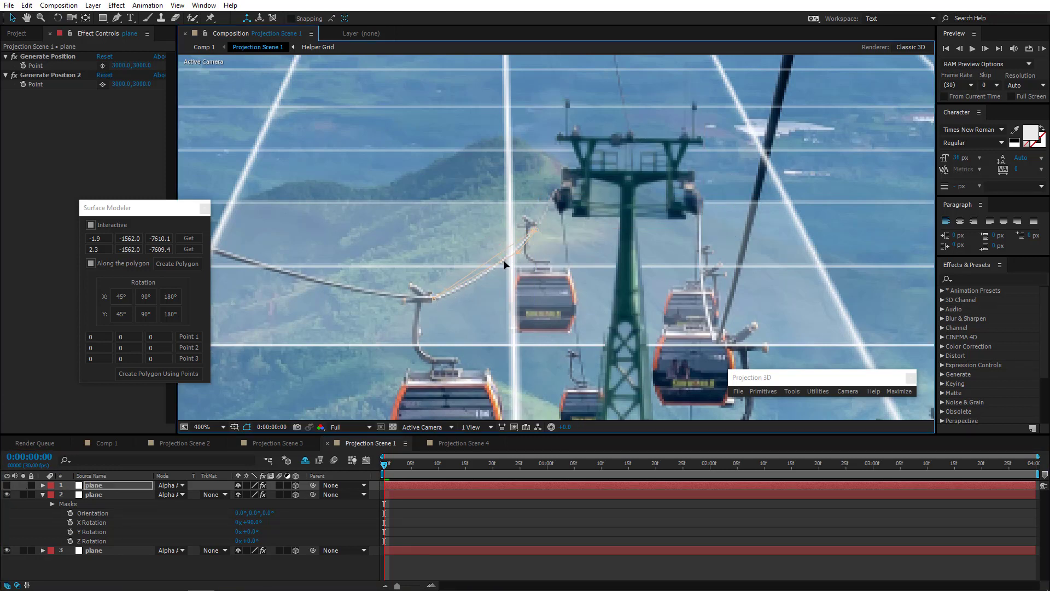
{"action": "scroll", "coordinate": [440, 303], "scroll_direction": "up", "scroll_amount": 3}
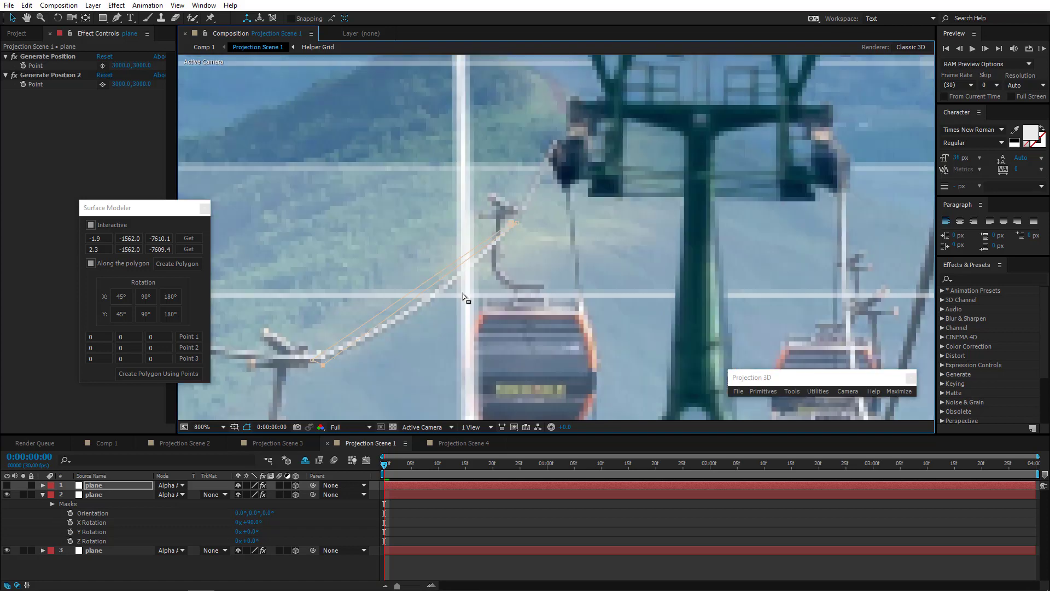
Add mask vertices along the second cable section with the Pen tool and shift them to match the cable's curve.
{"action": "left_click", "coordinate": [116, 19]}
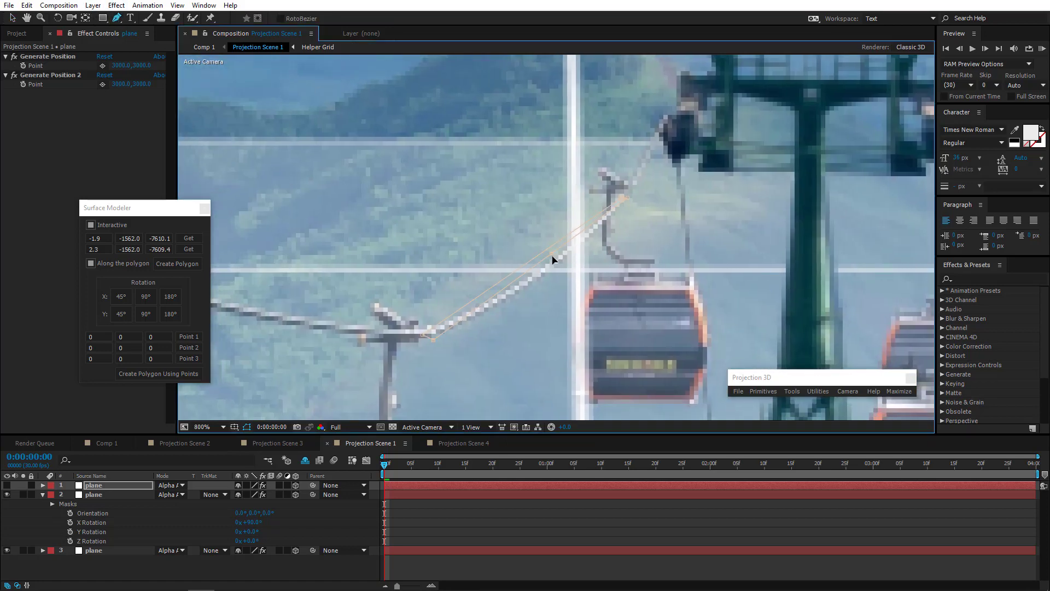
{"action": "left_click_drag", "start_coordinate": [553, 259], "coordinate": [557, 266]}
{"action": "left_click_drag", "start_coordinate": [495, 303], "coordinate": [498, 304]}
{"action": "left_click_drag", "start_coordinate": [562, 243], "coordinate": [560, 267]}
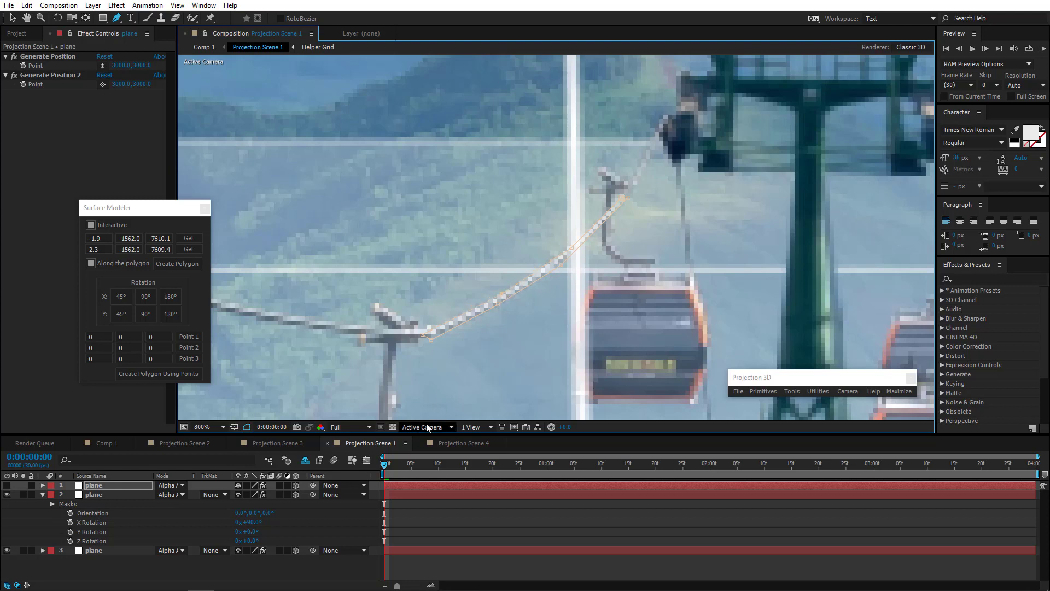
Examine the second cable section's mask outline and its near end from the Top view.
{"action": "left_click", "coordinate": [429, 426]}
{"action": "left_click", "coordinate": [440, 337]}
{"action": "scroll", "coordinate": [489, 287], "scroll_direction": "down", "scroll_amount": 4}
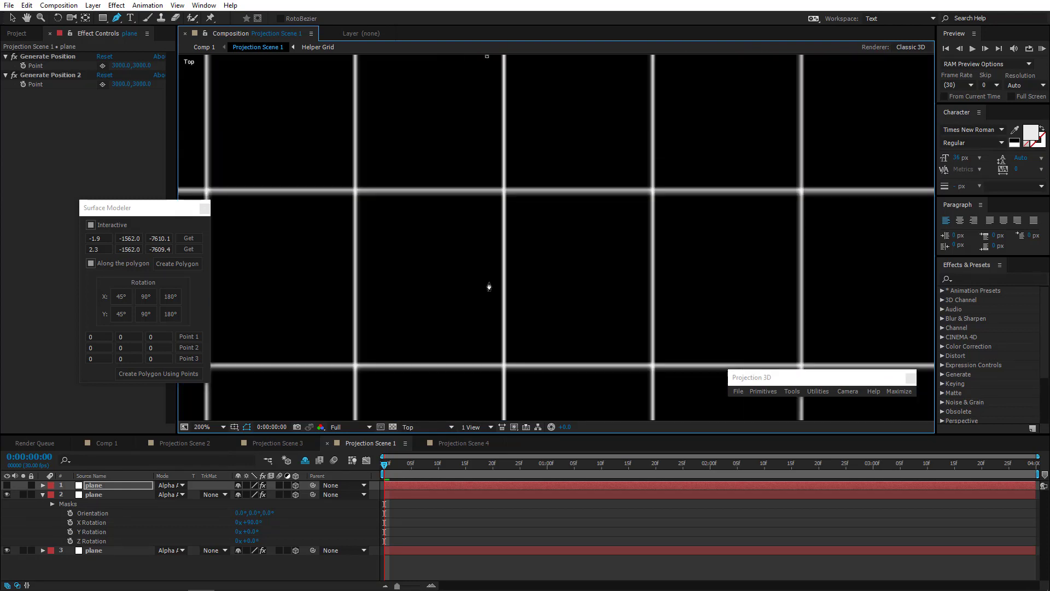
{"action": "scroll", "coordinate": [509, 213], "scroll_direction": "up", "scroll_amount": 1}
{"action": "left_click_drag", "start_coordinate": [487, 208], "coordinate": [513, 277]}
{"action": "scroll", "coordinate": [500, 341], "scroll_direction": "up", "scroll_amount": 5}
Compare the two cable planes' positions in the Left view by selecting each layer, ending on the second cable section's plane.
{"action": "left_click", "coordinate": [427, 428]}
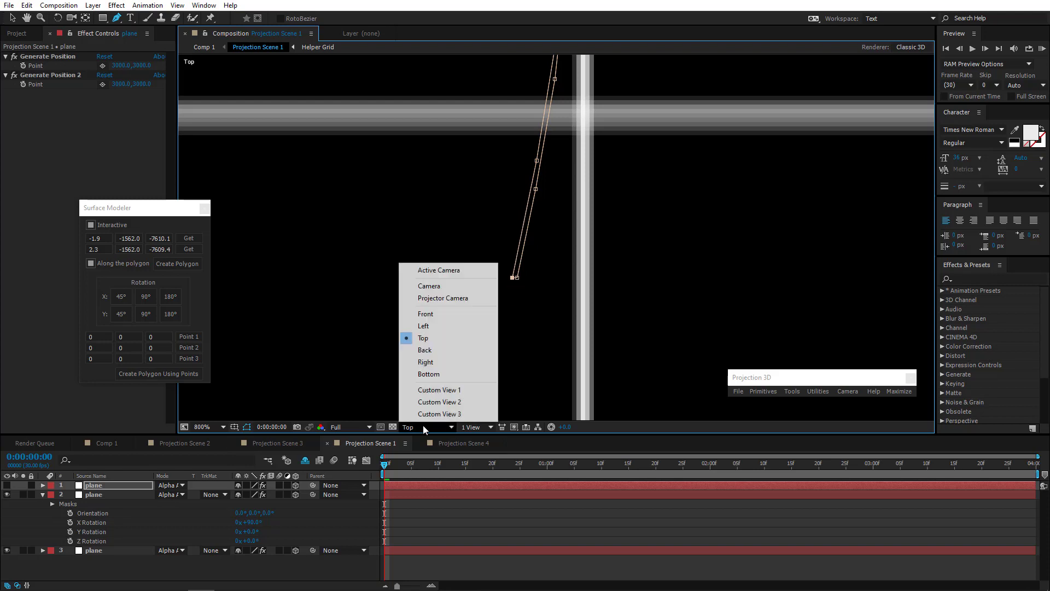
{"action": "left_click", "coordinate": [435, 327]}
{"action": "scroll", "coordinate": [474, 279], "scroll_direction": "down", "scroll_amount": 3}
{"action": "key", "text": "c"}
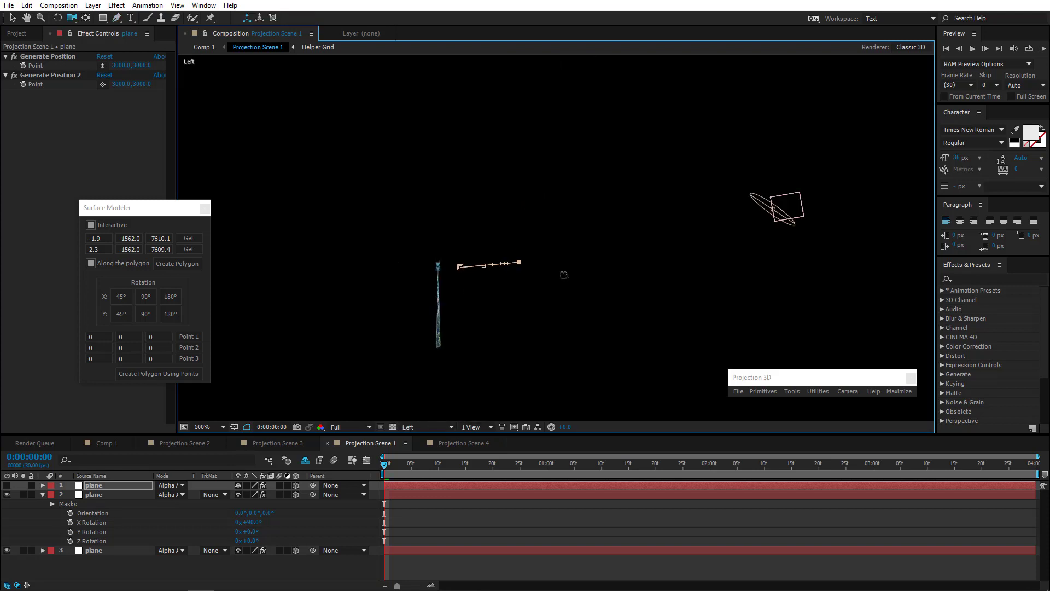
{"action": "left_click", "coordinate": [12, 18]}
{"action": "left_click", "coordinate": [101, 494]}
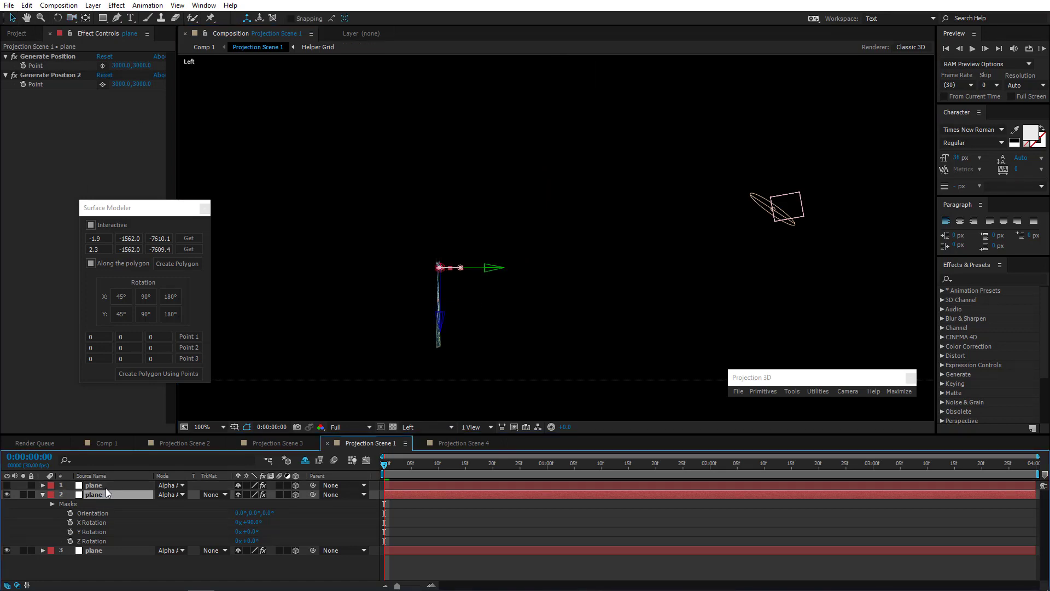
{"action": "left_click", "coordinate": [108, 488]}
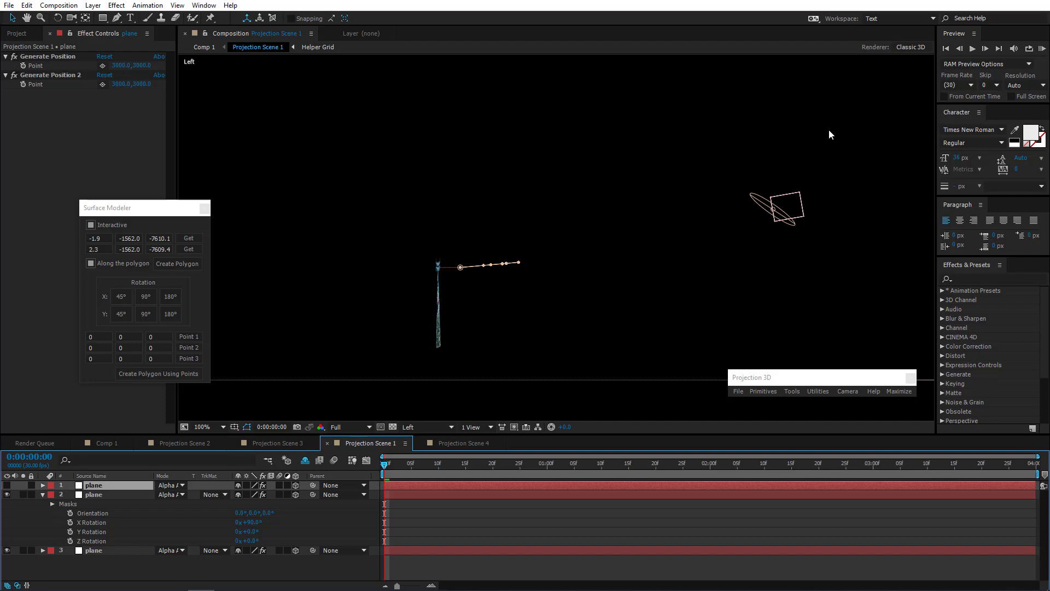
Check in the Active Camera view where the second cable section's mask meets the next cable car's hanger.
{"action": "left_click", "coordinate": [427, 427]}
{"action": "left_click", "coordinate": [464, 272]}
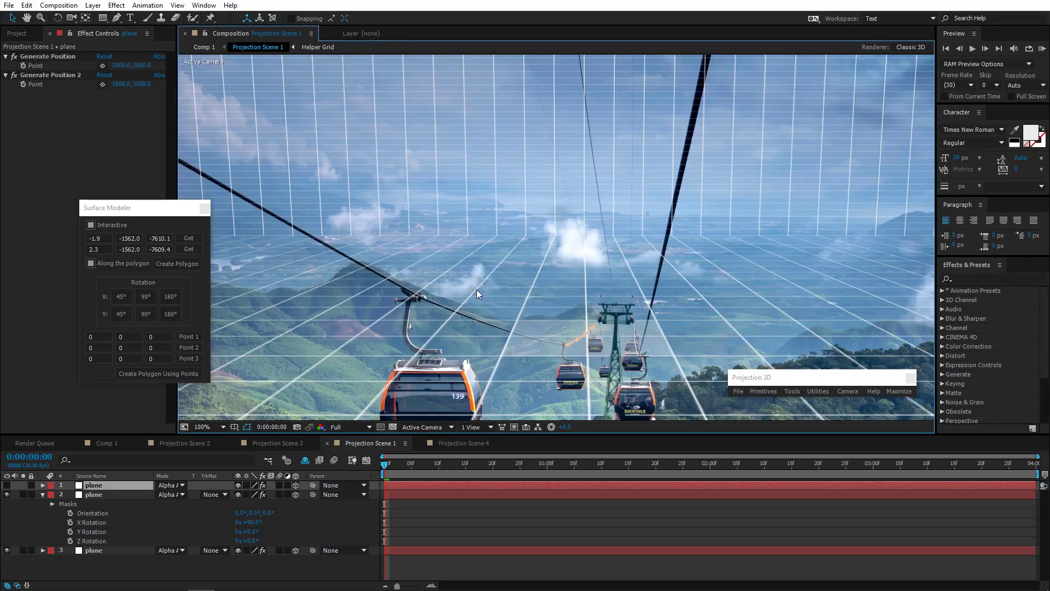
{"action": "left_click_drag", "start_coordinate": [470, 334], "coordinate": [461, 216]}
{"action": "scroll", "coordinate": [519, 268], "scroll_direction": "up", "scroll_amount": 2}
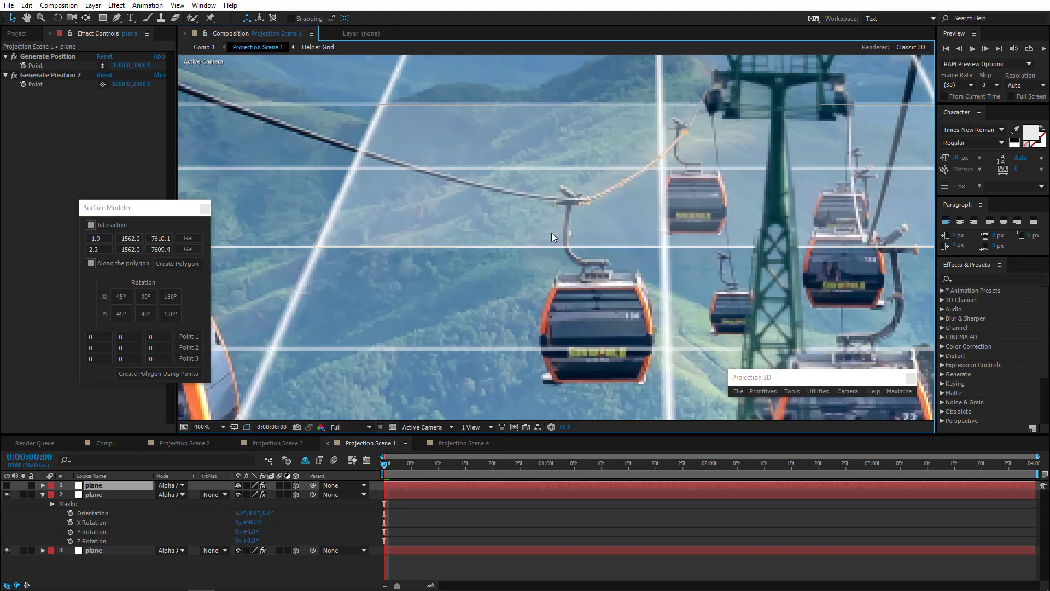
Show the near-end vertices of the second cable section's mask close up in the Top view.
{"action": "left_click", "coordinate": [421, 427]}
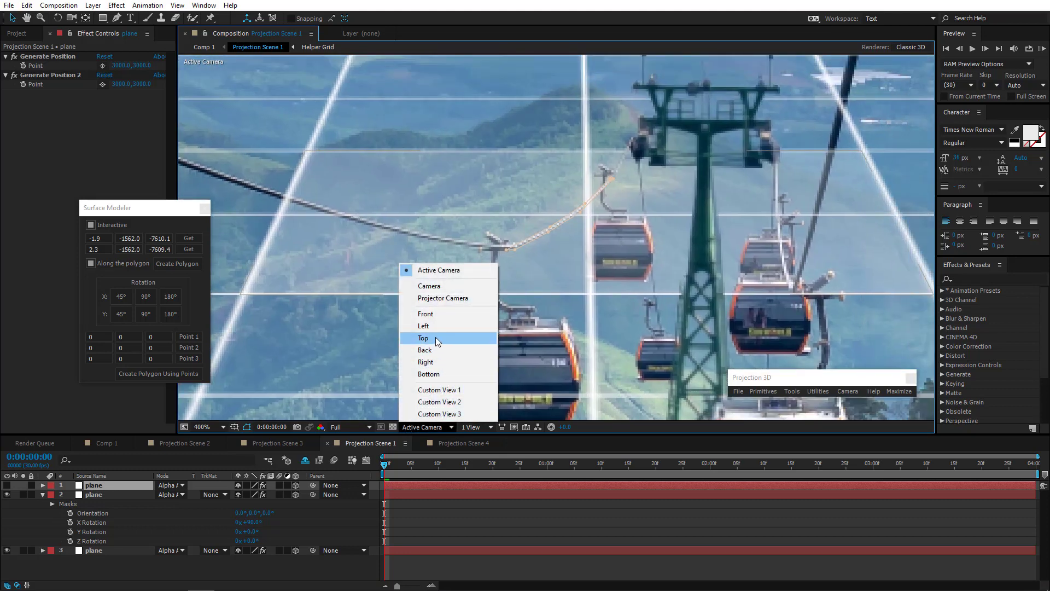
{"action": "left_click", "coordinate": [432, 338]}
{"action": "scroll", "coordinate": [498, 301], "scroll_direction": "up", "scroll_amount": 4}
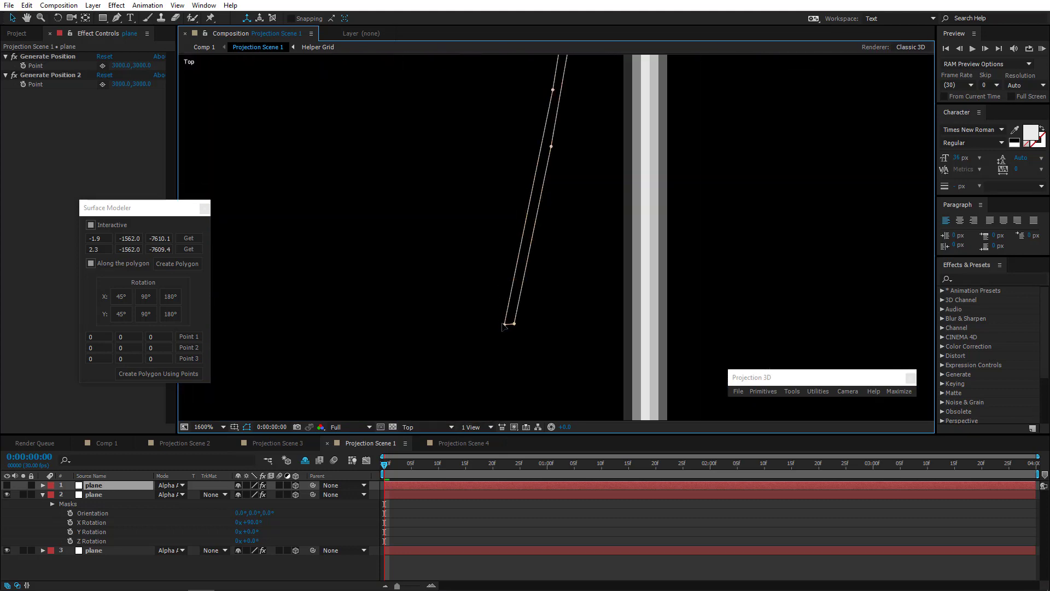
Create a connected polygon at the cable plane's lower end, using that edge's two vertices as its first and second points.
{"action": "left_click", "coordinate": [504, 323]}
{"action": "left_click", "coordinate": [189, 238]}
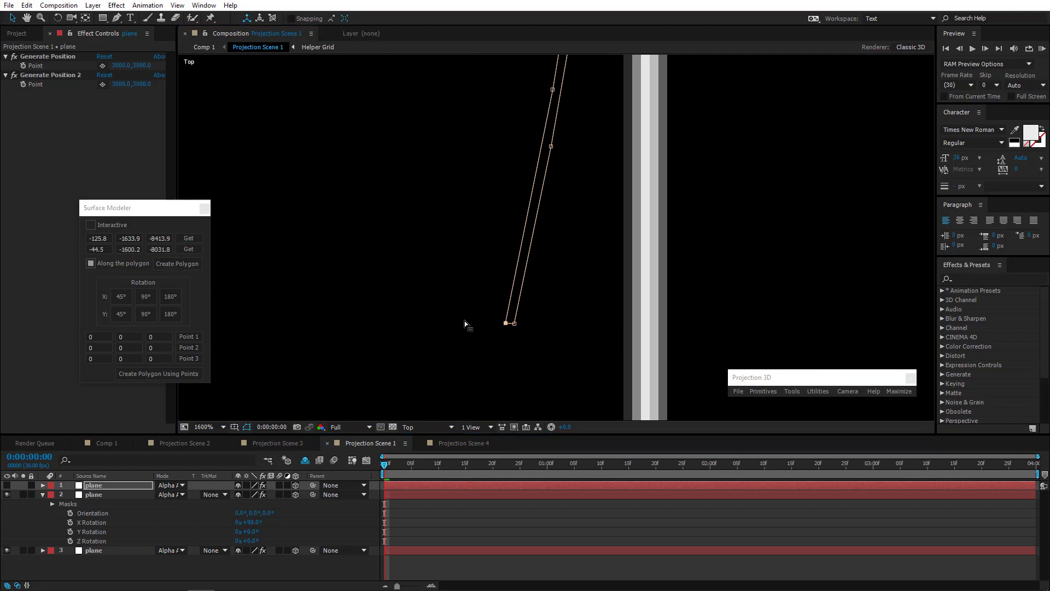
{"action": "left_click", "coordinate": [514, 323]}
{"action": "left_click", "coordinate": [192, 250]}
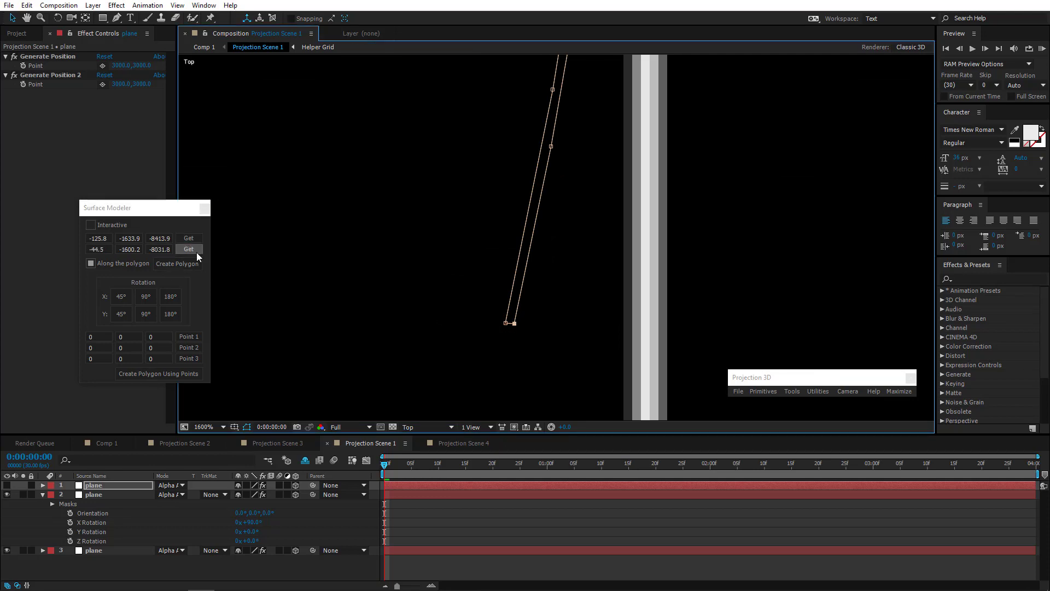
{"action": "left_click", "coordinate": [192, 266]}
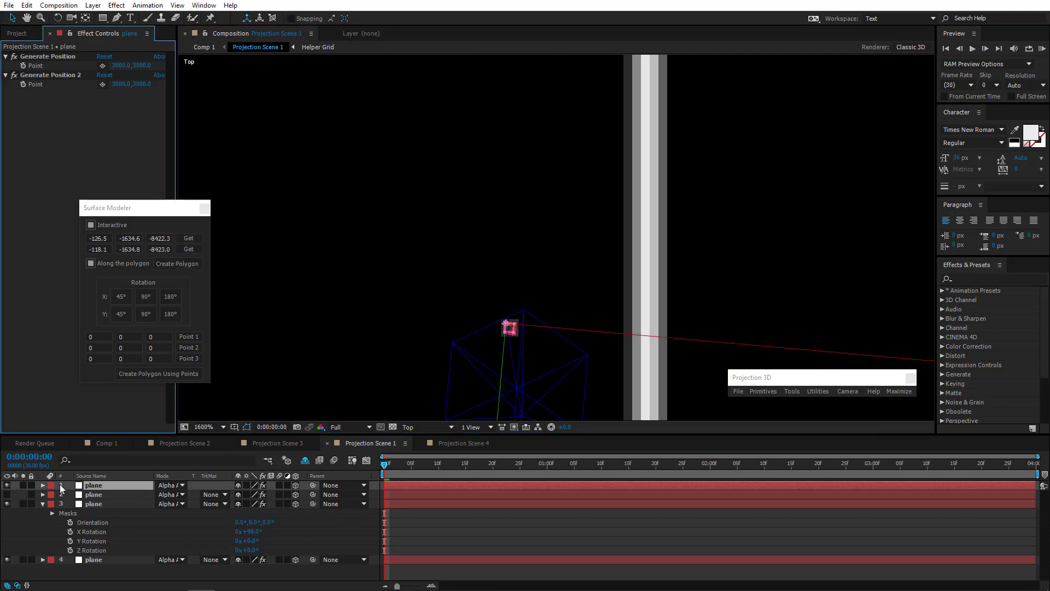
Show the previous plane, hide the new one, and stretch the new plane's far edge further along the cable in Top view.
{"action": "left_click", "coordinate": [7, 494]}
{"action": "left_click", "coordinate": [7, 485]}
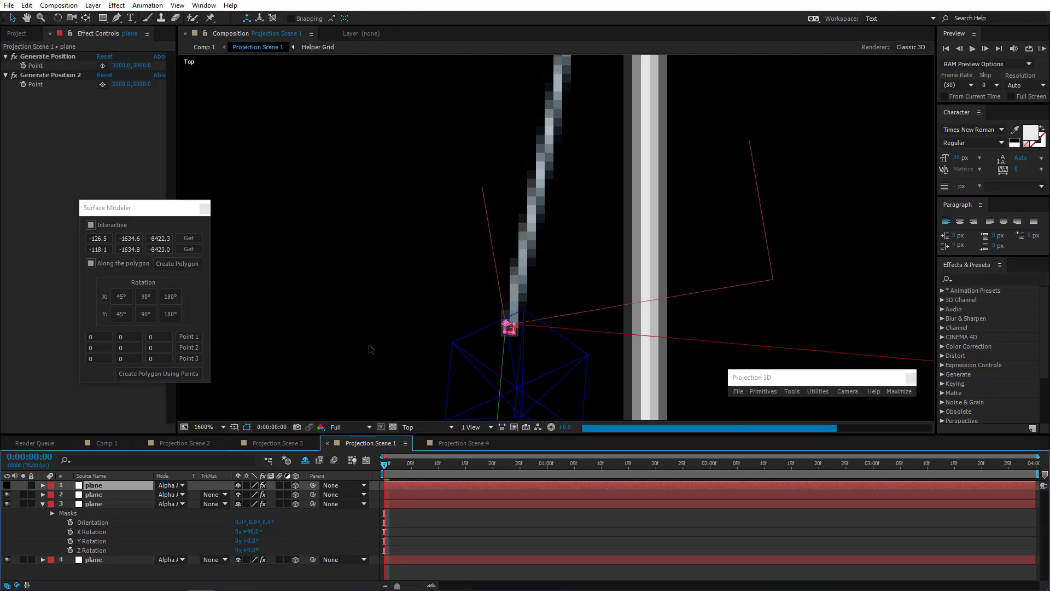
{"action": "left_click_drag", "start_coordinate": [392, 306], "coordinate": [393, 154]}
{"action": "key", "text": "Return"}
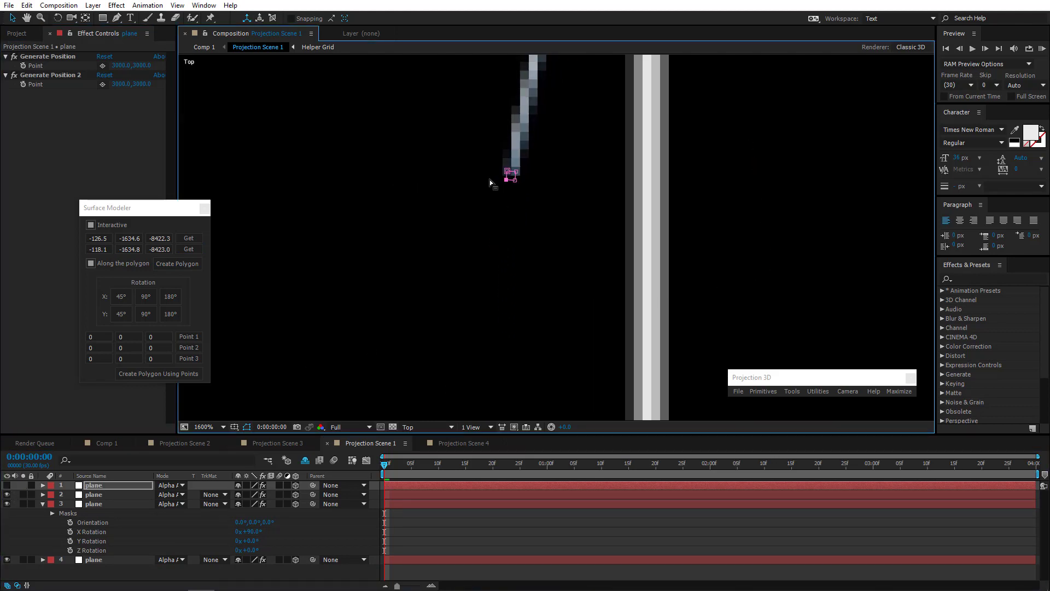
{"action": "left_click_drag", "start_coordinate": [514, 181], "coordinate": [457, 402]}
Show the new plane in the Active Camera view and rotate it around its X axis to align with the cable by the gondola hanger.
{"action": "left_click", "coordinate": [439, 429]}
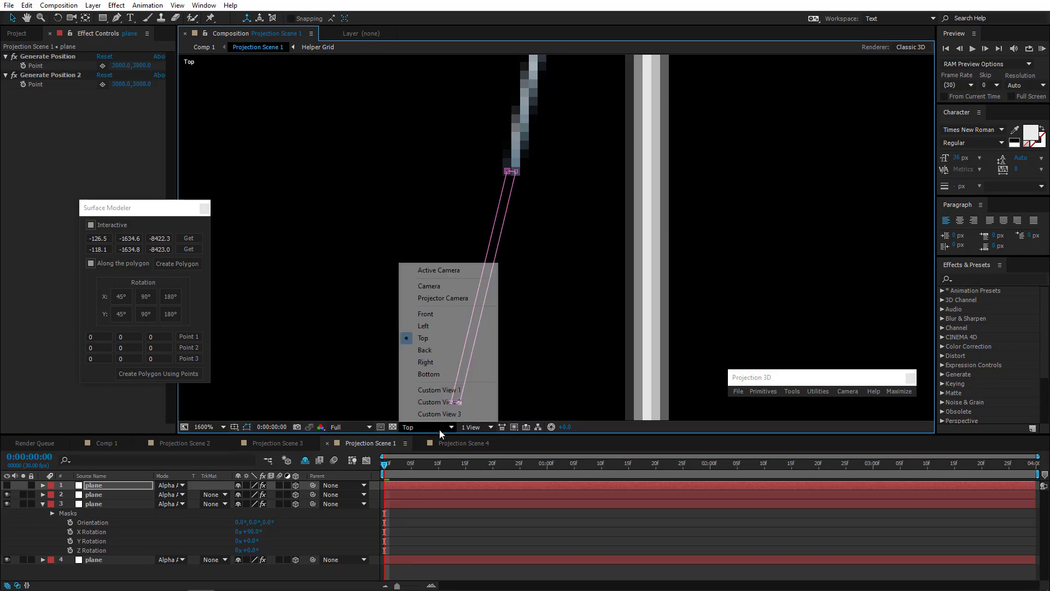
{"action": "left_click", "coordinate": [448, 271]}
{"action": "scroll", "coordinate": [459, 290], "scroll_direction": "down", "scroll_amount": 6}
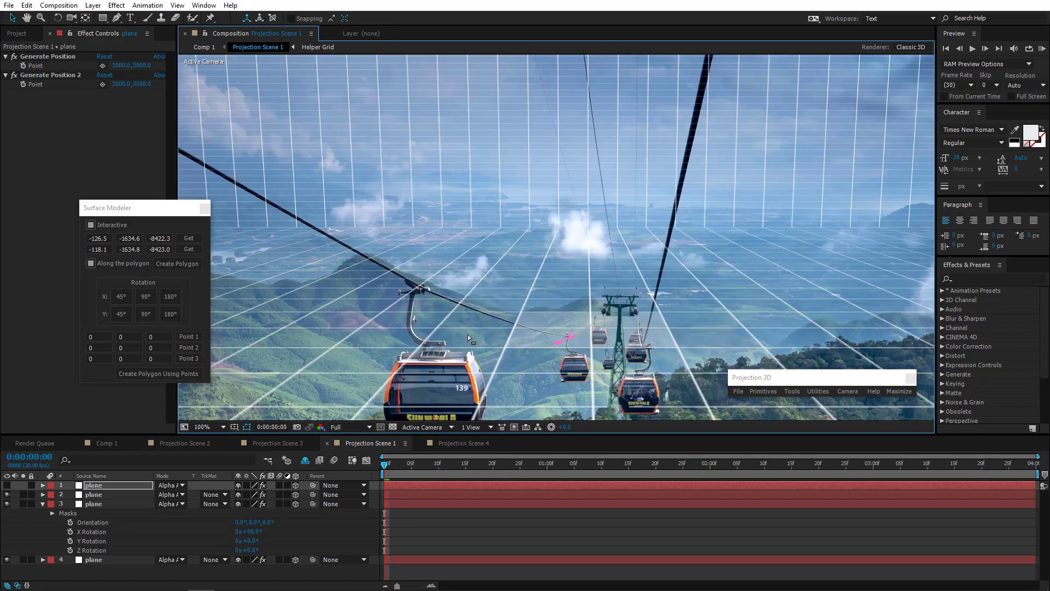
{"action": "scroll", "coordinate": [476, 301], "scroll_direction": "up", "scroll_amount": 4}
{"action": "left_click_drag", "start_coordinate": [474, 282], "coordinate": [545, 252]}
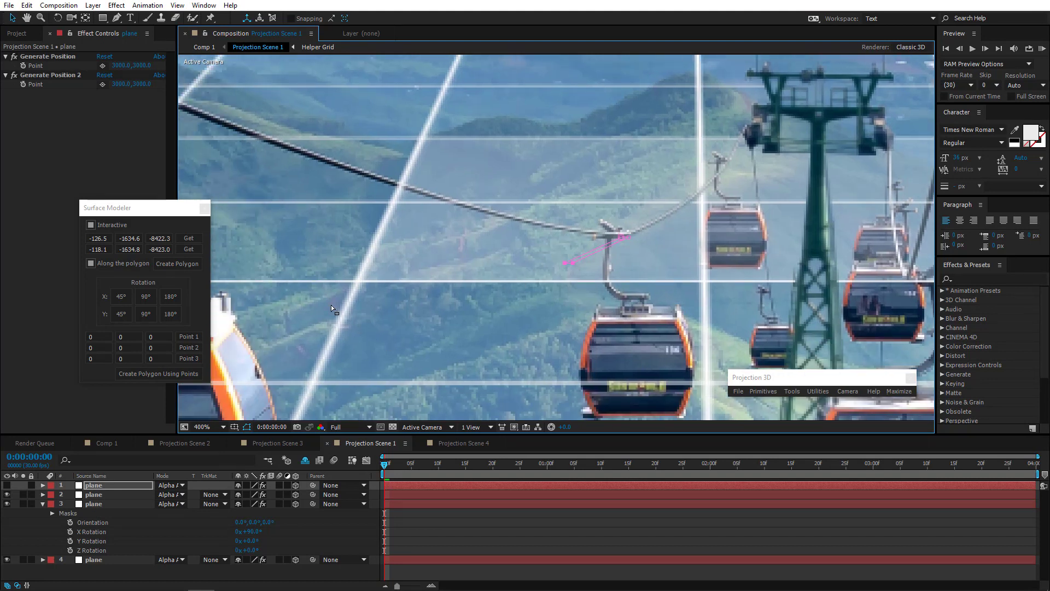
{"action": "left_click", "coordinate": [58, 20]}
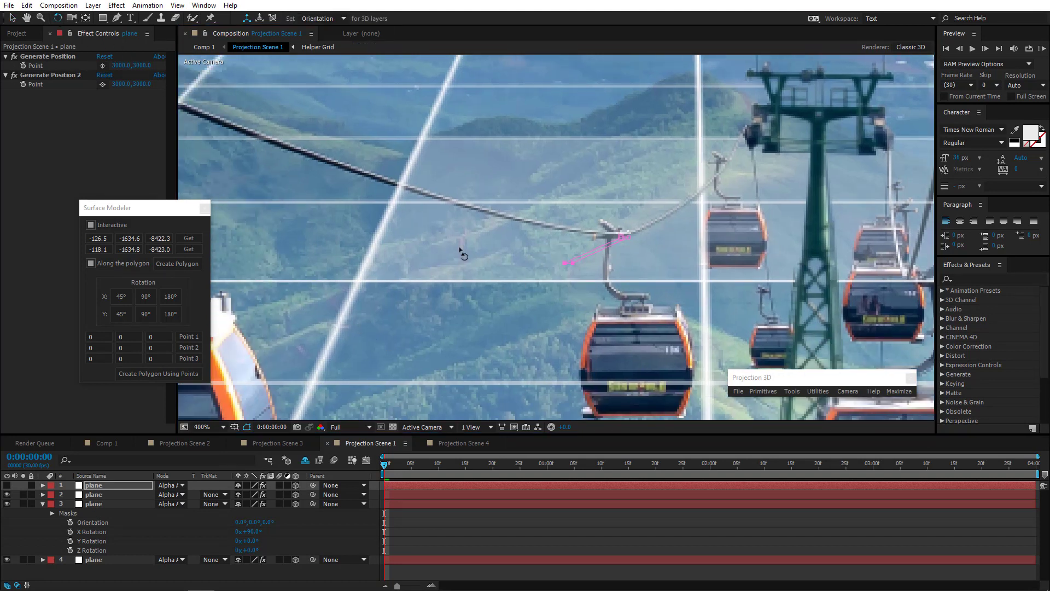
{"action": "left_click", "coordinate": [113, 485]}
{"action": "left_click", "coordinate": [6, 485]}
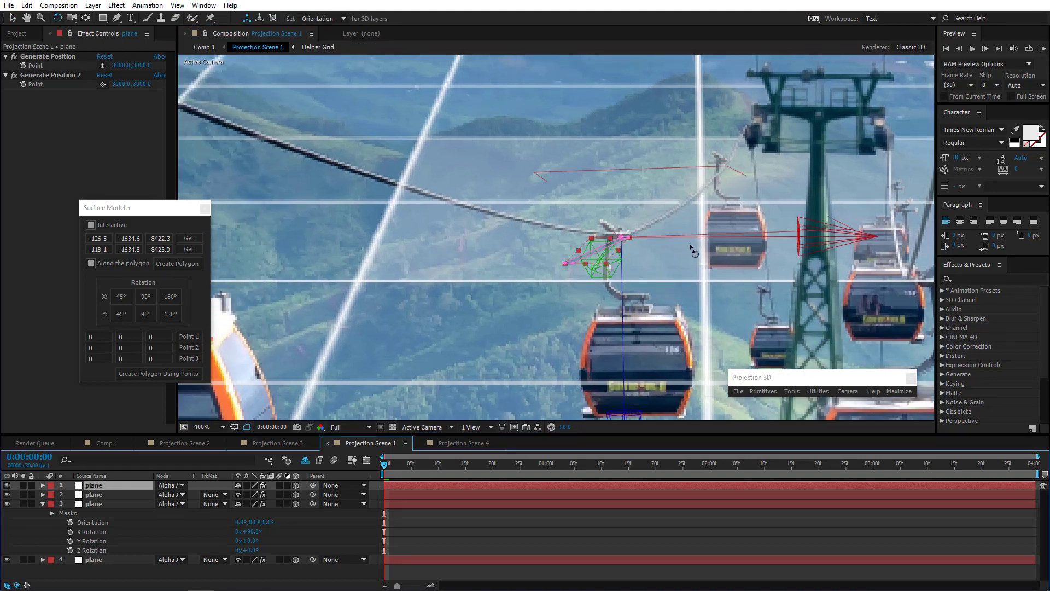
{"action": "left_click_drag", "start_coordinate": [688, 237], "coordinate": [691, 221]}
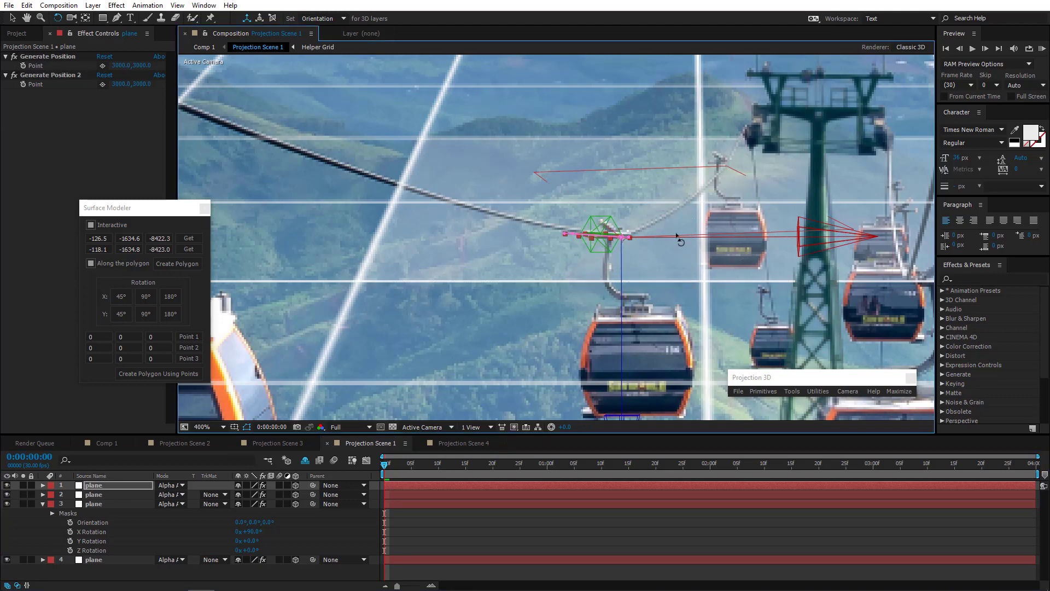
Hide the rotated plane's fill and move its far vertices up onto the cable in the Active Camera view.
{"action": "key", "text": "period"}
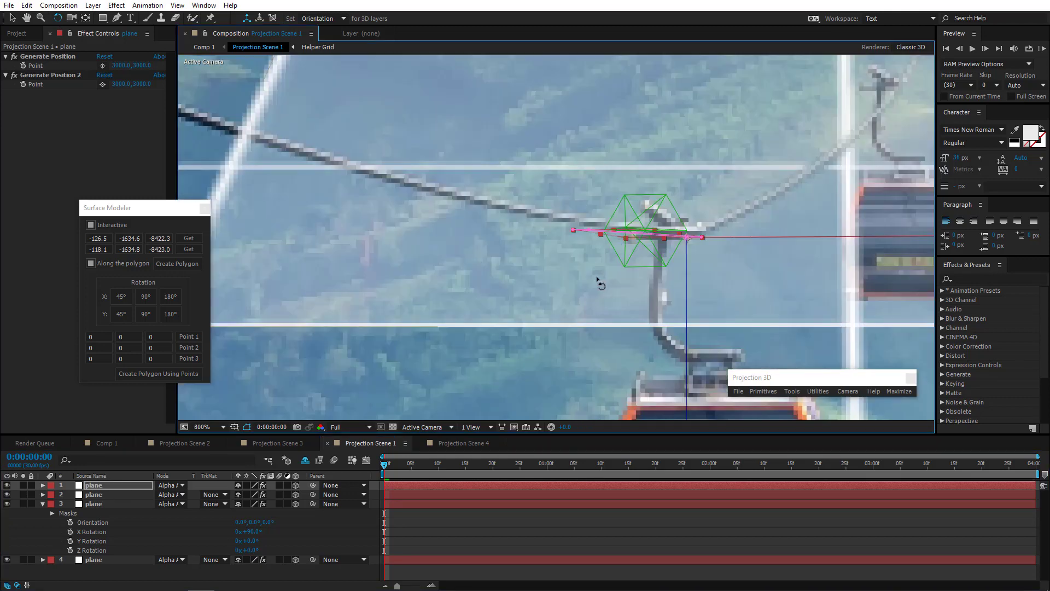
{"action": "left_click", "coordinate": [7, 485]}
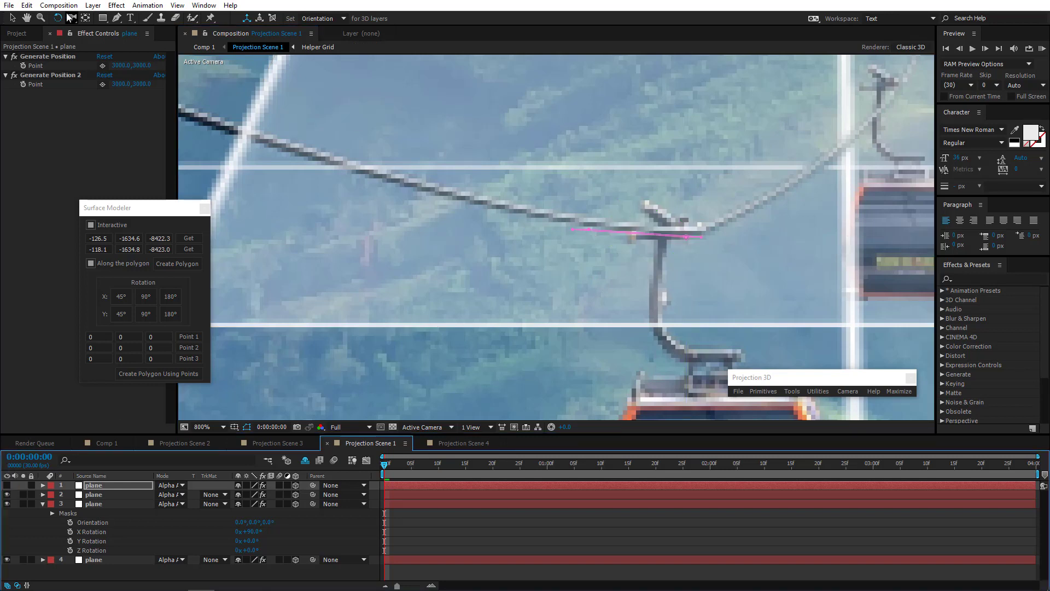
{"action": "left_click", "coordinate": [13, 18]}
{"action": "key", "text": "period"}
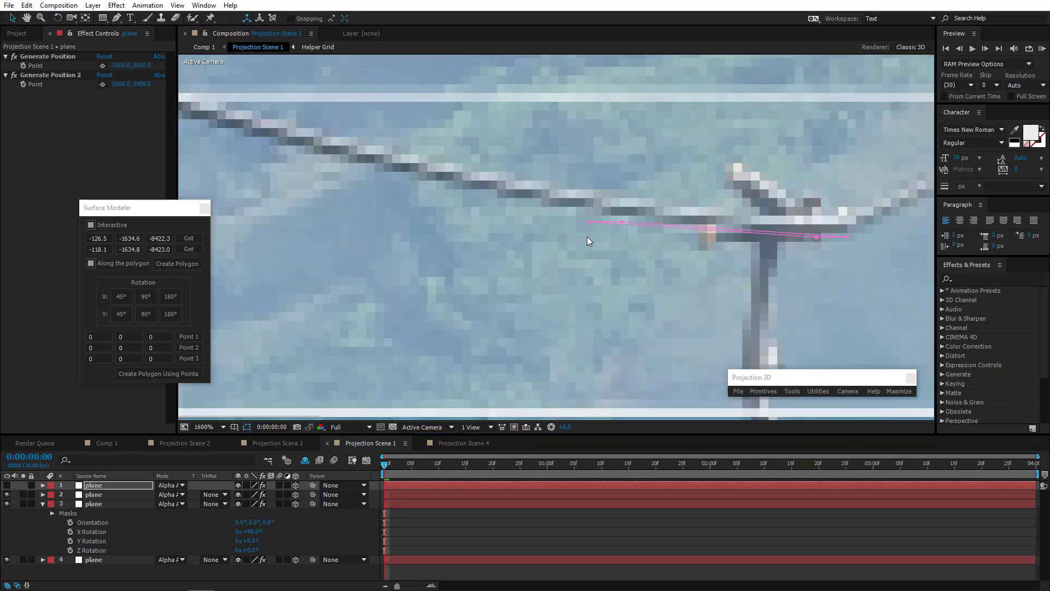
{"action": "left_click_drag", "start_coordinate": [623, 221], "coordinate": [623, 211]}
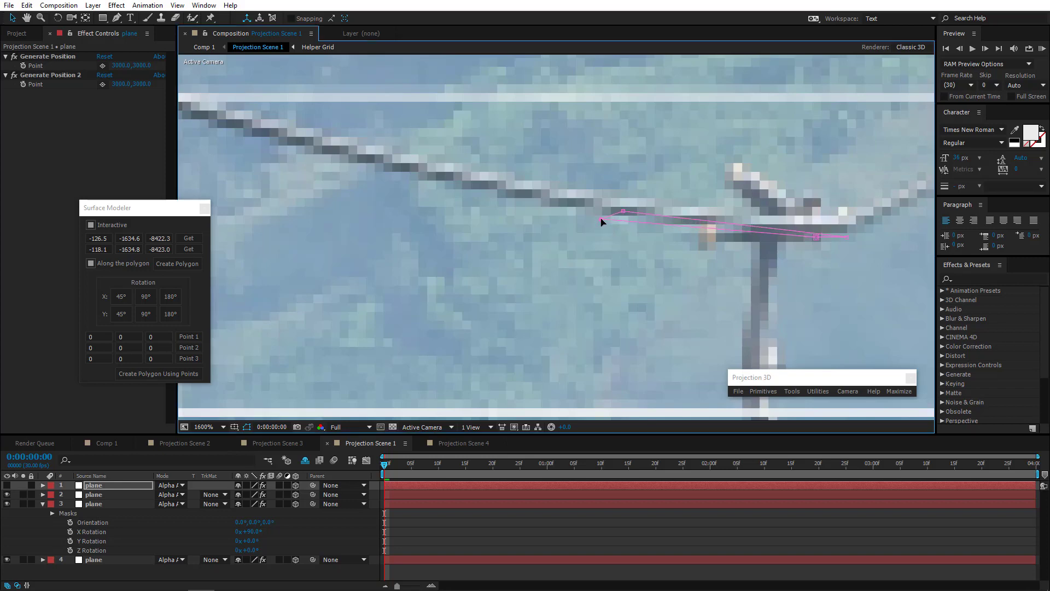
Level the plane's far edge in Top view by moving its shorter corner outward, and check its fit on the cable in Active Camera.
{"action": "left_click", "coordinate": [424, 427]}
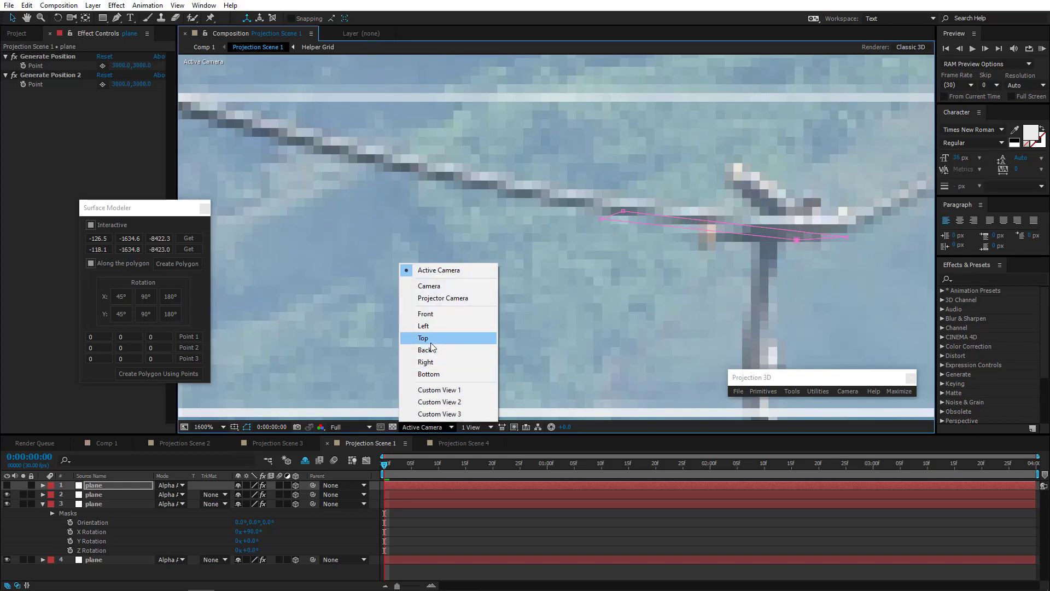
{"action": "left_click", "coordinate": [431, 338]}
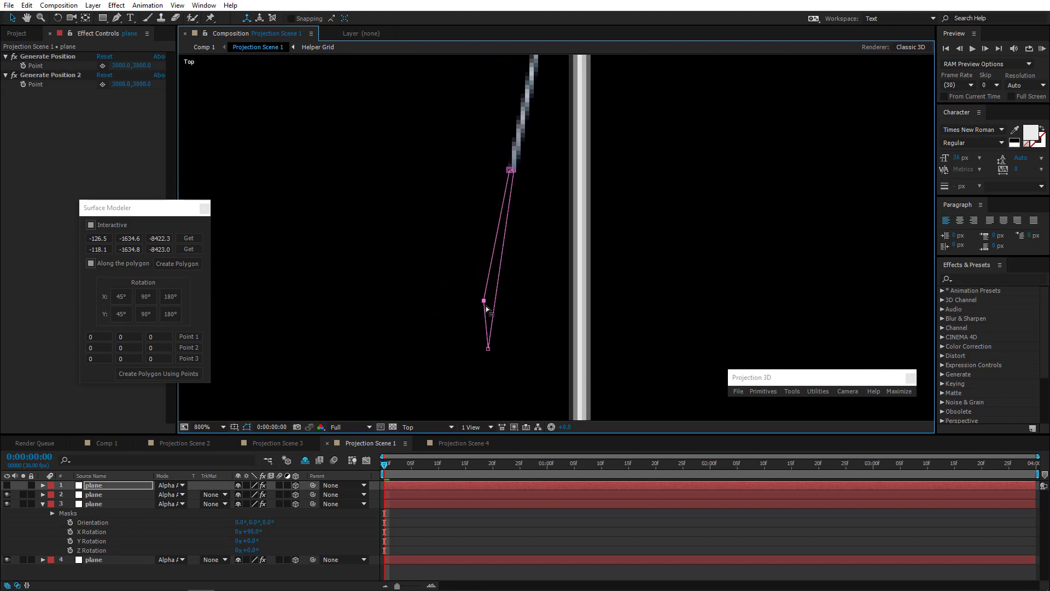
{"action": "left_click_drag", "start_coordinate": [484, 303], "coordinate": [482, 351]}
{"action": "left_click", "coordinate": [427, 427]}
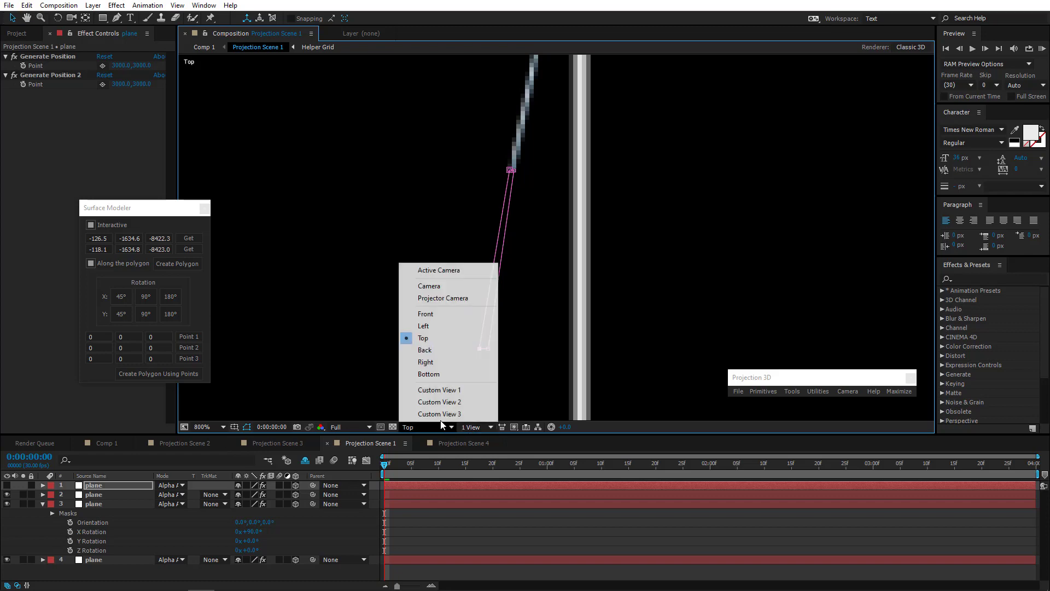
{"action": "left_click", "coordinate": [431, 272]}
{"action": "scroll", "coordinate": [560, 254], "scroll_direction": "up", "scroll_amount": 4}
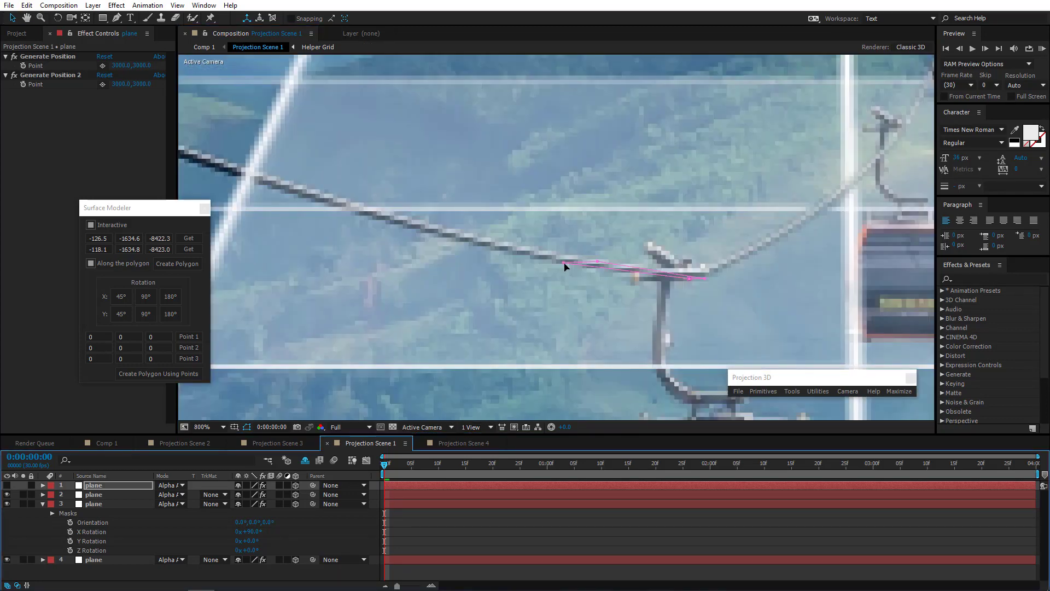
{"action": "scroll", "coordinate": [567, 267], "scroll_direction": "down", "scroll_amount": 3}
In Top view, take the plane's two far vertices as points and create the next polygon along that edge.
{"action": "left_click", "coordinate": [427, 427]}
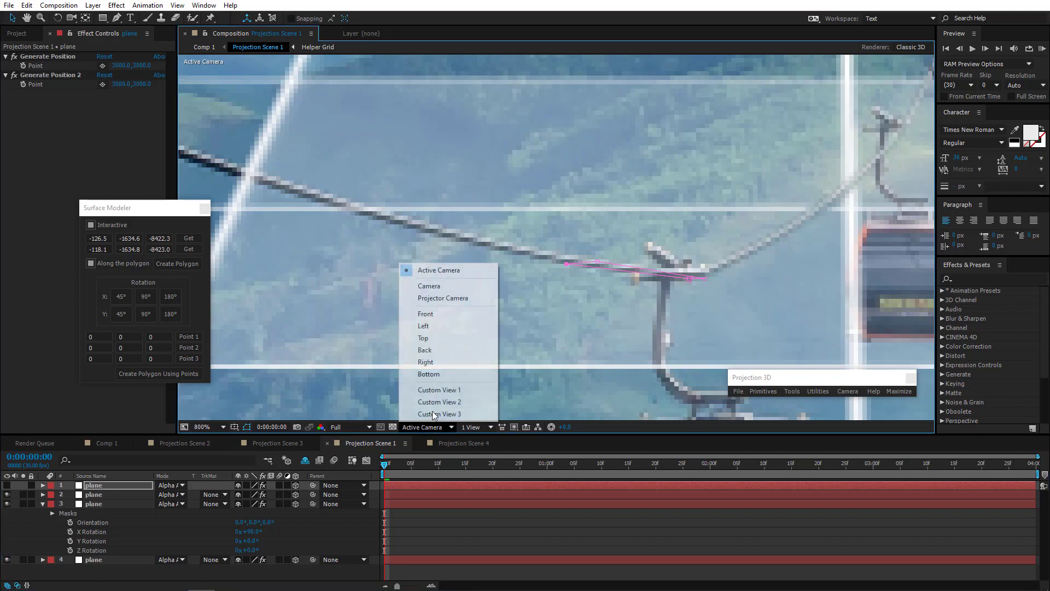
{"action": "left_click", "coordinate": [431, 344]}
{"action": "scroll", "coordinate": [582, 291], "scroll_direction": "up", "scroll_amount": 2}
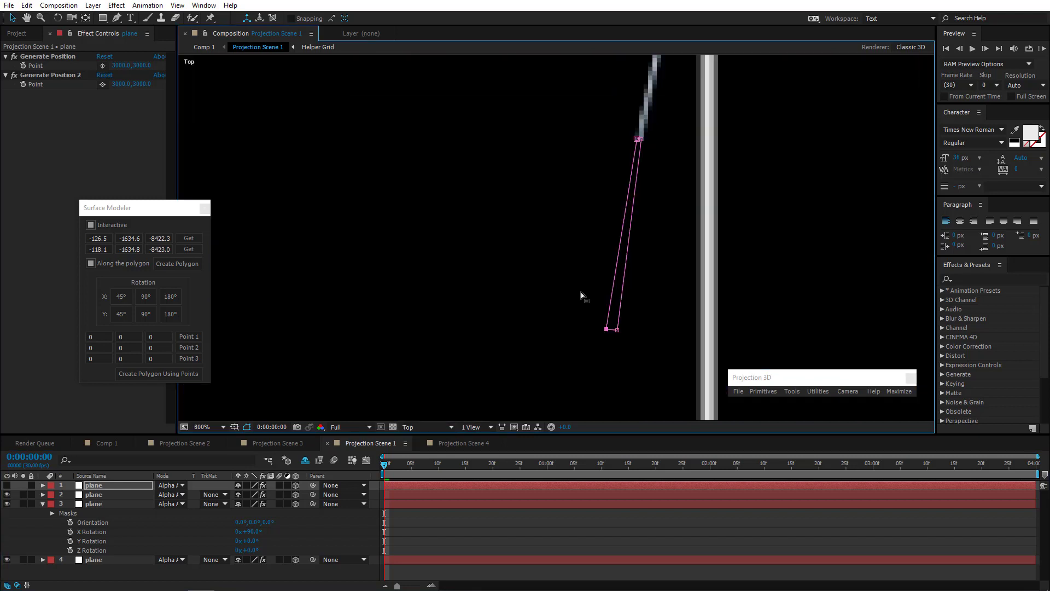
{"action": "left_click_drag", "start_coordinate": [563, 252], "coordinate": [562, 250]}
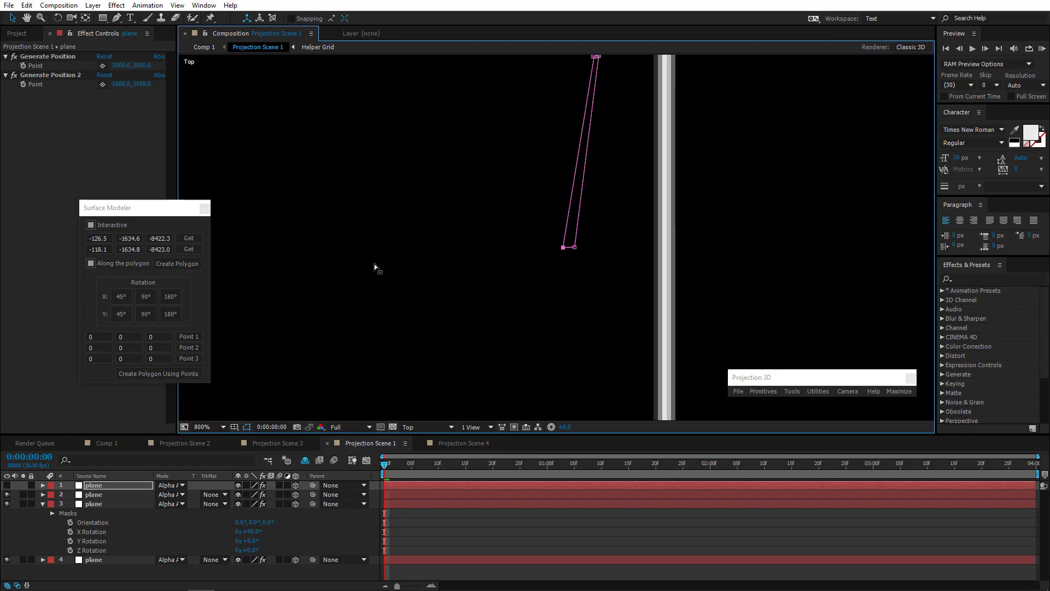
{"action": "left_click", "coordinate": [189, 267]}
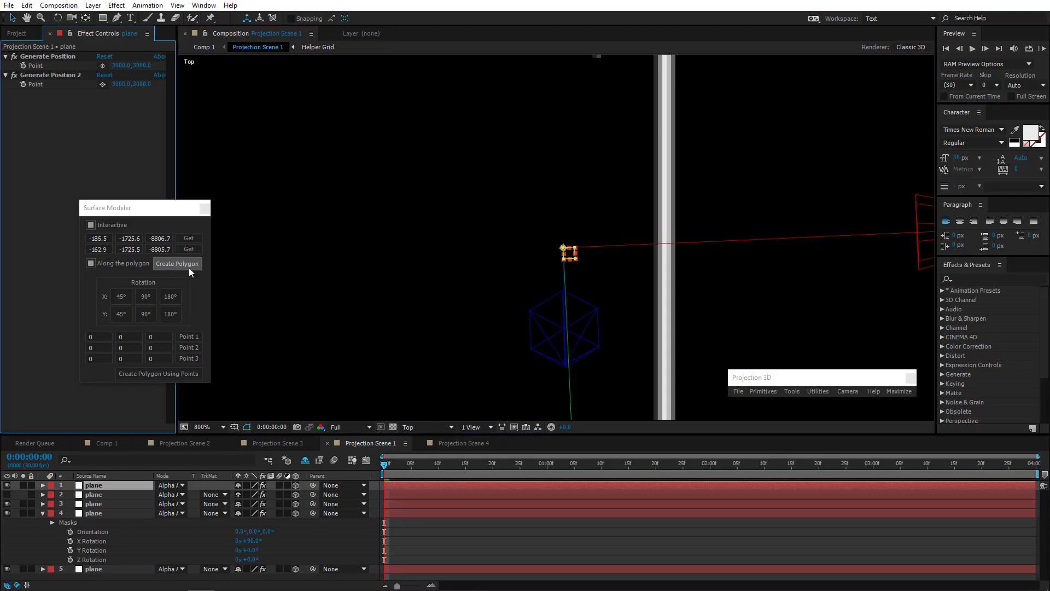
Hide the newest plane, stretch its two far vertices further along the cable in Top view, and make the previous plane visible.
{"action": "left_click", "coordinate": [7, 485]}
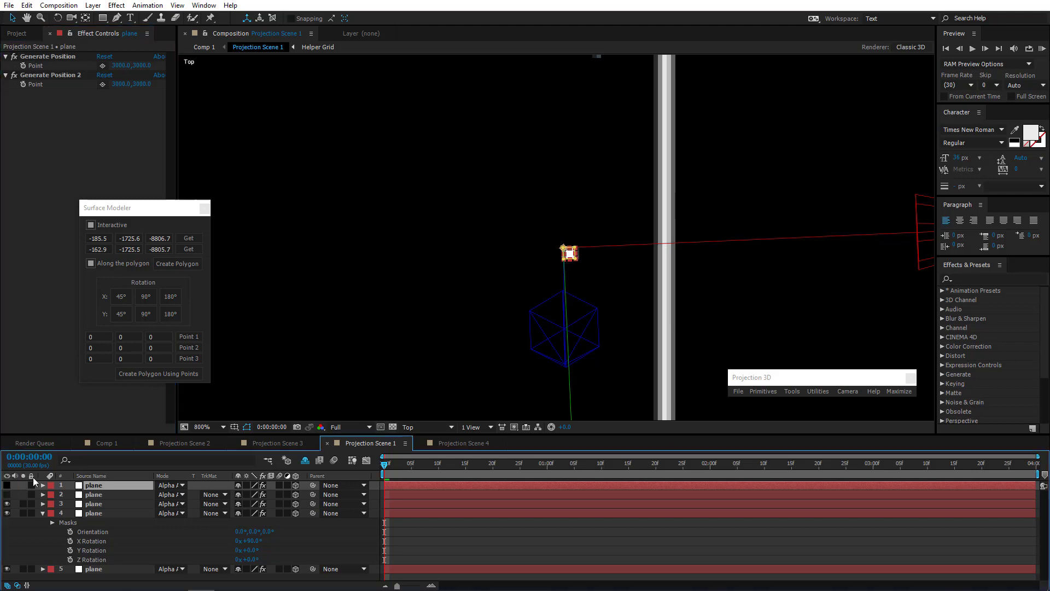
{"action": "left_click_drag", "start_coordinate": [564, 259], "coordinate": [543, 343]}
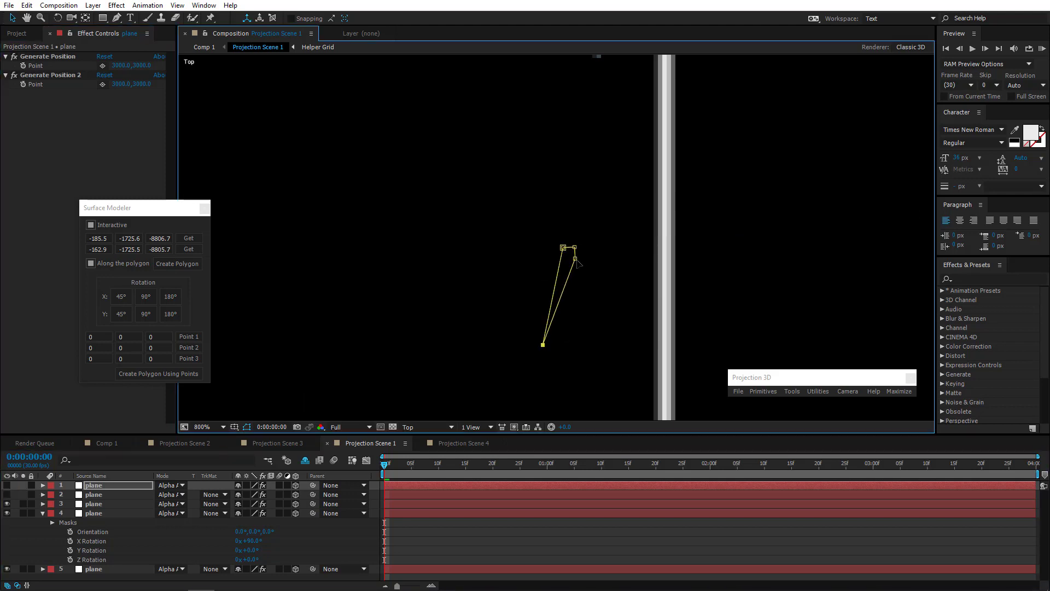
{"action": "left_click_drag", "start_coordinate": [575, 259], "coordinate": [556, 420]}
{"action": "left_click_drag", "start_coordinate": [542, 344], "coordinate": [541, 406]}
{"action": "scroll", "coordinate": [517, 366], "scroll_direction": "down", "scroll_amount": 2}
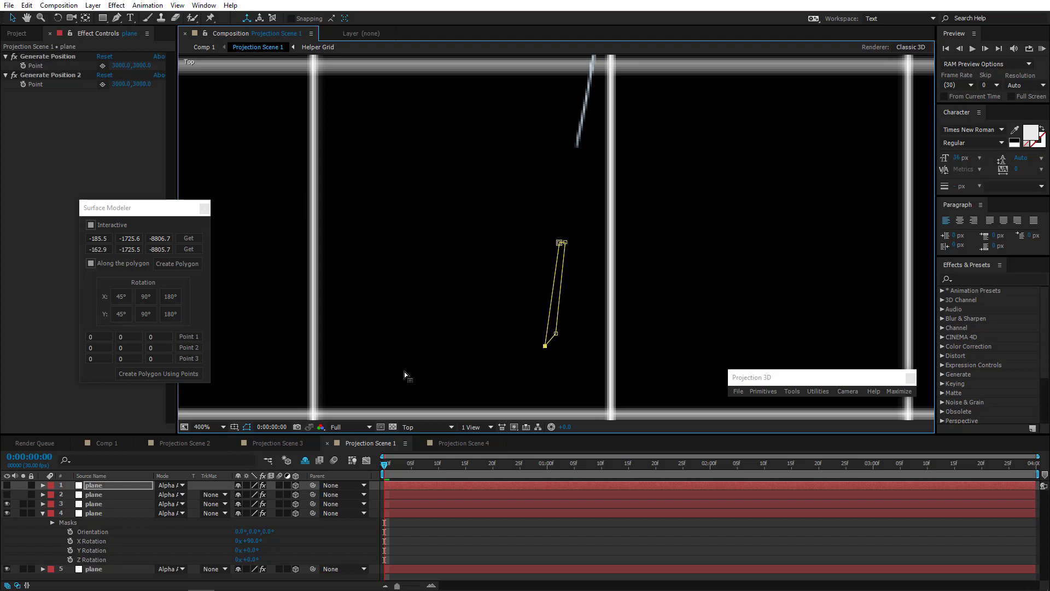
{"action": "left_click", "coordinate": [7, 495]}
{"action": "left_click", "coordinate": [8, 495]}
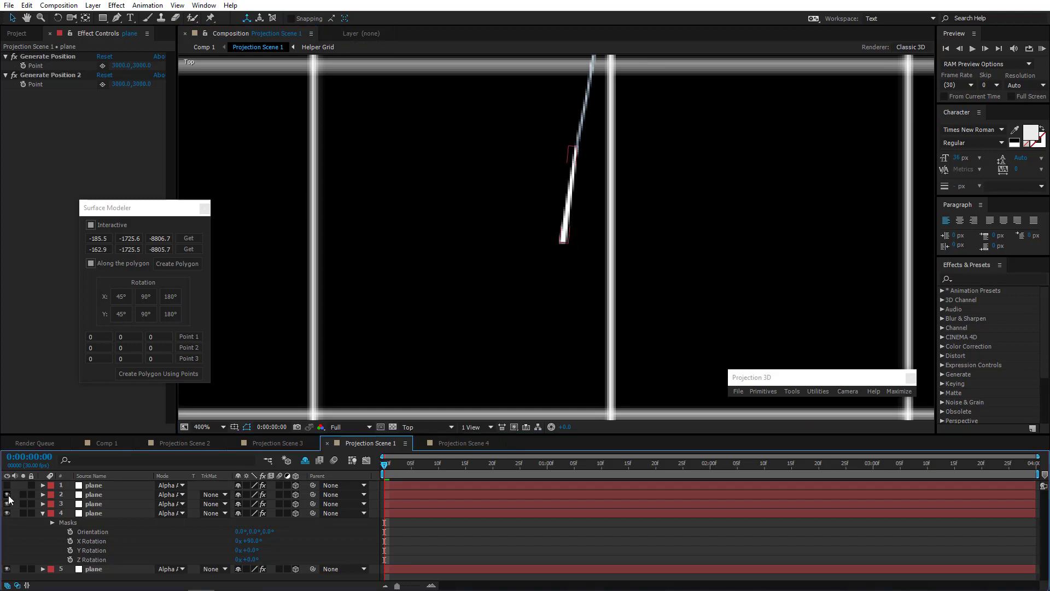
Show the newest plane in the Active Camera view and rotate it slightly around its X axis to follow the cable's slope.
{"action": "left_click", "coordinate": [423, 426]}
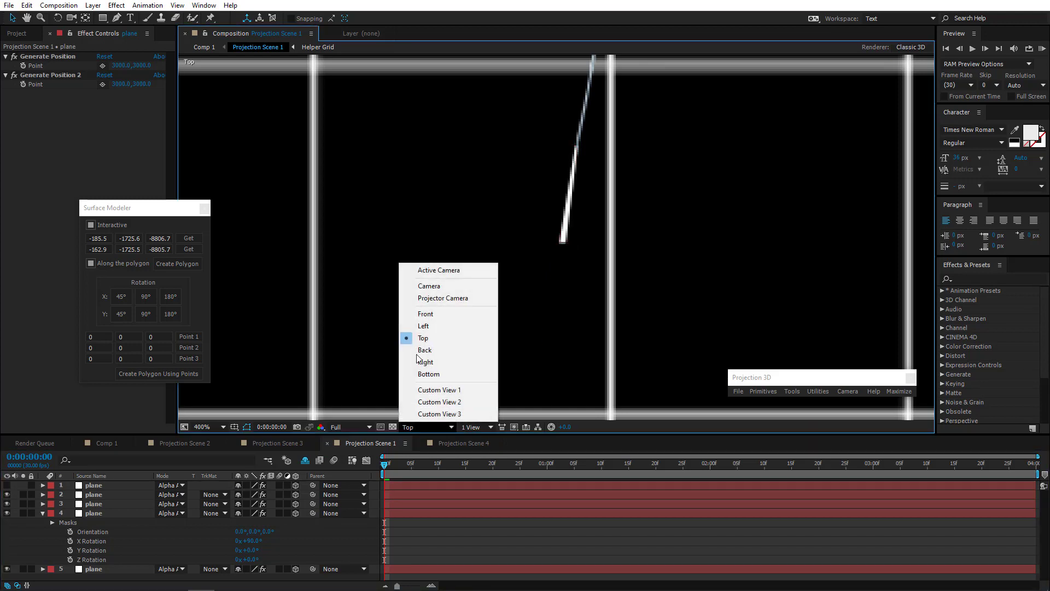
{"action": "left_click", "coordinate": [443, 272]}
{"action": "scroll", "coordinate": [557, 268], "scroll_direction": "down", "scroll_amount": 4}
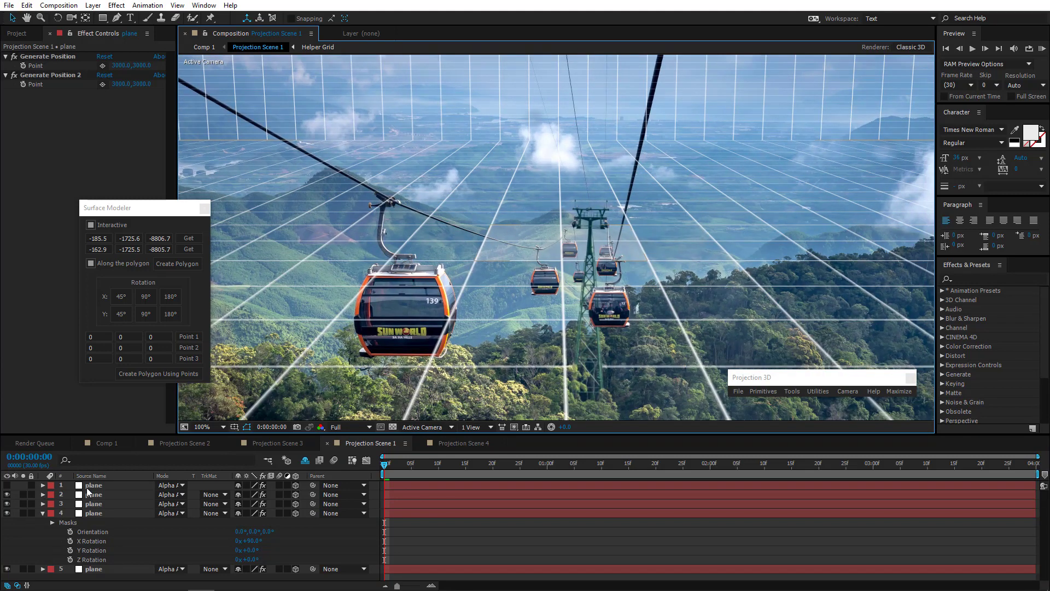
{"action": "left_click", "coordinate": [88, 486]}
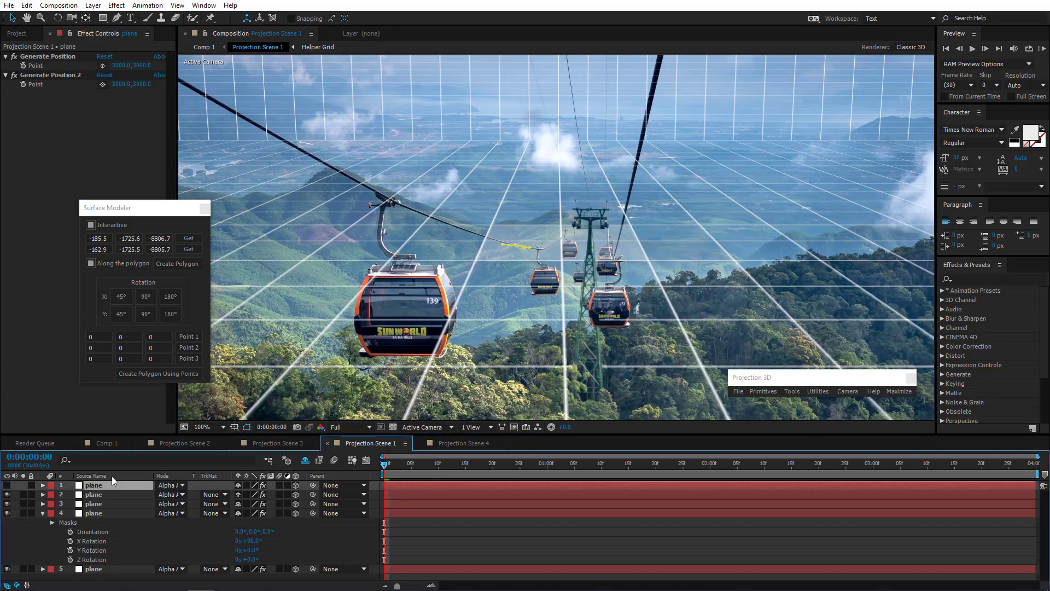
{"action": "scroll", "coordinate": [448, 283], "scroll_direction": "up", "scroll_amount": 2}
{"action": "scroll", "coordinate": [448, 285], "scroll_direction": "up", "scroll_amount": 2}
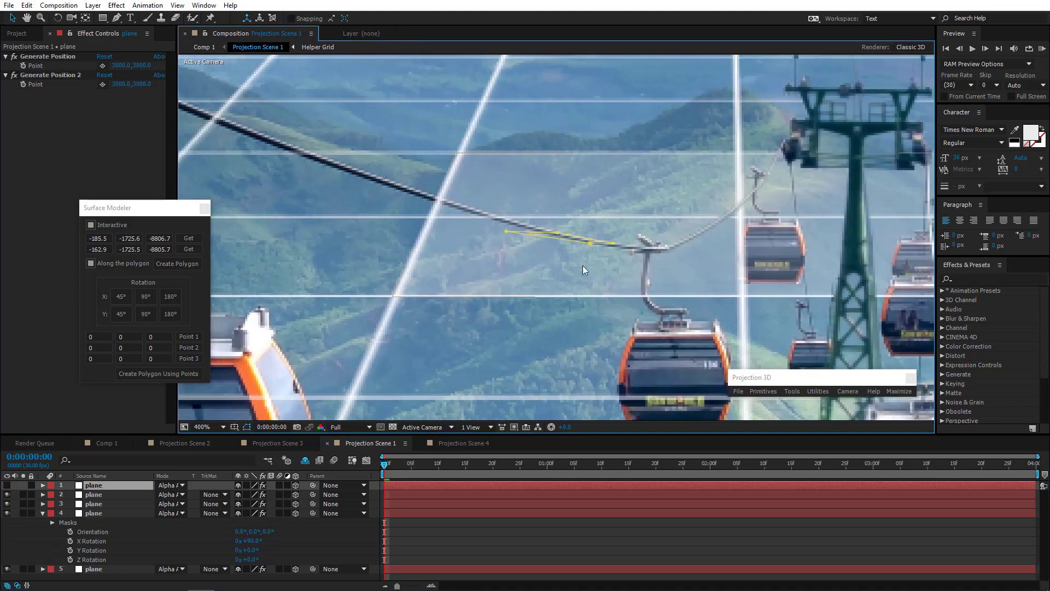
{"action": "left_click", "coordinate": [5, 486]}
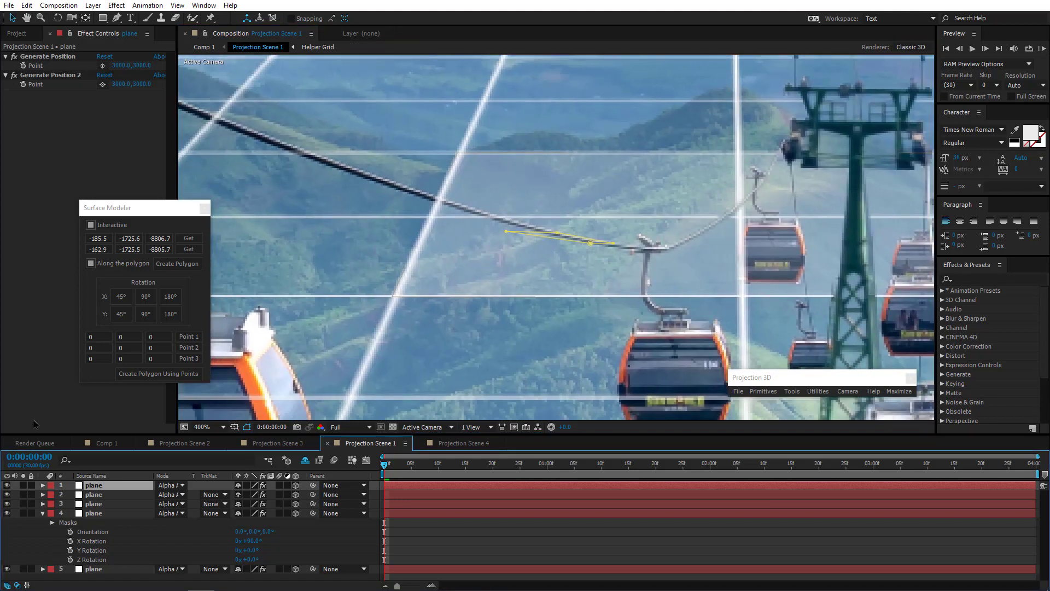
{"action": "left_click", "coordinate": [57, 18]}
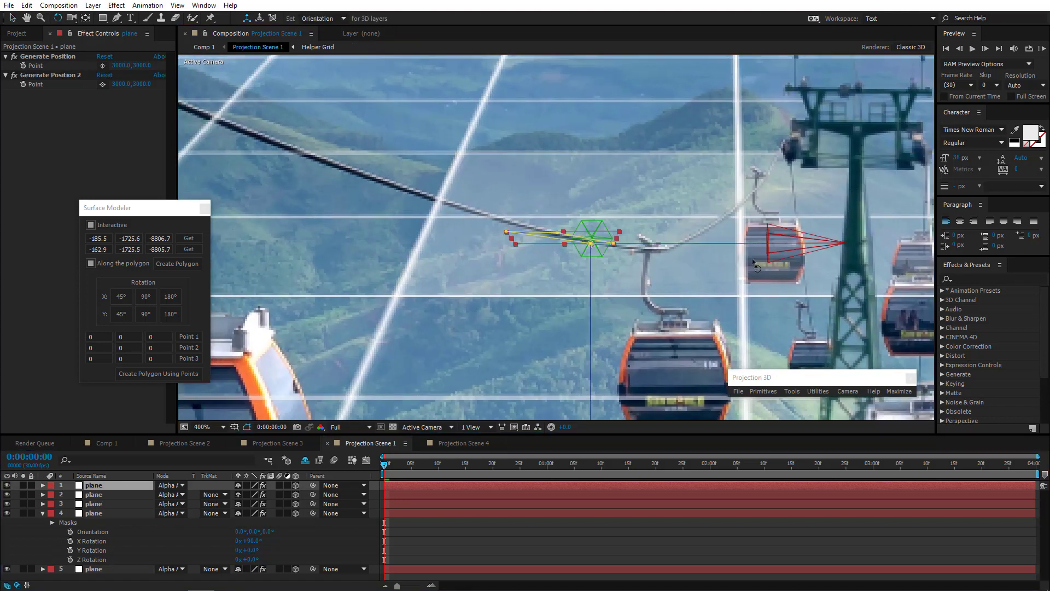
{"action": "left_click_drag", "start_coordinate": [728, 243], "coordinate": [728, 239]}
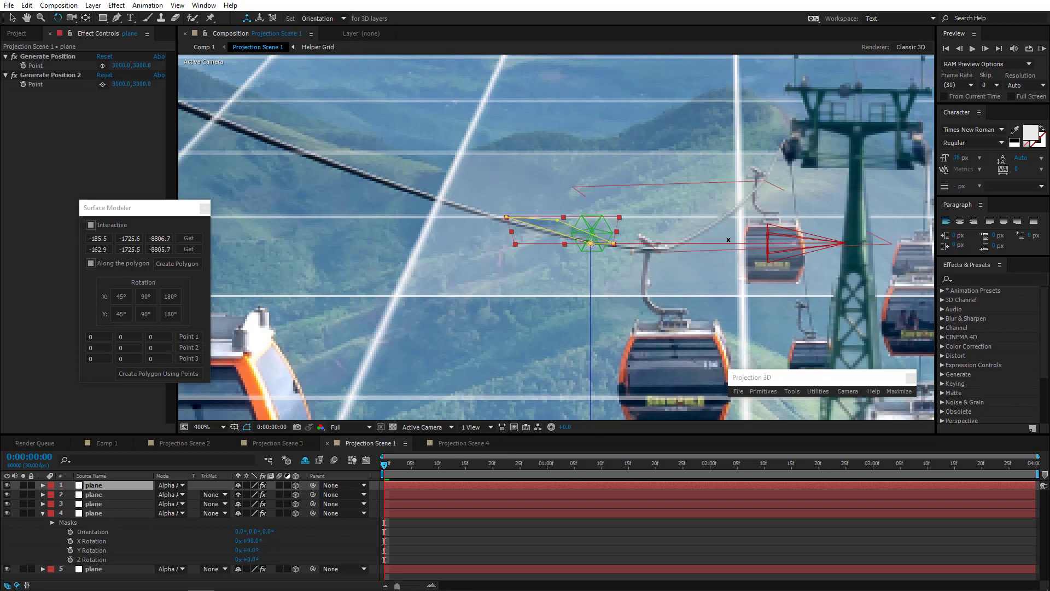
{"action": "key", "text": "v"}
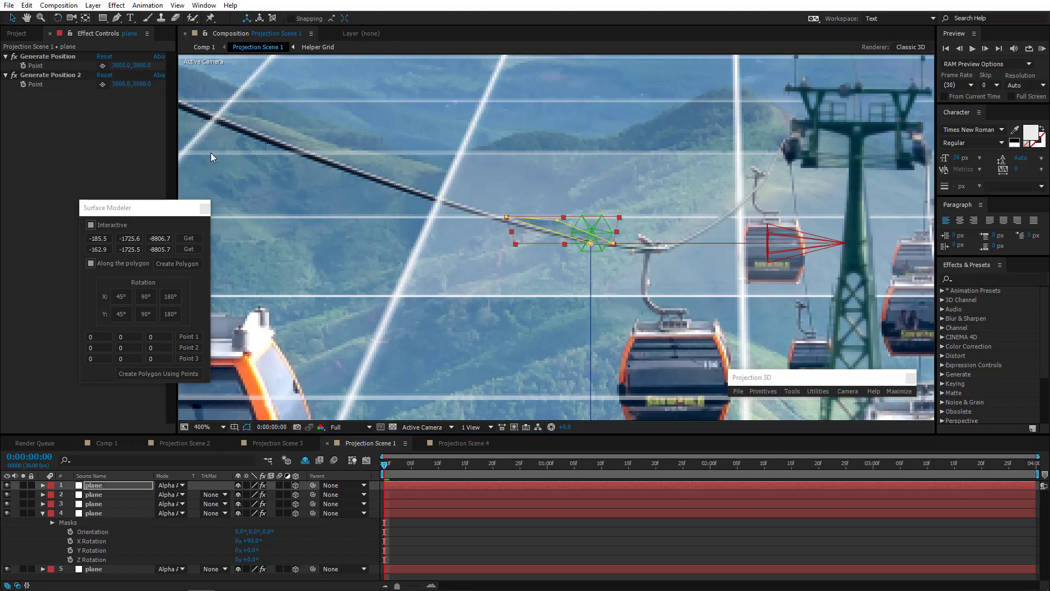
Hide the newest plane in Active Camera and stretch its two far vertices along the cable to the clamp above cabin 139.
{"action": "left_click_drag", "start_coordinate": [335, 246], "coordinate": [473, 293]}
{"action": "left_click_drag", "start_coordinate": [586, 290], "coordinate": [547, 288]}
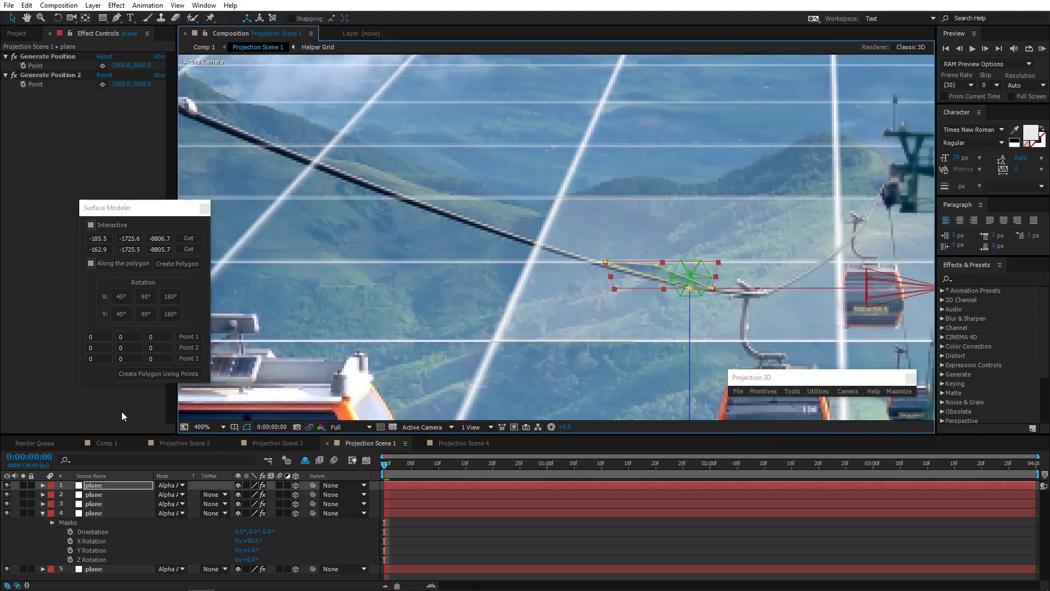
{"action": "left_click", "coordinate": [7, 485]}
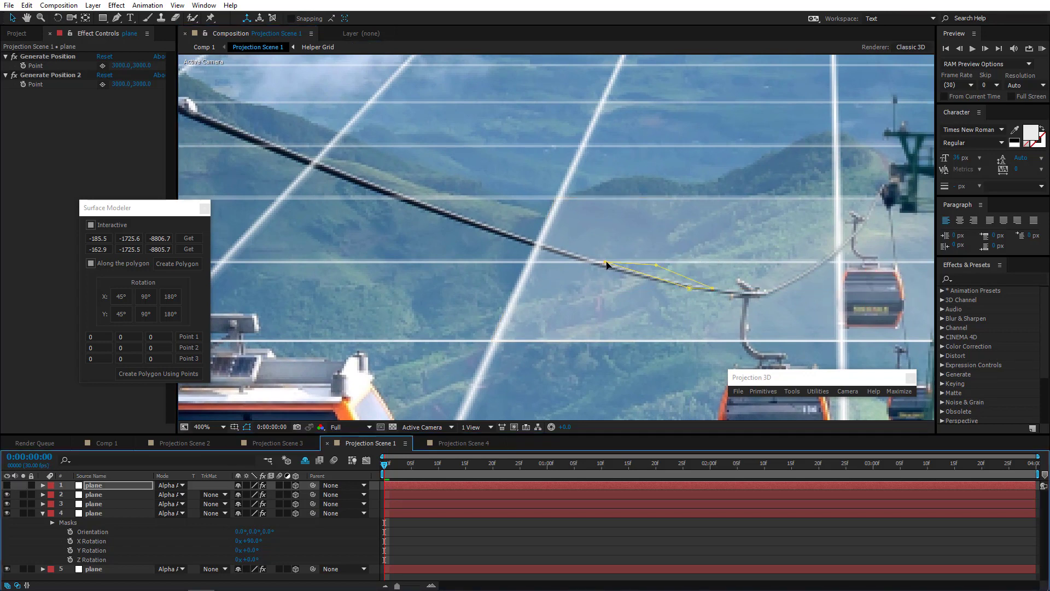
{"action": "left_click_drag", "start_coordinate": [554, 252], "coordinate": [218, 131]}
{"action": "left_click_drag", "start_coordinate": [296, 199], "coordinate": [500, 268]}
{"action": "left_click_drag", "start_coordinate": [421, 203], "coordinate": [379, 184]}
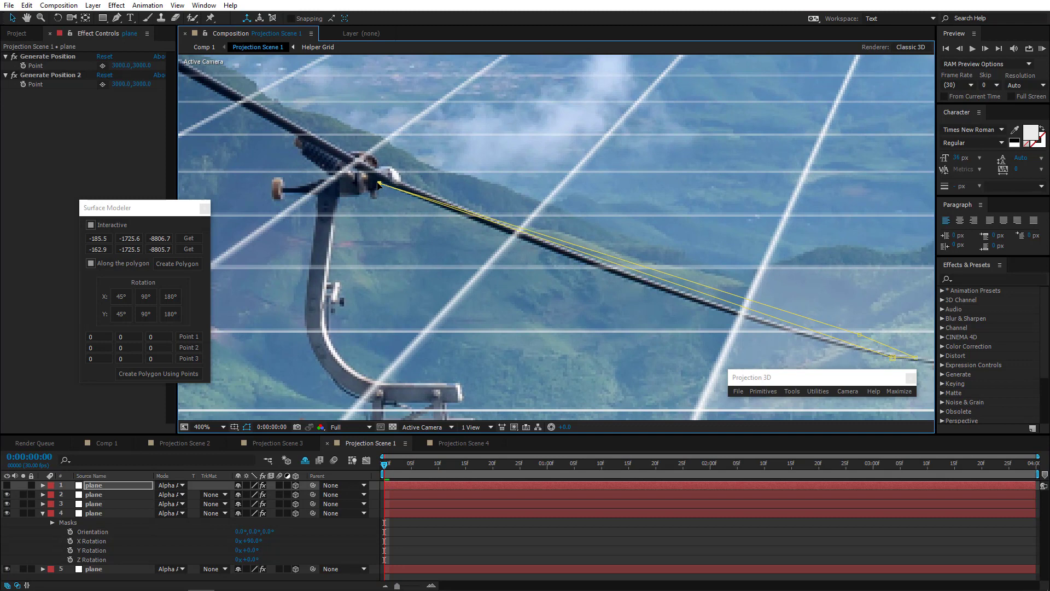
{"action": "left_click_drag", "start_coordinate": [862, 339], "coordinate": [386, 179]}
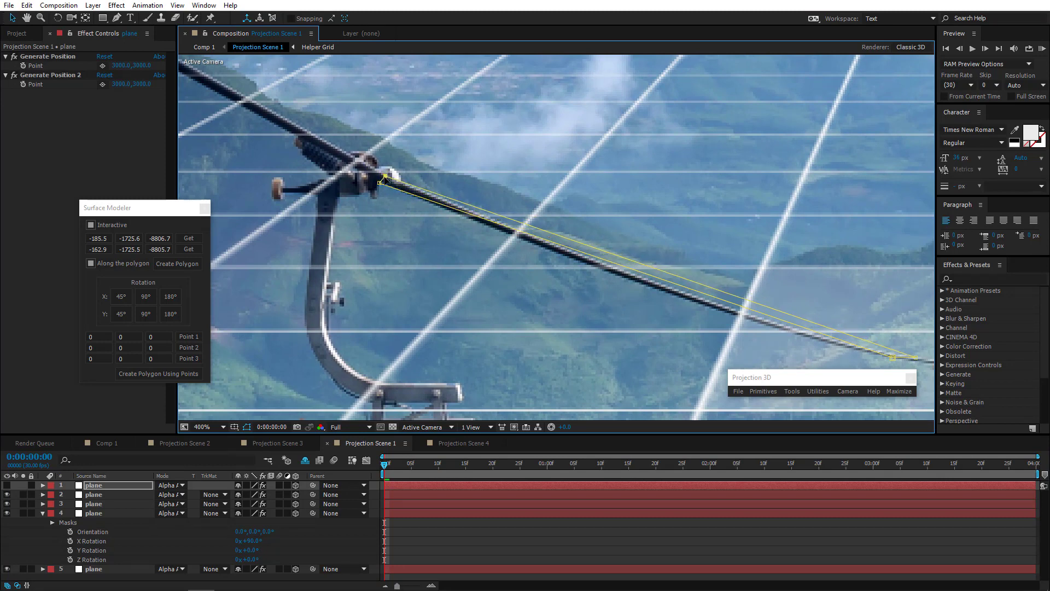
{"action": "left_click_drag", "start_coordinate": [461, 232], "coordinate": [169, 60]}
Add two mask vertices on each long edge of the plane with the Pen tool and place them to follow the cable's curve.
{"action": "left_click", "coordinate": [117, 18]}
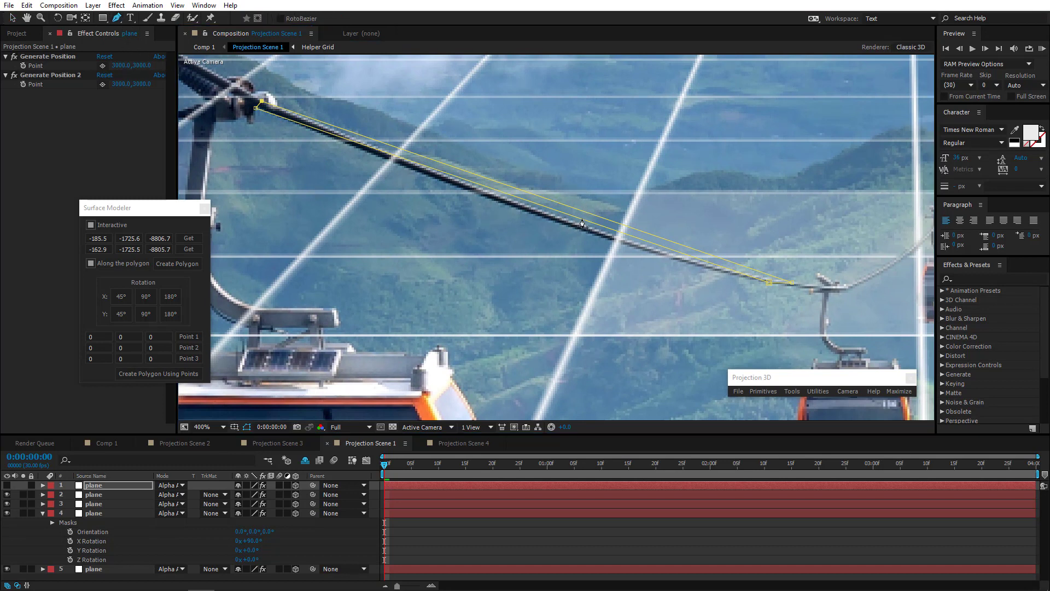
{"action": "left_click_drag", "start_coordinate": [582, 223], "coordinate": [691, 267]}
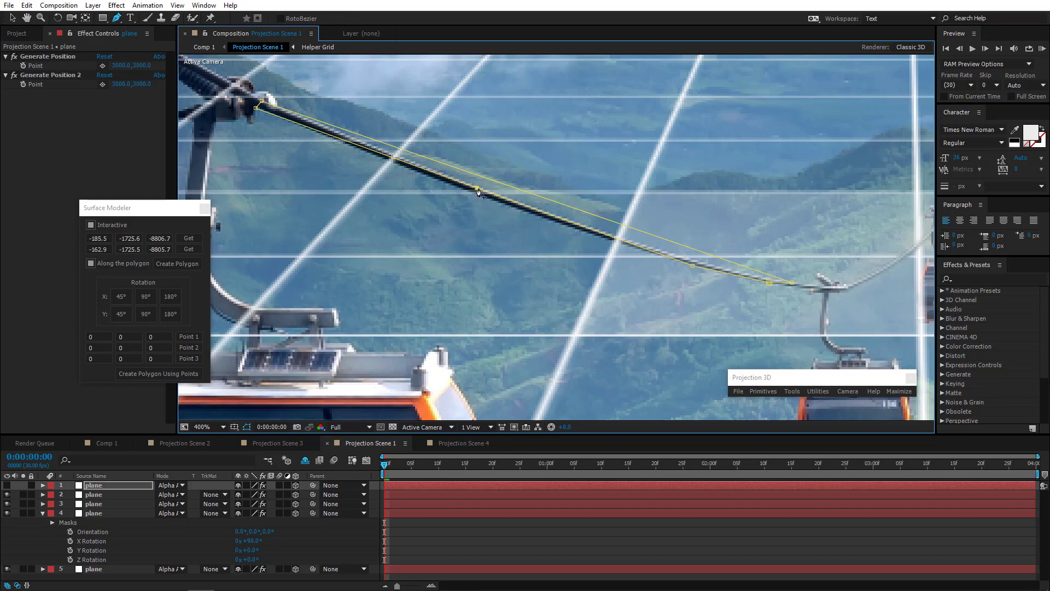
{"action": "left_click_drag", "start_coordinate": [476, 190], "coordinate": [470, 197]}
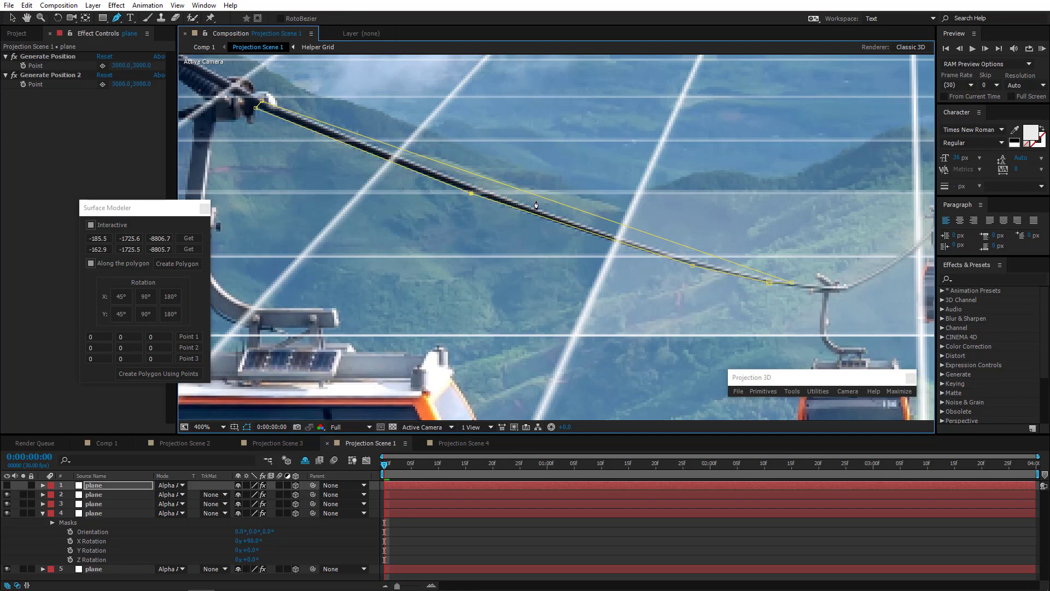
{"action": "left_click_drag", "start_coordinate": [558, 206], "coordinate": [482, 190]}
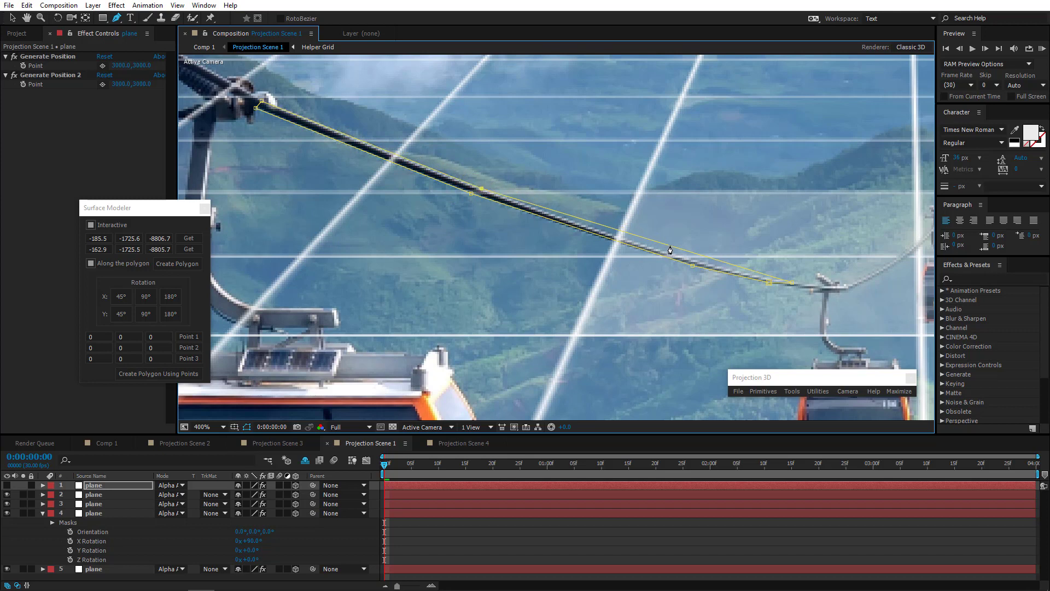
{"action": "left_click_drag", "start_coordinate": [671, 247], "coordinate": [676, 257]}
{"action": "scroll", "coordinate": [761, 294], "scroll_direction": "up", "scroll_amount": 2}
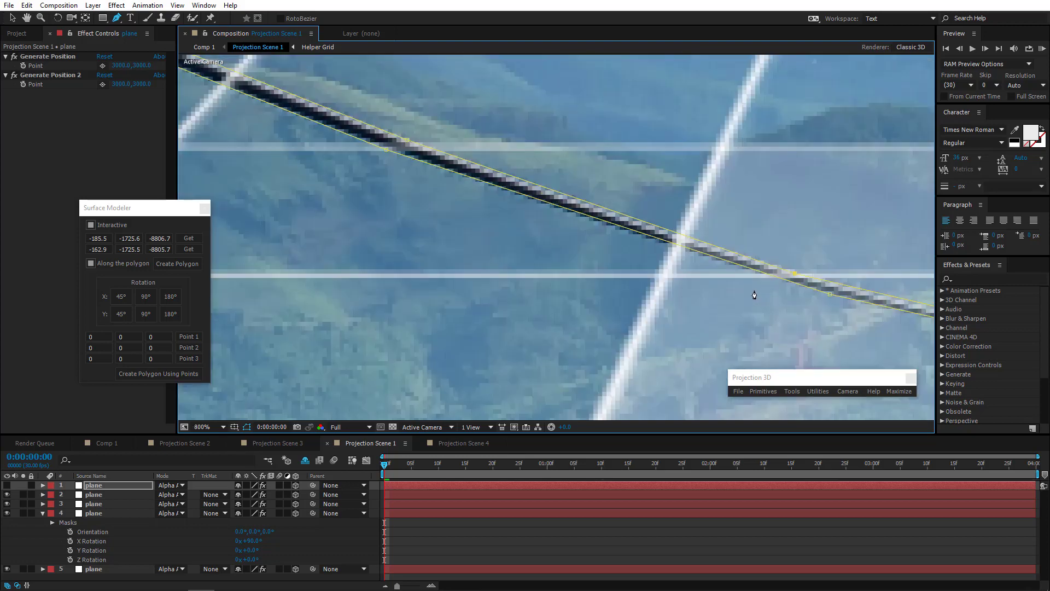
{"action": "left_click_drag", "start_coordinate": [686, 282], "coordinate": [530, 254]}
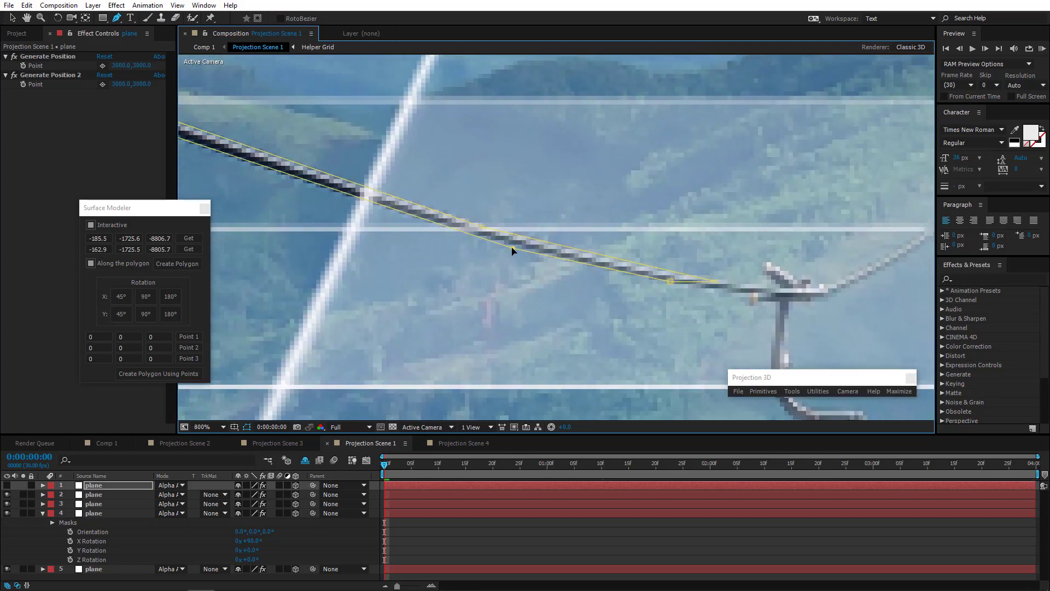
{"action": "scroll", "coordinate": [541, 280], "scroll_direction": "down", "scroll_amount": 2}
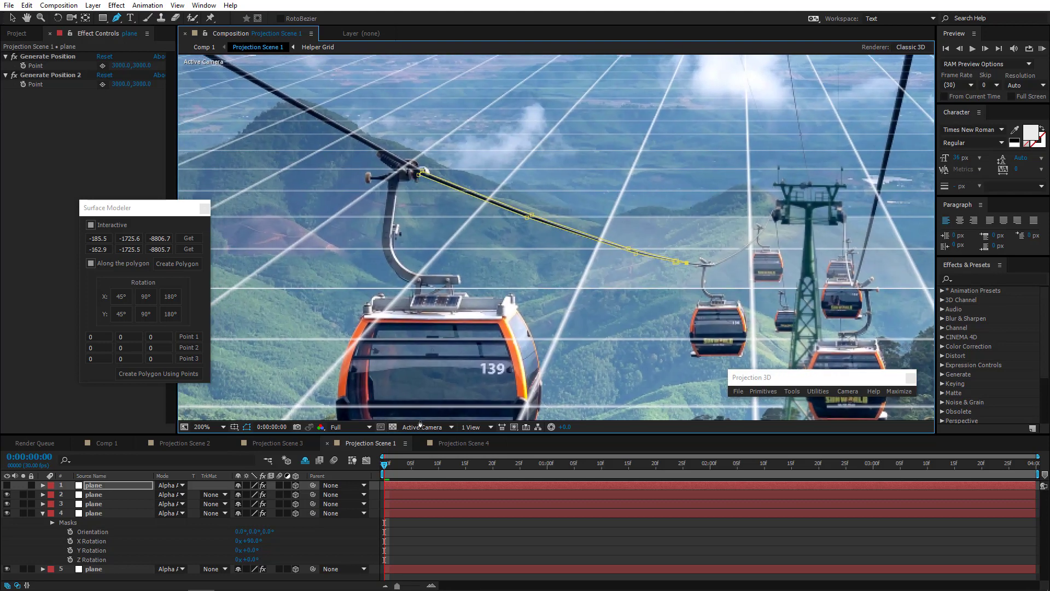
In Top view, make the plane visible, take its two far vertices as points and create the next polygon along that edge.
{"action": "left_click", "coordinate": [420, 426]}
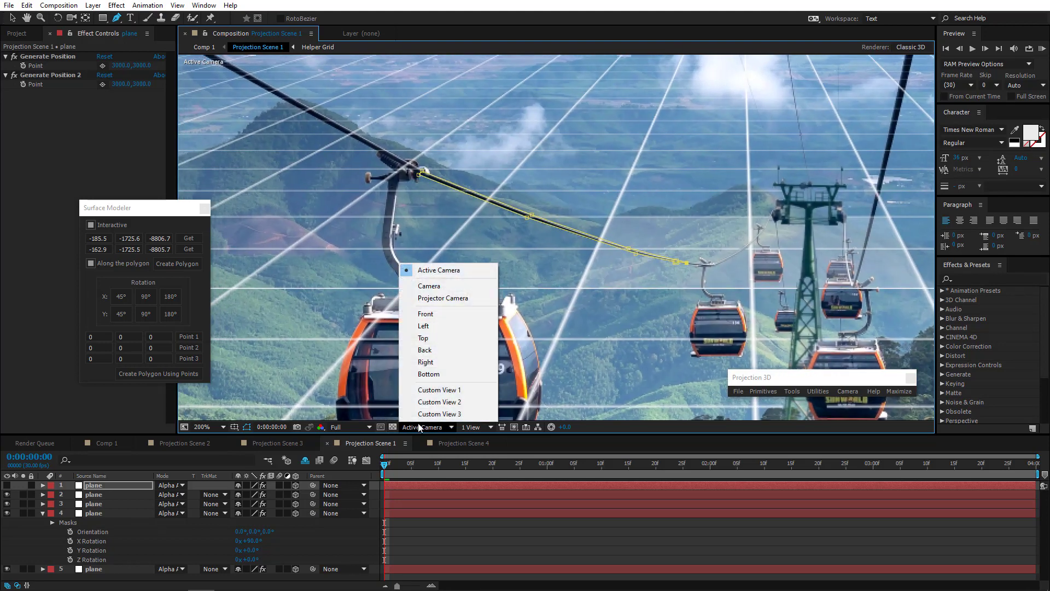
{"action": "left_click", "coordinate": [431, 338]}
{"action": "scroll", "coordinate": [490, 299], "scroll_direction": "up", "scroll_amount": 4}
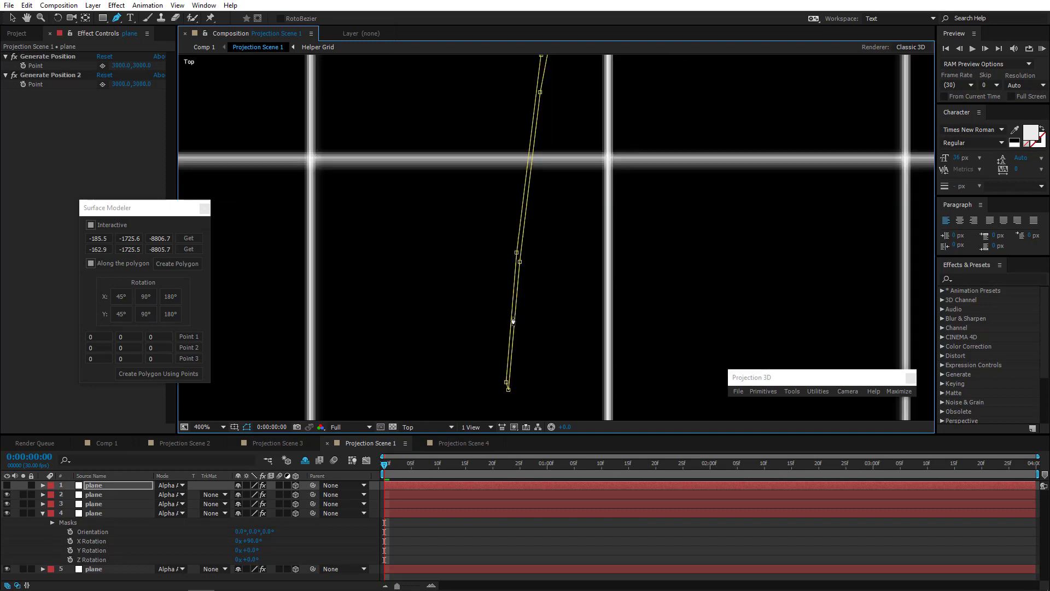
{"action": "left_click_drag", "start_coordinate": [403, 228], "coordinate": [522, 266]}
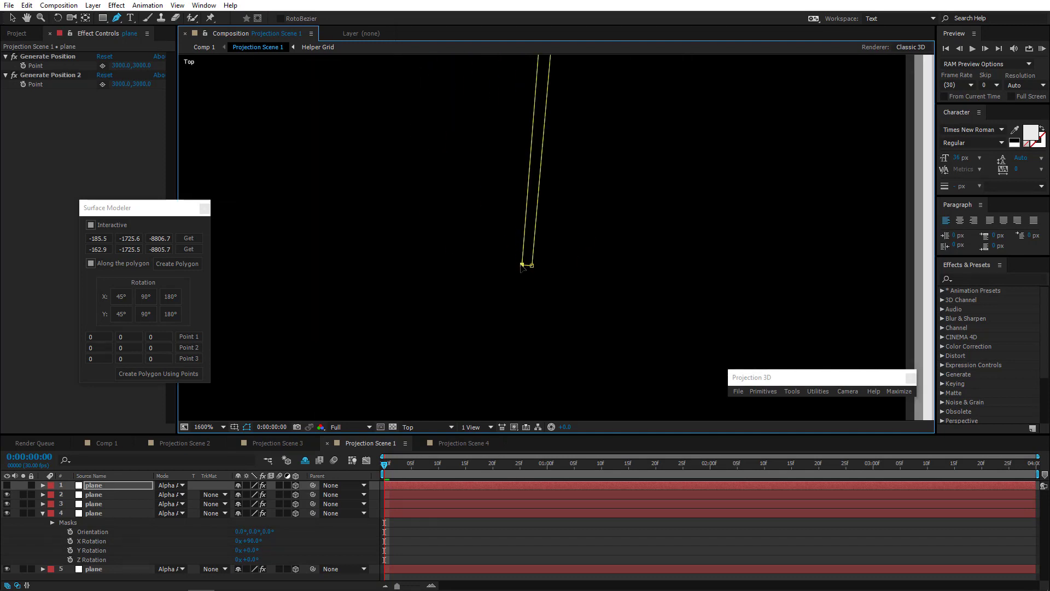
{"action": "left_click", "coordinate": [114, 487]}
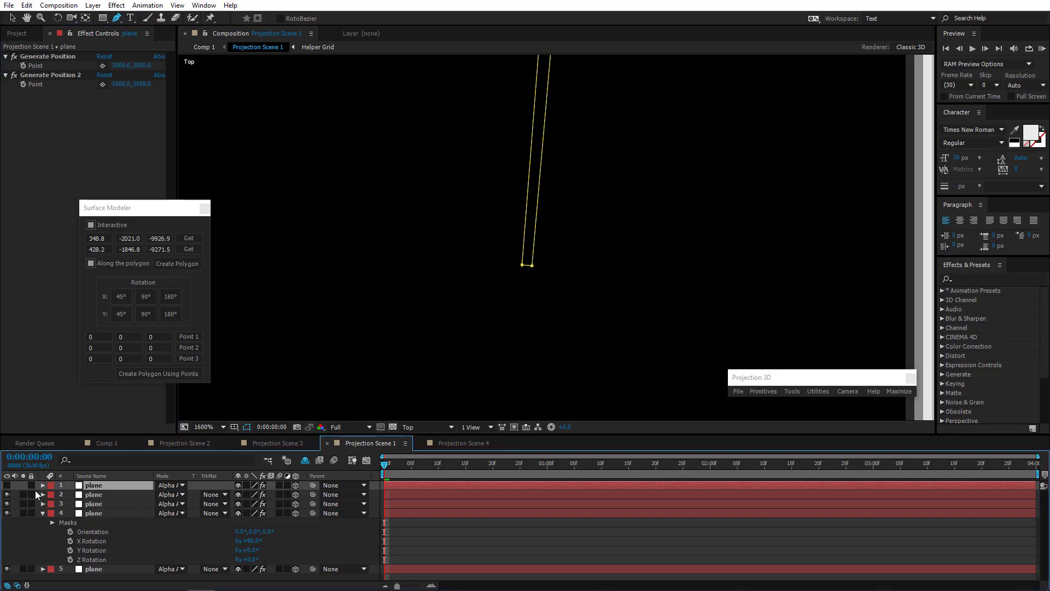
{"action": "left_click", "coordinate": [7, 485]}
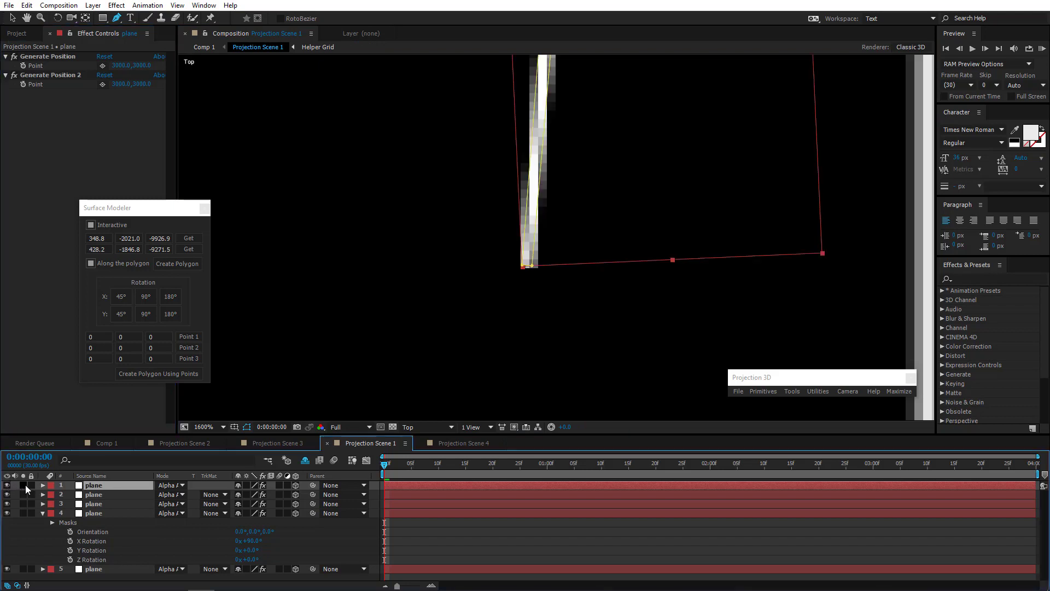
{"action": "left_click", "coordinate": [511, 295]}
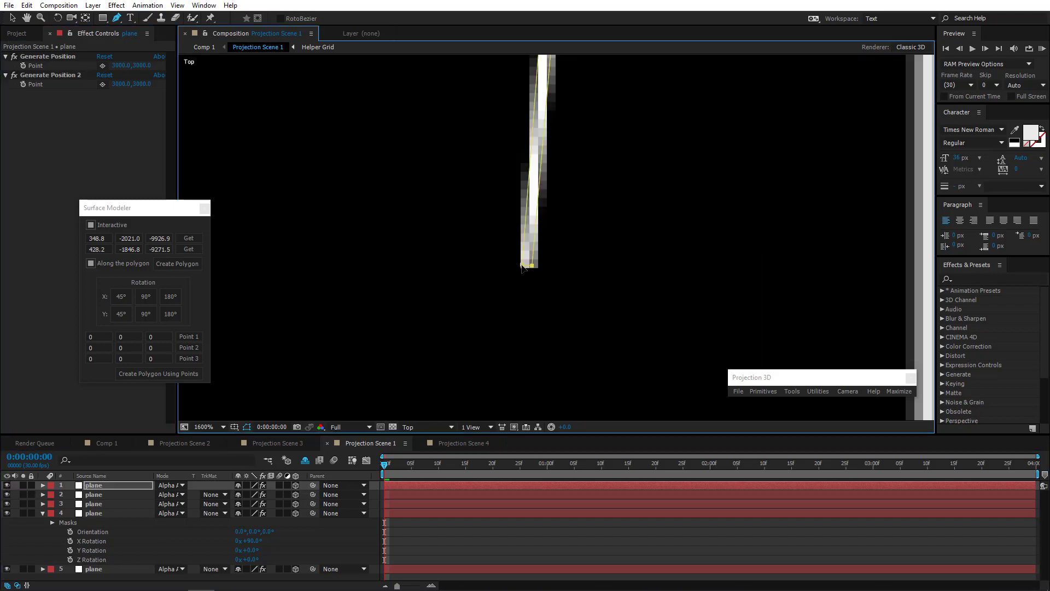
{"action": "left_click", "coordinate": [192, 239]}
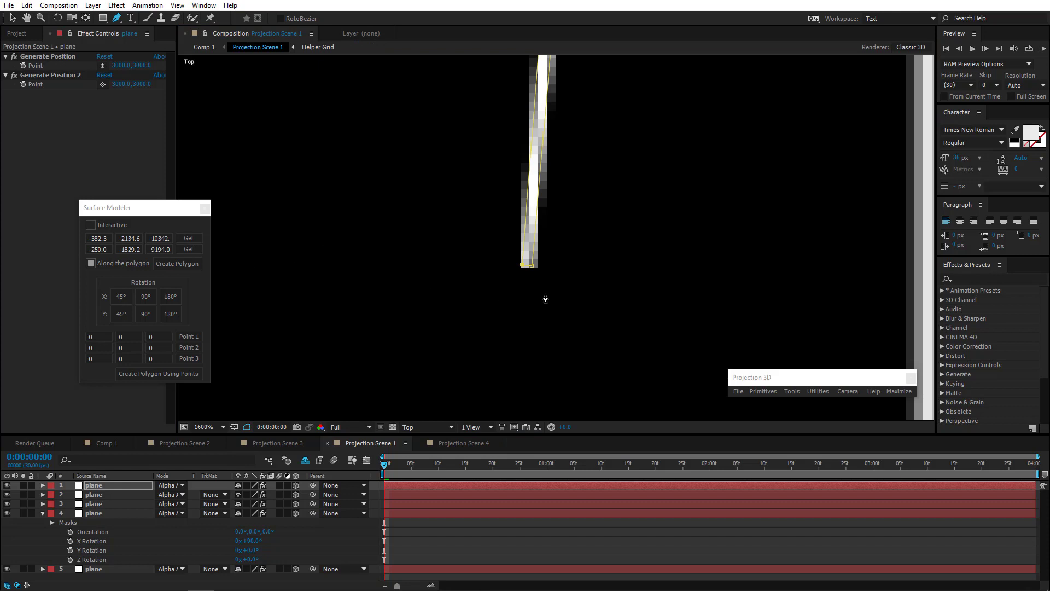
{"action": "left_click", "coordinate": [189, 249]}
{"action": "left_click", "coordinate": [189, 264]}
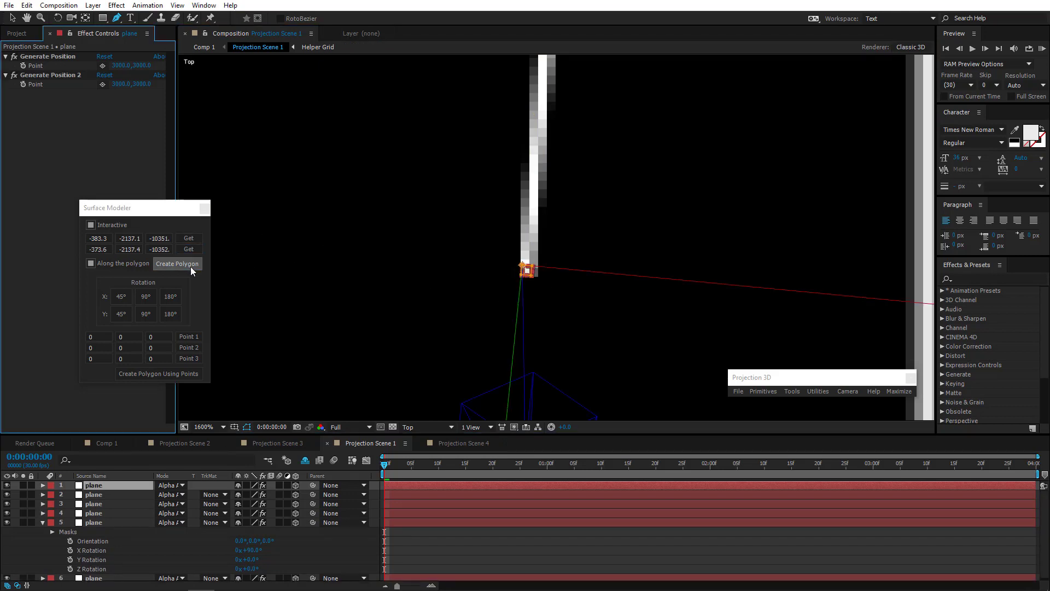
Hide the new polygon and stretch its two far vertices further along the cable's direction in Top view.
{"action": "left_click", "coordinate": [8, 486]}
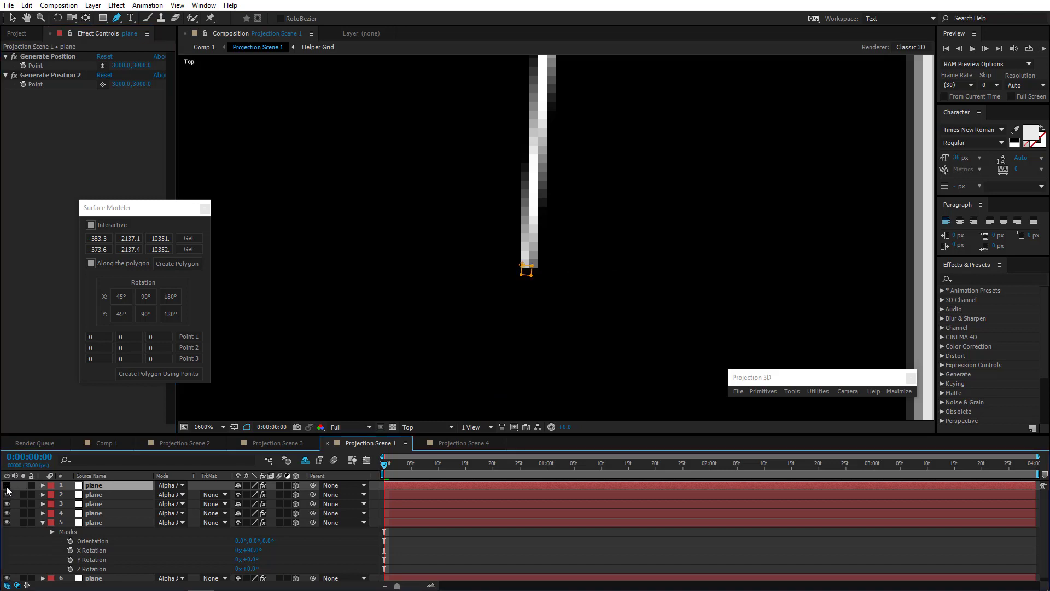
{"action": "left_click", "coordinate": [12, 18]}
{"action": "left_click", "coordinate": [521, 274]}
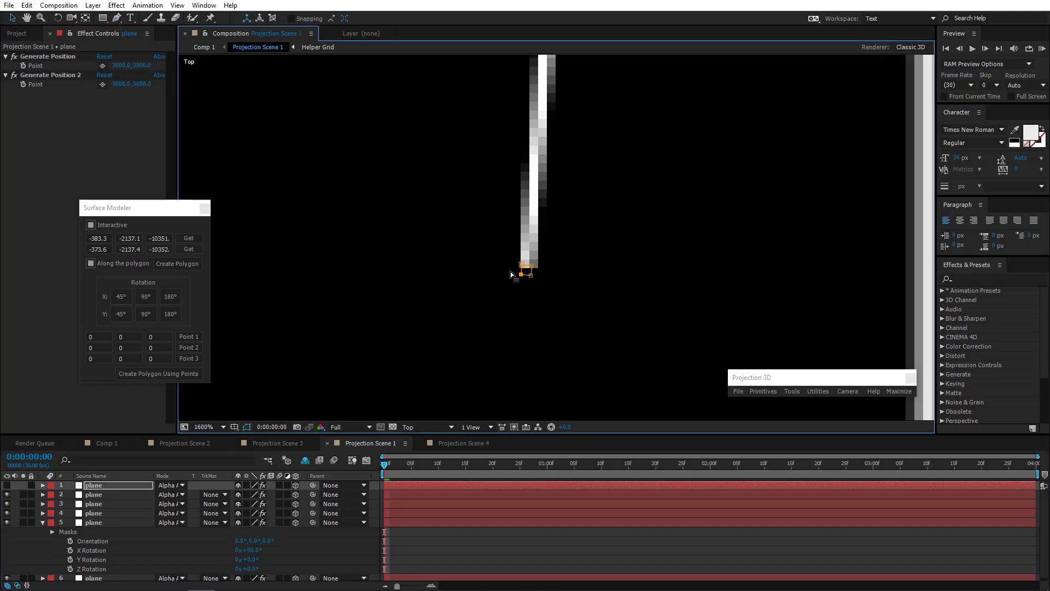
{"action": "left_click_drag", "start_coordinate": [548, 290], "coordinate": [507, 406]}
Show the new plane in Active Camera and rotate it around its X axis to match the cable's slope above the clamp.
{"action": "left_click", "coordinate": [442, 426]}
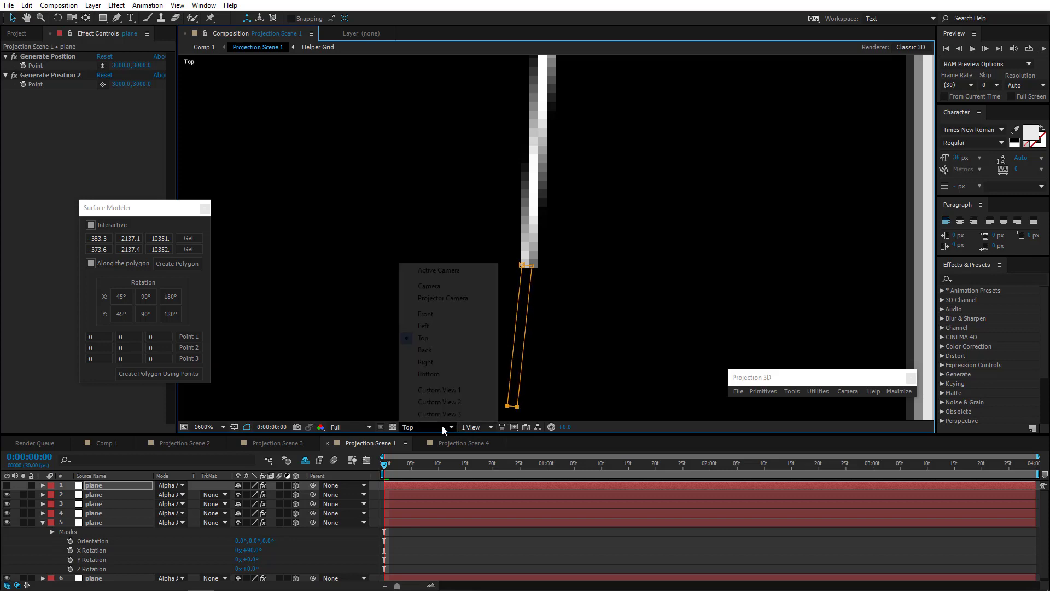
{"action": "left_click", "coordinate": [437, 270]}
{"action": "left_click_drag", "start_coordinate": [425, 264], "coordinate": [701, 447]}
{"action": "scroll", "coordinate": [611, 361], "scroll_direction": "down", "scroll_amount": 2}
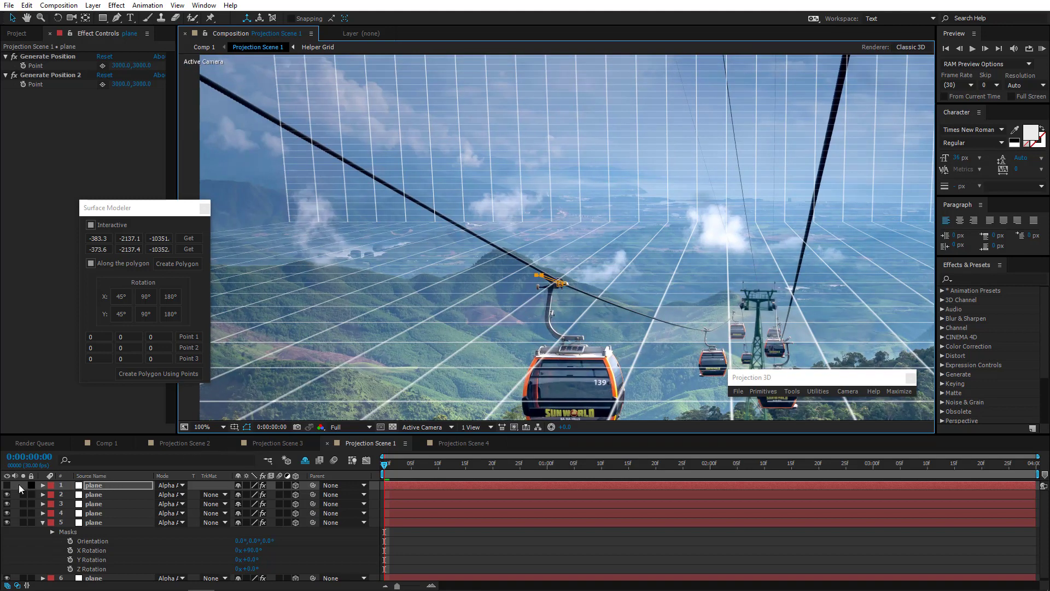
{"action": "key", "text": "w"}
{"action": "left_click", "coordinate": [98, 487]}
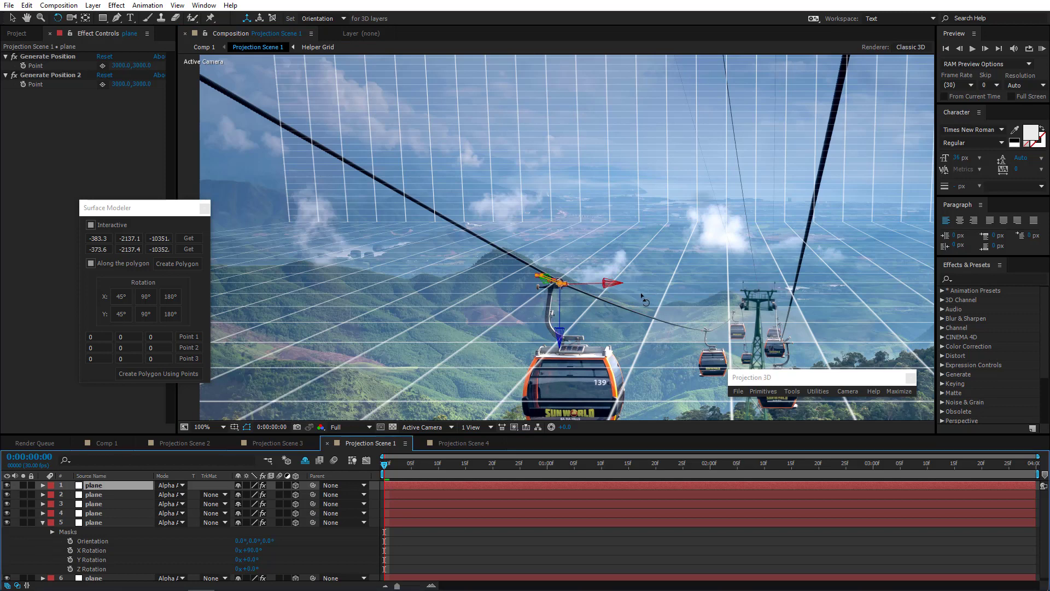
{"action": "left_click_drag", "start_coordinate": [596, 283], "coordinate": [598, 280]}
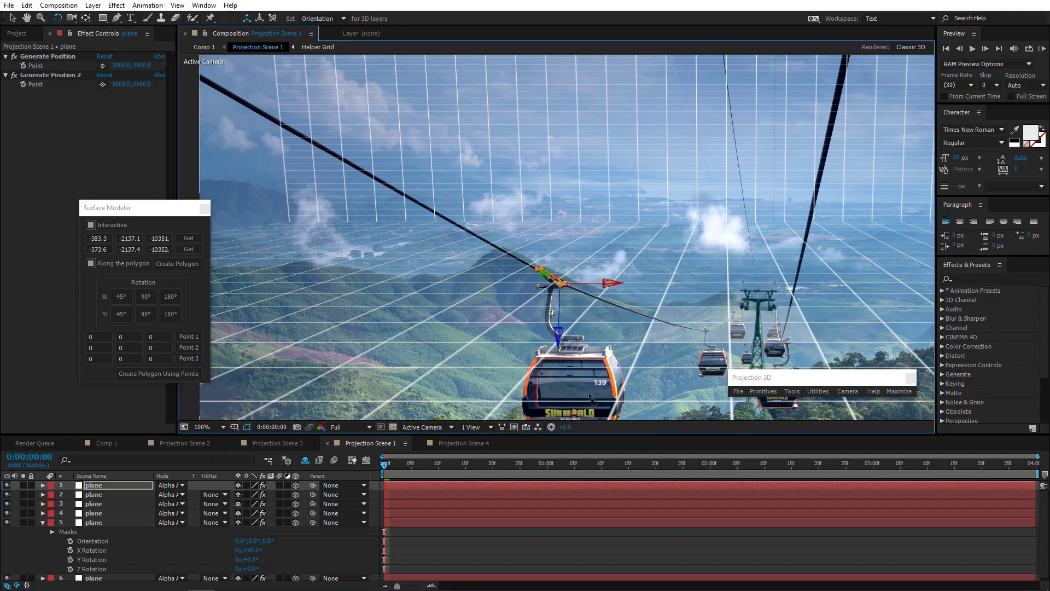
Hide the plane again and extend its far vertices along the cable to just beyond the photo's left edge.
{"action": "left_click", "coordinate": [12, 17]}
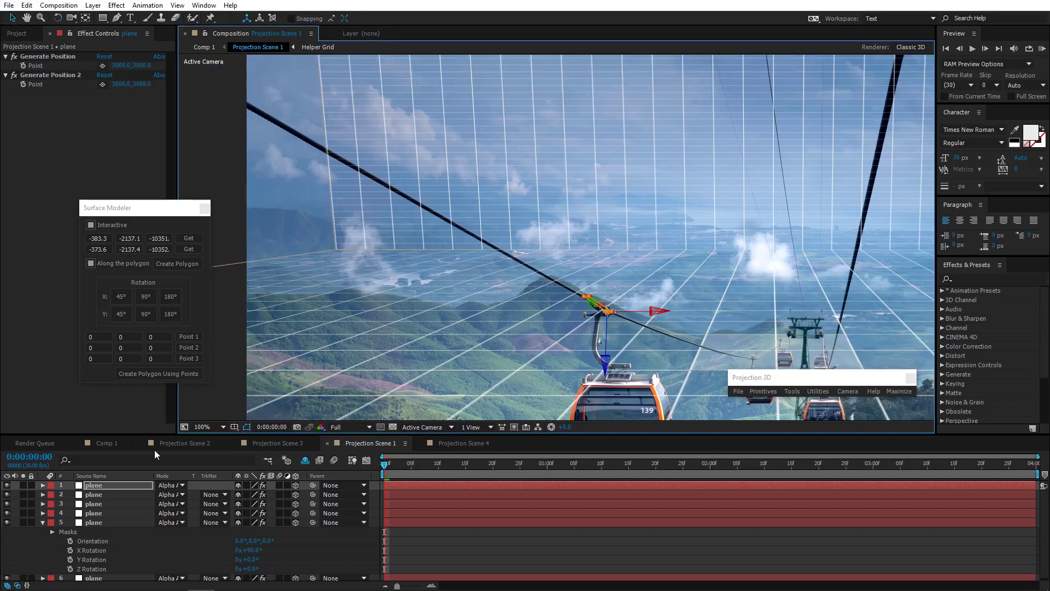
{"action": "left_click", "coordinate": [7, 485]}
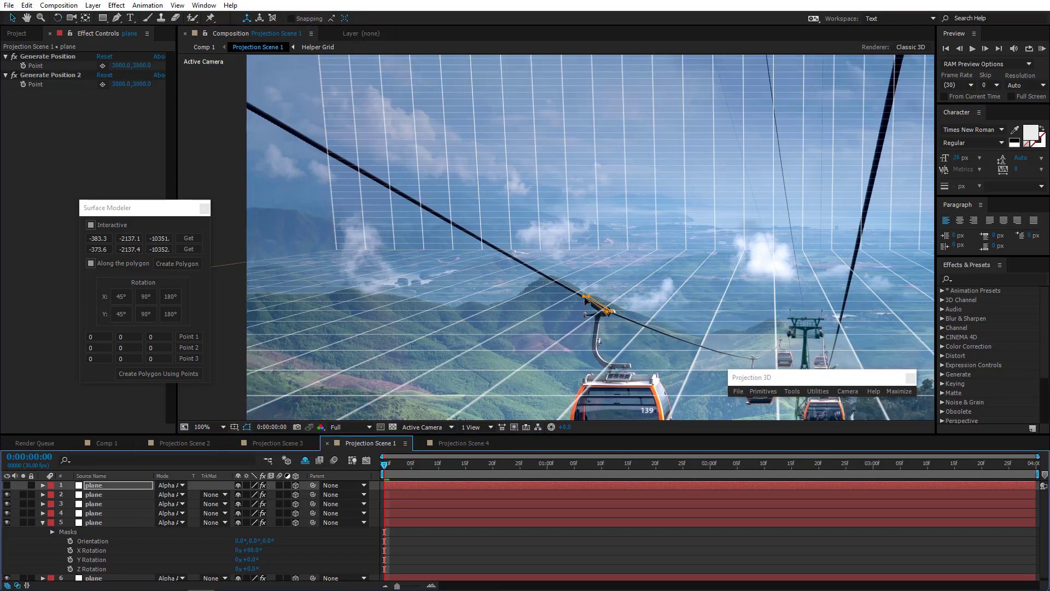
{"action": "left_click_drag", "start_coordinate": [585, 298], "coordinate": [244, 104]}
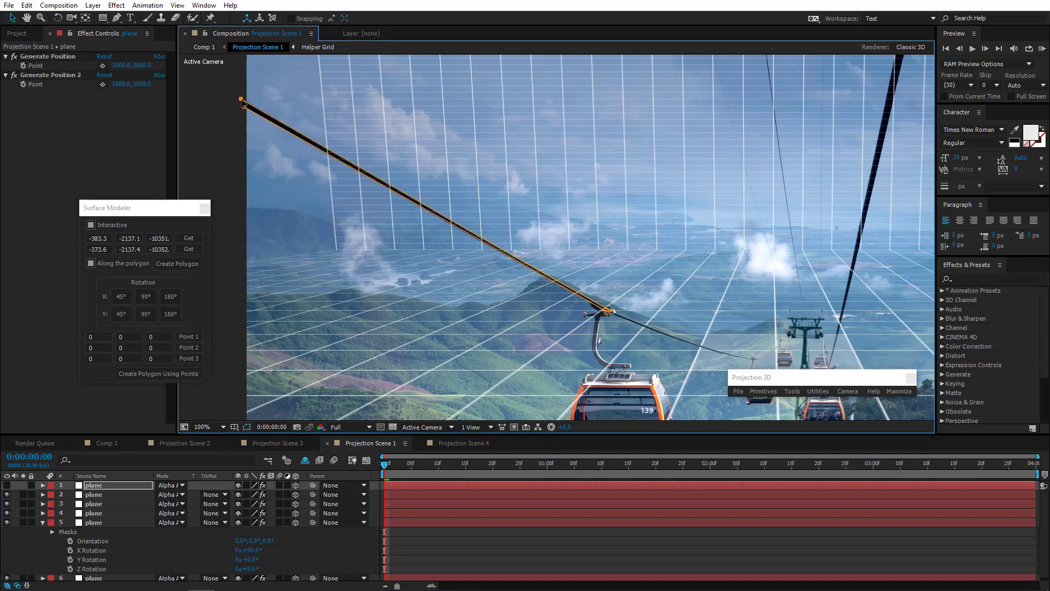
{"action": "scroll", "coordinate": [610, 297], "scroll_direction": "up", "scroll_amount": 2}
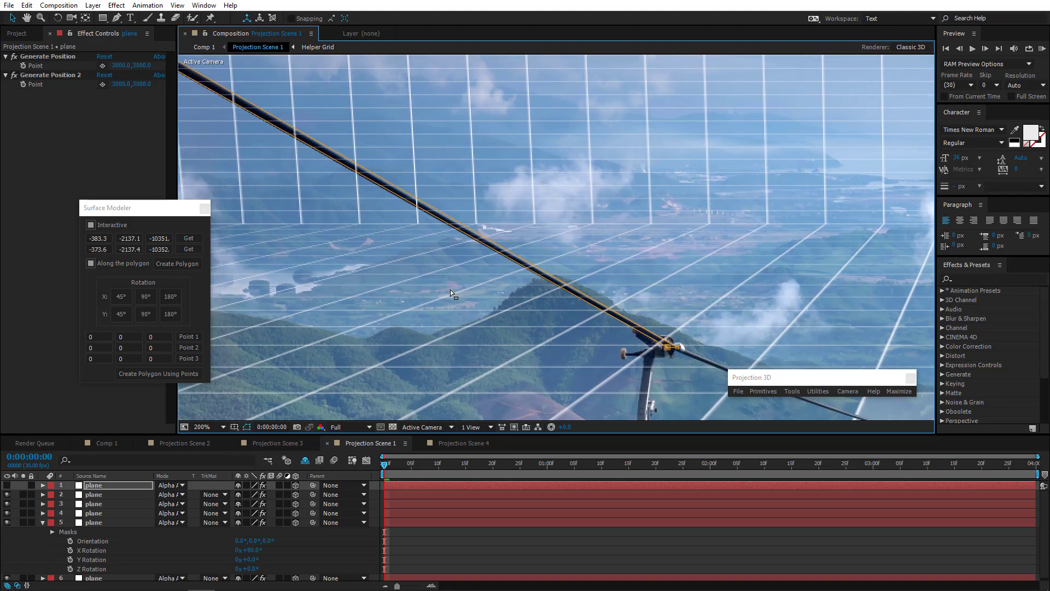
Add a Pen tool vertex midway on each long edge of the plane and fit them to the cable's slight bend.
{"action": "left_click", "coordinate": [116, 18]}
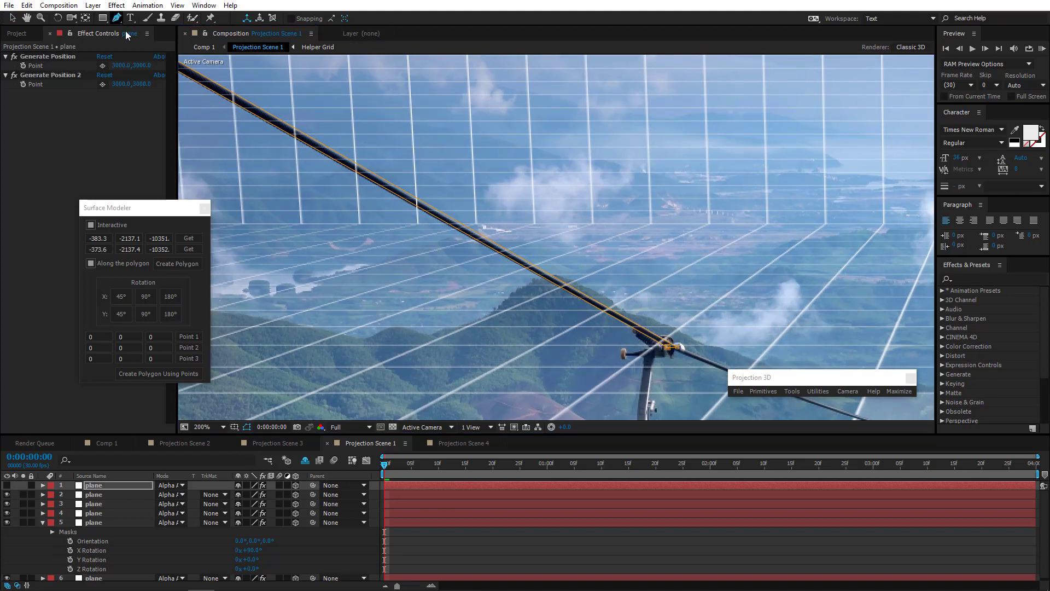
{"action": "left_click", "coordinate": [361, 176]}
{"action": "left_click_drag", "start_coordinate": [368, 178], "coordinate": [376, 185]}
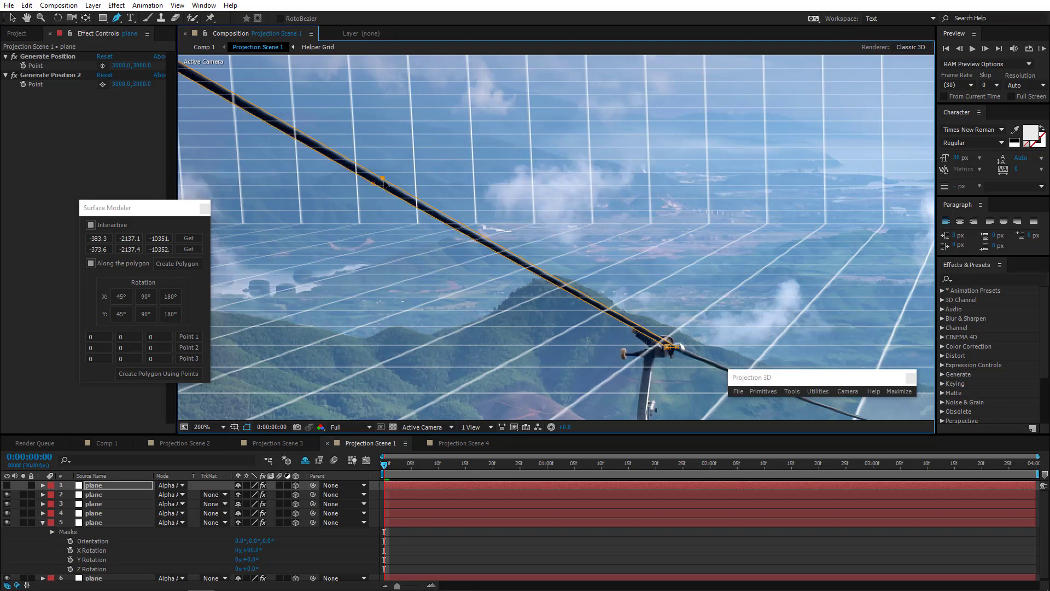
{"action": "key", "text": "comma"}
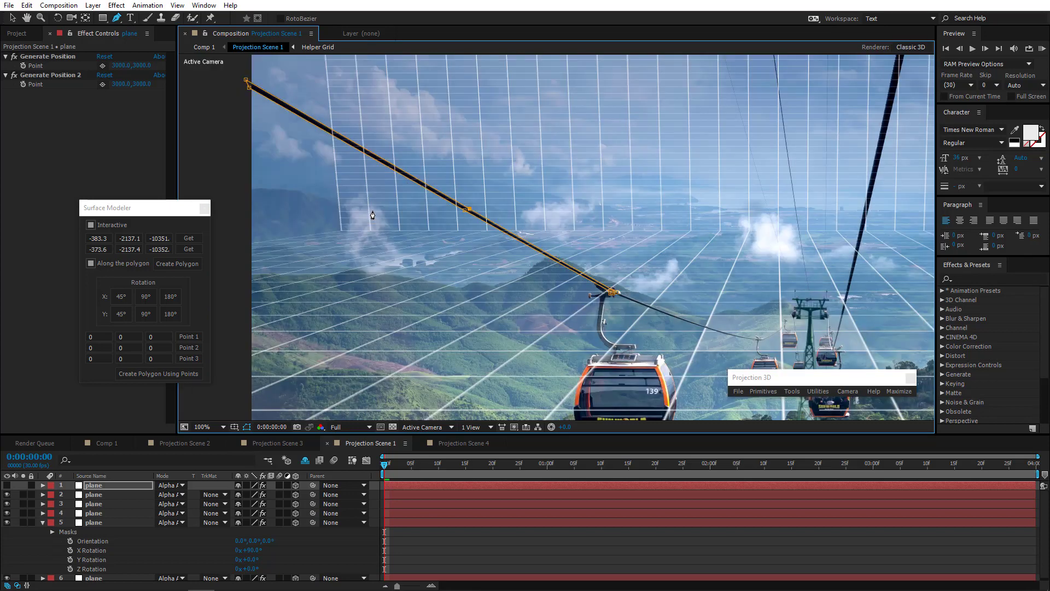
{"action": "scroll", "coordinate": [479, 236], "scroll_direction": "down", "scroll_amount": 1}
{"action": "left_click_drag", "start_coordinate": [453, 297], "coordinate": [350, 281]}
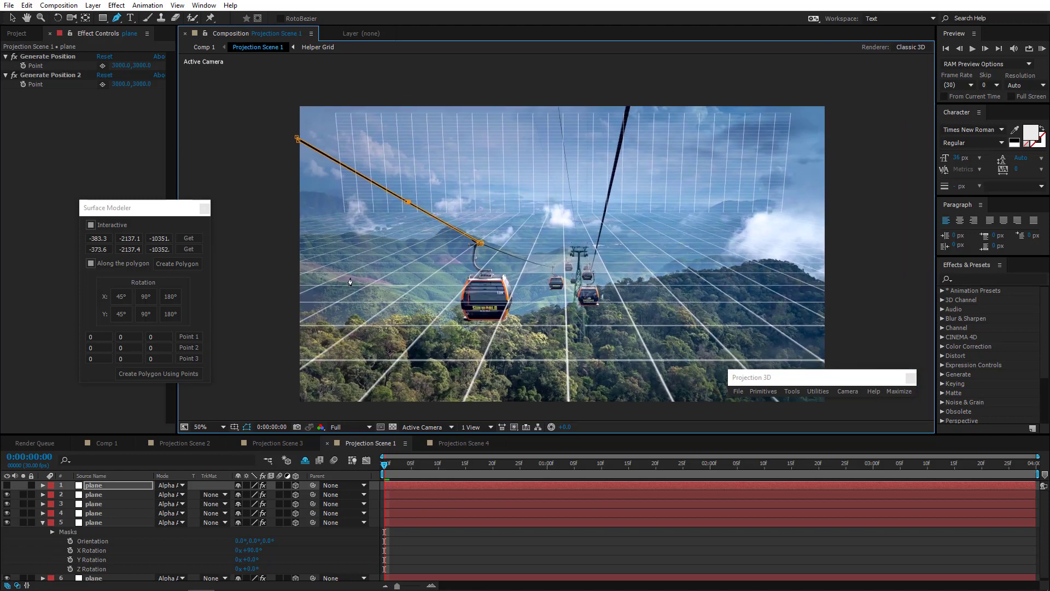
Make the last plane visible and examine the whole chain of cable planes in Top view.
{"action": "left_click", "coordinate": [6, 485]}
{"action": "left_click", "coordinate": [420, 427]}
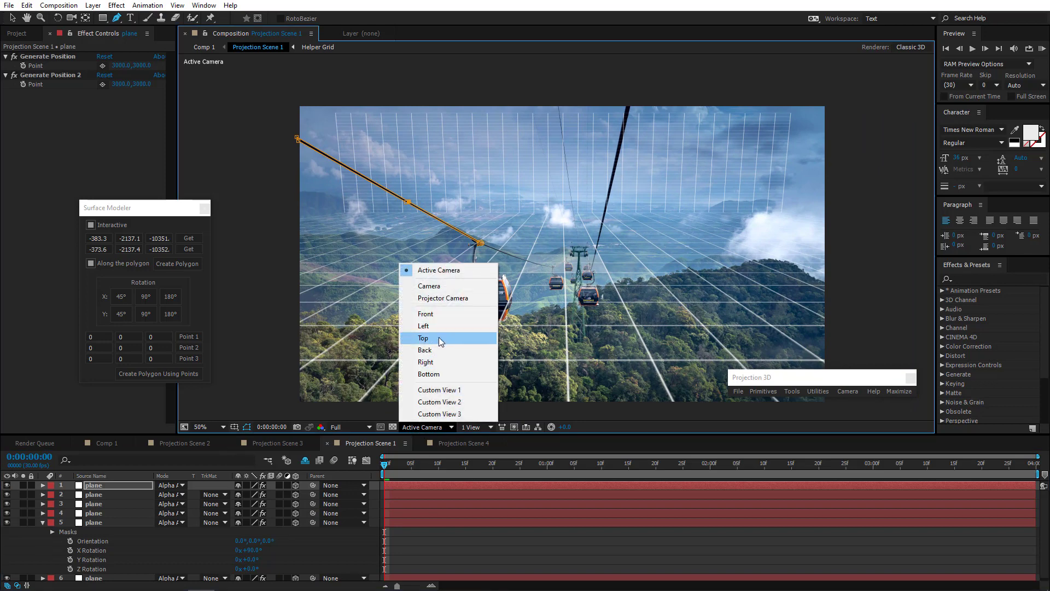
{"action": "left_click", "coordinate": [437, 335]}
{"action": "key", "text": "comma"}
{"action": "key", "text": "period"}
{"action": "key", "text": "period"}
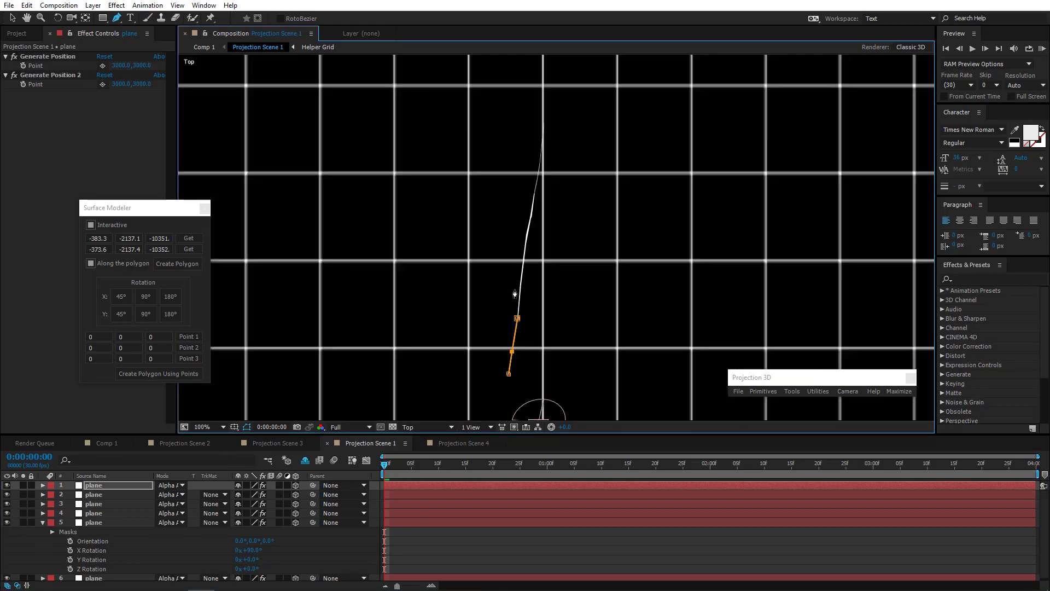
In Active Camera, select the tower's plane and place its Generate Position point at the tower's right-hand wheels, where the second cable starts.
{"action": "key", "text": "period"}
{"action": "key", "text": "comma"}
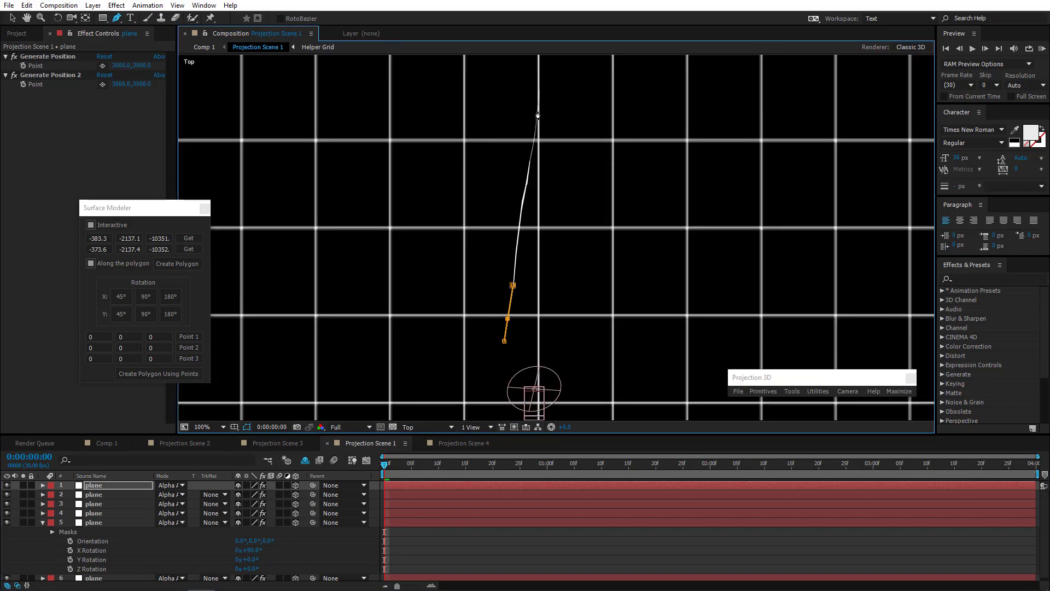
{"action": "left_click", "coordinate": [419, 426]}
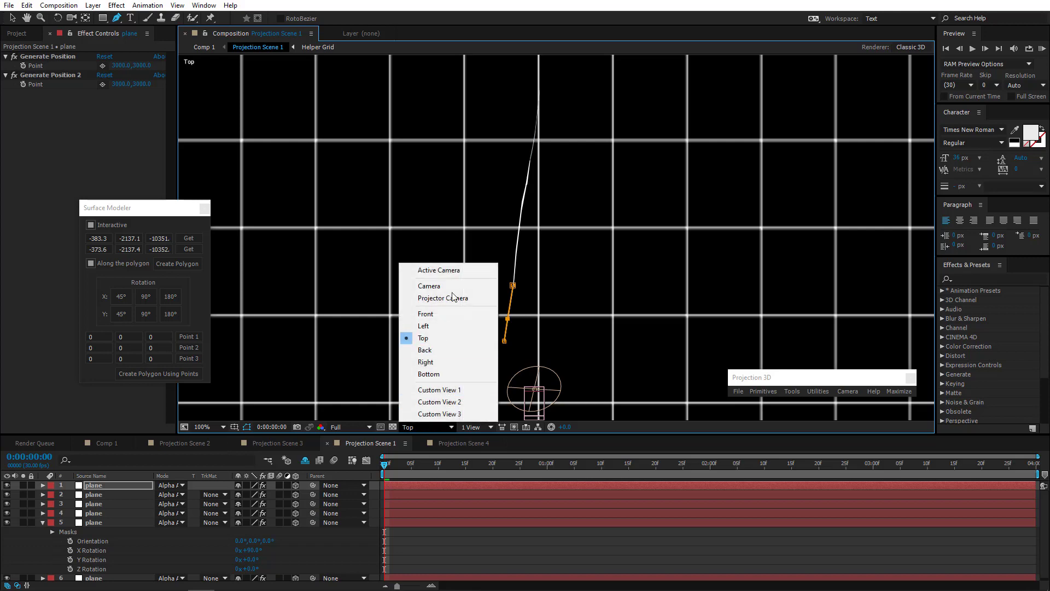
{"action": "left_click", "coordinate": [447, 271]}
{"action": "scroll", "coordinate": [448, 279], "scroll_direction": "down", "scroll_amount": 2}
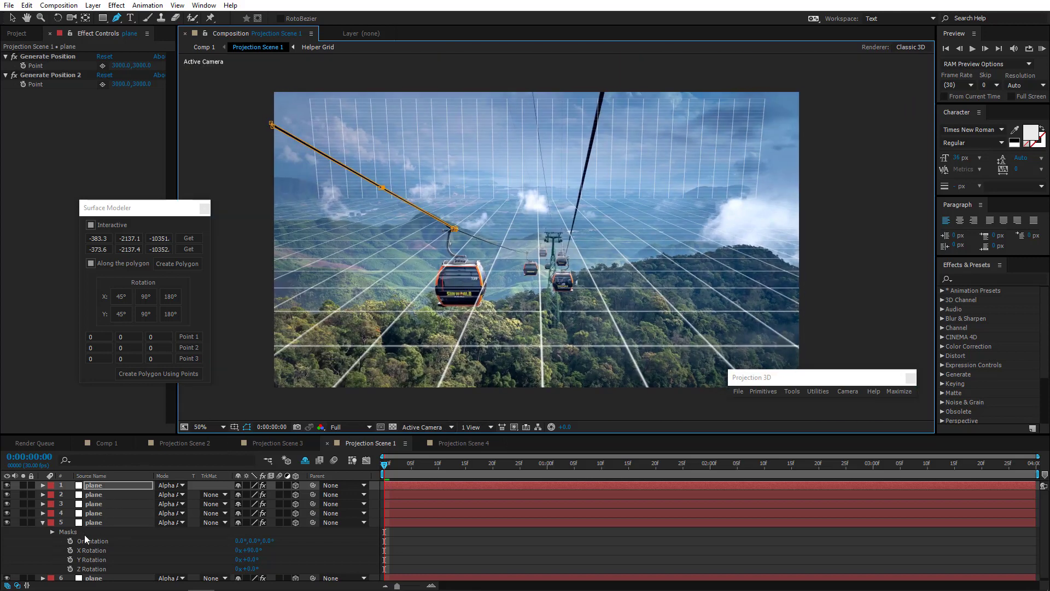
{"action": "left_click", "coordinate": [102, 578]}
{"action": "scroll", "coordinate": [610, 257], "scroll_direction": "up", "scroll_amount": 2}
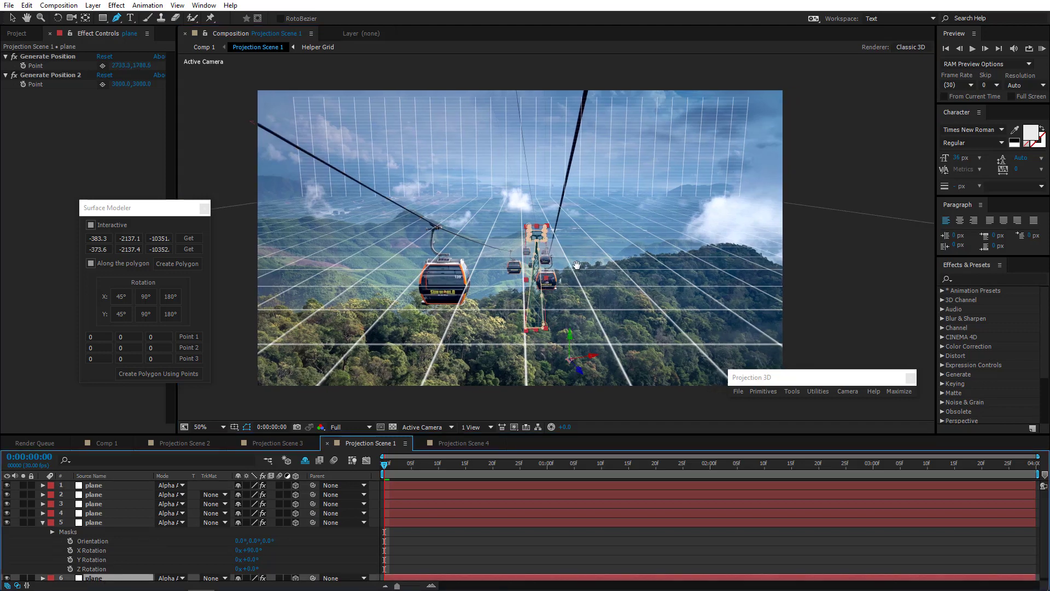
{"action": "scroll", "coordinate": [544, 228], "scroll_direction": "up", "scroll_amount": 2}
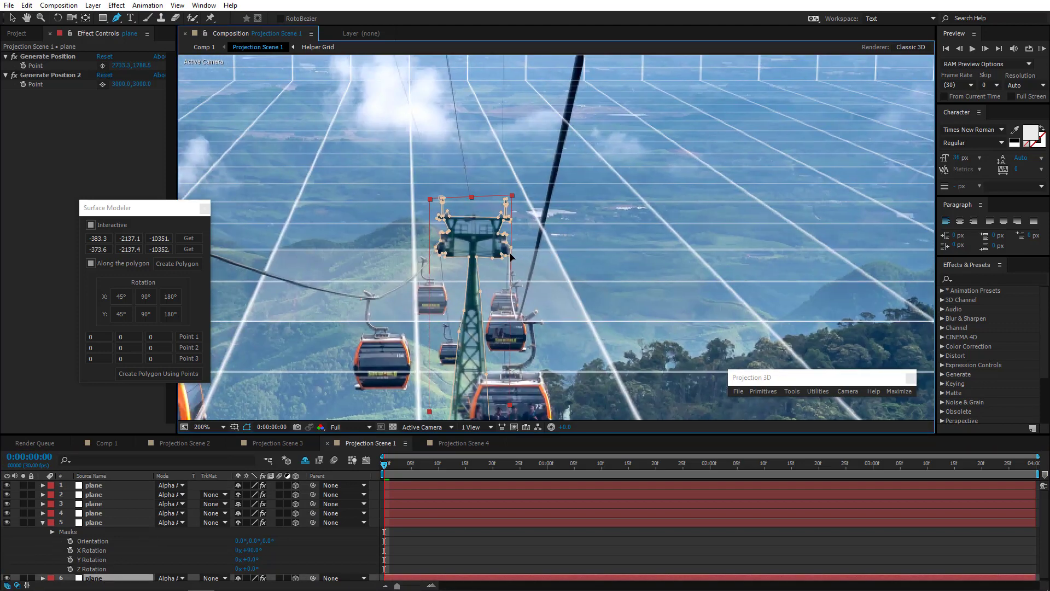
{"action": "scroll", "coordinate": [511, 255], "scroll_direction": "up", "scroll_amount": 2}
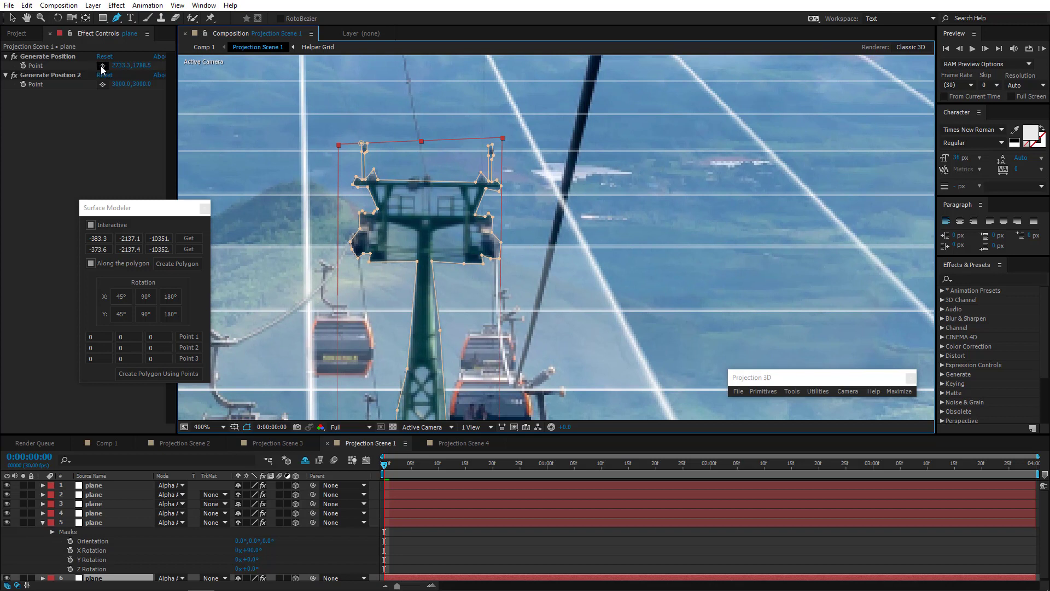
{"action": "left_click", "coordinate": [102, 66]}
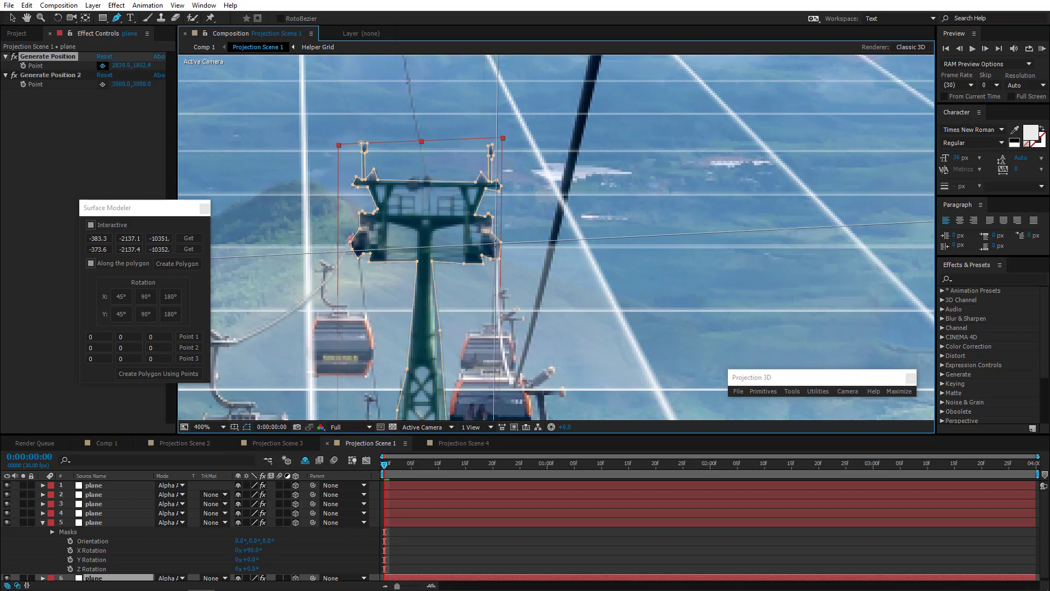
{"action": "left_click", "coordinate": [496, 245]}
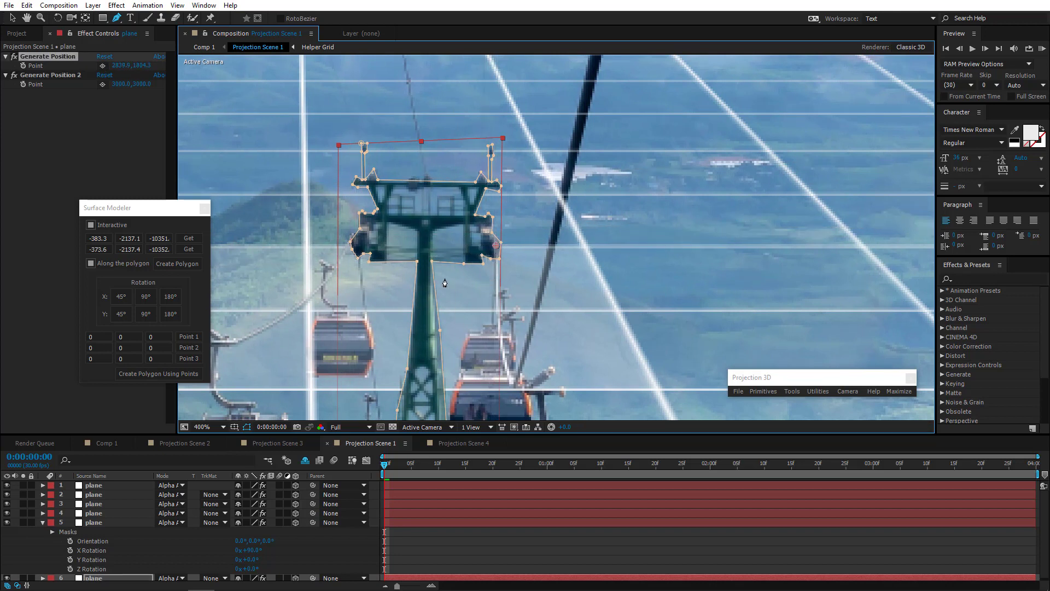
Generate a plane from the placed point and set its X Rotation to 90°.
{"action": "left_click", "coordinate": [792, 391]}
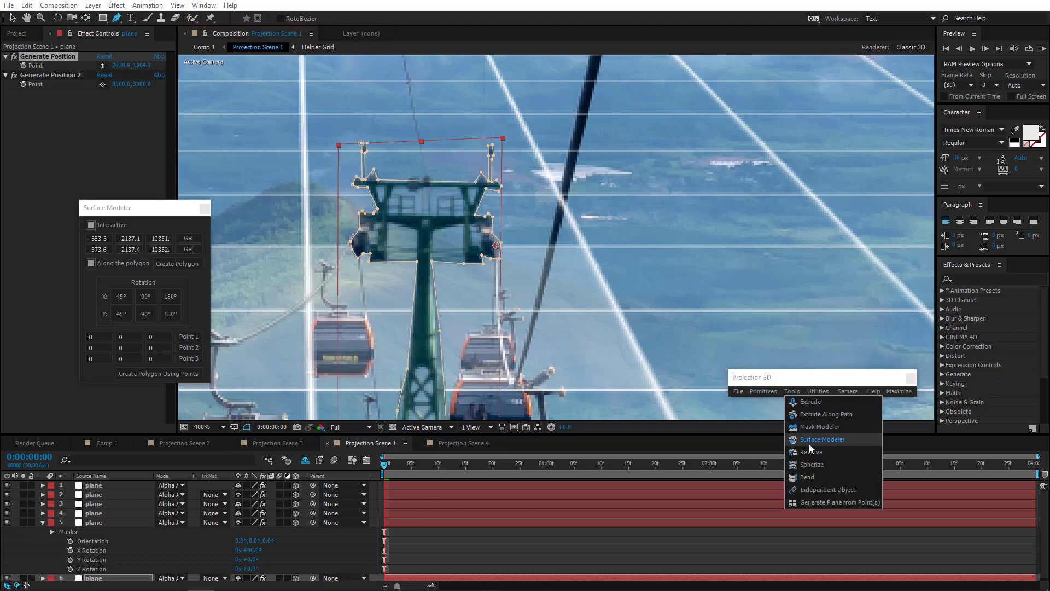
{"action": "left_click", "coordinate": [819, 501]}
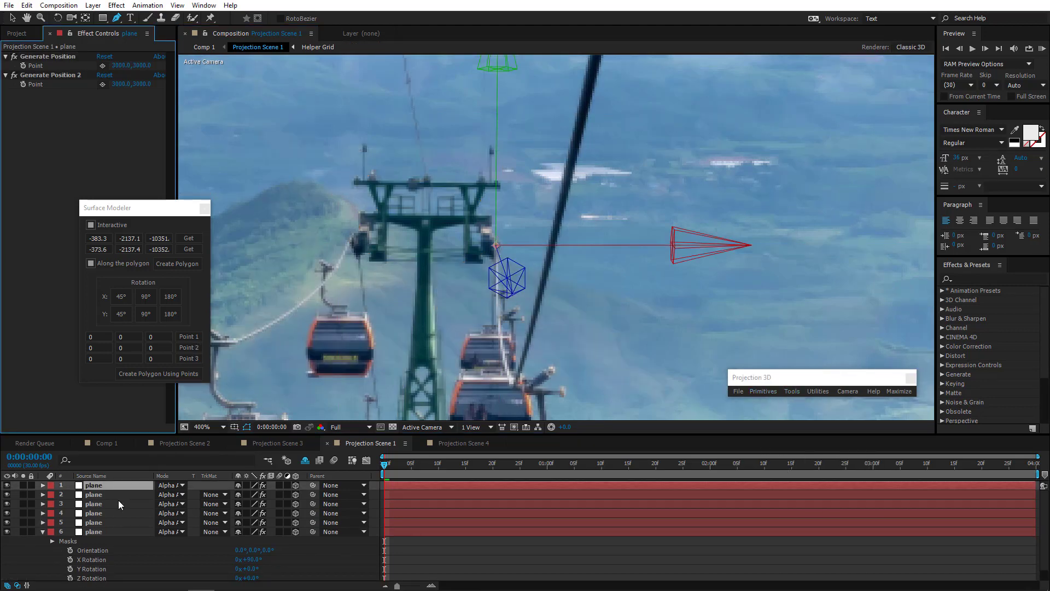
{"action": "left_click", "coordinate": [106, 486]}
{"action": "key", "text": "r"}
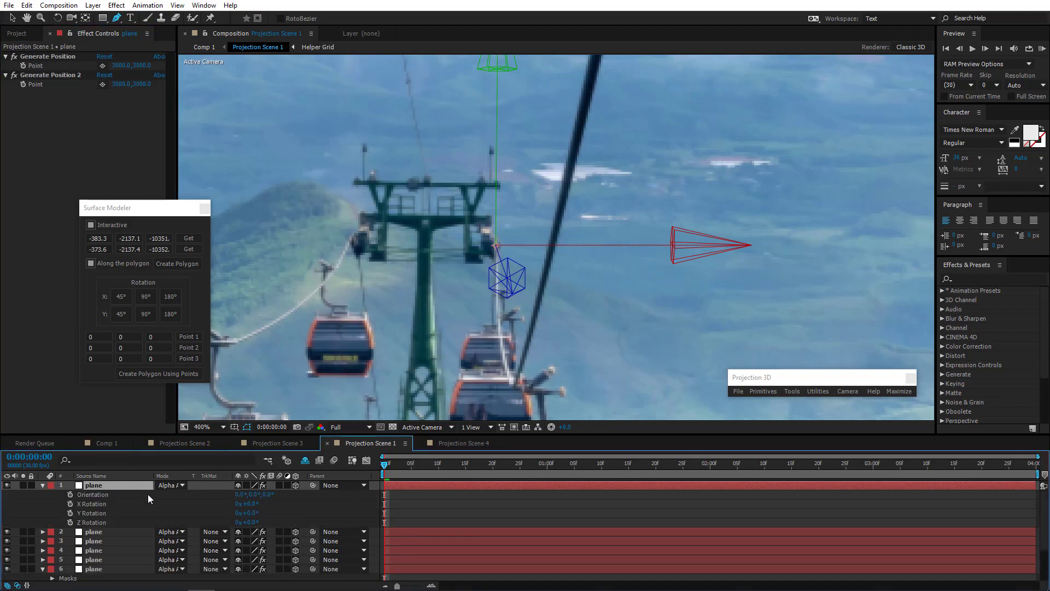
{"action": "left_click", "coordinate": [249, 503]}
{"action": "key", "text": "Return"}
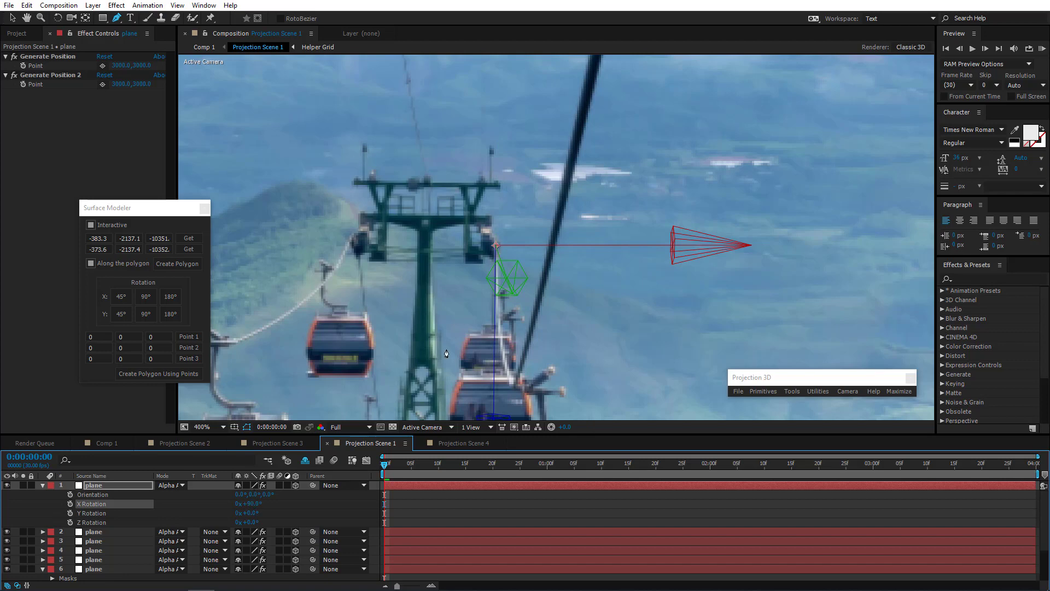
Draw a narrow four-point Pen mask on the new plane along the right-hand cable, from the tower wheels to just above the nearest cabin.
{"action": "key", "text": "comma"}
{"action": "scroll", "coordinate": [501, 309], "scroll_direction": "down", "scroll_amount": 2}
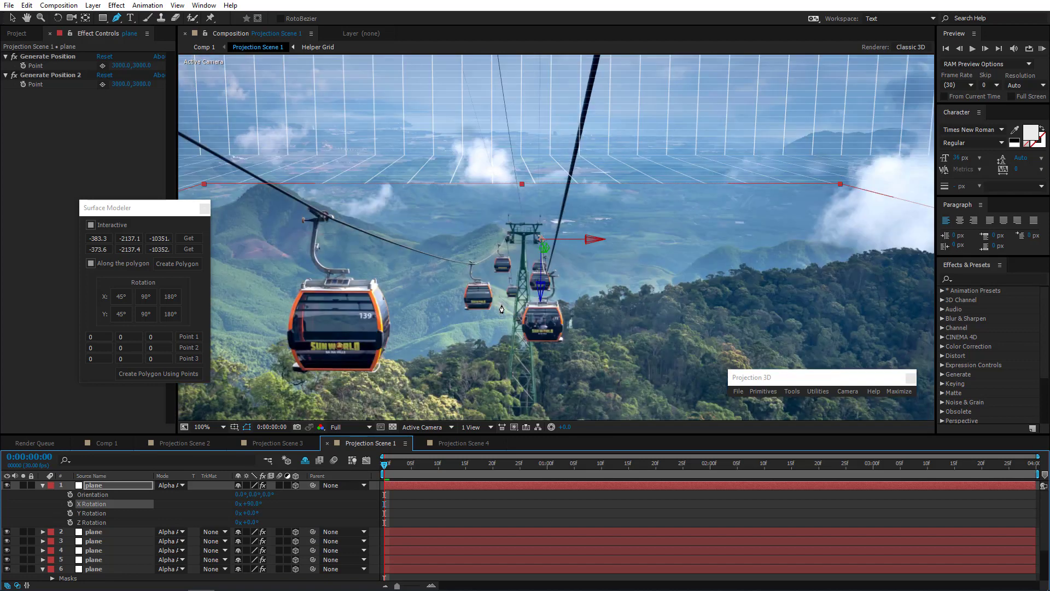
{"action": "scroll", "coordinate": [501, 309], "scroll_direction": "up", "scroll_amount": 2}
{"action": "scroll", "coordinate": [500, 309], "scroll_direction": "up", "scroll_amount": 3}
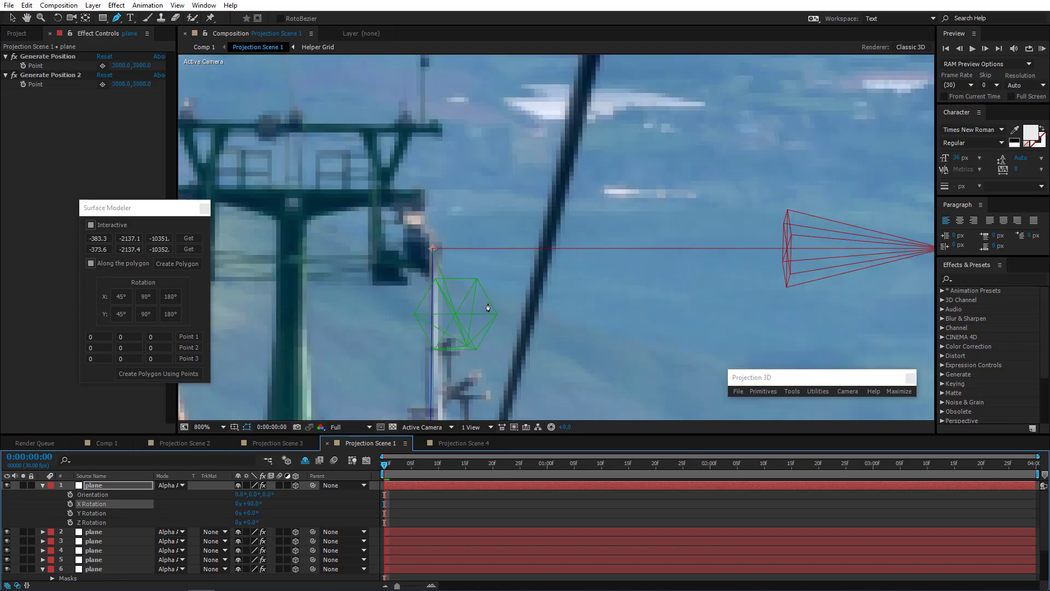
{"action": "left_click", "coordinate": [564, 197]}
{"action": "key", "text": "comma"}
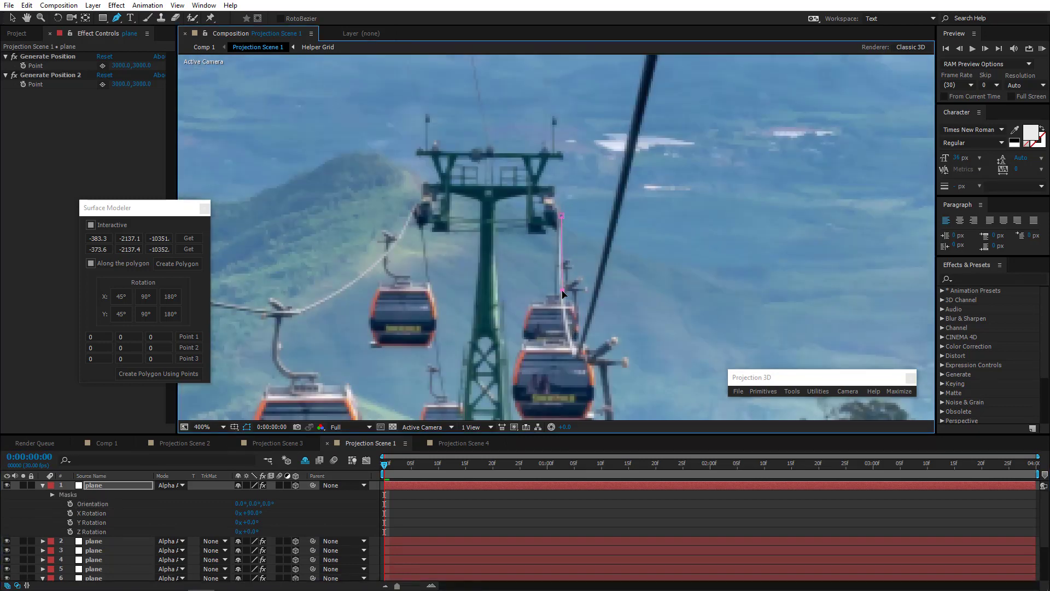
{"action": "key", "text": "period"}
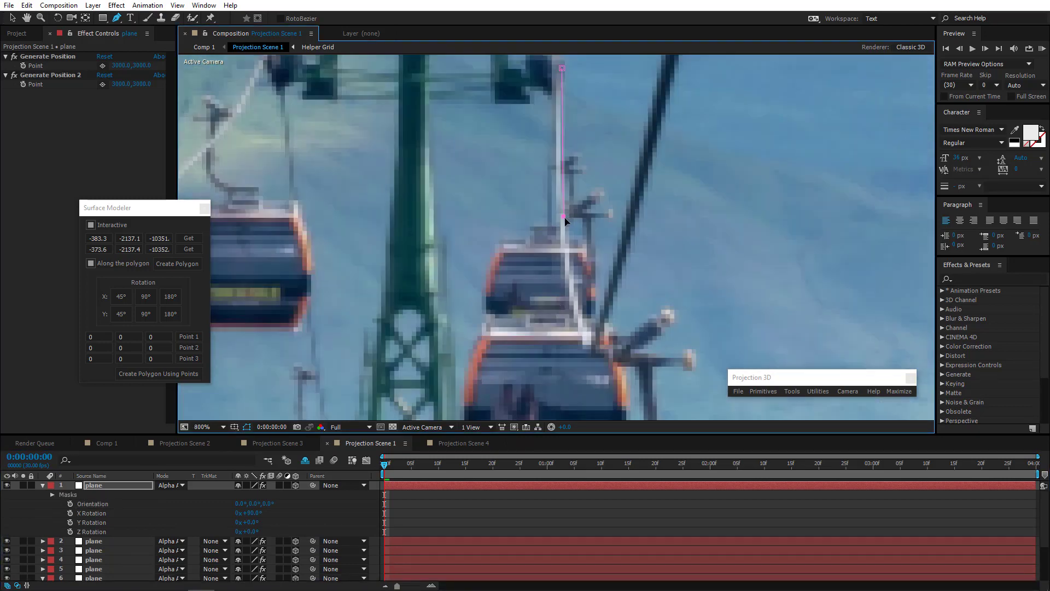
{"action": "left_click", "coordinate": [557, 220]}
{"action": "scroll", "coordinate": [558, 219], "scroll_direction": "up", "scroll_amount": 2}
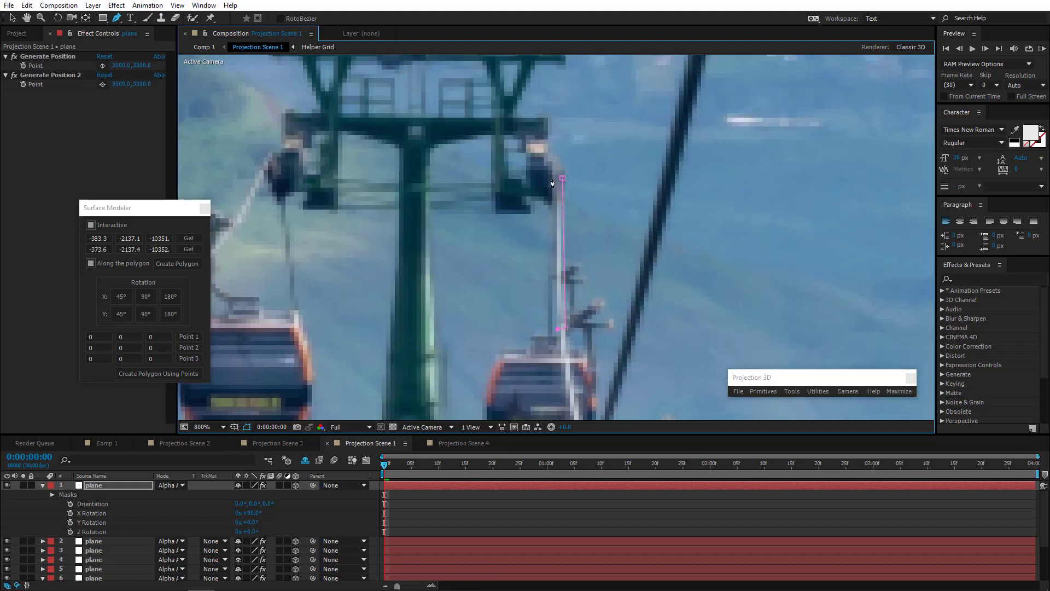
{"action": "left_click", "coordinate": [555, 183]}
{"action": "left_click", "coordinate": [563, 179]}
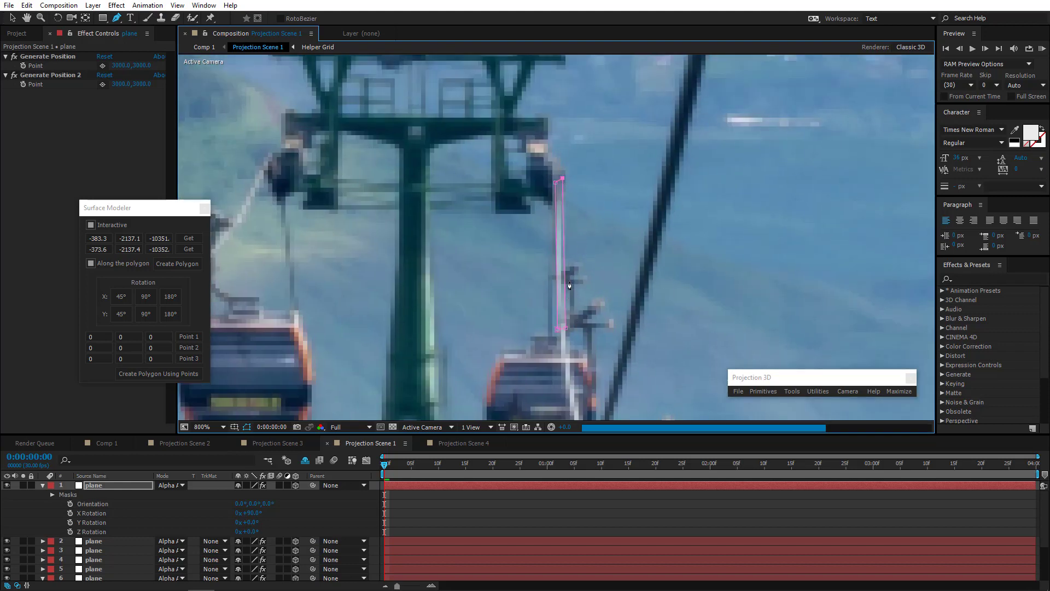
{"action": "left_click_drag", "start_coordinate": [572, 300], "coordinate": [555, 193]}
{"action": "key", "text": "comma"}
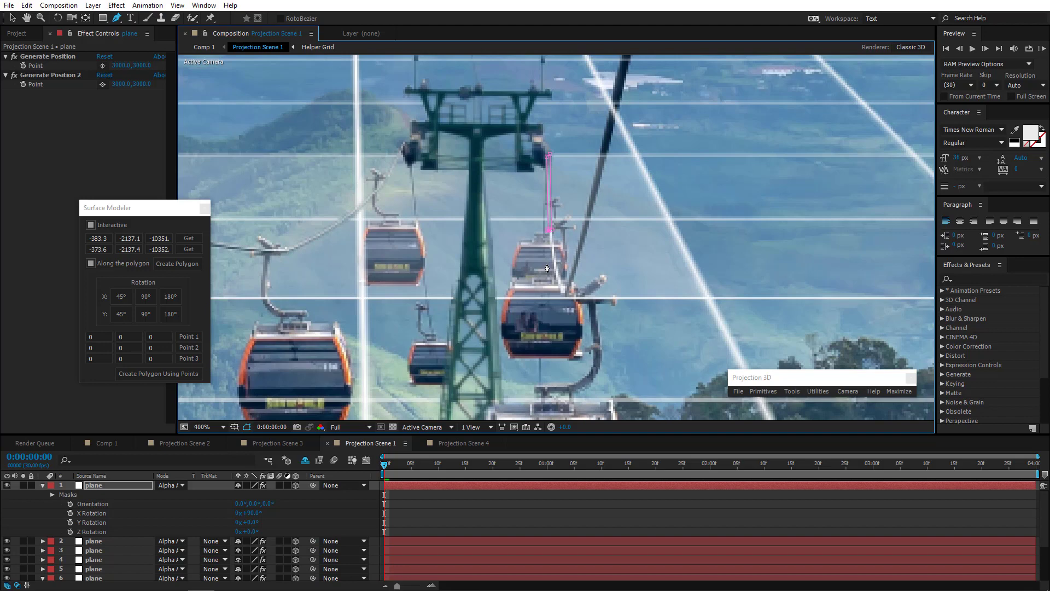
In Top view, read the left vertex at the masked cable plane's near end into Surface Modeler as the first point.
{"action": "left_click", "coordinate": [427, 427]}
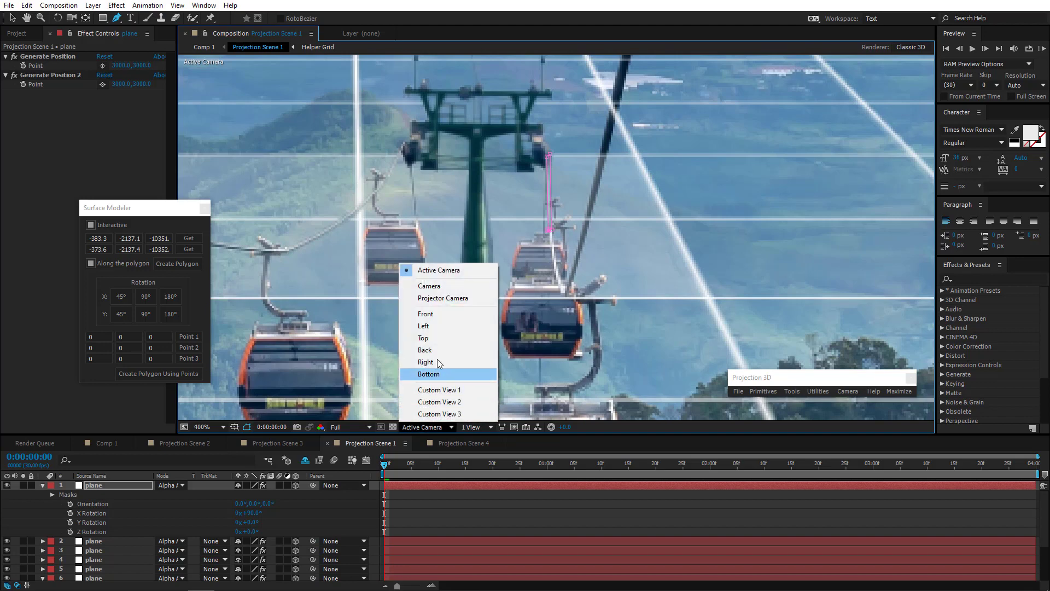
{"action": "left_click", "coordinate": [436, 339]}
{"action": "scroll", "coordinate": [600, 329], "scroll_direction": "up", "scroll_amount": 1}
{"action": "left_click_drag", "start_coordinate": [643, 354], "coordinate": [459, 220]}
{"action": "scroll", "coordinate": [574, 313], "scroll_direction": "up", "scroll_amount": 2}
{"action": "scroll", "coordinate": [458, 220], "scroll_direction": "up", "scroll_amount": 1}
{"action": "left_click_drag", "start_coordinate": [563, 310], "coordinate": [546, 265]}
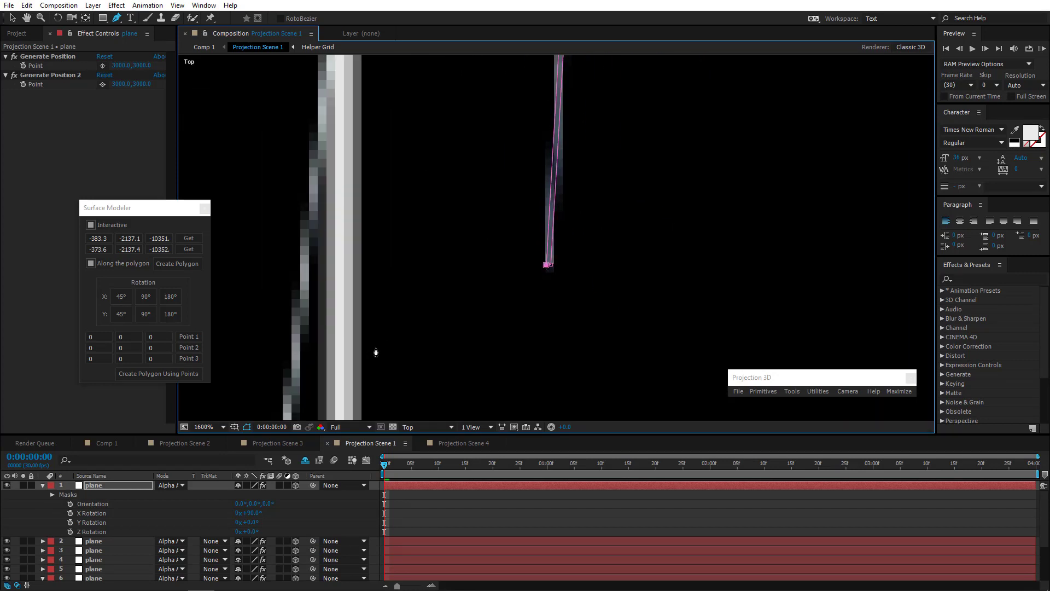
{"action": "left_click", "coordinate": [201, 243]}
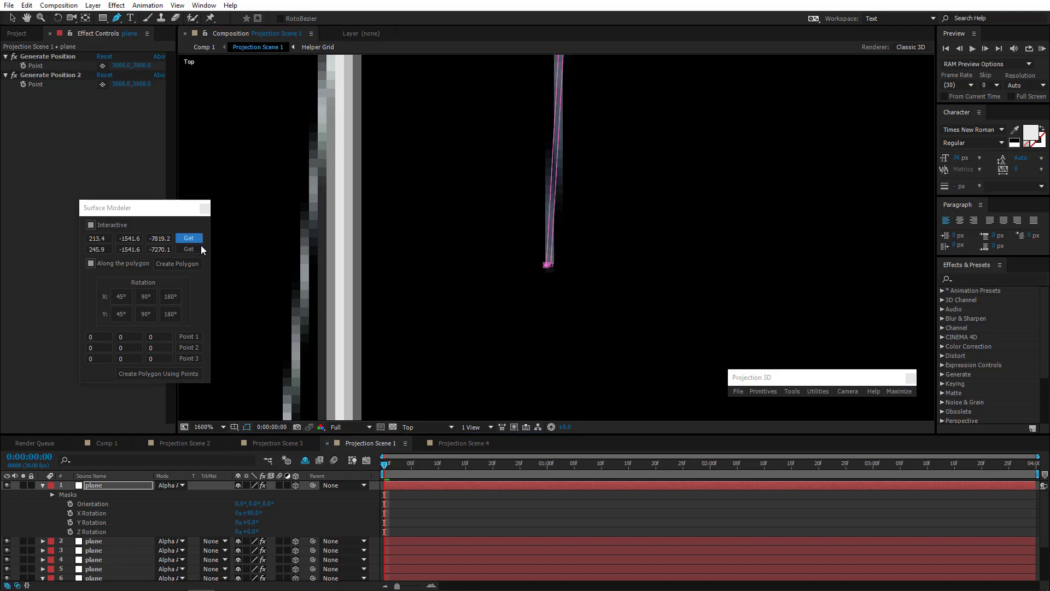
Read the near end's right vertex as the second point and create a connected polygon along the cable plane.
{"action": "left_click", "coordinate": [551, 264]}
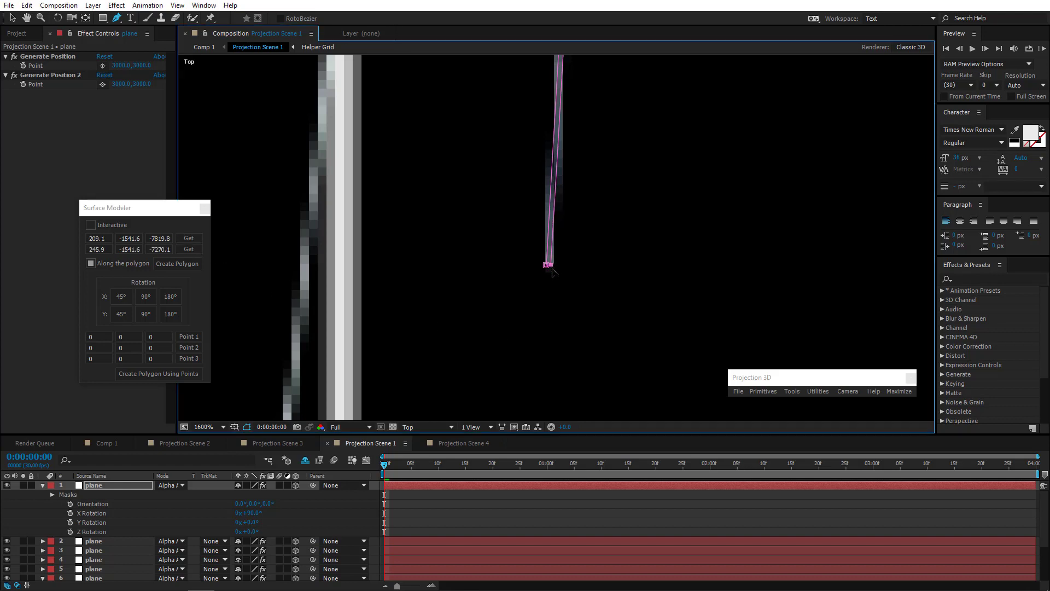
{"action": "left_click", "coordinate": [198, 249]}
{"action": "left_click", "coordinate": [180, 265]}
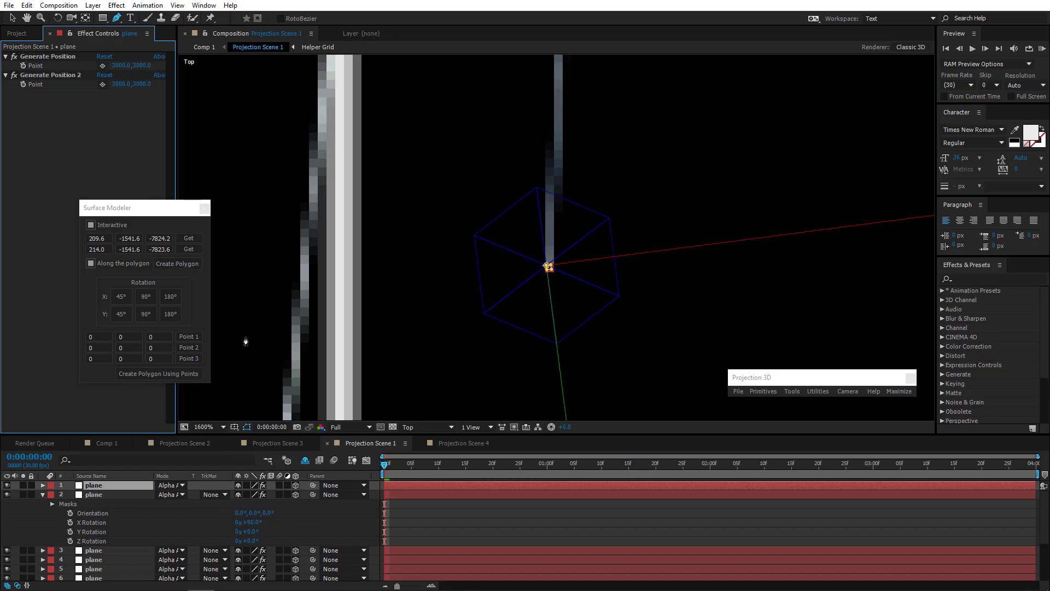
Hide the new polygon plane and extend its far vertices forward in line with the cable in Top view.
{"action": "left_click", "coordinate": [7, 486]}
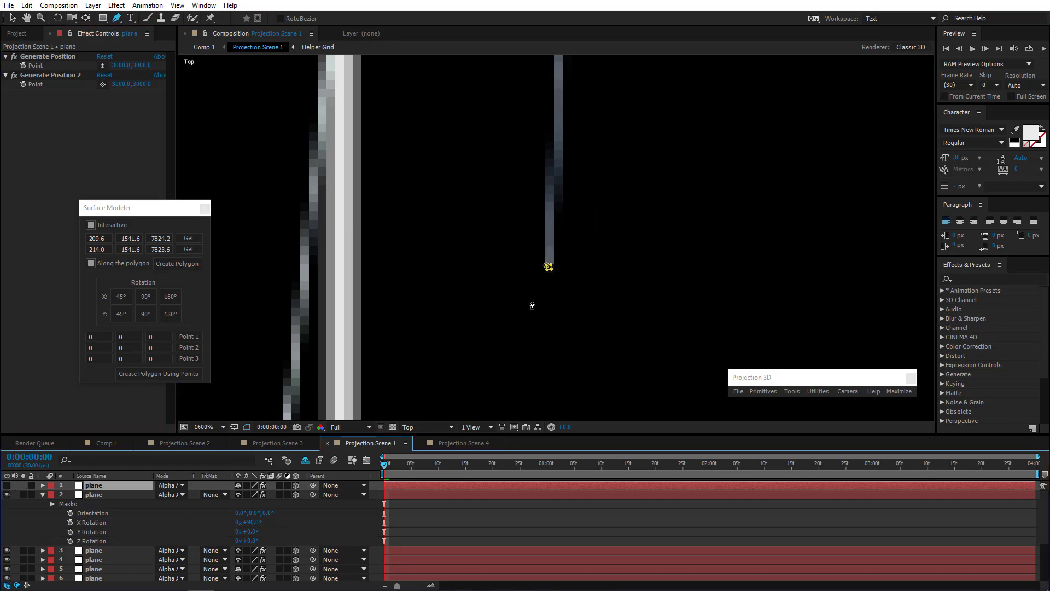
{"action": "key", "text": "v"}
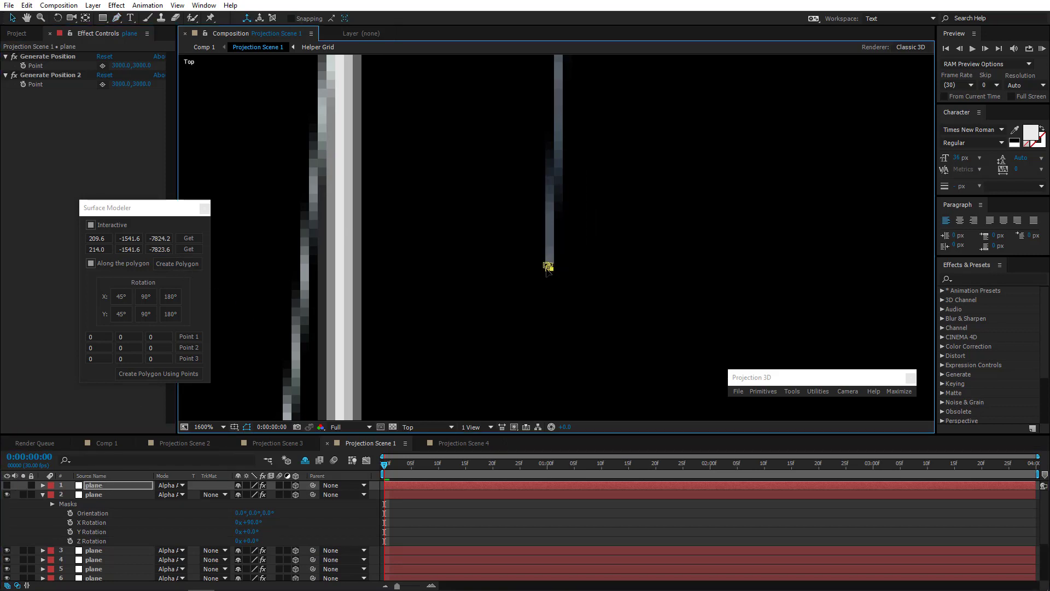
{"action": "left_click_drag", "start_coordinate": [551, 269], "coordinate": [543, 381]}
In Left view, show the new plane again and rotate it slightly around its X axis to tilt its far end upward.
{"action": "left_click", "coordinate": [413, 429]}
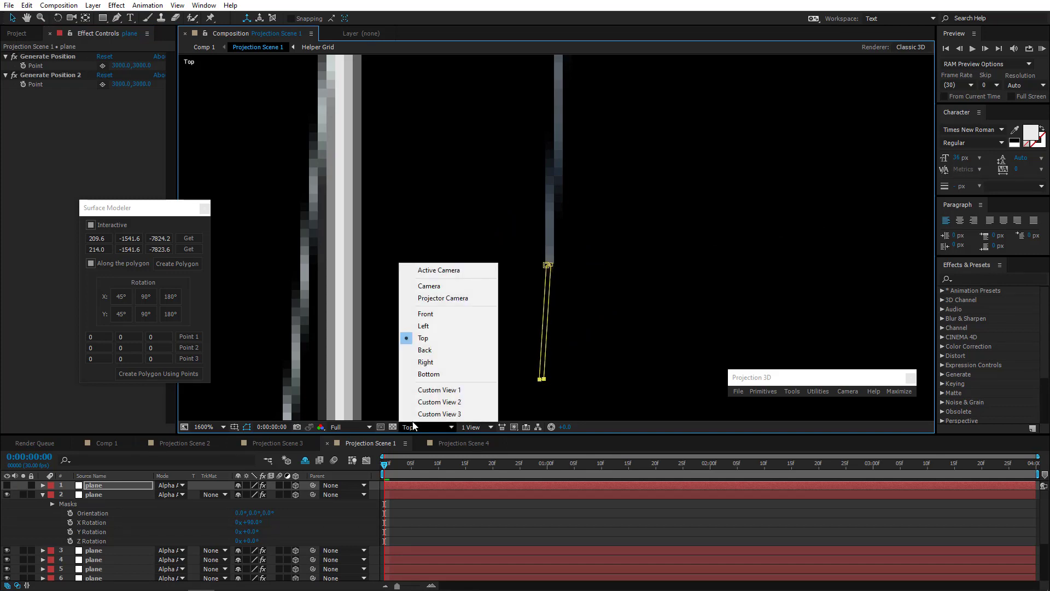
{"action": "left_click", "coordinate": [435, 328]}
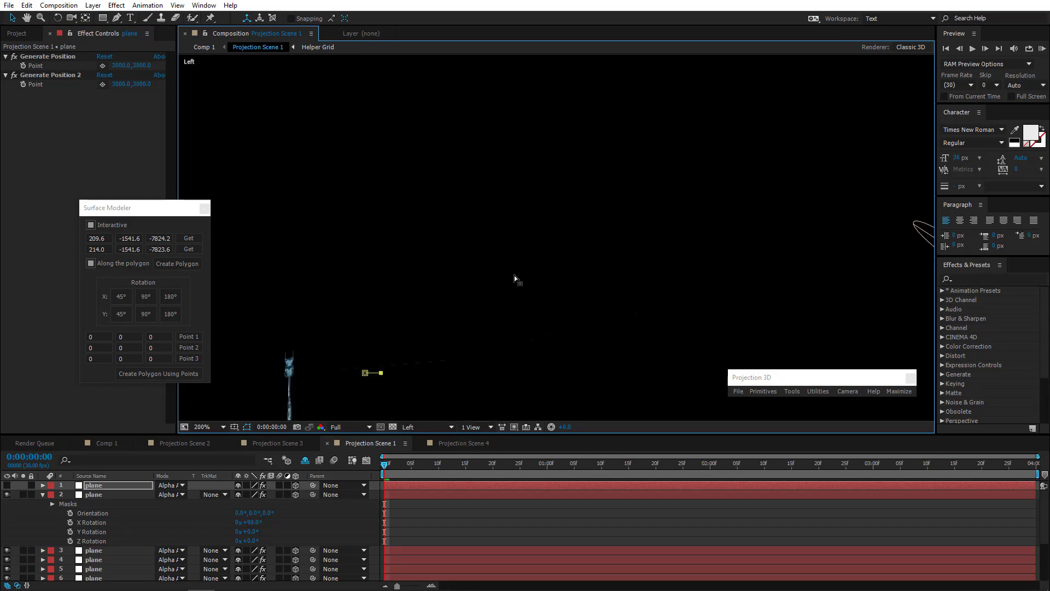
{"action": "scroll", "coordinate": [557, 251], "scroll_direction": "up", "scroll_amount": 2}
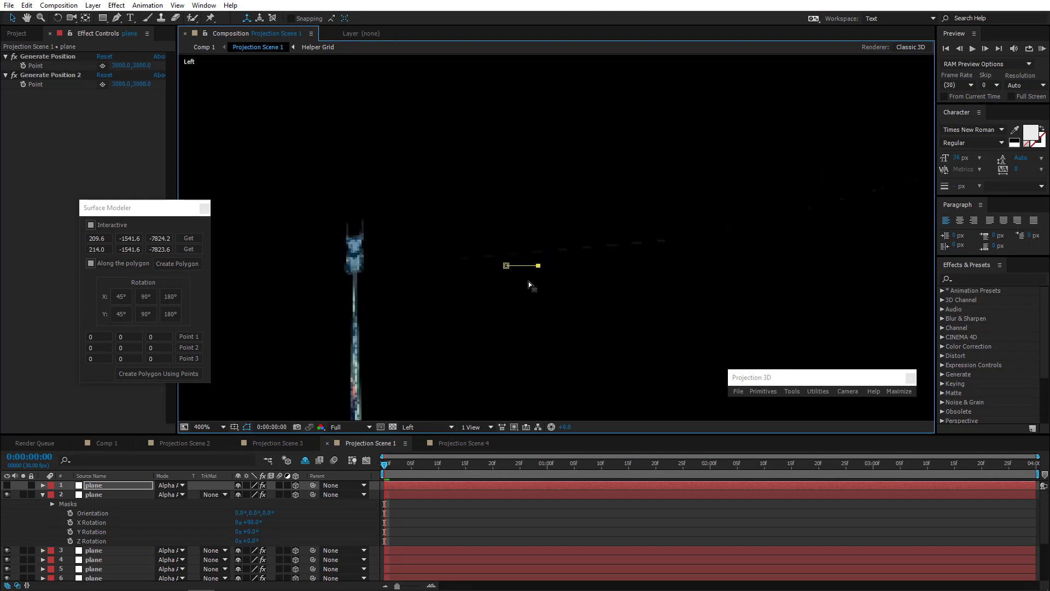
{"action": "left_click", "coordinate": [7, 485]}
{"action": "left_click", "coordinate": [95, 486]}
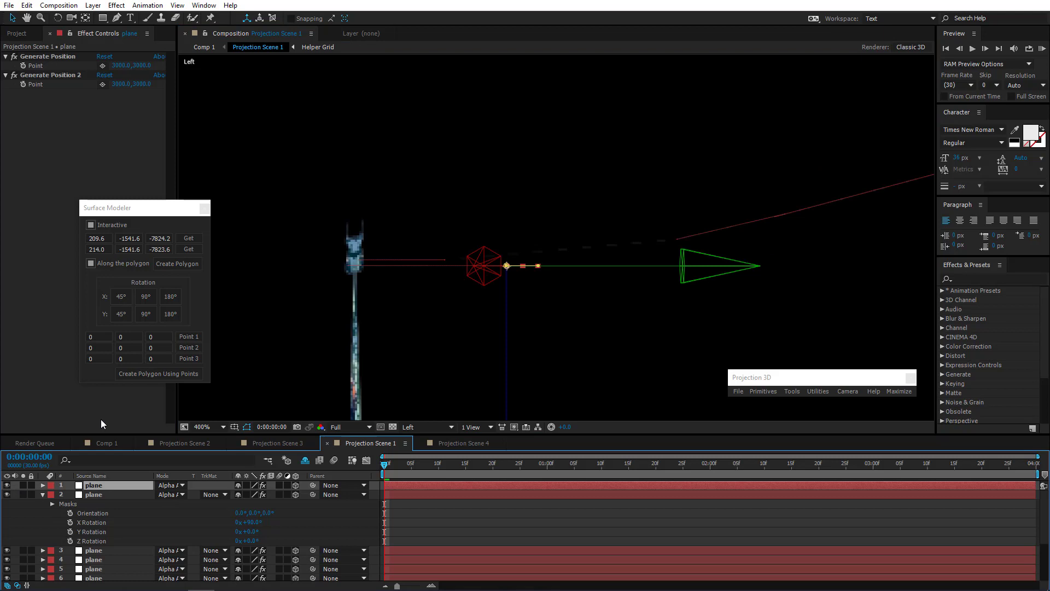
{"action": "left_click", "coordinate": [57, 18]}
{"action": "left_click_drag", "start_coordinate": [485, 274], "coordinate": [471, 269]}
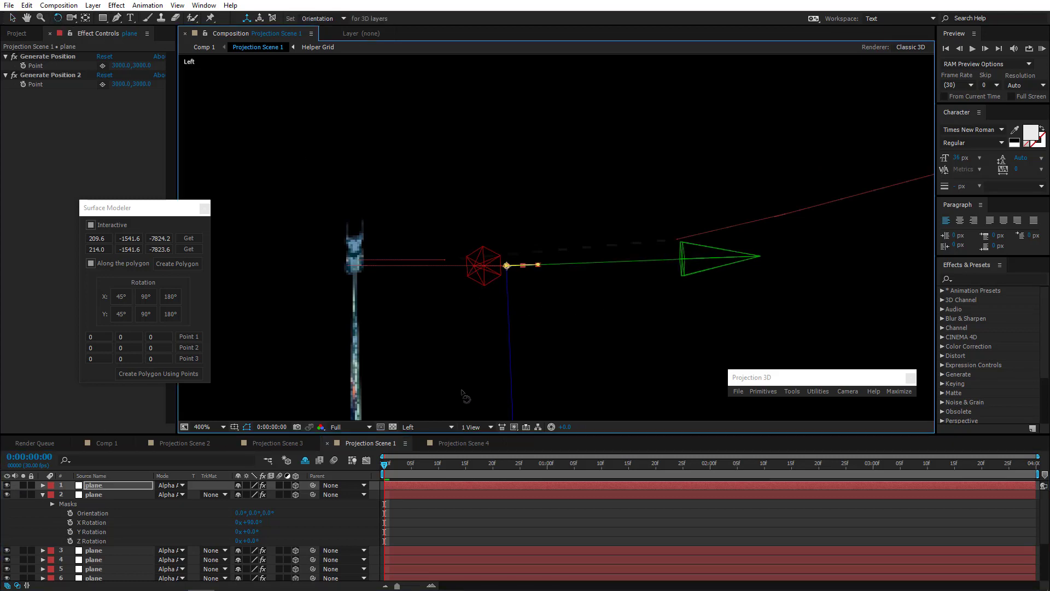
In Active Camera, hide the plane and extend its far vertices along the cable to the roof of the next cabin.
{"action": "left_click", "coordinate": [422, 426]}
{"action": "left_click", "coordinate": [437, 272]}
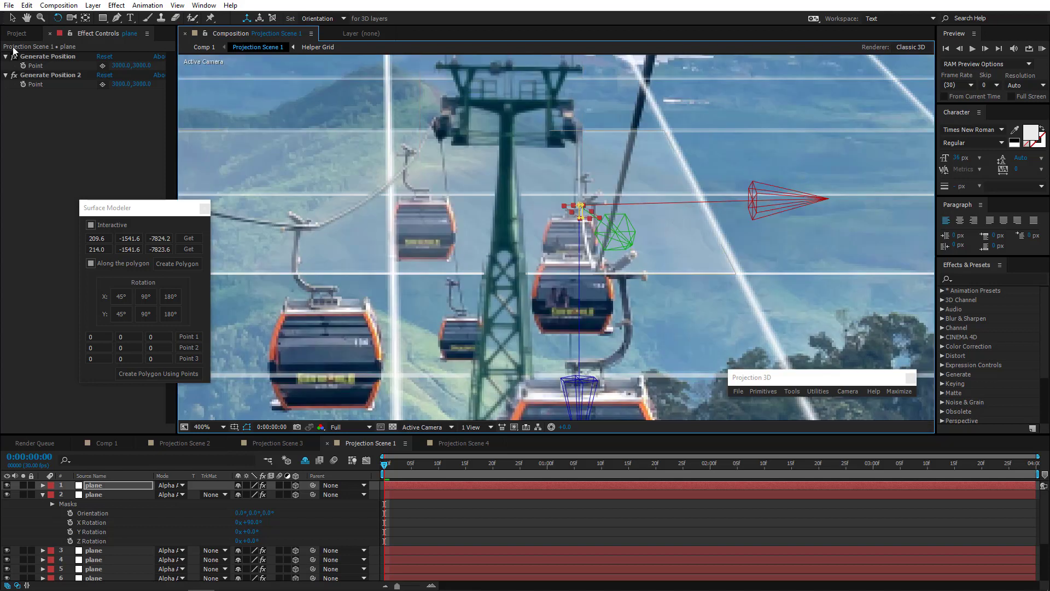
{"action": "left_click", "coordinate": [12, 18]}
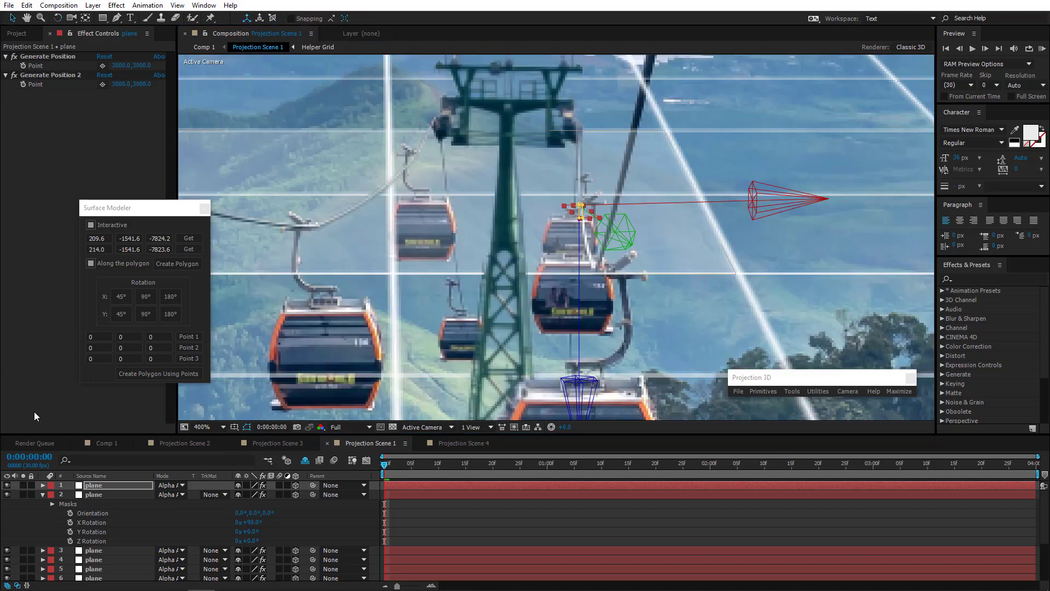
{"action": "left_click", "coordinate": [7, 485]}
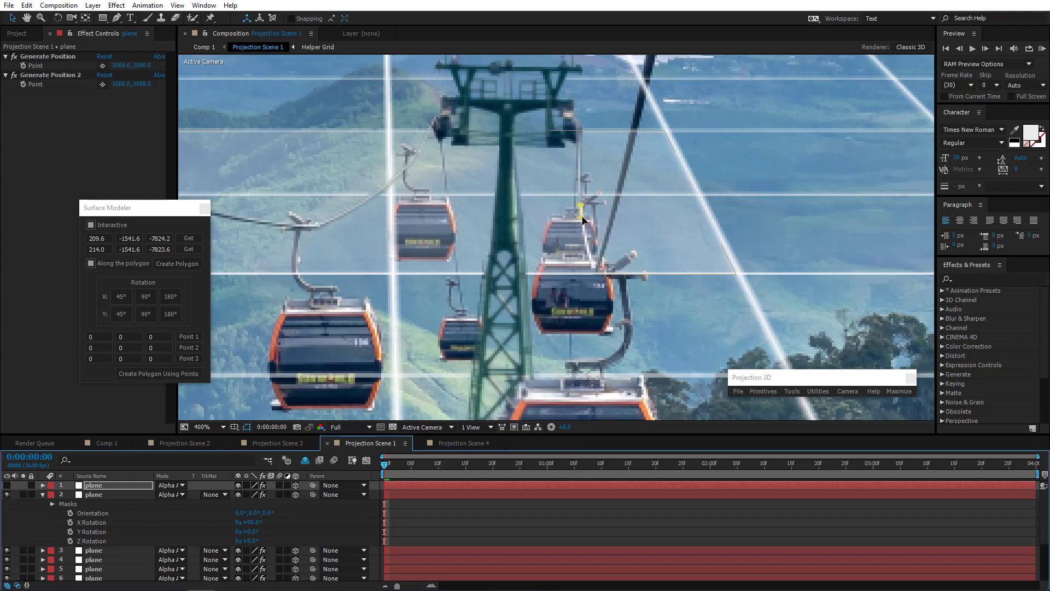
{"action": "left_click_drag", "start_coordinate": [581, 217], "coordinate": [594, 265]}
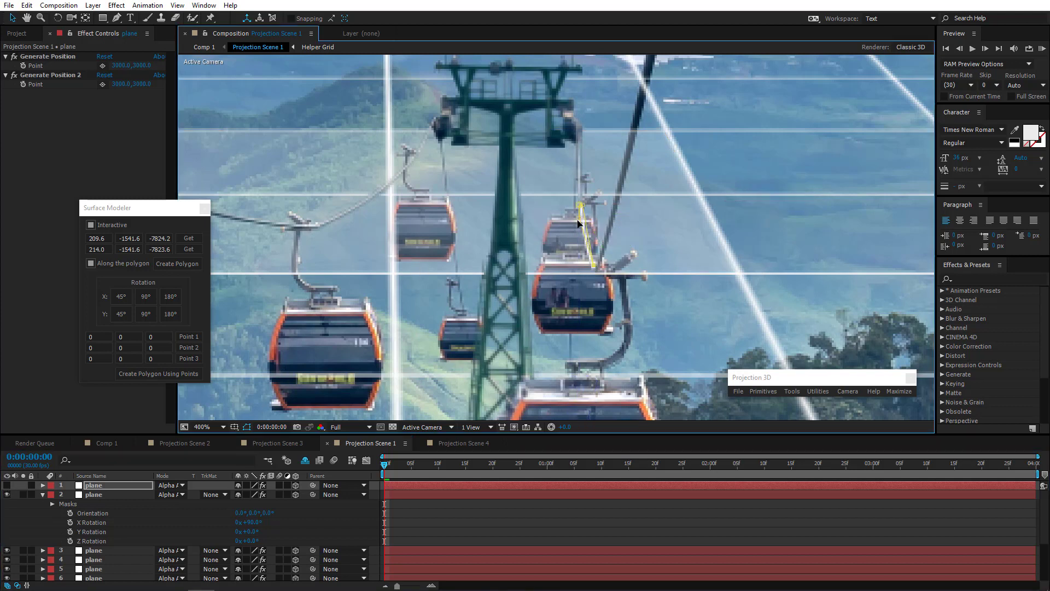
Add mid-edge vertices to the plane's mask in Active Camera and fit its outline closely to the cable above the cabin roof.
{"action": "key", "text": "period"}
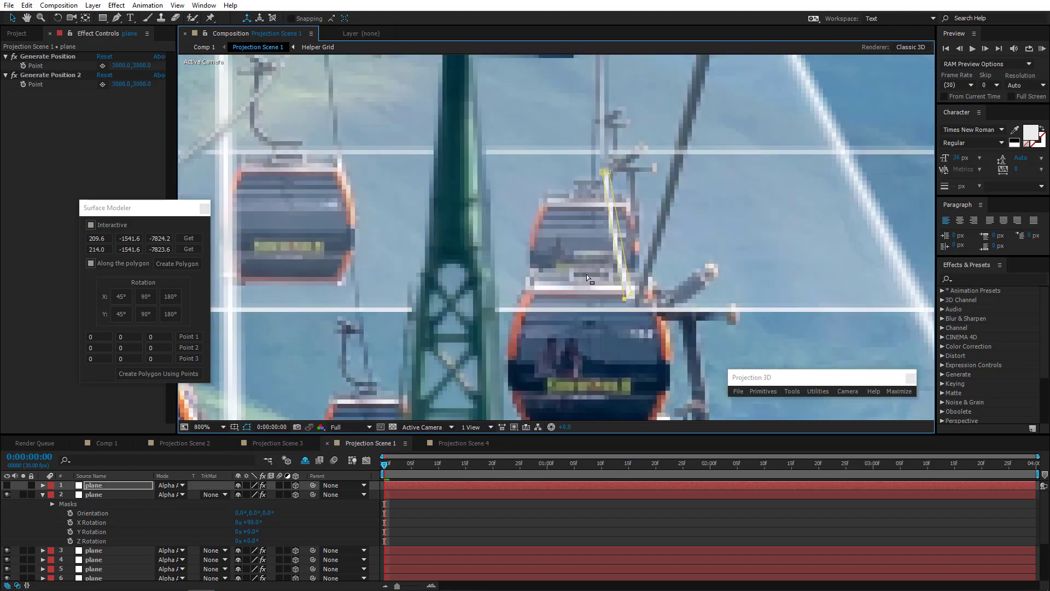
{"action": "key", "text": "period"}
{"action": "left_click_drag", "start_coordinate": [658, 327], "coordinate": [473, 304]}
{"action": "left_click_drag", "start_coordinate": [521, 328], "coordinate": [513, 324]}
{"action": "left_click", "coordinate": [117, 19]}
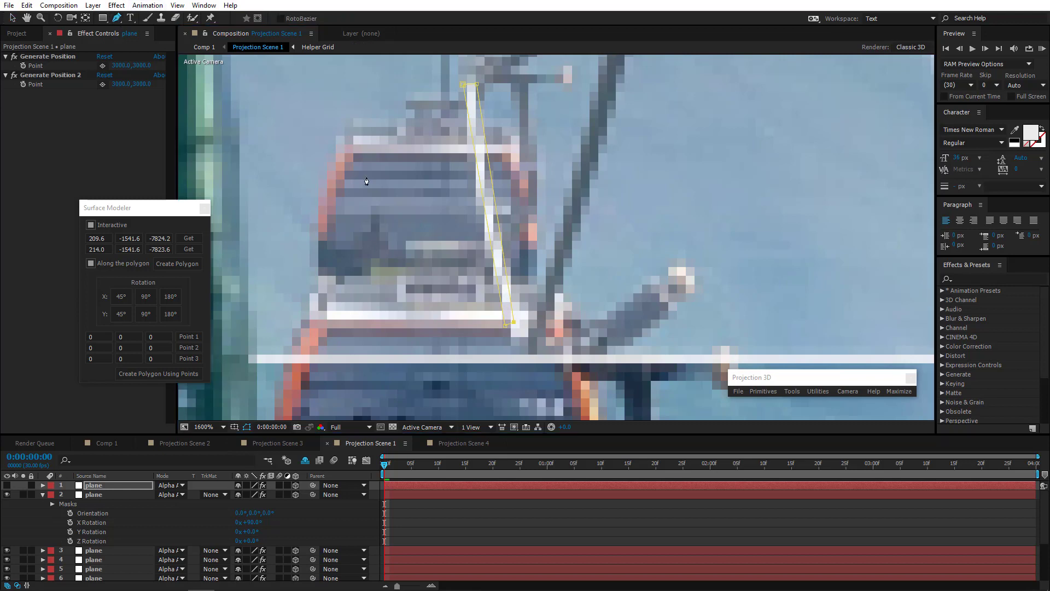
{"action": "left_click", "coordinate": [491, 245]}
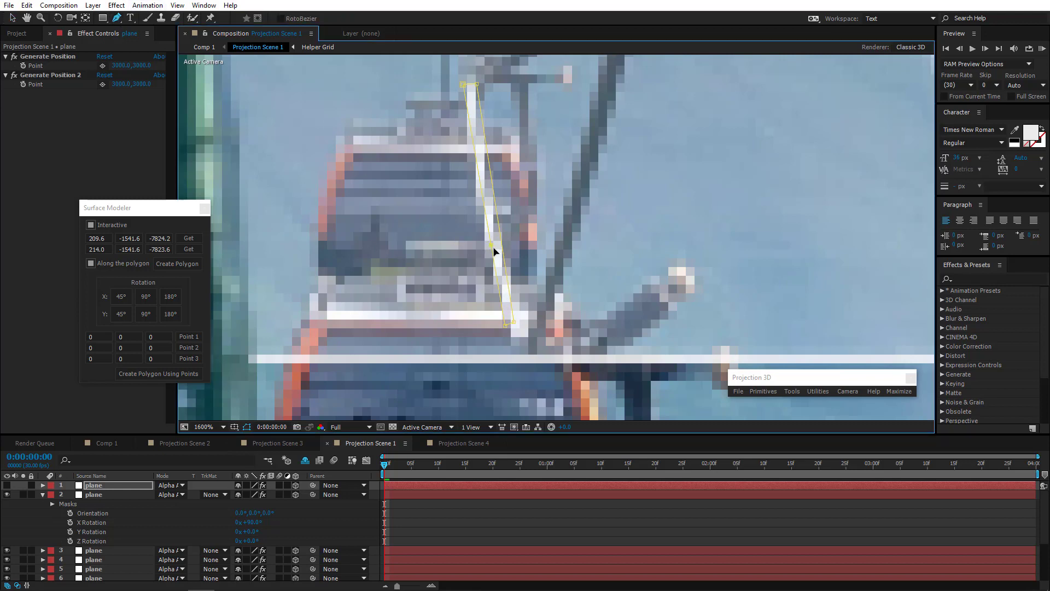
{"action": "left_click_drag", "start_coordinate": [491, 245], "coordinate": [498, 246]}
{"action": "left_click_drag", "start_coordinate": [477, 86], "coordinate": [474, 85]}
In Top view, show the plane and create a connected polygon from the two vertices at its forward end.
{"action": "left_click", "coordinate": [428, 426]}
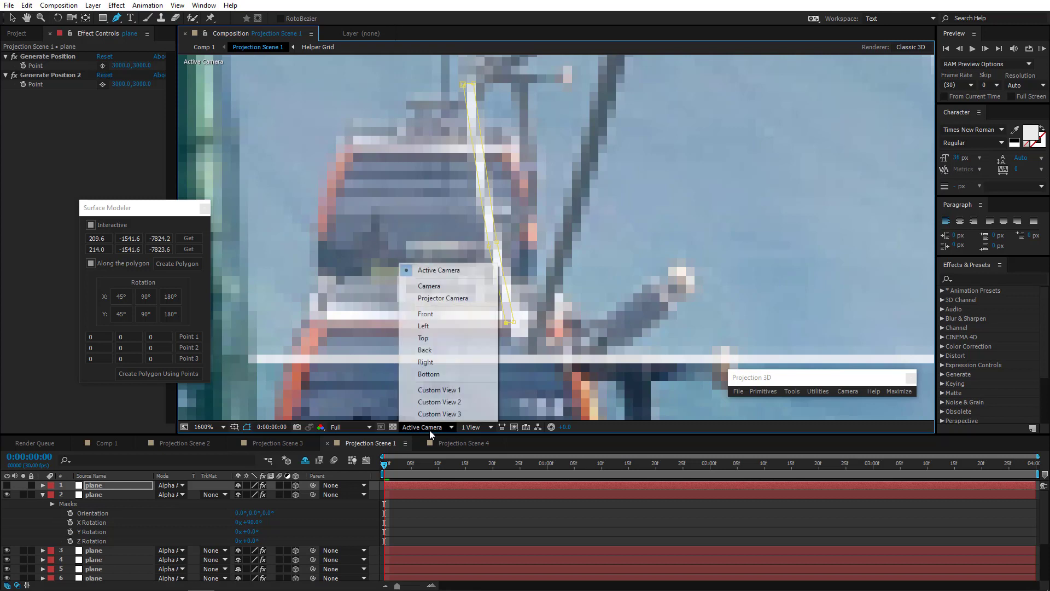
{"action": "left_click", "coordinate": [492, 346]}
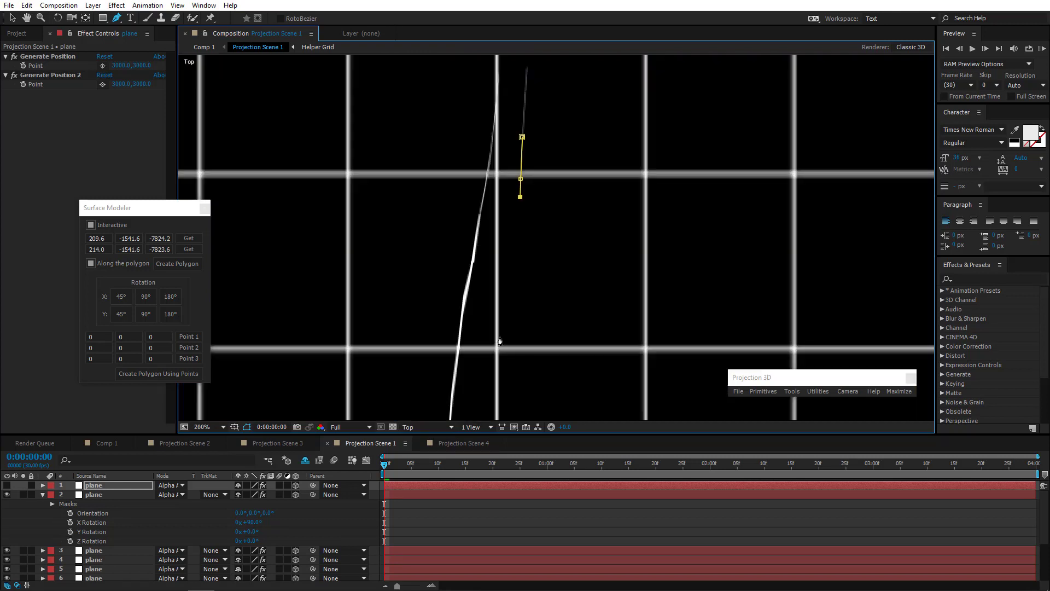
{"action": "scroll", "coordinate": [519, 188], "scroll_direction": "up", "scroll_amount": 4}
{"action": "left_click_drag", "start_coordinate": [533, 261], "coordinate": [532, 259]}
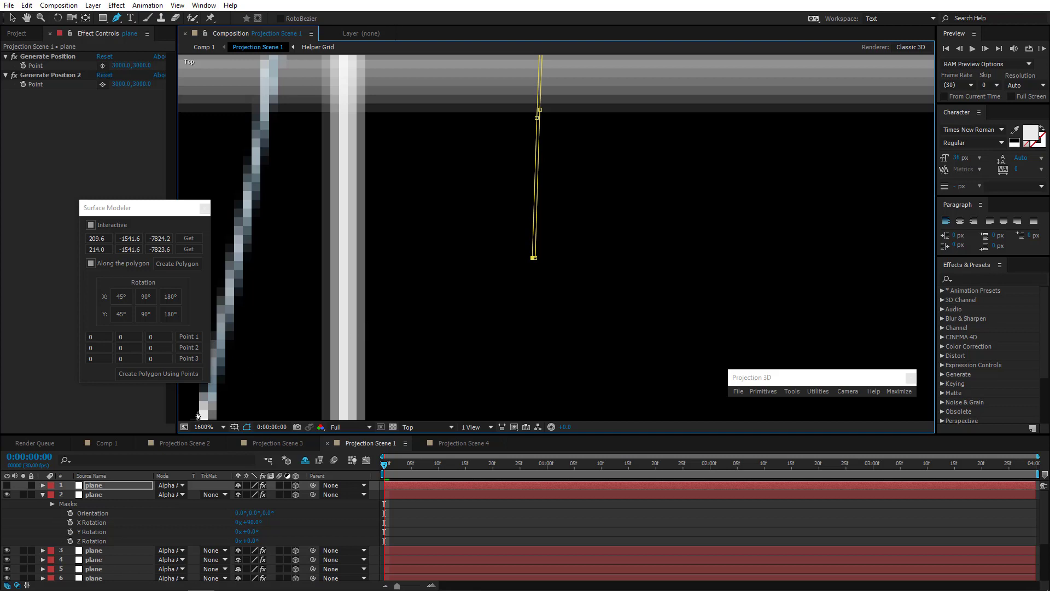
{"action": "left_click", "coordinate": [6, 485]}
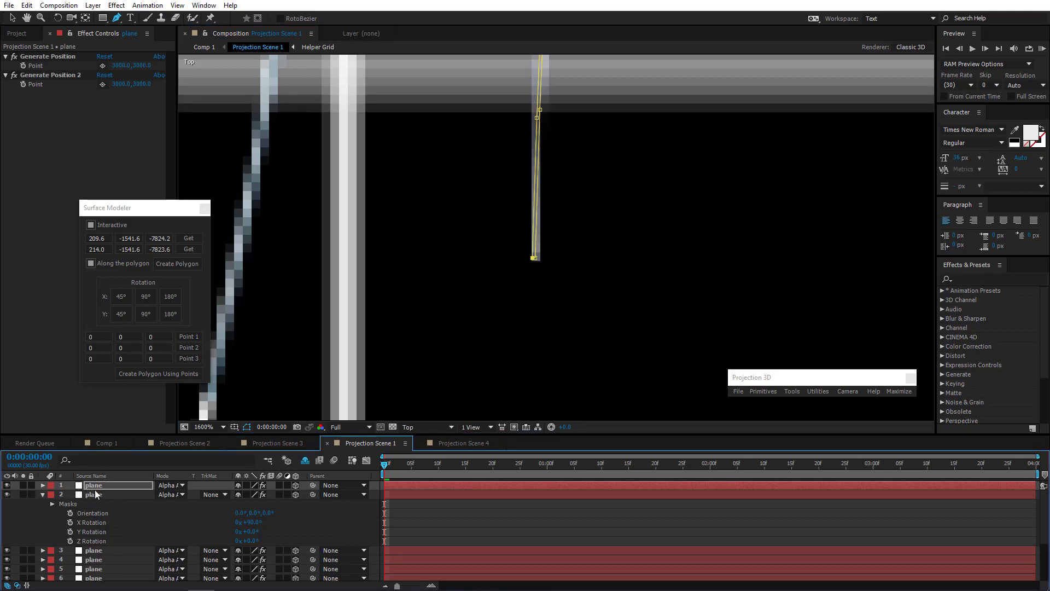
{"action": "left_click", "coordinate": [532, 259]}
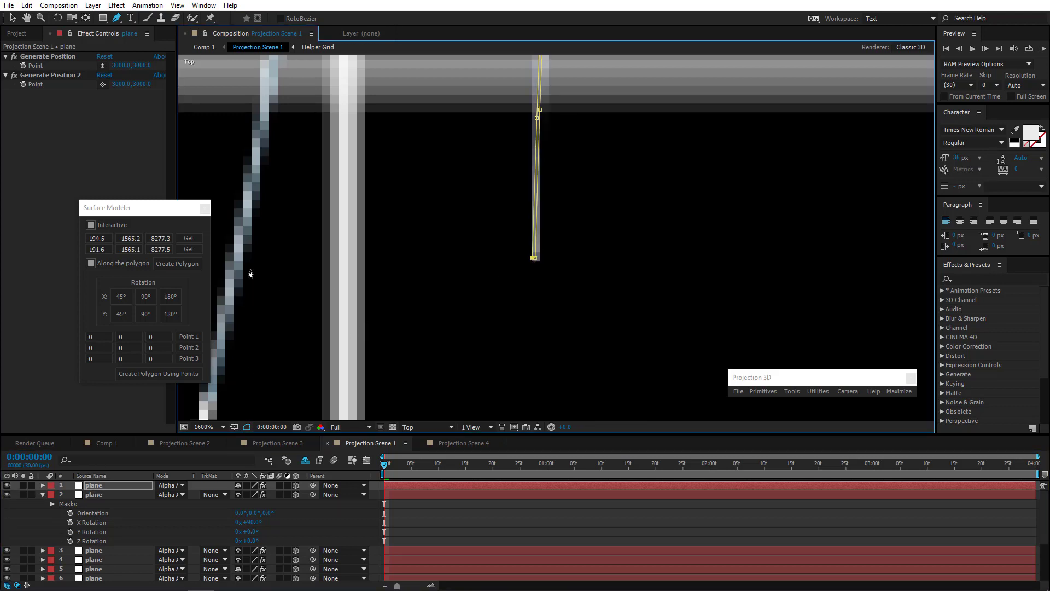
{"action": "left_click", "coordinate": [196, 239]}
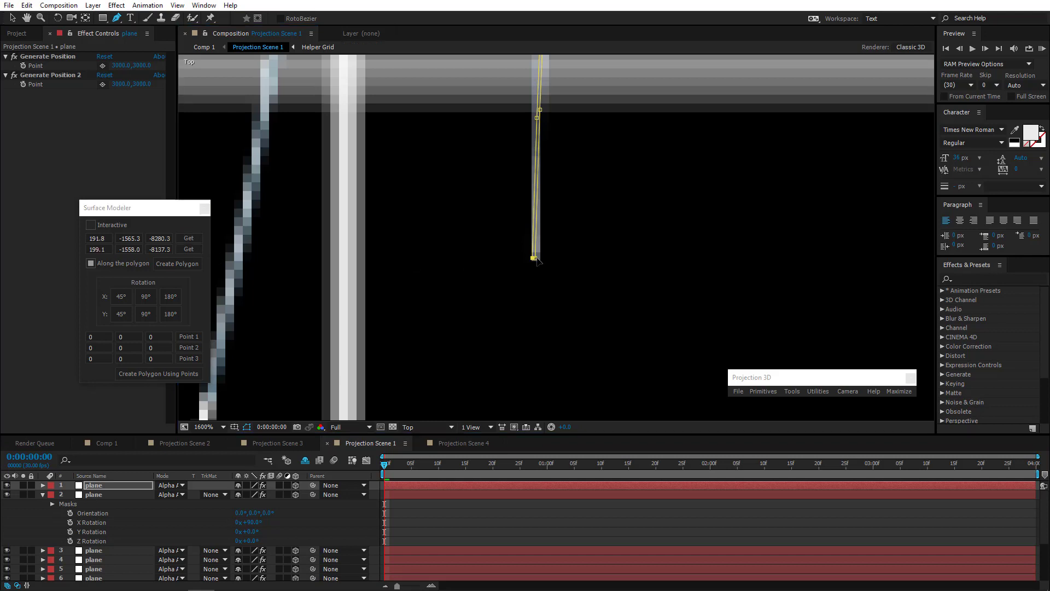
{"action": "left_click", "coordinate": [537, 261]}
{"action": "left_click", "coordinate": [196, 249]}
{"action": "left_click", "coordinate": [191, 264]}
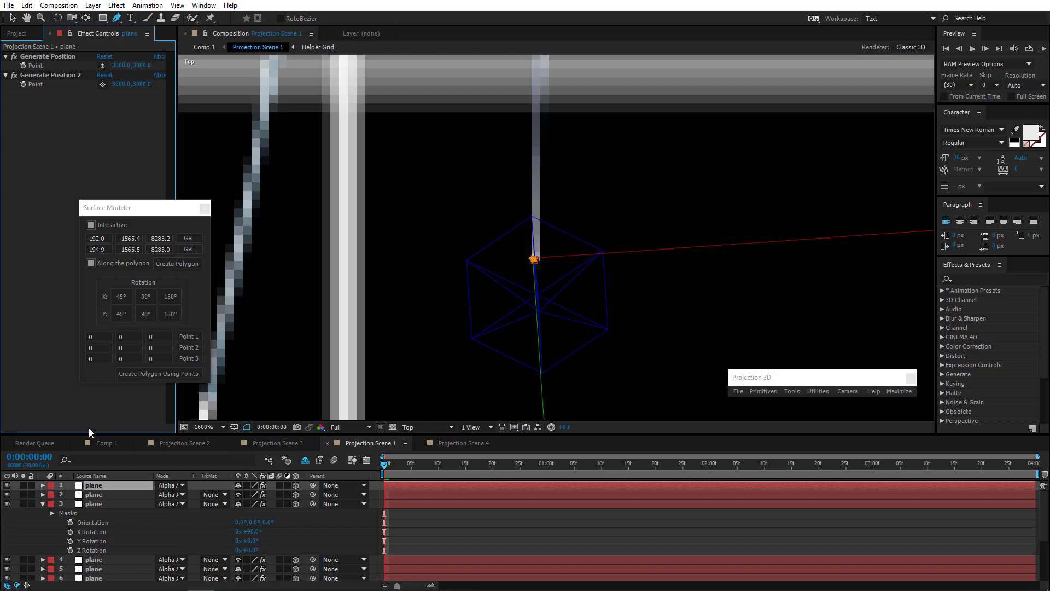
Hide the newly created polygon plane and extend its forward vertices into a narrow strip along the cable direction in Top view.
{"action": "left_click", "coordinate": [7, 485]}
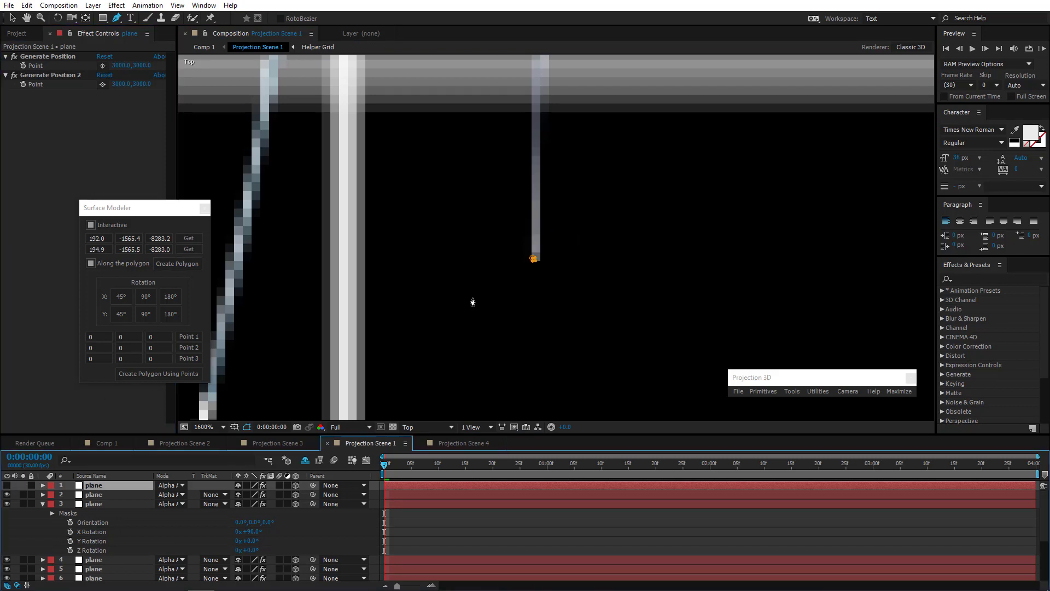
{"action": "left_click_drag", "start_coordinate": [533, 261], "coordinate": [519, 332]}
{"action": "left_click", "coordinate": [532, 330]}
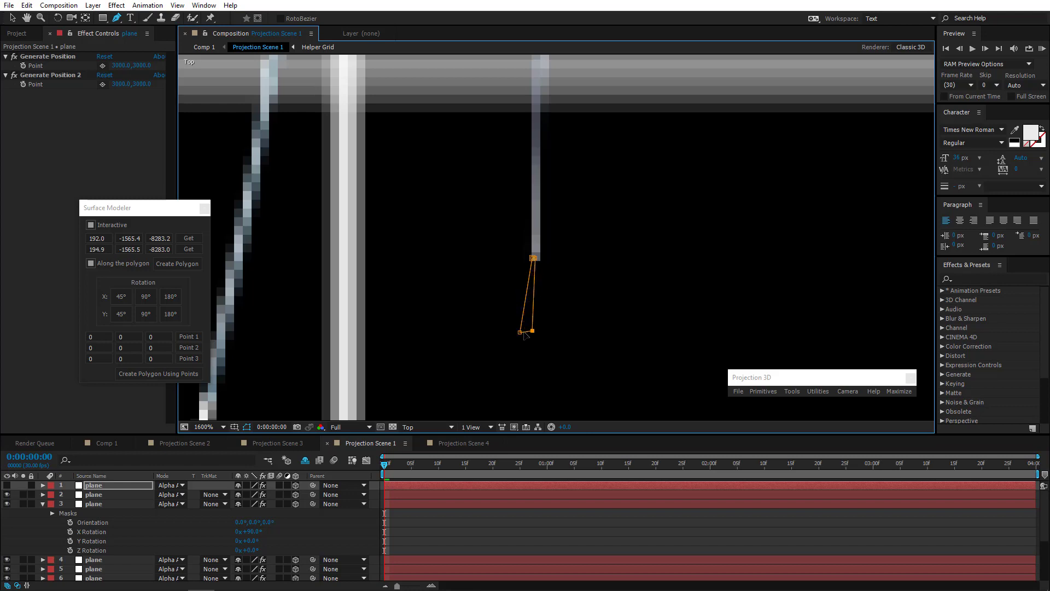
{"action": "left_click", "coordinate": [513, 389]}
{"action": "key", "text": "comma"}
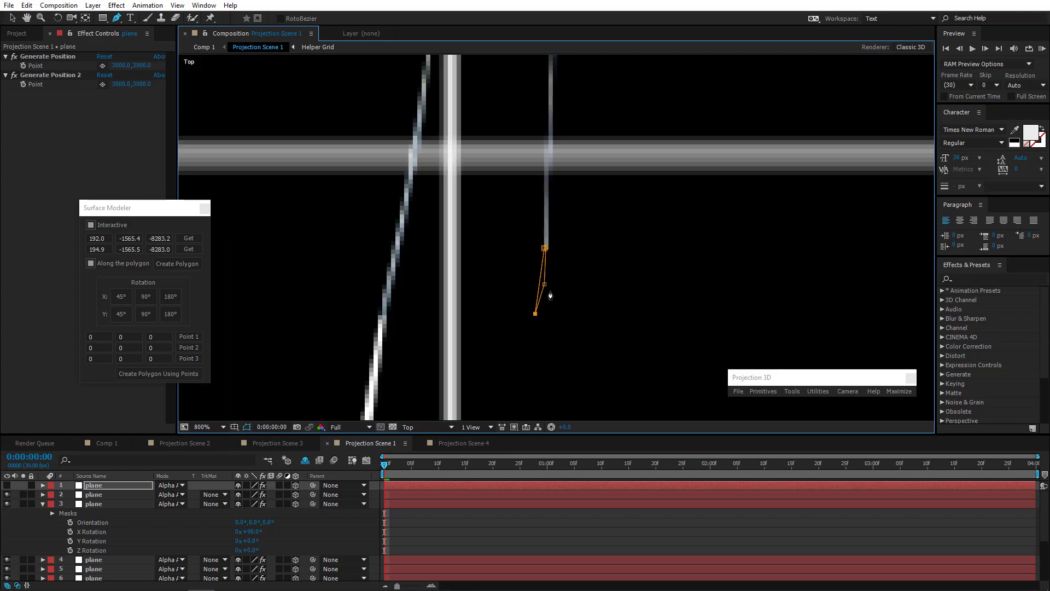
{"action": "left_click", "coordinate": [541, 372]}
{"action": "left_click_drag", "start_coordinate": [535, 315], "coordinate": [538, 375]}
In Left view, show the newest plane again and rotate it around its X axis so its forward end tilts upward.
{"action": "left_click", "coordinate": [410, 426]}
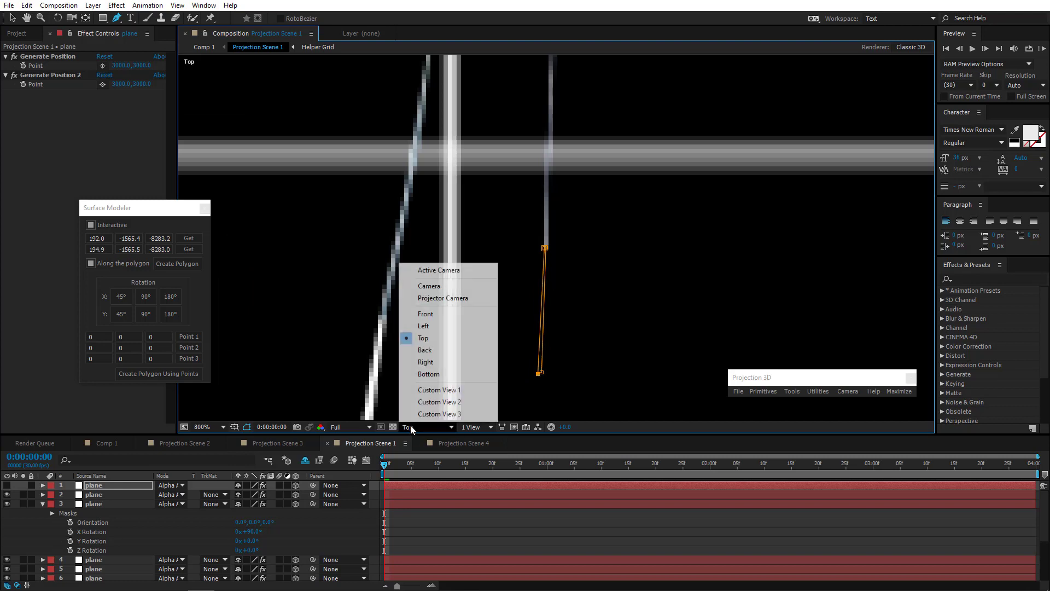
{"action": "left_click", "coordinate": [432, 327]}
{"action": "scroll", "coordinate": [513, 268], "scroll_direction": "down", "scroll_amount": 3}
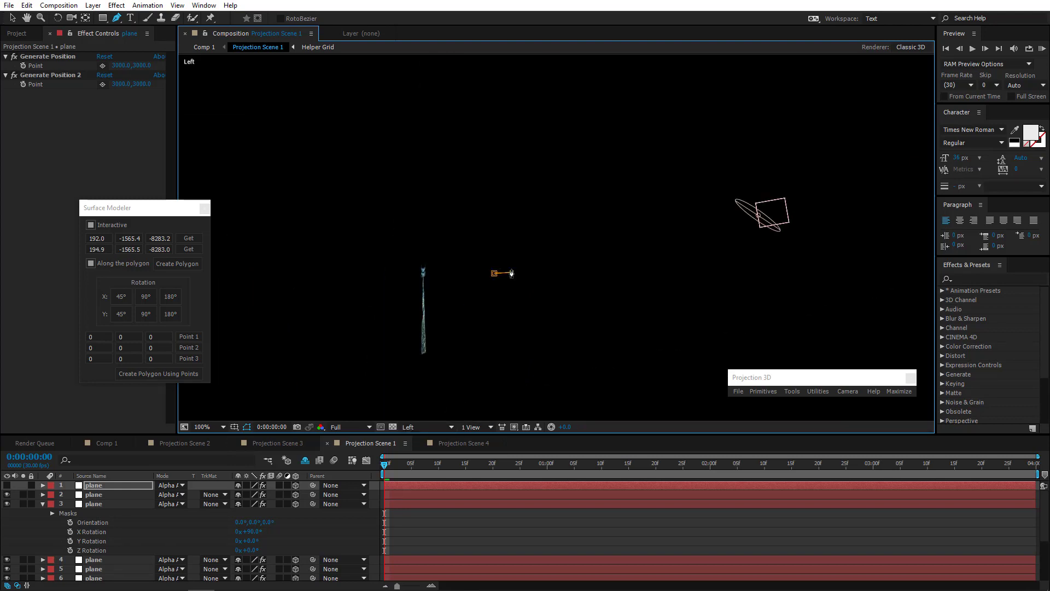
{"action": "scroll", "coordinate": [476, 321], "scroll_direction": "up", "scroll_amount": 1}
{"action": "left_click_drag", "start_coordinate": [475, 323], "coordinate": [516, 294]}
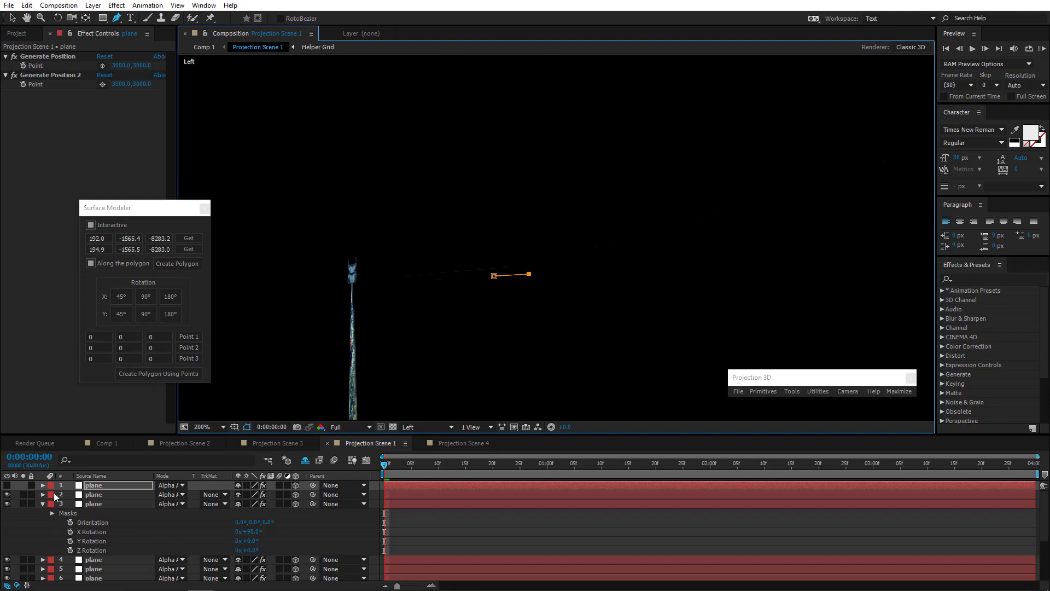
{"action": "left_click", "coordinate": [7, 484]}
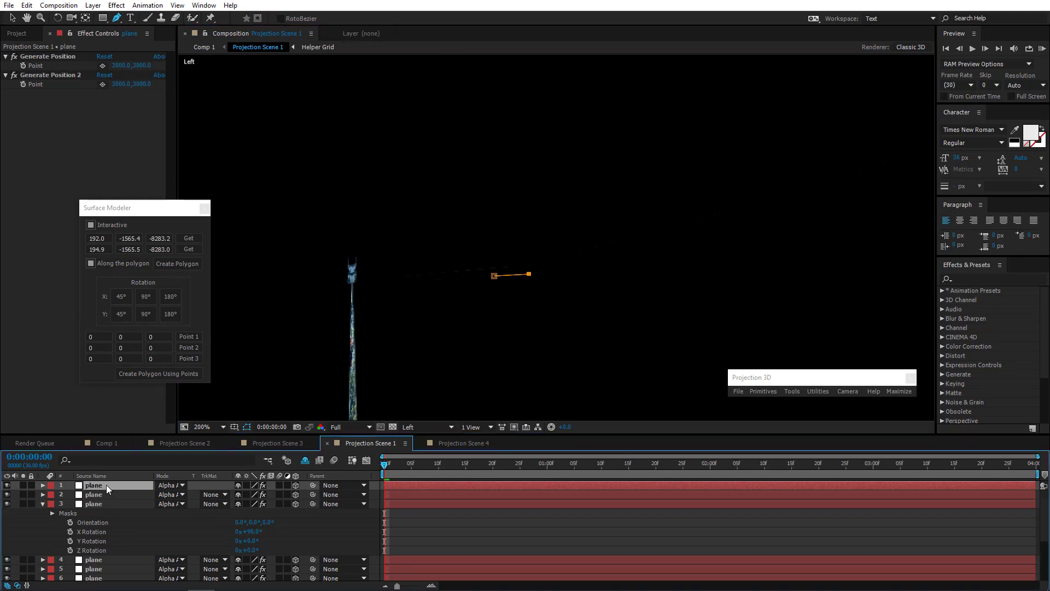
{"action": "left_click", "coordinate": [58, 18]}
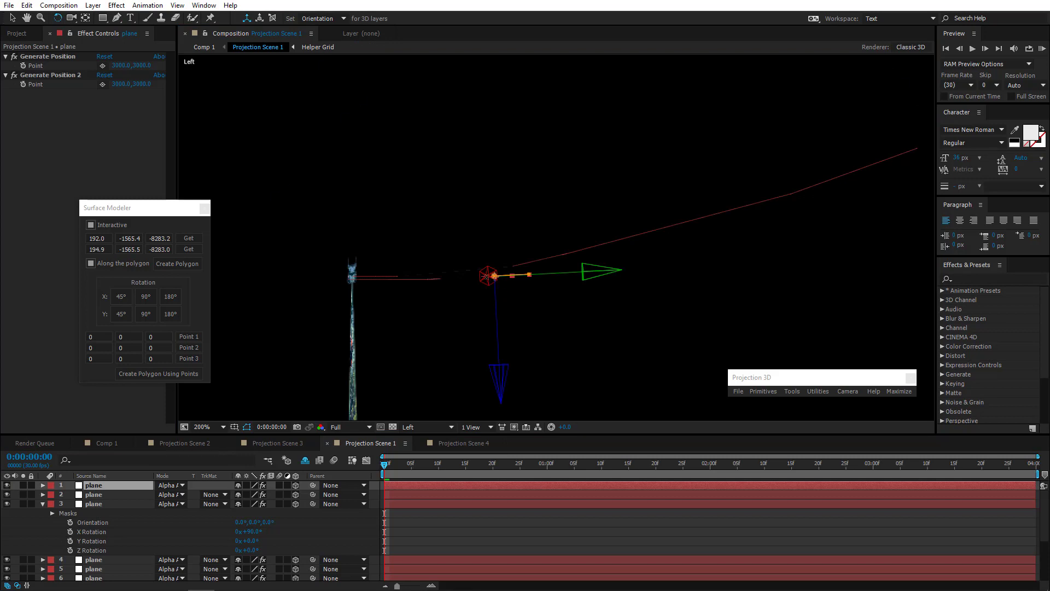
{"action": "left_click_drag", "start_coordinate": [486, 277], "coordinate": [441, 287]}
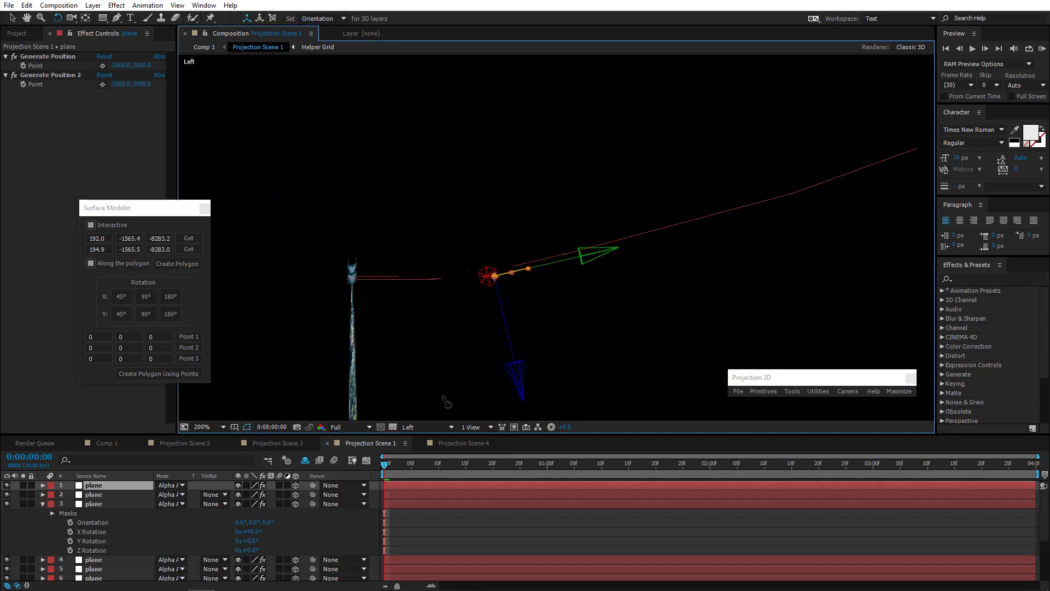
In Active Camera, hide the newest plane and move its forward vertices up along the cable to the horizontal grid line.
{"action": "left_click", "coordinate": [424, 425]}
{"action": "left_click", "coordinate": [432, 270]}
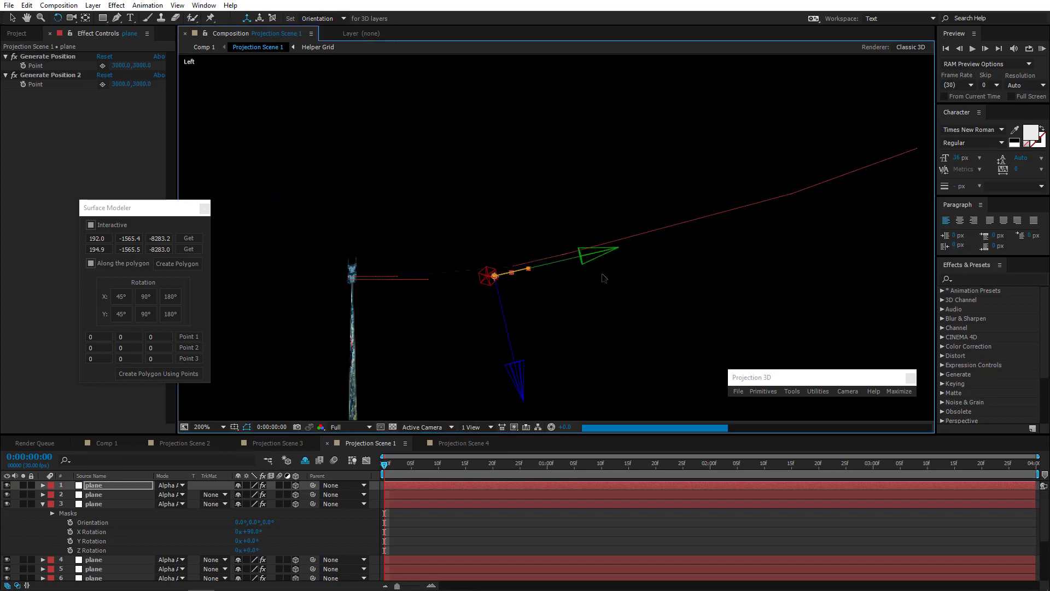
{"action": "left_click_drag", "start_coordinate": [654, 293], "coordinate": [654, 291]}
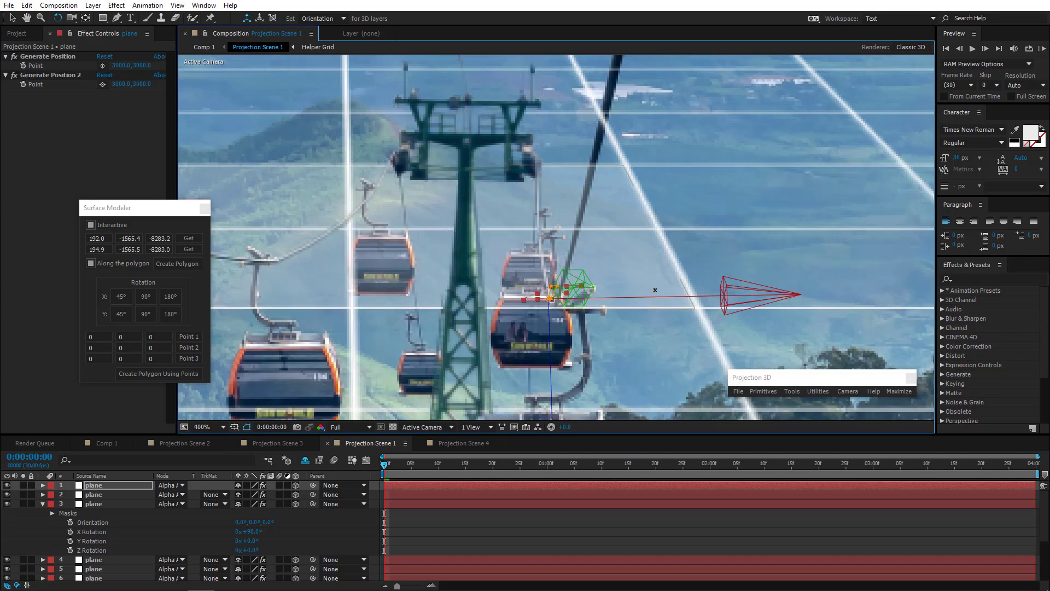
{"action": "left_click", "coordinate": [12, 18]}
{"action": "scroll", "coordinate": [504, 333], "scroll_direction": "up", "scroll_amount": 1}
{"action": "scroll", "coordinate": [502, 328], "scroll_direction": "down", "scroll_amount": 2}
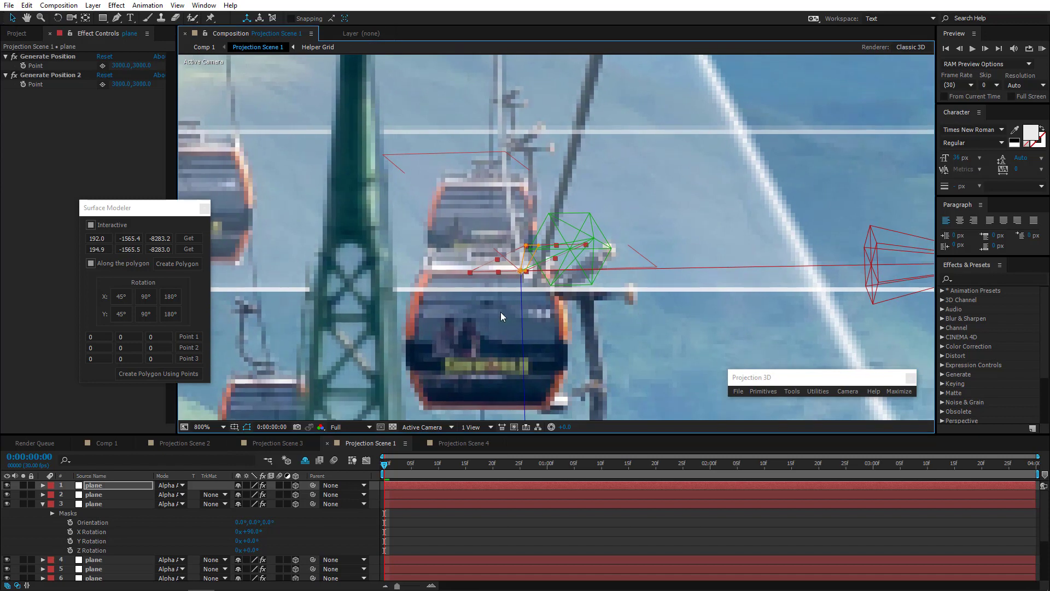
{"action": "left_click", "coordinate": [92, 495]}
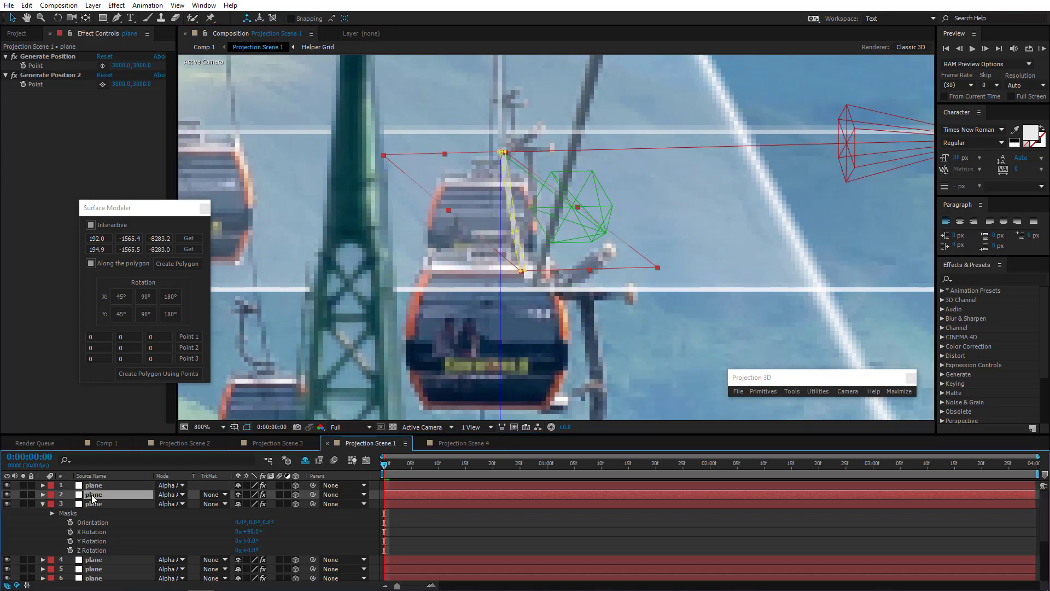
{"action": "left_click", "coordinate": [107, 484]}
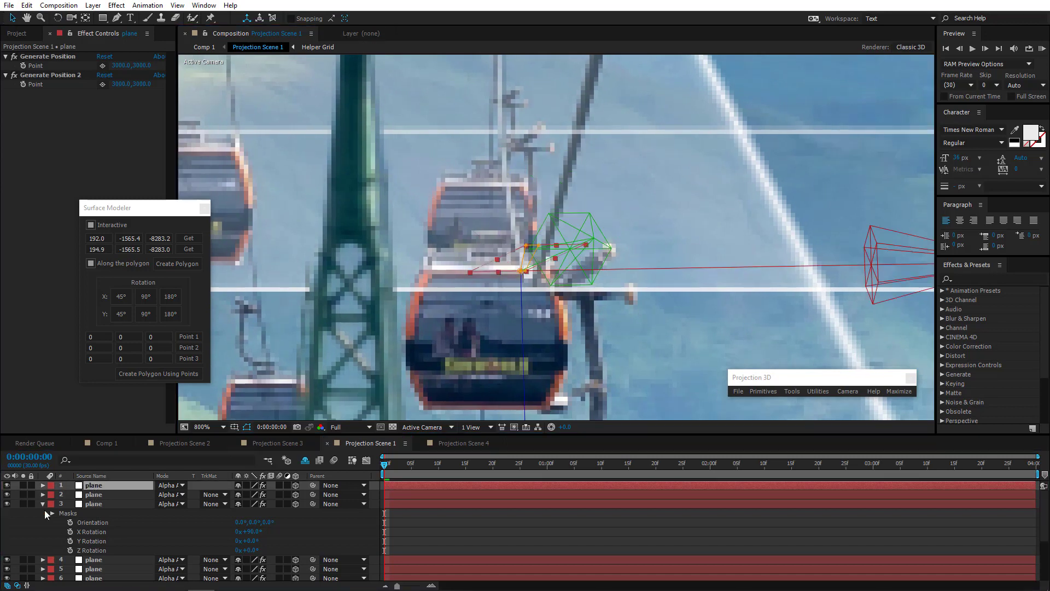
{"action": "left_click", "coordinate": [8, 485]}
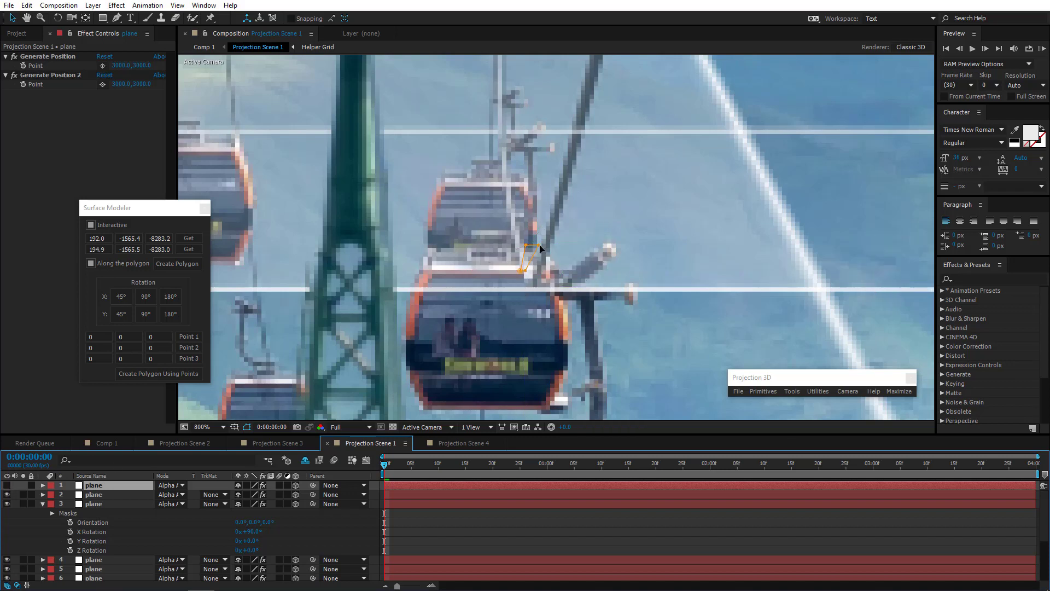
{"action": "left_click_drag", "start_coordinate": [539, 245], "coordinate": [575, 132]}
{"action": "left_click", "coordinate": [523, 271]}
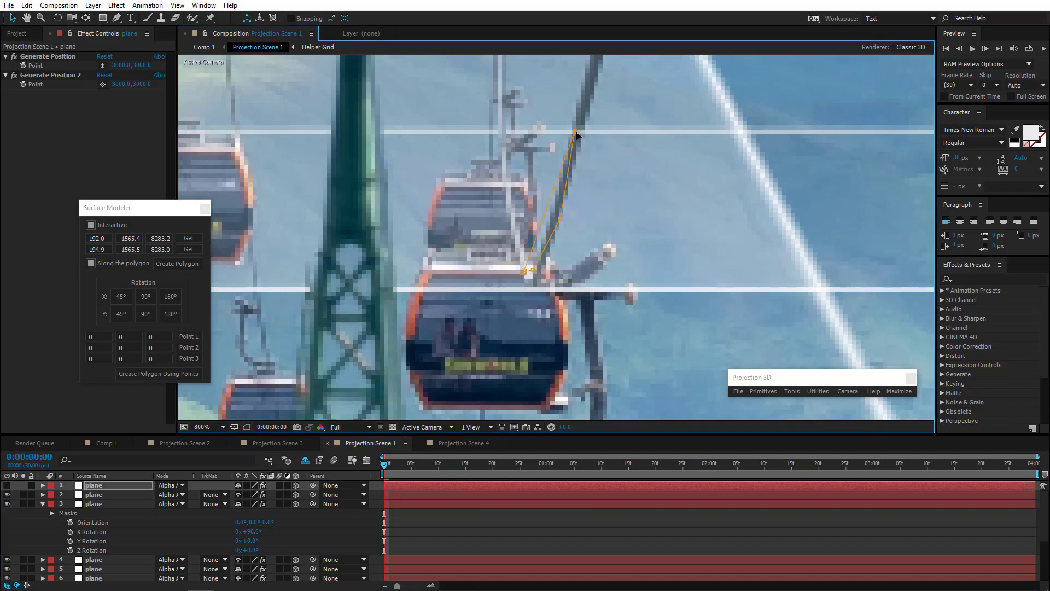
{"action": "left_click_drag", "start_coordinate": [561, 220], "coordinate": [583, 137]}
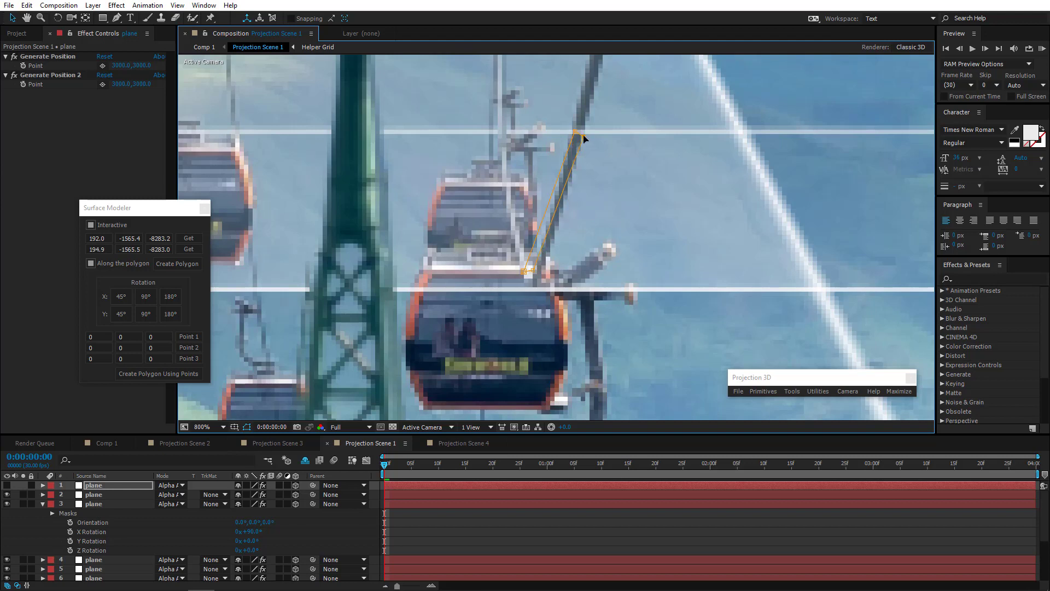
{"action": "left_click", "coordinate": [533, 272]}
Adjust the previous plane's end vertex at the cabin roof, and add mid-edge vertices to the newest plane to follow the cable.
{"action": "left_click", "coordinate": [102, 494]}
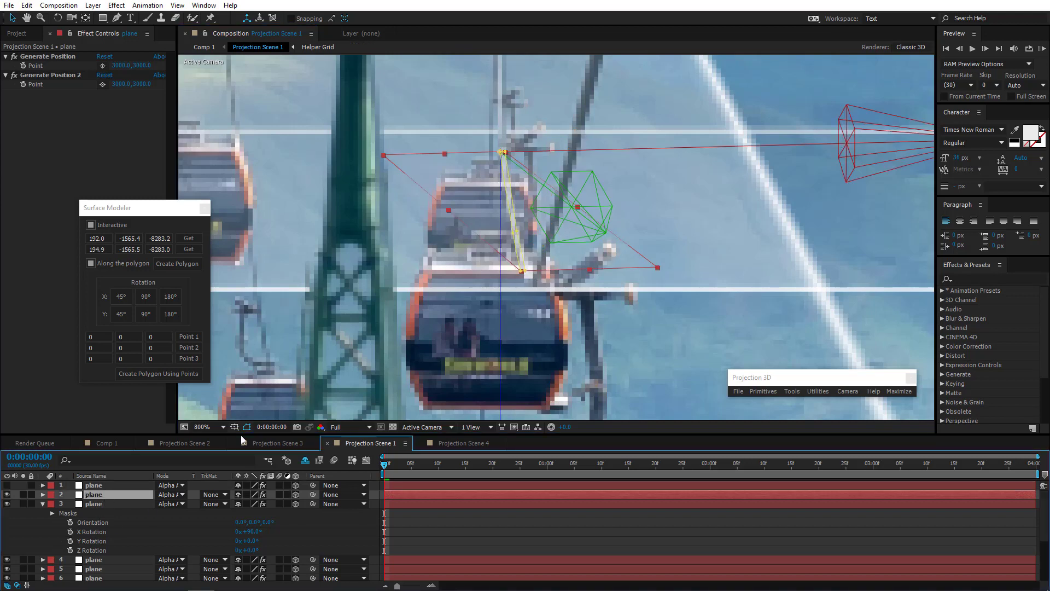
{"action": "left_click", "coordinate": [526, 273]}
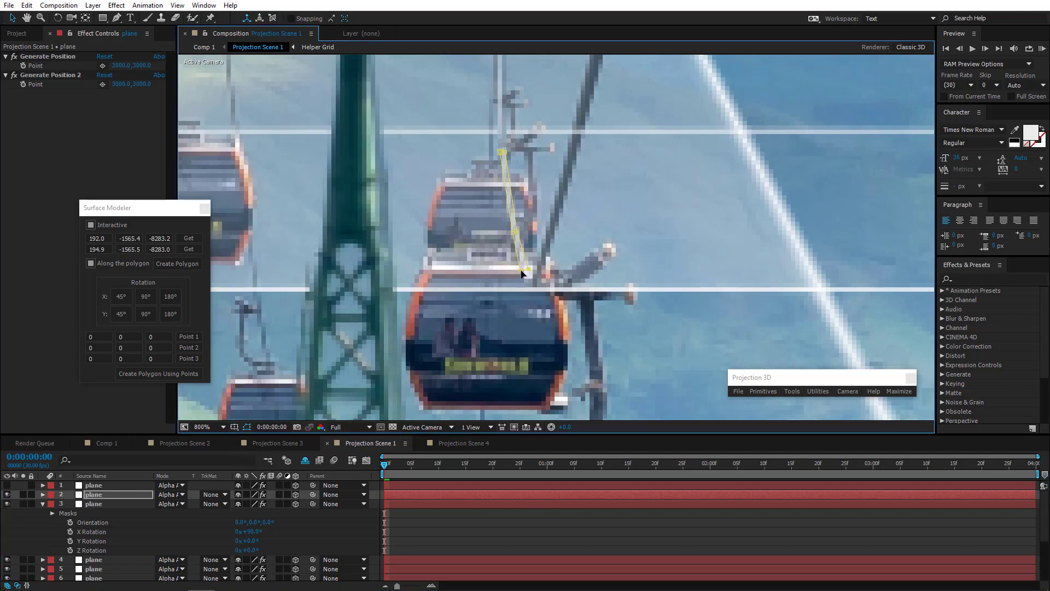
{"action": "left_click", "coordinate": [110, 485]}
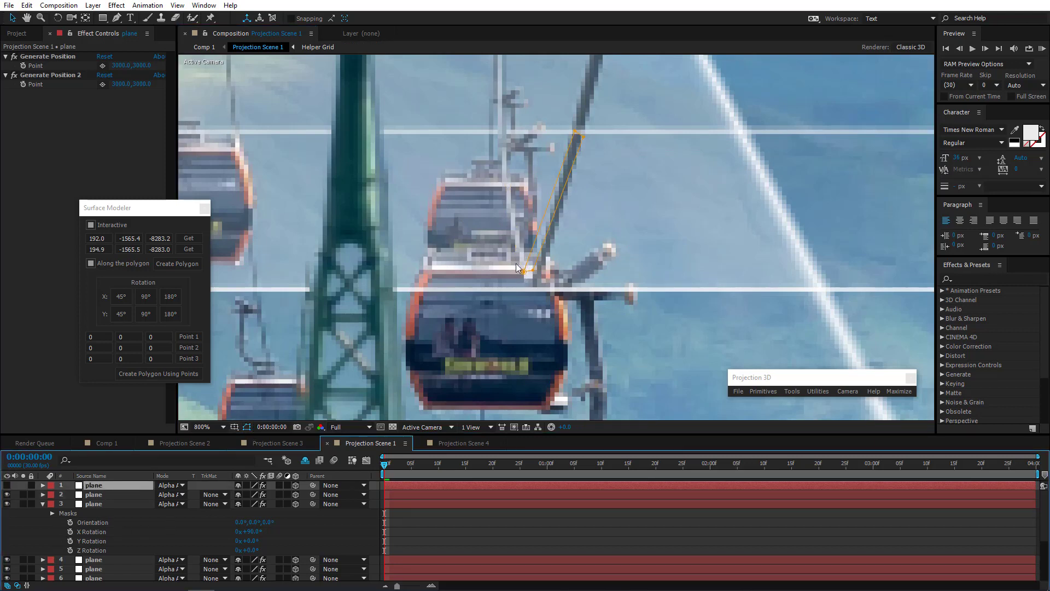
{"action": "left_click", "coordinate": [117, 18]}
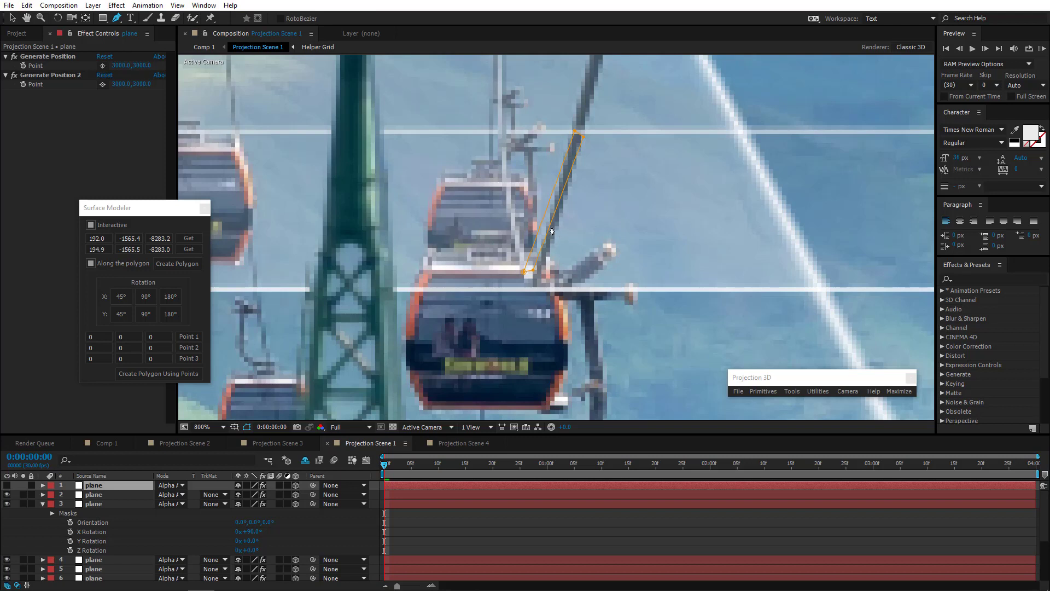
{"action": "left_click_drag", "start_coordinate": [554, 222], "coordinate": [558, 227]}
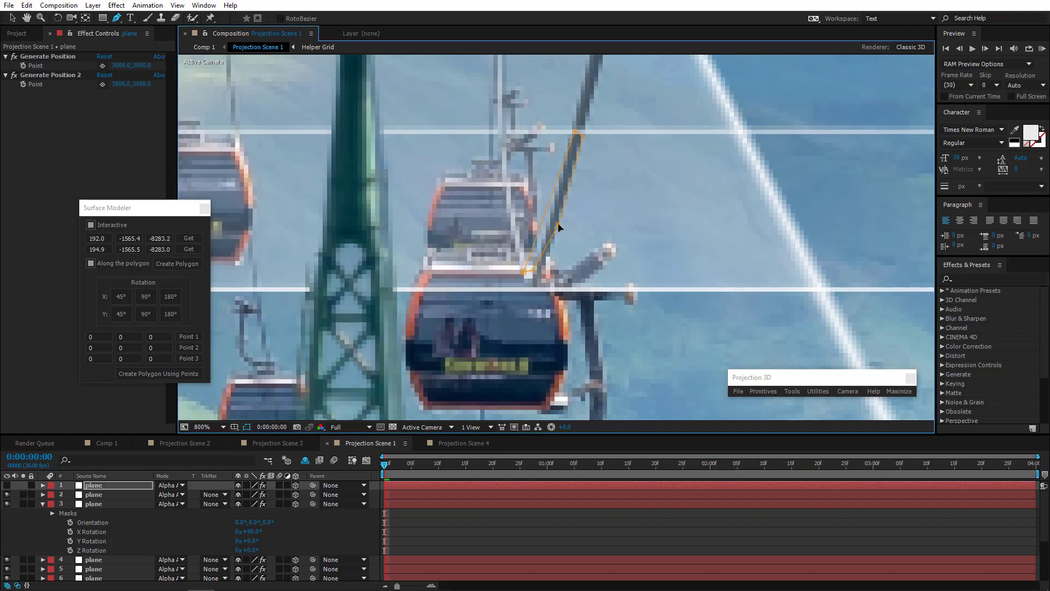
{"action": "left_click_drag", "start_coordinate": [535, 270], "coordinate": [537, 275]}
In Top view, focus on the forward end of the newest cable plane and turn the plane's visibility back on.
{"action": "left_click", "coordinate": [418, 428]}
{"action": "left_click", "coordinate": [427, 337]}
{"action": "scroll", "coordinate": [481, 291], "scroll_direction": "up", "scroll_amount": 6}
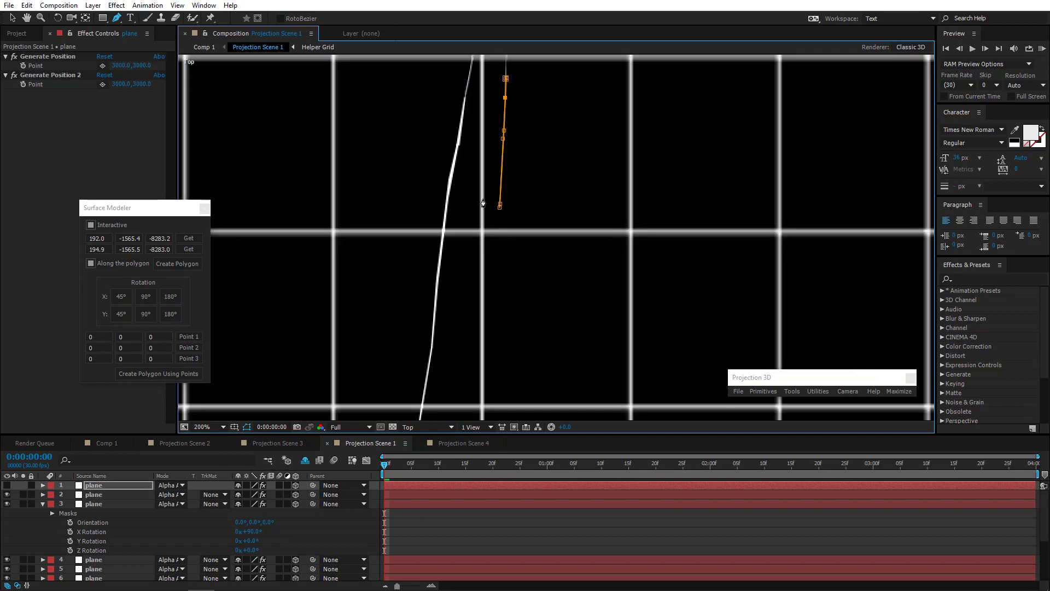
{"action": "left_click_drag", "start_coordinate": [527, 328], "coordinate": [522, 295]}
{"action": "left_click", "coordinate": [7, 485]}
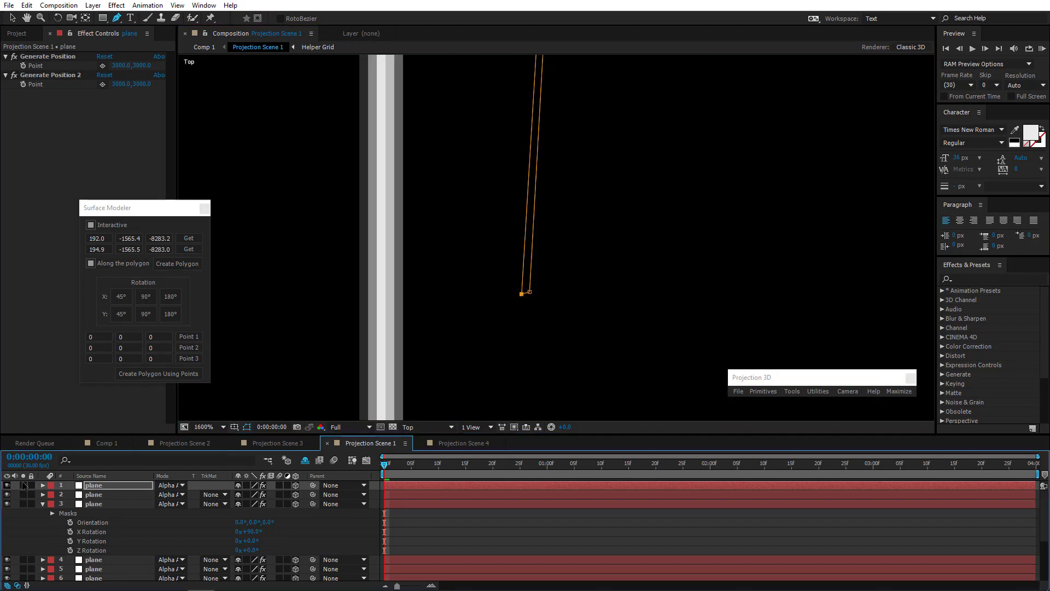
Capture the coordinates of the plane's two forward corner vertices and create a connected polygon along the polygon from them.
{"action": "left_click", "coordinate": [522, 295]}
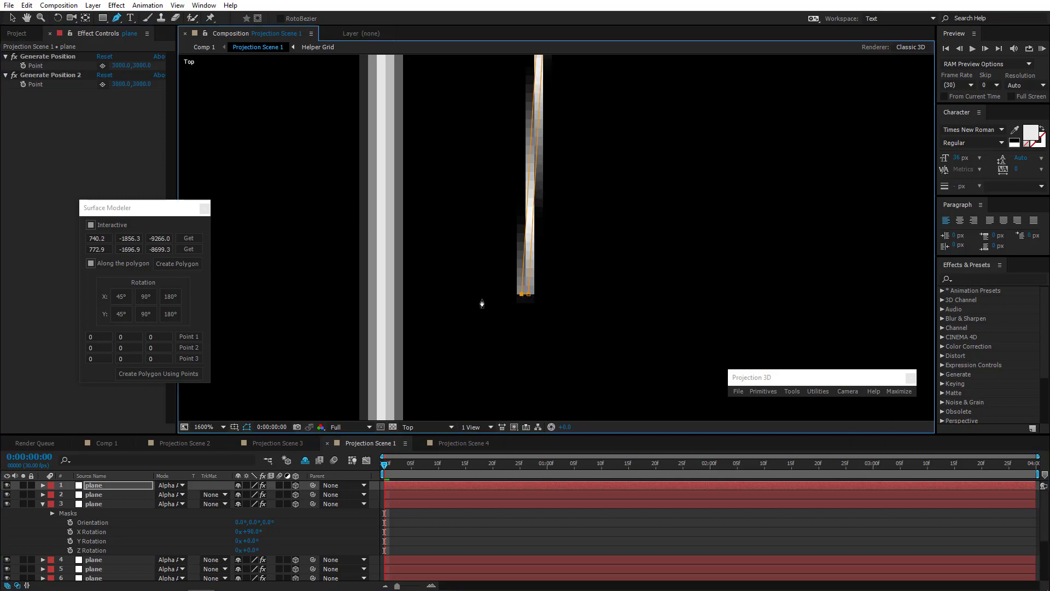
{"action": "left_click", "coordinate": [191, 239]}
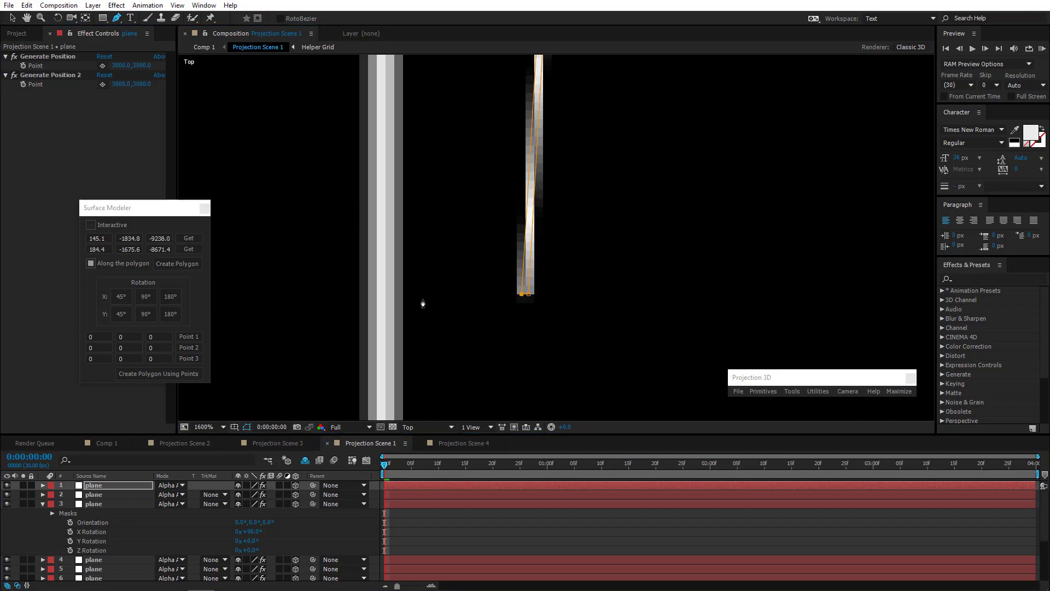
{"action": "left_click", "coordinate": [528, 295]}
{"action": "left_click", "coordinate": [191, 250]}
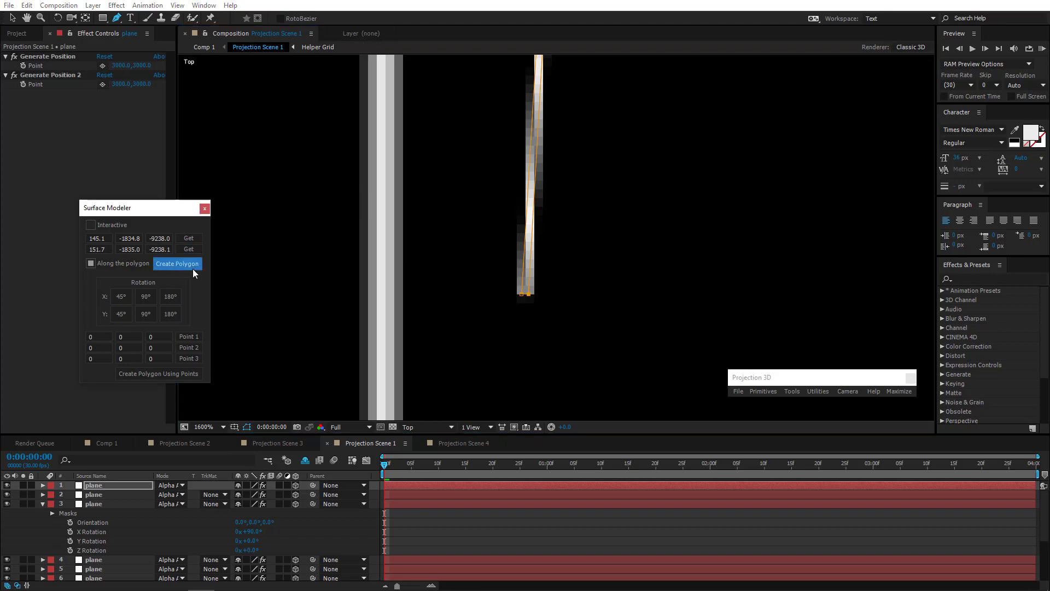
{"action": "left_click", "coordinate": [192, 268]}
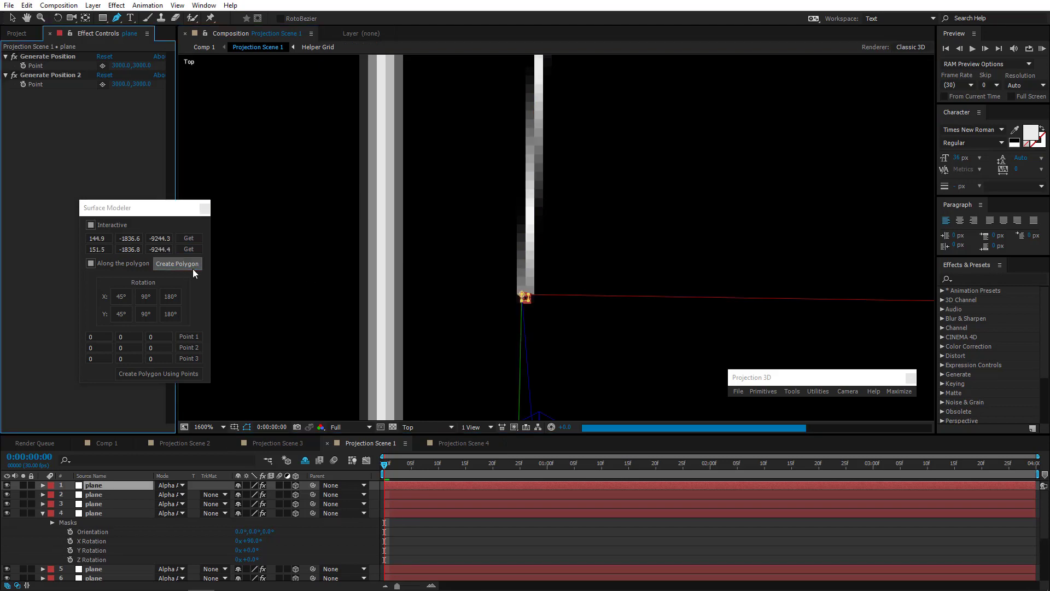
Hide the new polygon plane and extend its forward vertices into a long narrow strip past the next horizontal grid line.
{"action": "left_click", "coordinate": [7, 486]}
{"action": "left_click", "coordinate": [12, 18]}
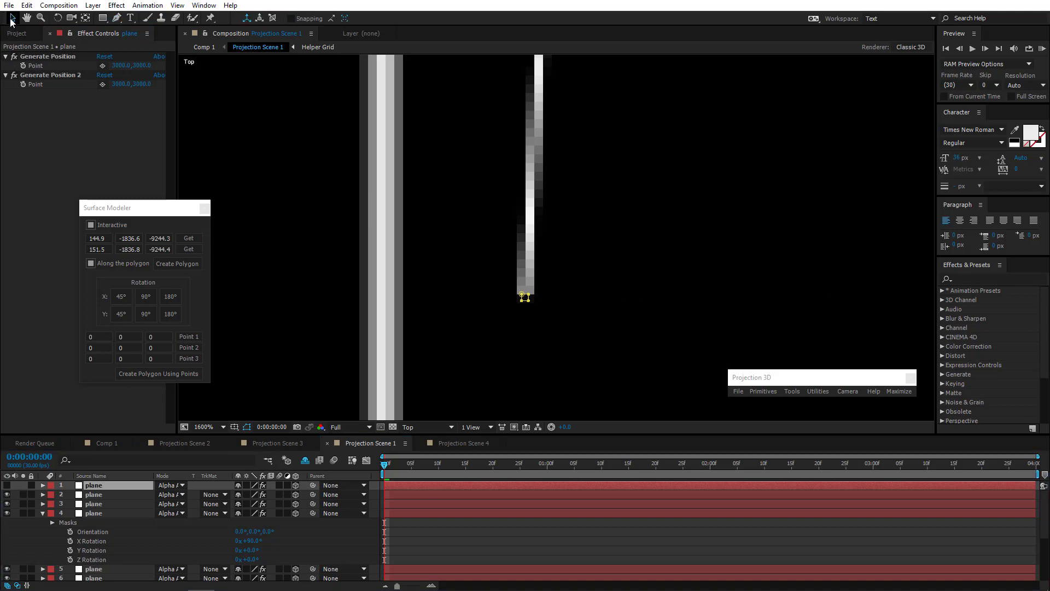
{"action": "left_click_drag", "start_coordinate": [504, 297], "coordinate": [522, 417]}
{"action": "scroll", "coordinate": [540, 348], "scroll_direction": "down", "scroll_amount": 1}
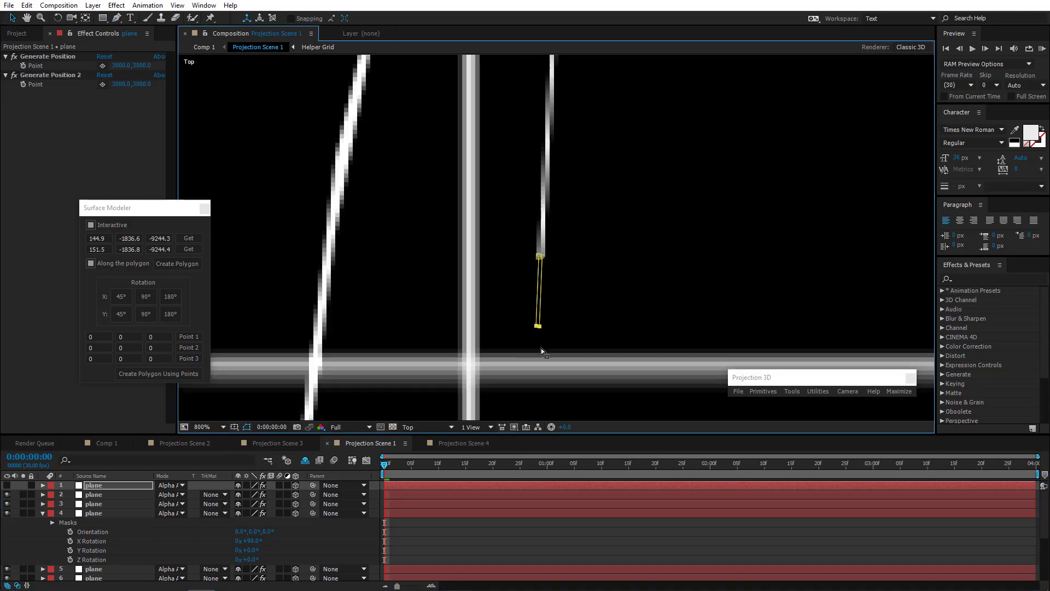
{"action": "left_click_drag", "start_coordinate": [540, 326], "coordinate": [539, 394]}
{"action": "scroll", "coordinate": [540, 382], "scroll_direction": "down", "scroll_amount": 2}
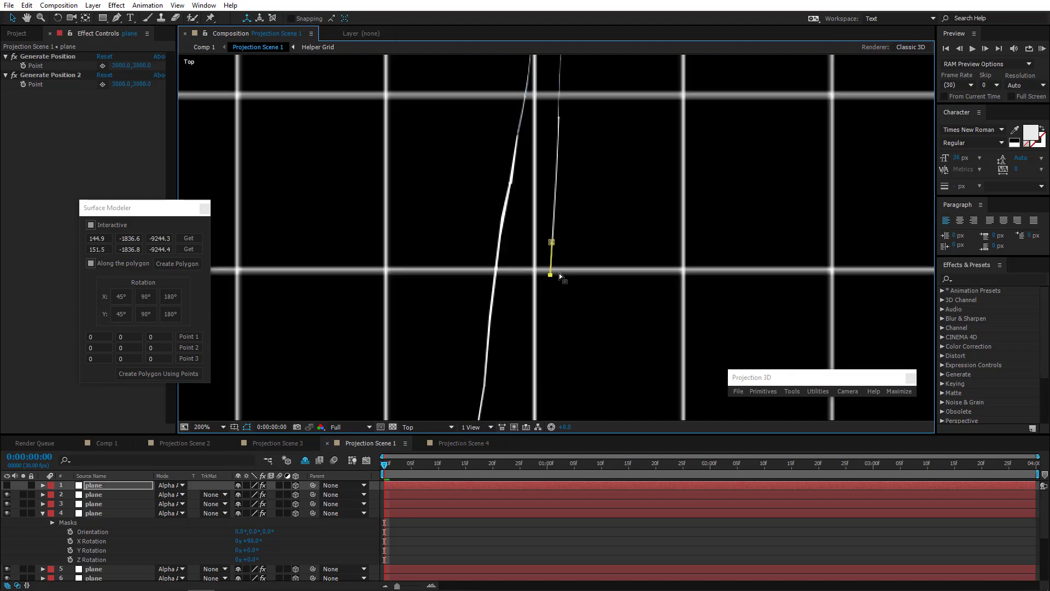
{"action": "left_click_drag", "start_coordinate": [551, 277], "coordinate": [548, 359]}
In Left view, compare the slope of the newest plane with the preceding plane of the cable chain.
{"action": "left_click", "coordinate": [435, 426]}
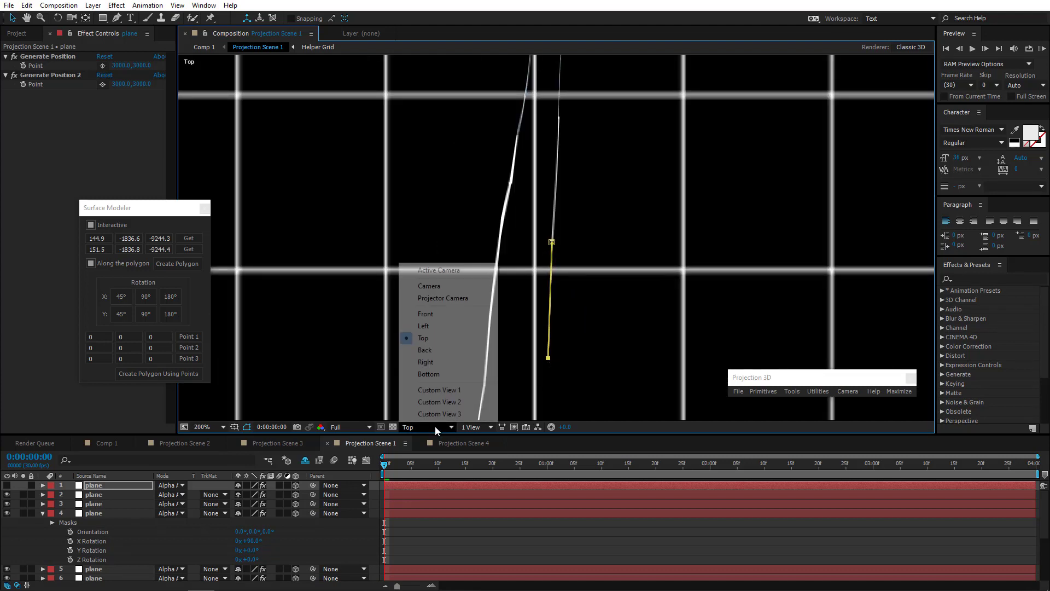
{"action": "left_click", "coordinate": [434, 327]}
{"action": "left_click_drag", "start_coordinate": [589, 240], "coordinate": [530, 275]}
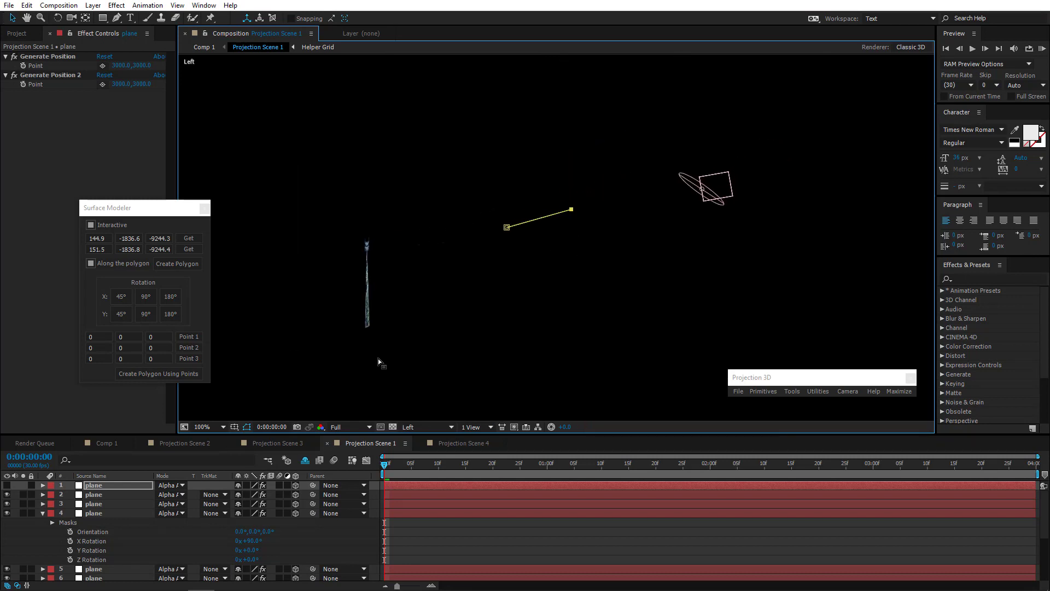
{"action": "scroll", "coordinate": [561, 218], "scroll_direction": "up", "scroll_amount": 1}
{"action": "left_click_drag", "start_coordinate": [547, 225], "coordinate": [543, 266]}
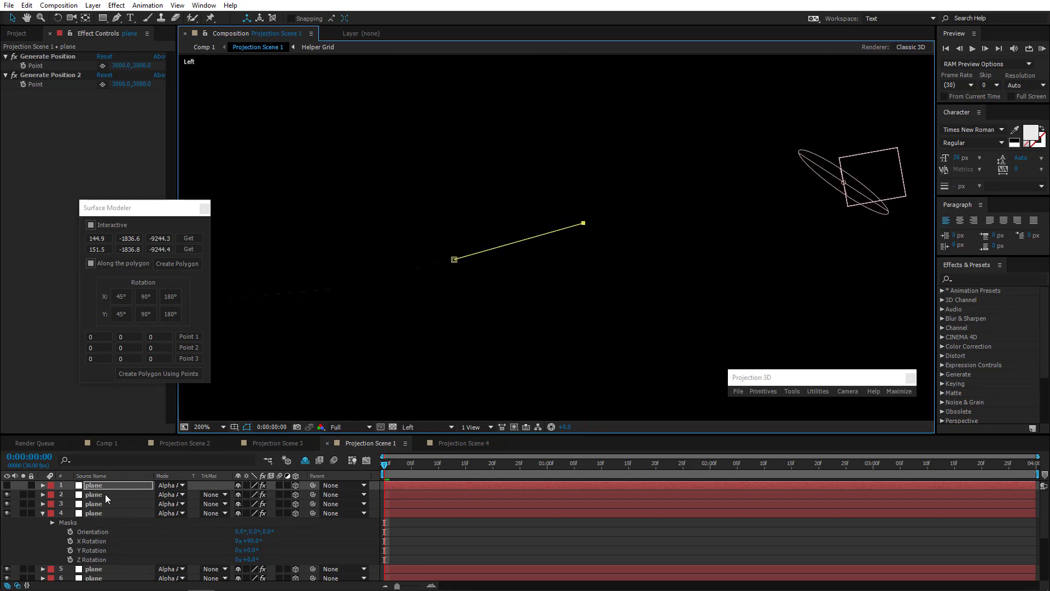
{"action": "left_click", "coordinate": [105, 494]}
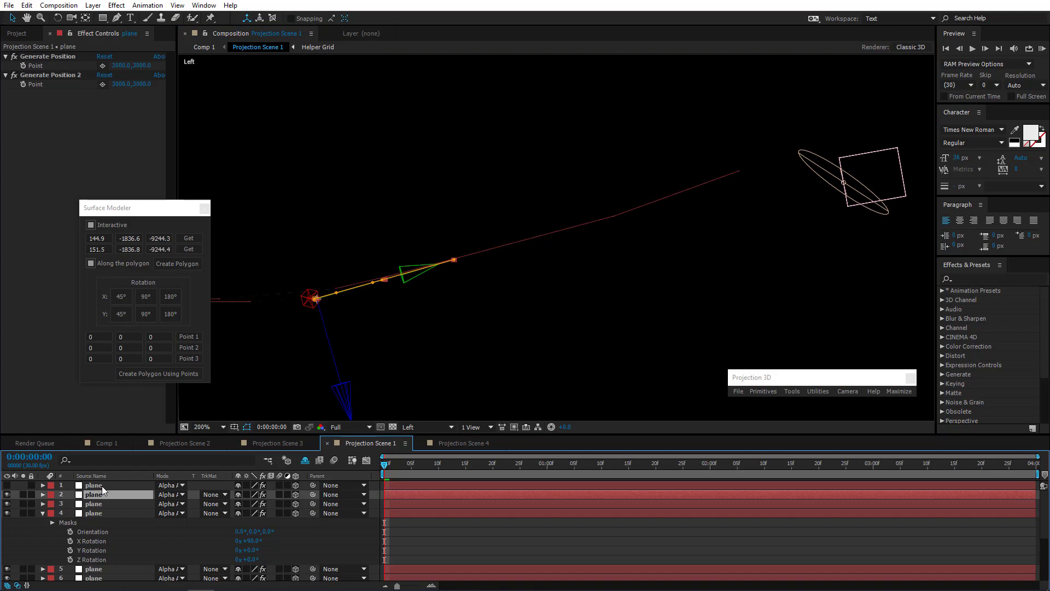
{"action": "left_click", "coordinate": [102, 486]}
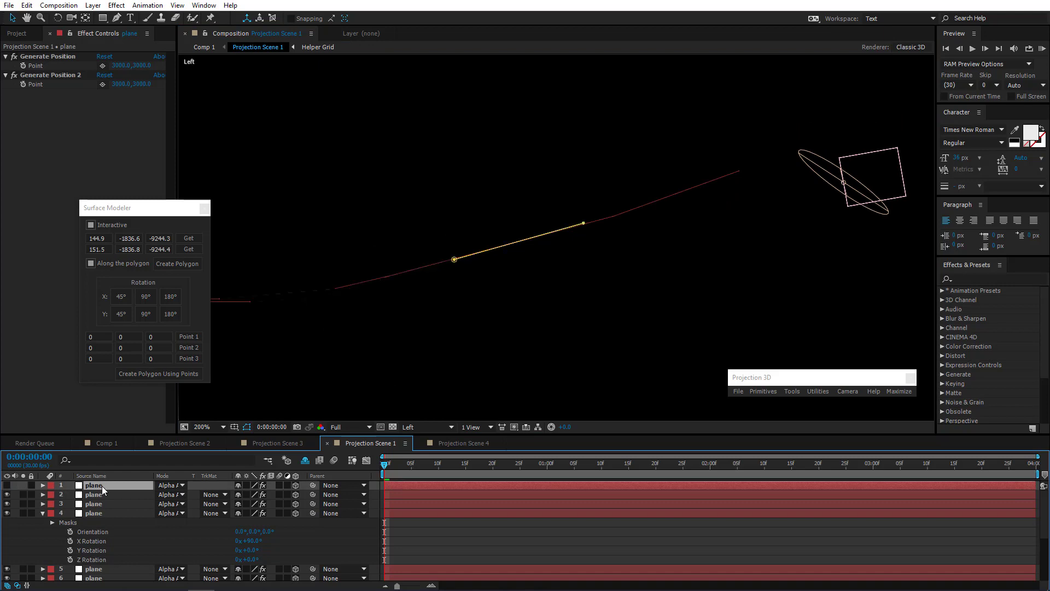
In Active Camera, move the newest plane's two forward vertices up onto either side of the thick dark cable.
{"action": "left_click", "coordinate": [434, 425]}
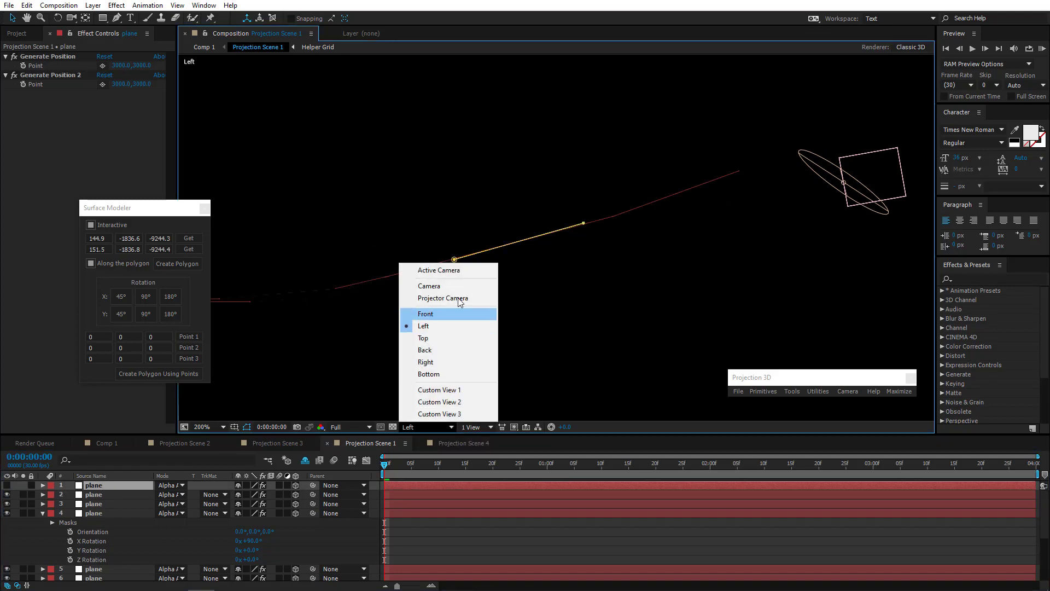
{"action": "left_click", "coordinate": [448, 270]}
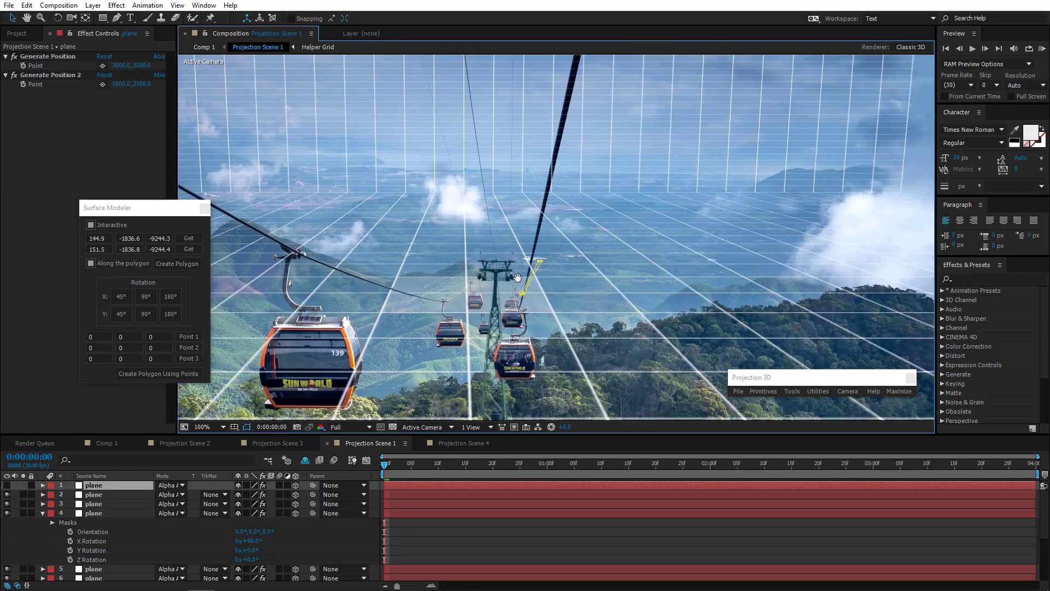
{"action": "key", "text": "period"}
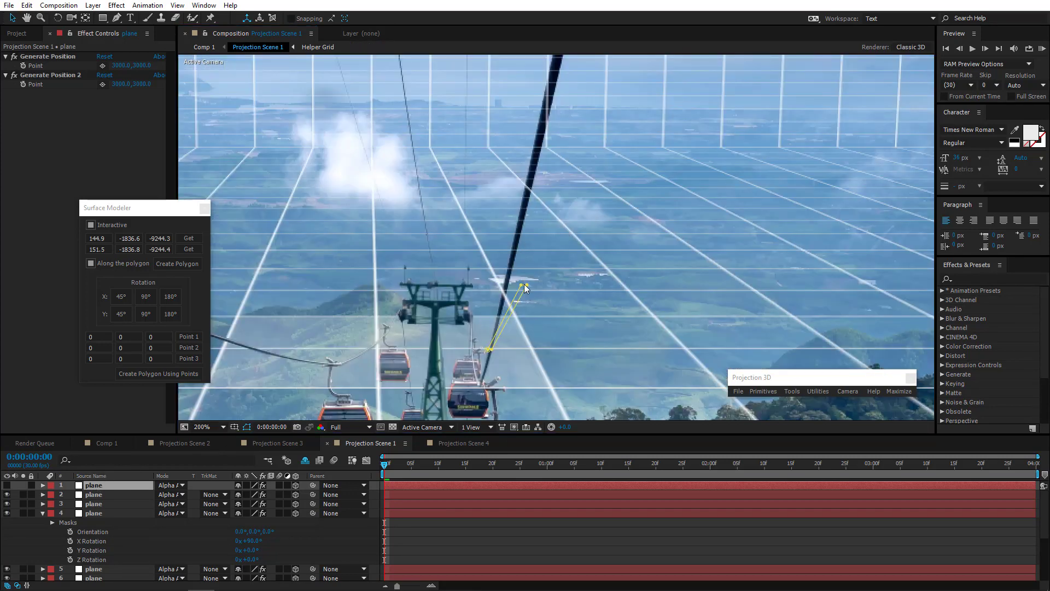
{"action": "left_click_drag", "start_coordinate": [521, 286], "coordinate": [551, 62]}
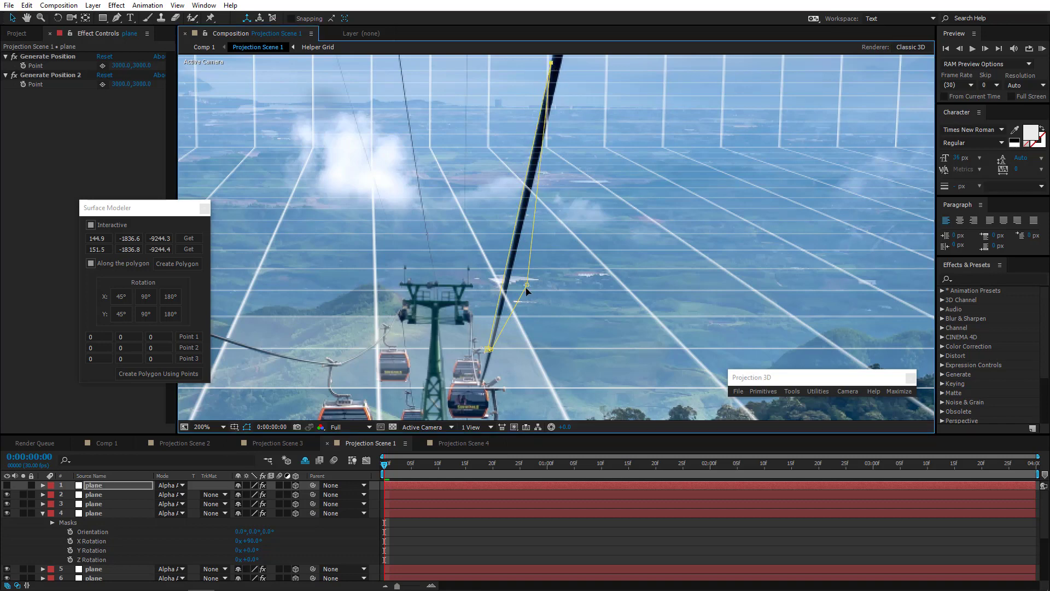
{"action": "left_click_drag", "start_coordinate": [526, 286], "coordinate": [570, 85]}
{"action": "key", "text": "comma"}
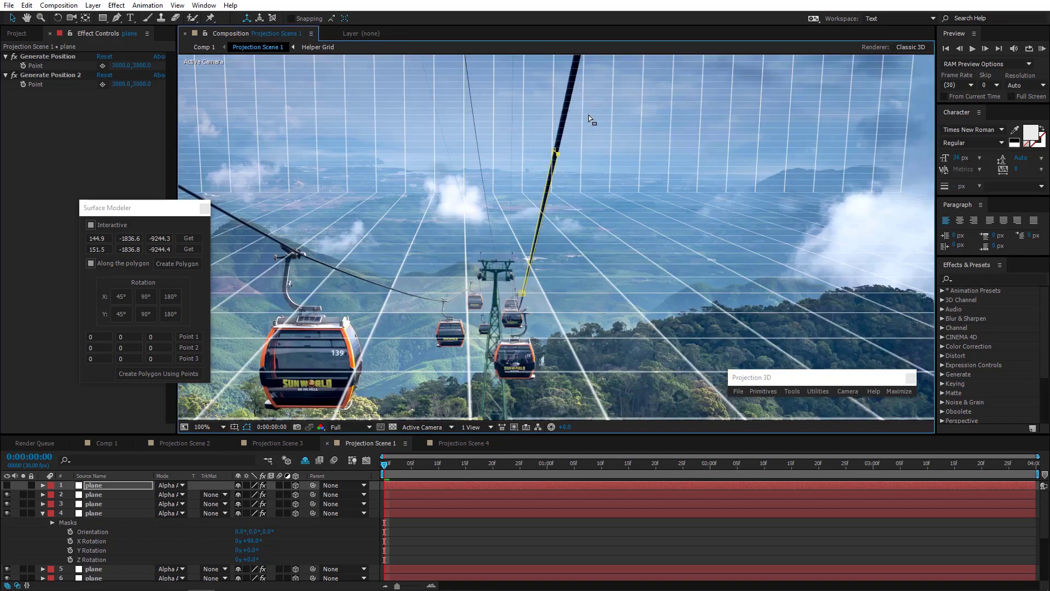
Fine-tune the newest plane's rear vertices to the cable edges at the joint above the cabin.
{"action": "scroll", "coordinate": [589, 115], "scroll_direction": "up", "scroll_amount": 4}
{"action": "left_click_drag", "start_coordinate": [499, 164], "coordinate": [503, 161]}
{"action": "scroll", "coordinate": [537, 181], "scroll_direction": "up", "scroll_amount": 2}
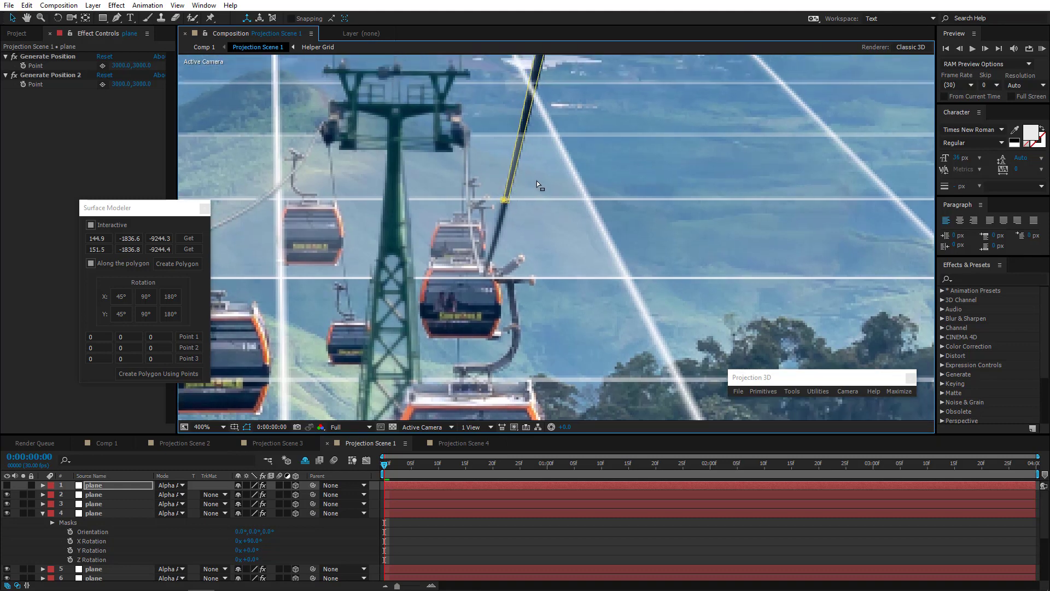
{"action": "left_click_drag", "start_coordinate": [458, 166], "coordinate": [461, 166]}
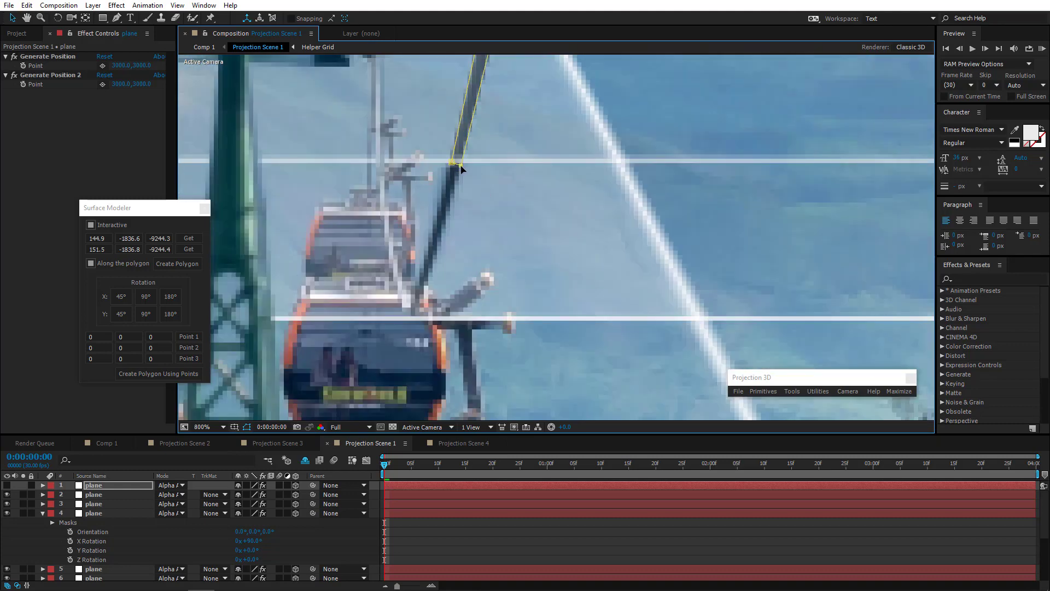
{"action": "scroll", "coordinate": [549, 82], "scroll_direction": "down", "scroll_amount": 1}
Extend the plane's two forward vertices along the cable edges to just beyond the upper edge of the image.
{"action": "left_click_drag", "start_coordinate": [577, 81], "coordinate": [522, 274]}
{"action": "left_click_drag", "start_coordinate": [530, 164], "coordinate": [534, 309]}
{"action": "scroll", "coordinate": [569, 181], "scroll_direction": "down", "scroll_amount": 1}
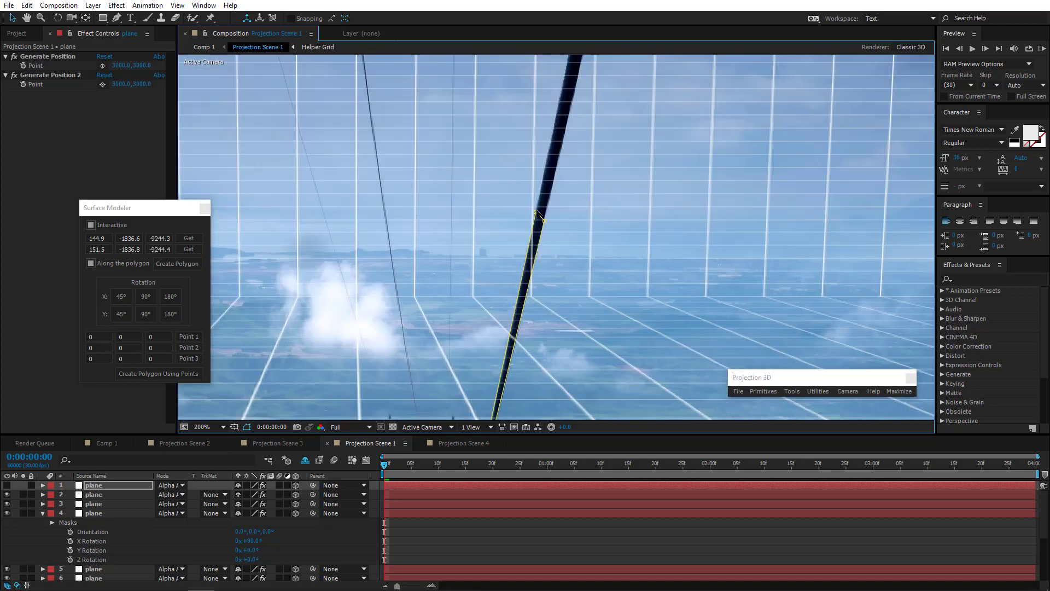
{"action": "left_click", "coordinate": [536, 213]}
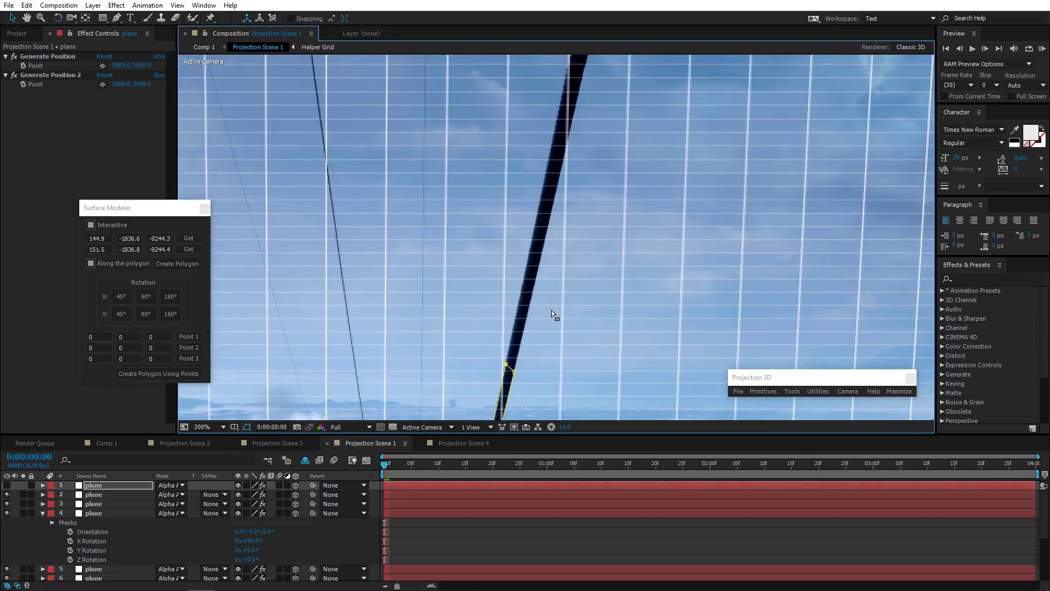
{"action": "scroll", "coordinate": [552, 304], "scroll_direction": "down", "scroll_amount": 1}
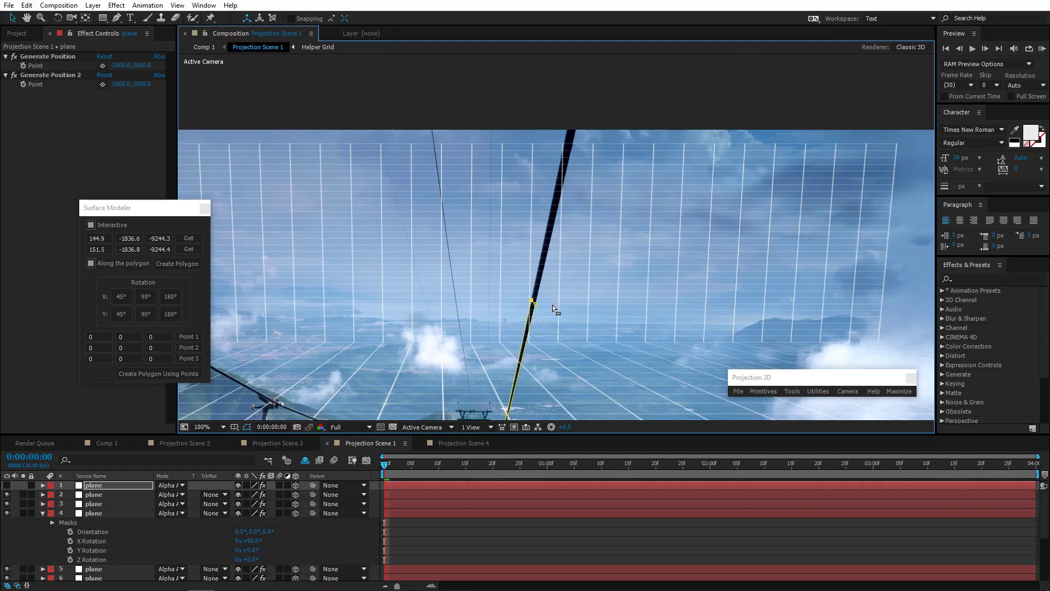
{"action": "left_click", "coordinate": [579, 118]}
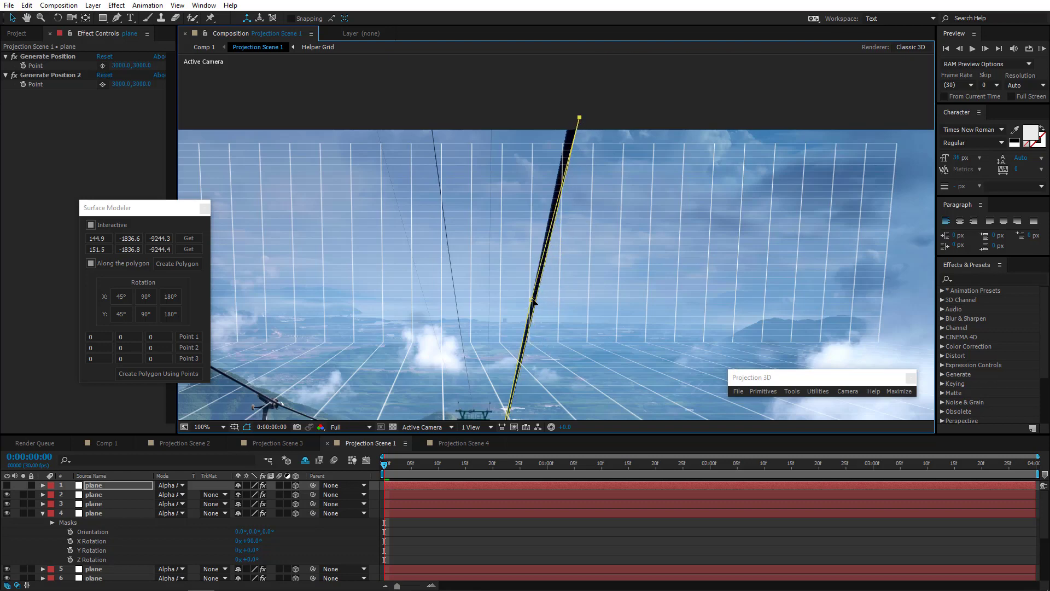
{"action": "left_click", "coordinate": [569, 119]}
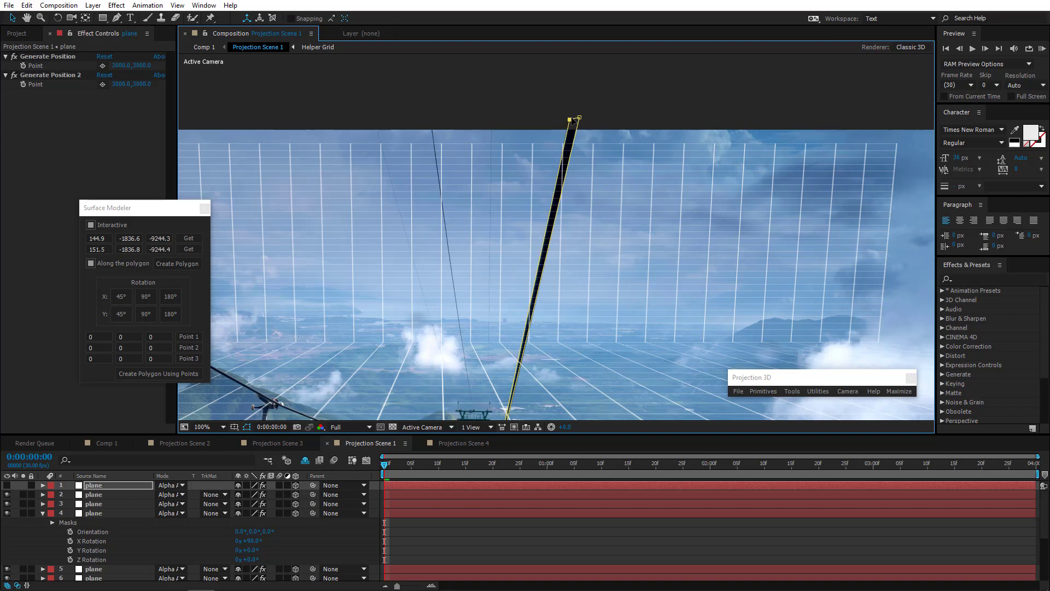
{"action": "scroll", "coordinate": [552, 323], "scroll_direction": "down", "scroll_amount": 3}
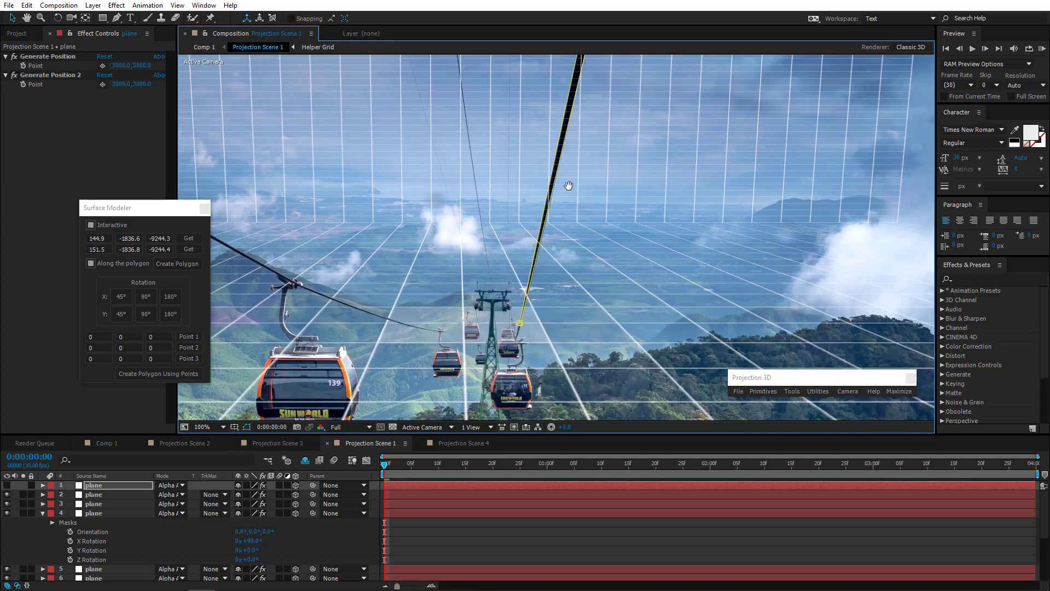
In Left view, turn the newest plane's visibility back on and collapse the expanded properties of plane layer 4.
{"action": "left_click", "coordinate": [421, 428]}
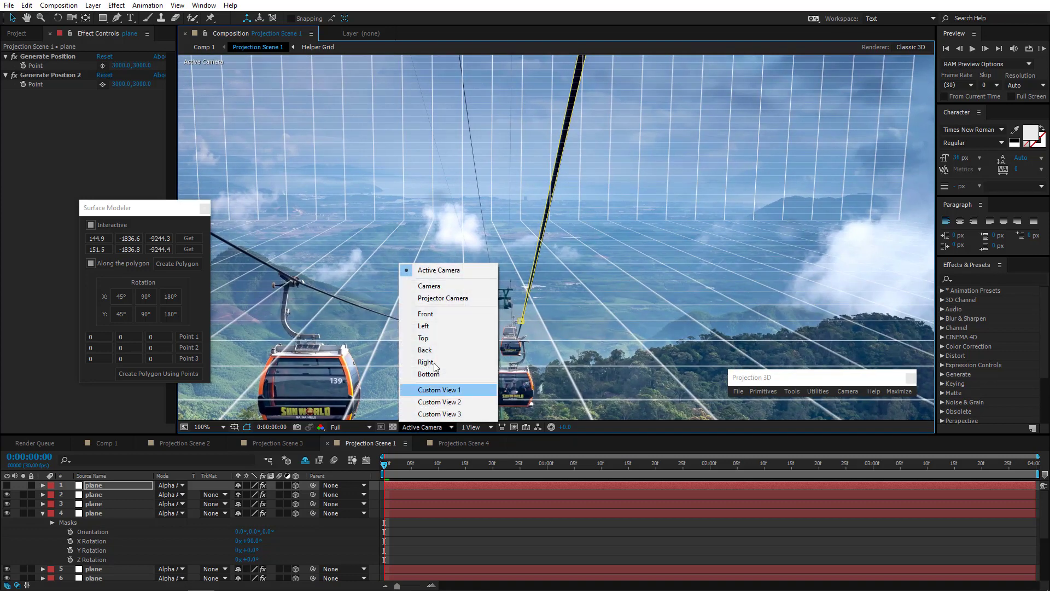
{"action": "left_click", "coordinate": [437, 327]}
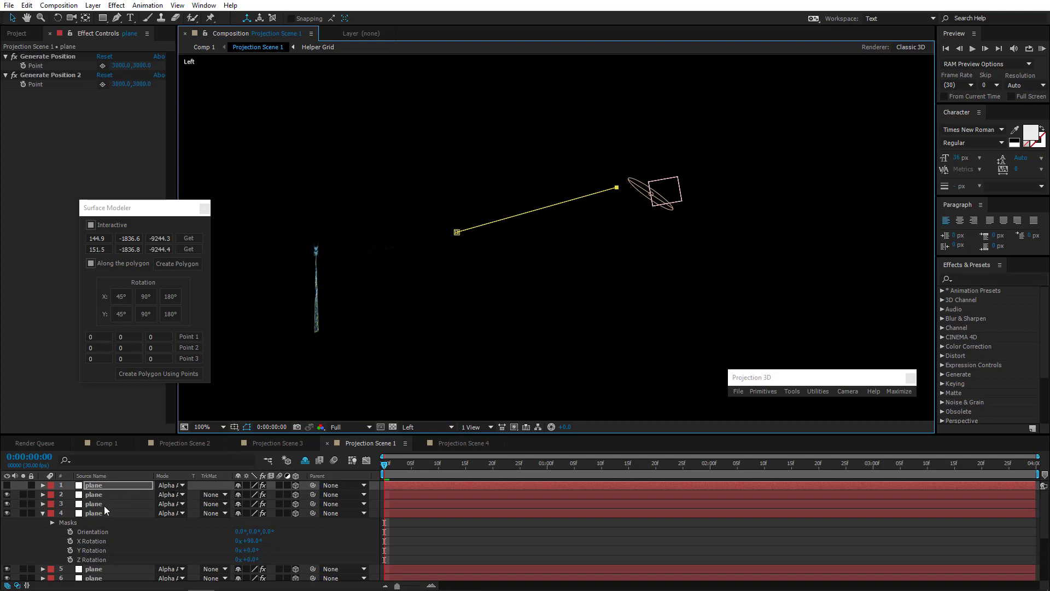
{"action": "left_click", "coordinate": [7, 485]}
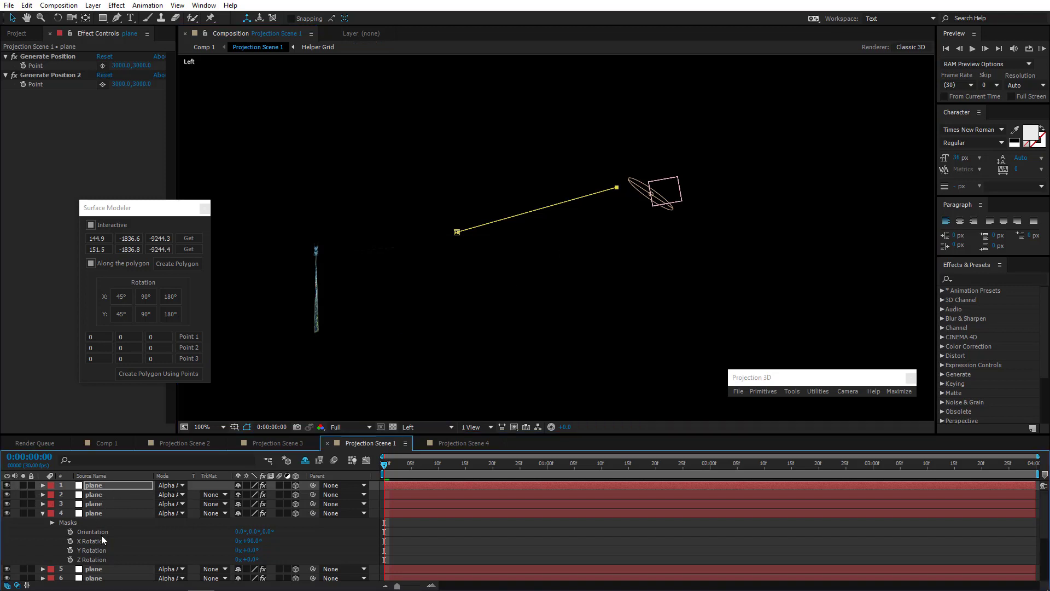
{"action": "left_click", "coordinate": [42, 513]}
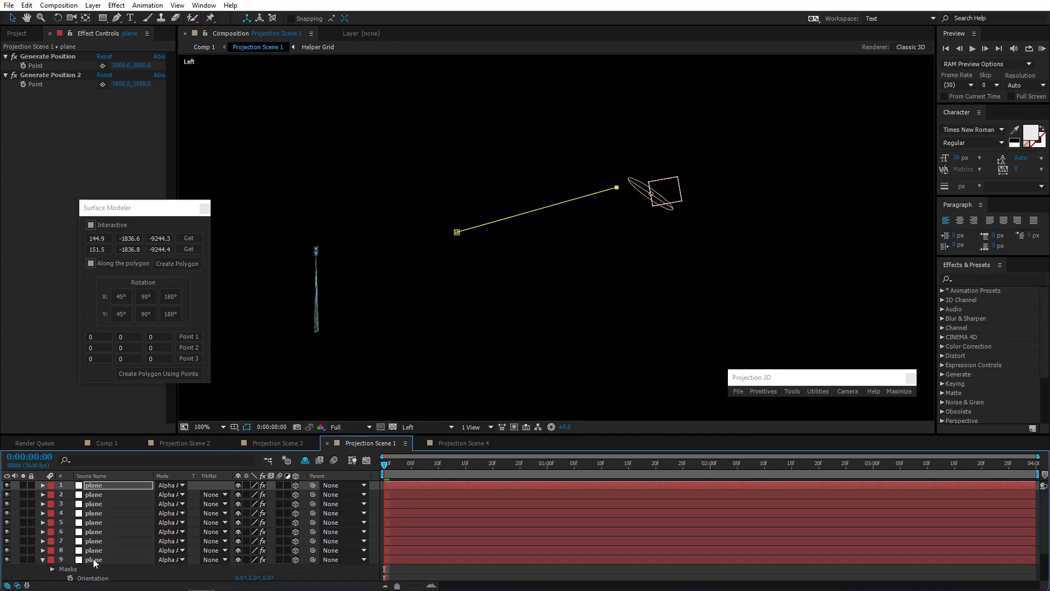
Examine the plane layers from 9 up to 1 in Left view to see which cable segment each one covers.
{"action": "left_click", "coordinate": [93, 559]}
{"action": "left_click", "coordinate": [97, 551]}
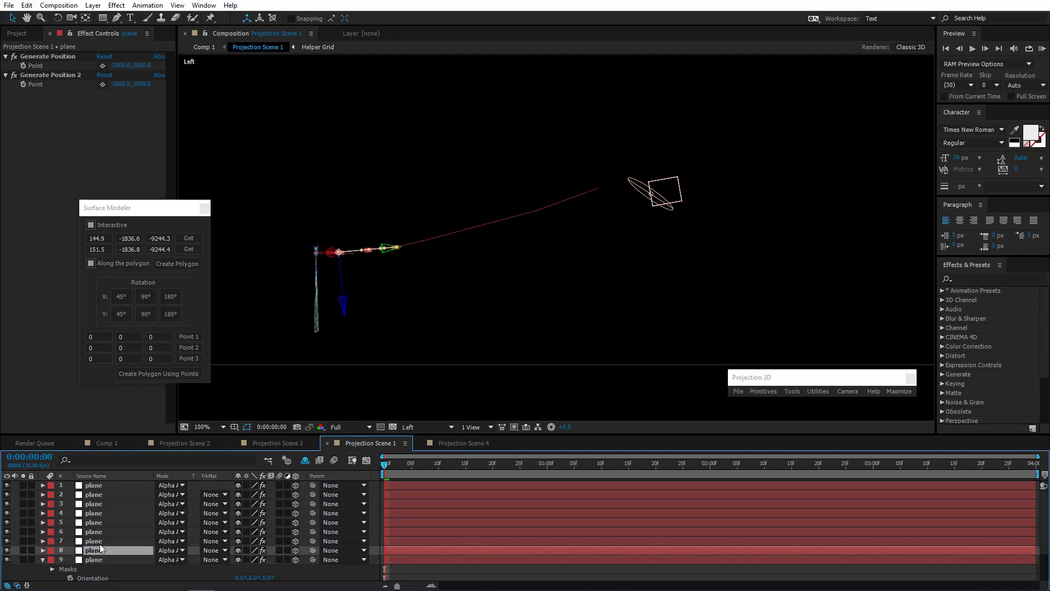
{"action": "left_click", "coordinate": [100, 541]}
{"action": "left_click", "coordinate": [99, 532]}
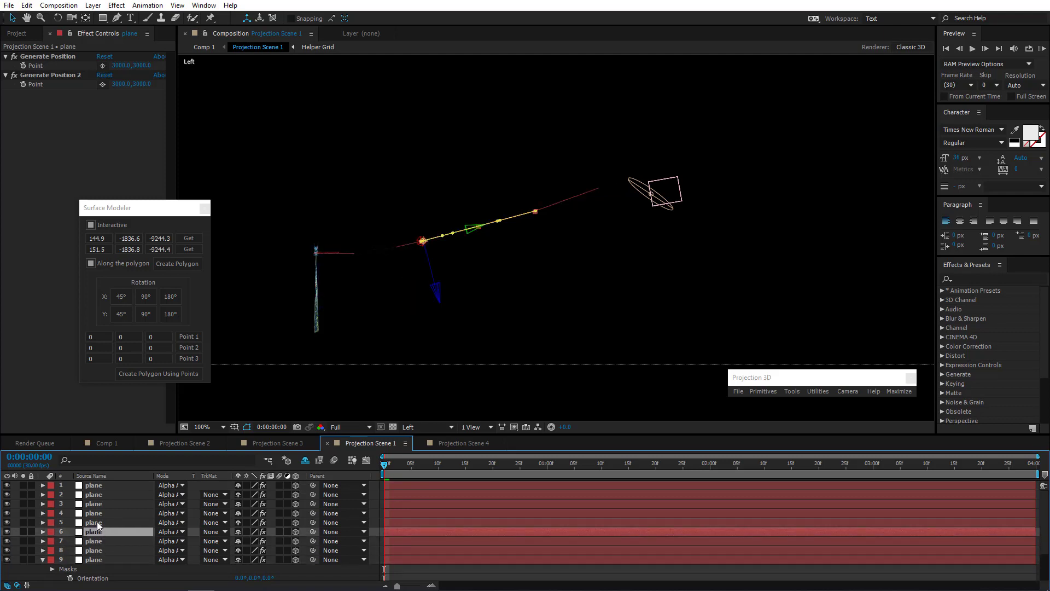
{"action": "left_click", "coordinate": [98, 523]}
{"action": "left_click", "coordinate": [97, 512]}
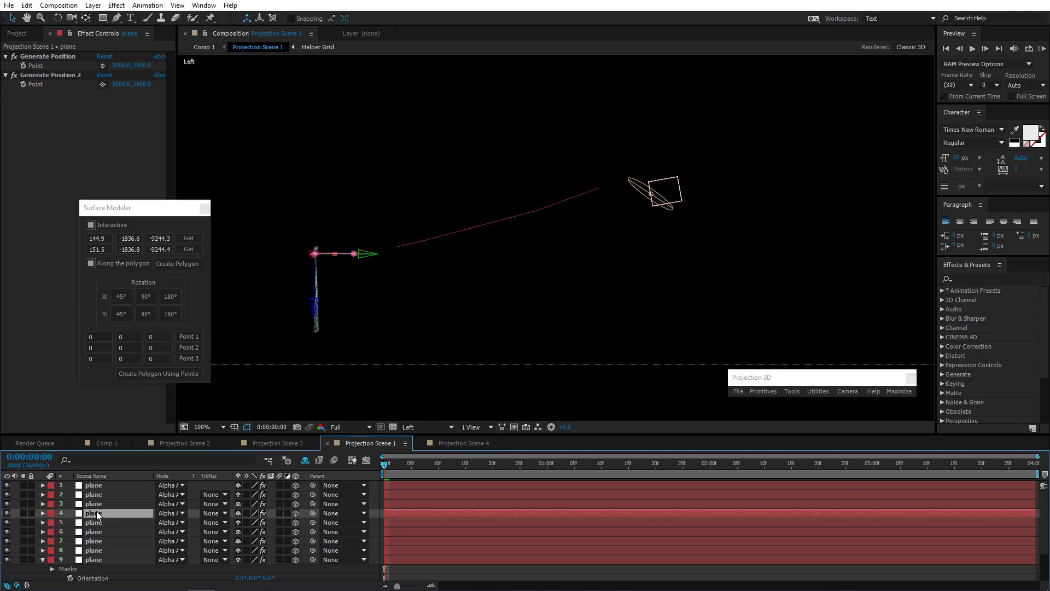
{"action": "left_click", "coordinate": [101, 504]}
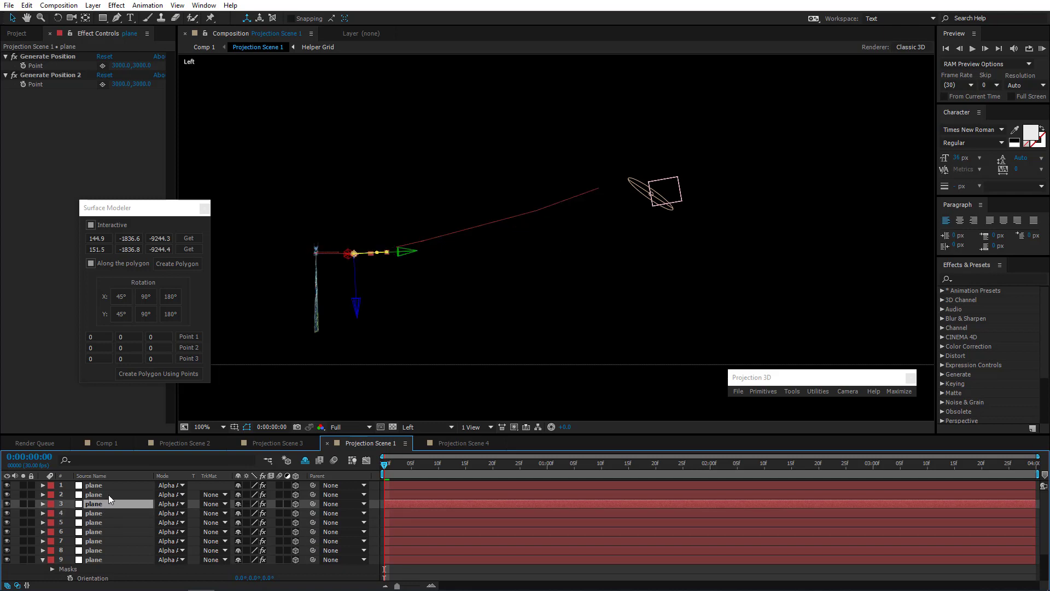
{"action": "left_click", "coordinate": [108, 495]}
{"action": "left_click", "coordinate": [110, 485]}
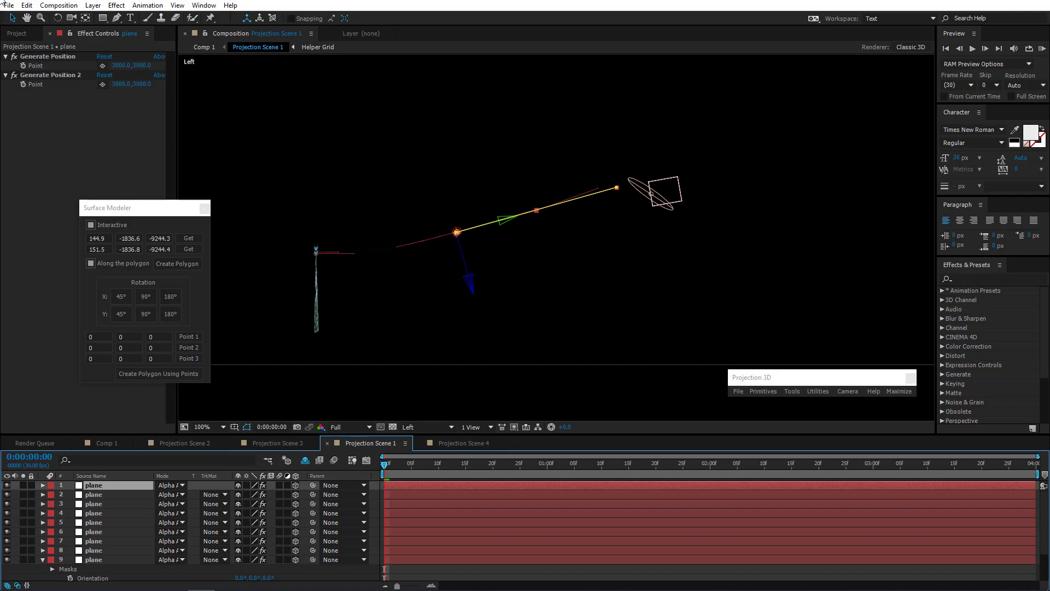
Rotate plane layer 1 to a slightly steeper incline in Left view, and return to Active Camera.
{"action": "left_click", "coordinate": [58, 19]}
{"action": "scroll", "coordinate": [491, 252], "scroll_direction": "up", "scroll_amount": 1}
{"action": "left_click_drag", "start_coordinate": [405, 251], "coordinate": [430, 271]}
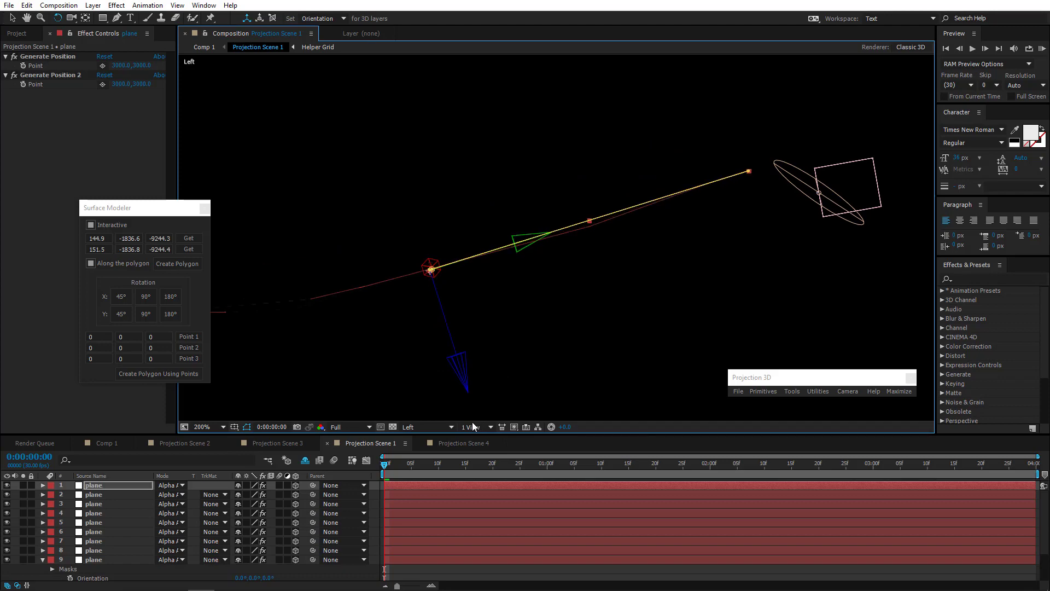
{"action": "left_click", "coordinate": [435, 427]}
{"action": "left_click", "coordinate": [437, 270]}
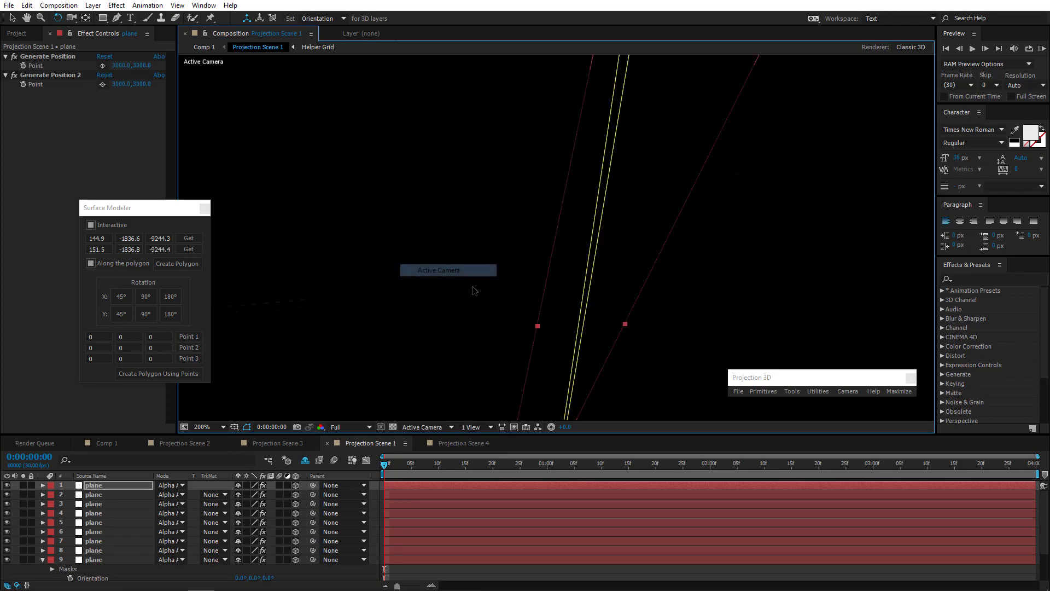
{"action": "scroll", "coordinate": [600, 241], "scroll_direction": "down", "scroll_amount": 2}
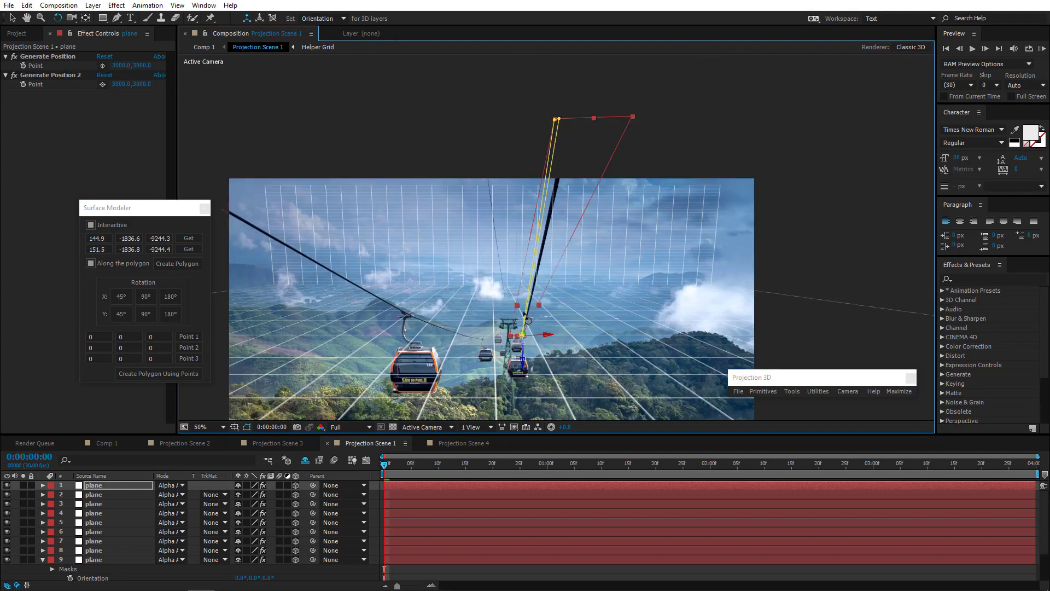
Hide plane layer 1 and fit its two forward vertices to the cable edges just beyond the upper image border.
{"action": "left_click", "coordinate": [11, 18]}
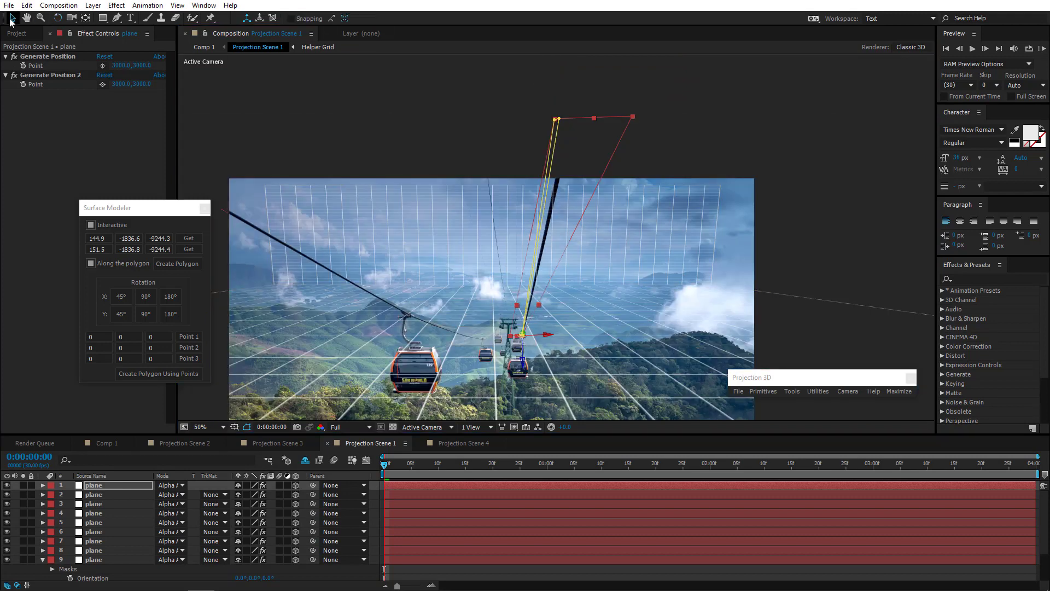
{"action": "left_click", "coordinate": [7, 485]}
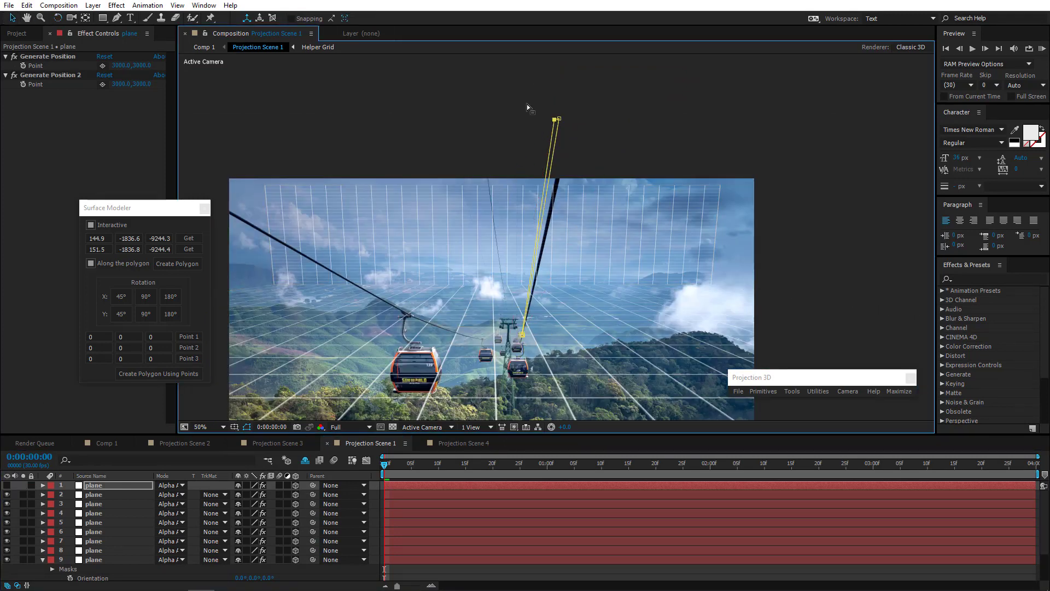
{"action": "left_click_drag", "start_coordinate": [557, 119], "coordinate": [559, 175]}
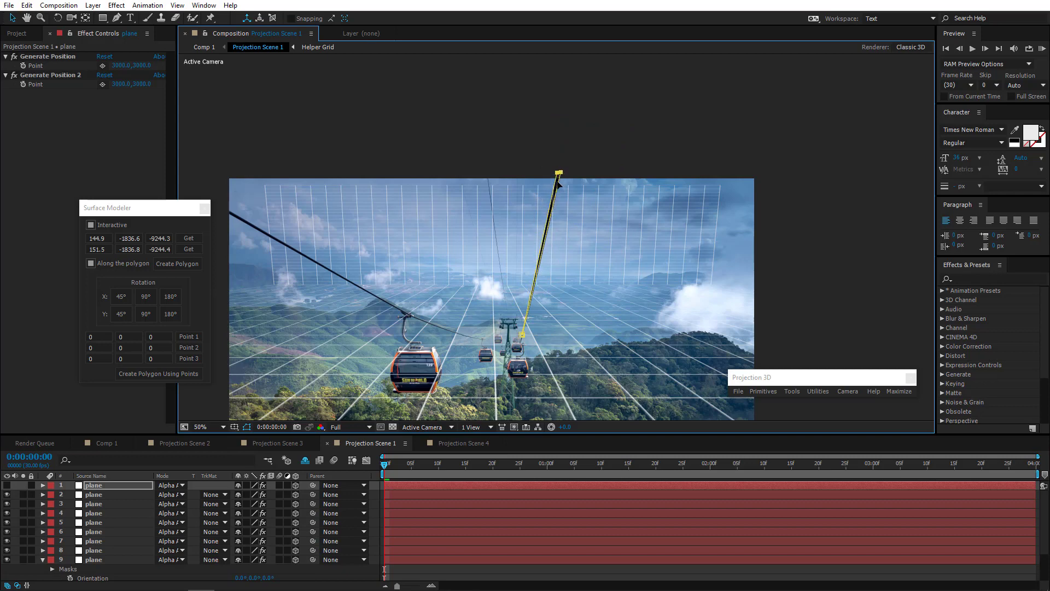
{"action": "scroll", "coordinate": [559, 175], "scroll_direction": "up", "scroll_amount": 4}
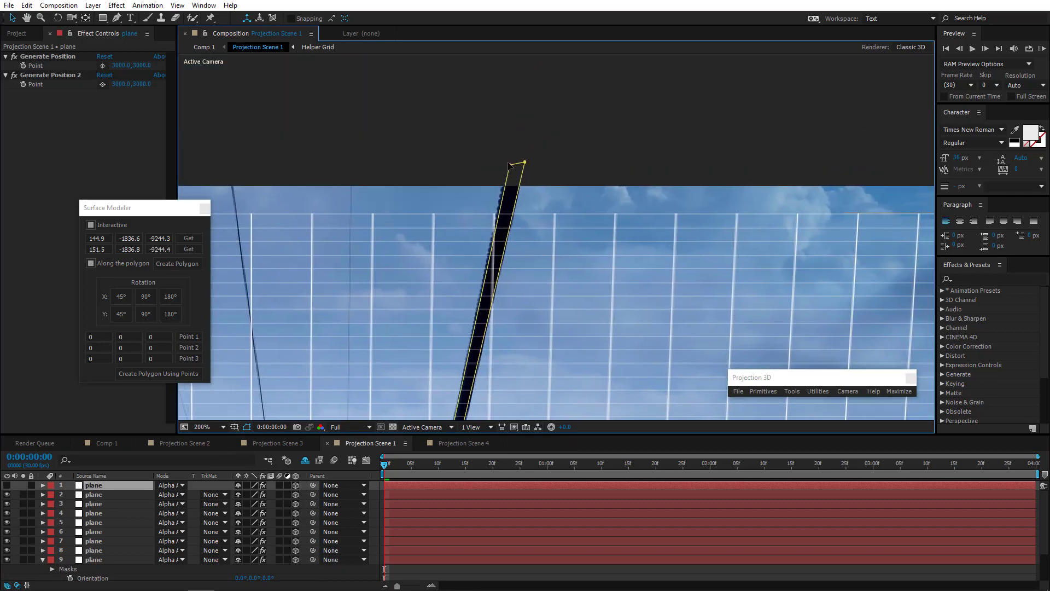
{"action": "left_click_drag", "start_coordinate": [509, 164], "coordinate": [505, 167]}
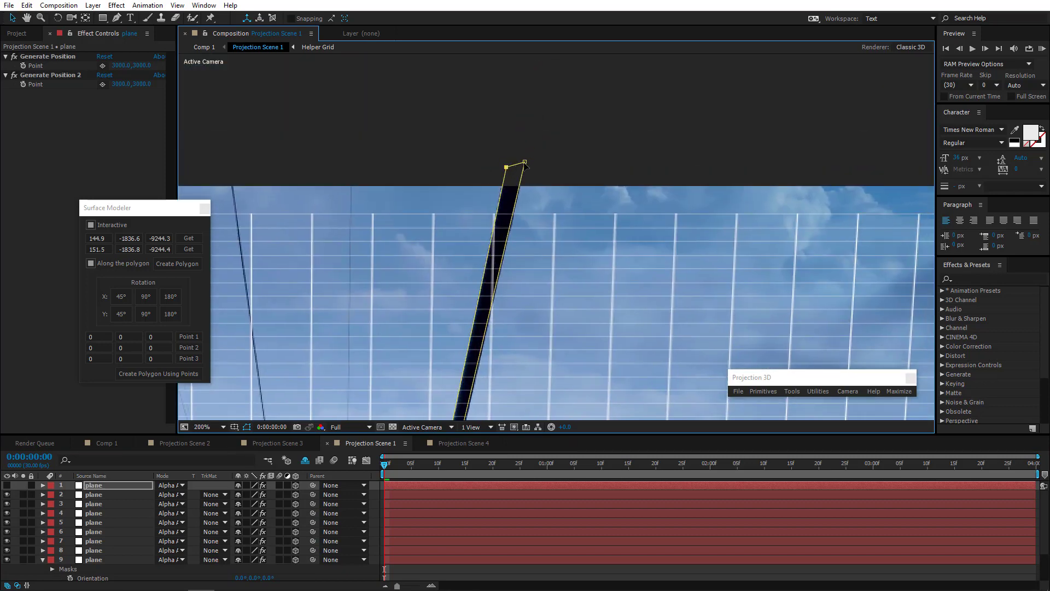
{"action": "left_click", "coordinate": [525, 162]}
Add a mask vertex on each edge of the thick cable about midway along plane layer 1, and make the layer visible again.
{"action": "left_click_drag", "start_coordinate": [464, 343], "coordinate": [526, 68]}
{"action": "left_click_drag", "start_coordinate": [488, 286], "coordinate": [534, 60]}
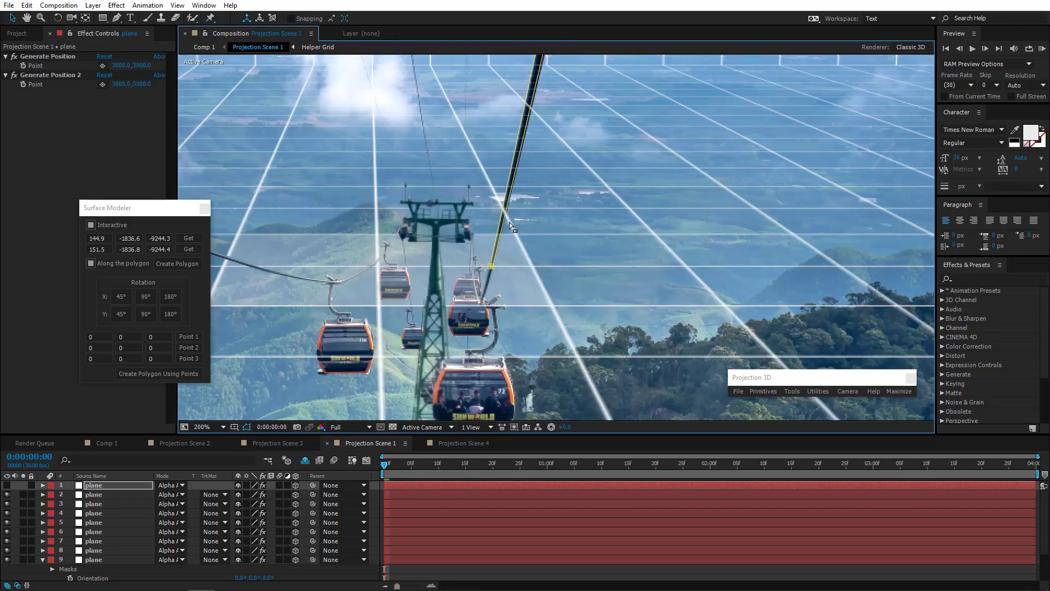
{"action": "scroll", "coordinate": [488, 271], "scroll_direction": "up", "scroll_amount": 1}
{"action": "key", "text": "period"}
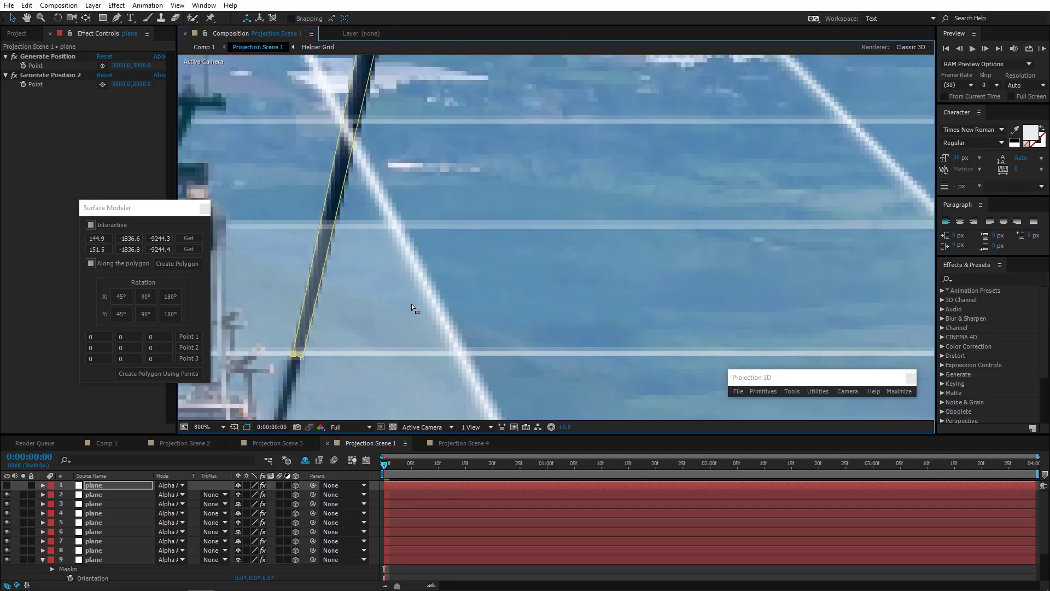
{"action": "scroll", "coordinate": [386, 168], "scroll_direction": "down", "scroll_amount": 3}
{"action": "scroll", "coordinate": [358, 371], "scroll_direction": "up", "scroll_amount": 1}
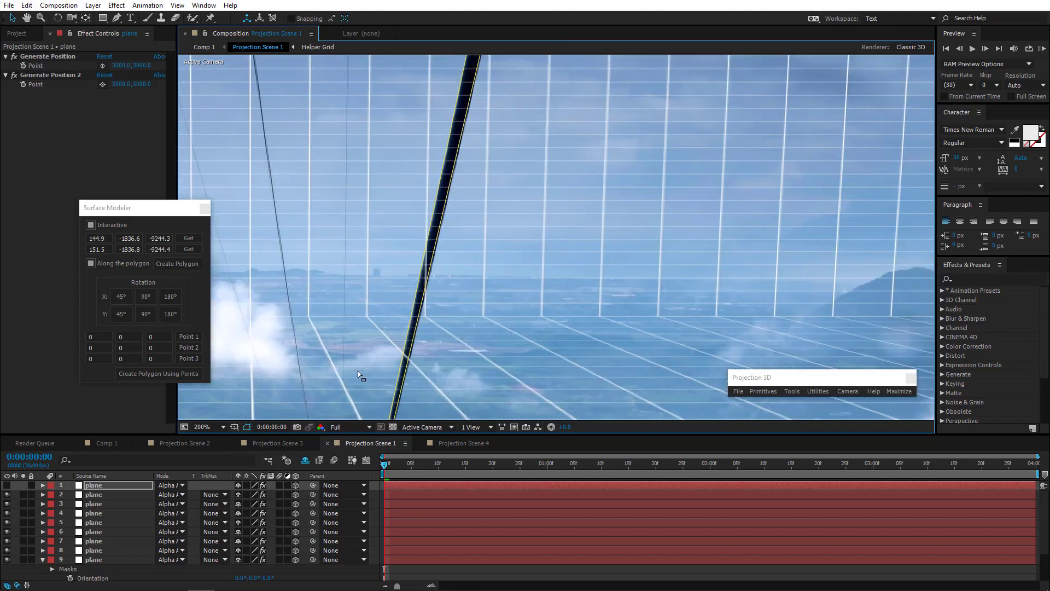
{"action": "left_click", "coordinate": [116, 19]}
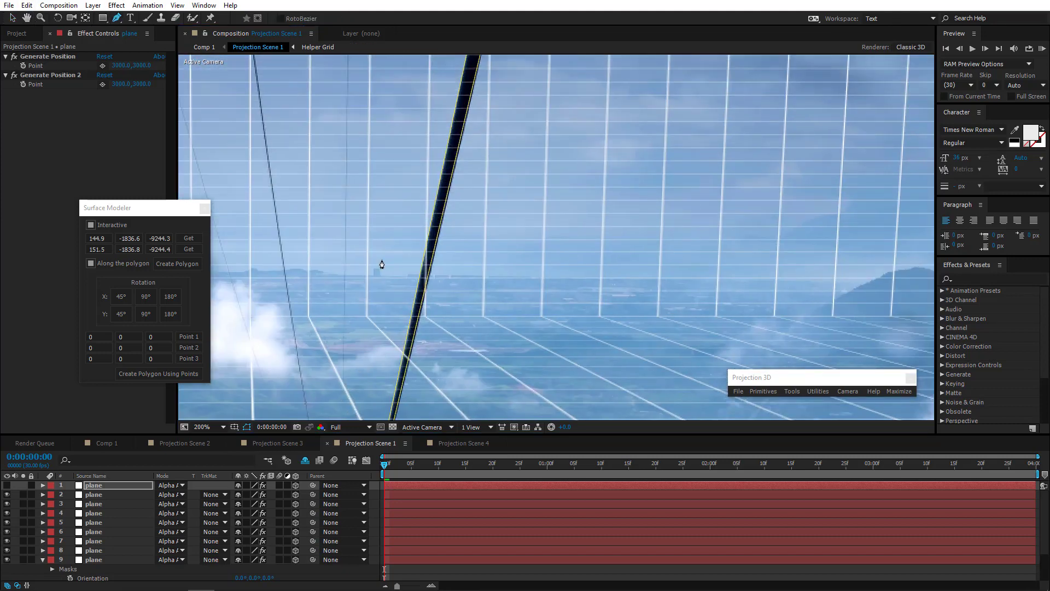
{"action": "left_click", "coordinate": [437, 236]}
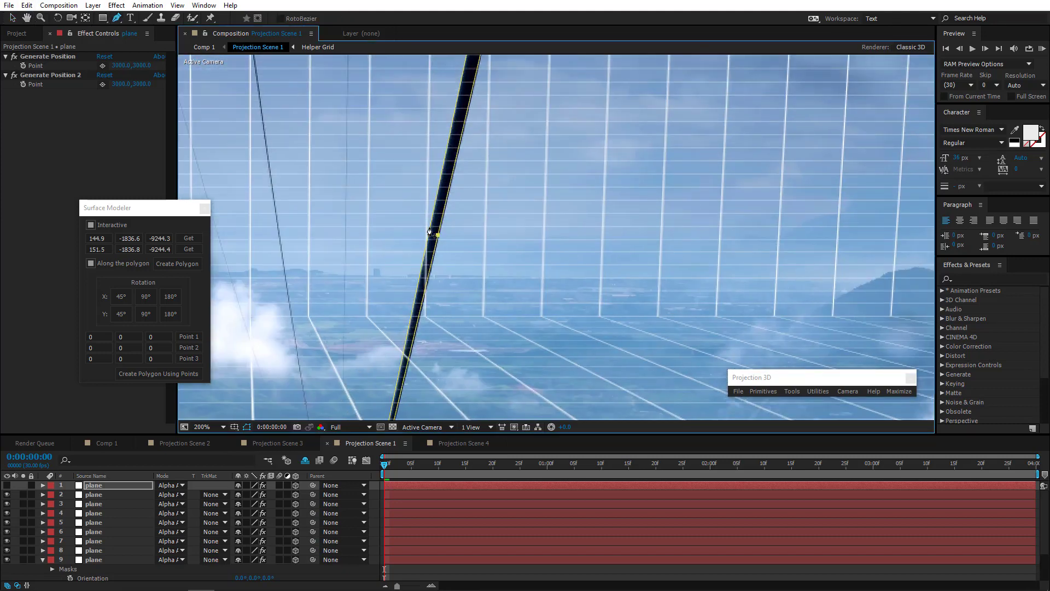
{"action": "left_click", "coordinate": [432, 226]}
{"action": "scroll", "coordinate": [460, 213], "scroll_direction": "down", "scroll_amount": 2}
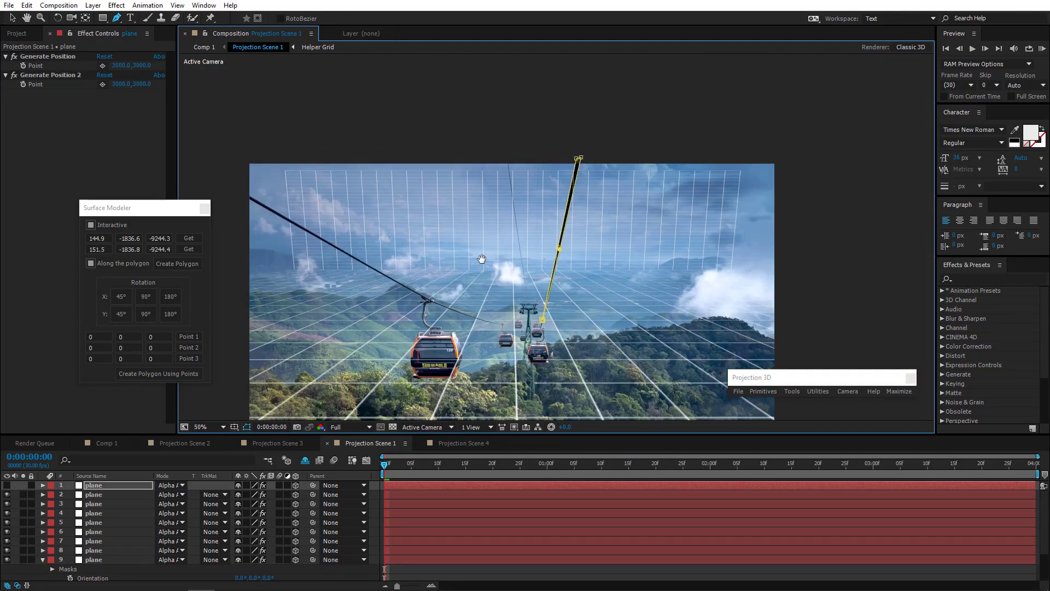
{"action": "left_click", "coordinate": [7, 485]}
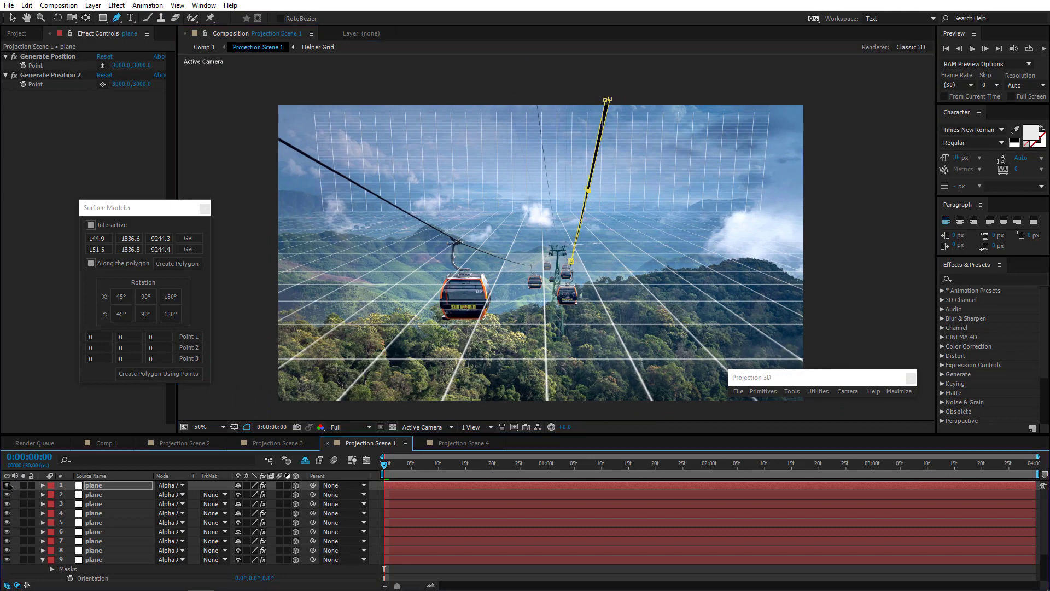
Collapse the properties of plane layer 9 and delete plane layer 10, which covers the mast.
{"action": "left_click", "coordinate": [100, 560]}
{"action": "scroll", "coordinate": [101, 559], "scroll_direction": "down", "scroll_amount": 2}
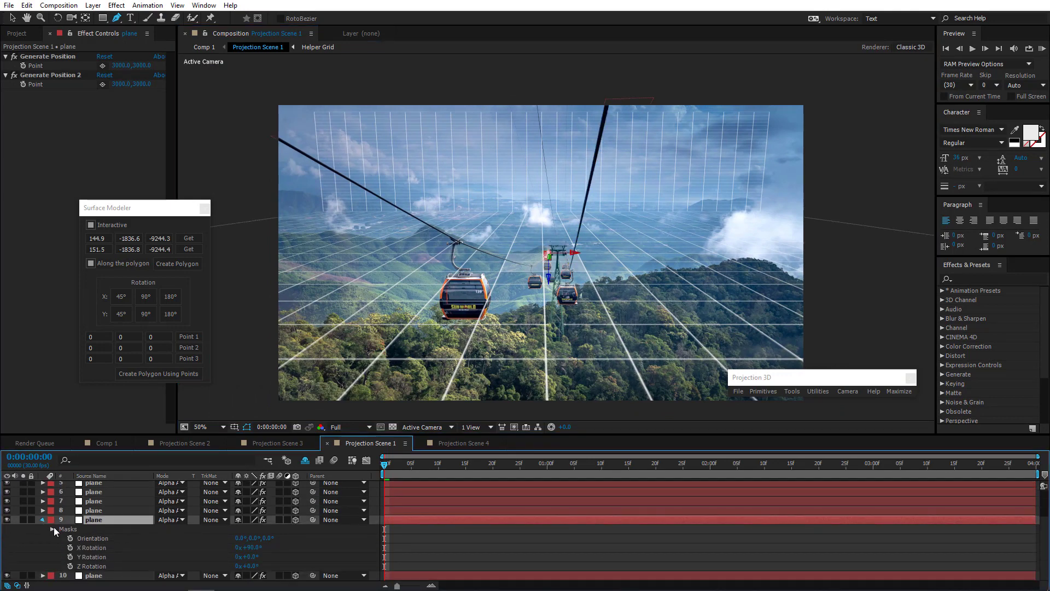
{"action": "left_click", "coordinate": [42, 520]}
{"action": "left_click", "coordinate": [90, 571]}
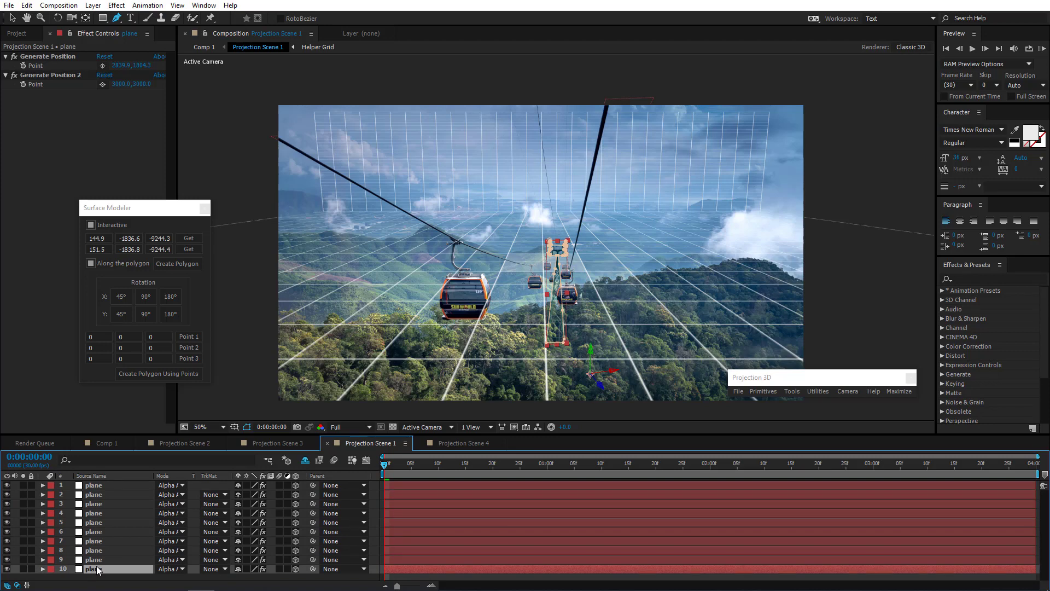
{"action": "key", "text": "Delete"}
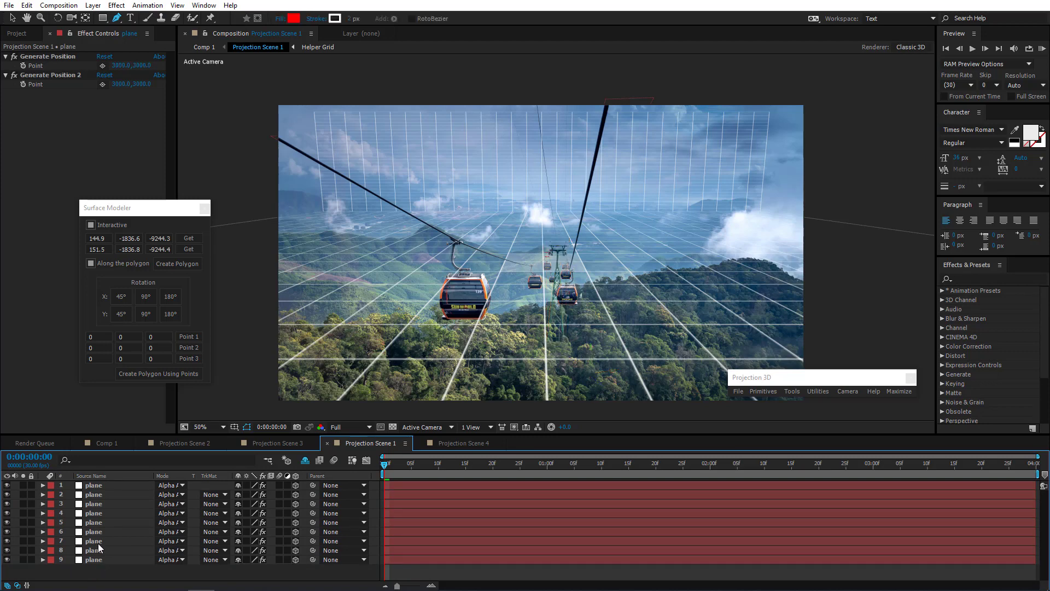
Run a RAM preview of Comp 1 to check the projected cables under the camera move, and end the playback.
{"action": "left_click", "coordinate": [107, 444]}
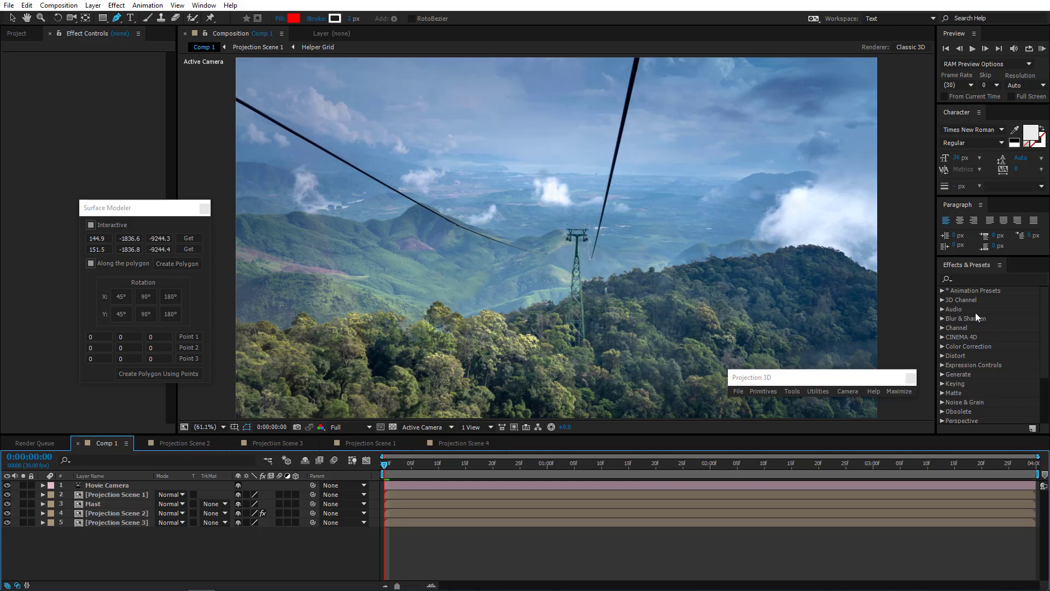
{"action": "left_click", "coordinate": [1042, 48]}
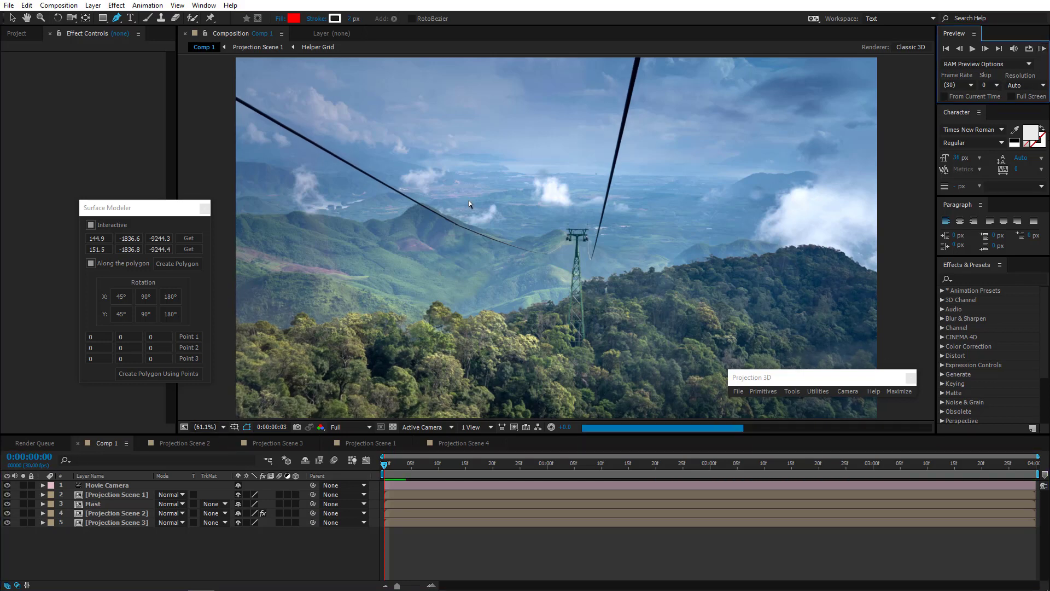
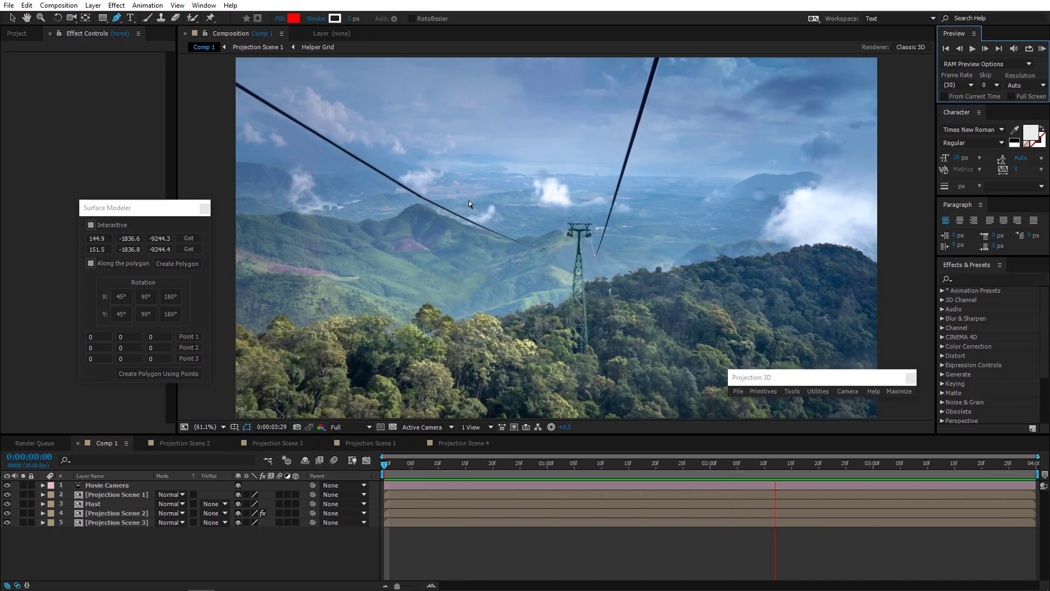
{"action": "key", "text": "space"}
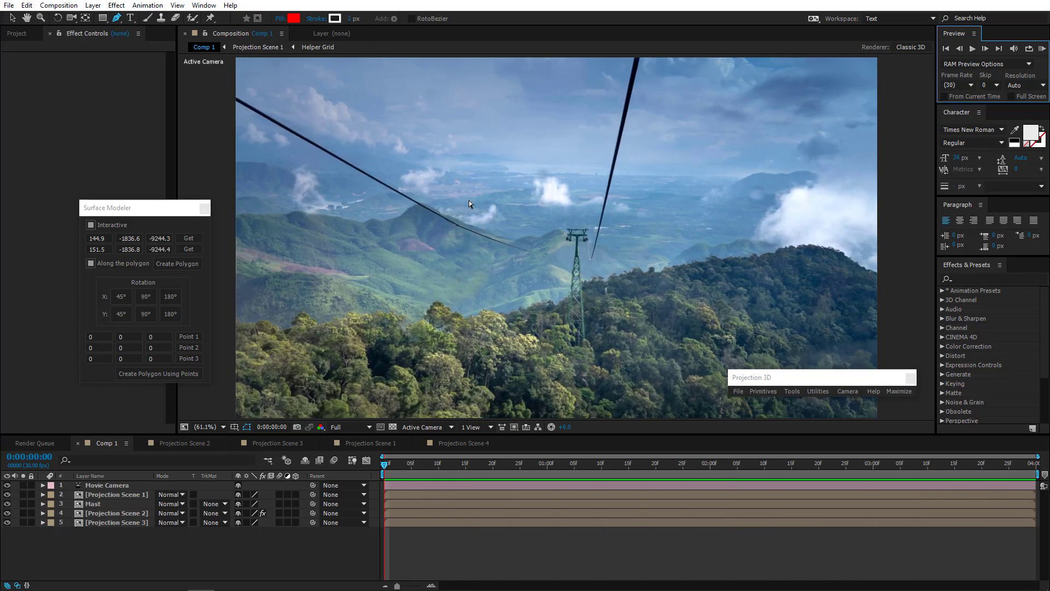
{"action": "key", "text": "v"}
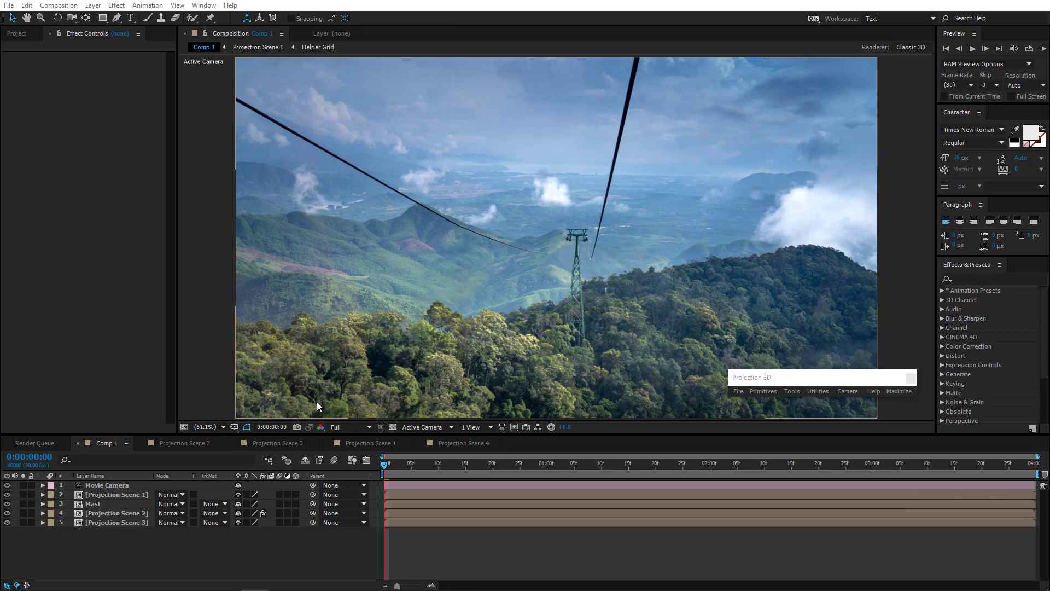
In Projection Scene 1, place plane layer 9's first Generate Position point on the cable joint above the far cabin beside the mast.
{"action": "double_click", "coordinate": [123, 494]}
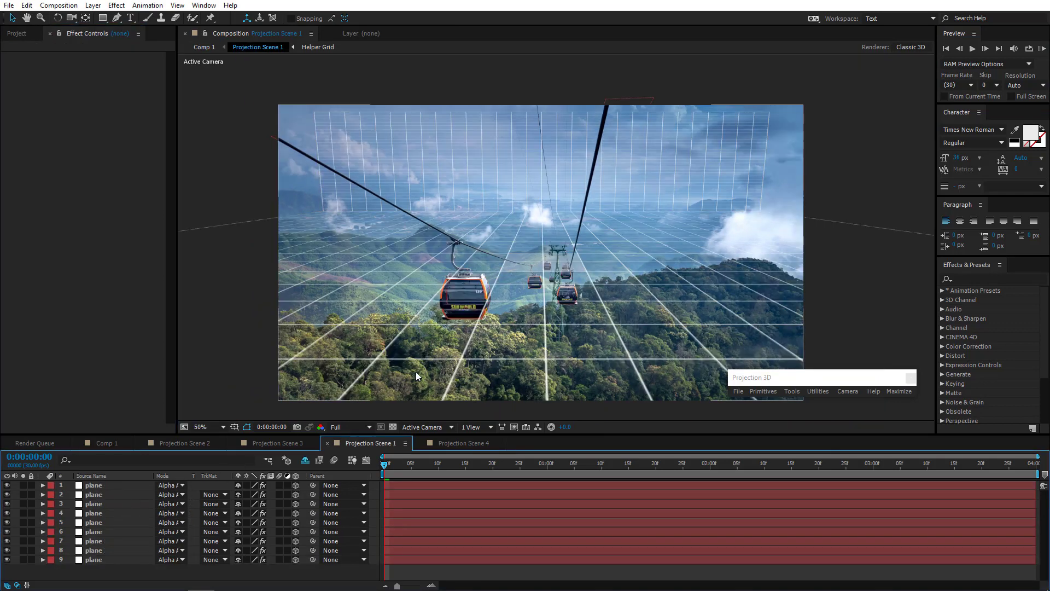
{"action": "left_click_drag", "start_coordinate": [441, 358], "coordinate": [444, 335]}
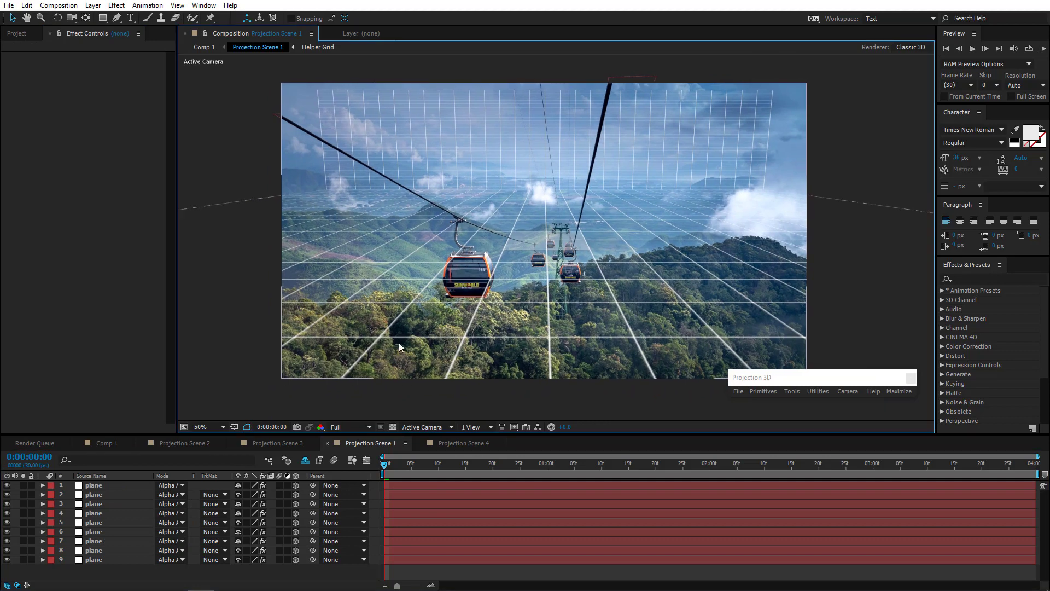
{"action": "left_click", "coordinate": [96, 560]}
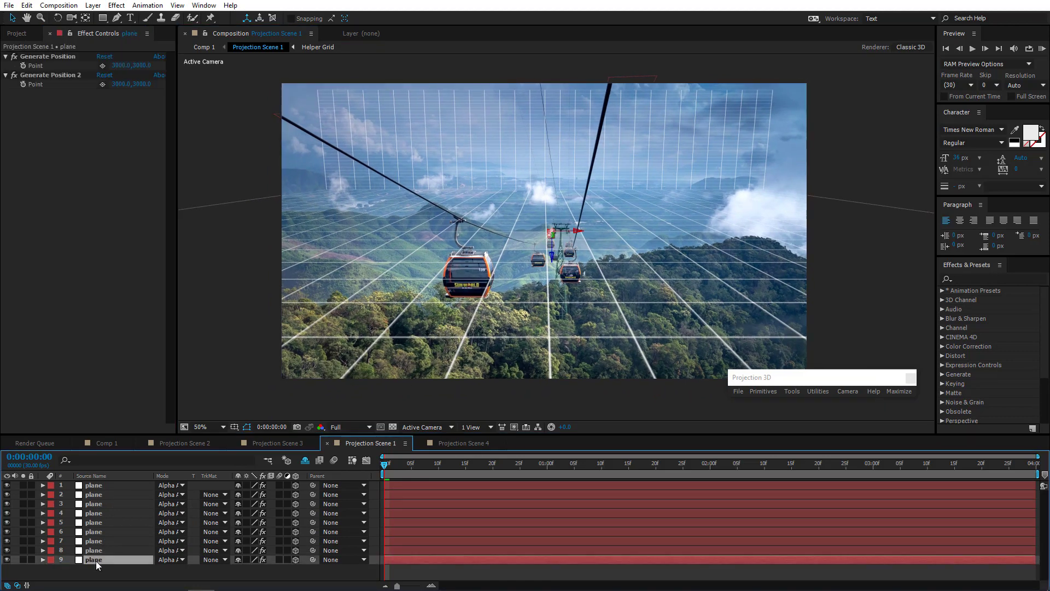
{"action": "scroll", "coordinate": [547, 271], "scroll_direction": "up", "scroll_amount": 4}
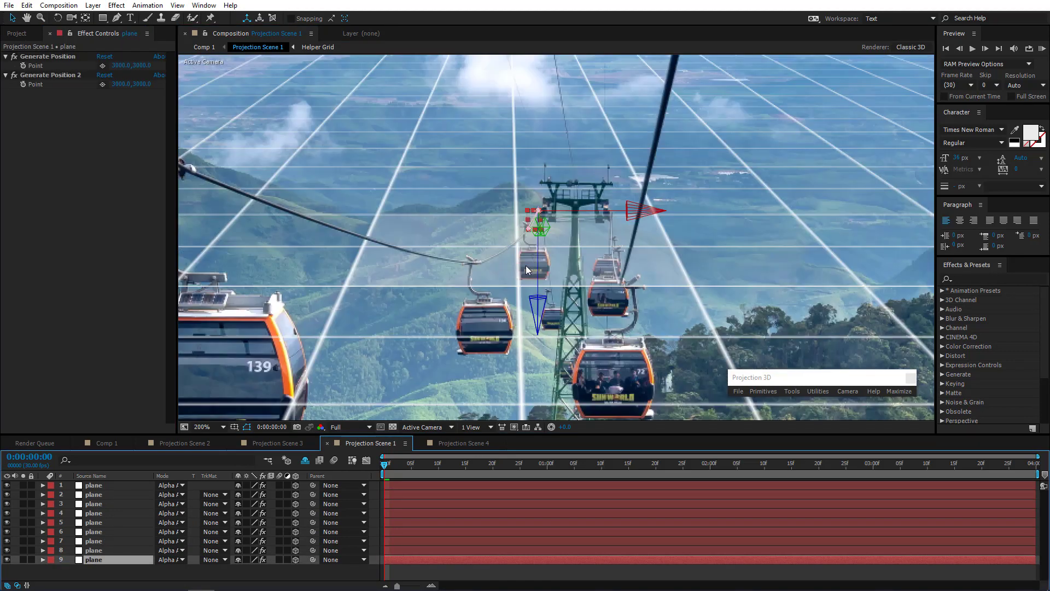
{"action": "scroll", "coordinate": [543, 264], "scroll_direction": "up", "scroll_amount": 2}
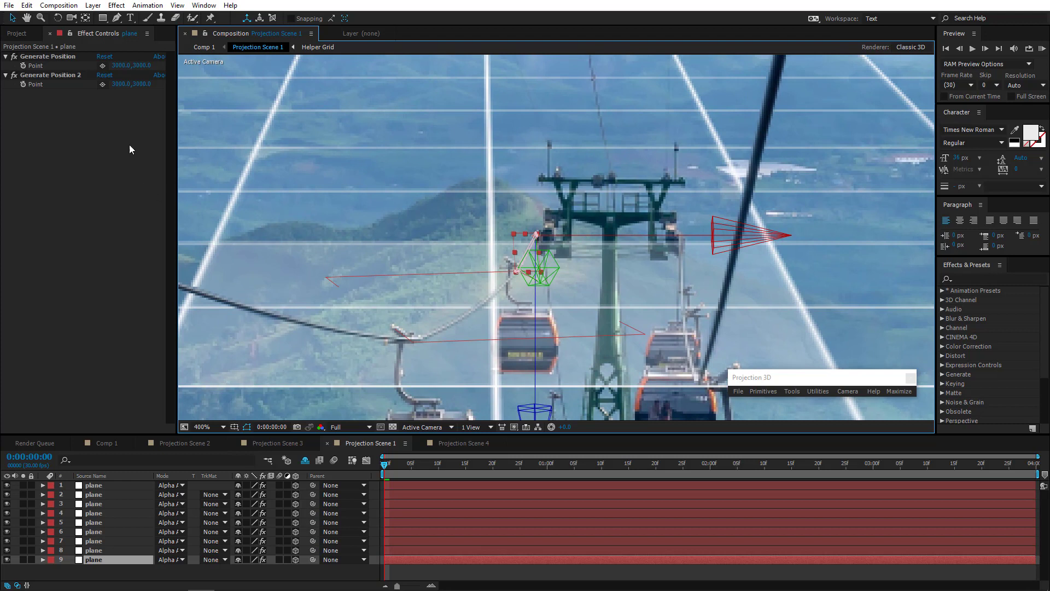
{"action": "left_click", "coordinate": [102, 66]}
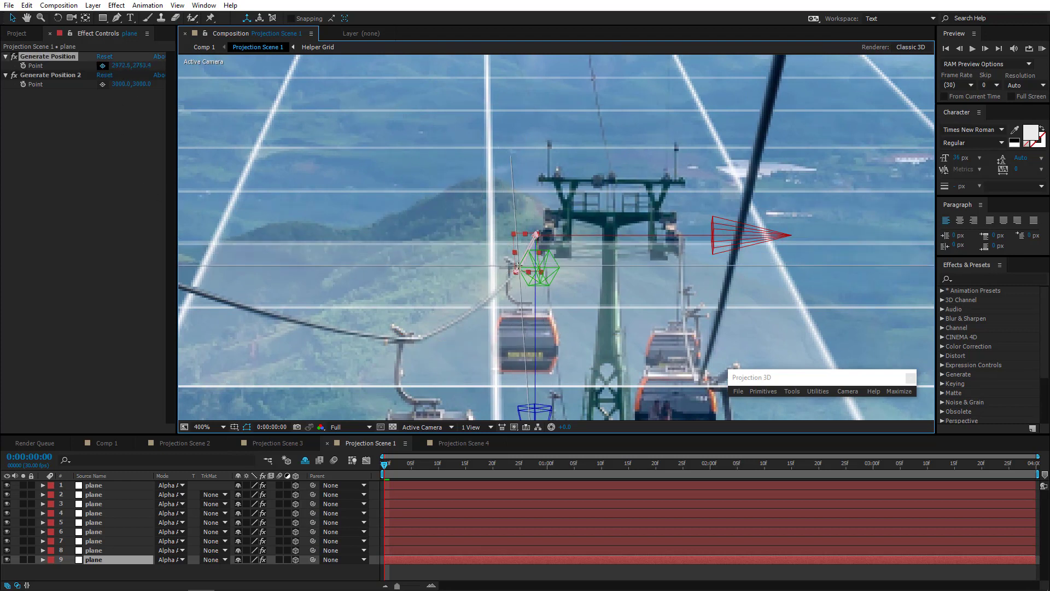
{"action": "left_click", "coordinate": [517, 269]}
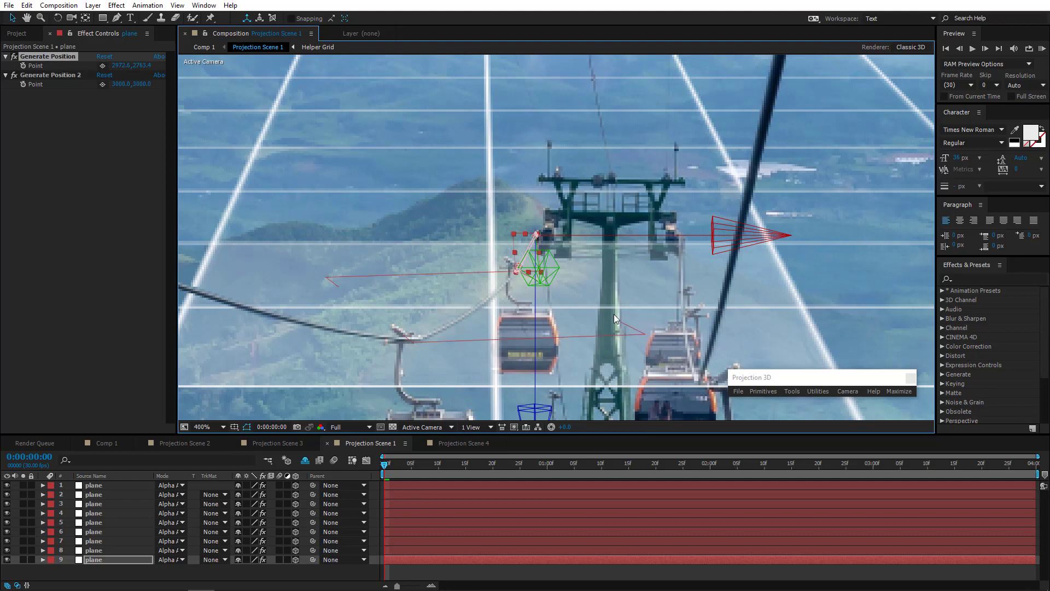
Import the wagon image at the generated position and move its anchor point to the cable grip atop the hanger.
{"action": "left_click", "coordinate": [736, 388]}
{"action": "left_click", "coordinate": [755, 401]}
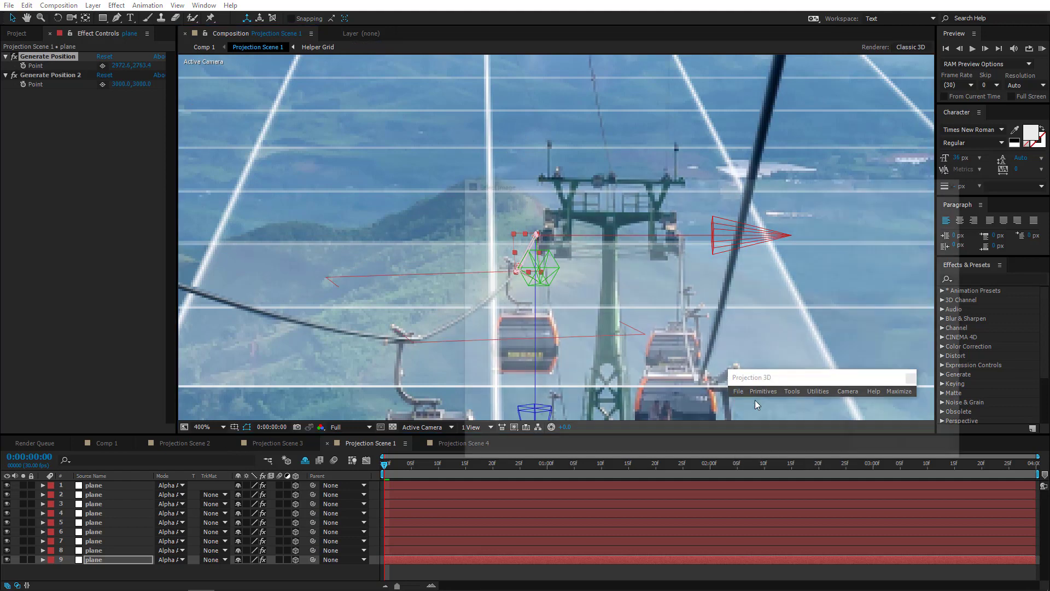
{"action": "double_click", "coordinate": [939, 265]}
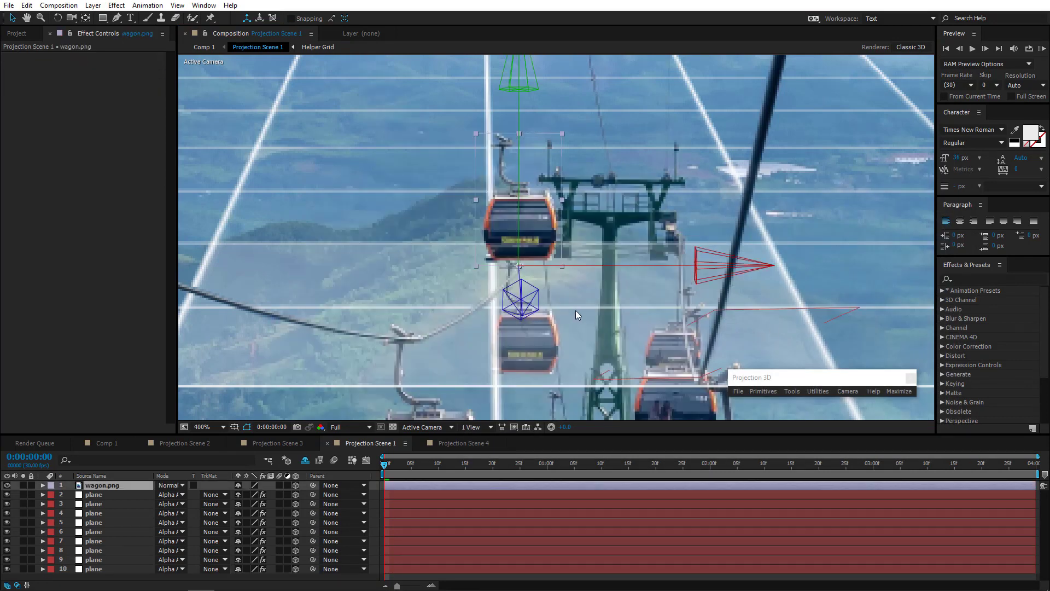
{"action": "double_click", "coordinate": [123, 485]}
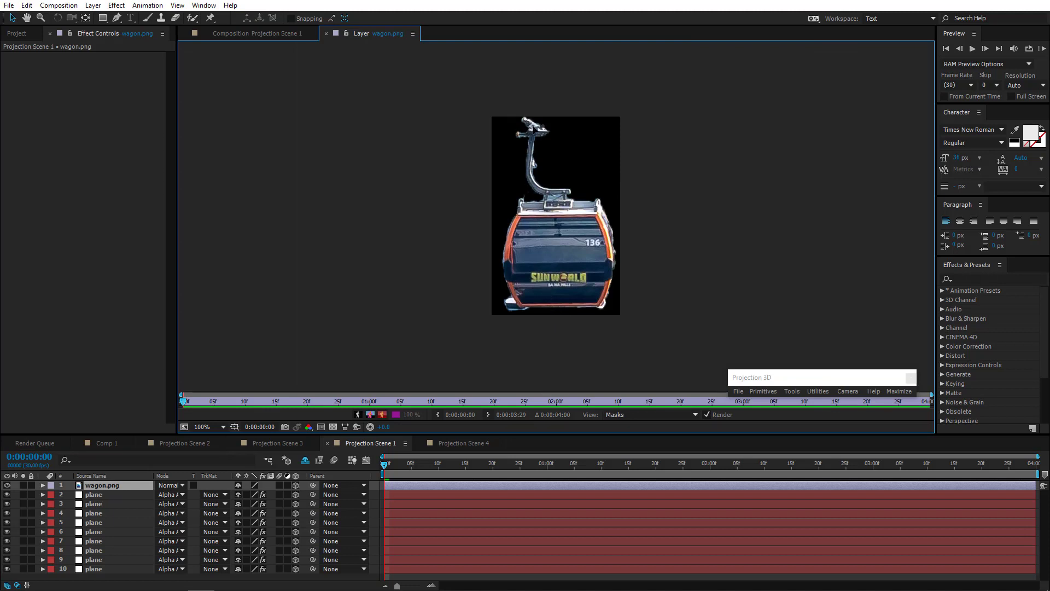
{"action": "key", "text": "Return"}
{"action": "left_click", "coordinate": [253, 35]}
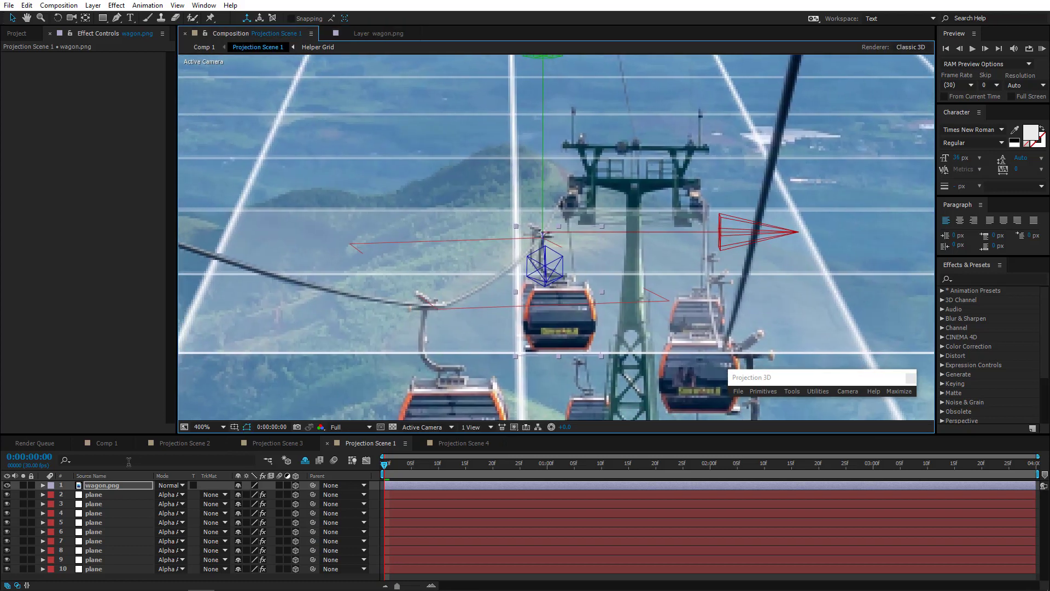
Scale the wagon.png layer to 45% and nudge it slightly so it covers the far cabin beside the mast.
{"action": "left_click", "coordinate": [122, 484]}
{"action": "key", "text": "s"}
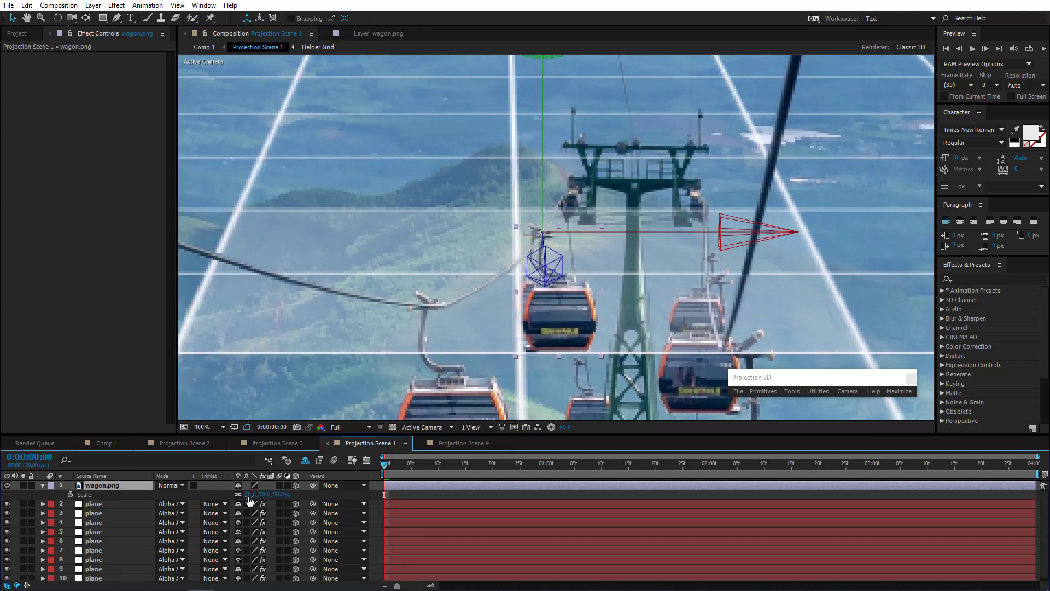
{"action": "left_click", "coordinate": [250, 493]}
{"action": "type", "text": "45"}
{"action": "key", "text": "Return"}
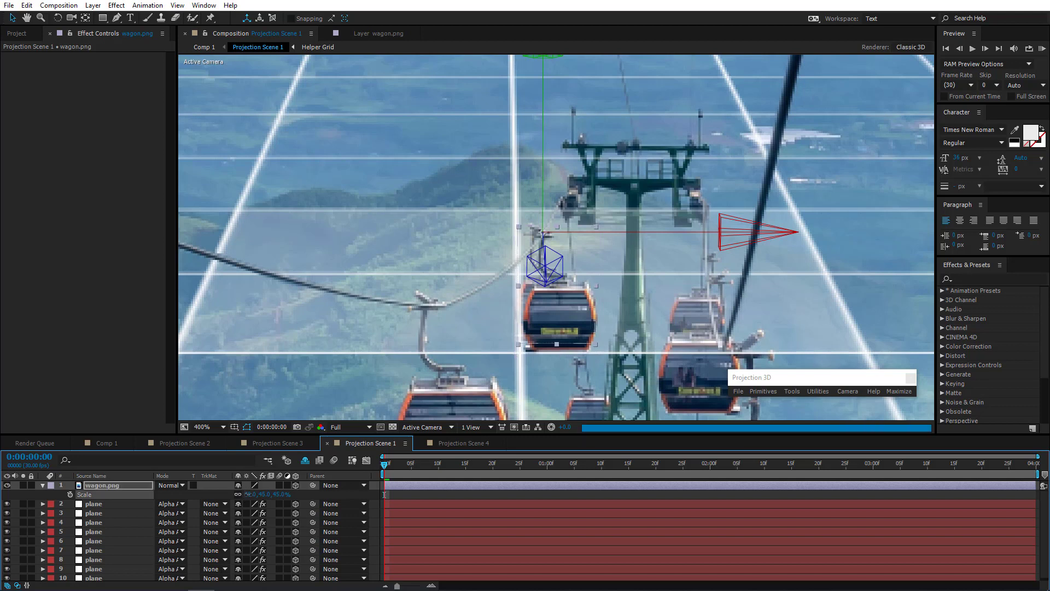
{"action": "left_click_drag", "start_coordinate": [607, 231], "coordinate": [605, 232]}
Inspect in Comp 1 how the far wagon hangs on the cable beside the mast.
{"action": "left_click", "coordinate": [107, 443]}
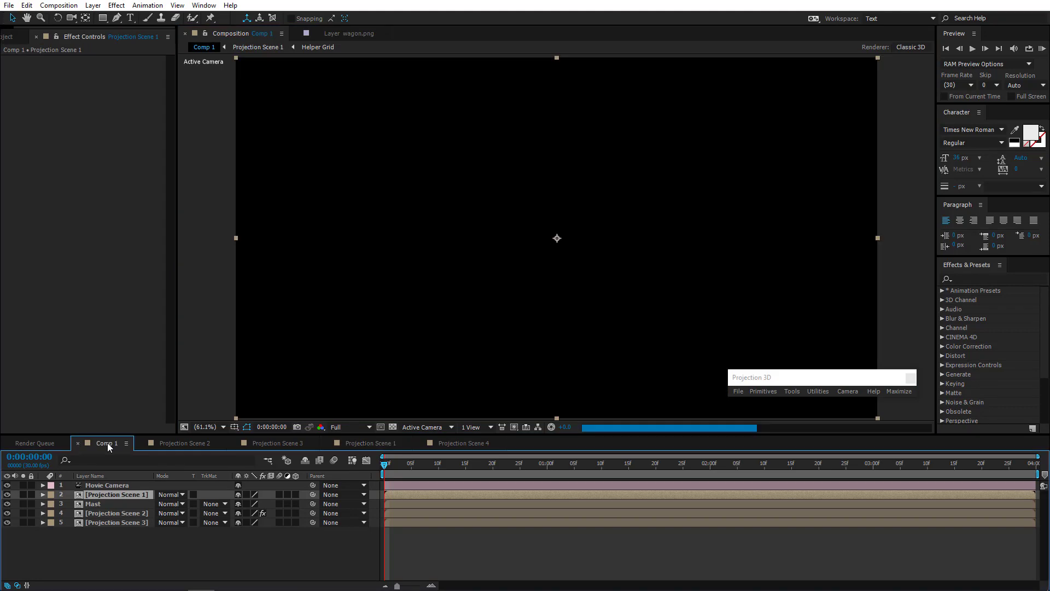
{"action": "scroll", "coordinate": [596, 226], "scroll_direction": "up", "scroll_amount": 4}
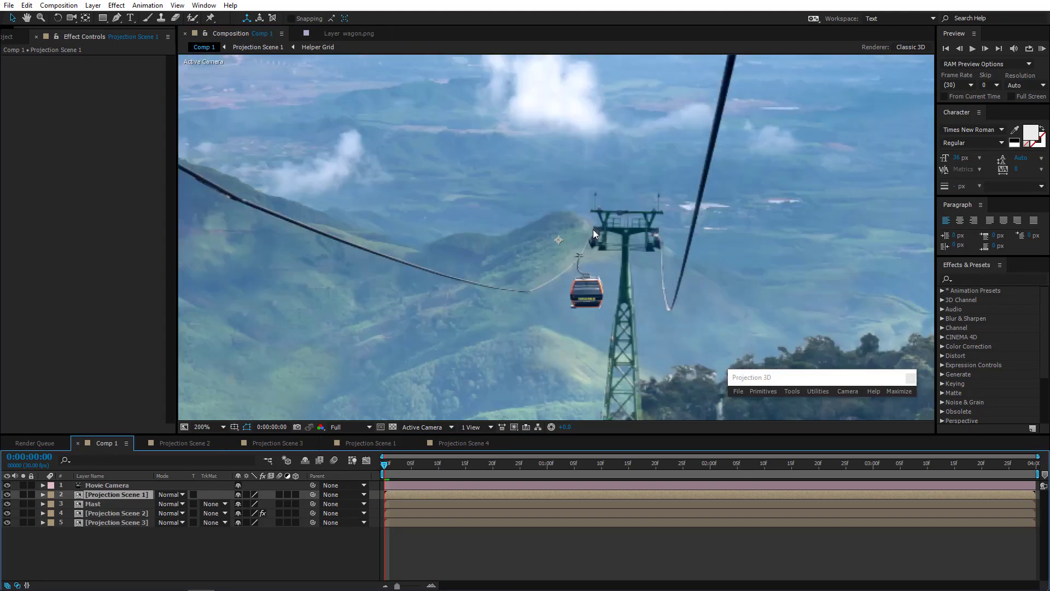
{"action": "scroll", "coordinate": [601, 258], "scroll_direction": "up", "scroll_amount": 1}
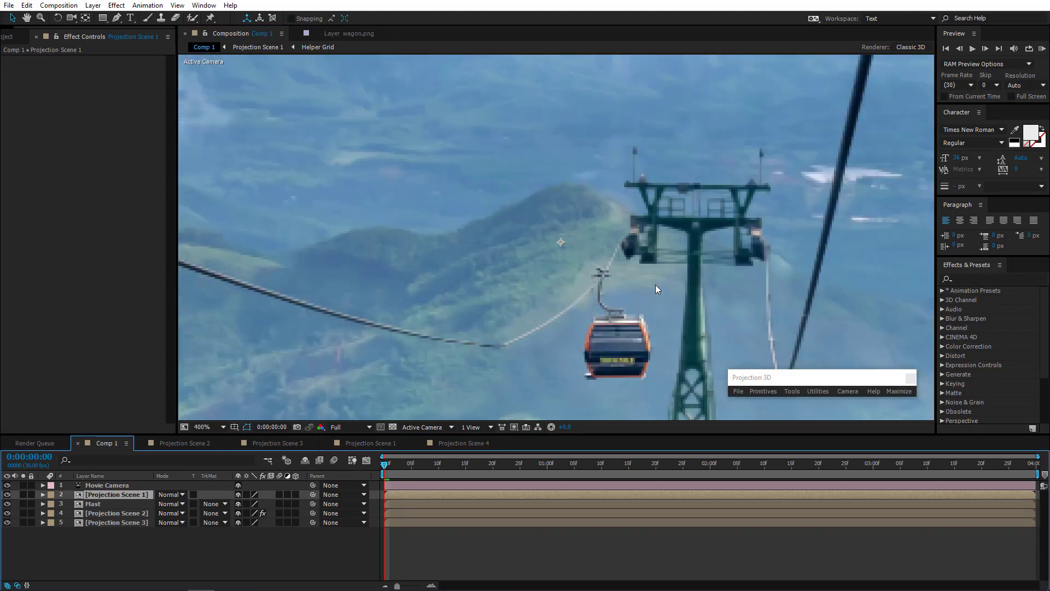
{"action": "scroll", "coordinate": [655, 285], "scroll_direction": "down", "scroll_amount": 1}
{"action": "left_click_drag", "start_coordinate": [625, 283], "coordinate": [596, 283]}
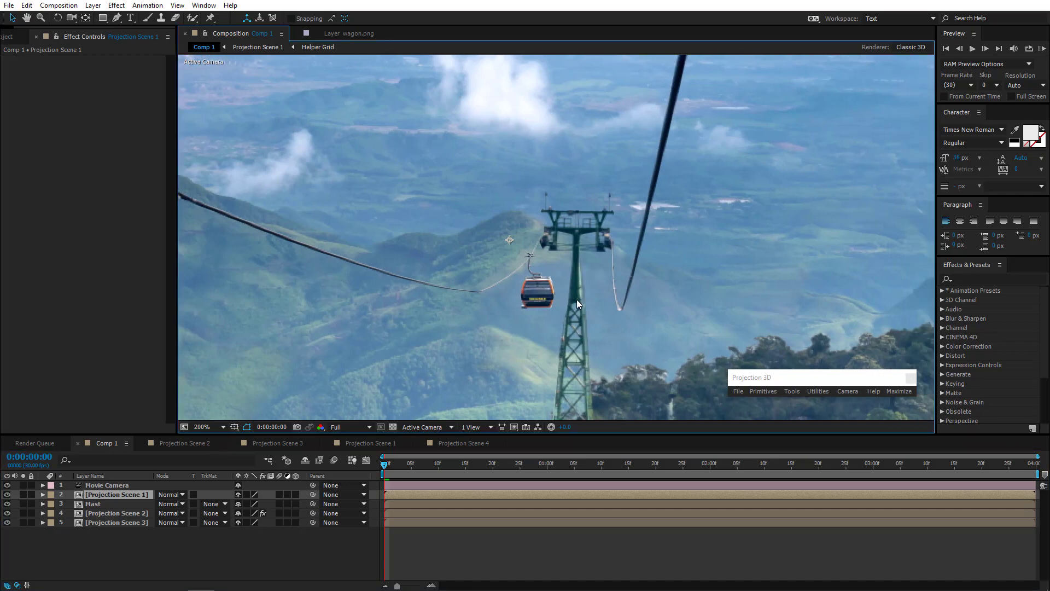
In Projection Scene 1, place plane layer 8's first Generate Position point on the cable joint above the next nearer cabin.
{"action": "left_click", "coordinate": [372, 443]}
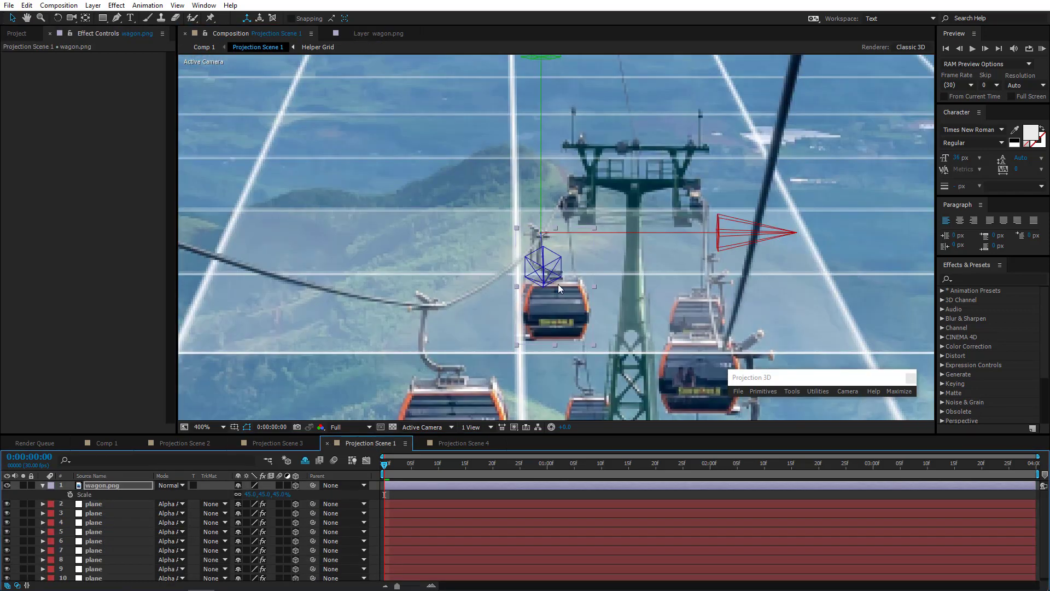
{"action": "scroll", "coordinate": [558, 285], "scroll_direction": "down", "scroll_amount": 1}
{"action": "left_click_drag", "start_coordinate": [516, 385], "coordinate": [515, 311]}
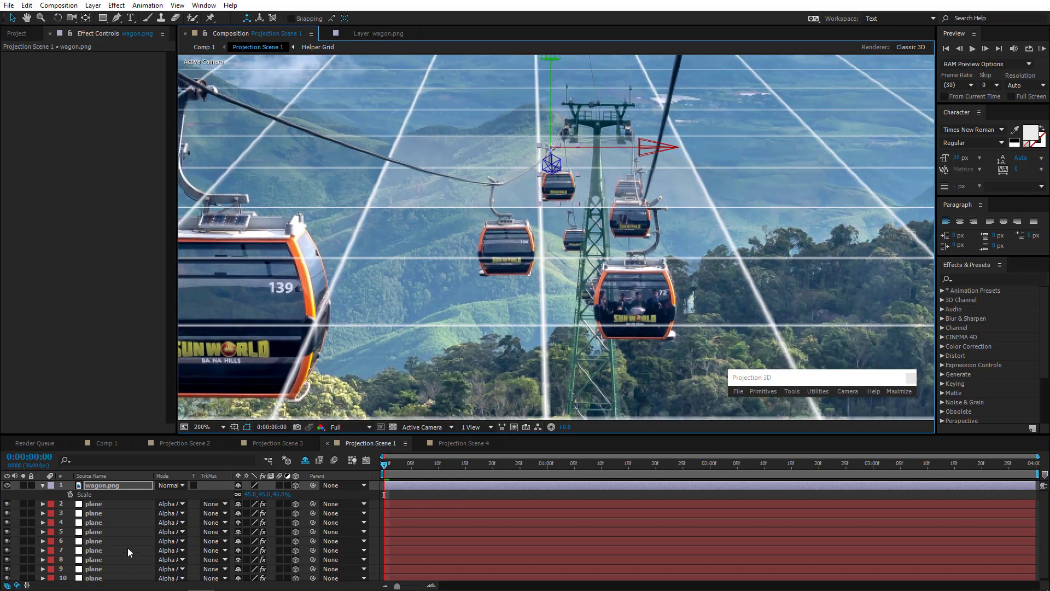
{"action": "left_click", "coordinate": [104, 569]}
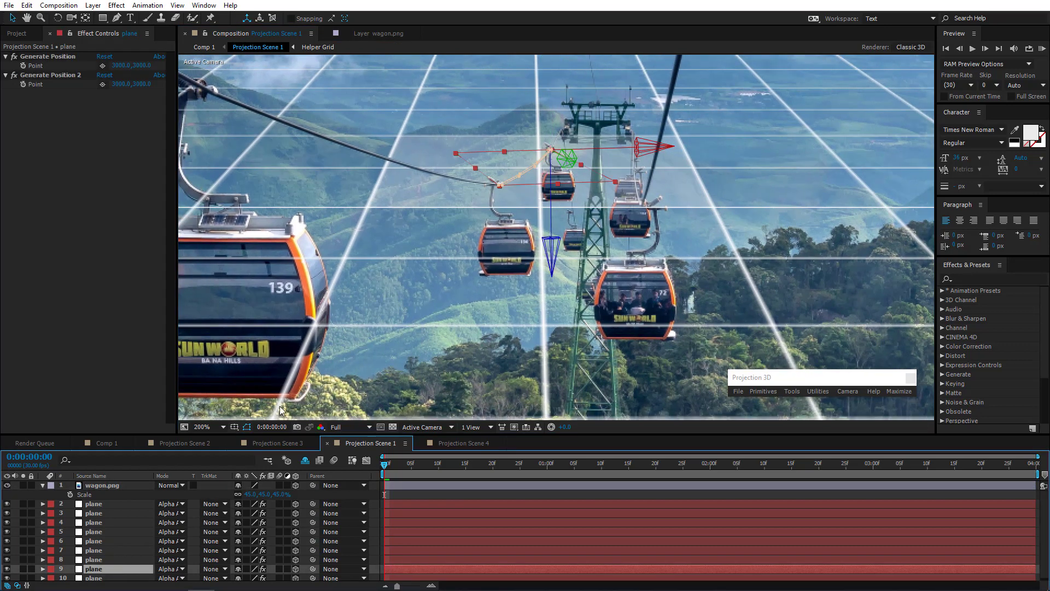
{"action": "left_click", "coordinate": [88, 558]}
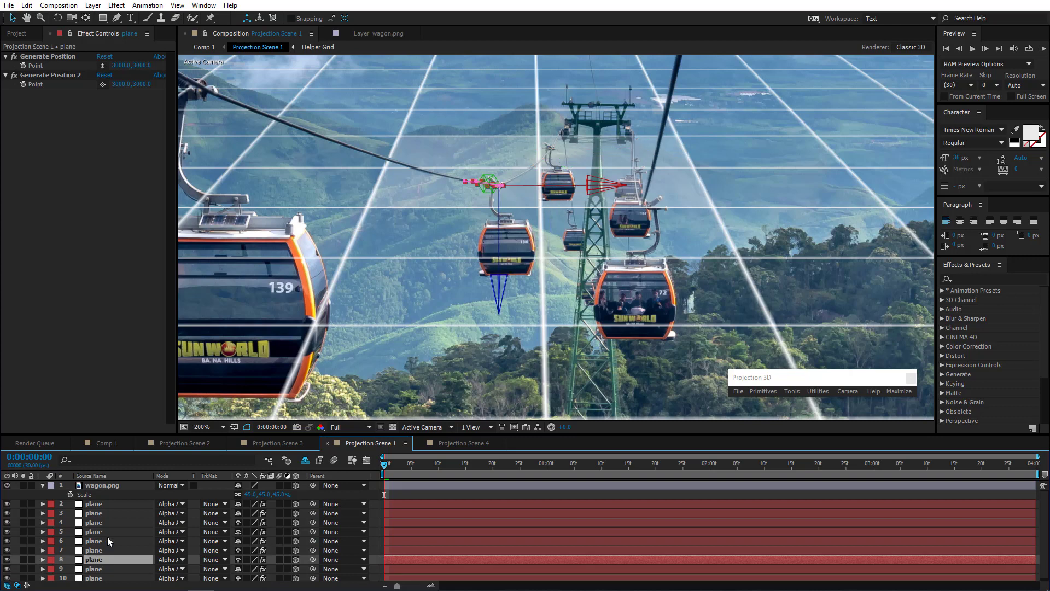
{"action": "key", "text": "period"}
{"action": "left_click_drag", "start_coordinate": [449, 218], "coordinate": [525, 324]}
{"action": "scroll", "coordinate": [530, 294], "scroll_direction": "up", "scroll_amount": 1}
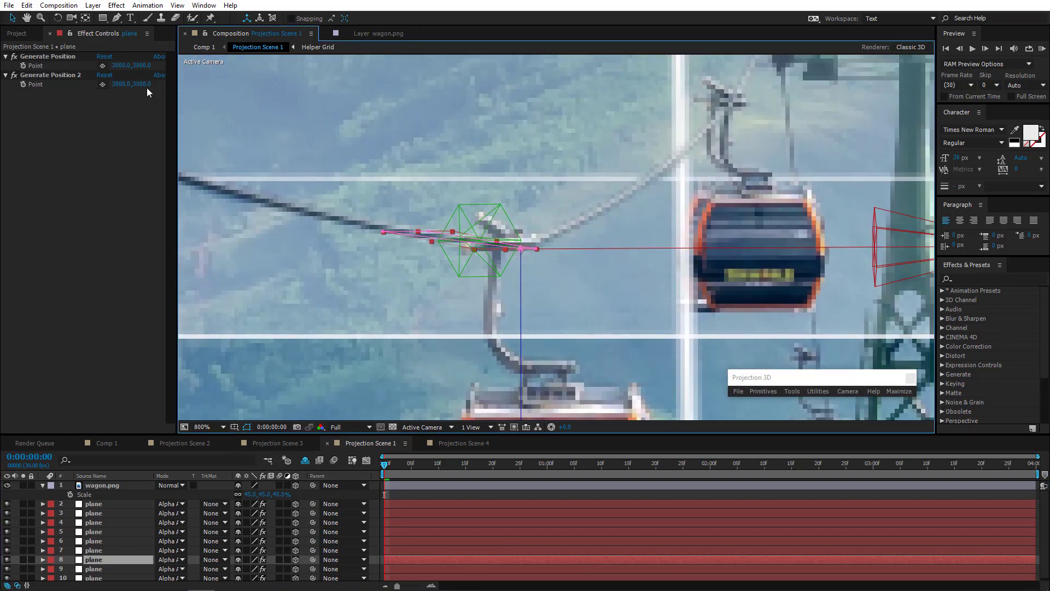
{"action": "left_click", "coordinate": [102, 66]}
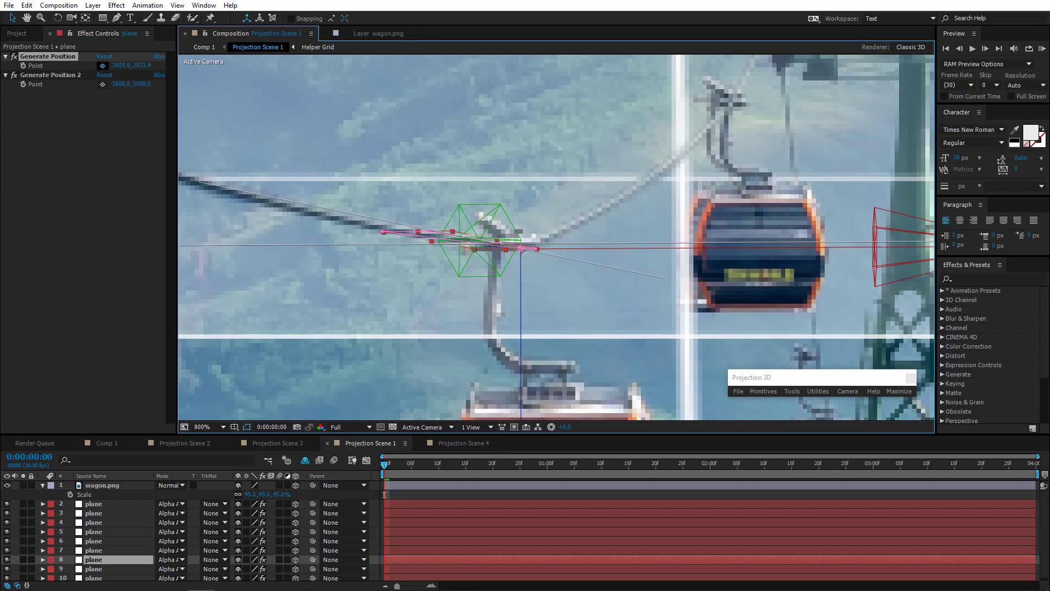
{"action": "left_click", "coordinate": [537, 274]}
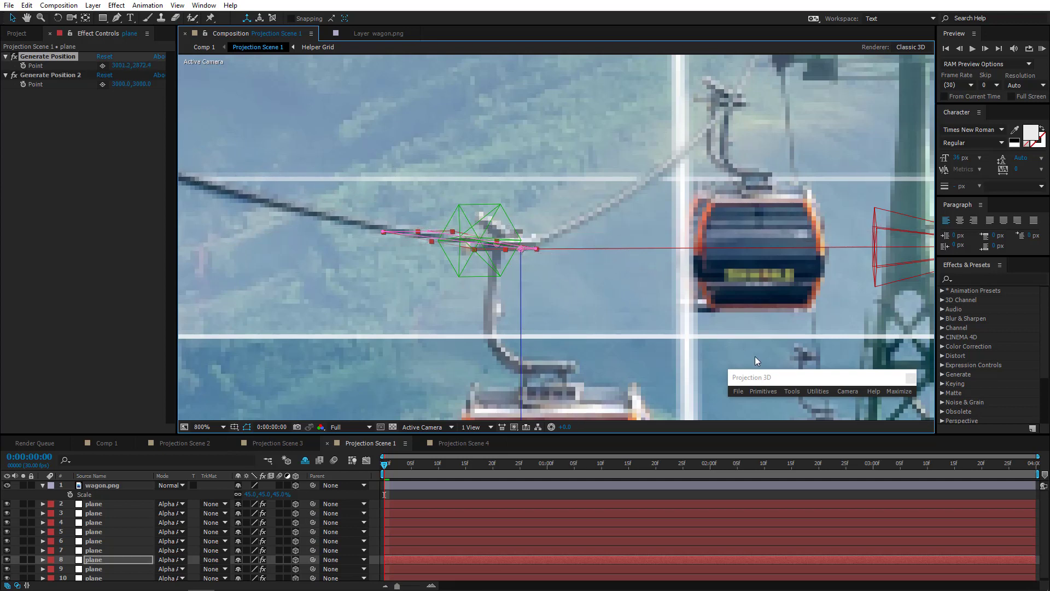
Import the wagon image again at the new position and move its anchor point to the hanger's cable grip.
{"action": "left_click", "coordinate": [739, 391]}
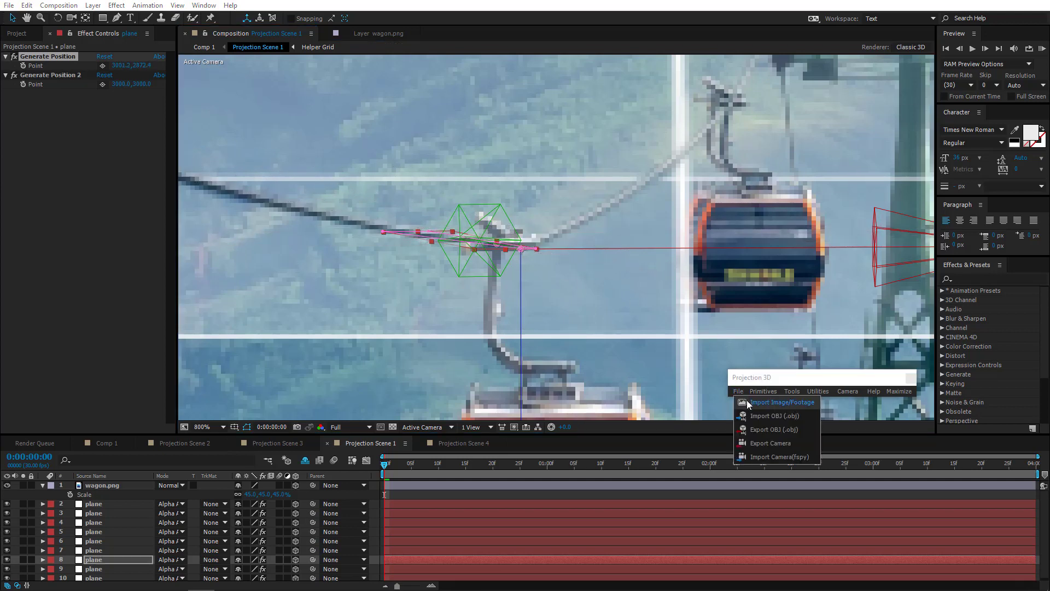
{"action": "left_click", "coordinate": [744, 400]}
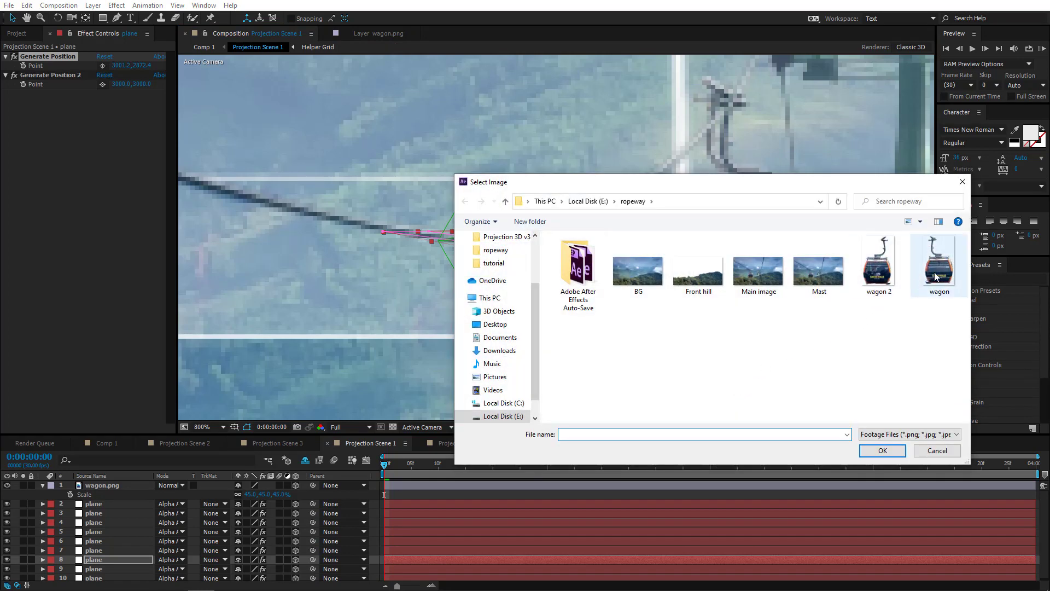
{"action": "double_click", "coordinate": [934, 272]}
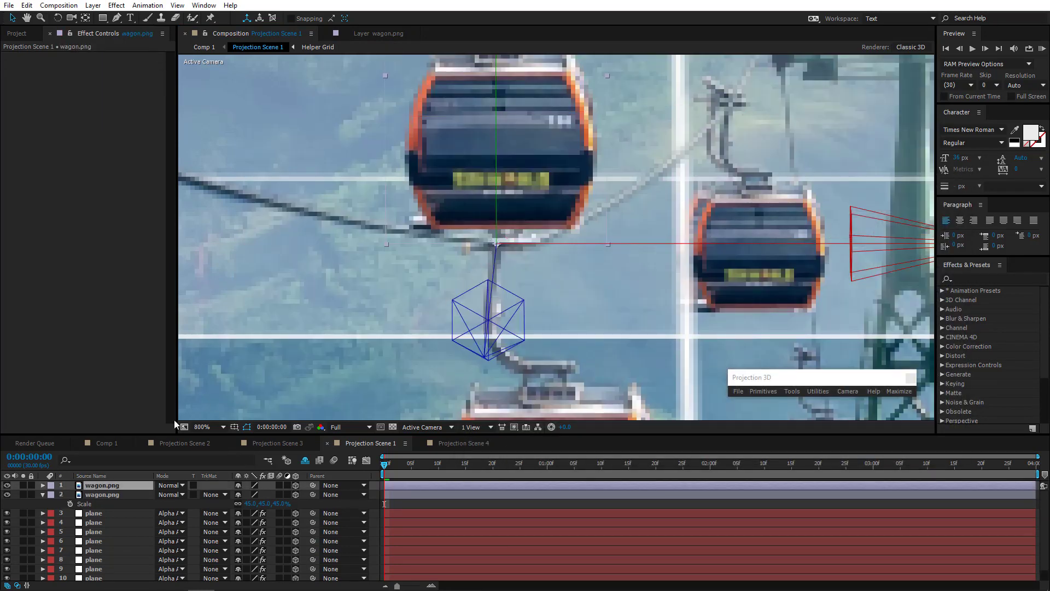
{"action": "double_click", "coordinate": [117, 484]}
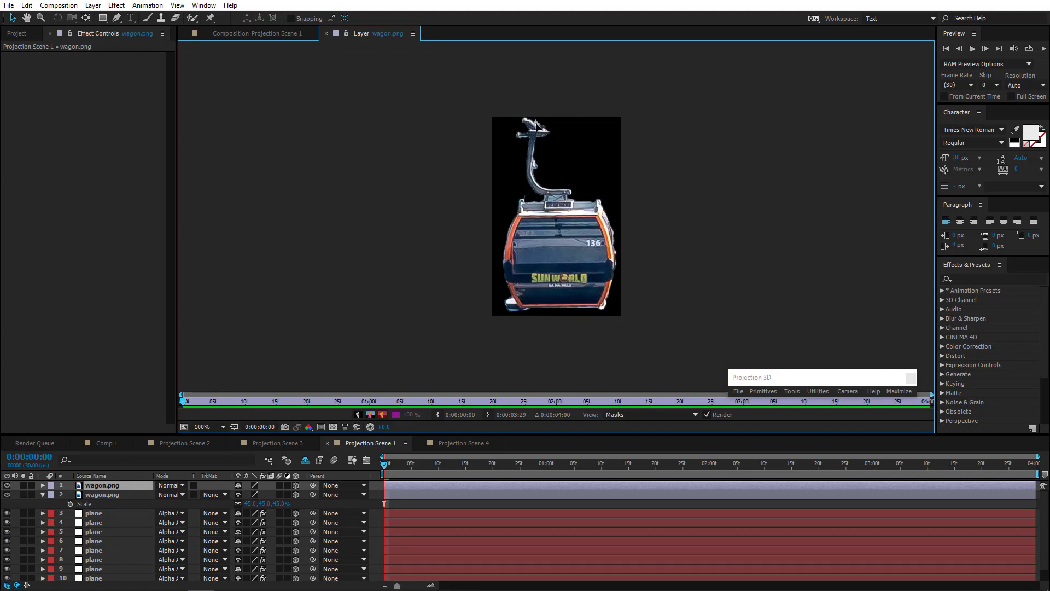
{"action": "left_click", "coordinate": [558, 195]}
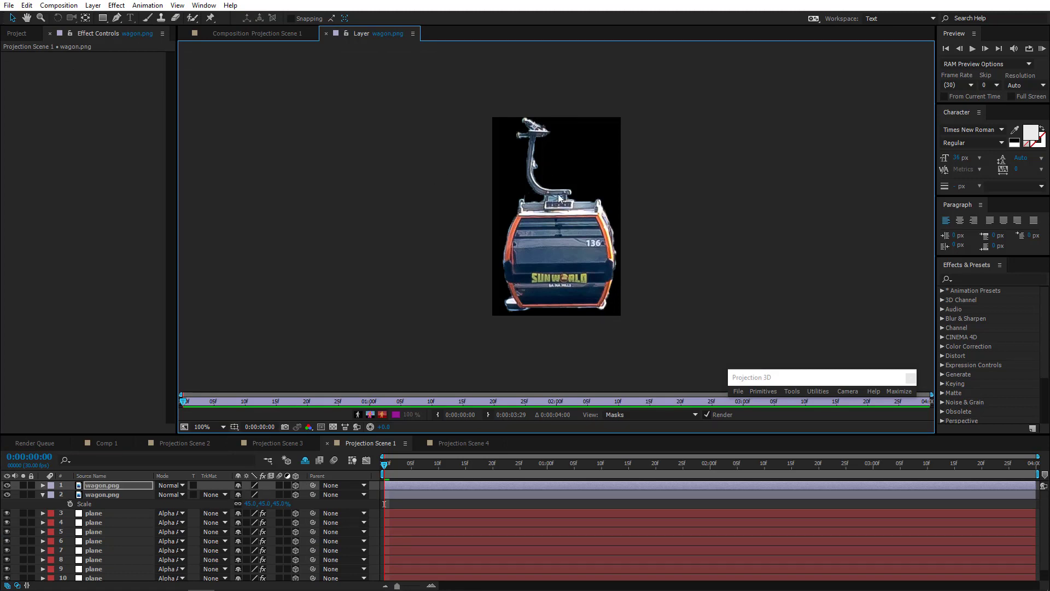
{"action": "left_click", "coordinate": [270, 34]}
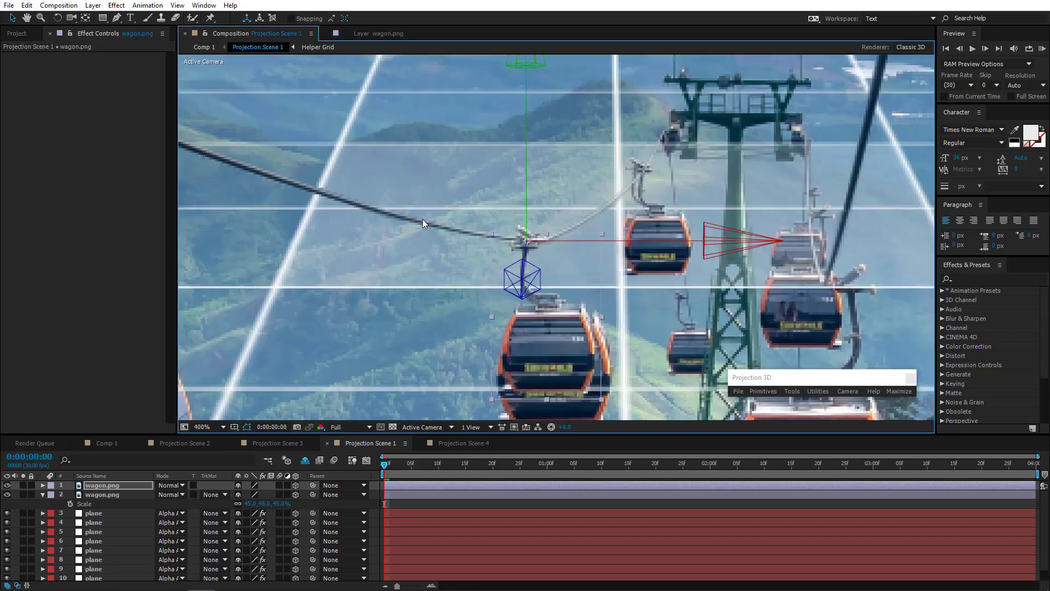
Scale the new wagon.png layer to 60% and toggle its visibility to compare it with the cabin in the photo.
{"action": "scroll", "coordinate": [389, 257], "scroll_direction": "down", "scroll_amount": 3}
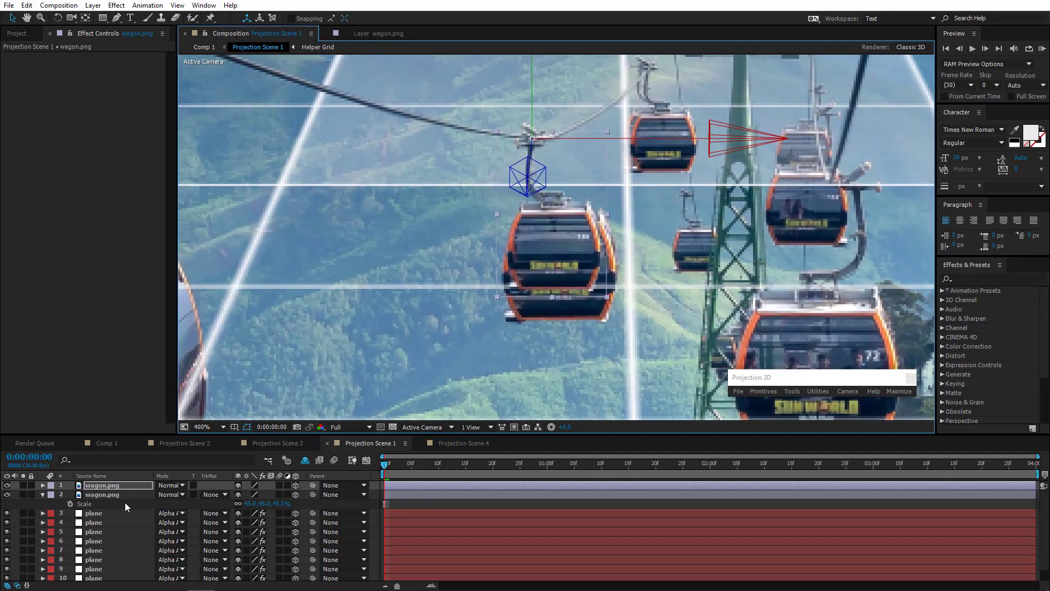
{"action": "left_click", "coordinate": [123, 485]}
{"action": "key", "text": "s"}
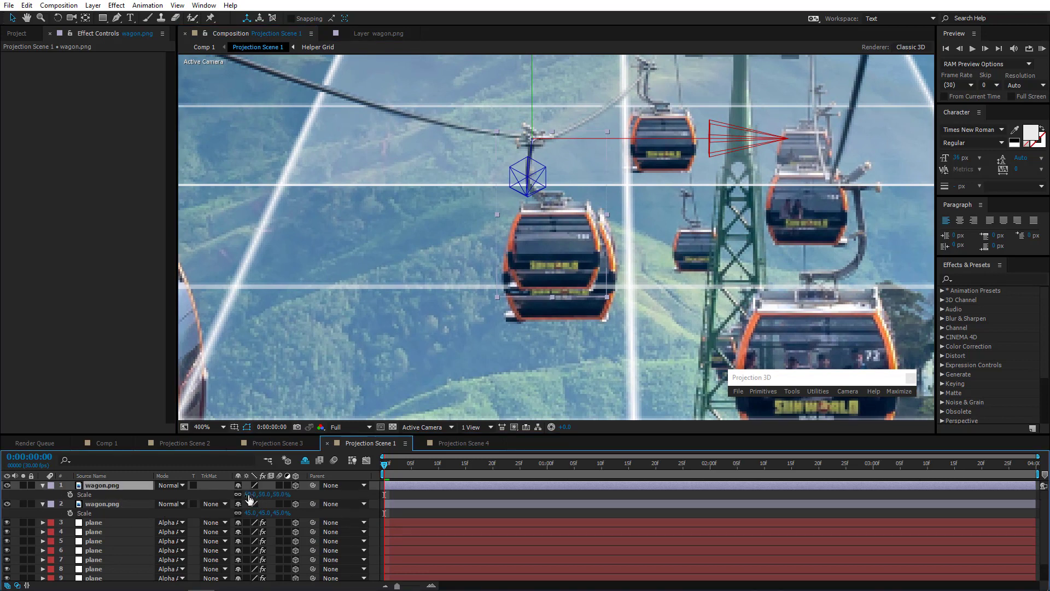
{"action": "left_click", "coordinate": [249, 494]}
{"action": "type", "text": "60"}
{"action": "key", "text": "Return"}
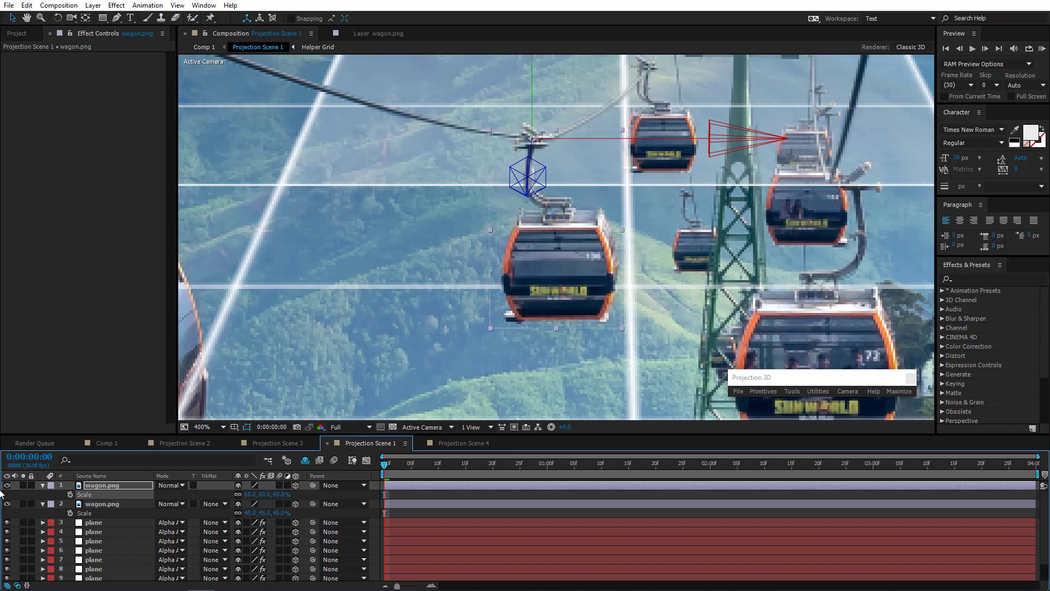
{"action": "left_click", "coordinate": [7, 485]}
{"action": "left_click", "coordinate": [6, 486]}
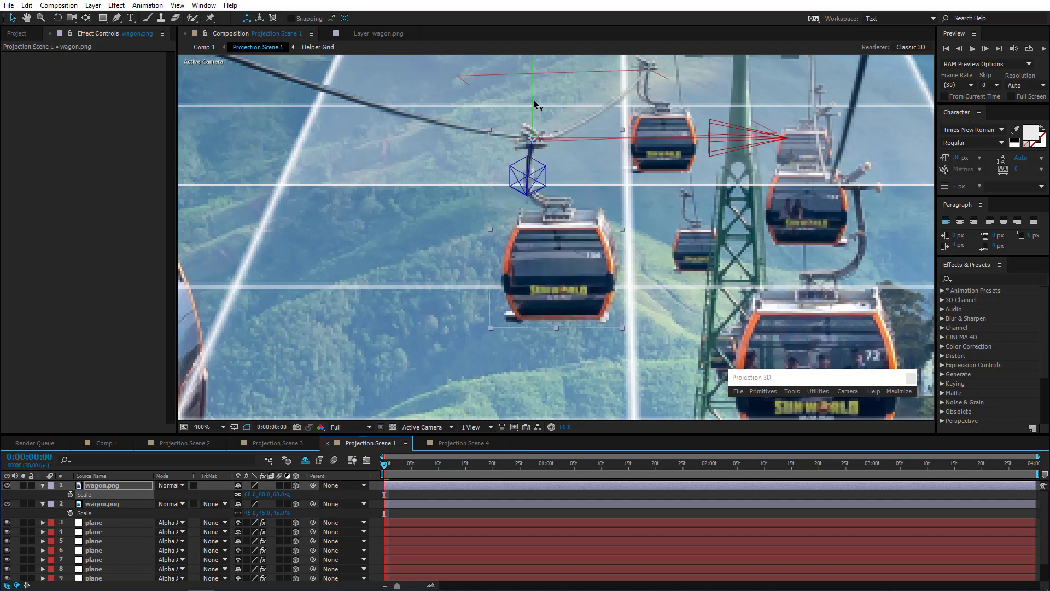
{"action": "left_click_drag", "start_coordinate": [535, 104], "coordinate": [560, 146]}
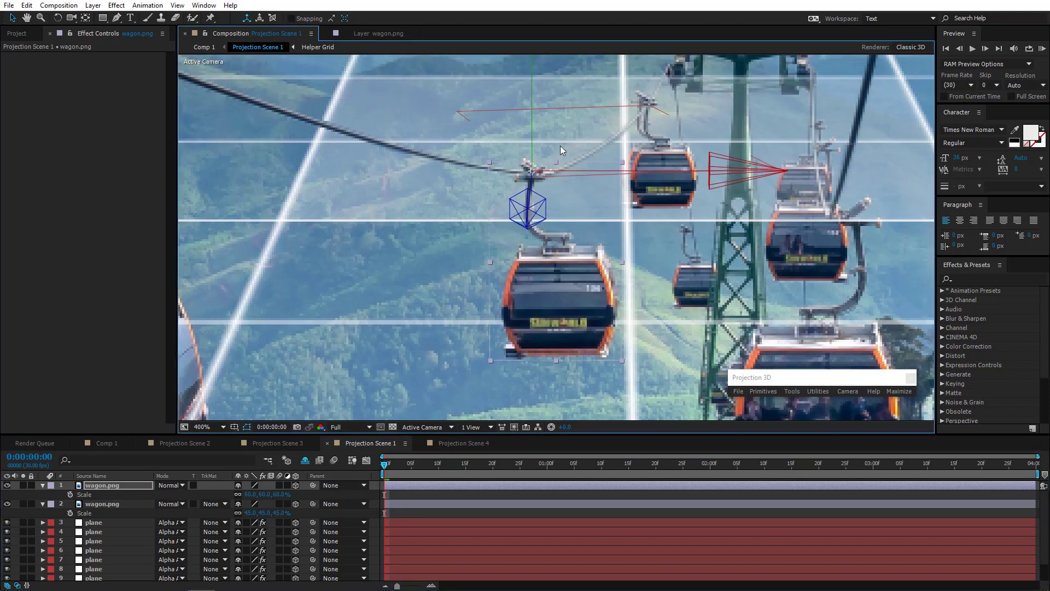
Inspect both projected wagons on the left cable in Comp 1.
{"action": "left_click", "coordinate": [107, 442]}
{"action": "scroll", "coordinate": [549, 237], "scroll_direction": "down", "scroll_amount": 2}
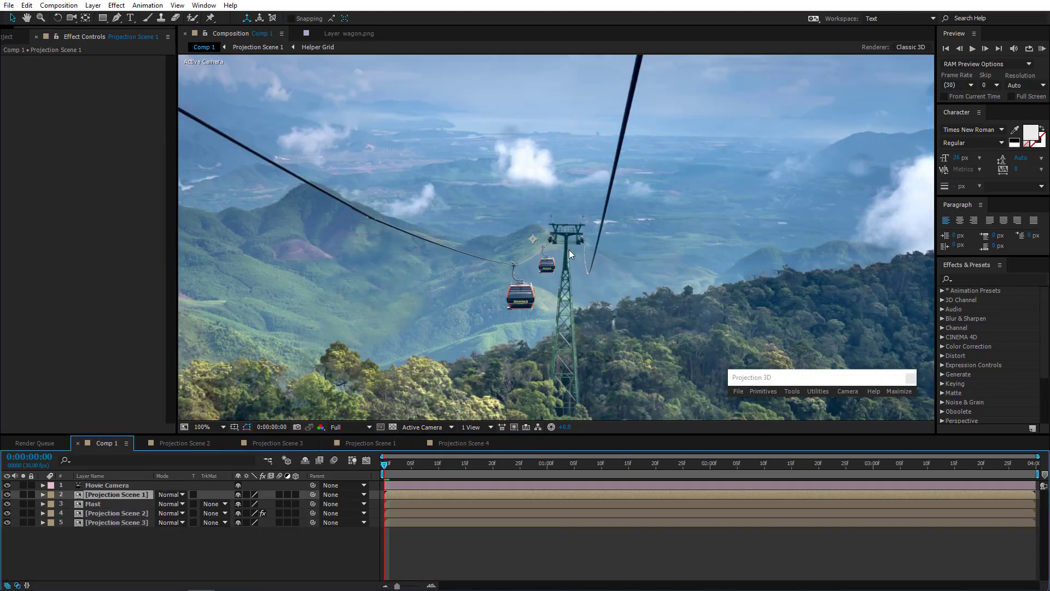
{"action": "left_click_drag", "start_coordinate": [592, 276], "coordinate": [574, 262]}
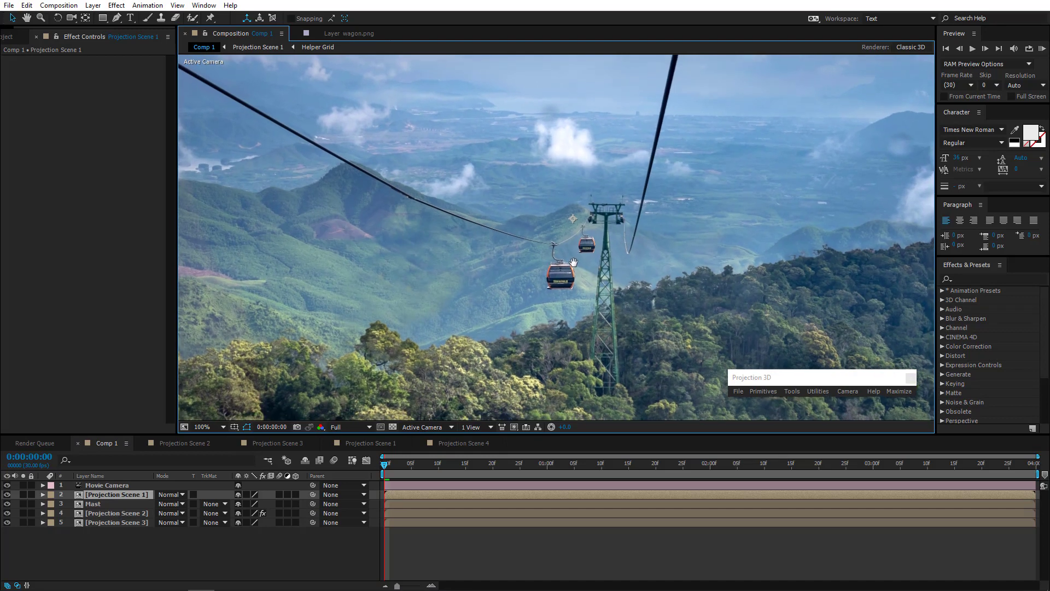
In Projection Scene 1, place plane layer 6's first Generate Position point on the right cable at the farthest cabin's hanger grip.
{"action": "left_click", "coordinate": [375, 441]}
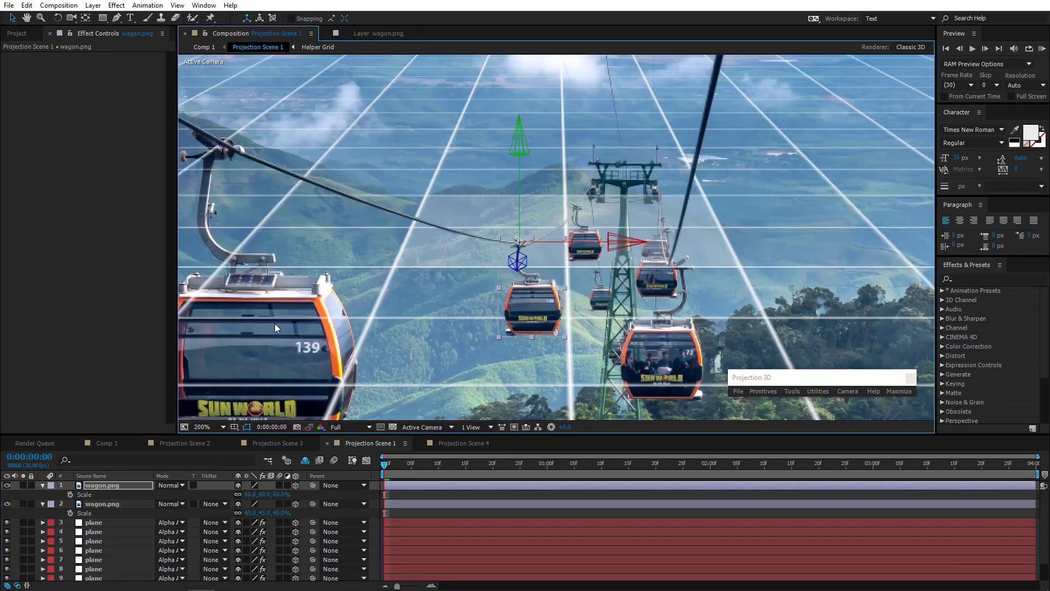
{"action": "left_click_drag", "start_coordinate": [275, 324], "coordinate": [375, 295]}
{"action": "left_click_drag", "start_coordinate": [532, 326], "coordinate": [387, 318]}
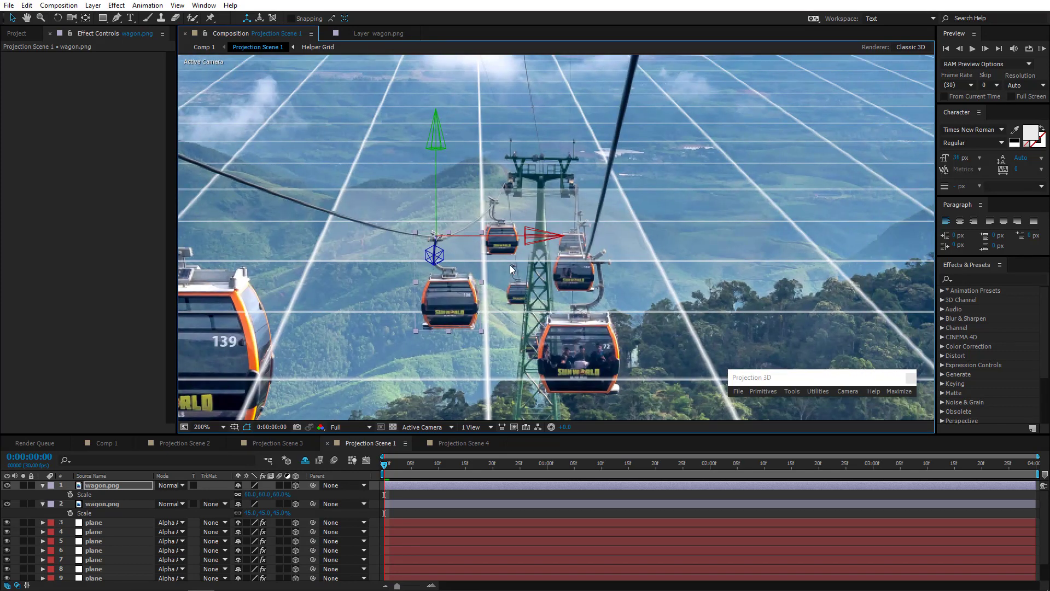
{"action": "scroll", "coordinate": [483, 293], "scroll_direction": "up", "scroll_amount": 1}
{"action": "left_click_drag", "start_coordinate": [482, 293], "coordinate": [582, 242]}
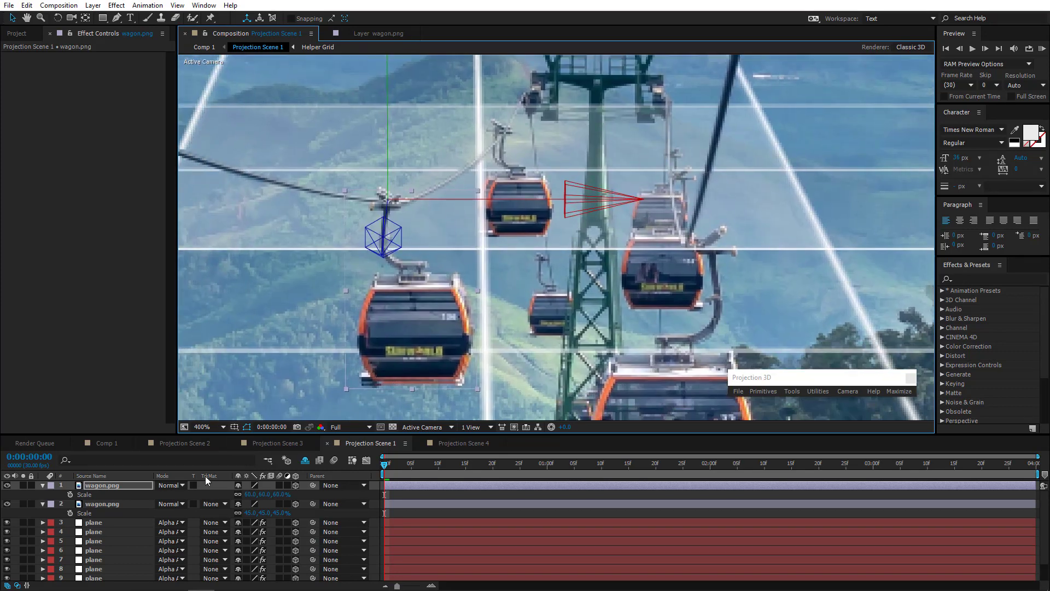
{"action": "left_click", "coordinate": [97, 570]}
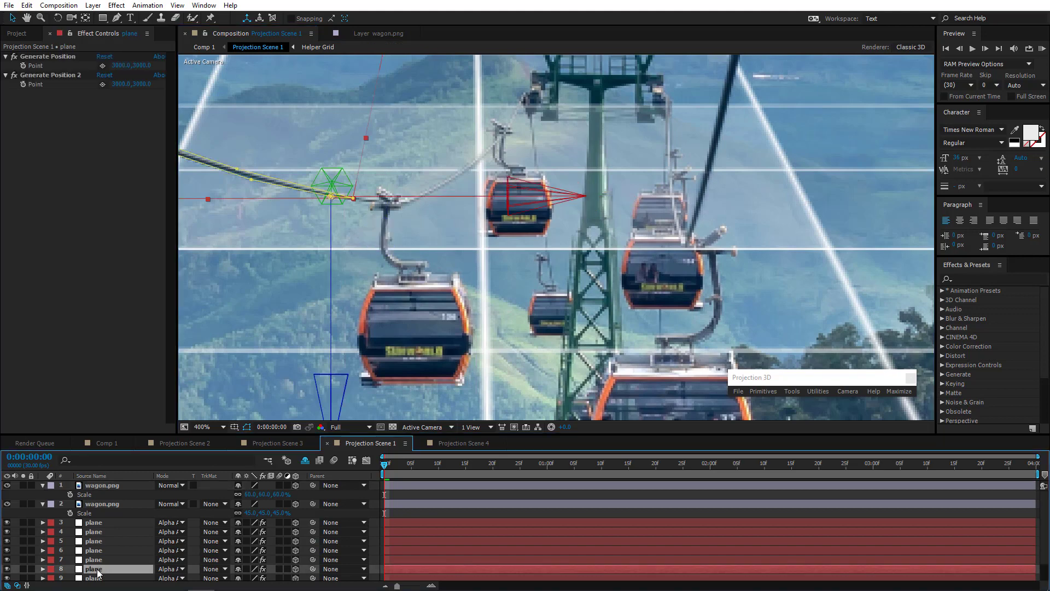
{"action": "left_click", "coordinate": [97, 559]}
{"action": "left_click", "coordinate": [100, 549]}
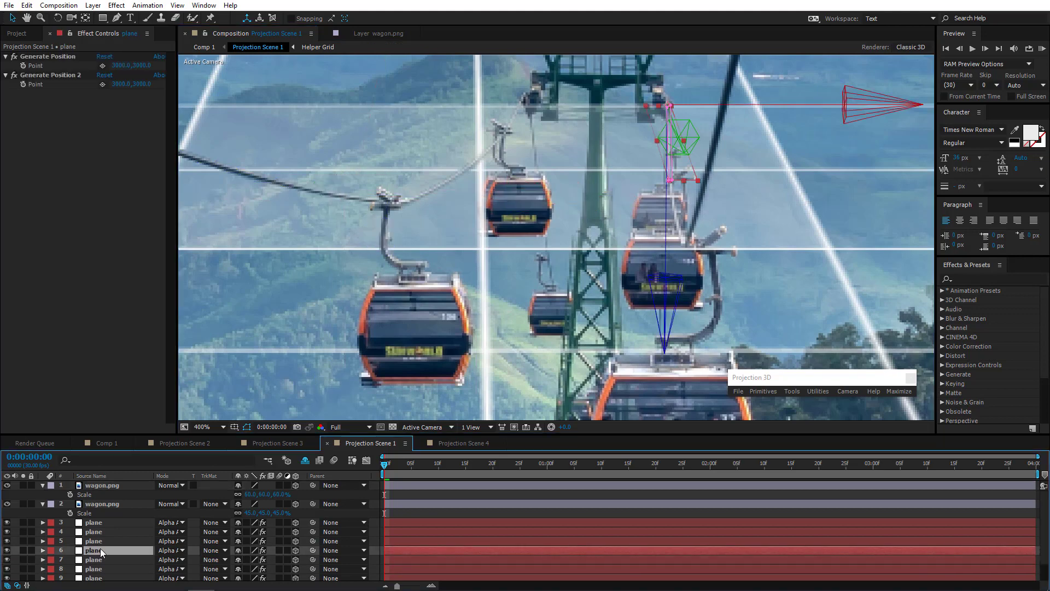
{"action": "scroll", "coordinate": [648, 195], "scroll_direction": "up", "scroll_amount": 1}
{"action": "left_click_drag", "start_coordinate": [648, 195], "coordinate": [406, 372]}
{"action": "left_click", "coordinate": [102, 65]}
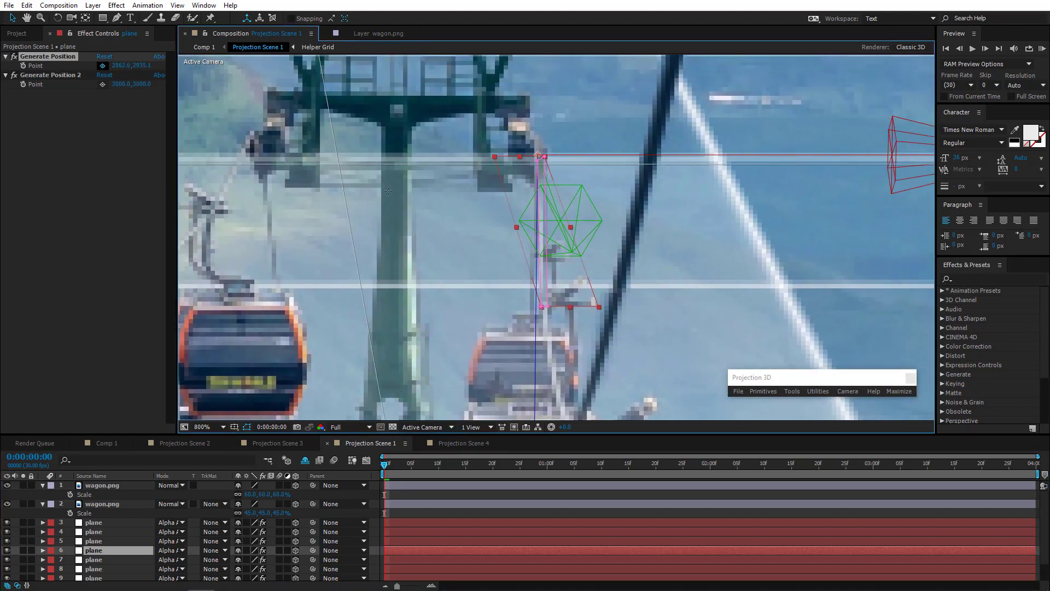
{"action": "left_click", "coordinate": [546, 253]}
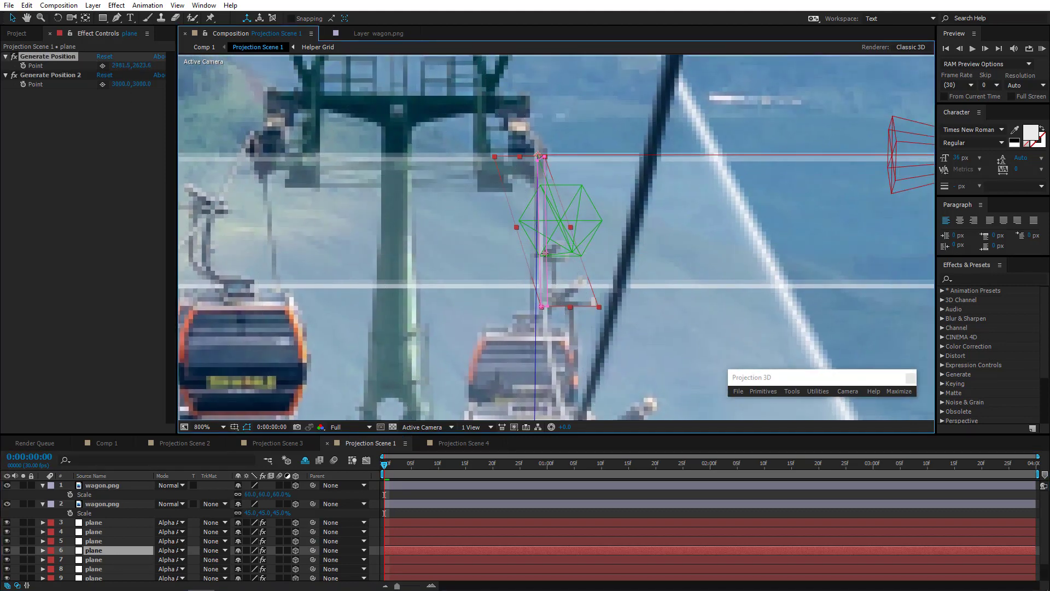
Import the wagon 2 image at the generated position and move its anchor point to the hanger's cable grip.
{"action": "left_click", "coordinate": [738, 391]}
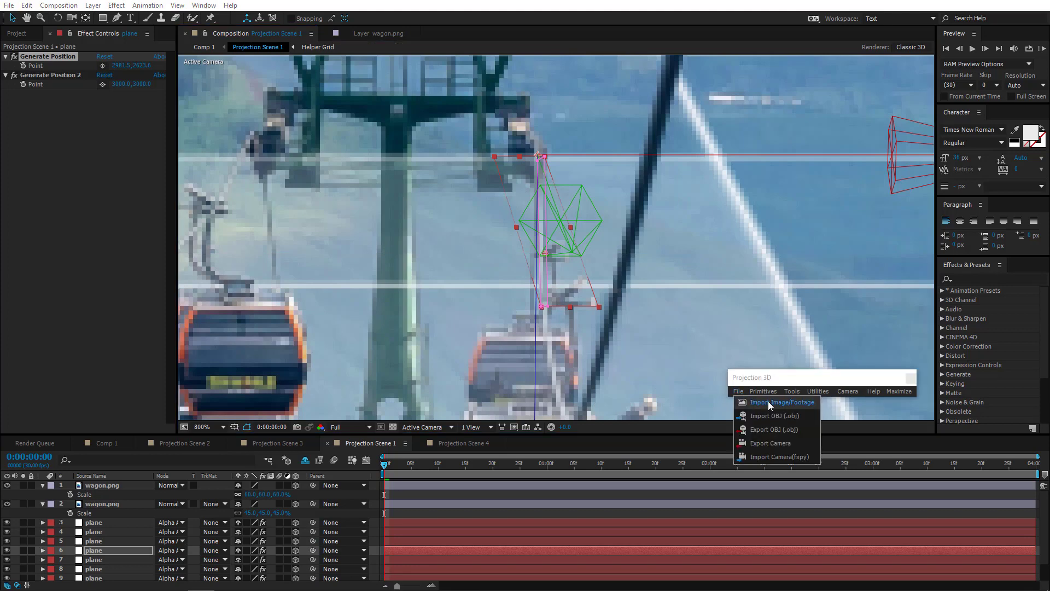
{"action": "left_click", "coordinate": [768, 401]}
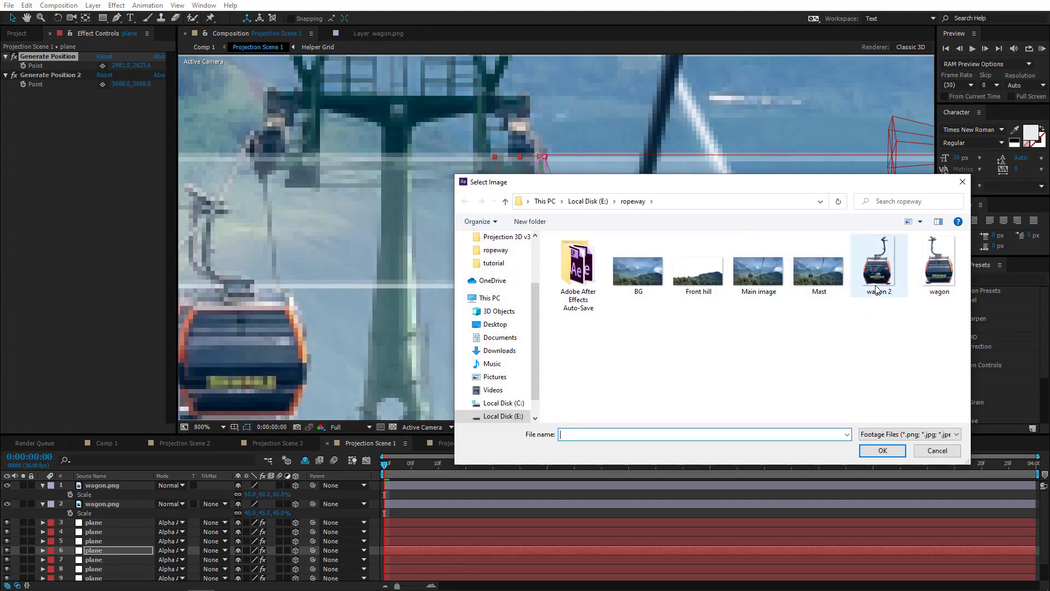
{"action": "double_click", "coordinate": [876, 282]}
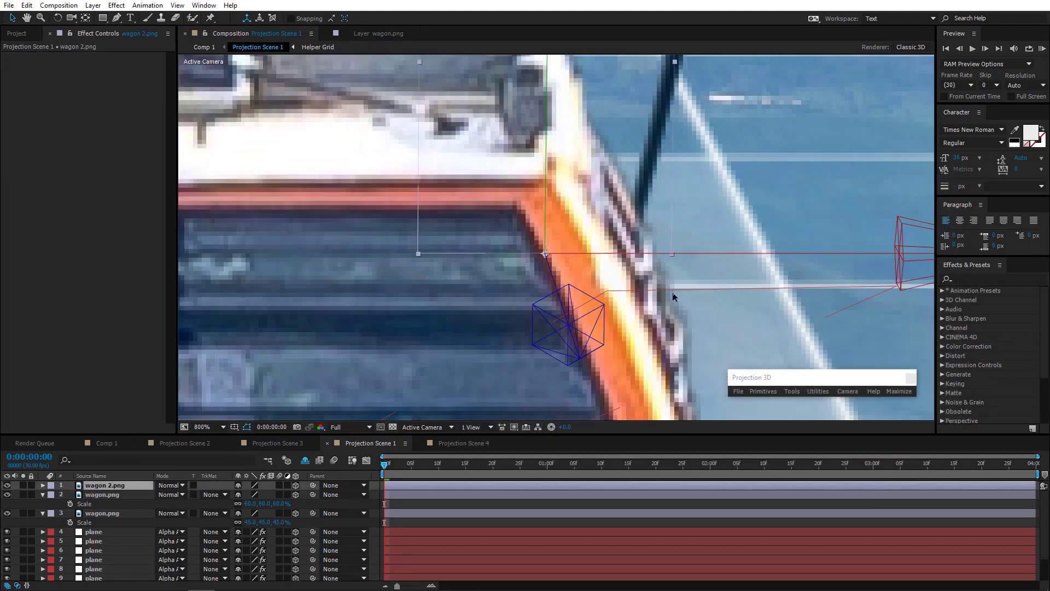
{"action": "double_click", "coordinate": [100, 485]}
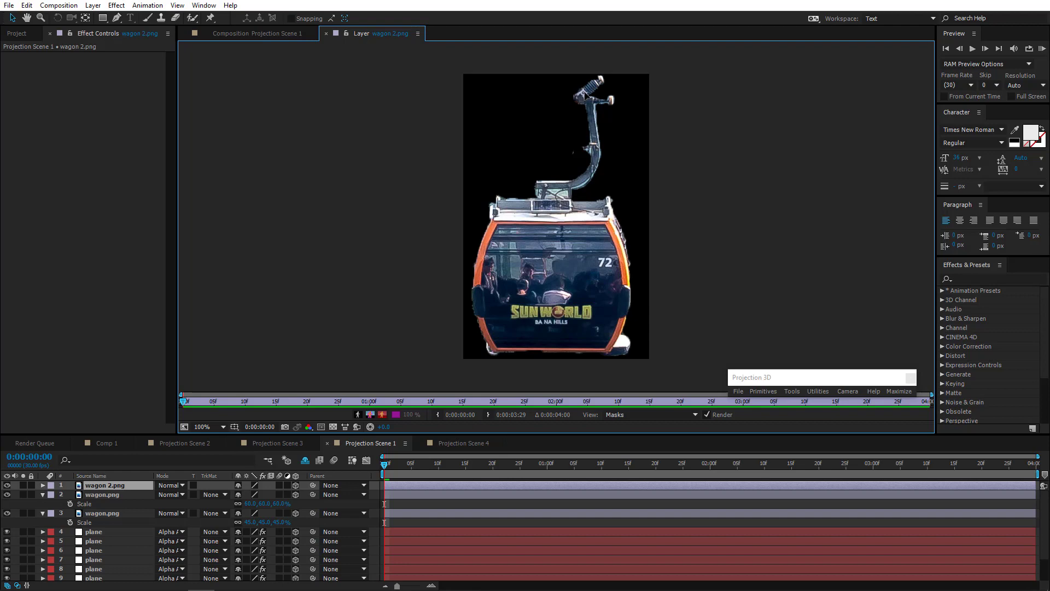
{"action": "key", "text": "Return"}
{"action": "left_click", "coordinate": [251, 37]}
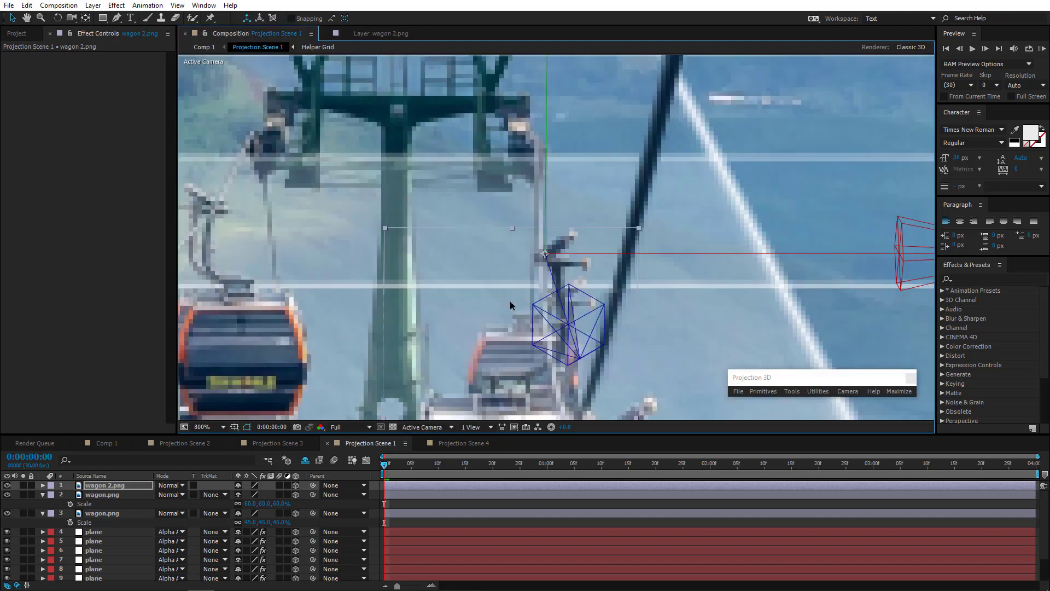
Try scaling the wagon 2.png layer to 35% and 30% against the farthest cabin on the right cable.
{"action": "key", "text": "comma"}
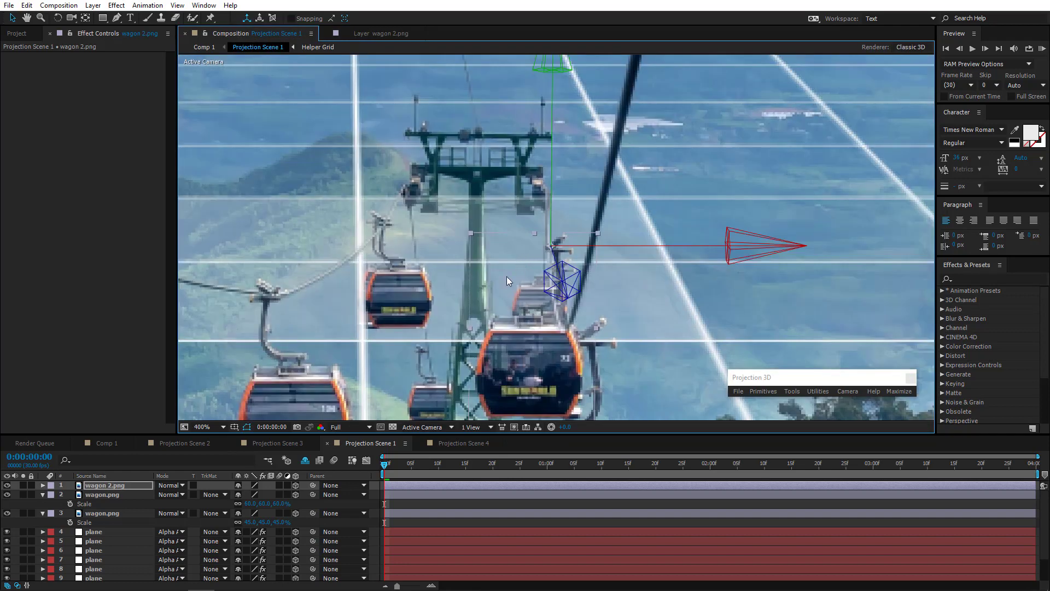
{"action": "key", "text": "s"}
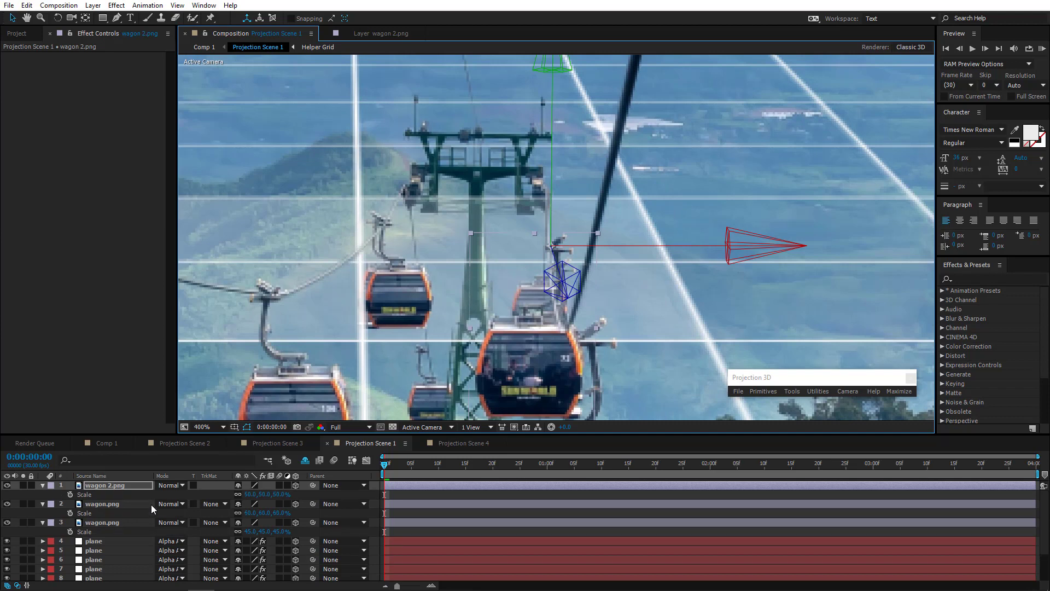
{"action": "left_click", "coordinate": [249, 494]}
{"action": "type", "text": "35"}
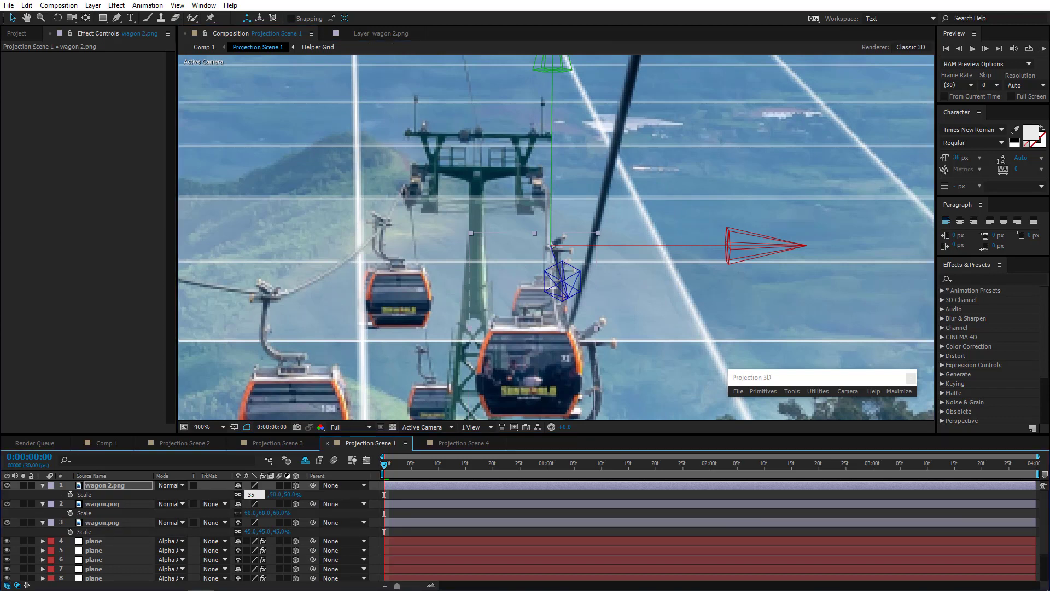
{"action": "key", "text": "Return"}
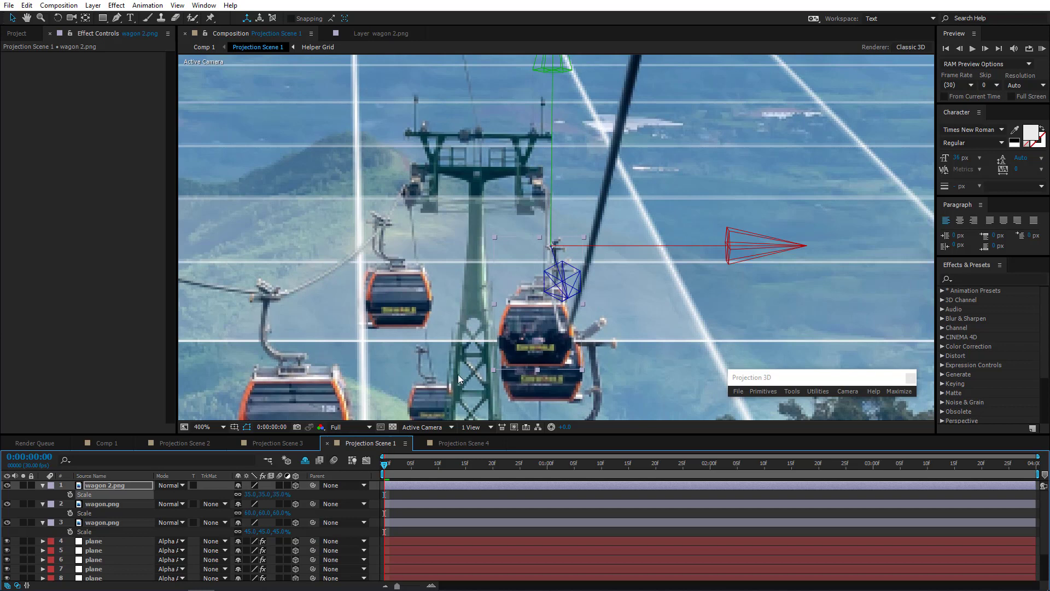
{"action": "left_click", "coordinate": [250, 494]}
{"action": "key", "text": "Return"}
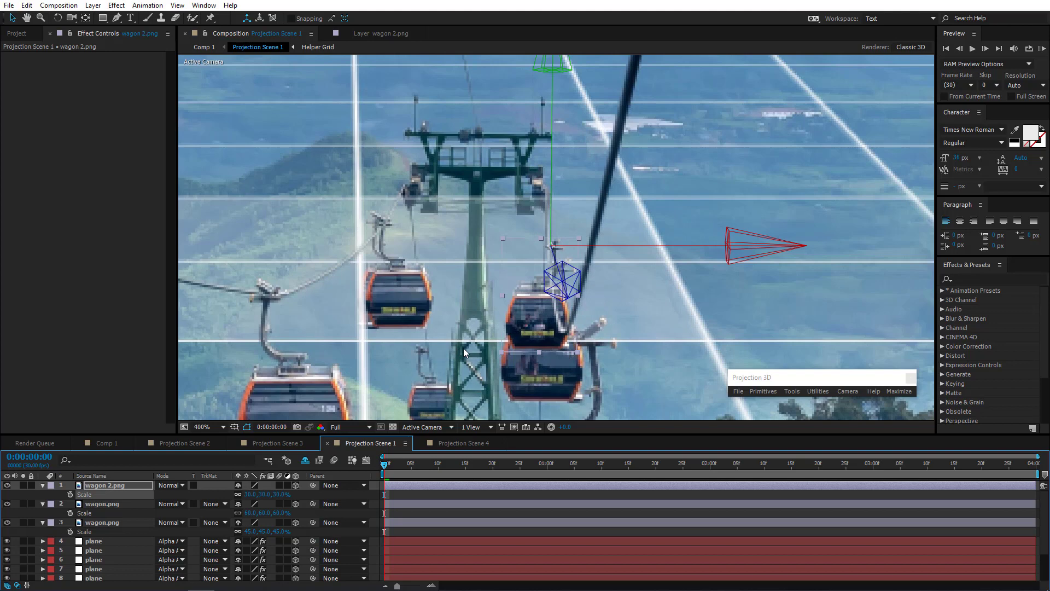
Toggle the wagon 2.png layer's visibility to compare it with the photo's cabin, and set its scale to 28%.
{"action": "key", "text": "comma"}
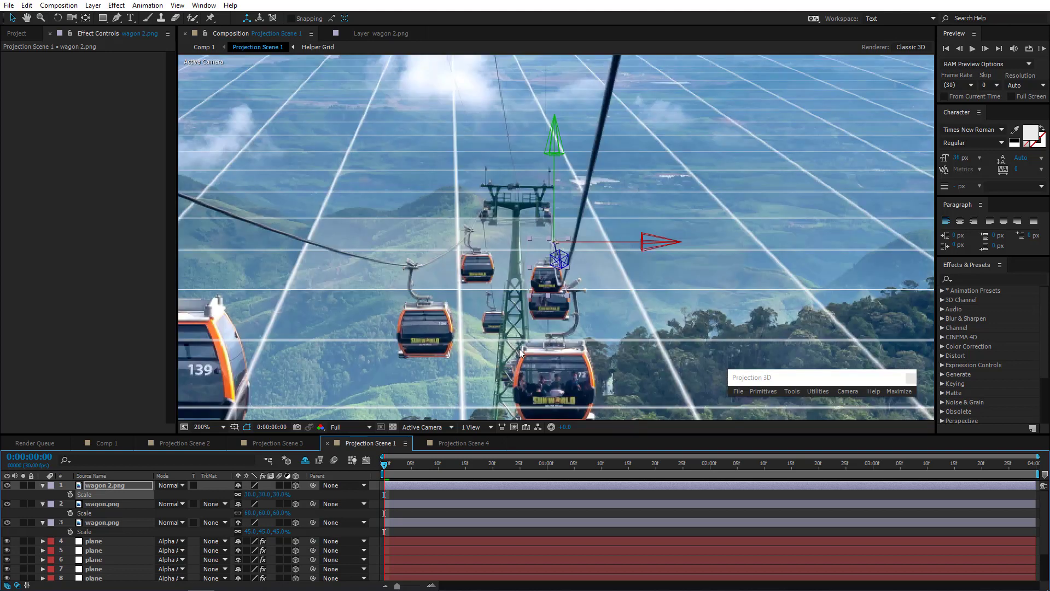
{"action": "left_click", "coordinate": [6, 485]}
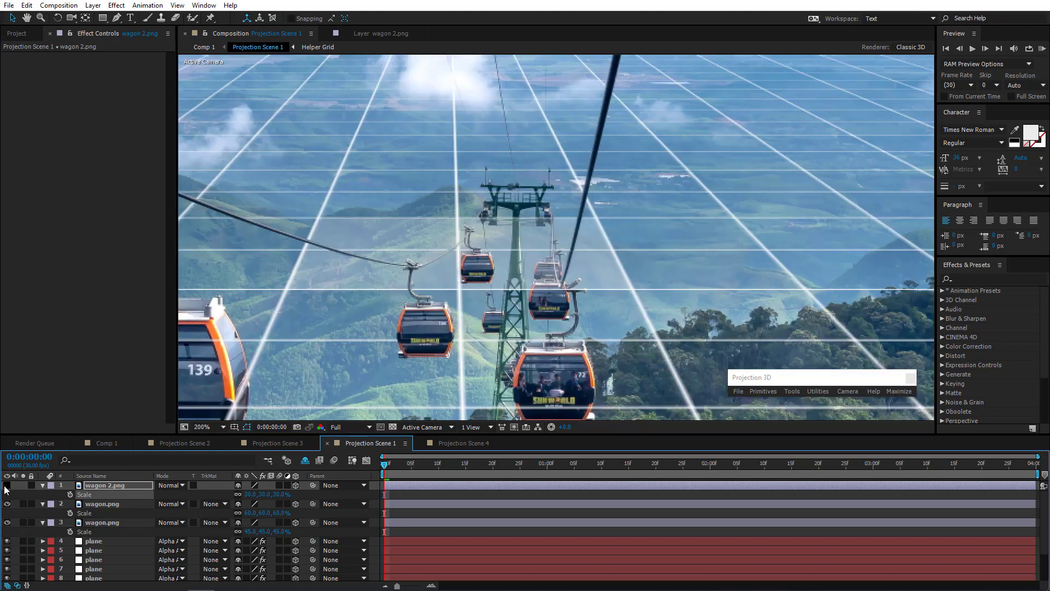
{"action": "left_click", "coordinate": [7, 486]}
{"action": "left_click", "coordinate": [7, 485]}
{"action": "left_click", "coordinate": [7, 485]}
{"action": "left_click", "coordinate": [248, 495]}
{"action": "type", "text": "28"}
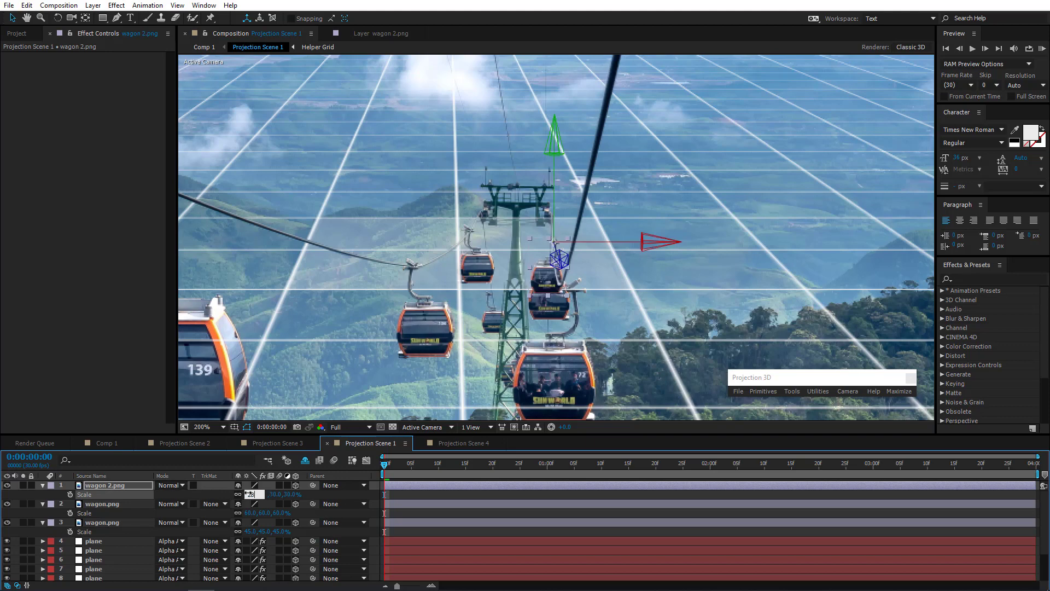
{"action": "key", "text": "Return"}
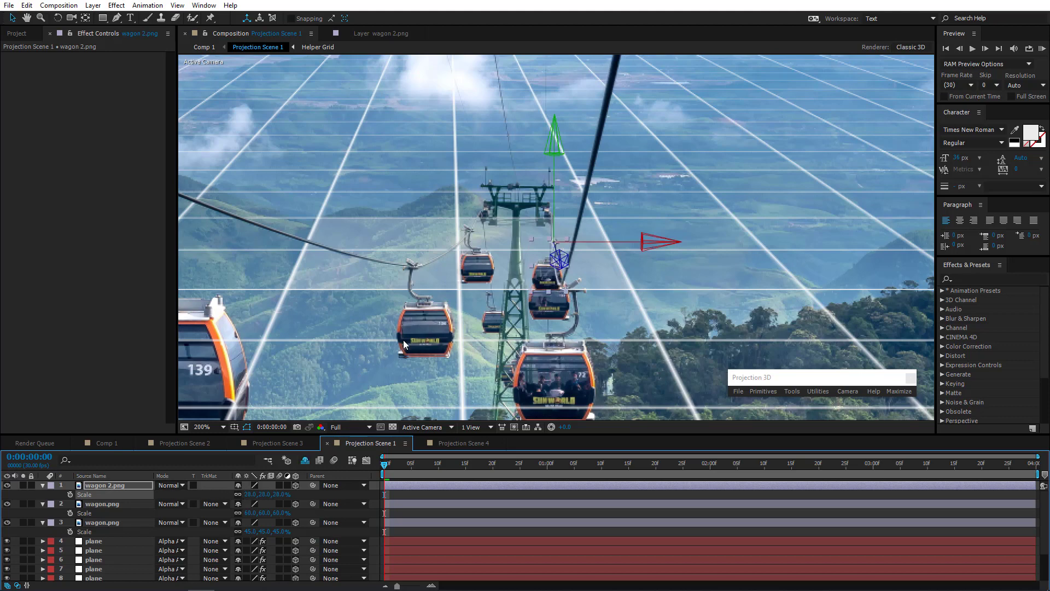
Inspect the projected wagon on the right cable beside the mast in Comp 1.
{"action": "left_click", "coordinate": [104, 440]}
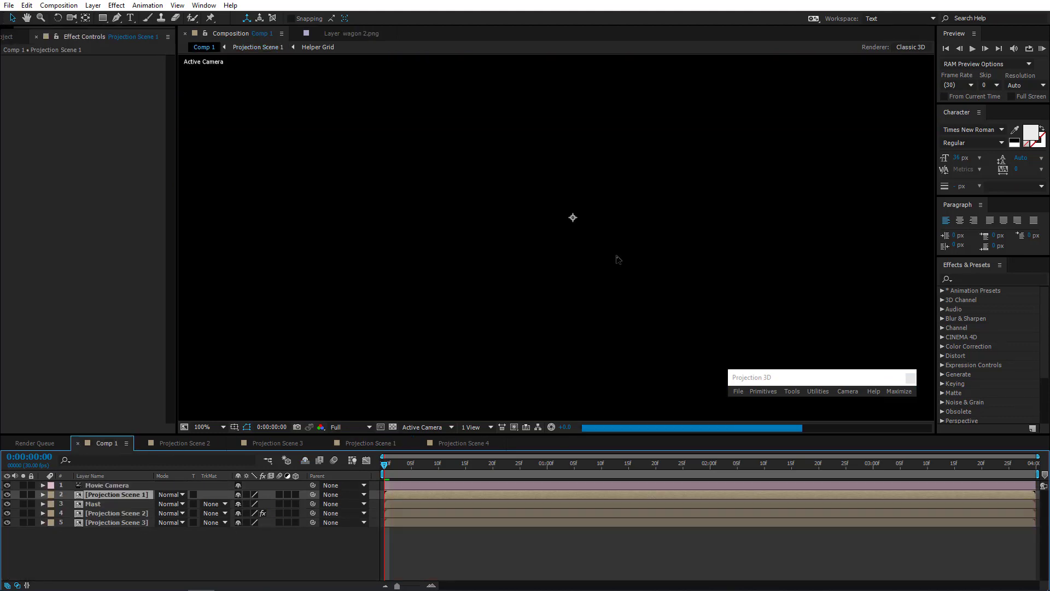
{"action": "scroll", "coordinate": [629, 261], "scroll_direction": "up", "scroll_amount": 1}
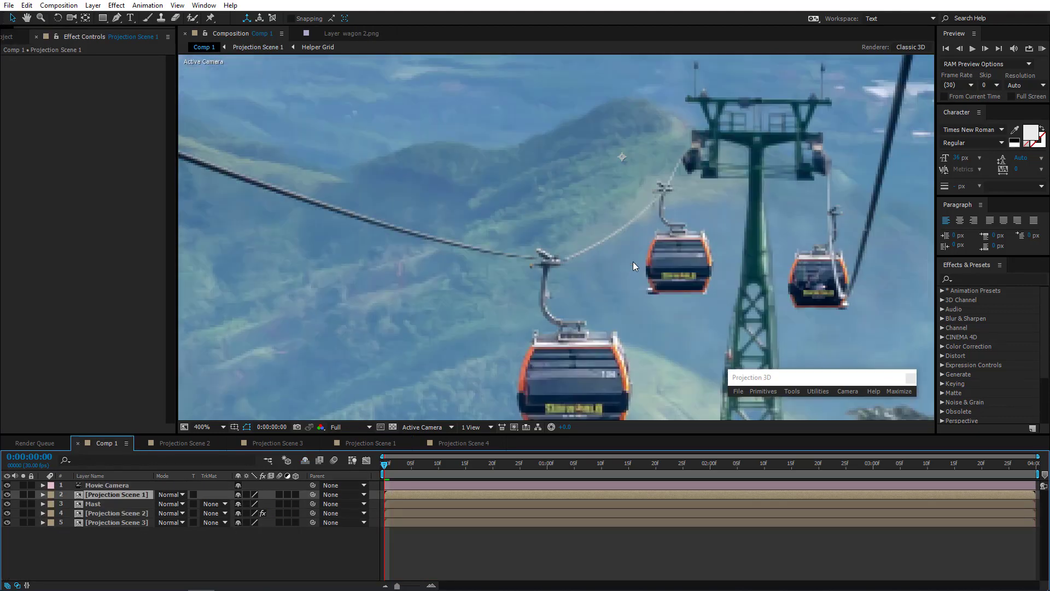
{"action": "left_click_drag", "start_coordinate": [679, 267], "coordinate": [495, 281]}
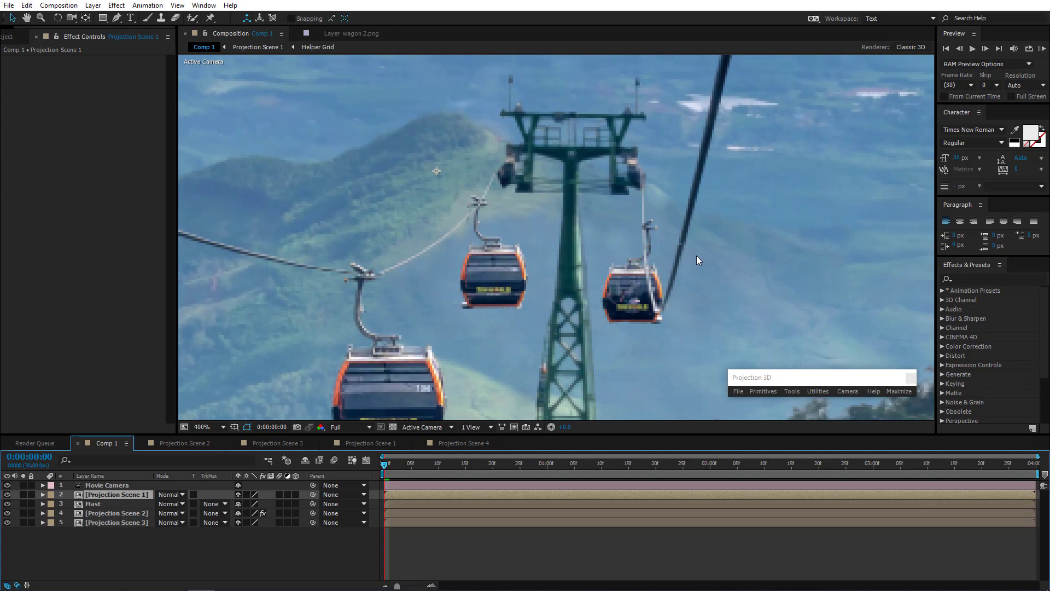
In Projection Scene 1, hide the wagon 2.png layer and place plane layer 6's first Generate Position point on the right cable's joint above the next nearer cabin.
{"action": "left_click", "coordinate": [361, 443]}
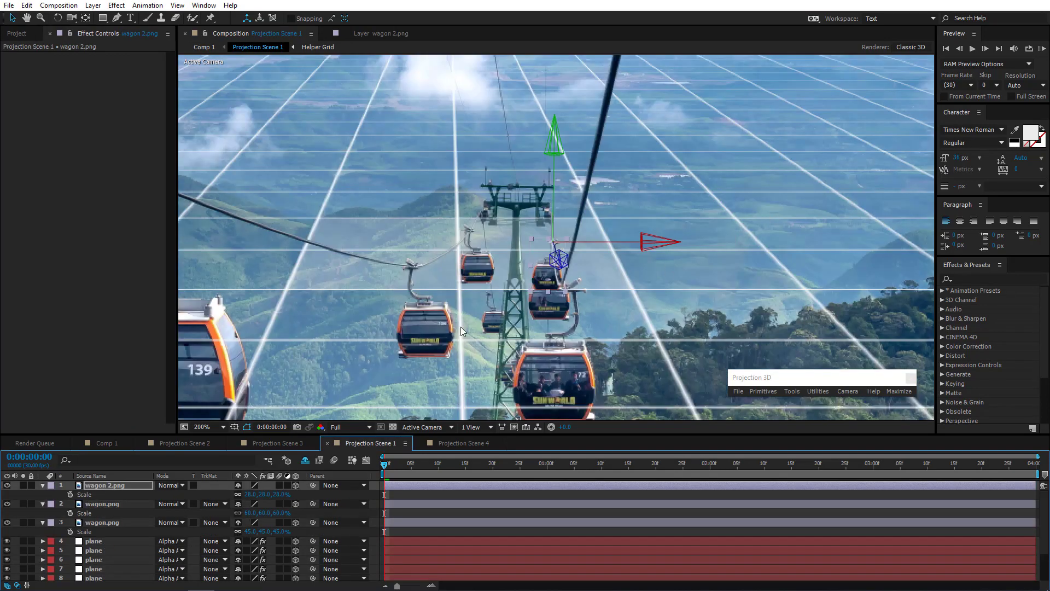
{"action": "left_click", "coordinate": [7, 485]}
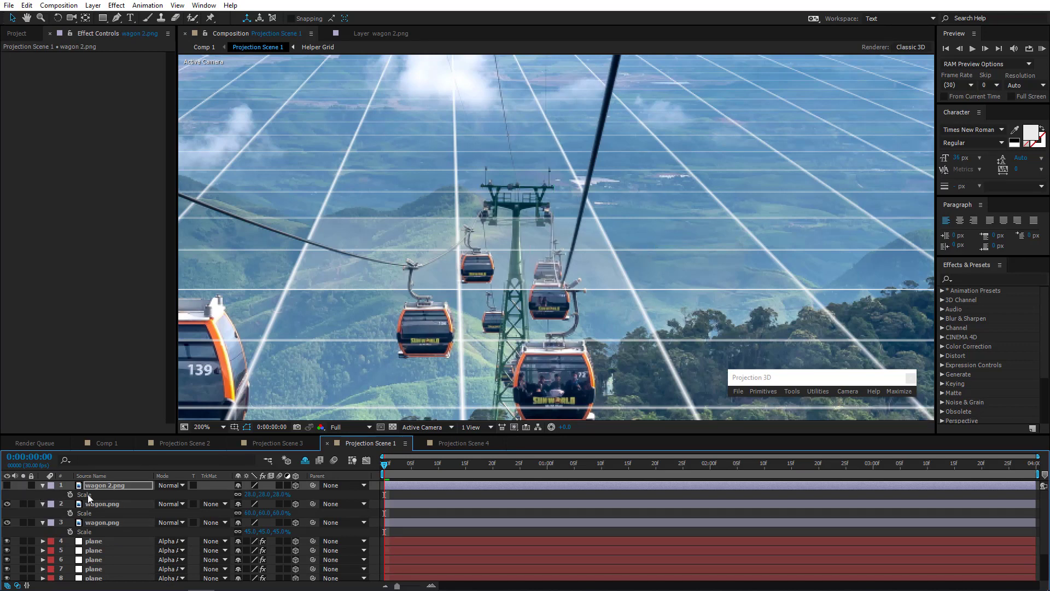
{"action": "scroll", "coordinate": [99, 539], "scroll_direction": "down", "scroll_amount": 1}
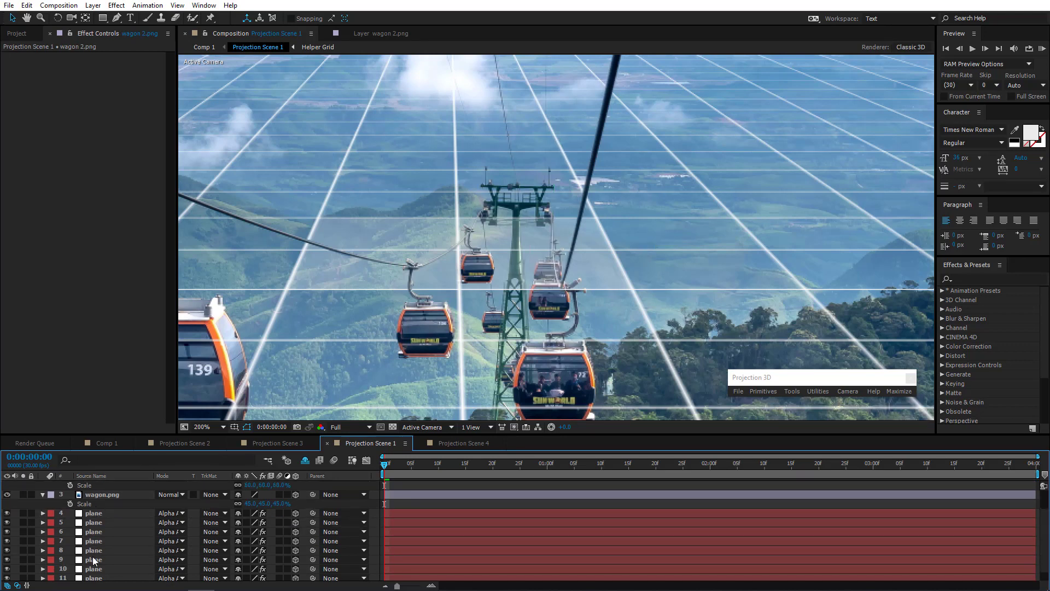
{"action": "left_click", "coordinate": [96, 524]}
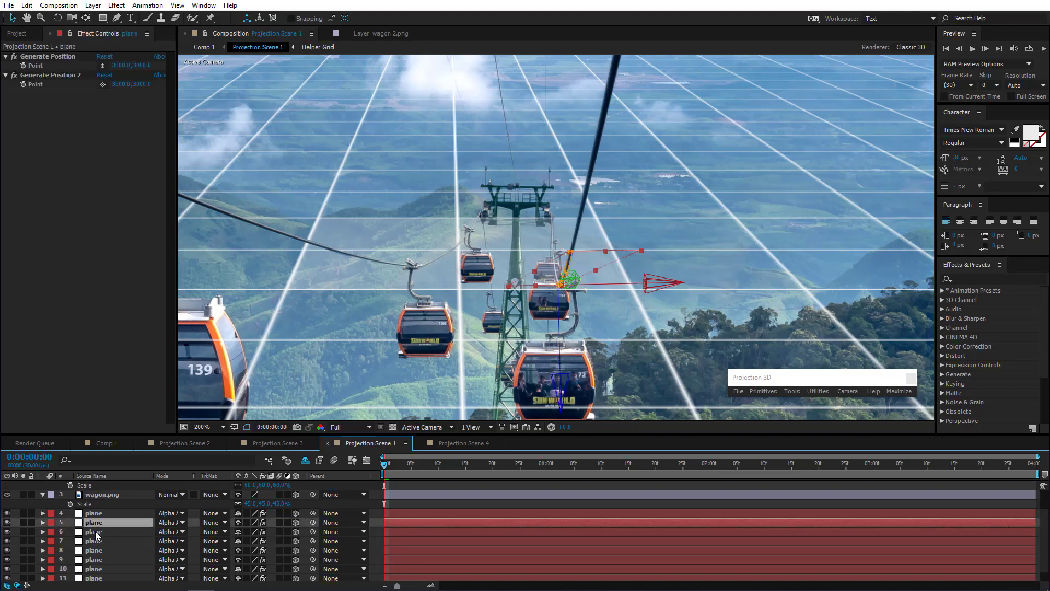
{"action": "left_click", "coordinate": [94, 532]}
{"action": "key", "text": "period"}
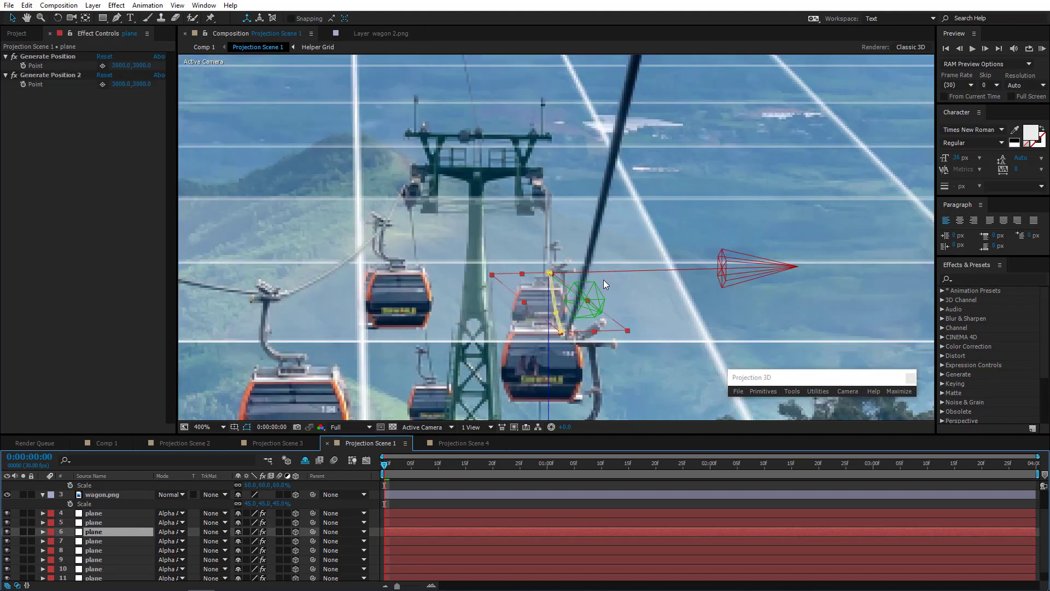
{"action": "left_click", "coordinate": [102, 65]}
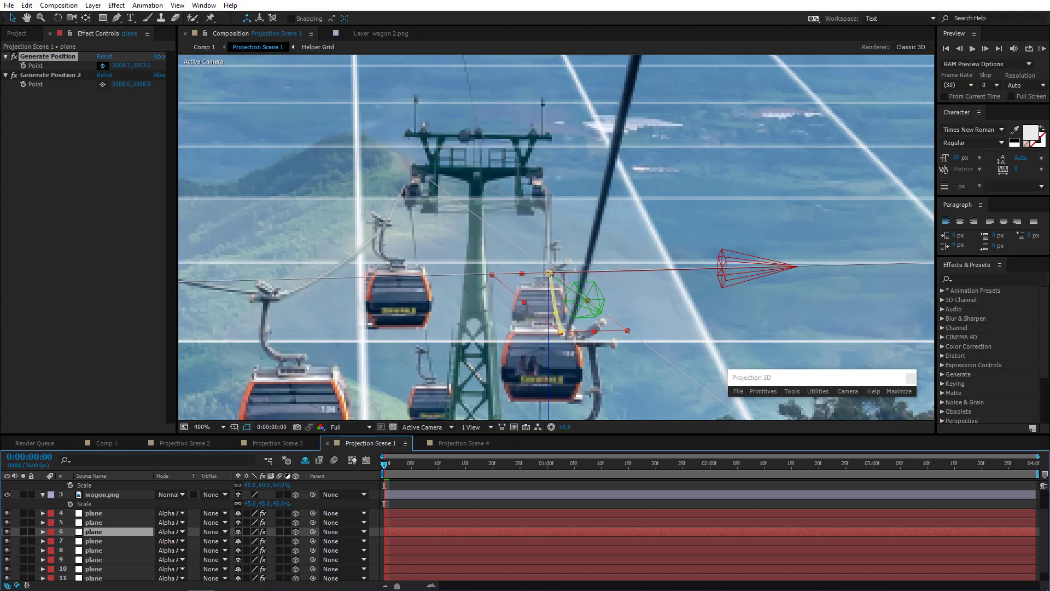
{"action": "left_click", "coordinate": [552, 274]}
Import the wagon 2 image again at the new right-cable position and move its anchor point to the hanger's cable grip.
{"action": "left_click", "coordinate": [738, 391]}
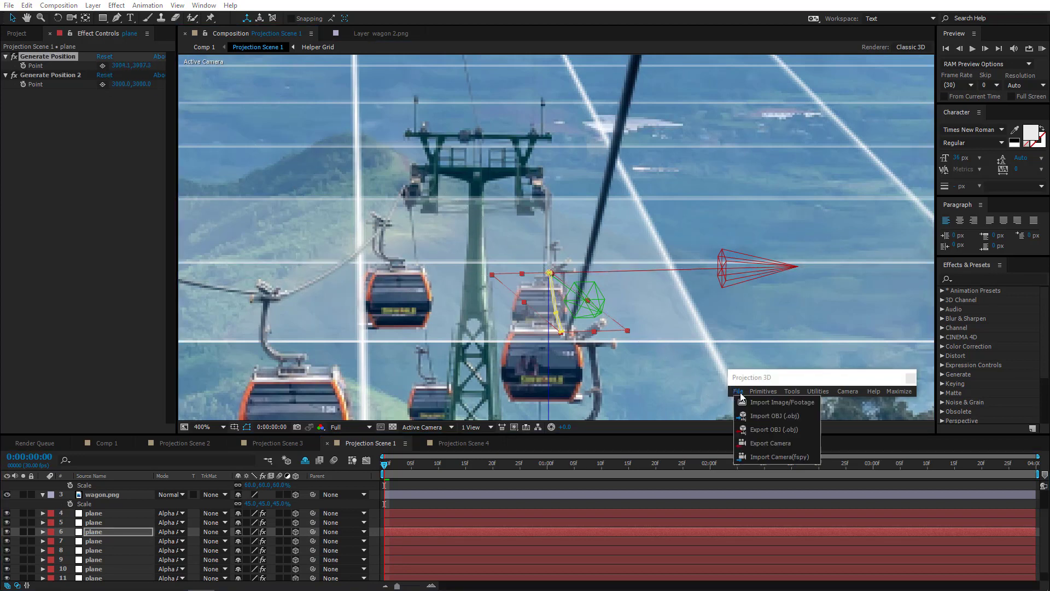
{"action": "left_click", "coordinate": [765, 399]}
{"action": "double_click", "coordinate": [875, 270]}
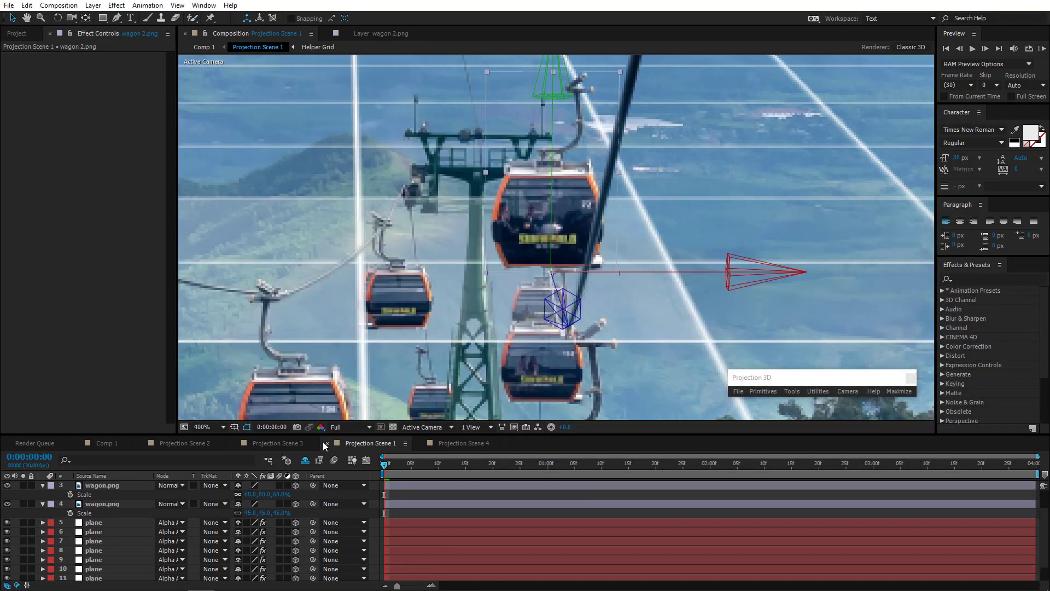
{"action": "scroll", "coordinate": [101, 491], "scroll_direction": "up", "scroll_amount": 1}
{"action": "double_click", "coordinate": [105, 485]}
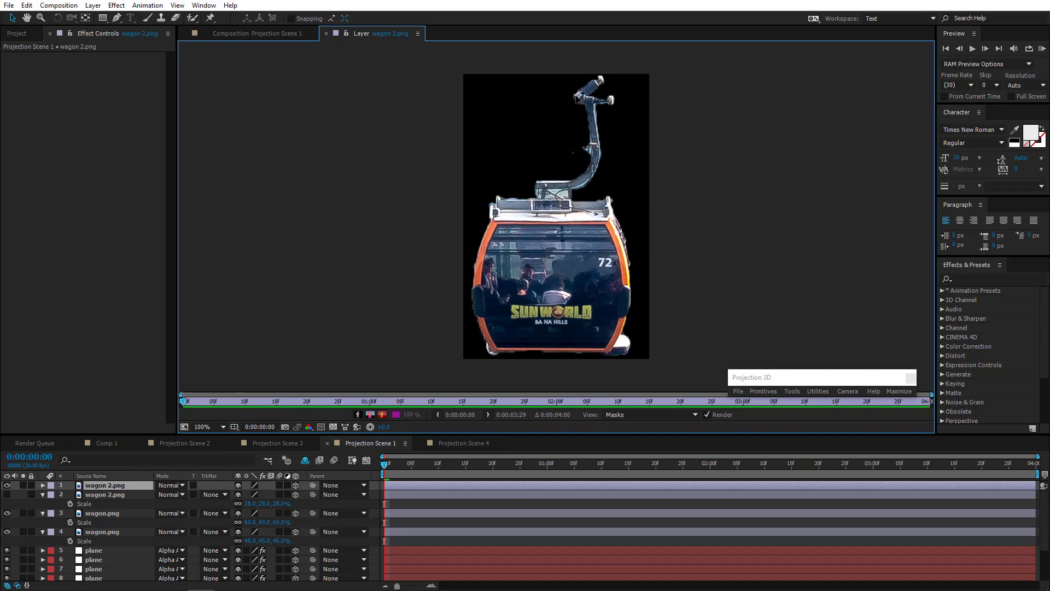
{"action": "key", "text": "Return"}
{"action": "left_click", "coordinate": [251, 34]}
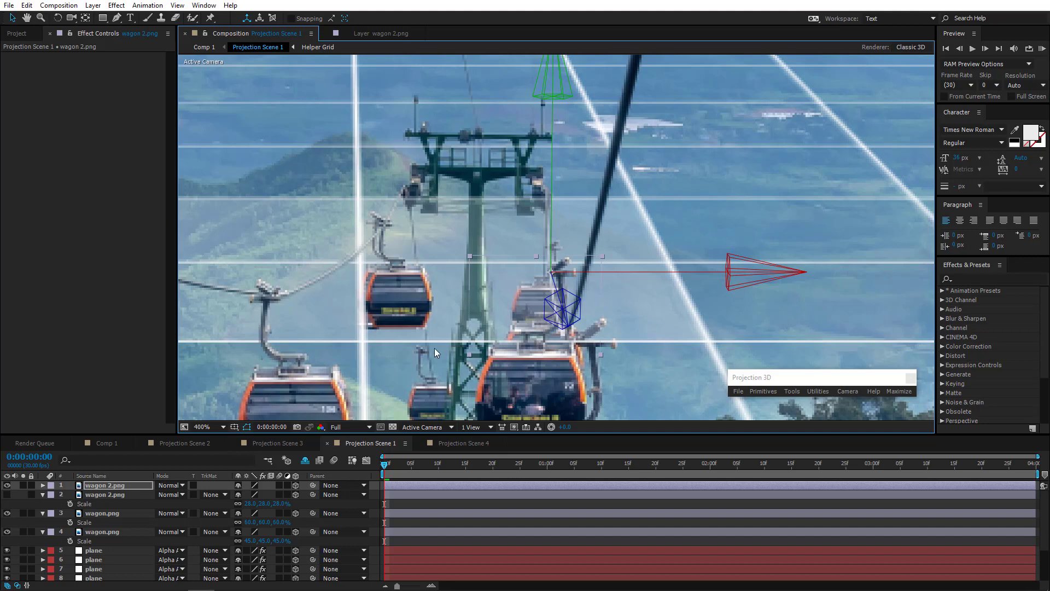
Scale the new wagon 2.png layer to 45% and toggle its visibility to compare it with the second cabin on the right cable.
{"action": "key", "text": "comma"}
{"action": "scroll", "coordinate": [492, 307], "scroll_direction": "down", "scroll_amount": 3}
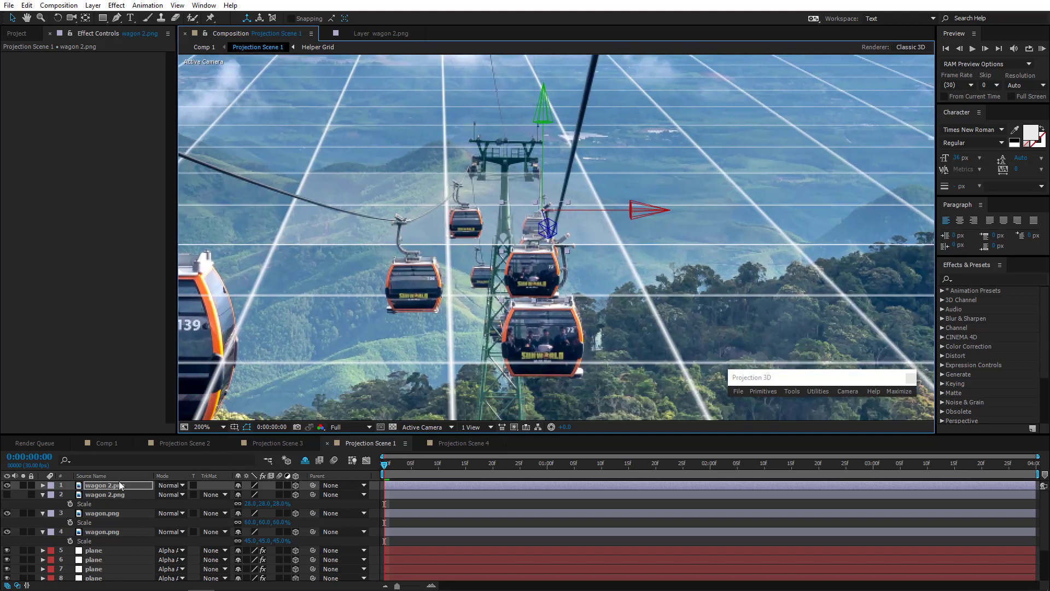
{"action": "key", "text": "s"}
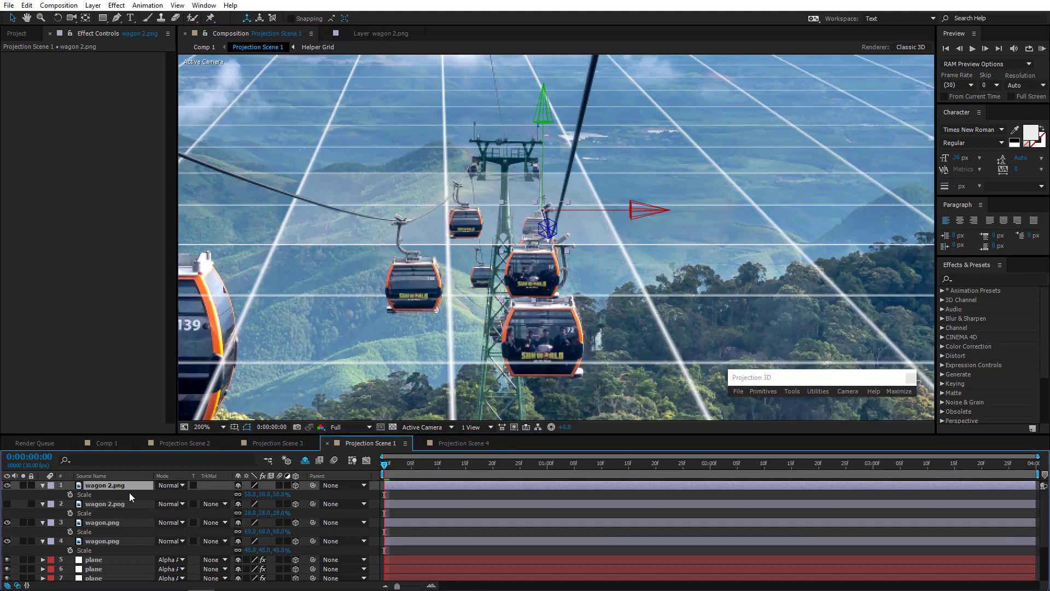
{"action": "left_click", "coordinate": [250, 494]}
{"action": "key", "text": "Return"}
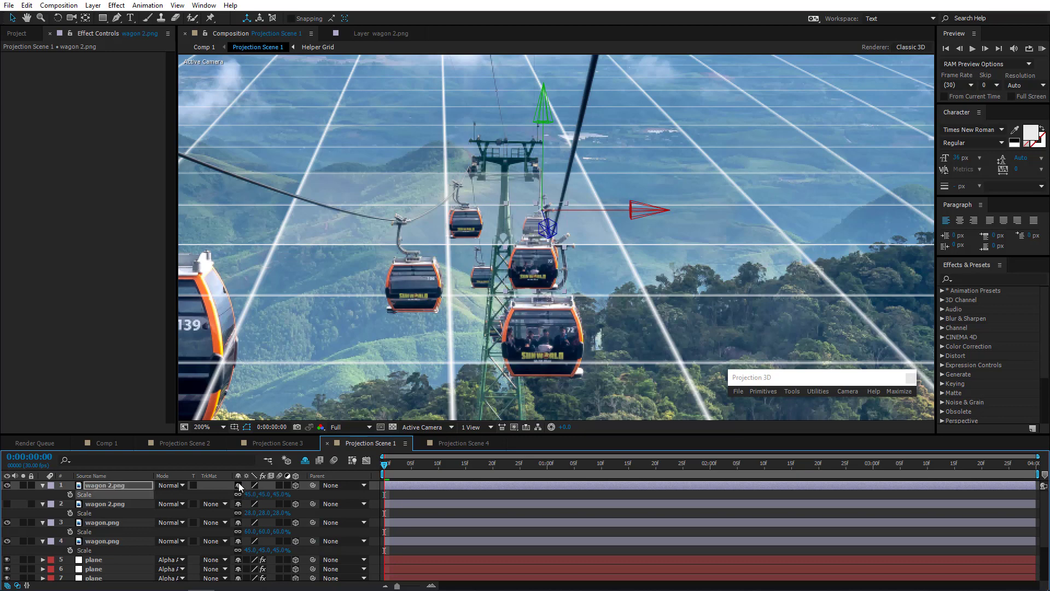
{"action": "left_click", "coordinate": [7, 485]}
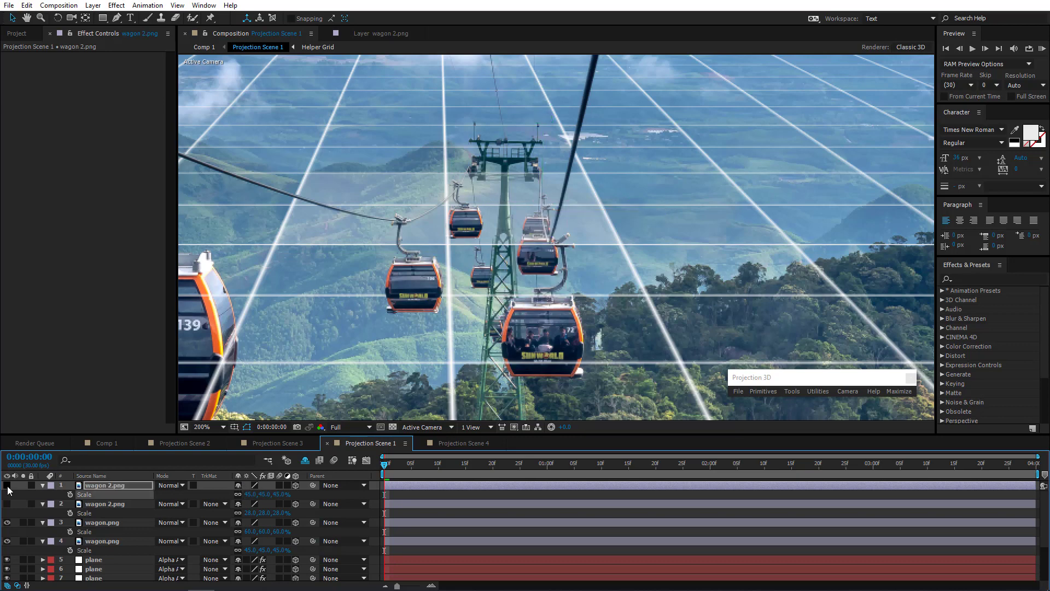
{"action": "left_click", "coordinate": [7, 485]}
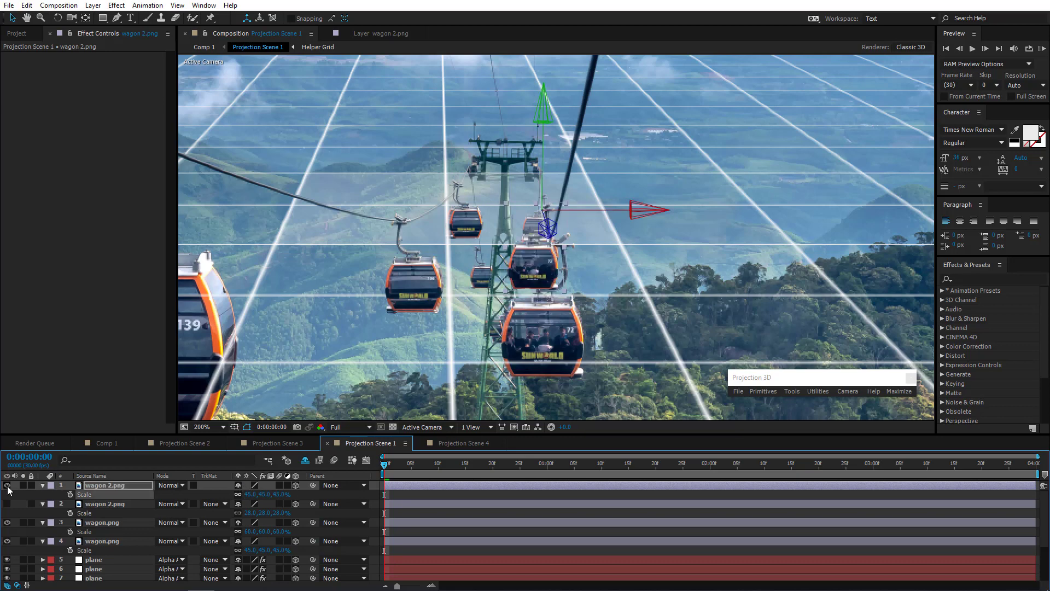
Scale the topmost wagon 2.png layer to 40%, make the second wagon 2.png layer visible, and check both cabins in Comp 1.
{"action": "left_click", "coordinate": [250, 494]}
{"action": "type", "text": "40"}
{"action": "key", "text": "Return"}
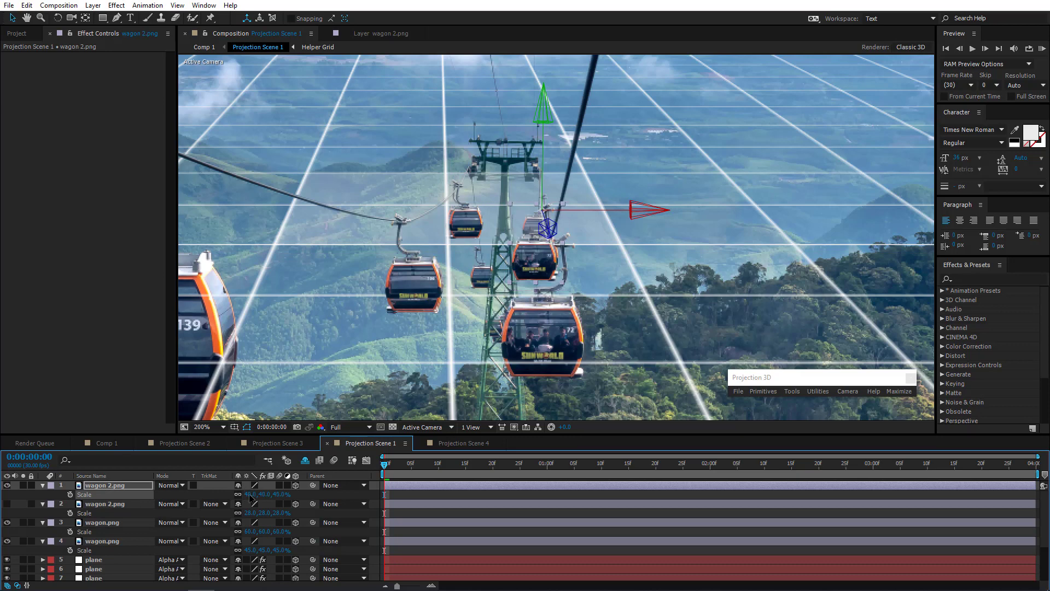
{"action": "left_click", "coordinate": [8, 486]}
{"action": "left_click", "coordinate": [7, 485]}
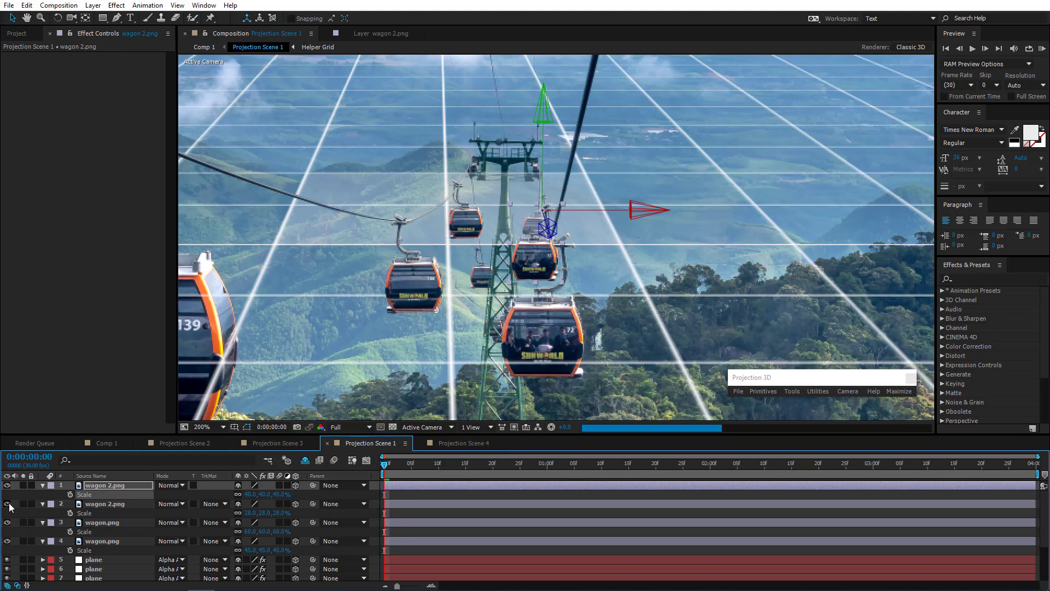
{"action": "left_click", "coordinate": [7, 504]}
{"action": "left_click", "coordinate": [117, 487]}
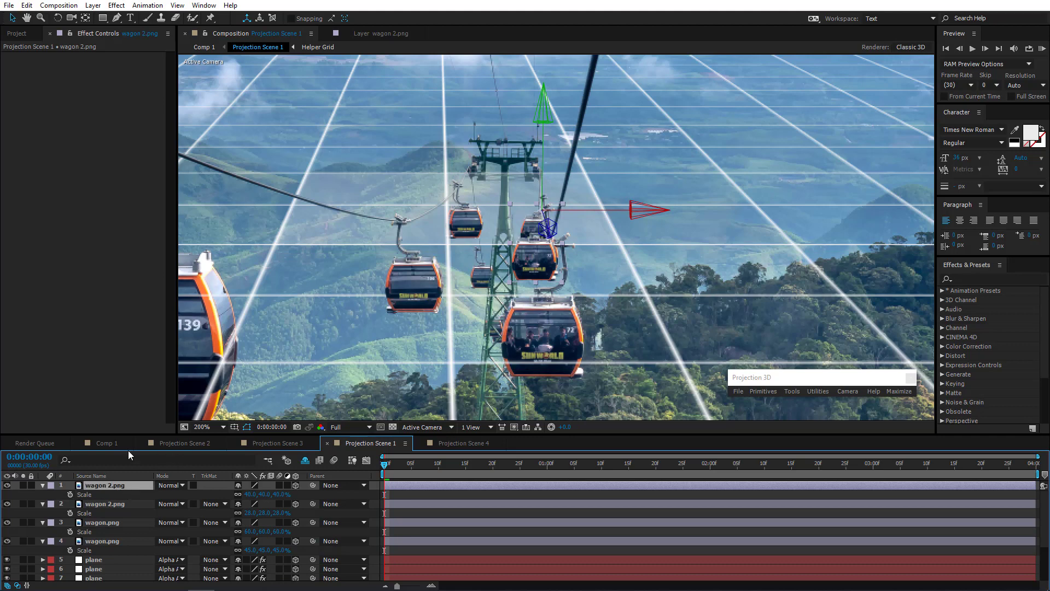
{"action": "left_click", "coordinate": [107, 442]}
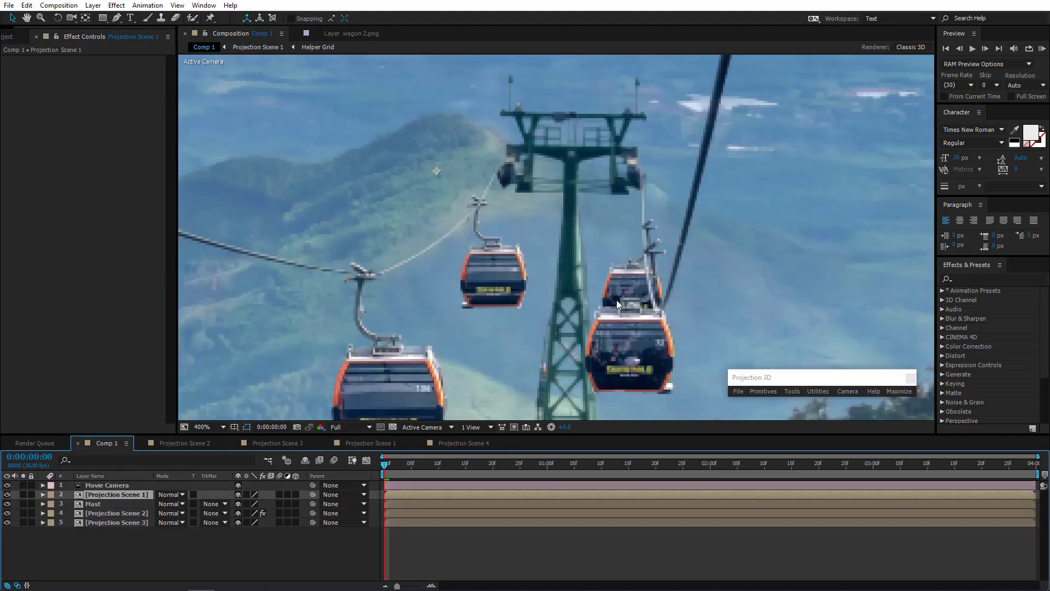
{"action": "scroll", "coordinate": [616, 300], "scroll_direction": "down", "scroll_amount": 2}
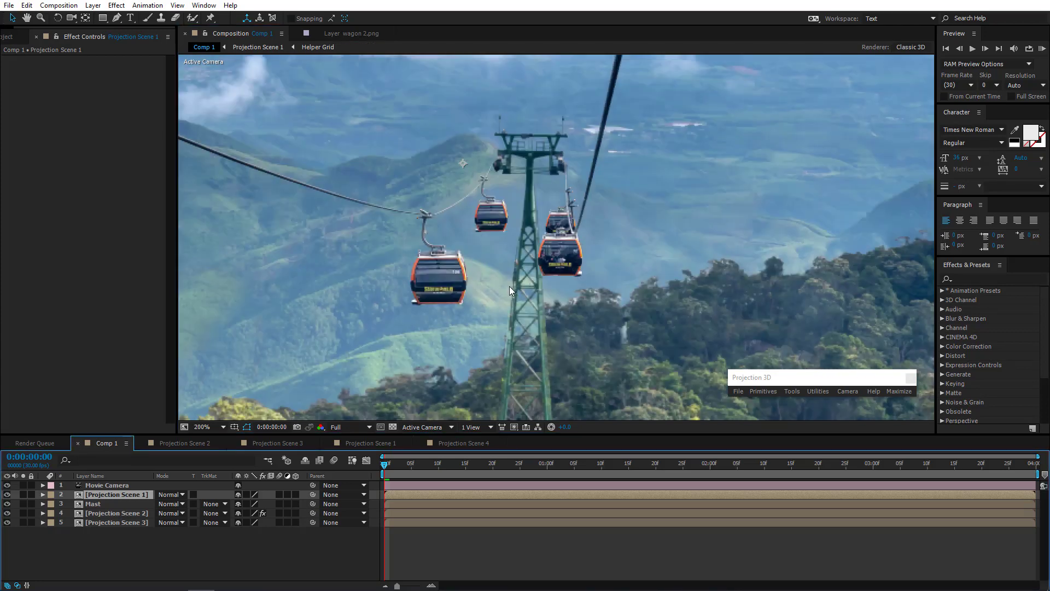
In Projection Scene 1, set the Generate Position point of the right cable's plane on the cable above the nearest cabin.
{"action": "left_click", "coordinate": [372, 440]}
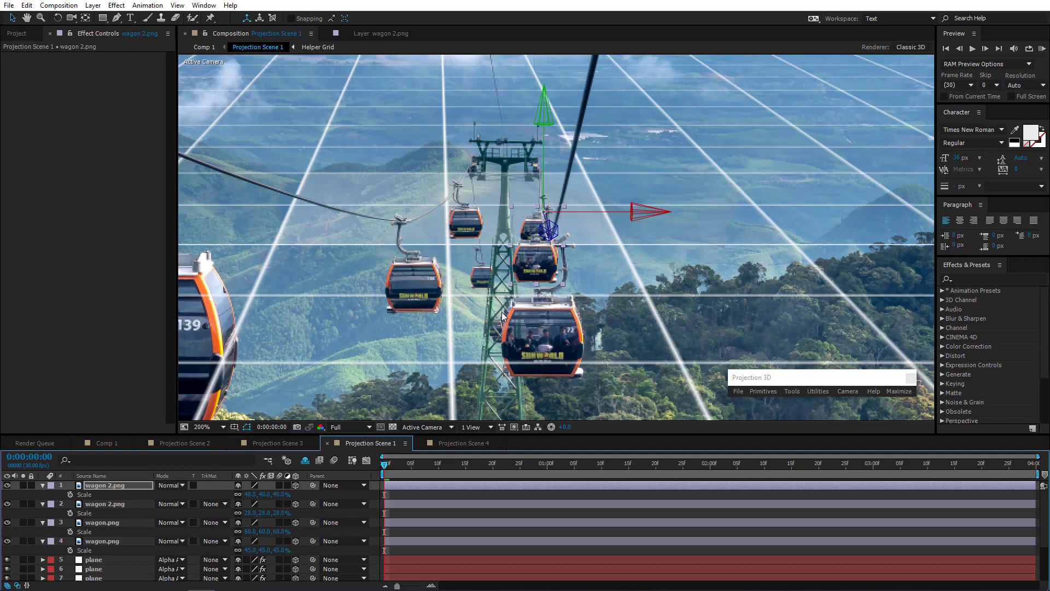
{"action": "left_click", "coordinate": [103, 560]}
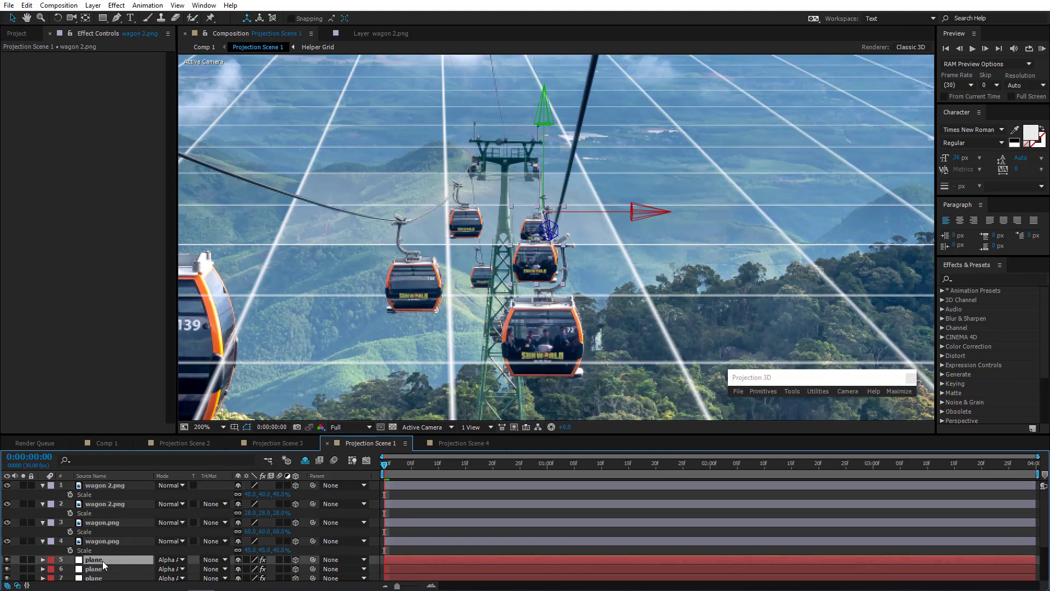
{"action": "left_click", "coordinate": [100, 571]}
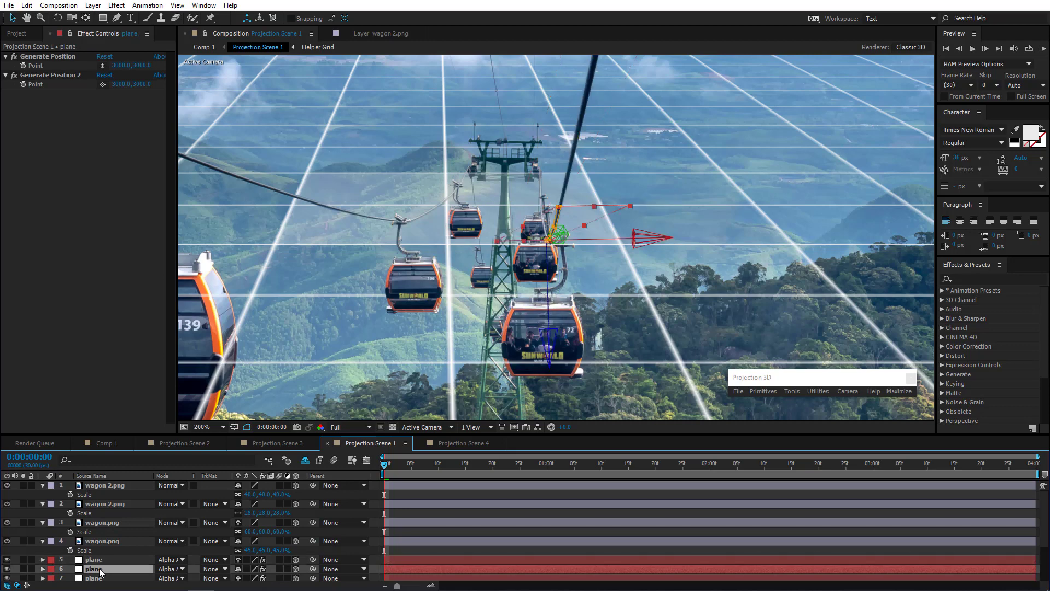
{"action": "left_click", "coordinate": [101, 66]}
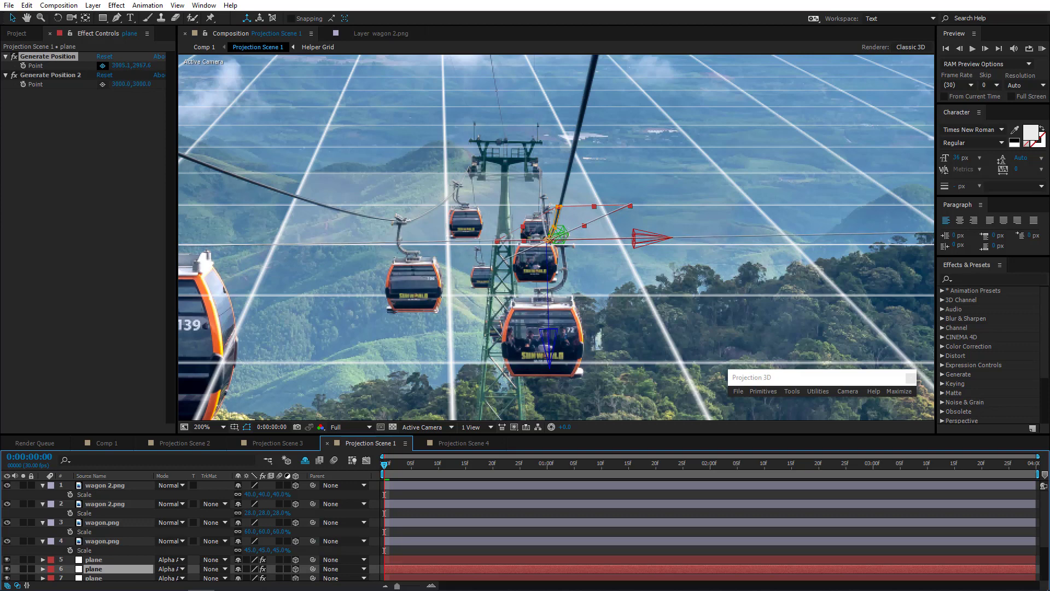
{"action": "left_click", "coordinate": [549, 239]}
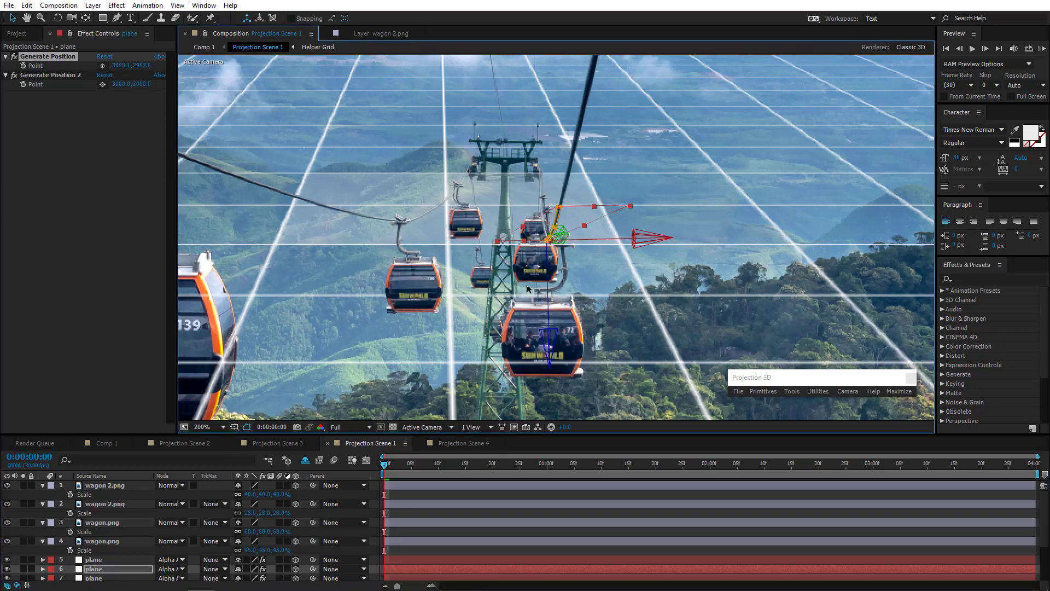
Import the wagon 2 image at the generated position and place its anchor point at the top of the cabin's hanger.
{"action": "left_click", "coordinate": [743, 392]}
{"action": "left_click", "coordinate": [760, 399]}
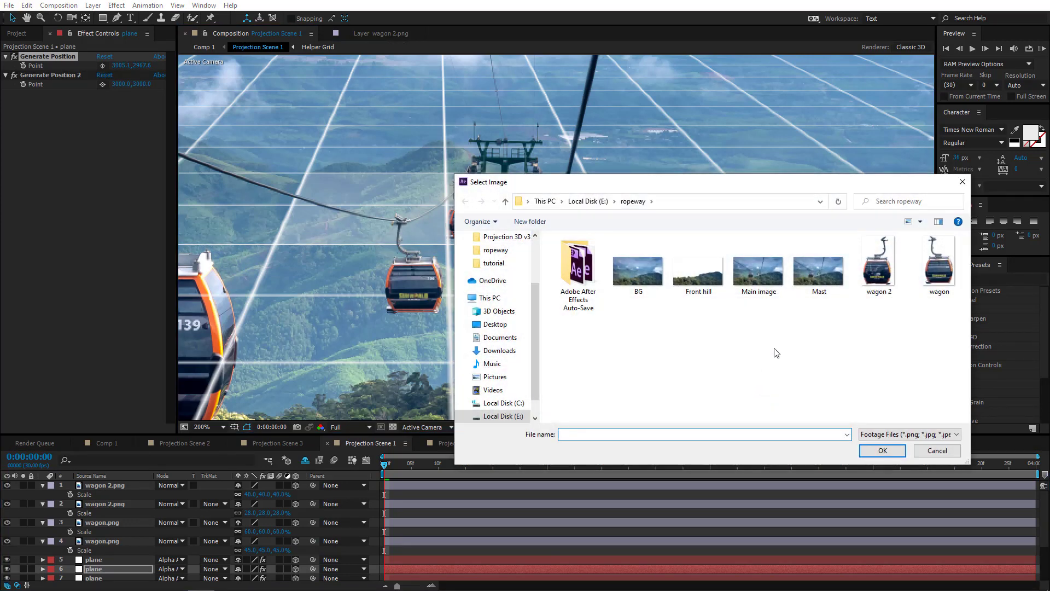
{"action": "double_click", "coordinate": [879, 262]}
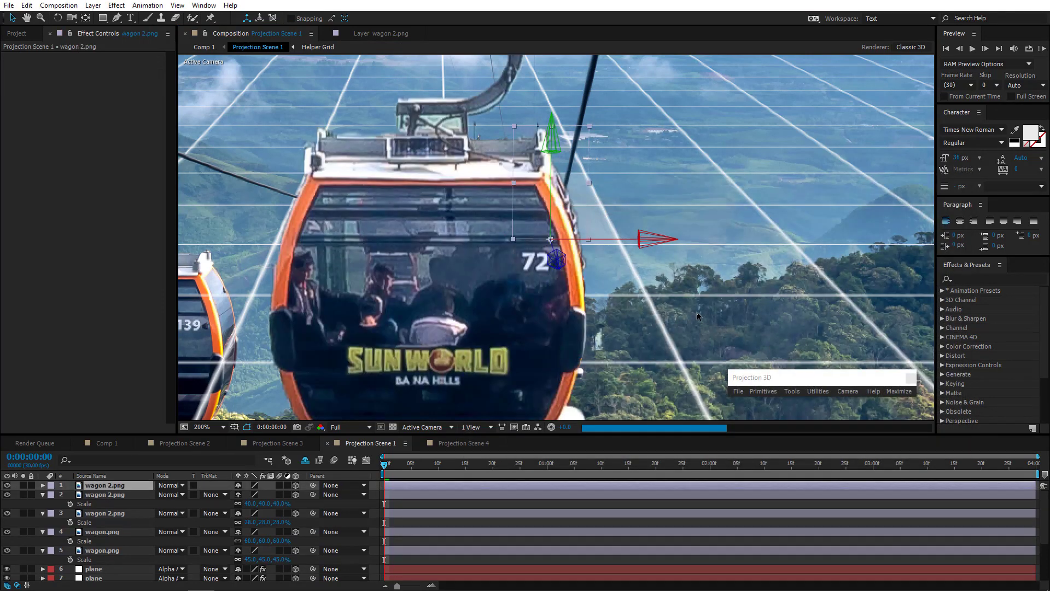
{"action": "double_click", "coordinate": [106, 485]}
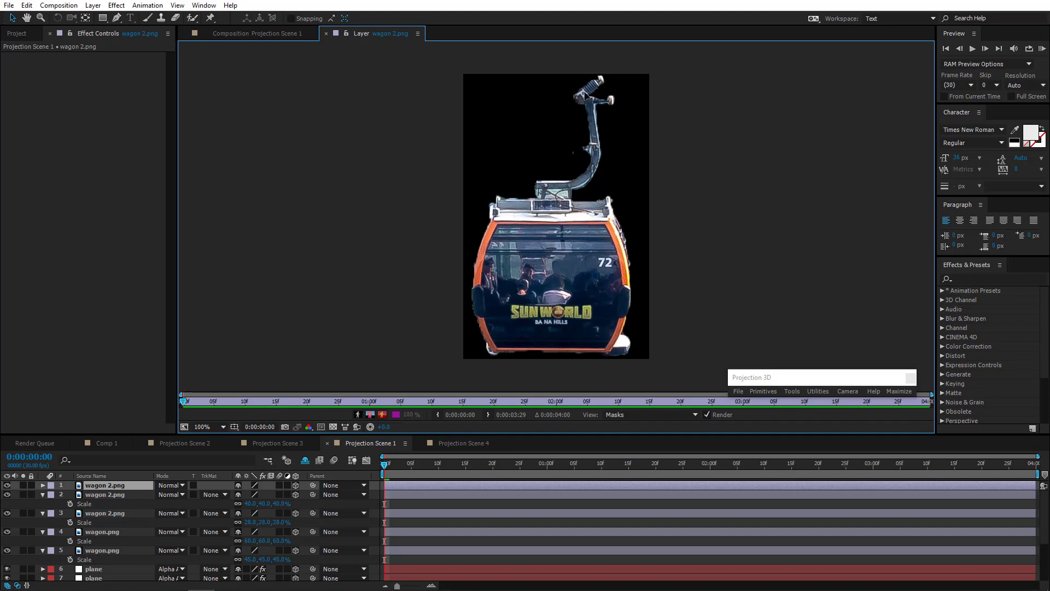
{"action": "key", "text": "Return"}
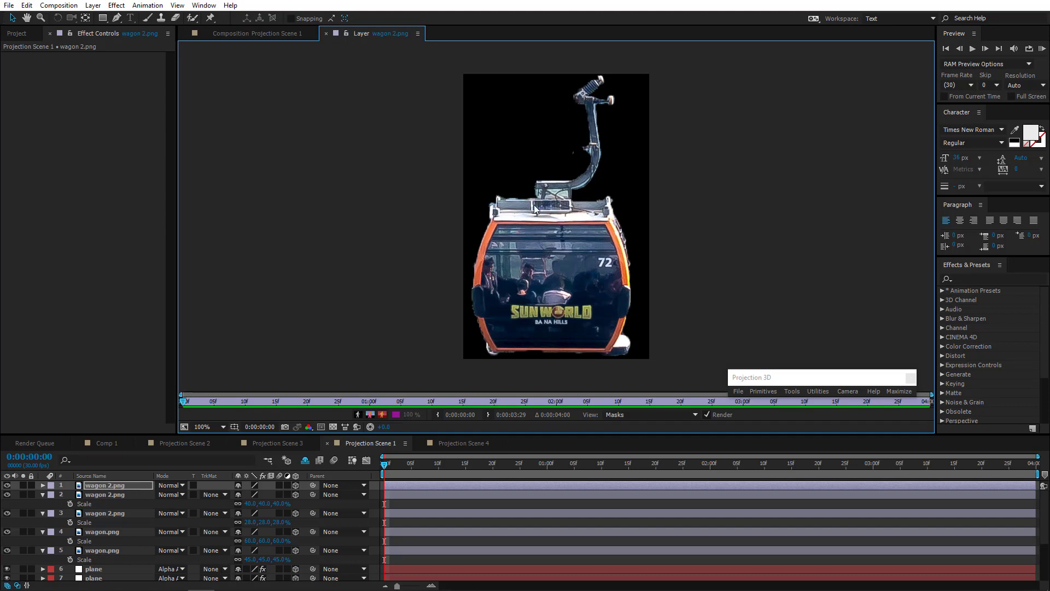
{"action": "left_click", "coordinate": [277, 37]}
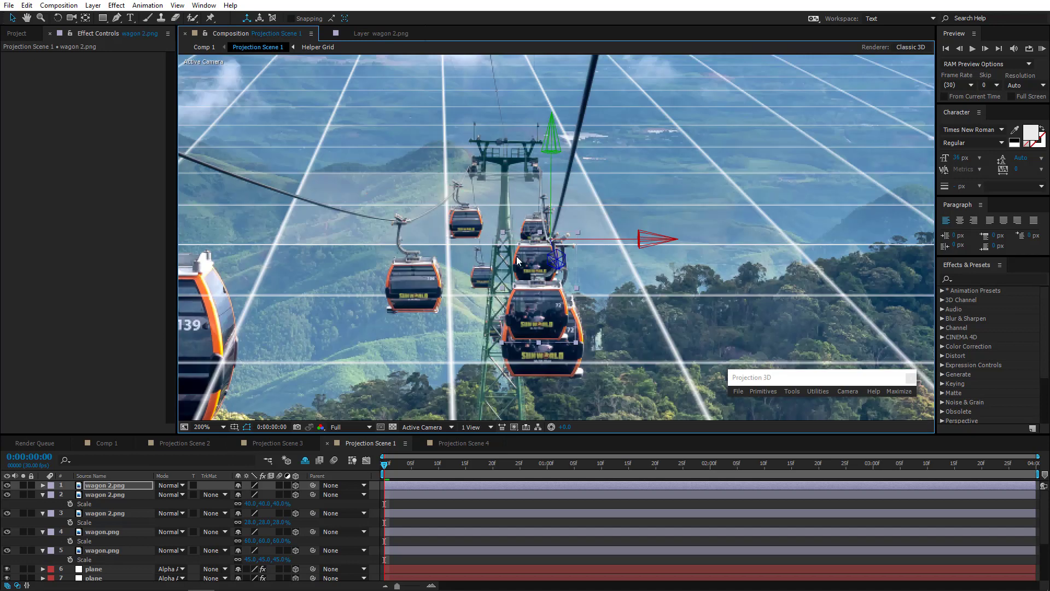
Scale the new wagon 2.png layer to 70%, shift it slightly right on the X axis, and check the fit in Comp 1.
{"action": "left_click", "coordinate": [113, 486]}
{"action": "key", "text": "s"}
{"action": "left_click", "coordinate": [249, 495]}
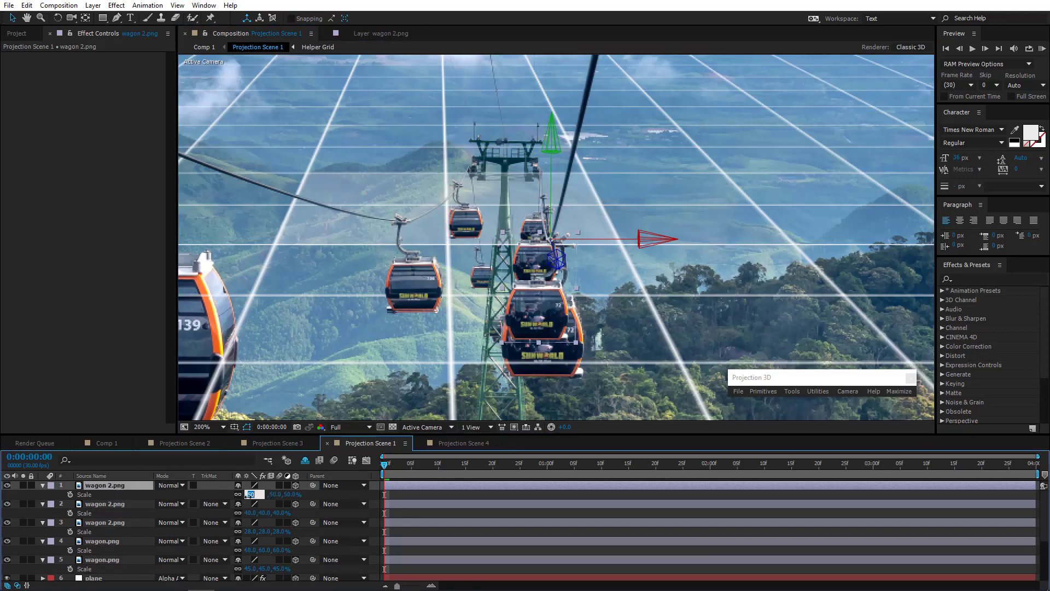
{"action": "type", "text": "60"}
{"action": "key", "text": "Return"}
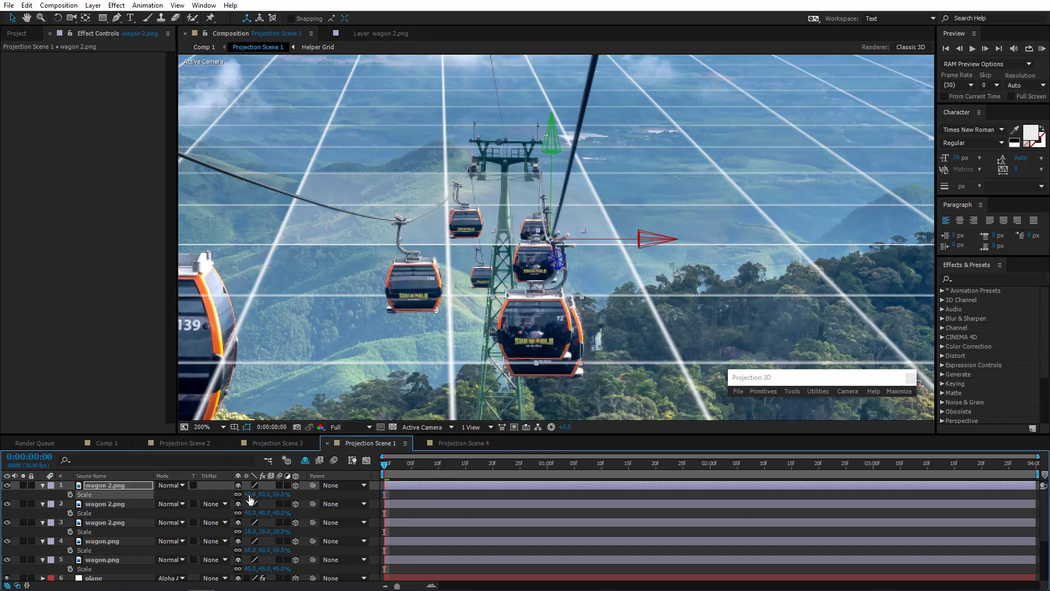
{"action": "left_click", "coordinate": [250, 494]}
{"action": "type", "text": "70"}
{"action": "key", "text": "Return"}
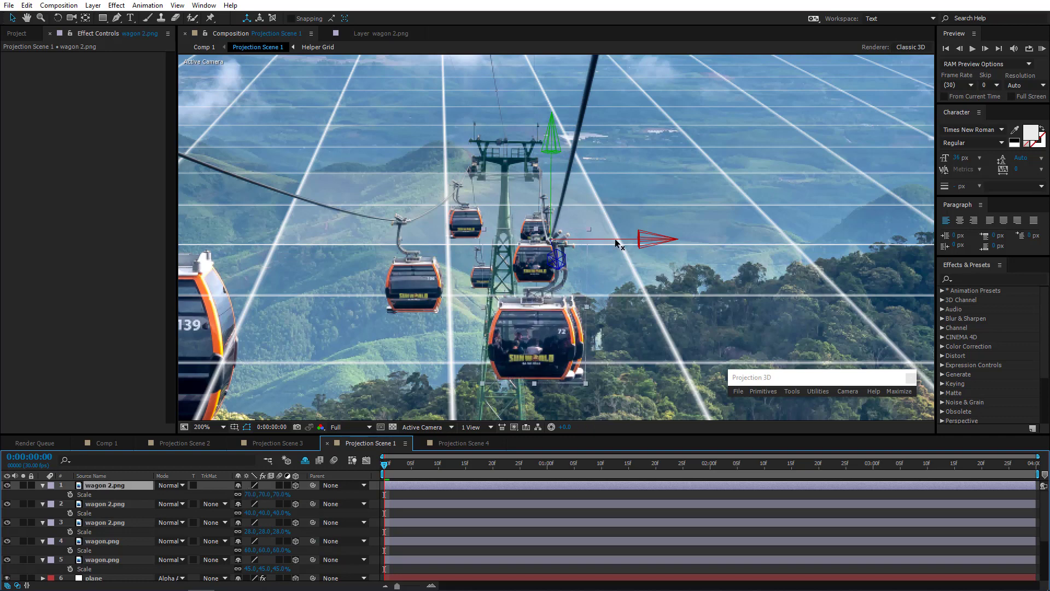
{"action": "left_click_drag", "start_coordinate": [596, 238], "coordinate": [620, 240]}
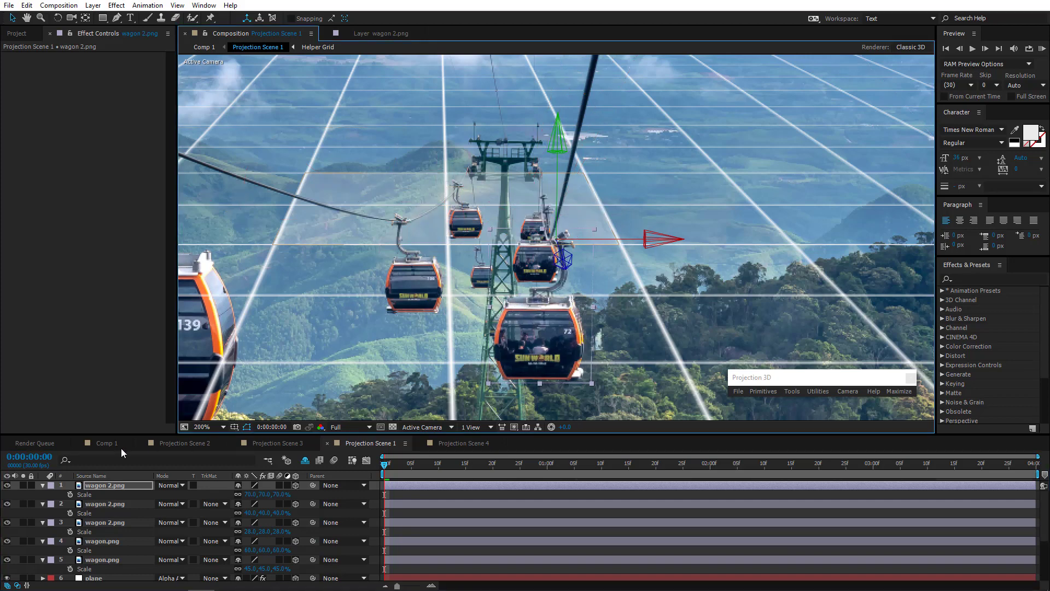
{"action": "left_click", "coordinate": [104, 443]}
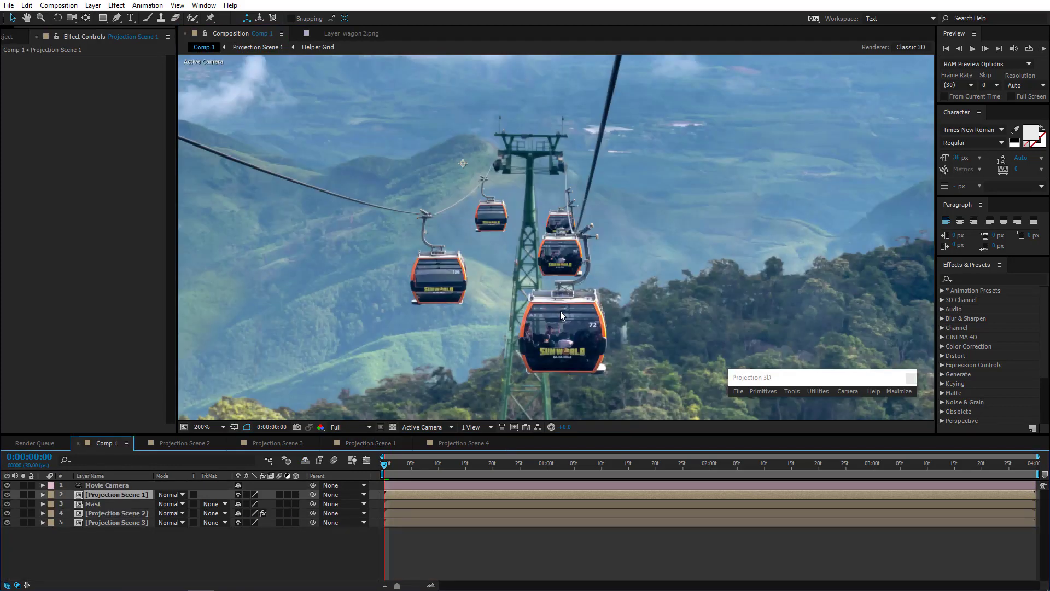
{"action": "key", "text": "comma"}
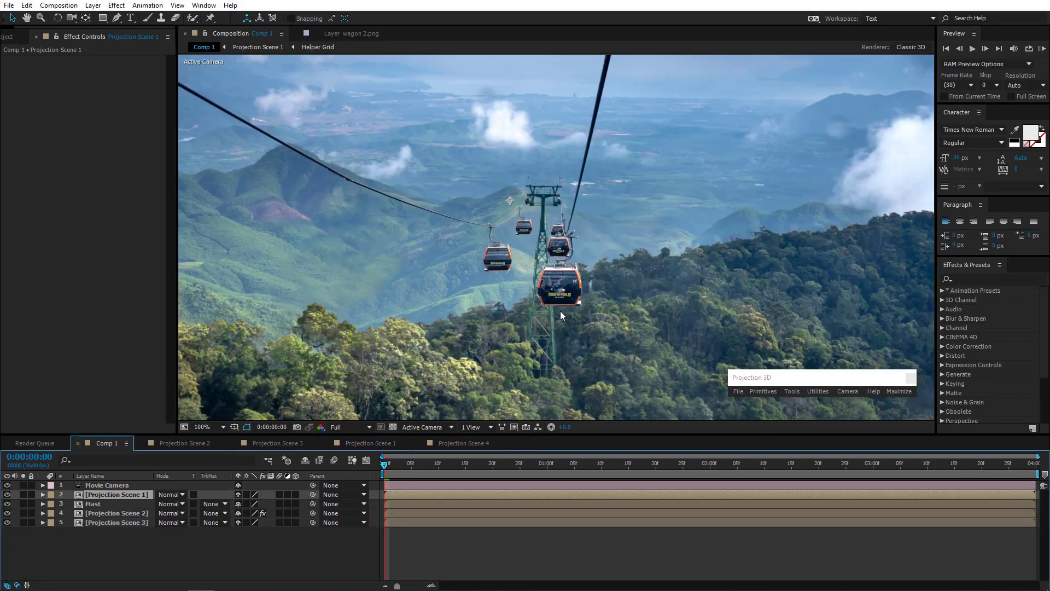
{"action": "key", "text": "comma"}
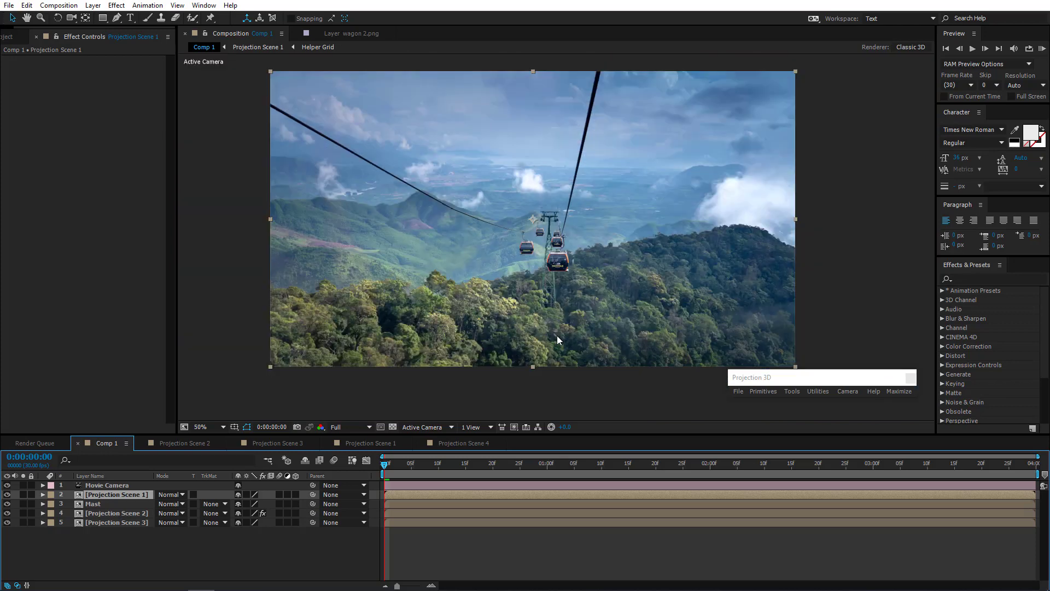
{"action": "key", "text": "period"}
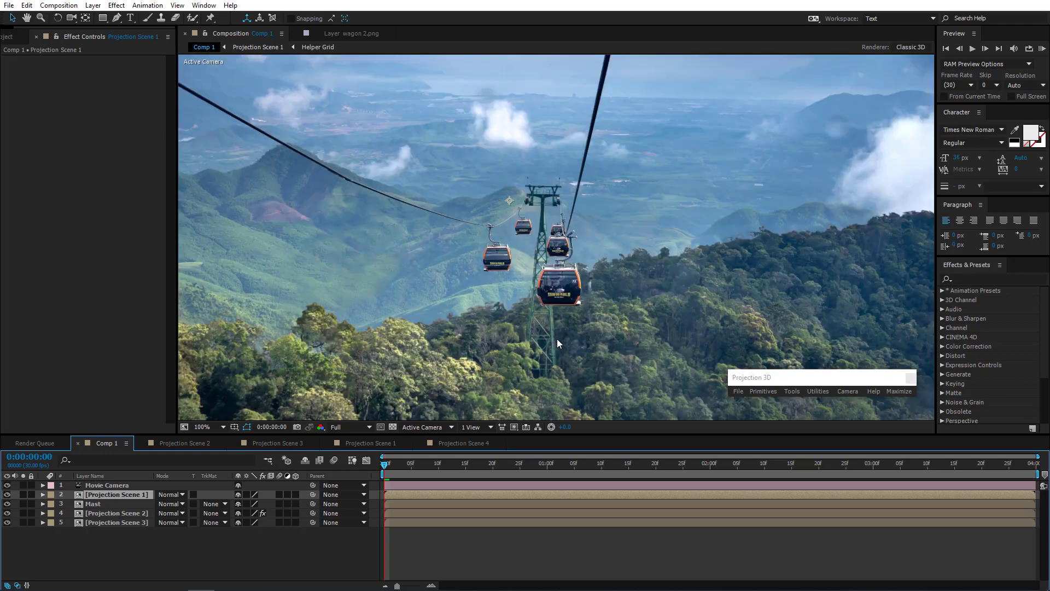
Collapse the Scale properties of all five wagon layers in Projection Scene 1.
{"action": "left_click", "coordinate": [377, 443]}
{"action": "scroll", "coordinate": [611, 306], "scroll_direction": "down", "scroll_amount": 1}
{"action": "left_click_drag", "start_coordinate": [349, 270], "coordinate": [474, 265]}
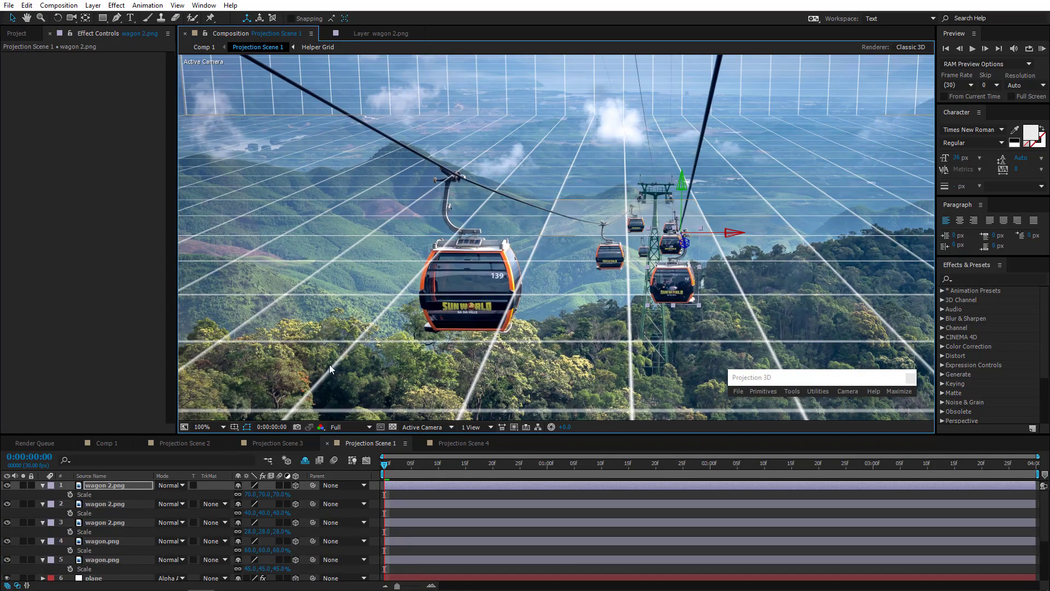
{"action": "left_click", "coordinate": [43, 485]}
{"action": "left_click", "coordinate": [43, 495]}
{"action": "left_click", "coordinate": [43, 504]}
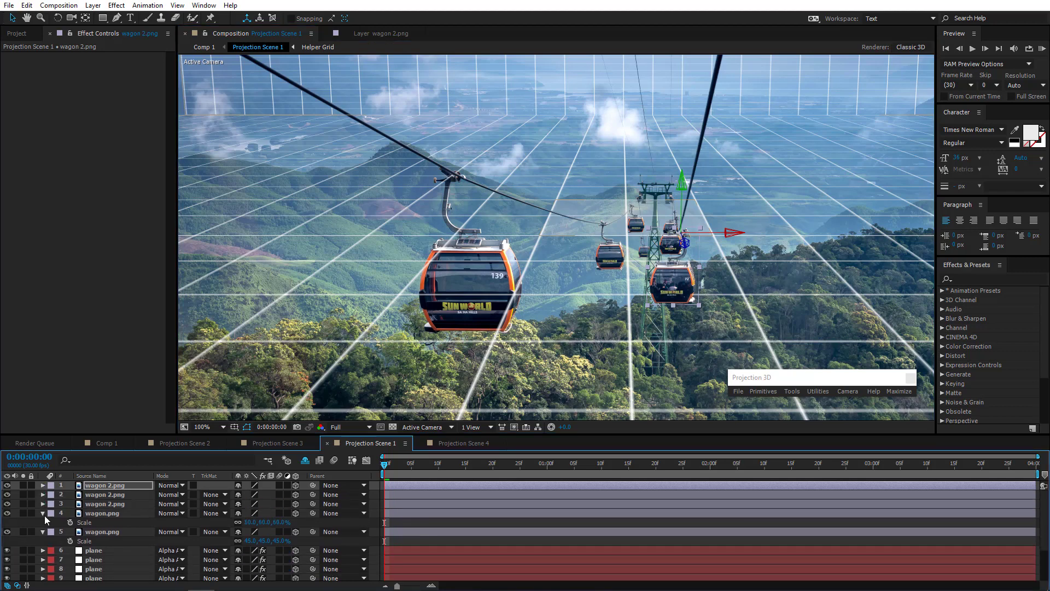
{"action": "left_click", "coordinate": [43, 513]}
{"action": "left_click", "coordinate": [44, 522]}
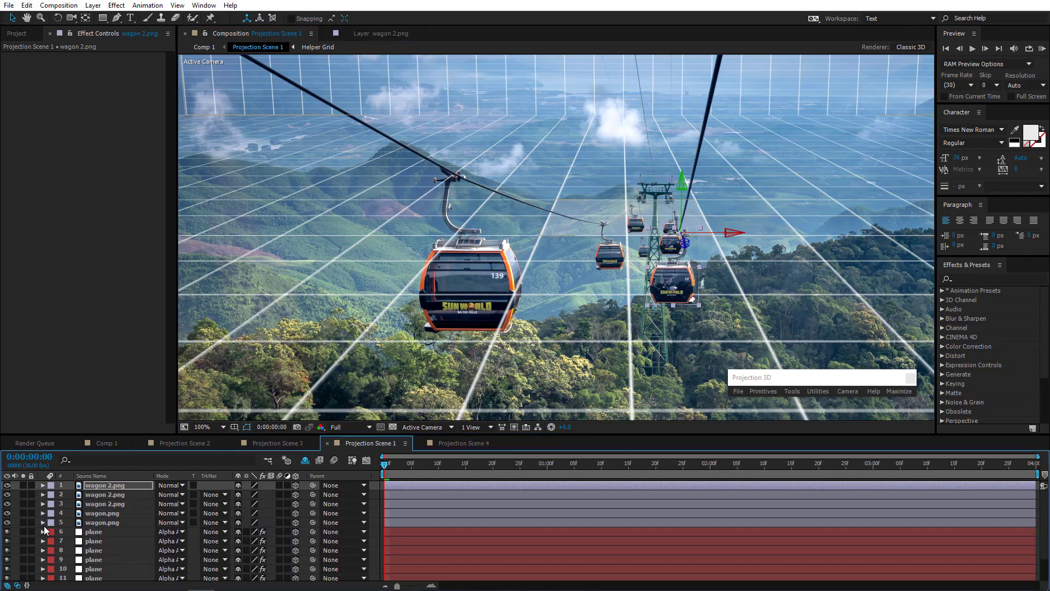
Generate a position from the left cable's plane at cabin 139's clamp and create a new projection plane there.
{"action": "left_click", "coordinate": [94, 569]}
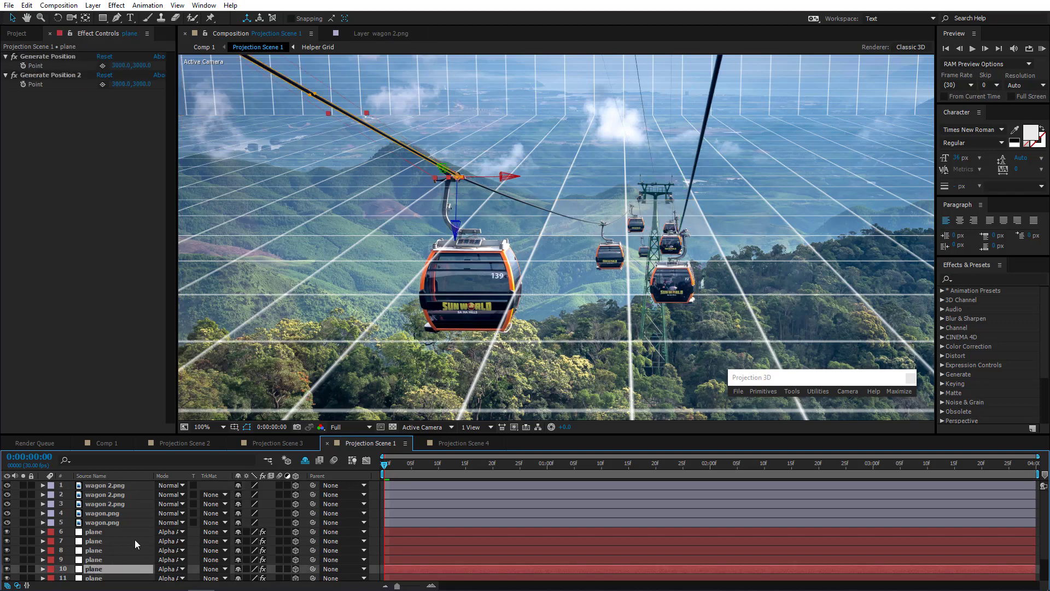
{"action": "left_click_drag", "start_coordinate": [484, 233], "coordinate": [502, 271]}
{"action": "left_click", "coordinate": [103, 66]}
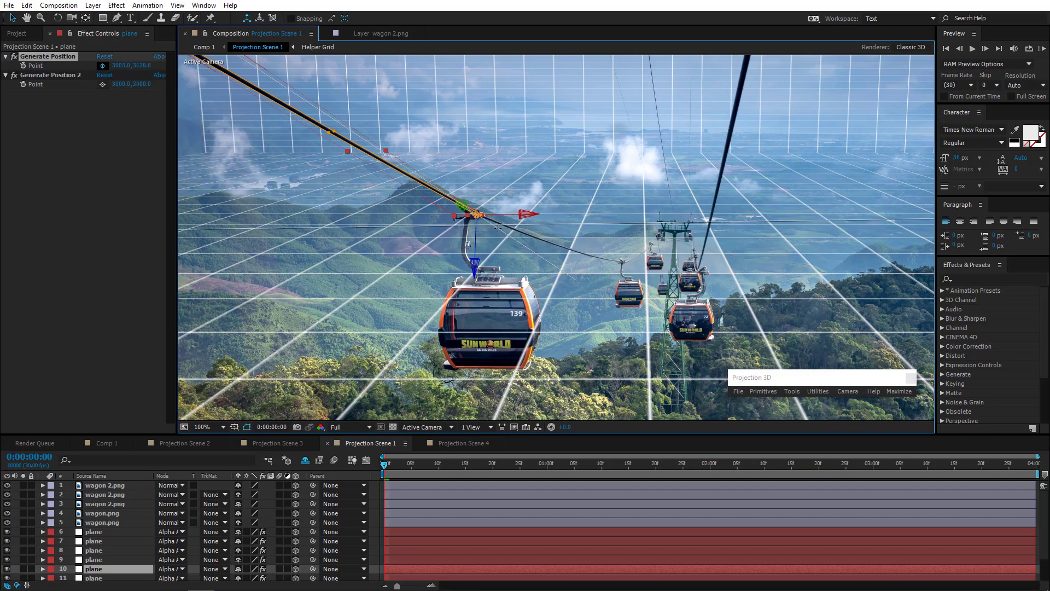
{"action": "left_click", "coordinate": [492, 275]}
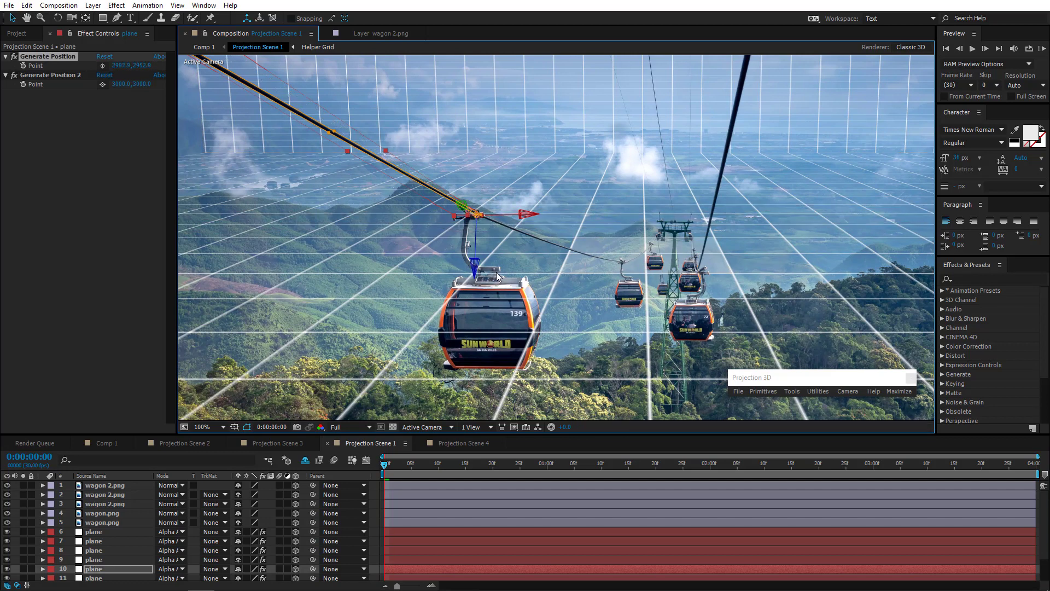
{"action": "left_click", "coordinate": [791, 389]}
{"action": "left_click", "coordinate": [815, 494]}
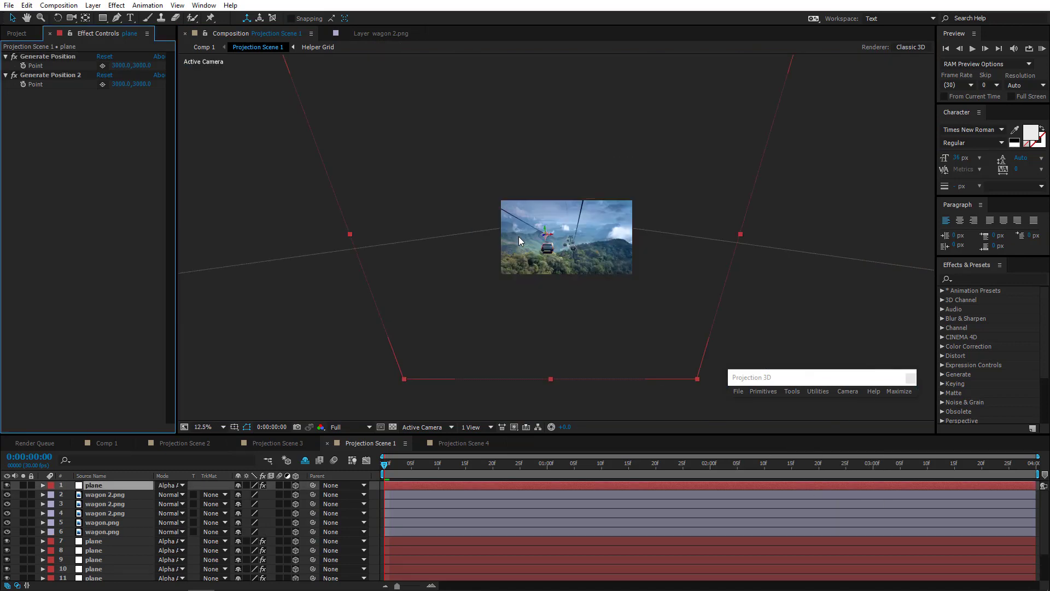
{"action": "scroll", "coordinate": [518, 236], "scroll_direction": "up", "scroll_amount": 4}
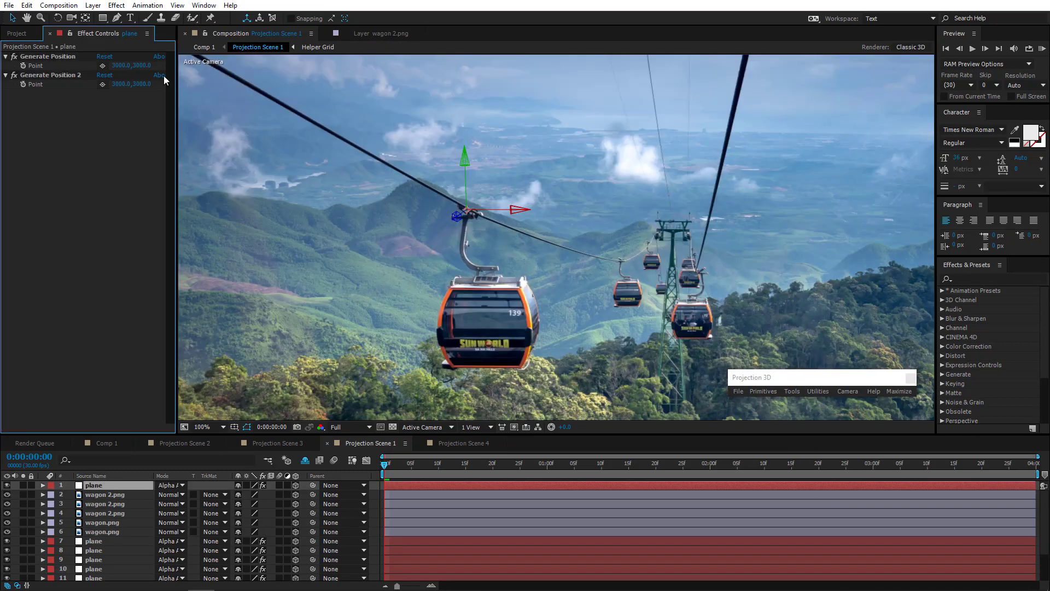
Start a mask on the new plane with the Pen tool, tracing cabin 139's right edge from its lower corner up to the roof.
{"action": "left_click", "coordinate": [116, 17]}
{"action": "scroll", "coordinate": [572, 346], "scroll_direction": "up", "scroll_amount": 1}
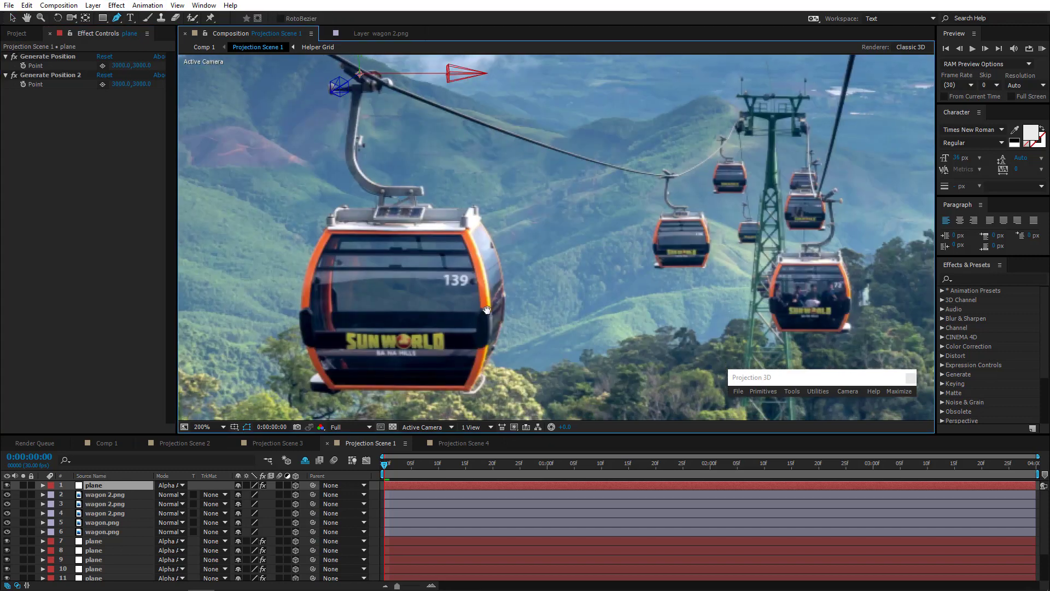
{"action": "left_click_drag", "start_coordinate": [487, 310], "coordinate": [518, 231]}
{"action": "left_click", "coordinate": [500, 312]}
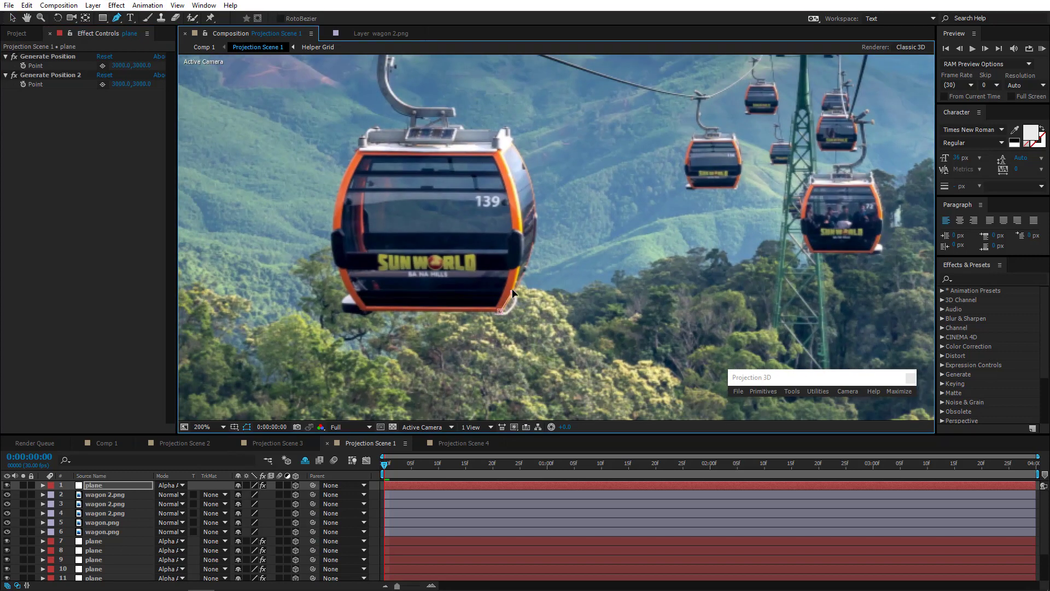
{"action": "left_click", "coordinate": [520, 260]}
{"action": "left_click", "coordinate": [519, 228]}
{"action": "left_click_drag", "start_coordinate": [521, 259], "coordinate": [520, 258]}
{"action": "left_click", "coordinate": [496, 137]}
{"action": "scroll", "coordinate": [361, 138], "scroll_direction": "up", "scroll_amount": 1}
{"action": "left_click", "coordinate": [559, 231]}
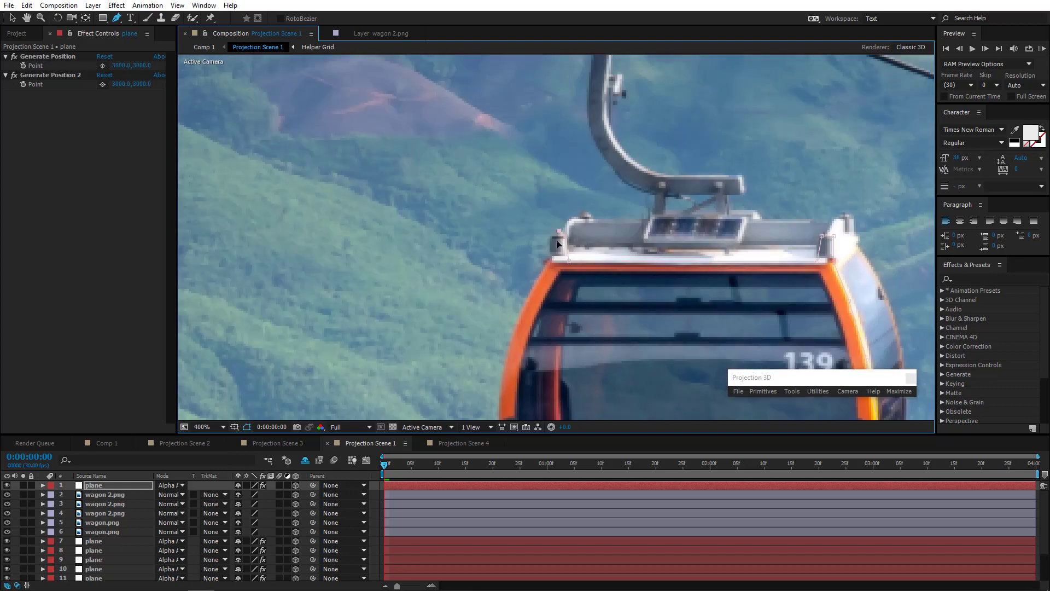
Continue the mask around the left end of cabin 139's roof and down its left edge to the black side bumper.
{"action": "left_click", "coordinate": [552, 238]}
{"action": "left_click", "coordinate": [550, 260]}
{"action": "left_click_drag", "start_coordinate": [469, 249], "coordinate": [404, 157]}
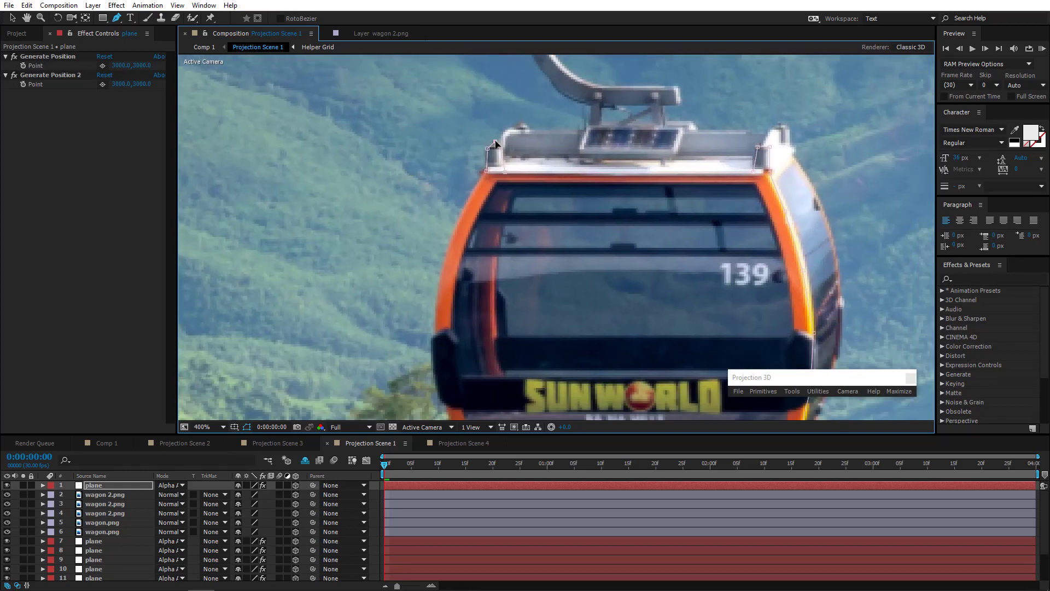
{"action": "left_click_drag", "start_coordinate": [488, 148], "coordinate": [492, 143]}
{"action": "left_click", "coordinate": [462, 218]}
{"action": "scroll", "coordinate": [462, 217], "scroll_direction": "down", "scroll_amount": 5}
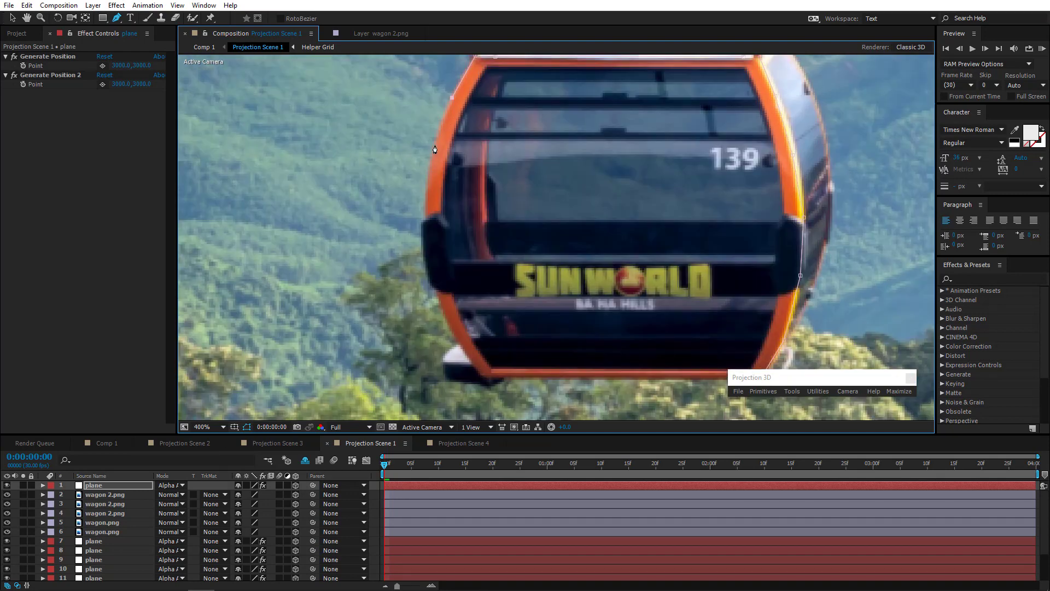
{"action": "left_click", "coordinate": [435, 144]}
{"action": "left_click", "coordinate": [426, 207]}
Trace the cabin's lower-left edge, footstep and underside, and close the mask at its starting point.
{"action": "left_click_drag", "start_coordinate": [437, 294], "coordinate": [367, 206]}
{"action": "left_click", "coordinate": [370, 191]}
{"action": "left_click", "coordinate": [388, 240]}
{"action": "left_click", "coordinate": [382, 238]}
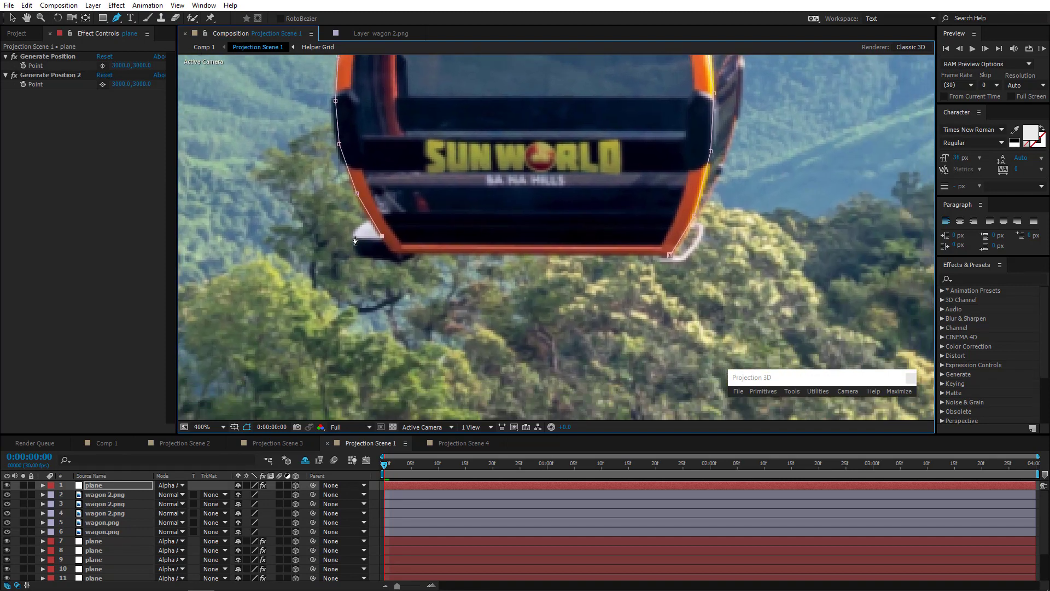
{"action": "left_click", "coordinate": [356, 237]}
{"action": "left_click", "coordinate": [355, 256]}
{"action": "left_click", "coordinate": [393, 259]}
{"action": "left_click", "coordinate": [416, 254]}
{"action": "left_click", "coordinate": [670, 256]}
{"action": "scroll", "coordinate": [639, 224], "scroll_direction": "down", "scroll_amount": 2}
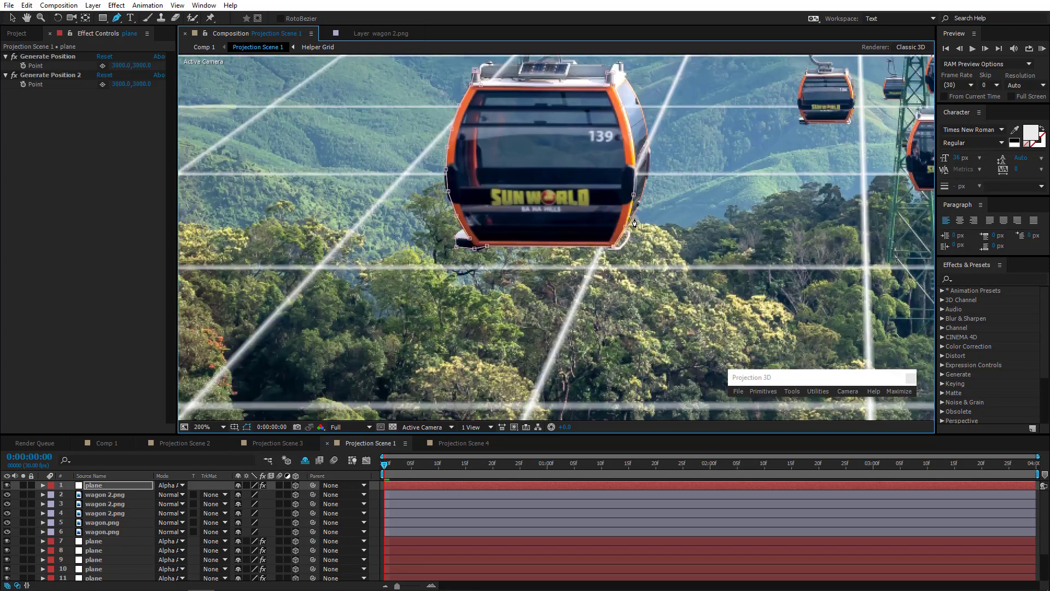
Duplicate the masked plane of cabin 139 and keep the copy selected.
{"action": "left_click_drag", "start_coordinate": [565, 169], "coordinate": [460, 234]}
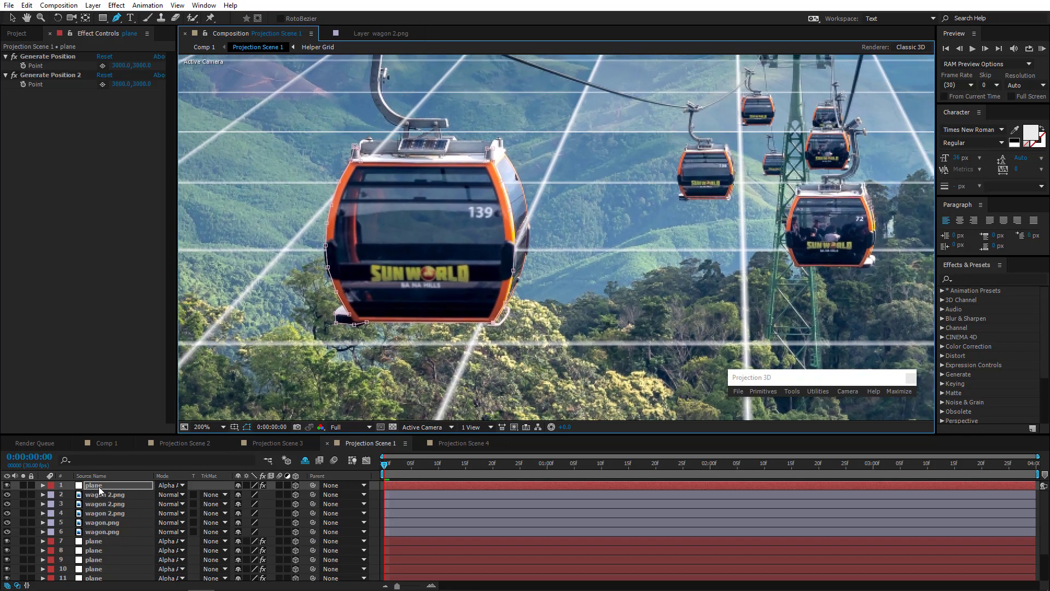
{"action": "left_click", "coordinate": [99, 486]}
{"action": "key", "text": "ctrl+d"}
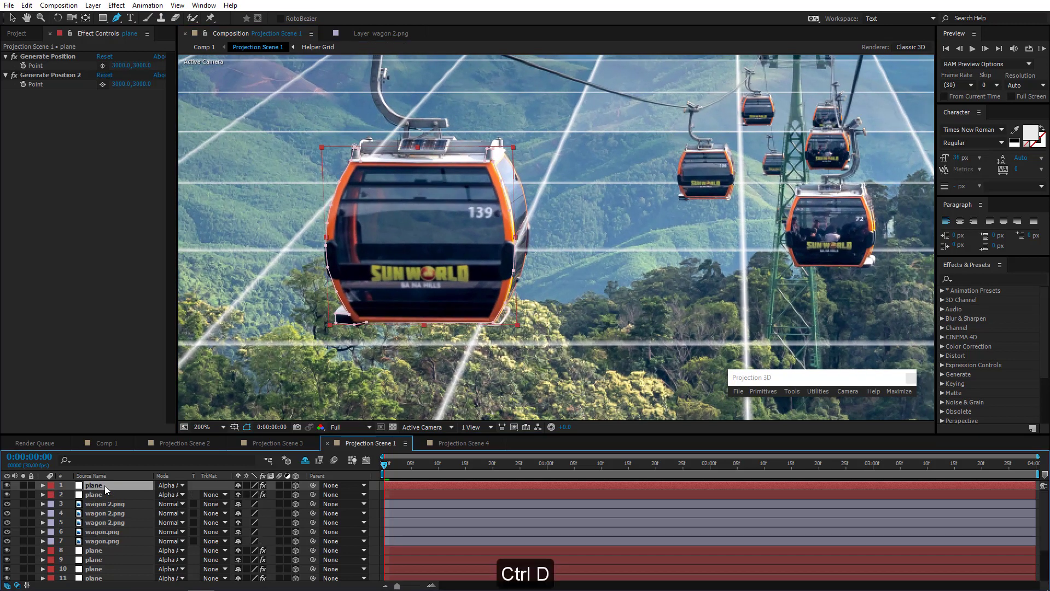
{"action": "left_click", "coordinate": [12, 17]}
{"action": "key", "text": "comma"}
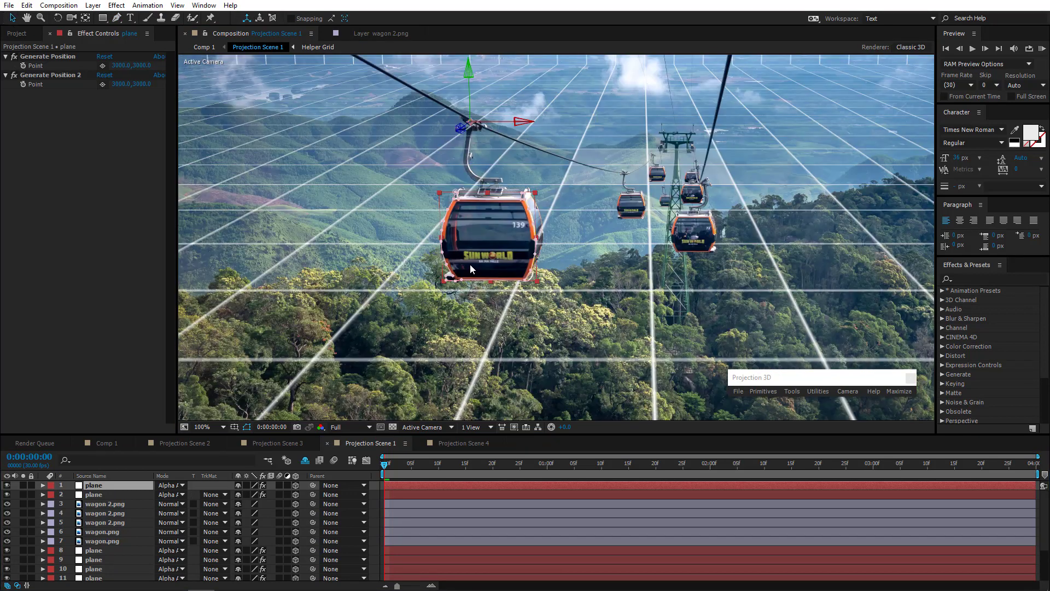
{"action": "key", "text": "period"}
{"action": "key", "text": "comma"}
{"action": "left_click", "coordinate": [117, 485]}
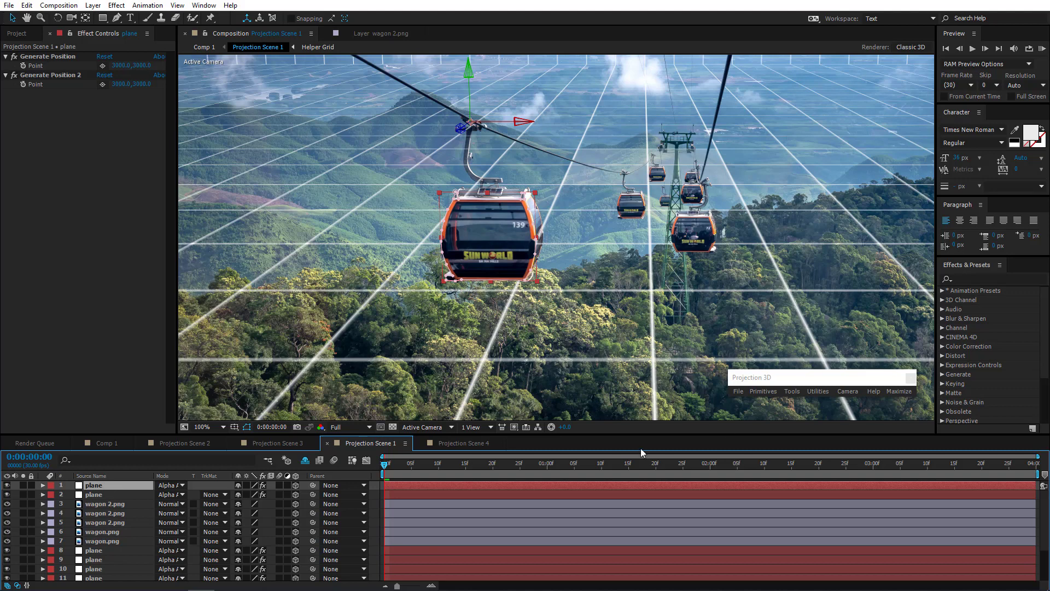
Center the duplicate plane's anchor point on the front face and push the plane back along the Z axis.
{"action": "left_click", "coordinate": [897, 391]}
{"action": "left_click", "coordinate": [823, 492]}
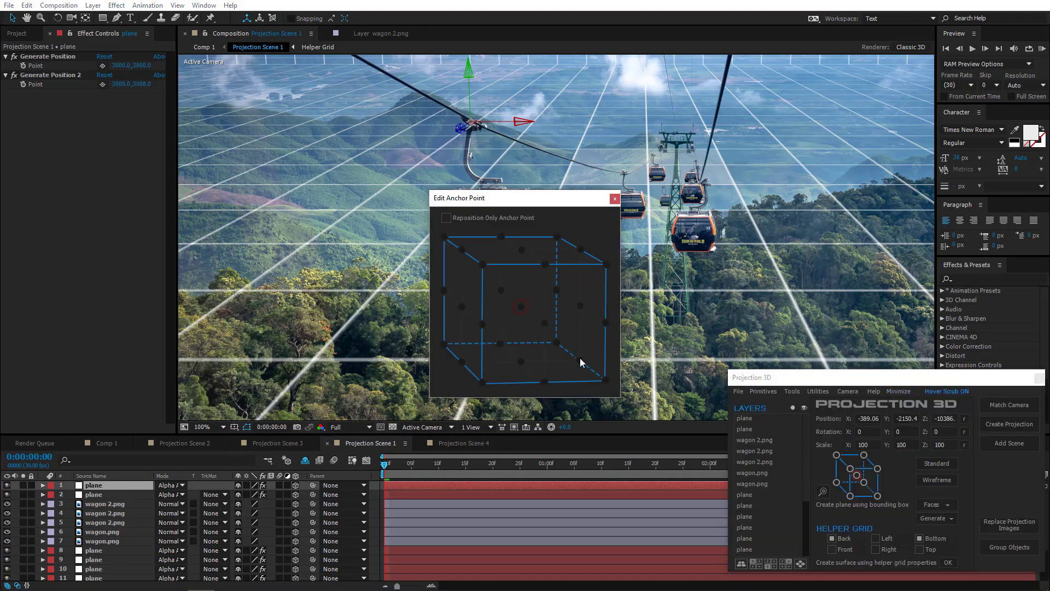
{"action": "left_click", "coordinate": [544, 324]}
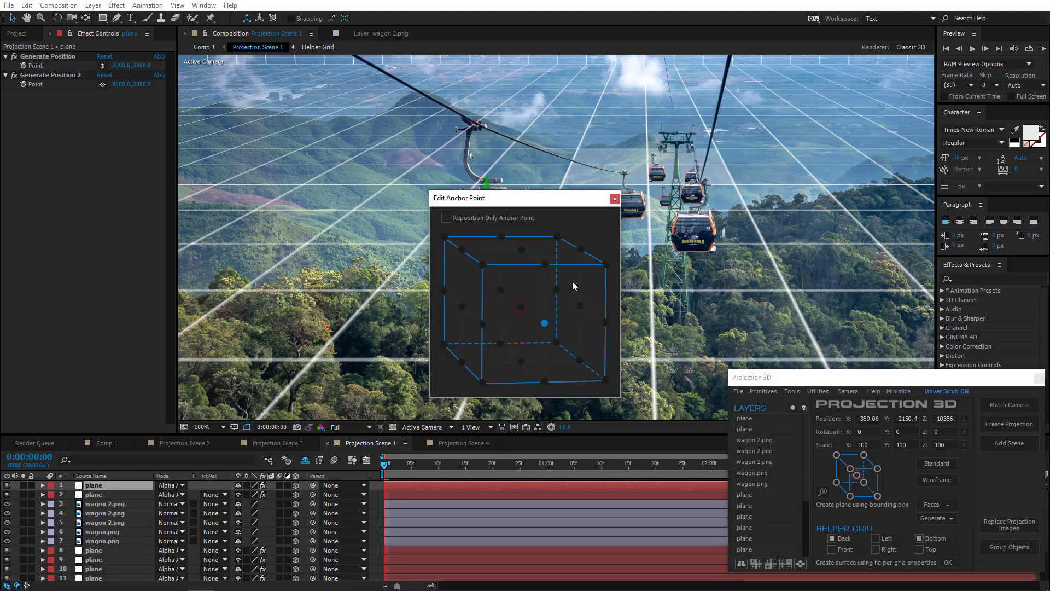
{"action": "left_click", "coordinate": [615, 199]}
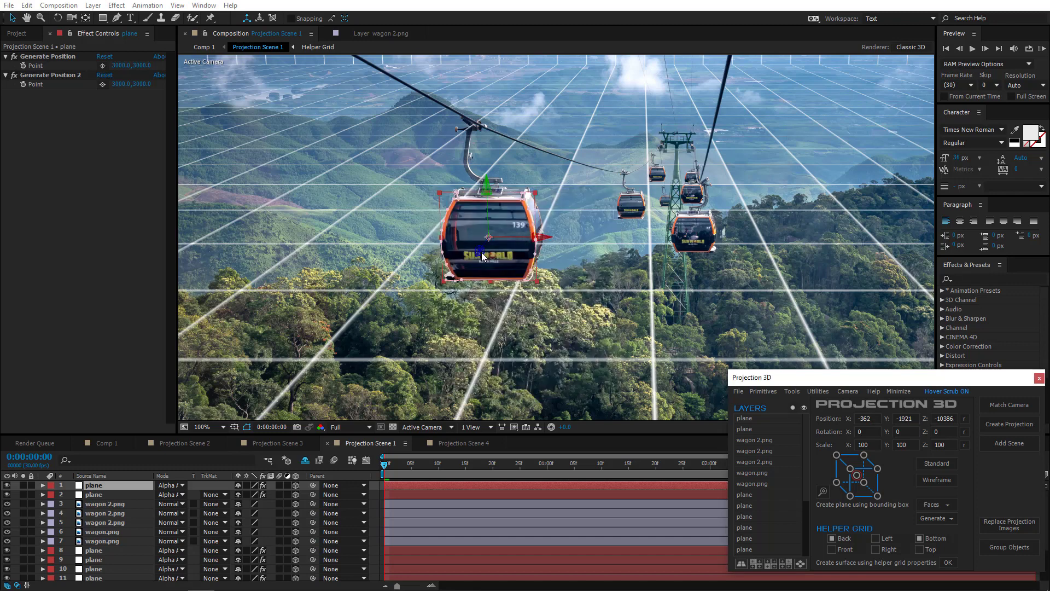
{"action": "left_click_drag", "start_coordinate": [479, 251], "coordinate": [566, 234]}
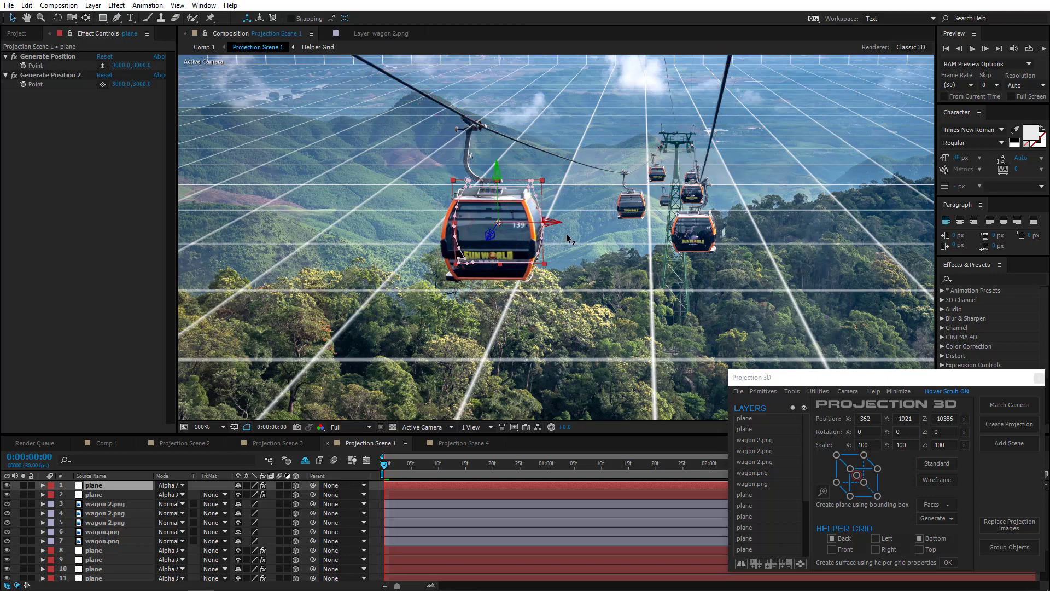
Hide the rear plane and adjust its mask points at the roof corners and lower-left corner to fit the cabin's back.
{"action": "key", "text": "period"}
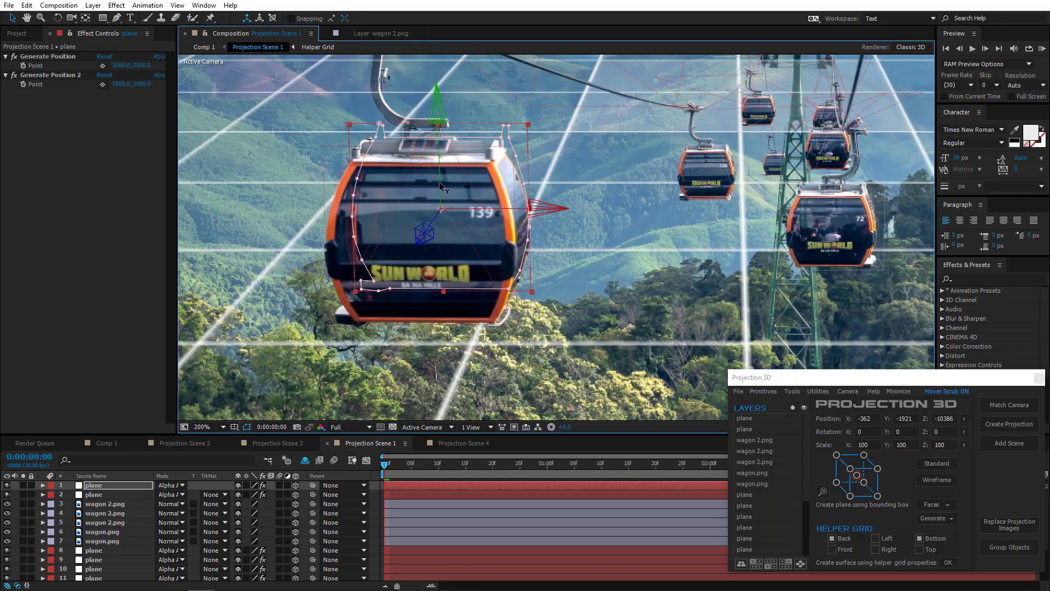
{"action": "key", "text": "period"}
{"action": "left_click_drag", "start_coordinate": [524, 153], "coordinate": [590, 316]}
{"action": "left_click_drag", "start_coordinate": [584, 224], "coordinate": [574, 221]}
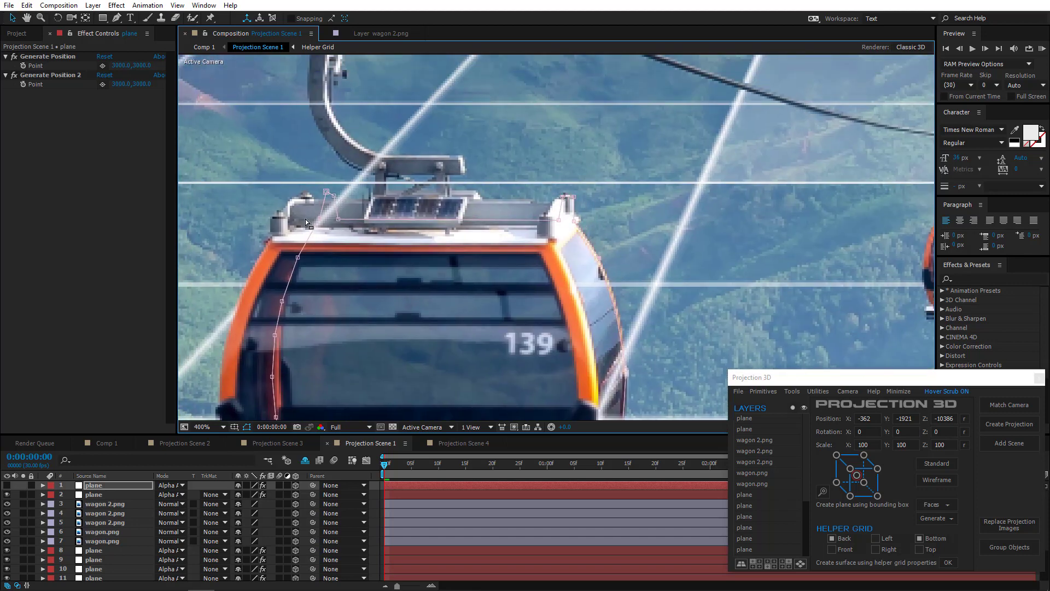
{"action": "left_click_drag", "start_coordinate": [314, 182], "coordinate": [338, 225]}
{"action": "scroll", "coordinate": [339, 229], "scroll_direction": "down", "scroll_amount": 2}
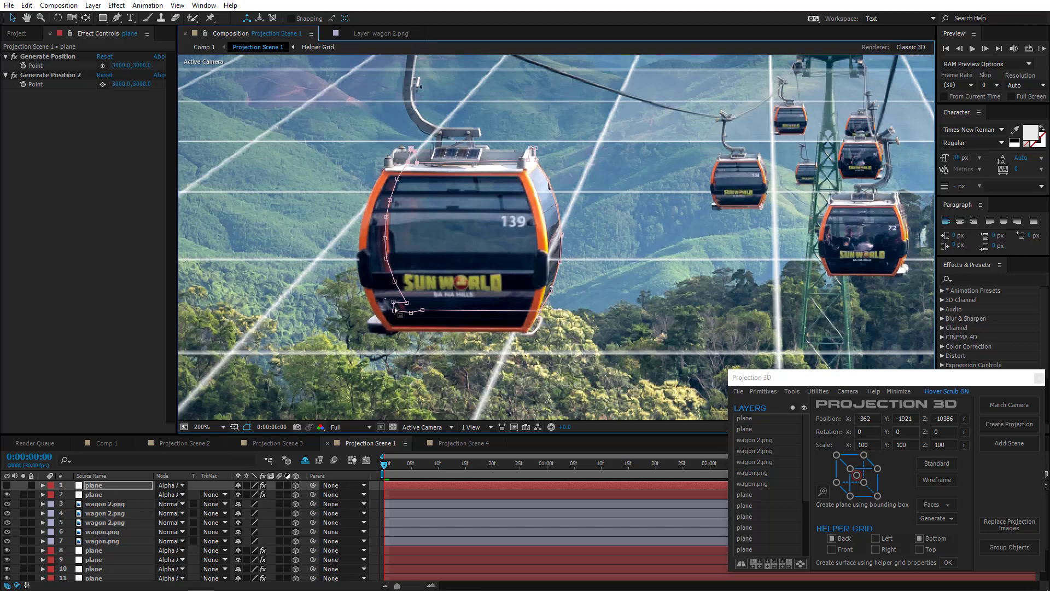
{"action": "left_click_drag", "start_coordinate": [386, 298], "coordinate": [423, 315]}
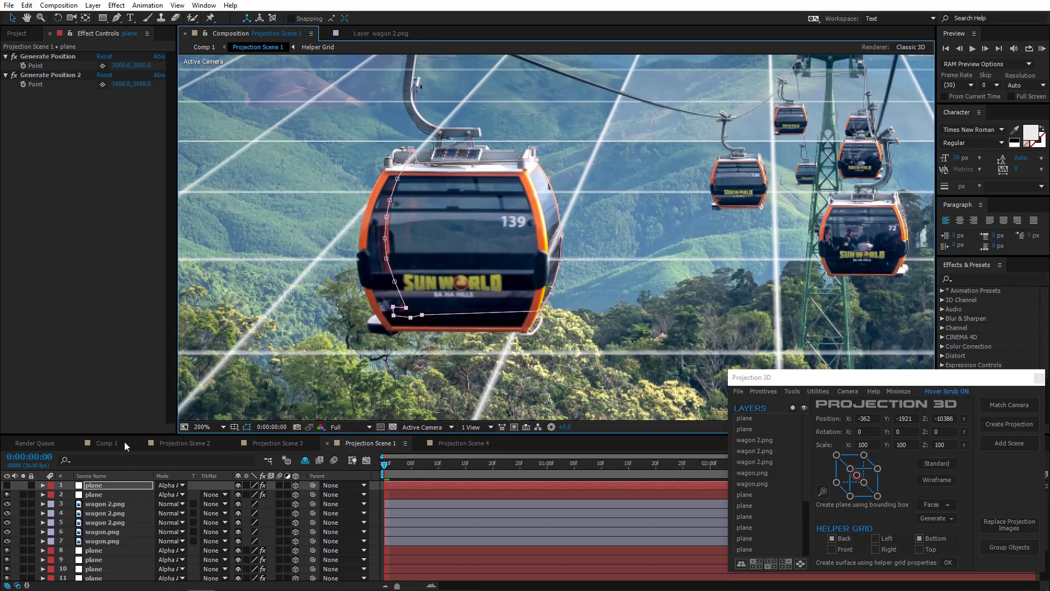
Build a surface between the front and rear planes of cabin 139 with Mask Modeler, keeping the masks.
{"action": "left_click", "coordinate": [91, 495]}
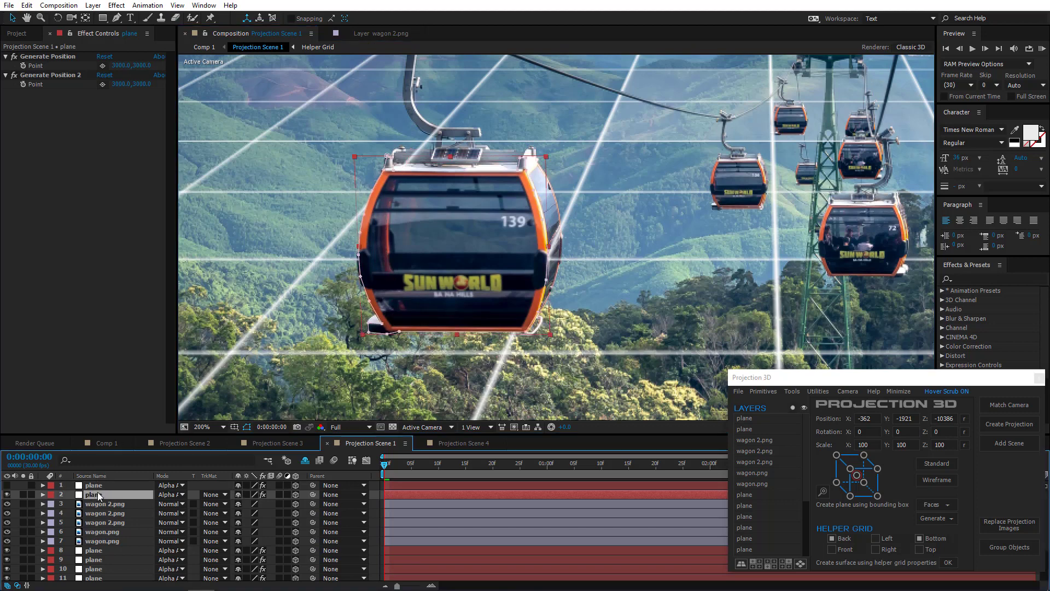
{"action": "left_click", "coordinate": [113, 485], "text": "shift"}
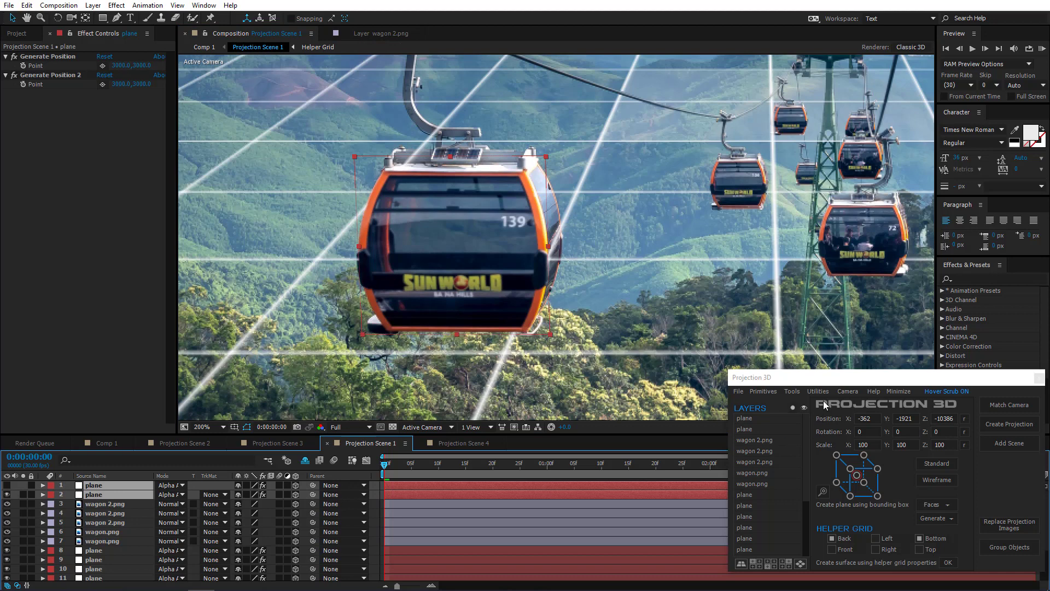
{"action": "left_click", "coordinate": [796, 393]}
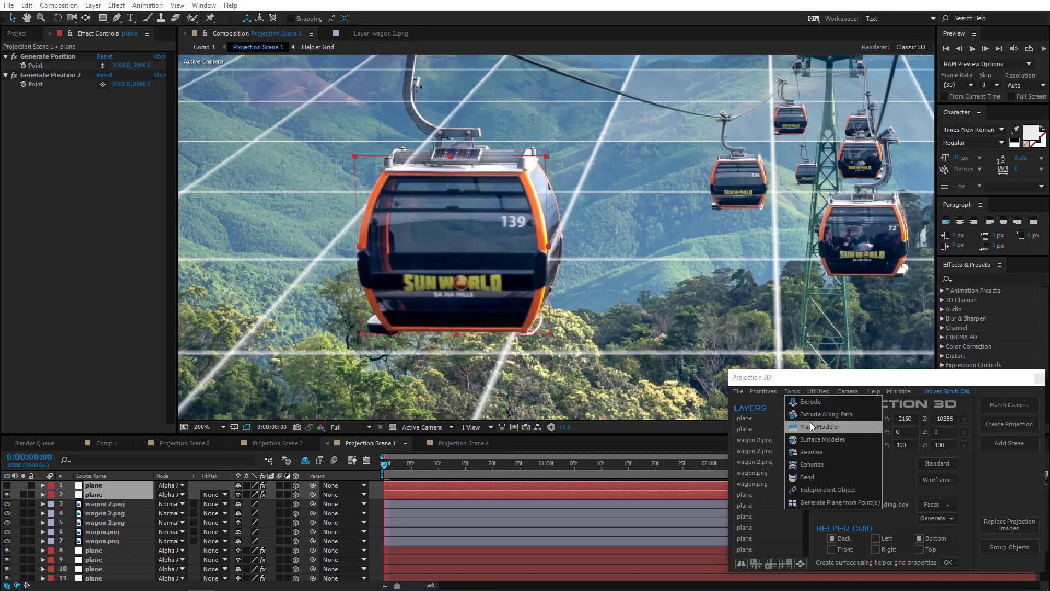
{"action": "left_click", "coordinate": [809, 421]}
{"action": "left_click_drag", "start_coordinate": [855, 377], "coordinate": [890, 220]}
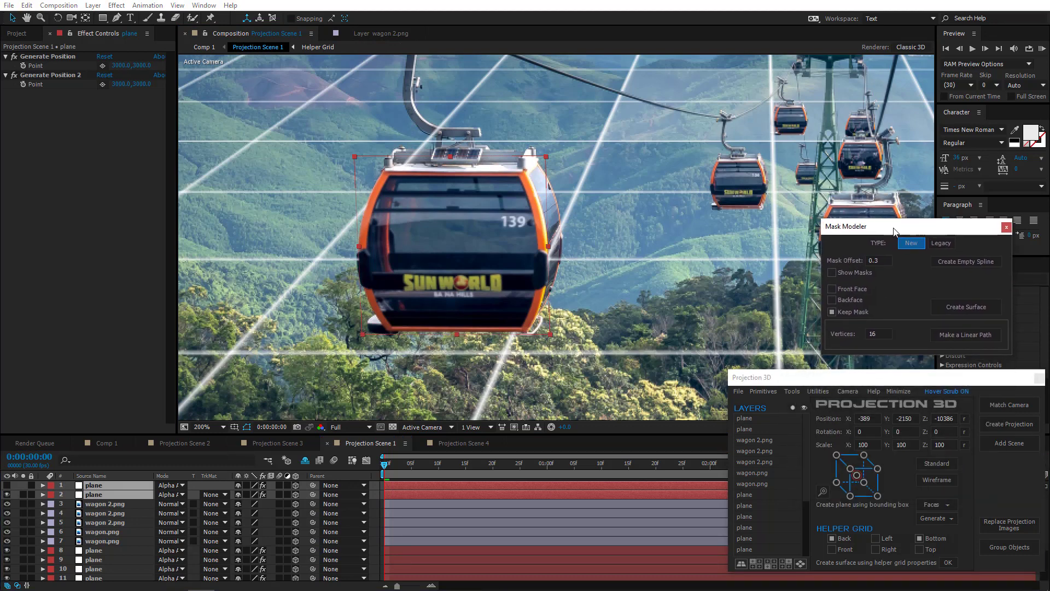
{"action": "left_click", "coordinate": [975, 307]}
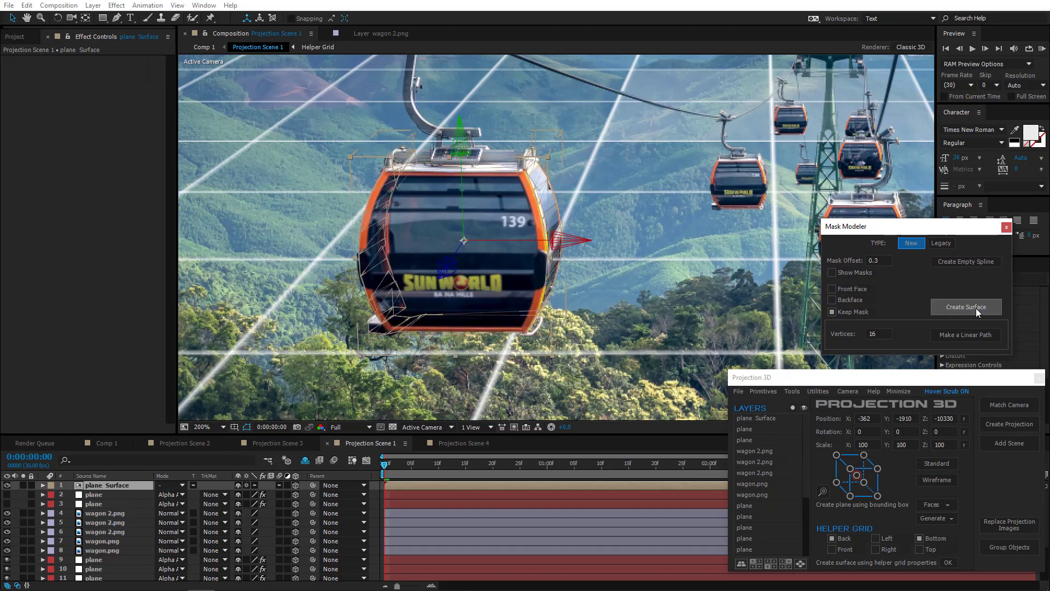
Turn the front plane's visibility back on, duplicate that plane, and close Mask Modeler.
{"action": "left_click", "coordinate": [104, 504]}
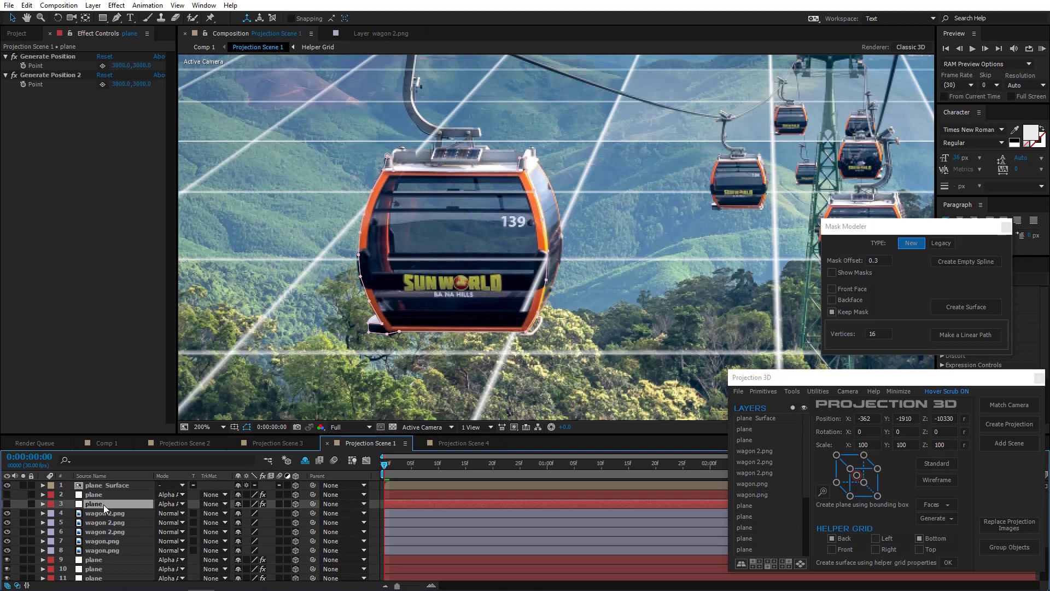
{"action": "left_click", "coordinate": [7, 504]}
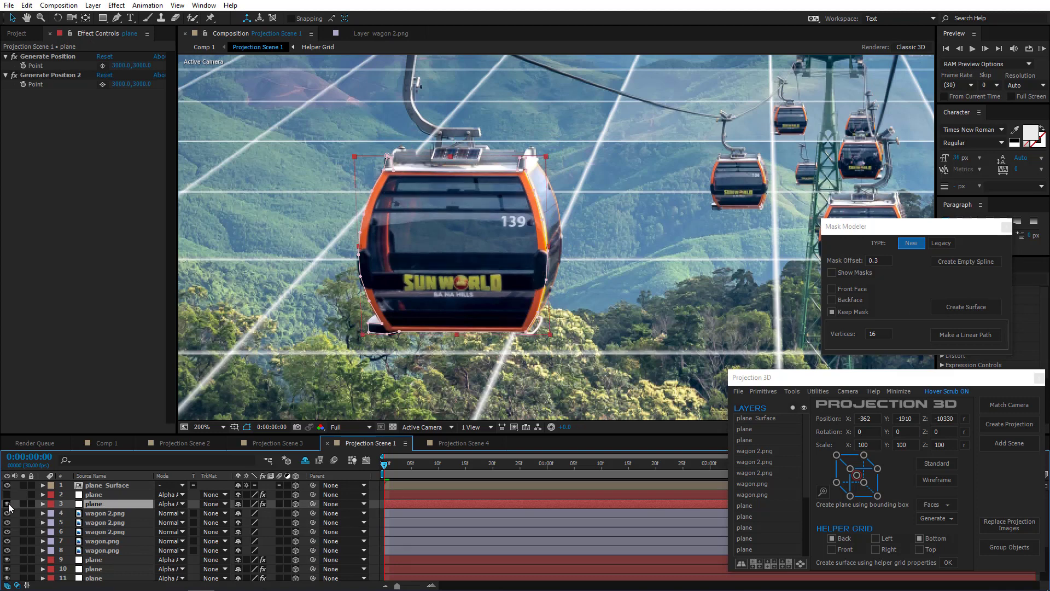
{"action": "key", "text": "ctrl+d"}
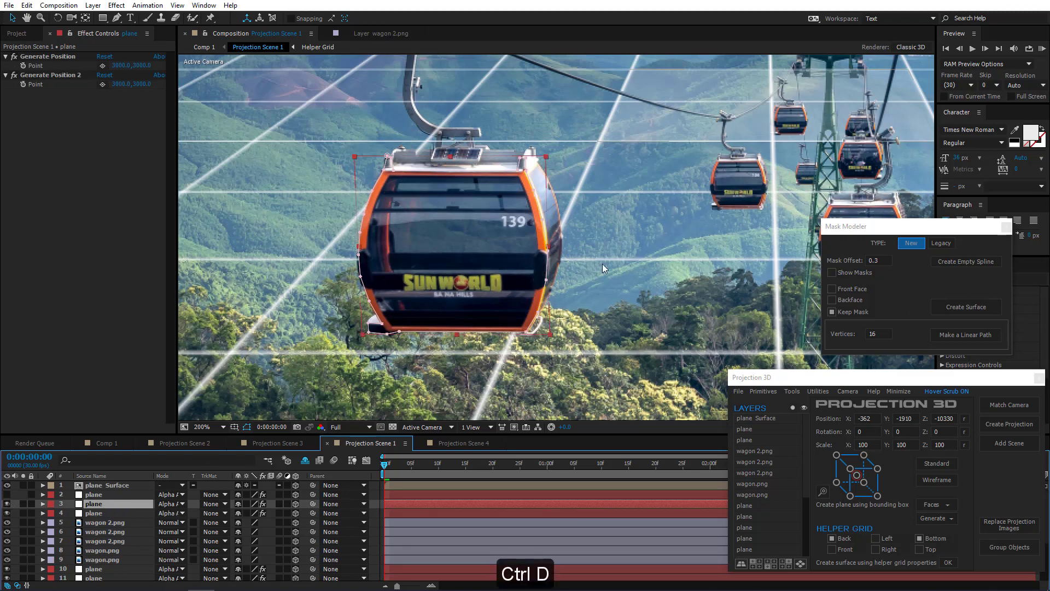
{"action": "left_click", "coordinate": [1006, 227]}
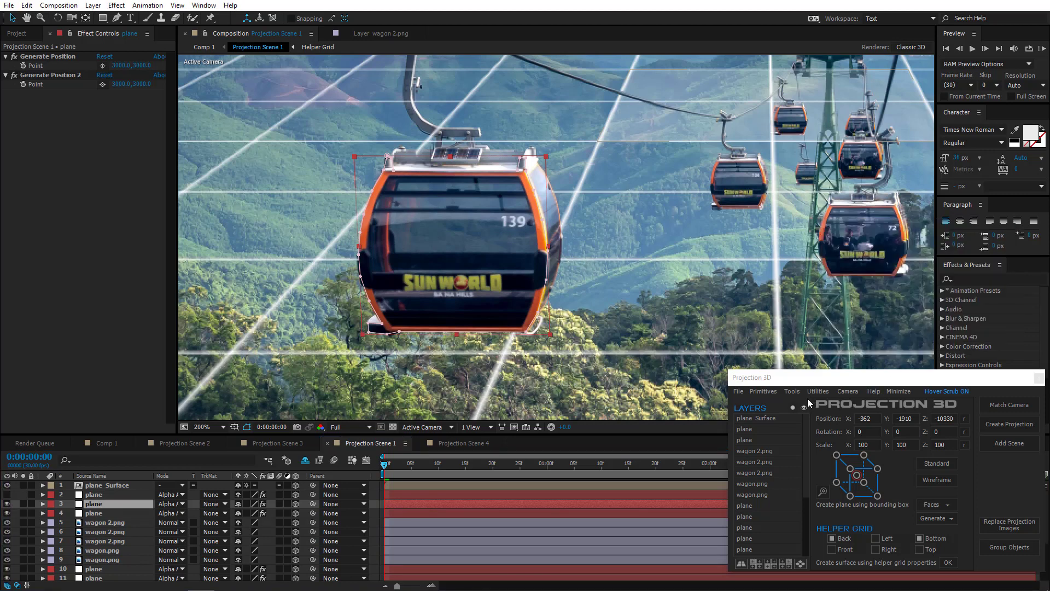
Center the new copy's anchor point on the front face and move it back along Z to the cabin's mid-depth.
{"action": "left_click", "coordinate": [823, 491]}
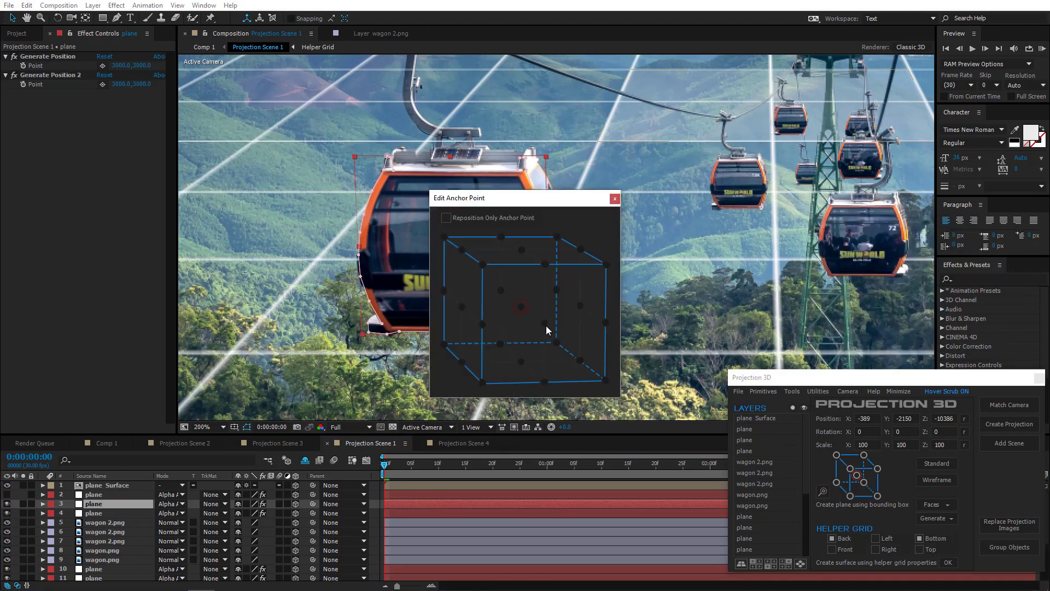
{"action": "left_click", "coordinate": [545, 324]}
{"action": "left_click", "coordinate": [615, 198]}
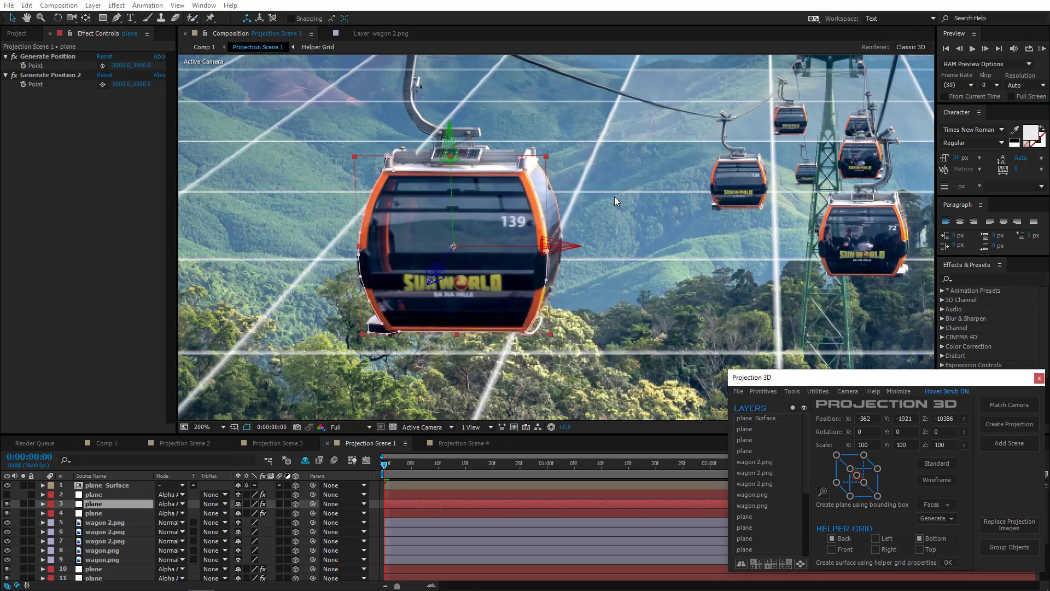
{"action": "left_click_drag", "start_coordinate": [444, 261], "coordinate": [509, 245]}
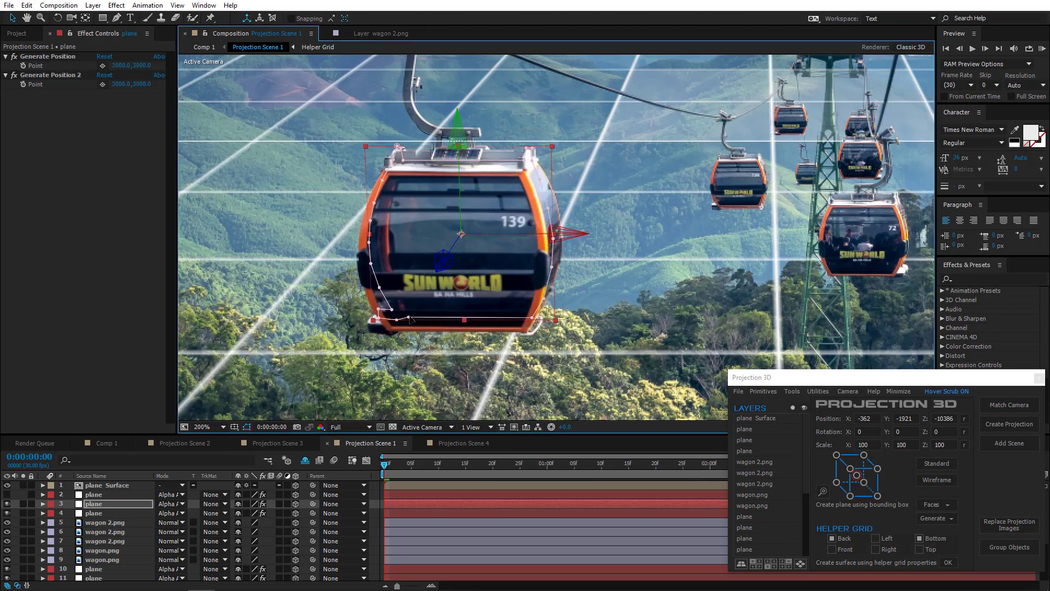
Start a second mask on the mid-depth plane, tracing the roof's upper edge from its right end to the hanger mount.
{"action": "left_click", "coordinate": [116, 17]}
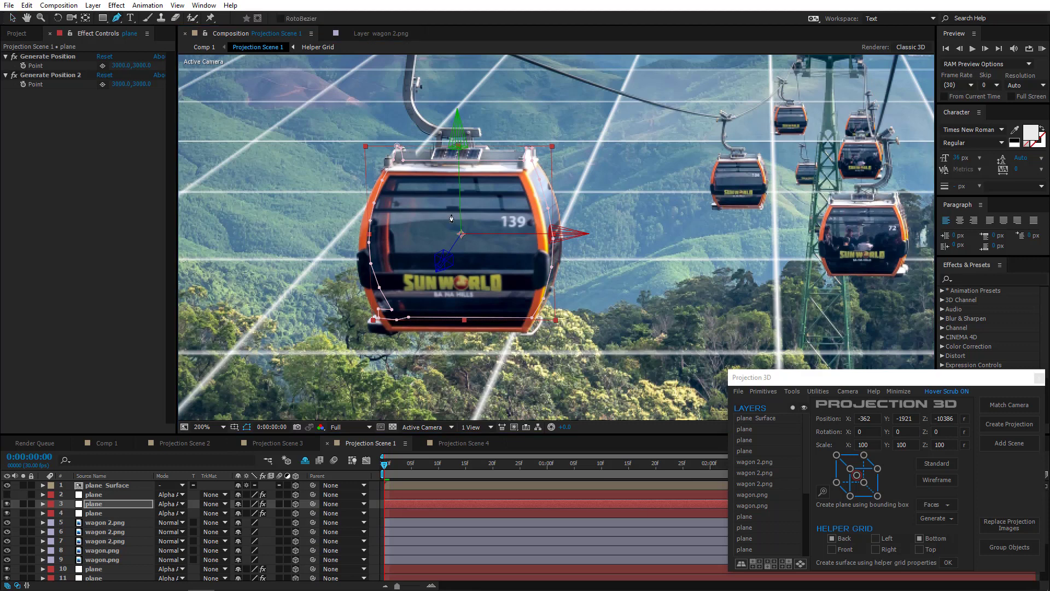
{"action": "scroll", "coordinate": [488, 230], "scroll_direction": "up", "scroll_amount": 3}
{"action": "scroll", "coordinate": [488, 230], "scroll_direction": "up", "scroll_amount": 1}
{"action": "left_click_drag", "start_coordinate": [466, 221], "coordinate": [480, 259]}
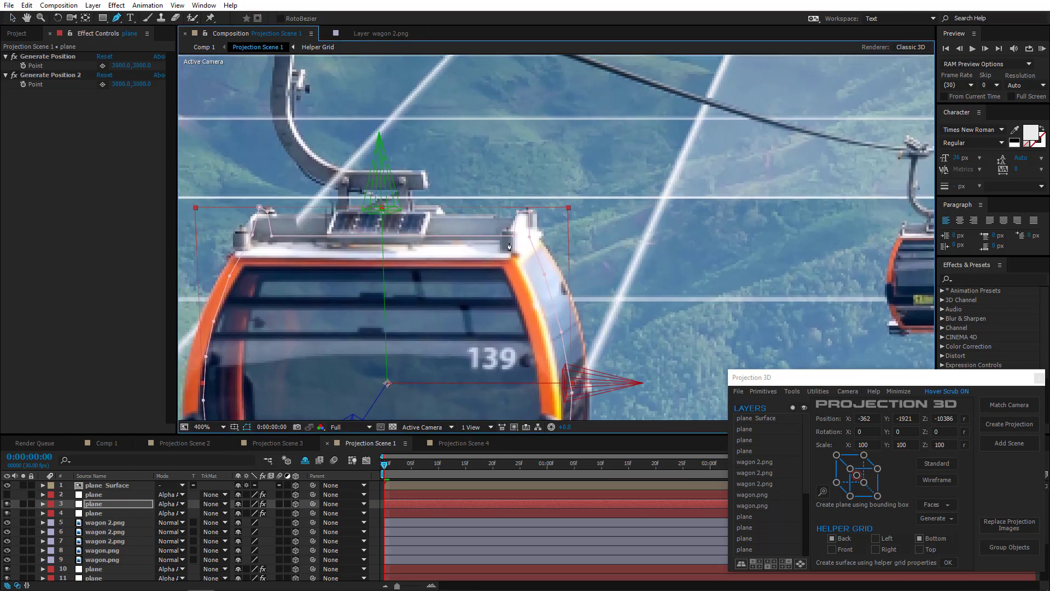
{"action": "left_click", "coordinate": [520, 242]}
{"action": "left_click", "coordinate": [519, 218]}
{"action": "left_click", "coordinate": [443, 213]}
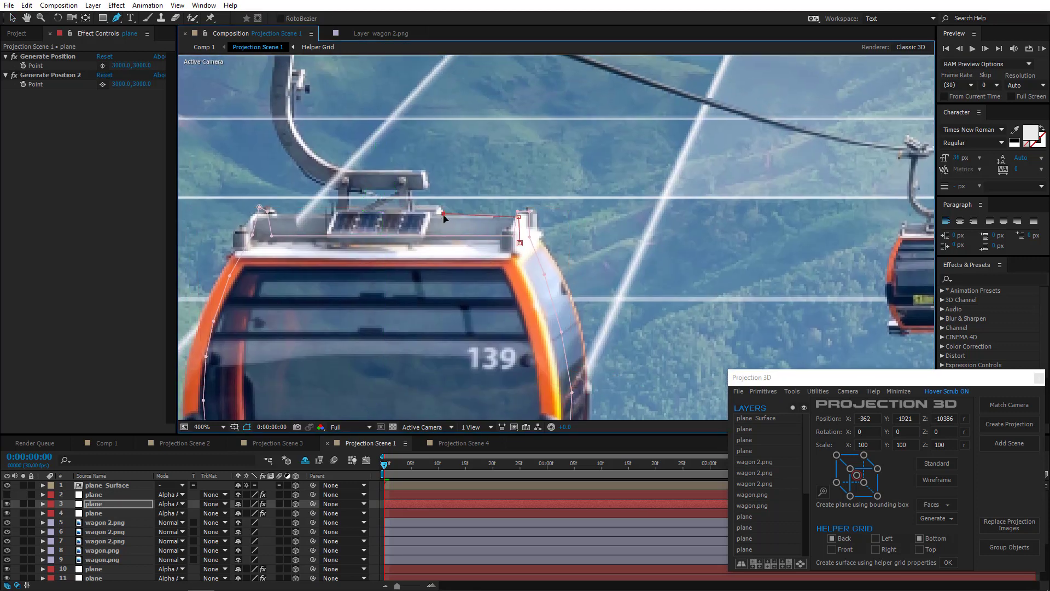
{"action": "left_click", "coordinate": [439, 206]}
{"action": "left_click", "coordinate": [414, 206]}
Continue the mid-depth plane's mask around the hanger mount and along the inner edge of the hanger's curved lower arm.
{"action": "left_click", "coordinate": [410, 192]}
{"action": "left_click", "coordinate": [425, 172]}
{"action": "left_click", "coordinate": [367, 170]}
{"action": "left_click", "coordinate": [345, 170]}
{"action": "left_click", "coordinate": [316, 164]}
{"action": "left_click", "coordinate": [303, 141]}
{"action": "left_click", "coordinate": [290, 118]}
{"action": "left_click_drag", "start_coordinate": [313, 127], "coordinate": [332, 268]}
{"action": "left_click", "coordinate": [313, 238]}
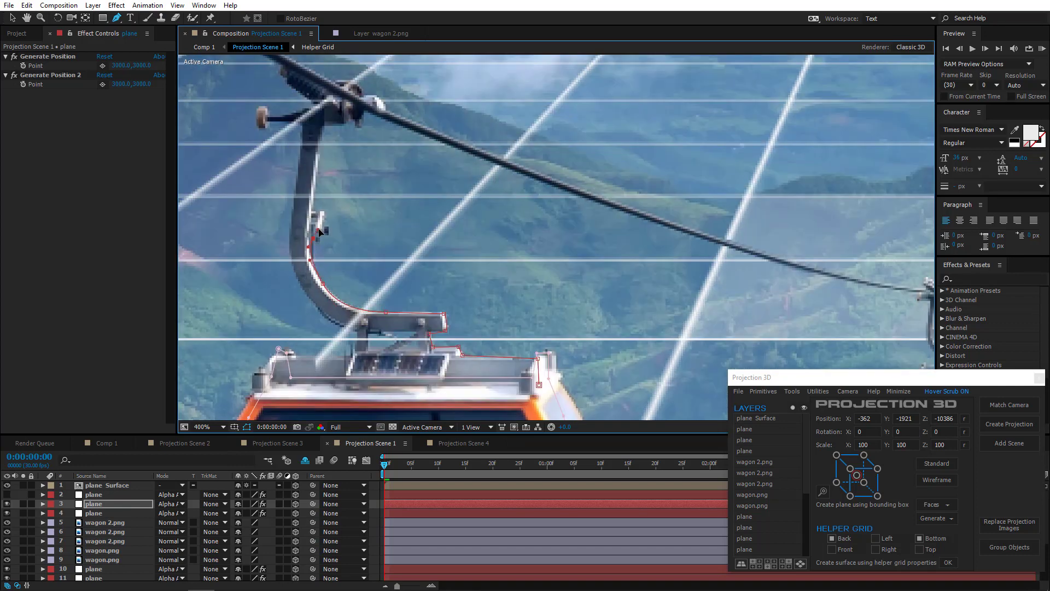
Extend the mask around the small bracket and up the hanger's straight arm to the cable grip.
{"action": "left_click", "coordinate": [326, 219]}
{"action": "left_click", "coordinate": [314, 209]}
{"action": "left_click", "coordinate": [323, 126]}
{"action": "left_click_drag", "start_coordinate": [327, 150], "coordinate": [317, 212]}
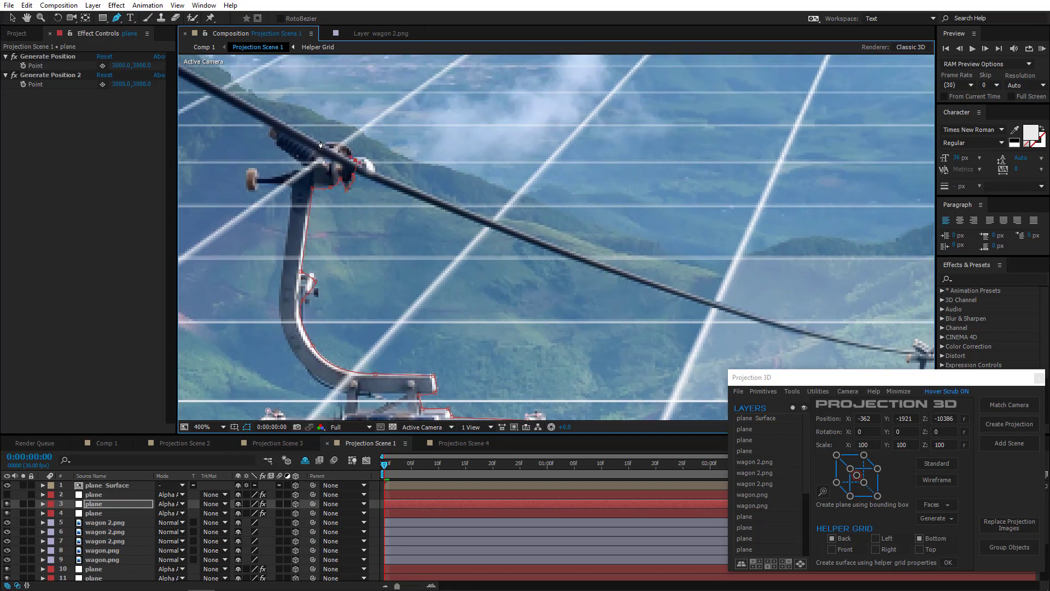
Trace the mask around the cable grip and roller, down the hanger's outer edge, and close it along the cabin roof.
{"action": "left_click", "coordinate": [281, 125]}
{"action": "left_click", "coordinate": [272, 134]}
{"action": "left_click", "coordinate": [308, 169]}
{"action": "left_click", "coordinate": [259, 179]}
{"action": "left_click", "coordinate": [293, 191]}
{"action": "scroll", "coordinate": [279, 333], "scroll_direction": "down", "scroll_amount": 3}
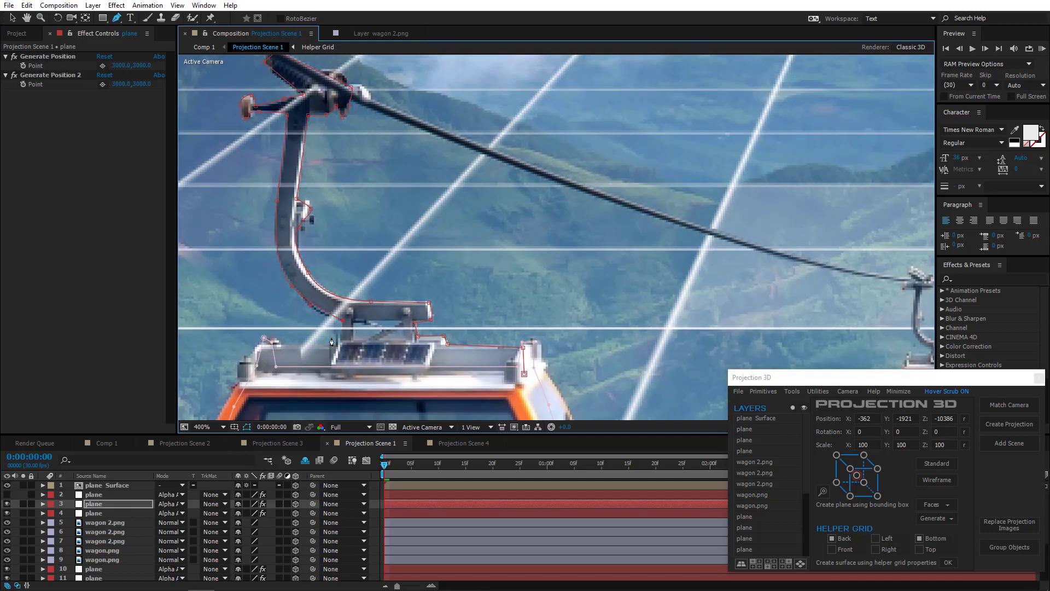
{"action": "scroll", "coordinate": [257, 350], "scroll_direction": "down", "scroll_amount": 2}
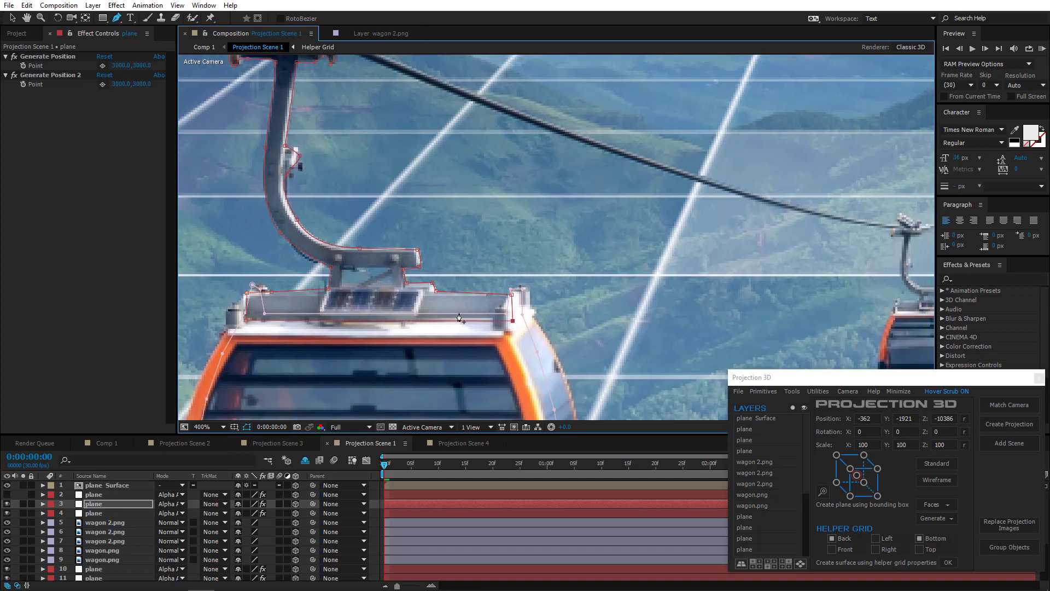
{"action": "scroll", "coordinate": [465, 331], "scroll_direction": "down", "scroll_amount": 2}
{"action": "scroll", "coordinate": [465, 331], "scroll_direction": "down", "scroll_amount": 3}
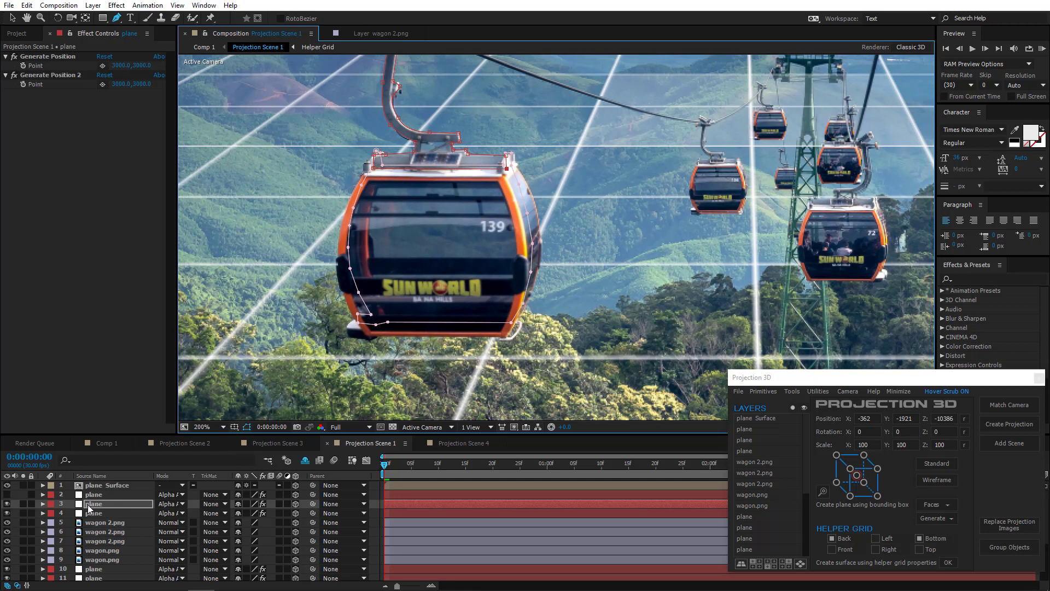
Delete Mask 1 from the mid-depth plane, keeping the hanger mask, and delete the hidden plane above it.
{"action": "left_click", "coordinate": [93, 509]}
{"action": "key", "text": "m"}
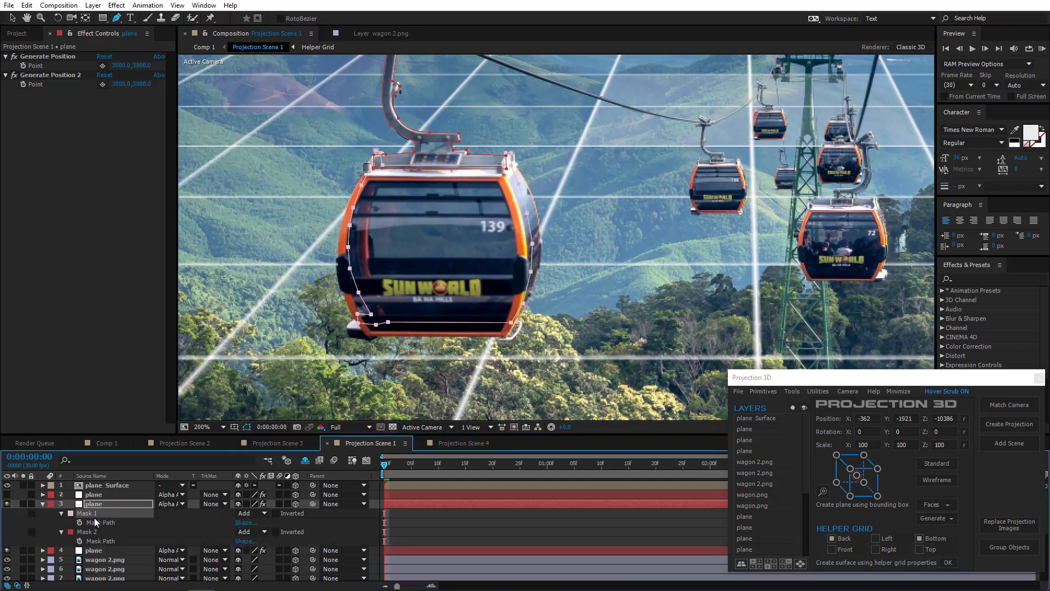
{"action": "key", "text": "Delete"}
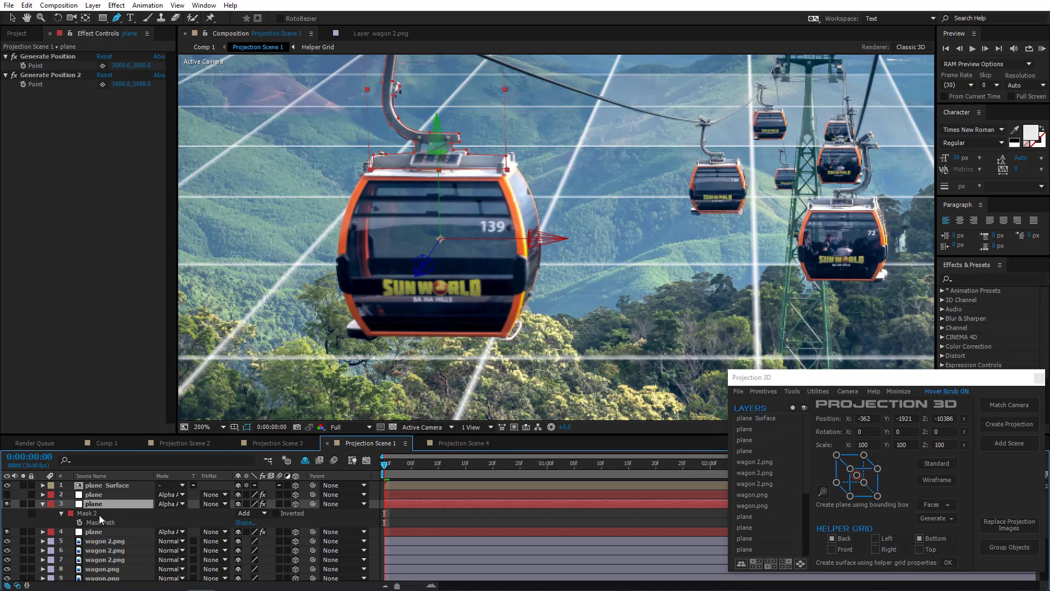
{"action": "left_click", "coordinate": [41, 503]}
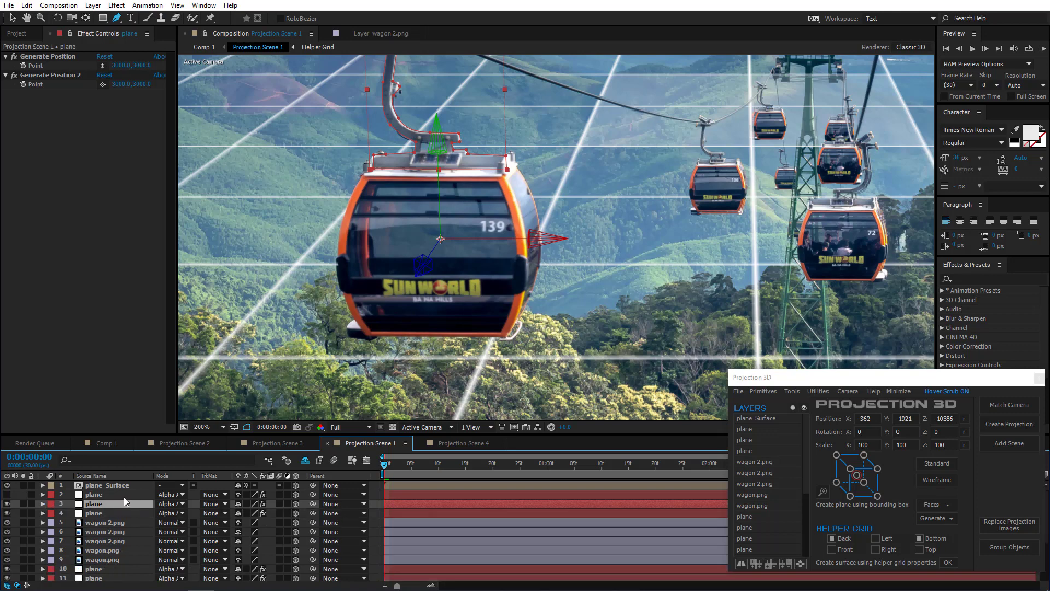
{"action": "left_click", "coordinate": [94, 496]}
{"action": "key", "text": "Delete"}
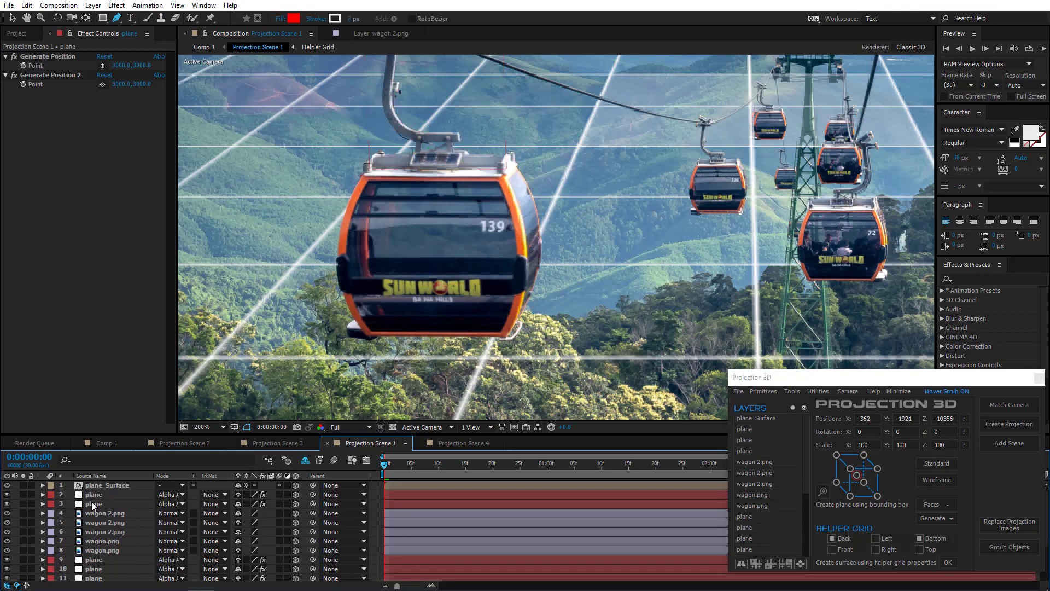
Group the plane Surface and the two remaining cabin planes with Group Objects, then solo the group briefly to check its silhouette.
{"action": "left_click", "coordinate": [104, 503]}
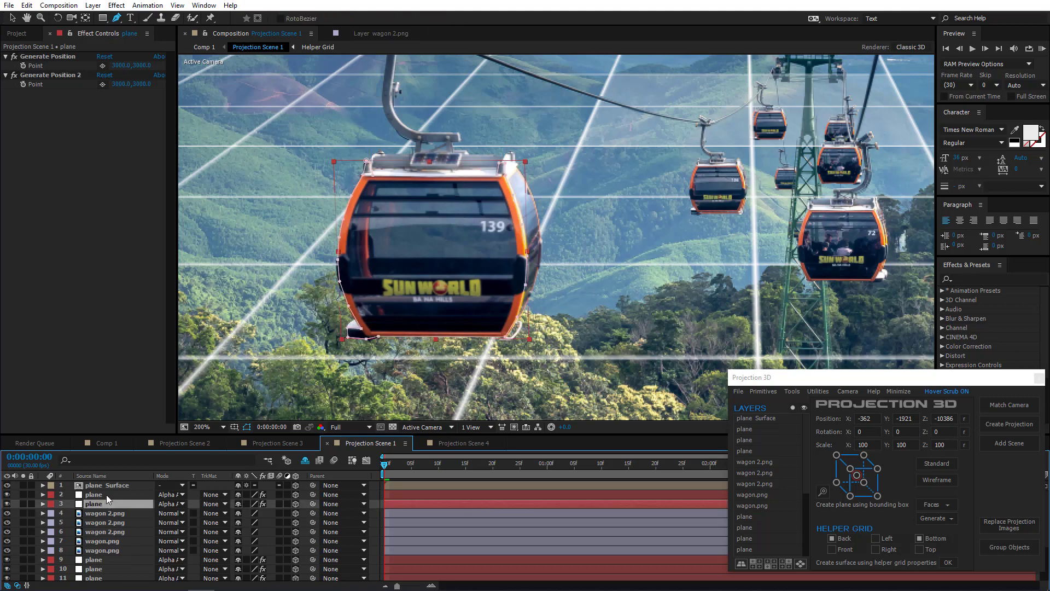
{"action": "left_click", "coordinate": [114, 485], "text": "shift"}
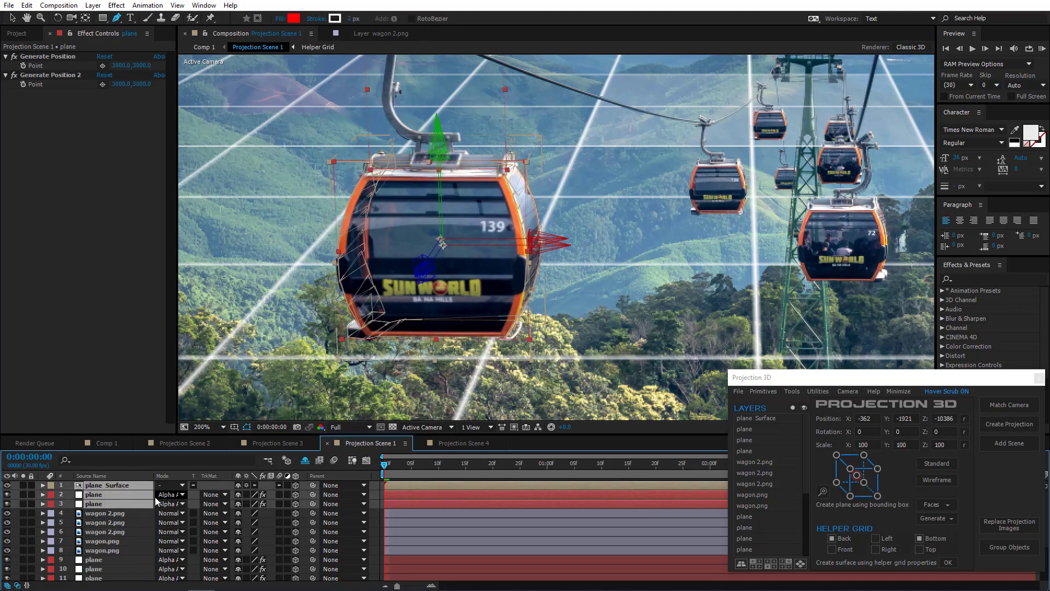
{"action": "left_click", "coordinate": [1032, 554]}
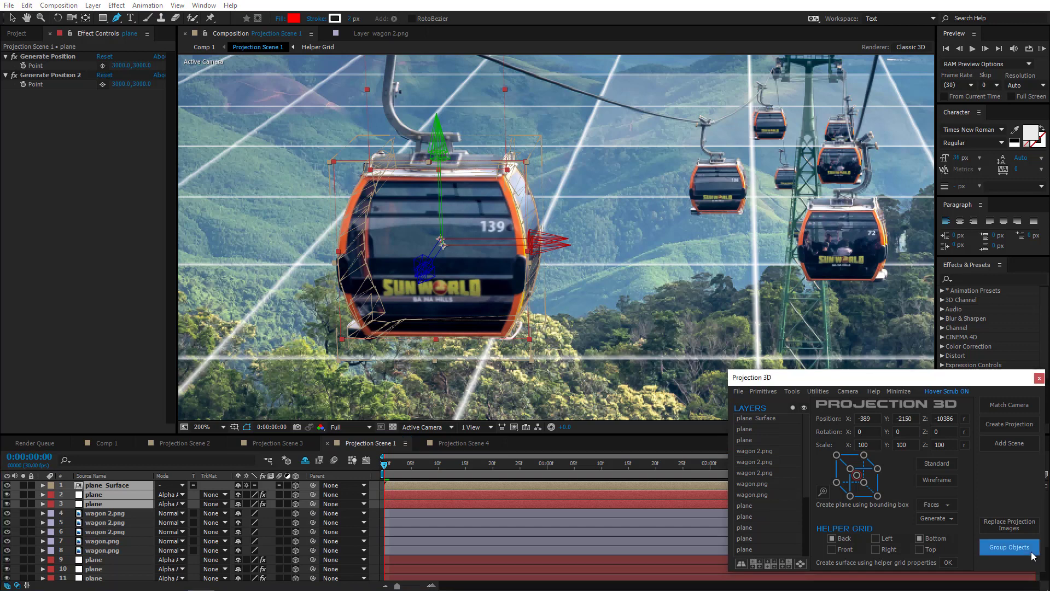
{"action": "scroll", "coordinate": [402, 298], "scroll_direction": "down", "scroll_amount": 2}
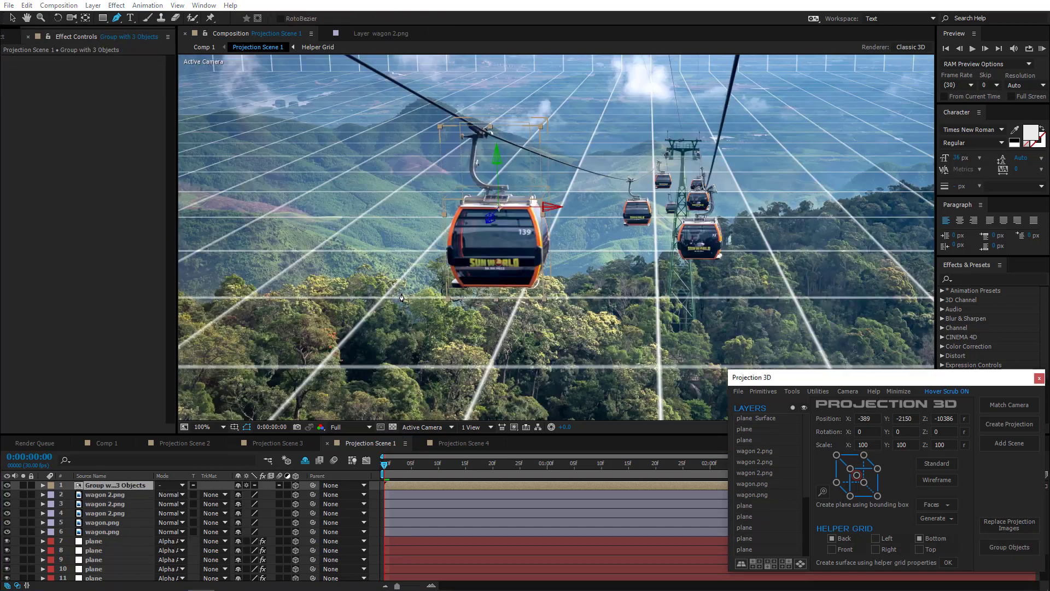
{"action": "left_click", "coordinate": [25, 484]}
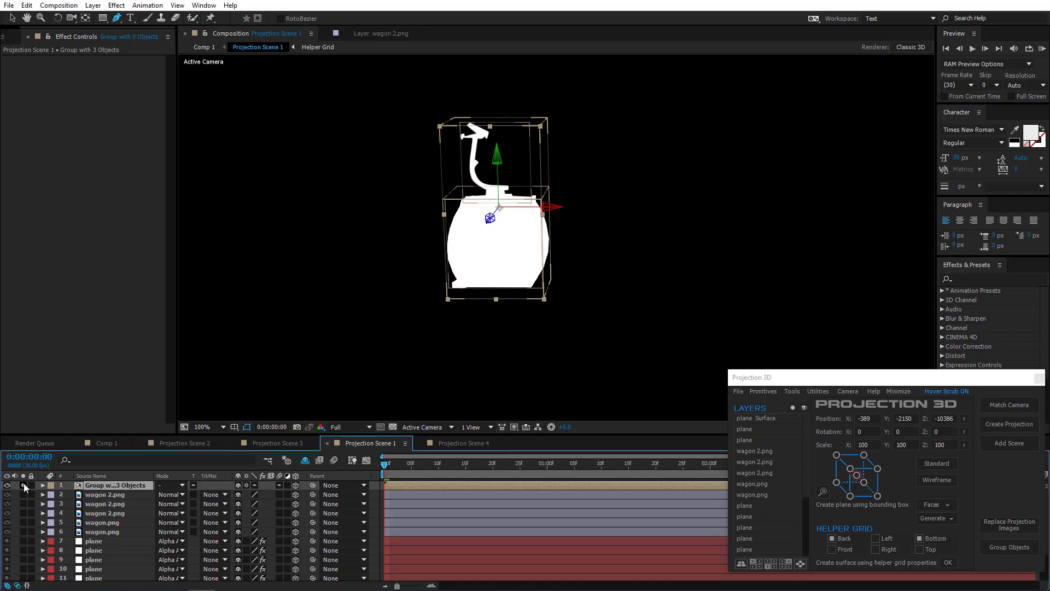
{"action": "left_click", "coordinate": [24, 485]}
Add a new projection scene in Comp 1 and rename its layer Wagon.
{"action": "left_click", "coordinate": [108, 442]}
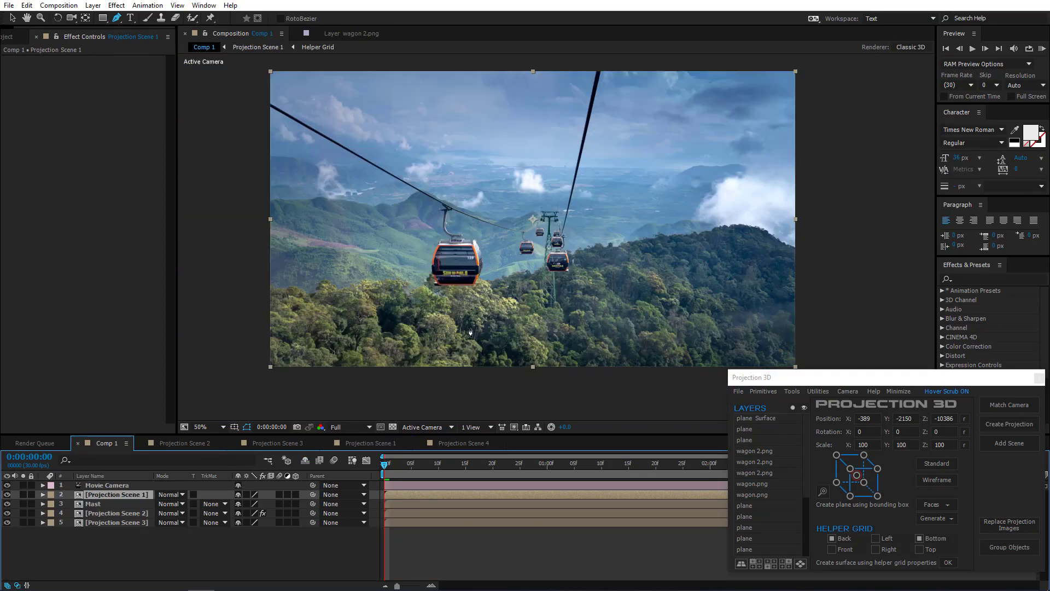
{"action": "left_click", "coordinate": [995, 443]}
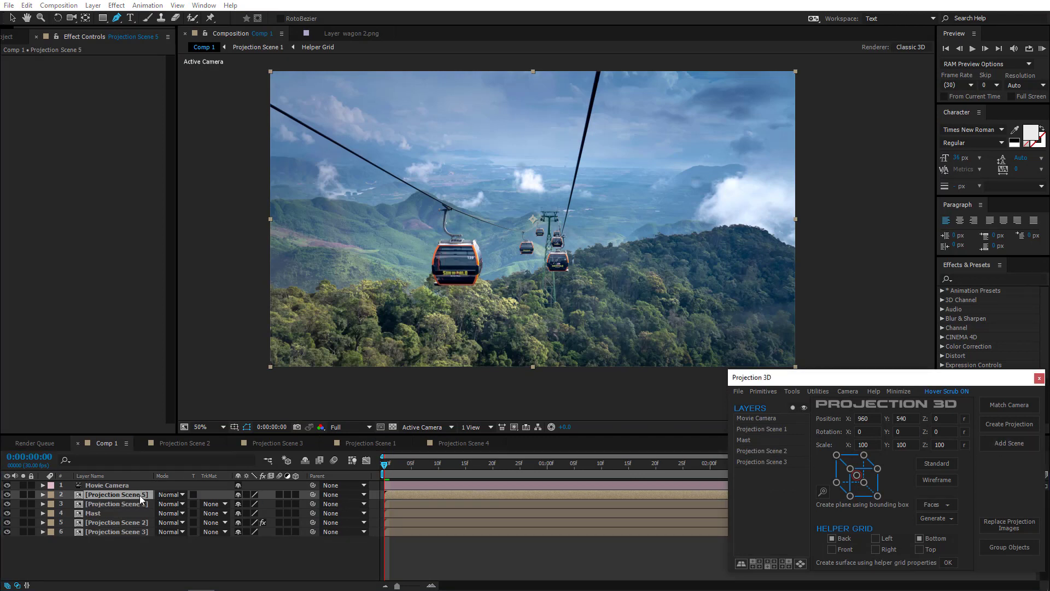
{"action": "left_click", "coordinate": [139, 495]}
{"action": "key", "text": "Return"}
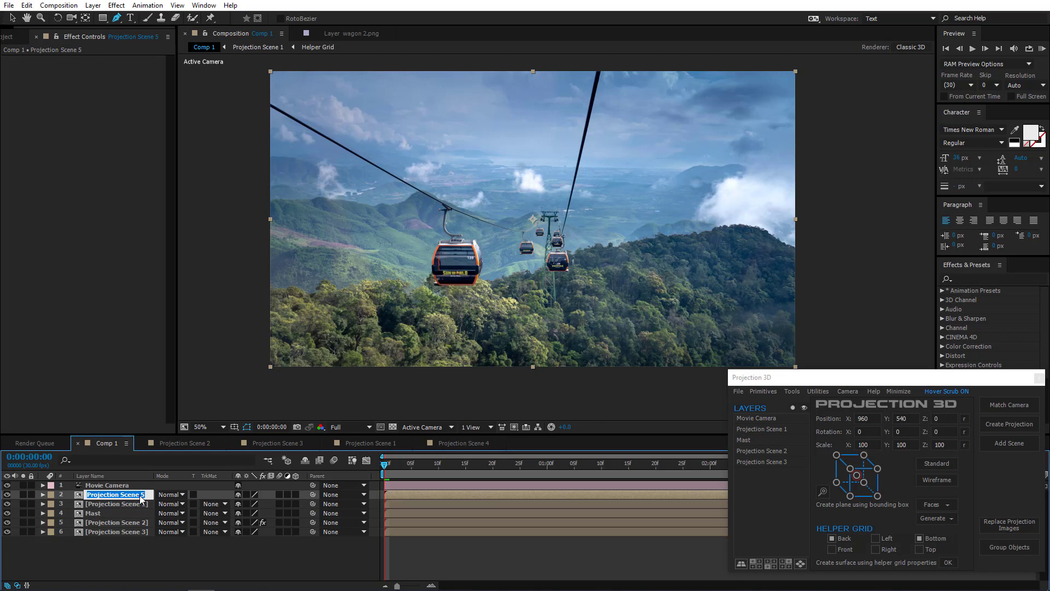
{"action": "type", "text": "Wagon"}
{"action": "left_click", "coordinate": [133, 503]}
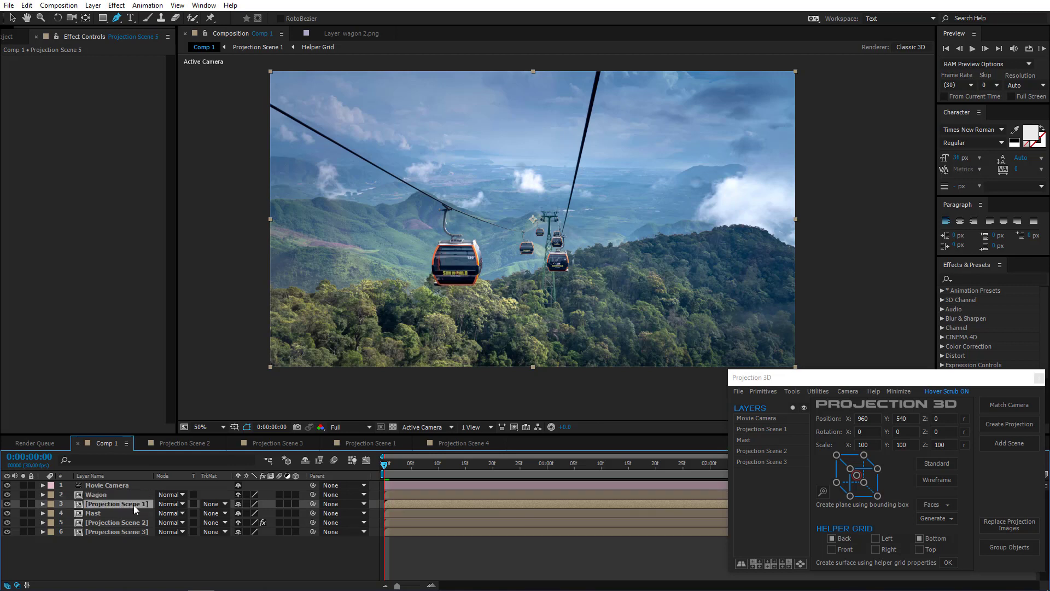
Move the cabin group from Projection Scene 1 into the Wagon layer's composition, Projection Scene 5.
{"action": "double_click", "coordinate": [130, 495]}
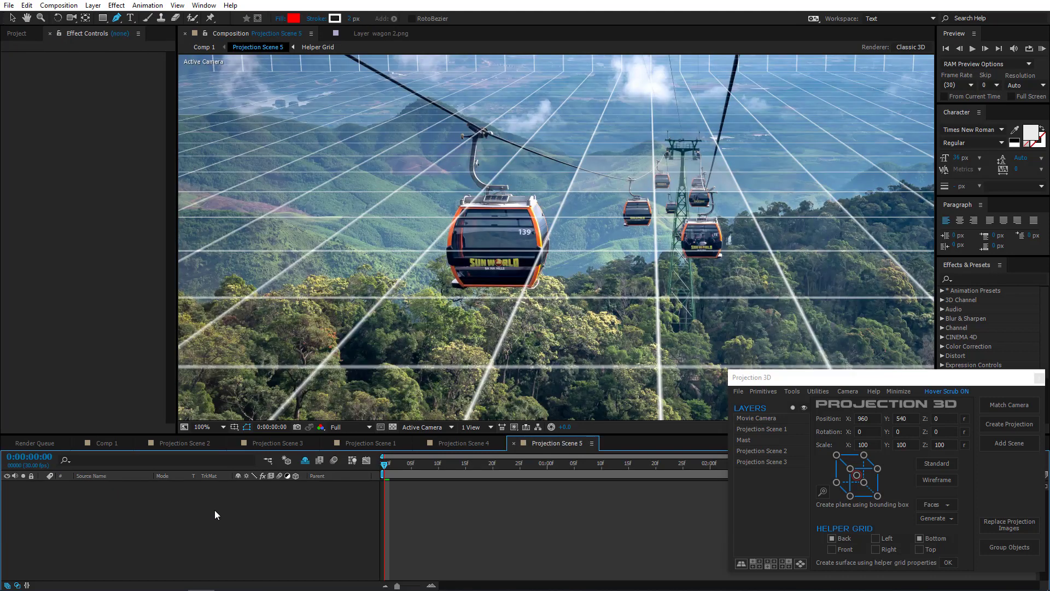
{"action": "left_click", "coordinate": [384, 446]}
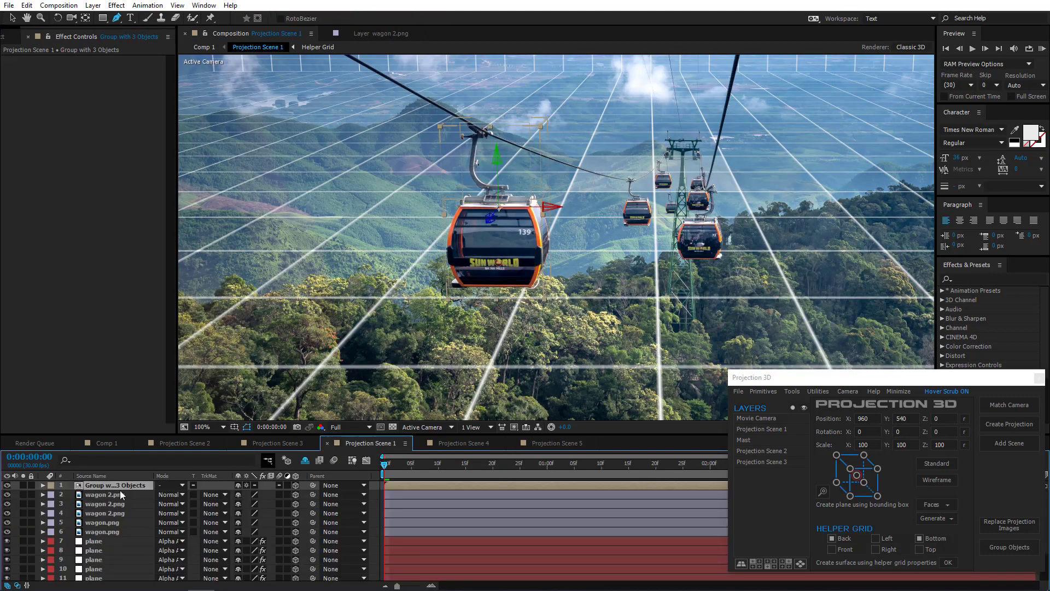
{"action": "key", "text": "ctrl+x"}
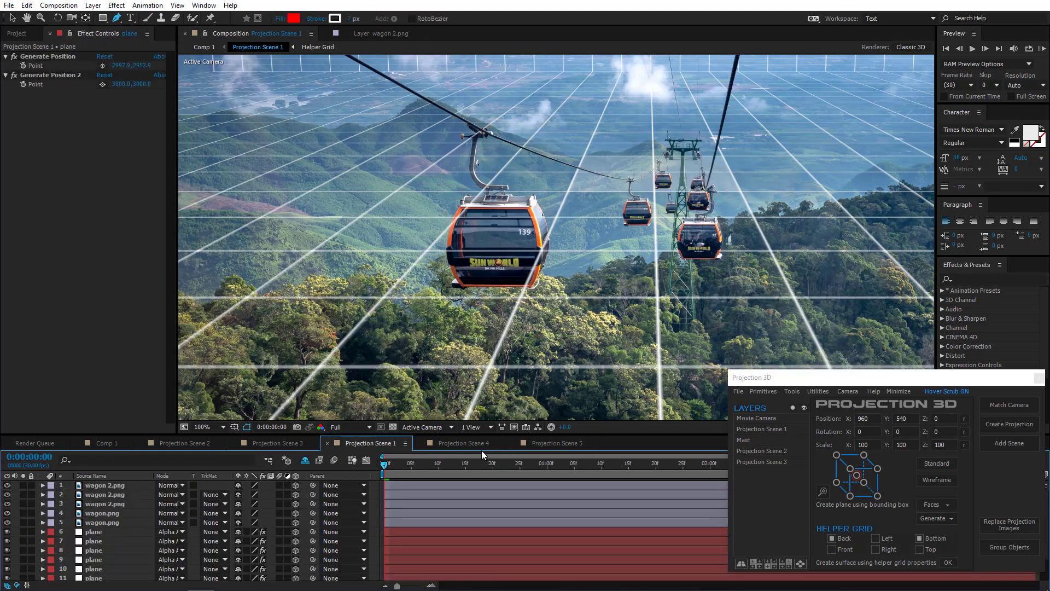
{"action": "left_click", "coordinate": [549, 440]}
{"action": "key", "text": "ctrl+v"}
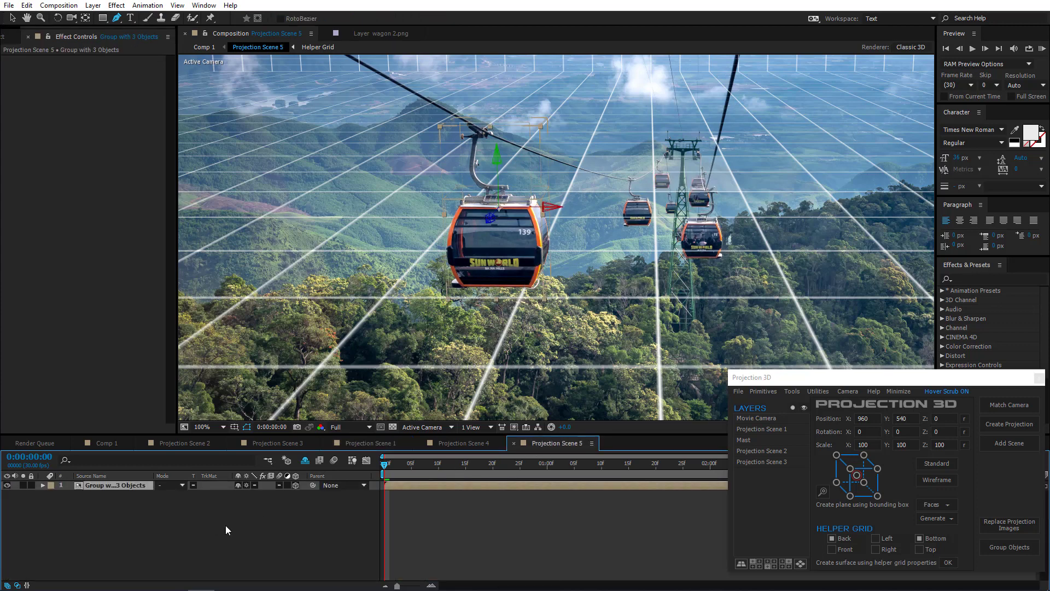
Turn the cabin group in Projection Scene 5 into an Independent Object.
{"action": "left_click", "coordinate": [793, 391]}
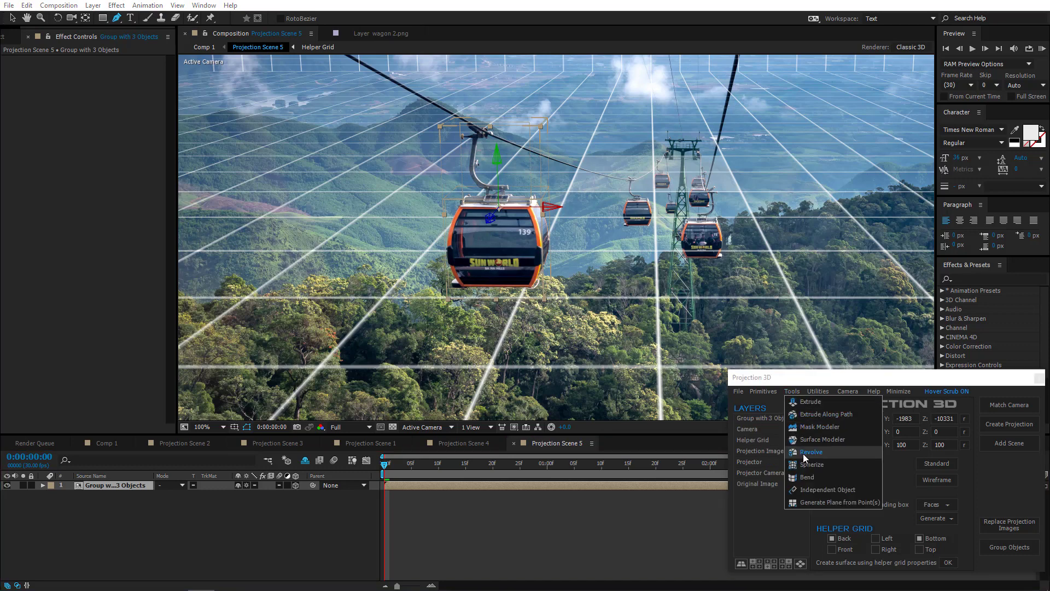
{"action": "left_click", "coordinate": [813, 485]}
{"action": "scroll", "coordinate": [591, 270], "scroll_direction": "down", "scroll_amount": 2}
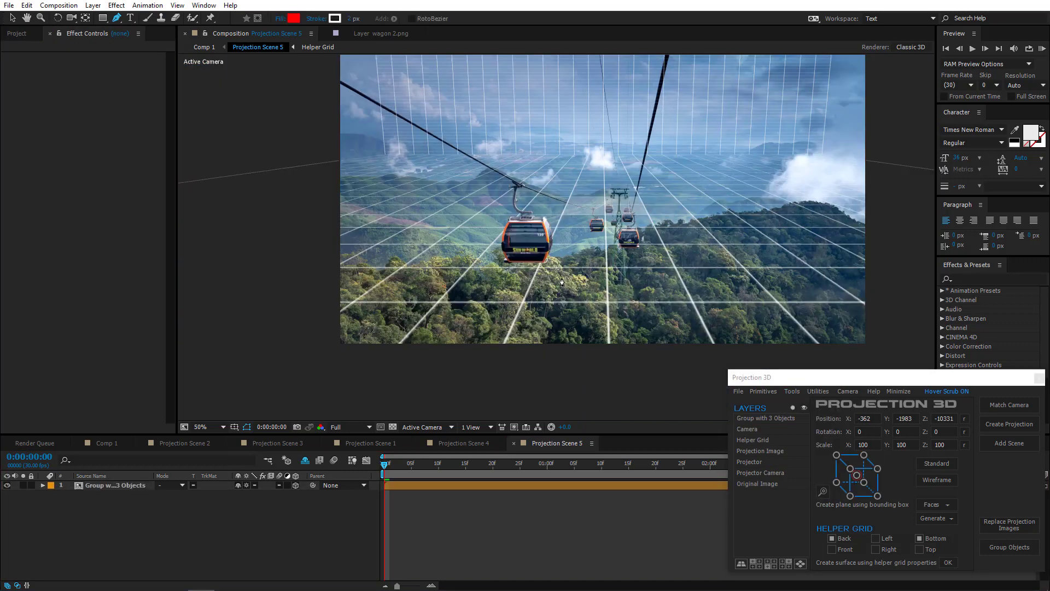
Try rotating the cabin group freely to test its projection, and undo the rotation.
{"action": "left_click", "coordinate": [119, 488]}
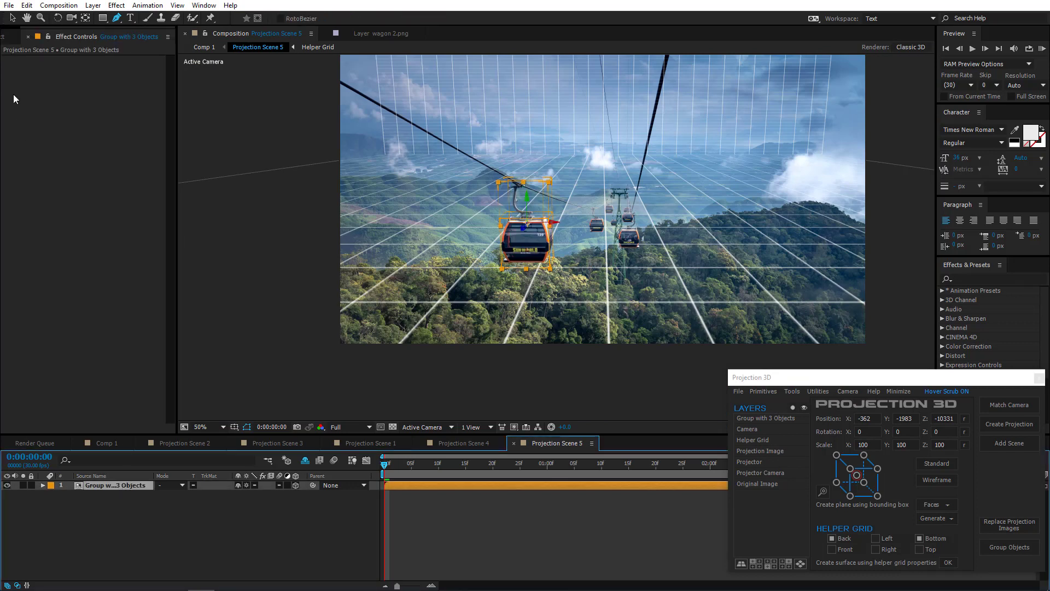
{"action": "left_click", "coordinate": [58, 18]}
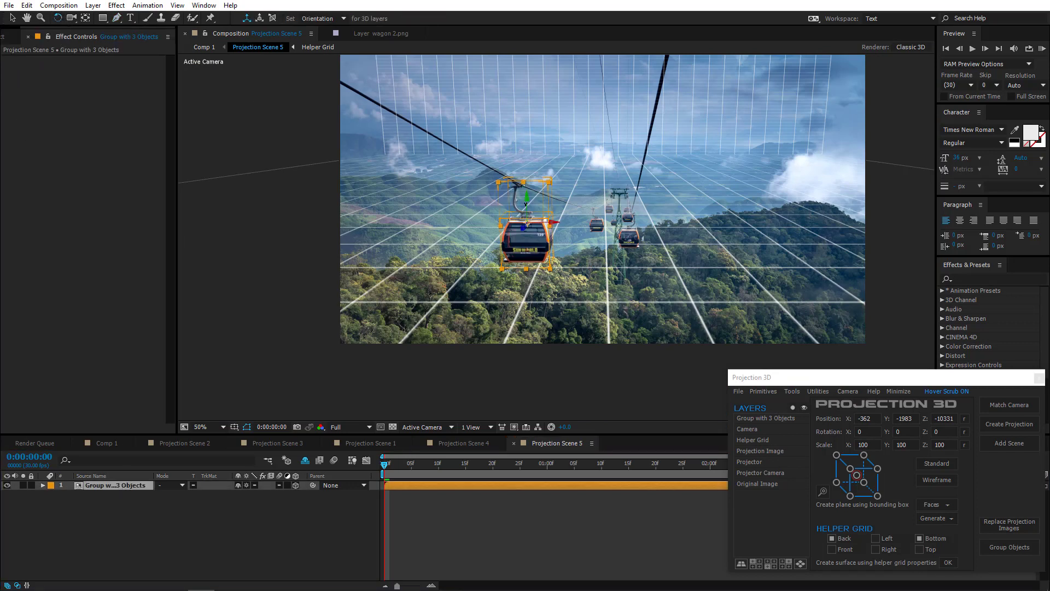
{"action": "left_click_drag", "start_coordinate": [530, 204], "coordinate": [516, 210]}
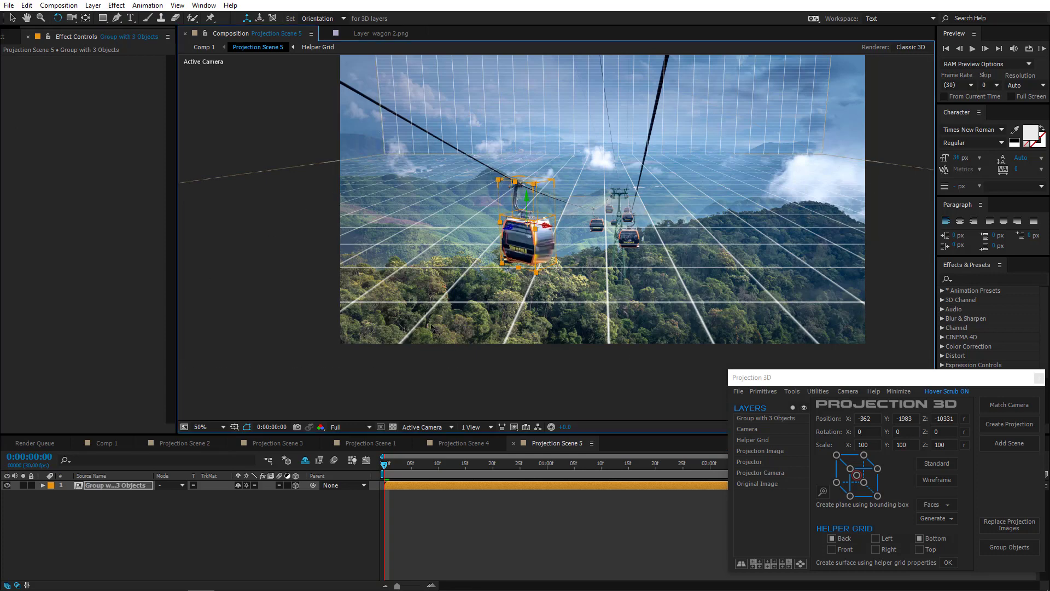
{"action": "key", "text": "ctrl+z"}
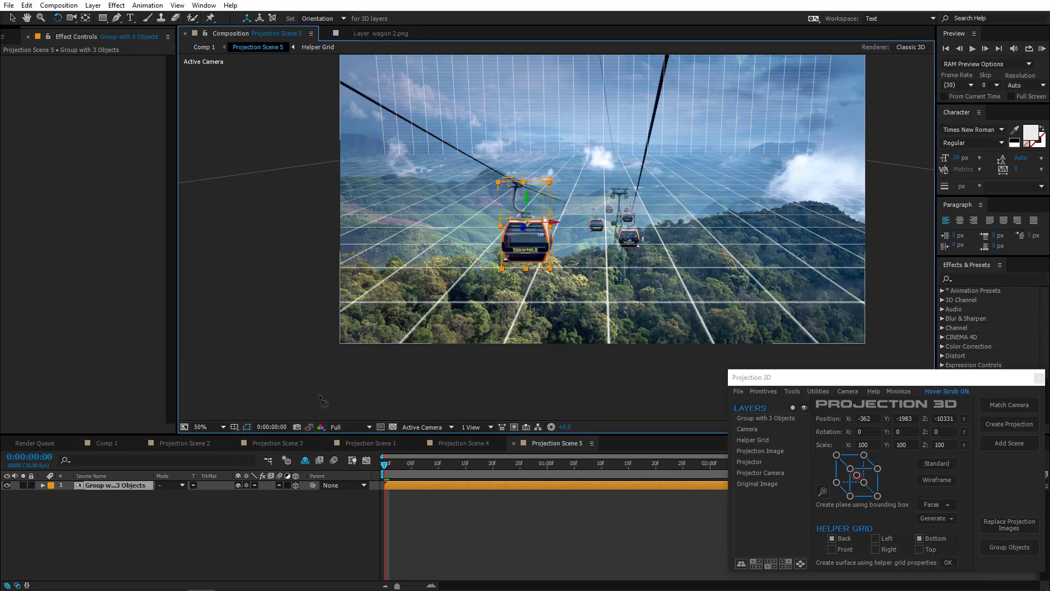
Preview the animation in Comp 1 with the composition fitted to the viewer and Projection 3D minimized, then stop playback.
{"action": "left_click", "coordinate": [110, 444]}
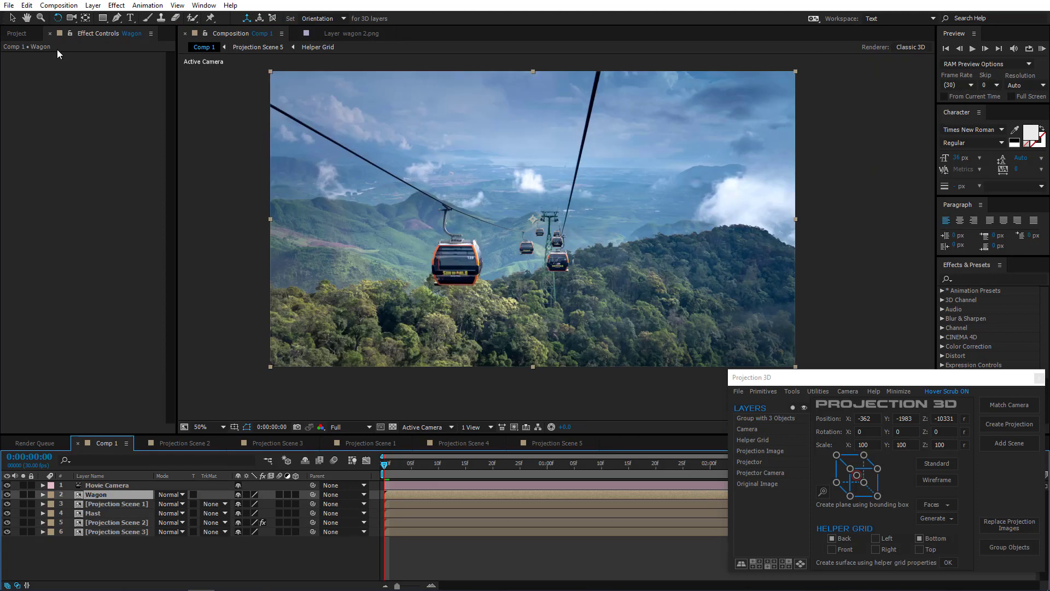
{"action": "left_click", "coordinate": [14, 18]}
{"action": "left_click_drag", "start_coordinate": [522, 239], "coordinate": [532, 247]}
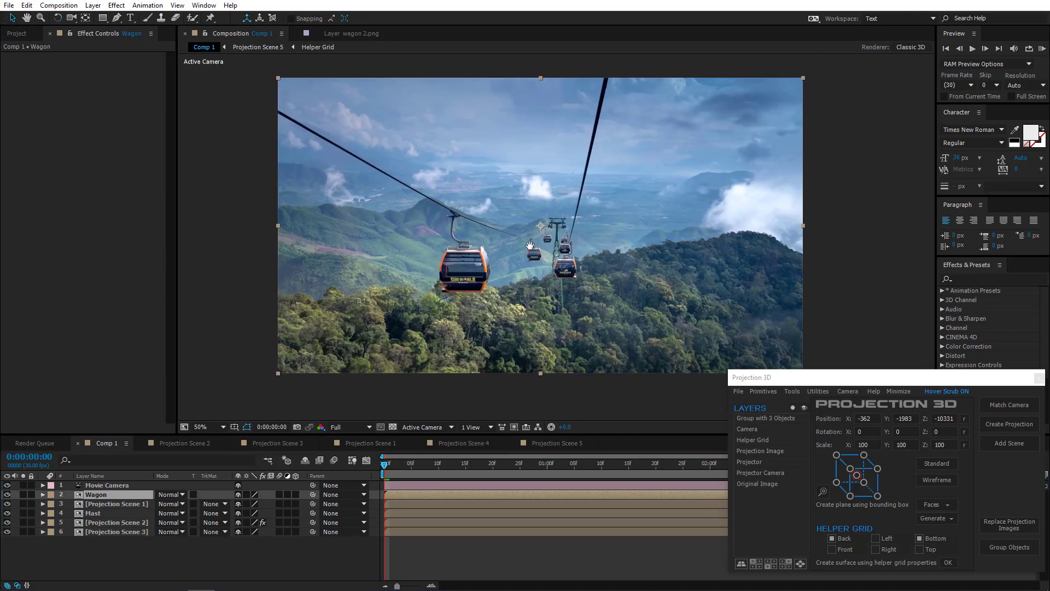
{"action": "left_click", "coordinate": [214, 427]}
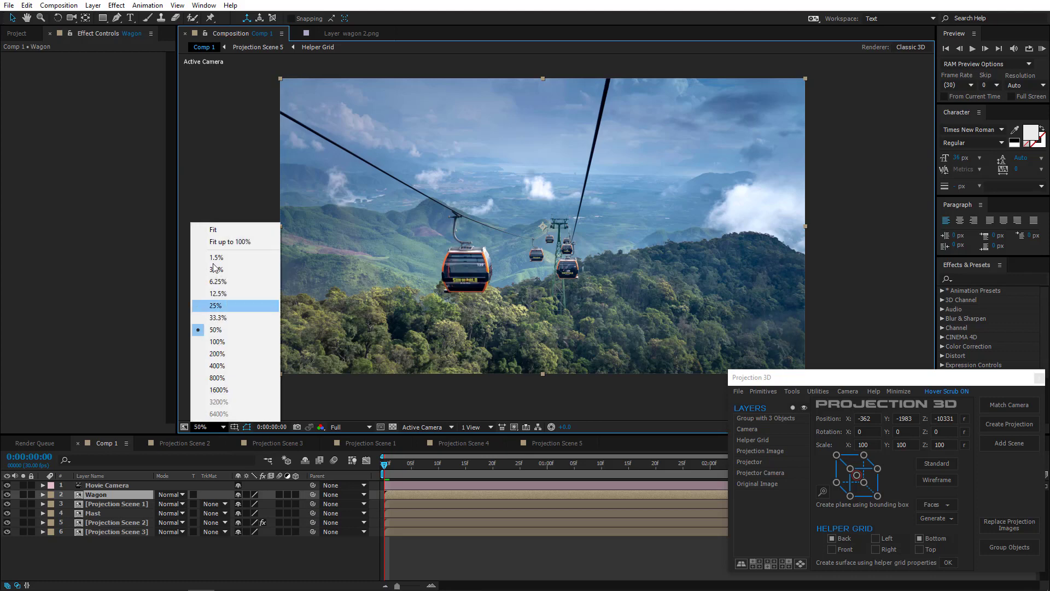
{"action": "left_click", "coordinate": [213, 229]}
{"action": "left_click", "coordinate": [898, 392]}
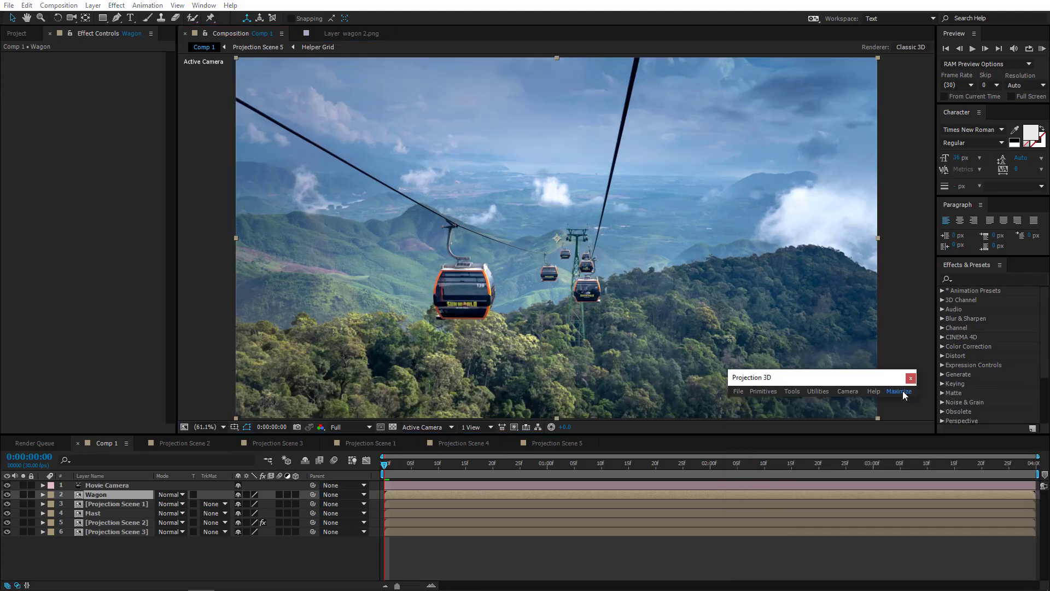
{"action": "left_click", "coordinate": [1042, 49]}
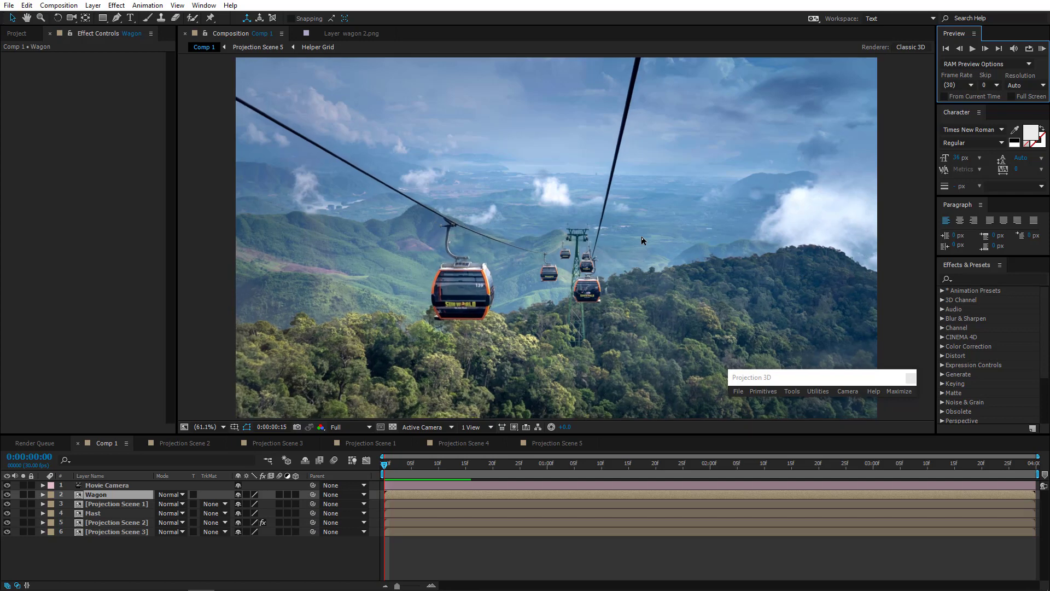
{"action": "key", "text": "space"}
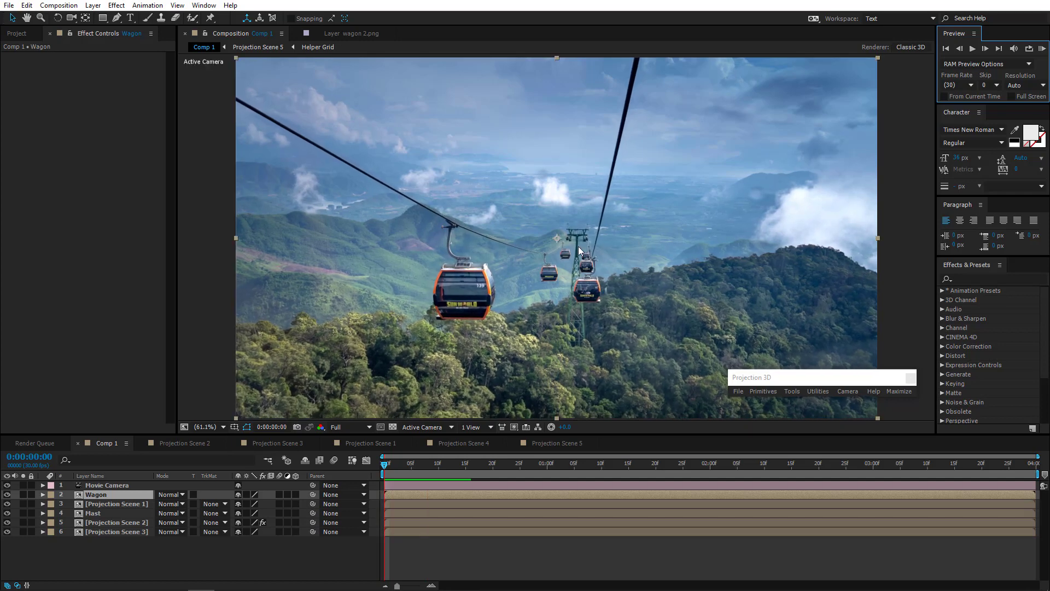
Examine the rope and cabin layout of Projection Scene 1 from the Left view.
{"action": "left_click", "coordinate": [371, 443]}
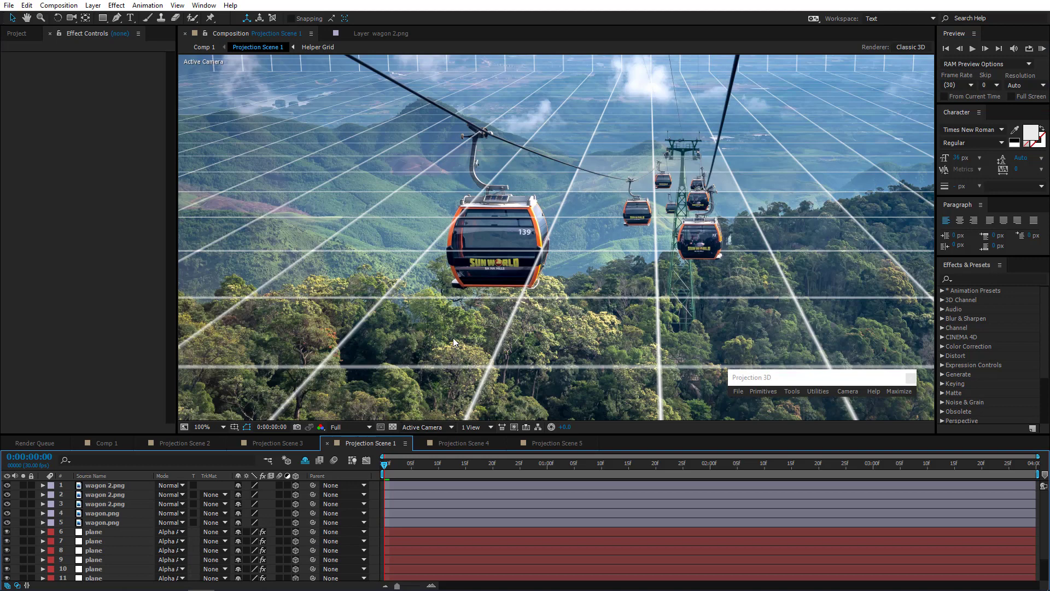
{"action": "key", "text": "comma"}
{"action": "key", "text": "comma"}
{"action": "left_click_drag", "start_coordinate": [425, 341], "coordinate": [357, 377]}
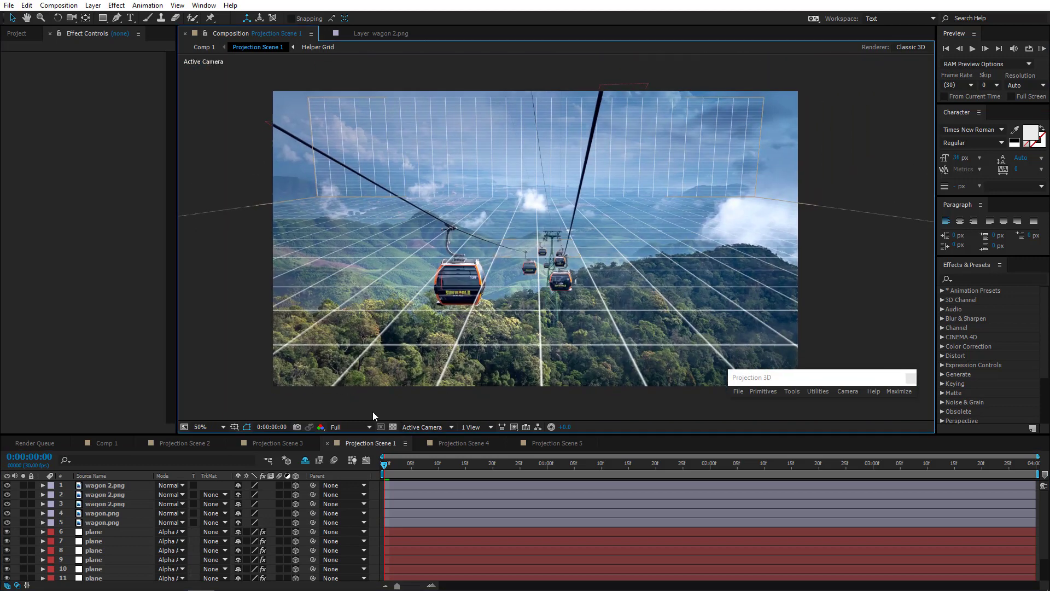
{"action": "left_click", "coordinate": [422, 428]}
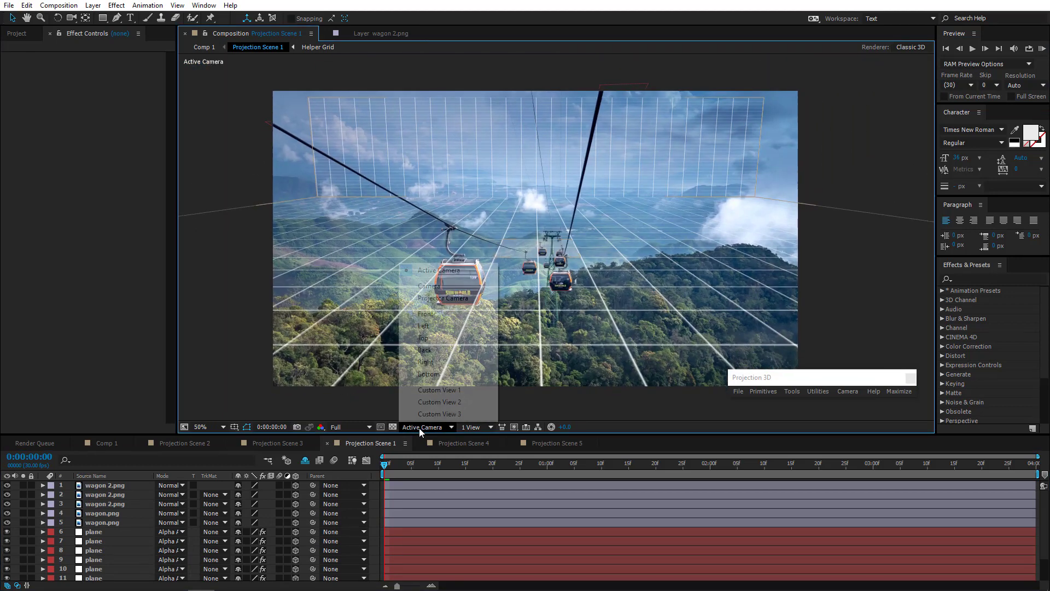
{"action": "left_click", "coordinate": [424, 325]}
{"action": "key", "text": "period"}
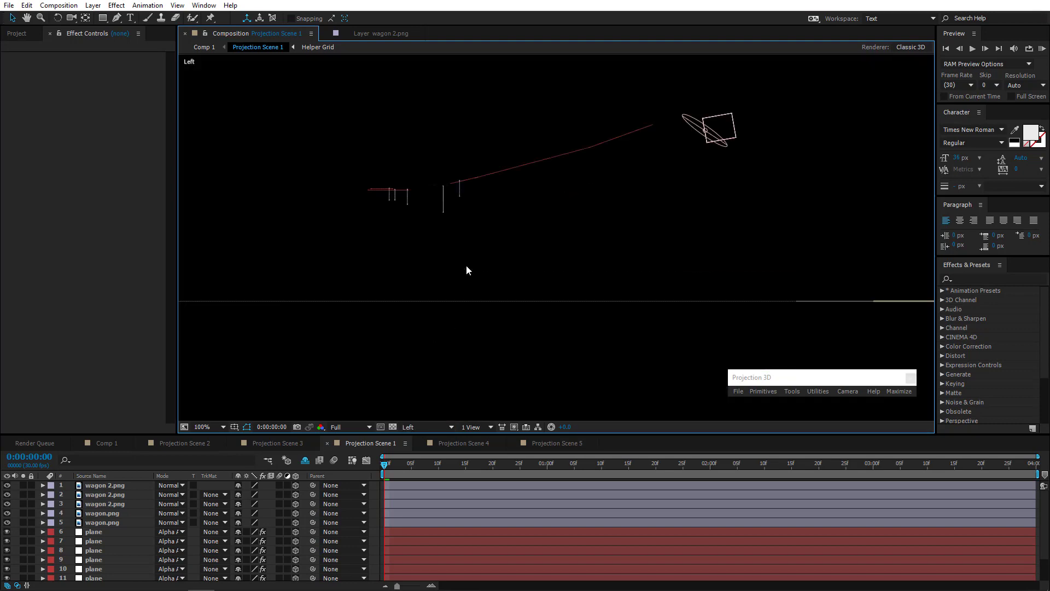
{"action": "scroll", "coordinate": [463, 300], "scroll_direction": "up", "scroll_amount": 3}
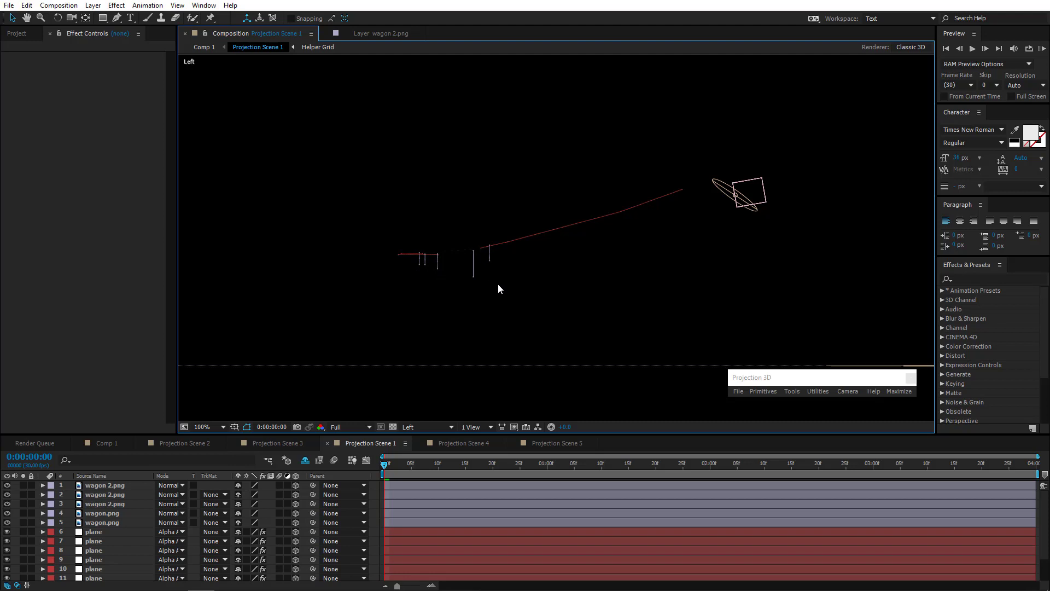
Paste a copy of Projection Scene 5's cabin group into Projection Scene 1 for comparison, delete the copy and restore the Active Camera view.
{"action": "left_click", "coordinate": [558, 443]}
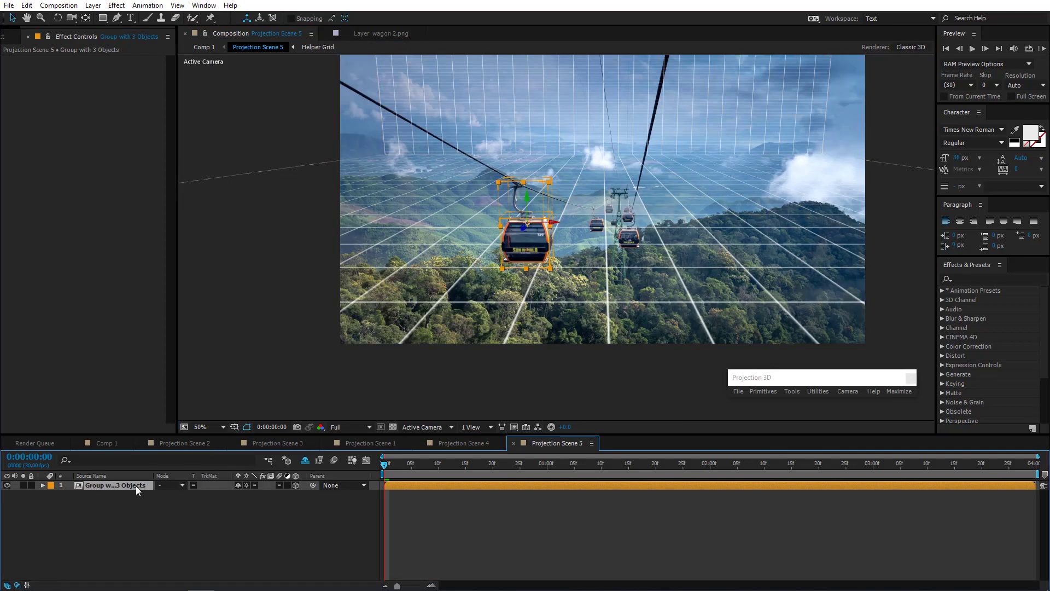
{"action": "left_click", "coordinate": [385, 445]}
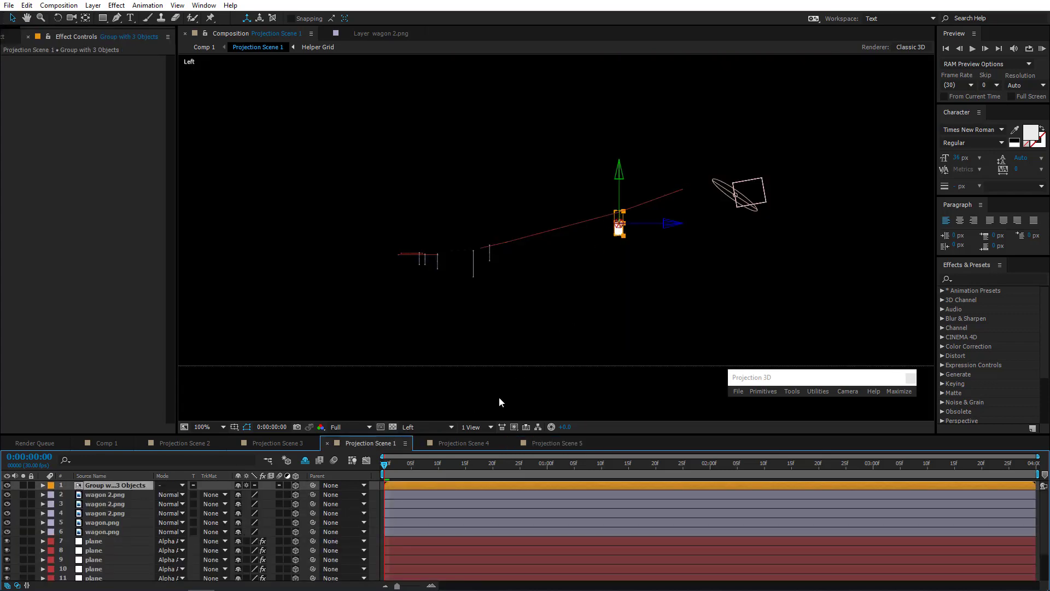
{"action": "key", "text": "Delete"}
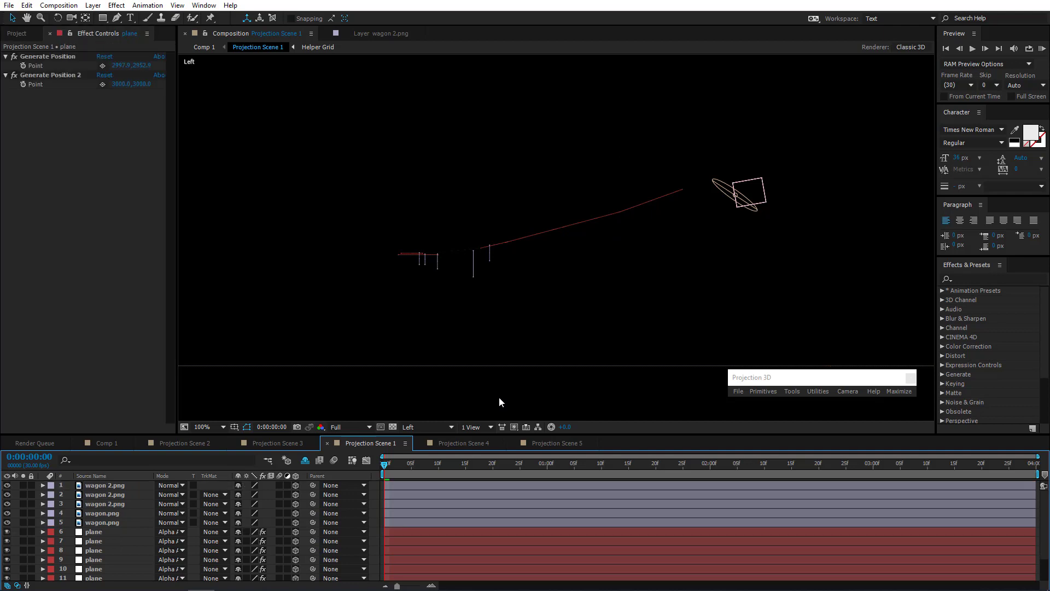
{"action": "left_click", "coordinate": [431, 431]}
{"action": "left_click", "coordinate": [424, 268]}
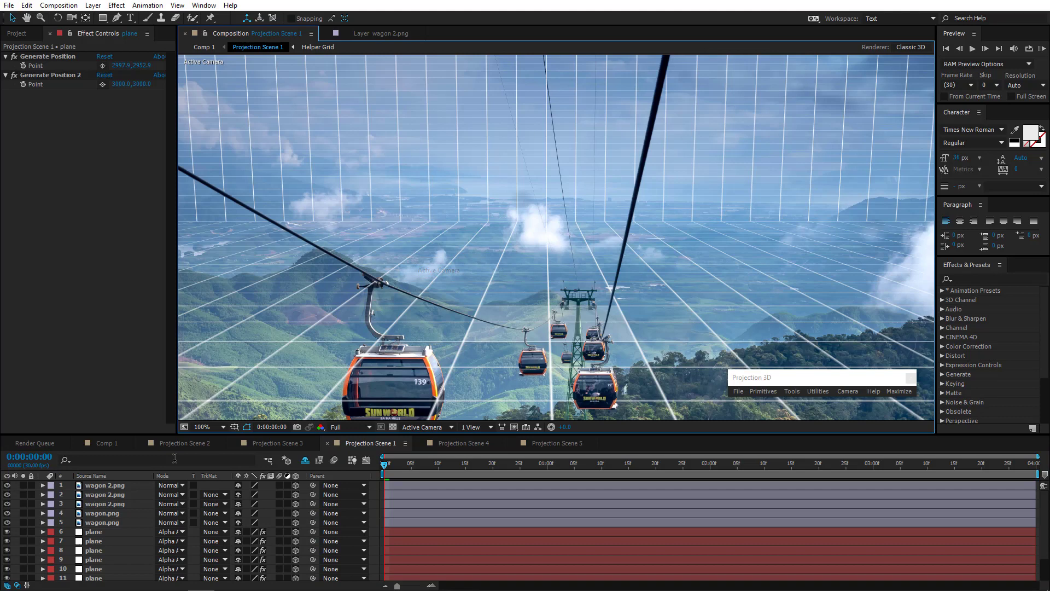
Delete the Movie Camera's end Position keyframe in Comp 1 and preview the animation.
{"action": "left_click", "coordinate": [106, 443]}
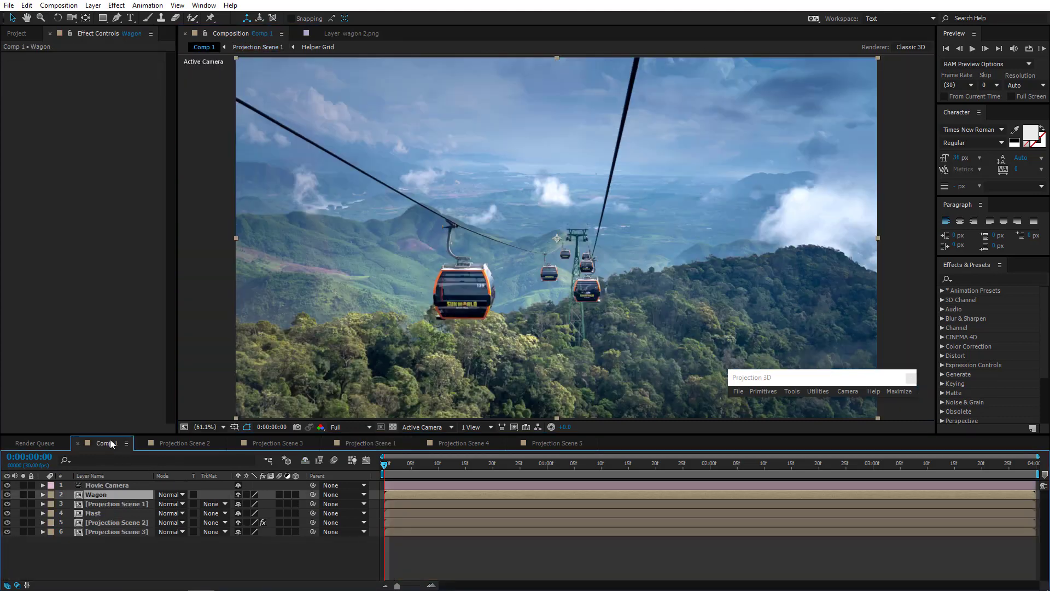
{"action": "left_click", "coordinate": [424, 325]}
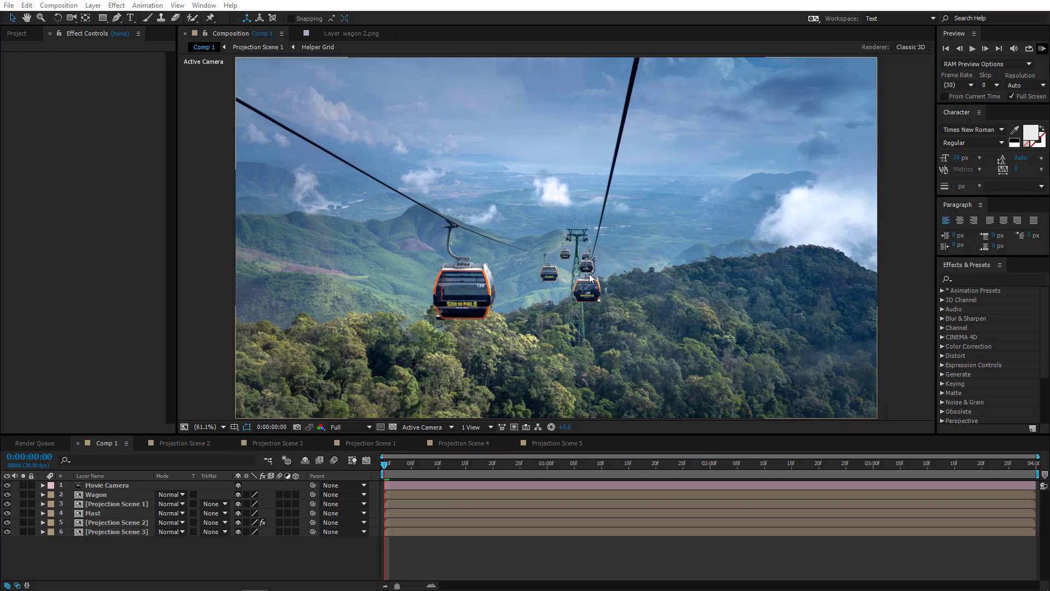
{"action": "left_click", "coordinate": [120, 486]}
{"action": "key", "text": "p"}
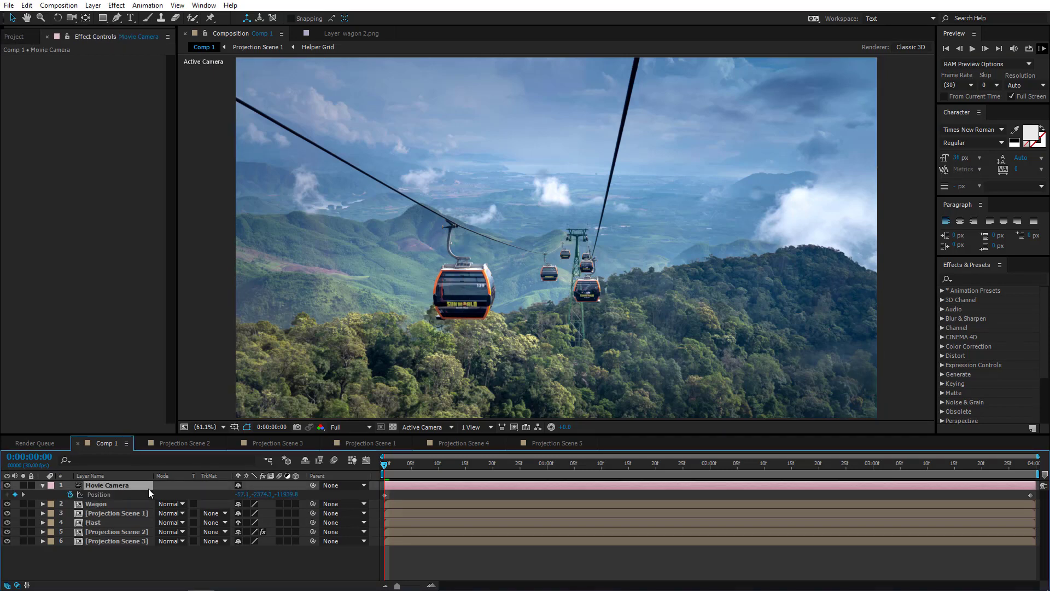
{"action": "key", "text": "shift+a"}
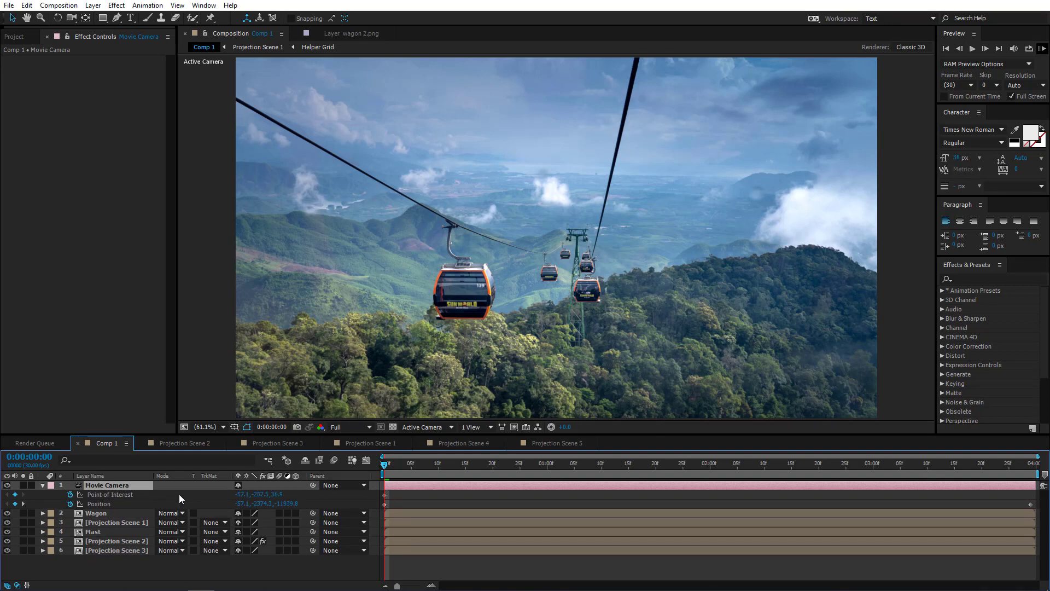
{"action": "left_click", "coordinate": [1029, 504]}
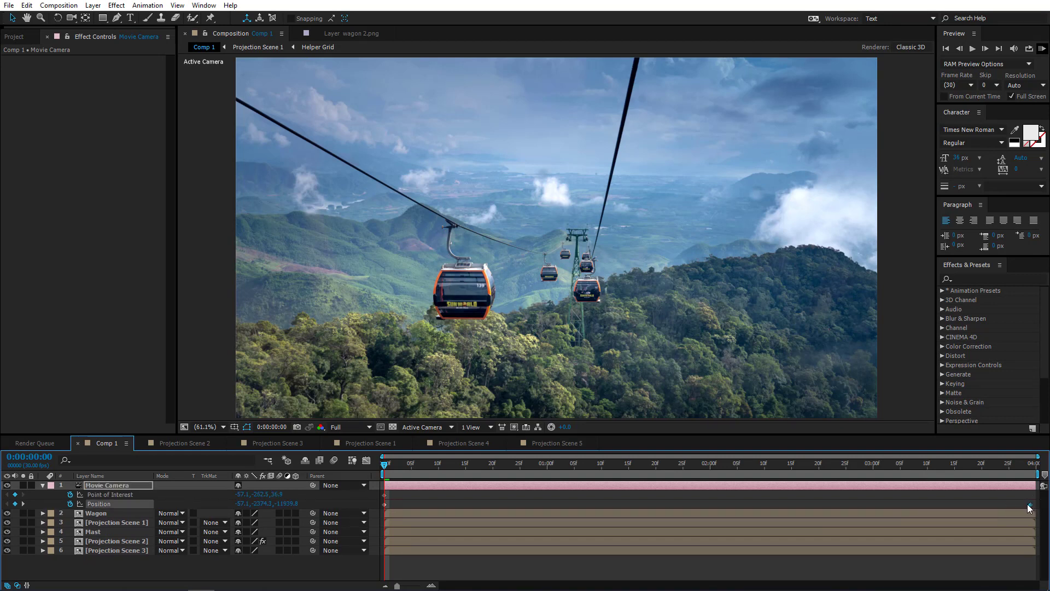
{"action": "key", "text": "Delete"}
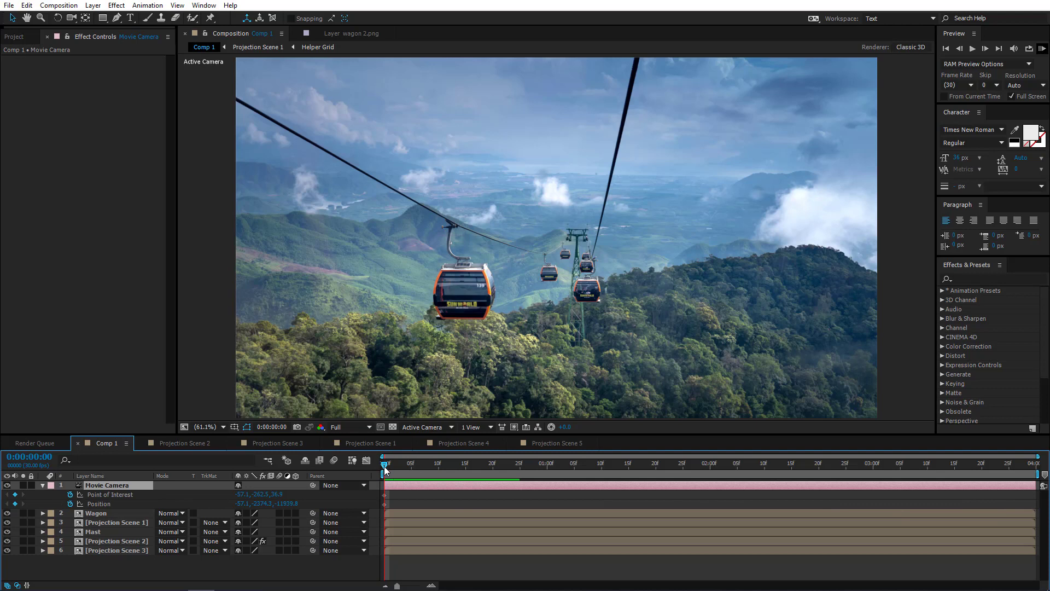
{"action": "key", "text": "space"}
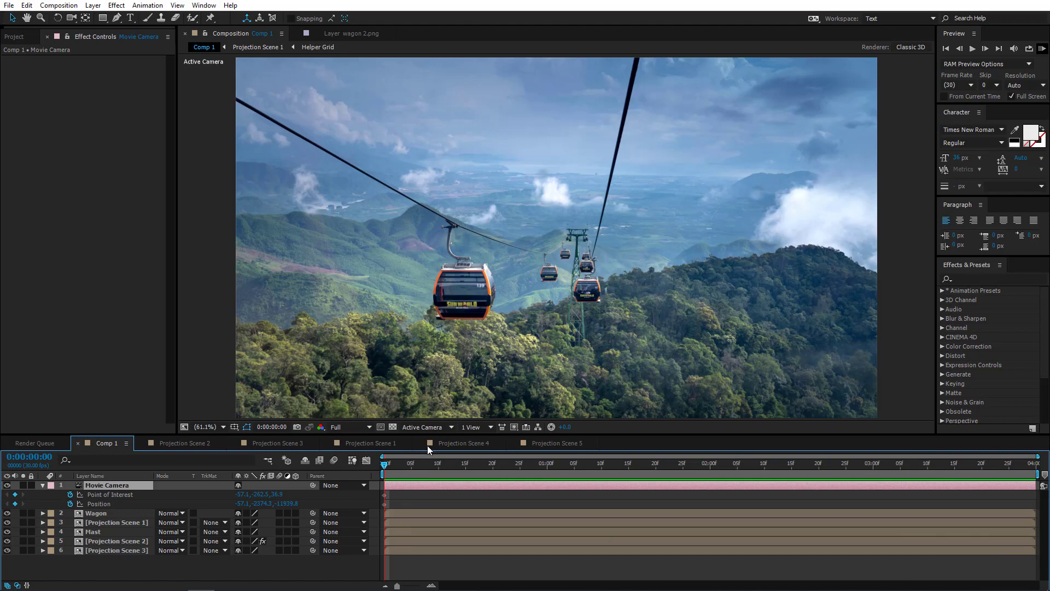
Copy the cabin group from Projection Scene 5 into Projection Scene 1 and keyframe the copy's Position at 0:00:00:00.
{"action": "left_click", "coordinate": [549, 444]}
{"action": "key", "text": "ctrl+c"}
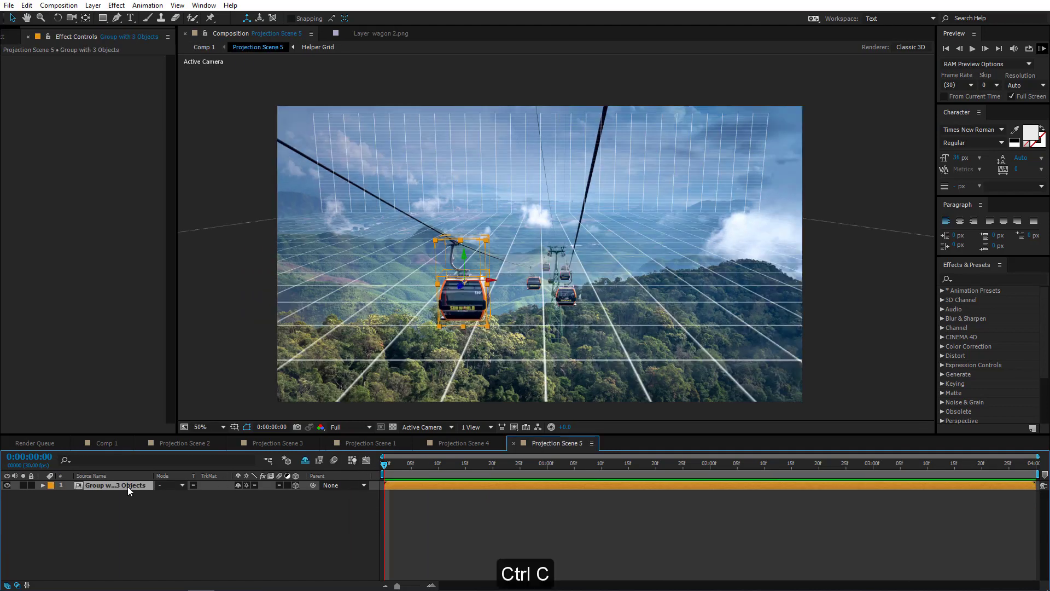
{"action": "left_click", "coordinate": [393, 444]}
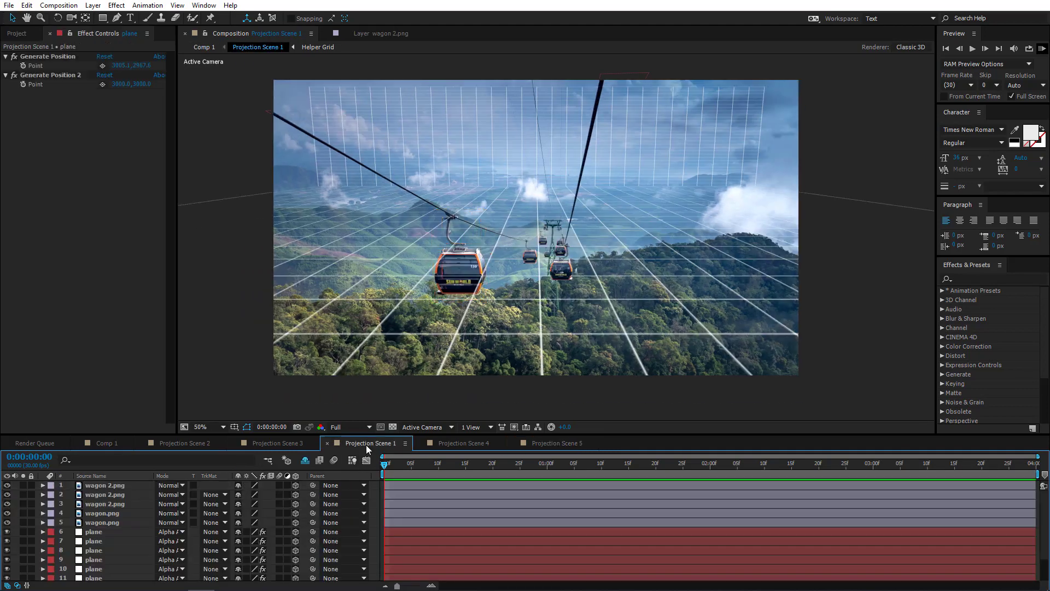
{"action": "key", "text": "ctrl+v"}
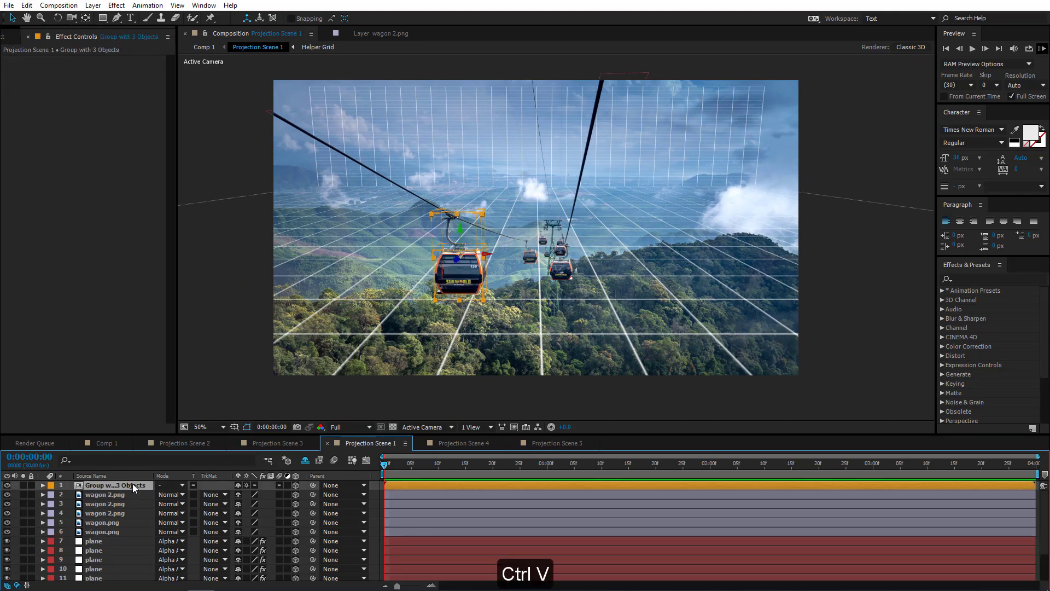
{"action": "key", "text": "p"}
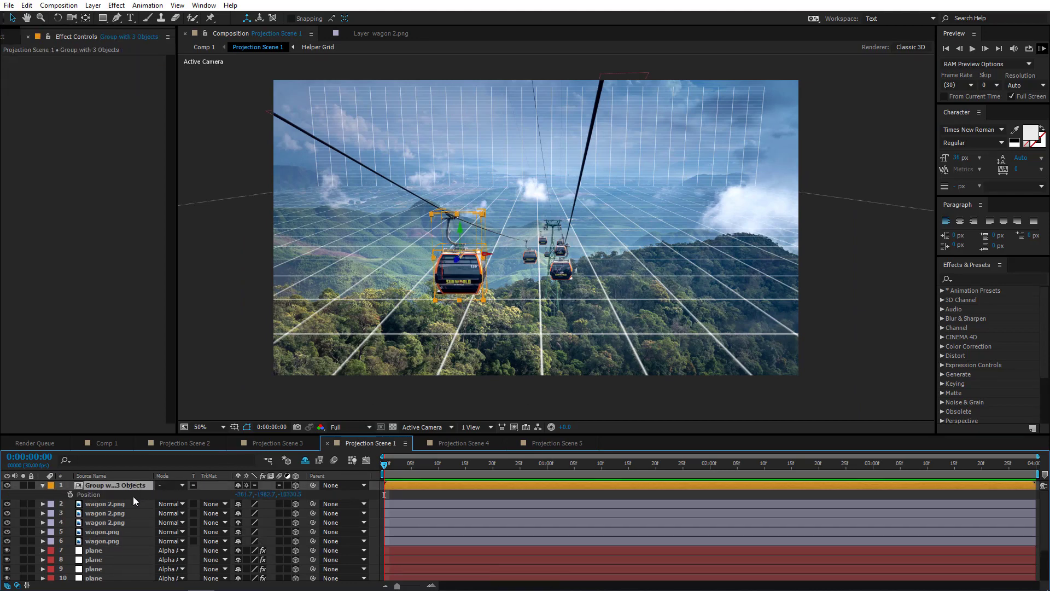
{"action": "left_click", "coordinate": [70, 494]}
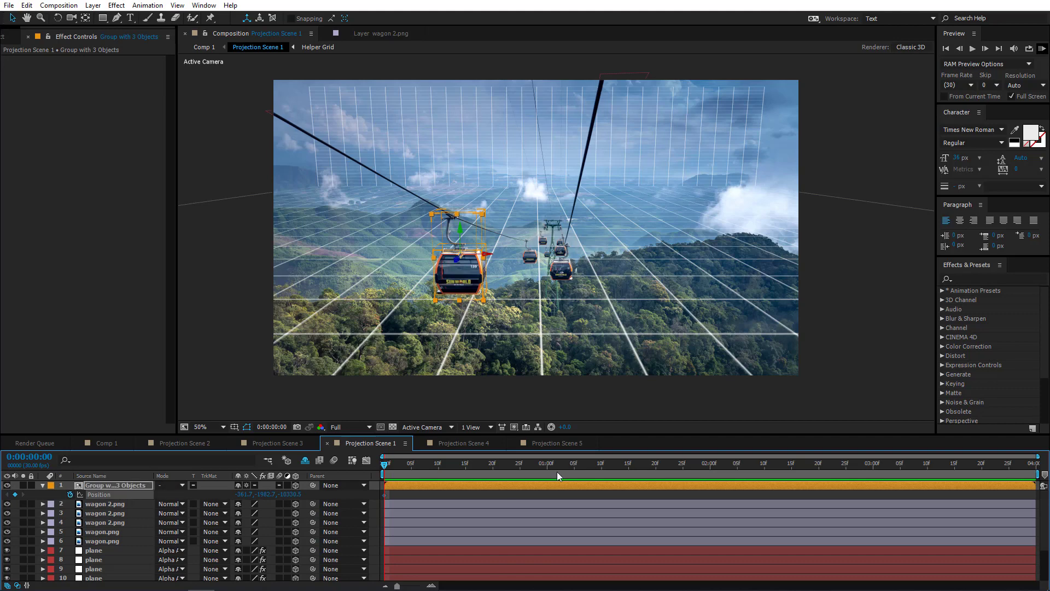
At 0:00:03:29, move the copied group forward and up along the rope in the Left view, to a Y position of about -2131.
{"action": "left_click_drag", "start_coordinate": [819, 466], "coordinate": [1033, 468]}
{"action": "left_click", "coordinate": [438, 426]}
{"action": "left_click", "coordinate": [429, 323]}
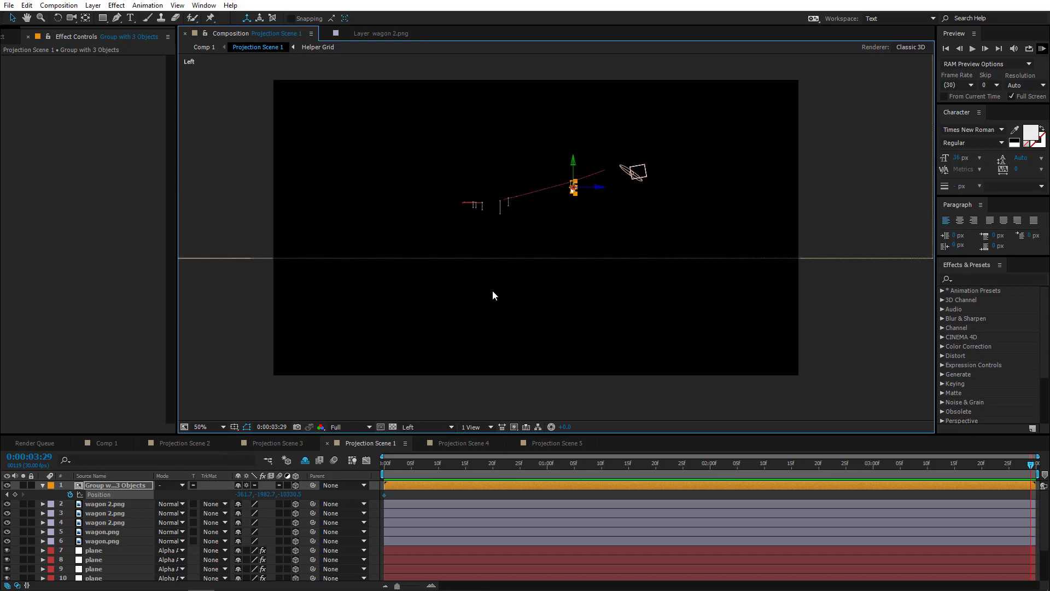
{"action": "scroll", "coordinate": [598, 155], "scroll_direction": "up", "scroll_amount": 1}
{"action": "left_click_drag", "start_coordinate": [585, 211], "coordinate": [637, 268]}
{"action": "scroll", "coordinate": [543, 291], "scroll_direction": "up", "scroll_amount": 1}
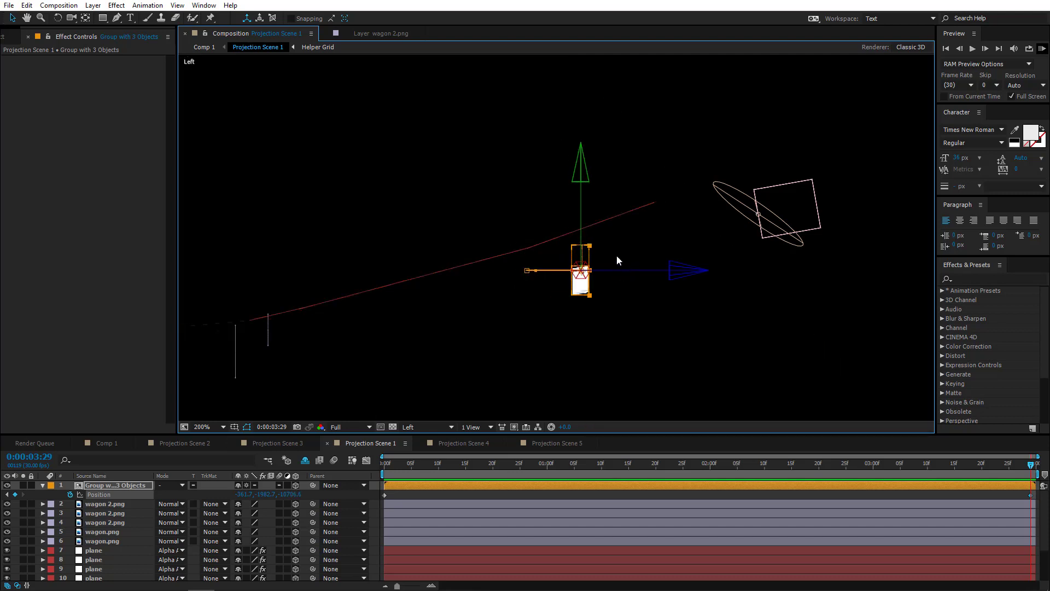
{"action": "left_click_drag", "start_coordinate": [584, 219], "coordinate": [584, 198]}
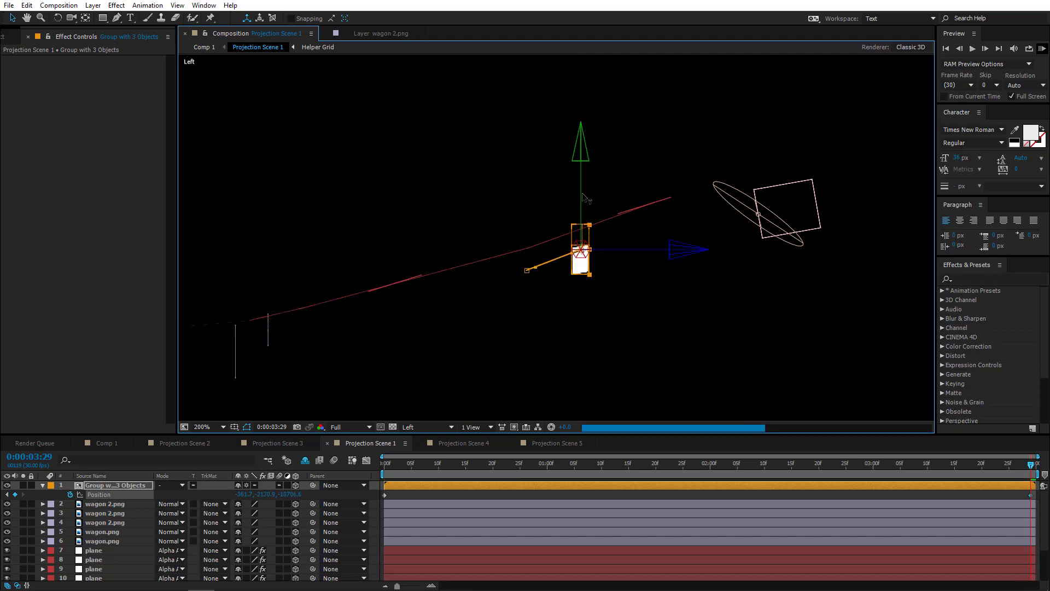
Align the group sideways with the rope in the Top view, at X about -419, and check it in the Active Camera view.
{"action": "left_click", "coordinate": [424, 427]}
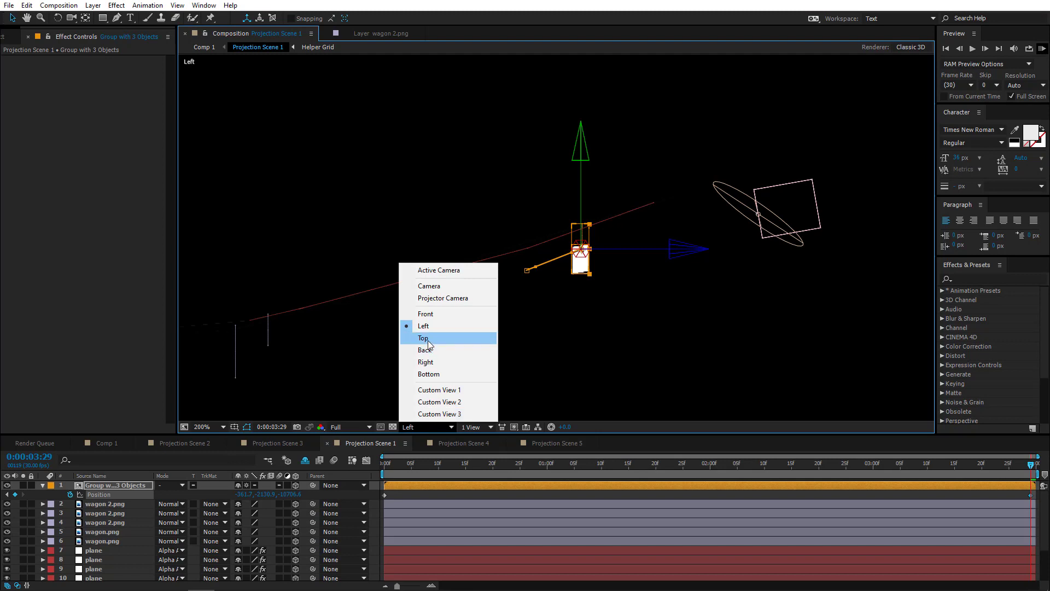
{"action": "left_click", "coordinate": [432, 336]}
{"action": "left_click_drag", "start_coordinate": [402, 299], "coordinate": [567, 196]}
{"action": "left_click_drag", "start_coordinate": [488, 354], "coordinate": [478, 153]}
{"action": "scroll", "coordinate": [450, 278], "scroll_direction": "up", "scroll_amount": 1}
{"action": "left_click_drag", "start_coordinate": [377, 306], "coordinate": [488, 280]}
{"action": "left_click", "coordinate": [425, 427]}
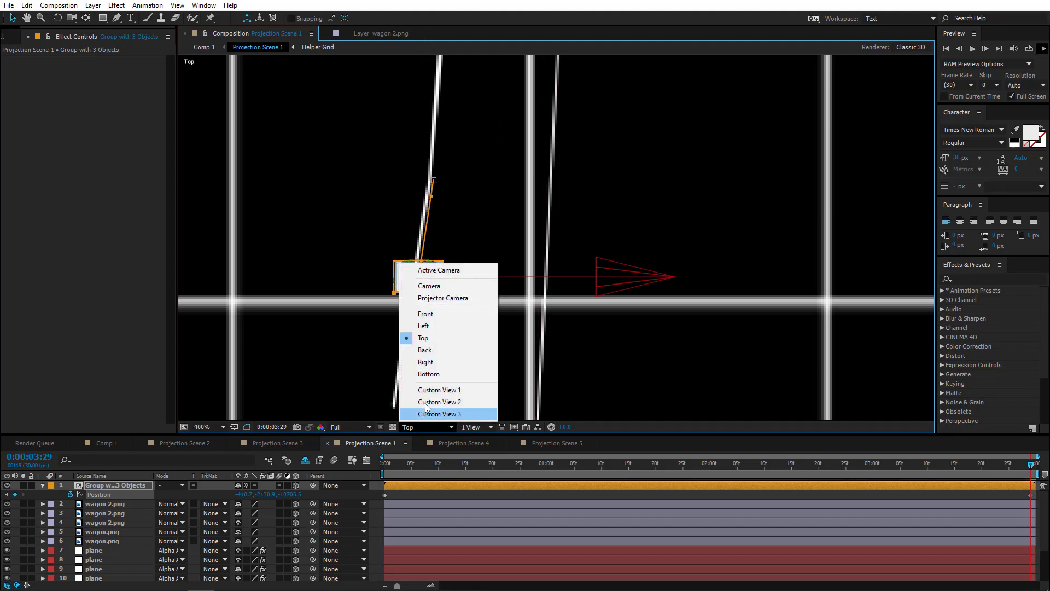
{"action": "left_click", "coordinate": [433, 268]}
{"action": "left_click_drag", "start_coordinate": [517, 230], "coordinate": [815, 371]}
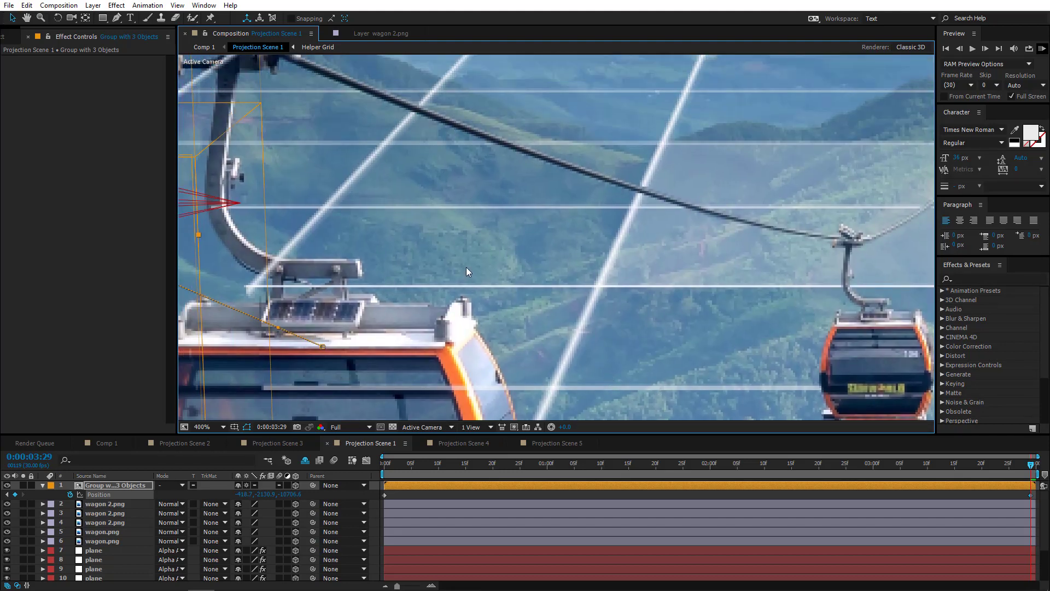
{"action": "scroll", "coordinate": [466, 267], "scroll_direction": "down", "scroll_amount": 1}
{"action": "left_click_drag", "start_coordinate": [430, 246], "coordinate": [517, 247]}
{"action": "scroll", "coordinate": [429, 183], "scroll_direction": "down", "scroll_amount": 1}
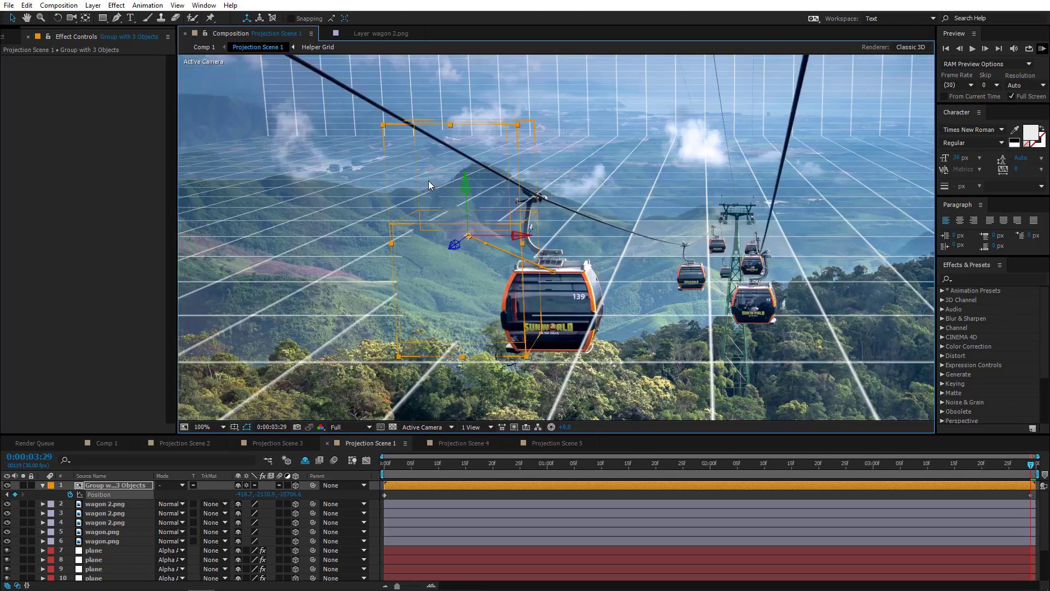
Animate Position on the original group in Projection Scene 5, with a start keyframe and the copied end keyframe at 0:00:03:29.
{"action": "left_click", "coordinate": [1030, 495]}
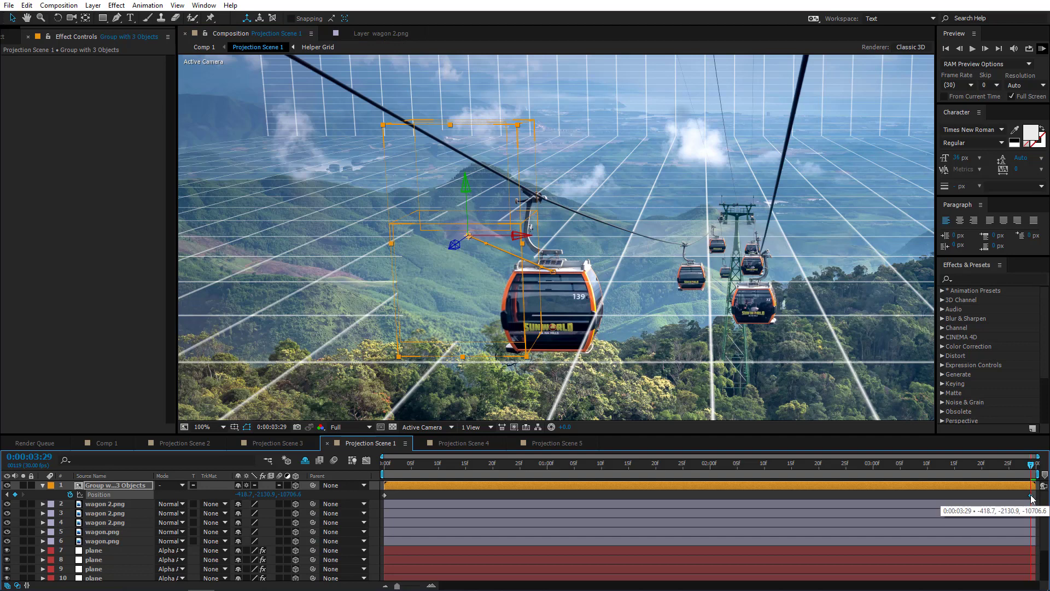
{"action": "key", "text": "ctrl+c"}
{"action": "left_click", "coordinate": [558, 443]}
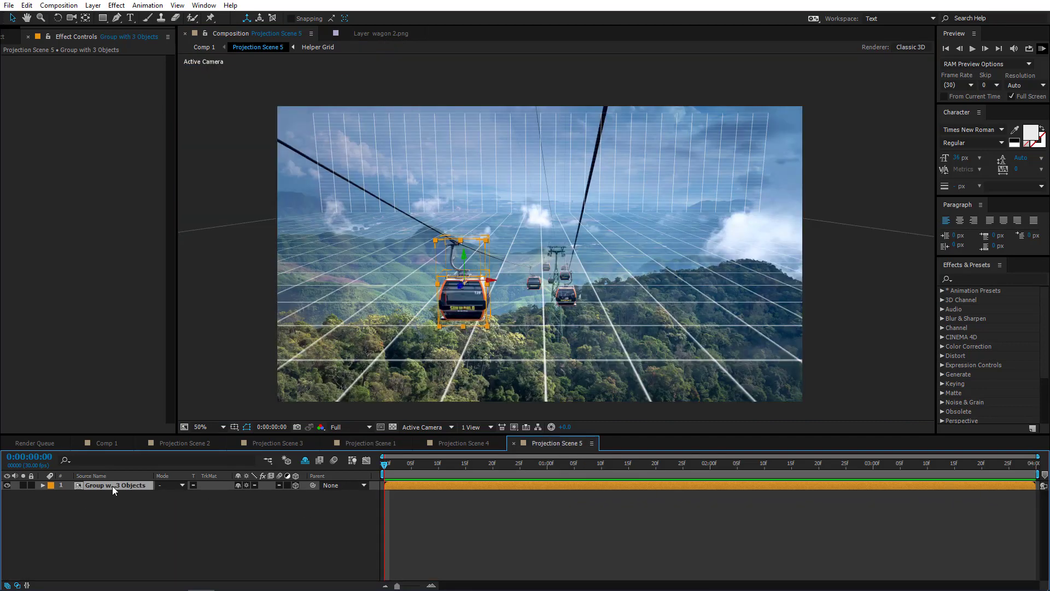
{"action": "key", "text": "p"}
{"action": "left_click", "coordinate": [70, 495]}
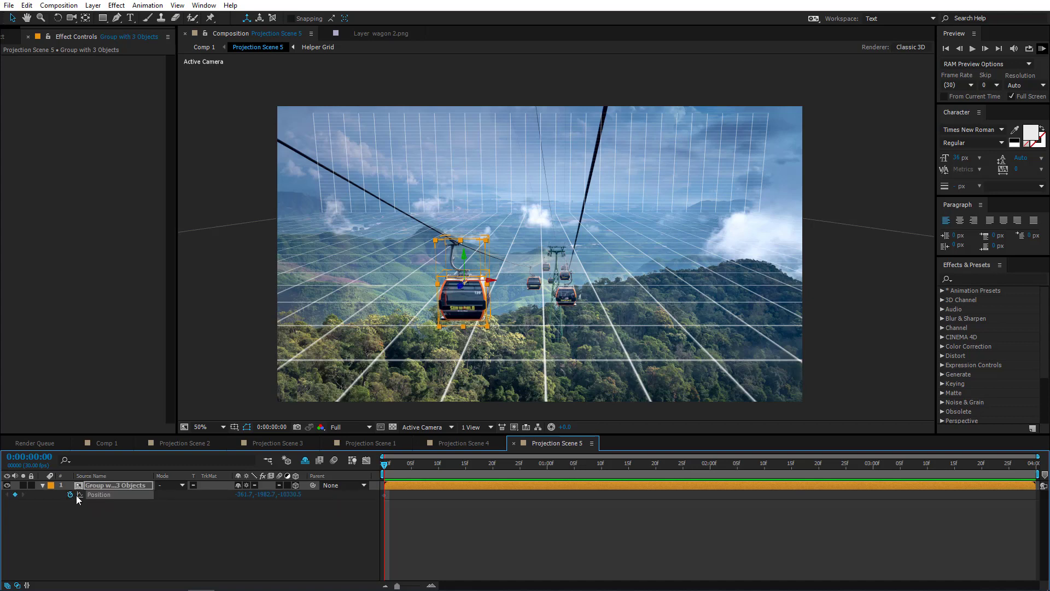
{"action": "left_click", "coordinate": [1031, 463]}
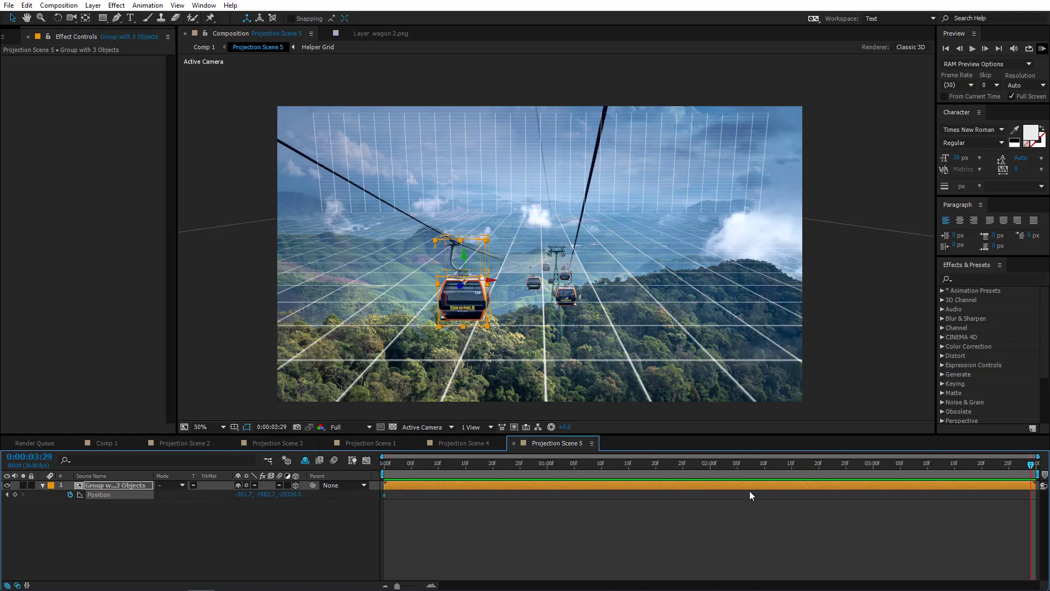
{"action": "key", "text": "ctrl+v"}
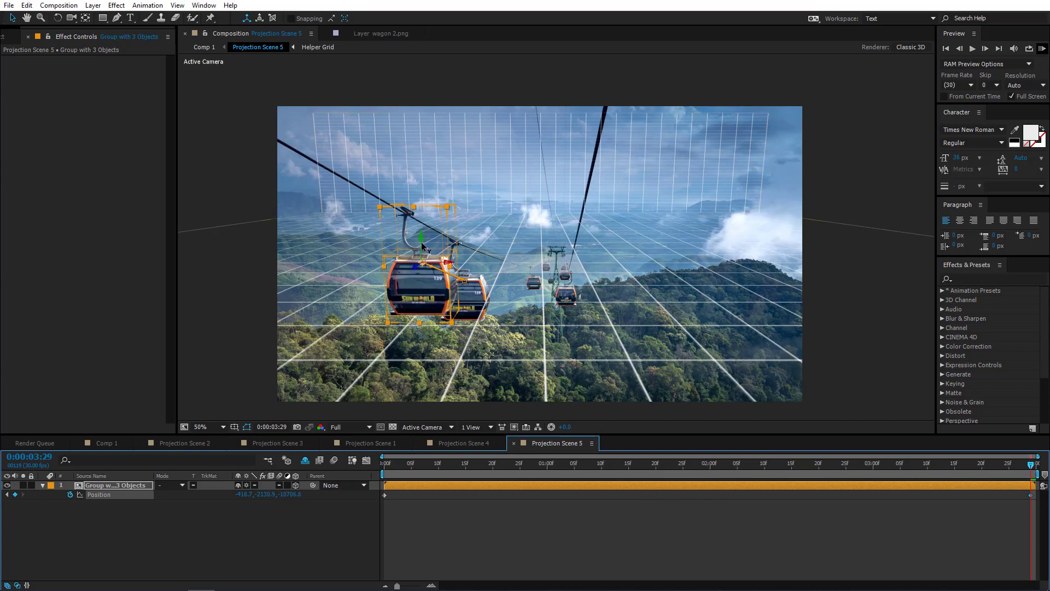
Lower the cabin group slightly at its end keyframe, to a Y position of about -2119, and scrub through its motion.
{"action": "left_click_drag", "start_coordinate": [421, 247], "coordinate": [422, 250]}
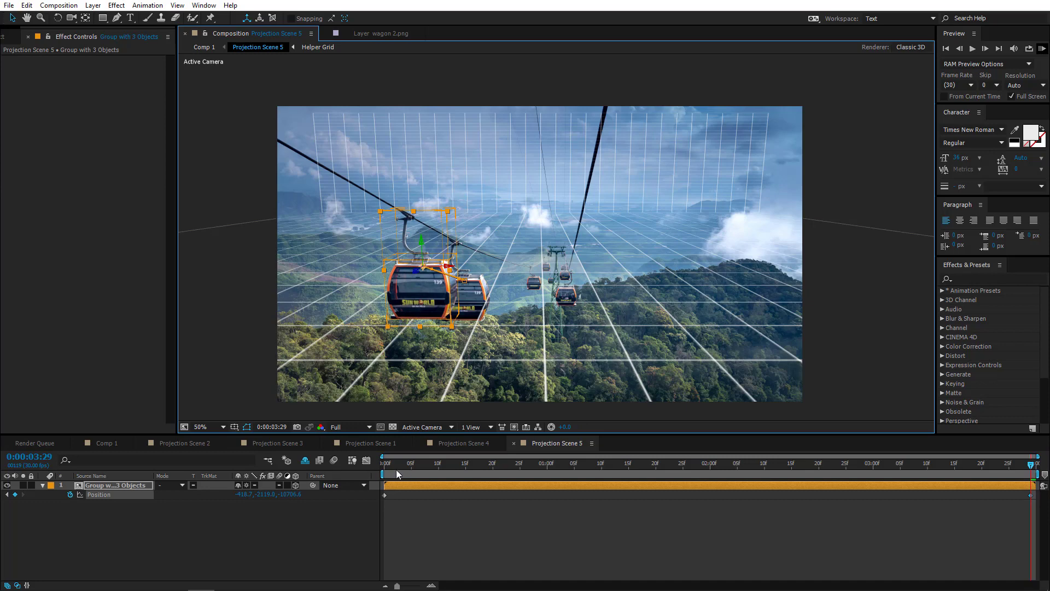
{"action": "left_click_drag", "start_coordinate": [390, 469], "coordinate": [372, 474]}
{"action": "left_click_drag", "start_coordinate": [465, 466], "coordinate": [319, 474]}
Delete the copied Group with 3 Objects layer from Projection Scene 1.
{"action": "left_click", "coordinate": [350, 443]}
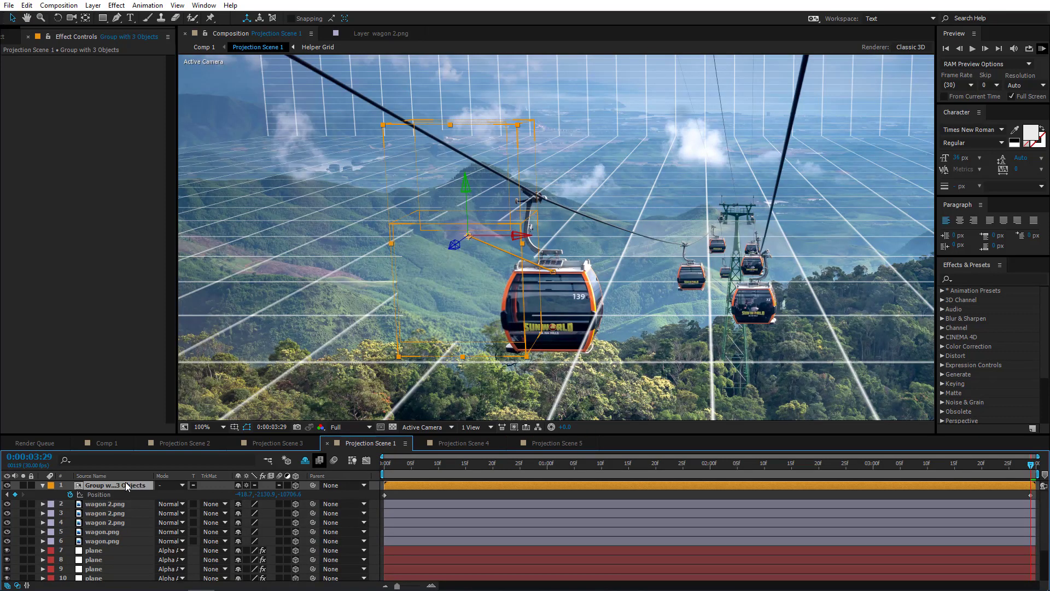
{"action": "key", "text": "Delete"}
{"action": "scroll", "coordinate": [534, 268], "scroll_direction": "down", "scroll_amount": 1}
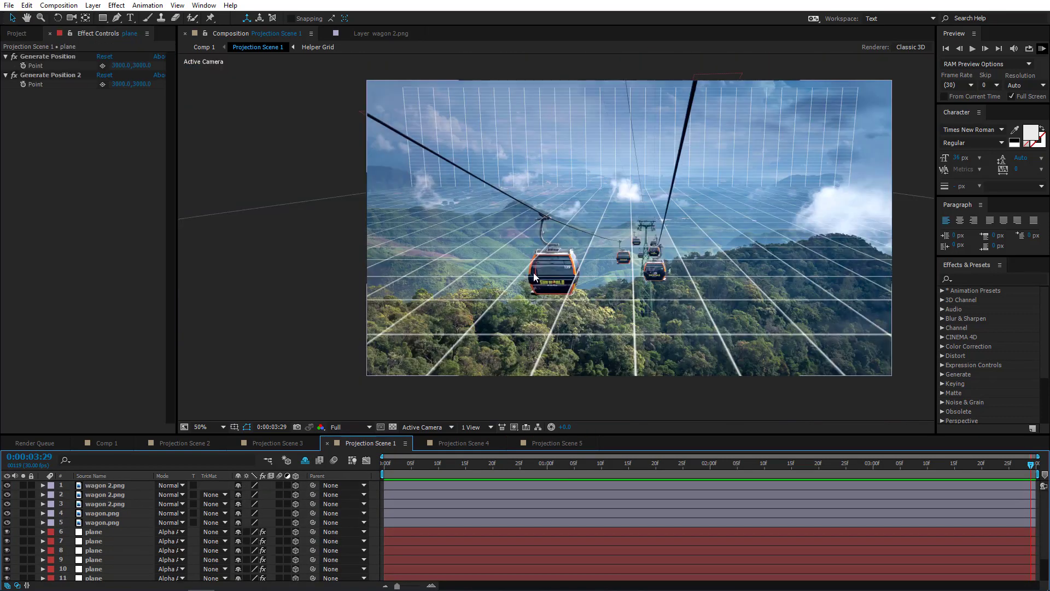
At the first frame, start animating Position on the far-left-rope cabin, wagon.png in layer 5.
{"action": "scroll", "coordinate": [534, 274], "scroll_direction": "up", "scroll_amount": 1}
{"action": "left_click_drag", "start_coordinate": [554, 287], "coordinate": [425, 287]}
{"action": "key", "text": "Home"}
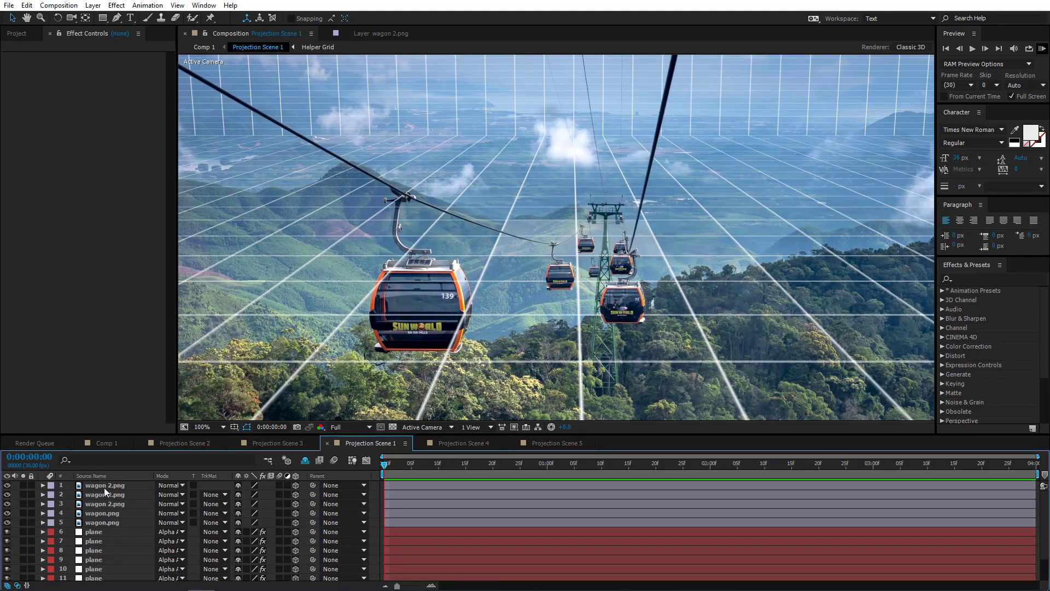
{"action": "left_click", "coordinate": [110, 521]}
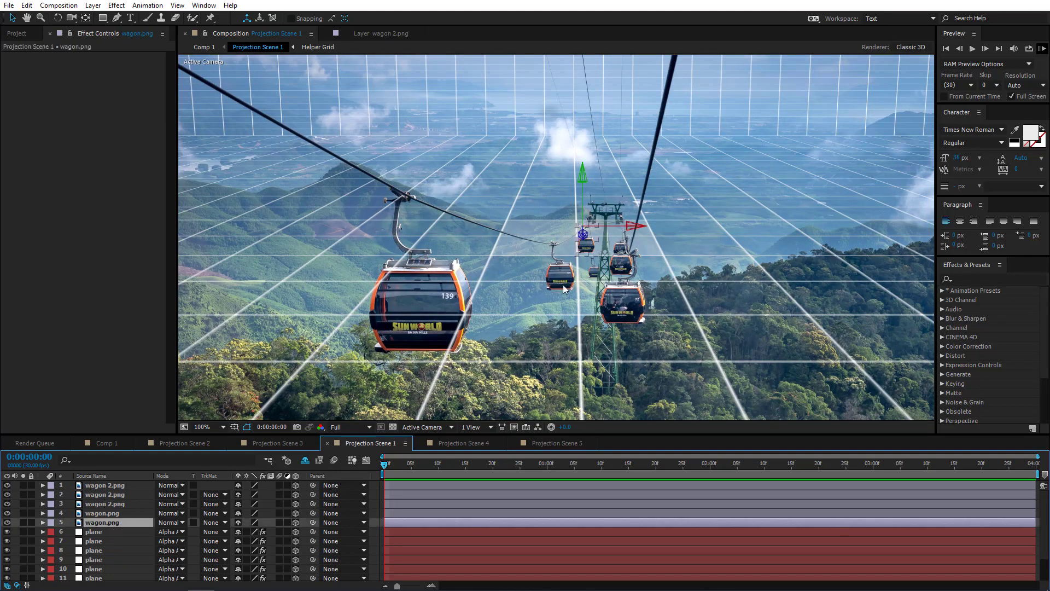
{"action": "scroll", "coordinate": [582, 235], "scroll_direction": "up", "scroll_amount": 1}
{"action": "left_click_drag", "start_coordinate": [582, 235], "coordinate": [484, 257]}
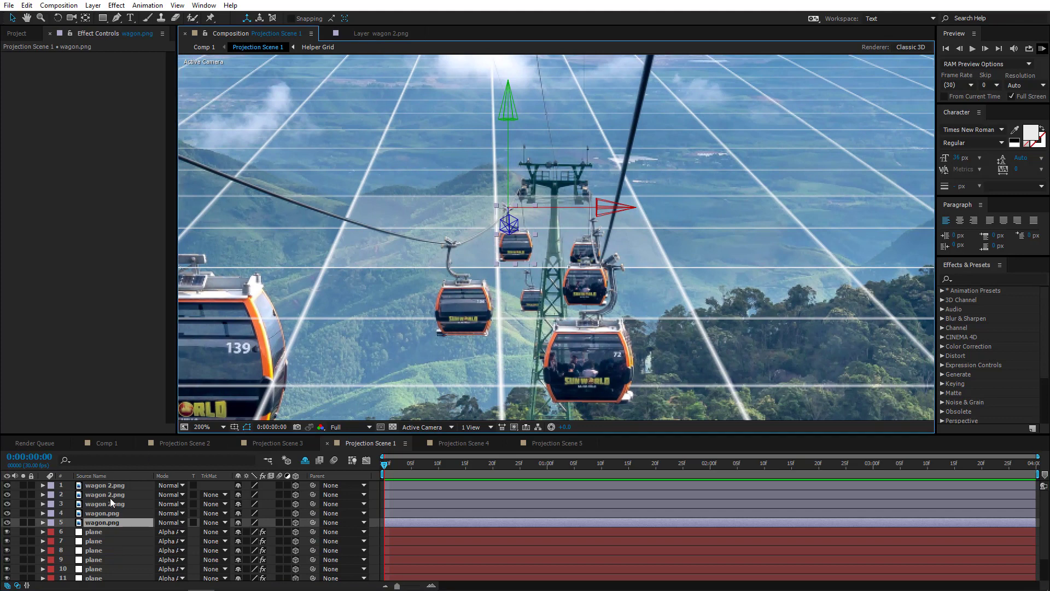
{"action": "key", "text": "p"}
{"action": "left_click", "coordinate": [69, 531]}
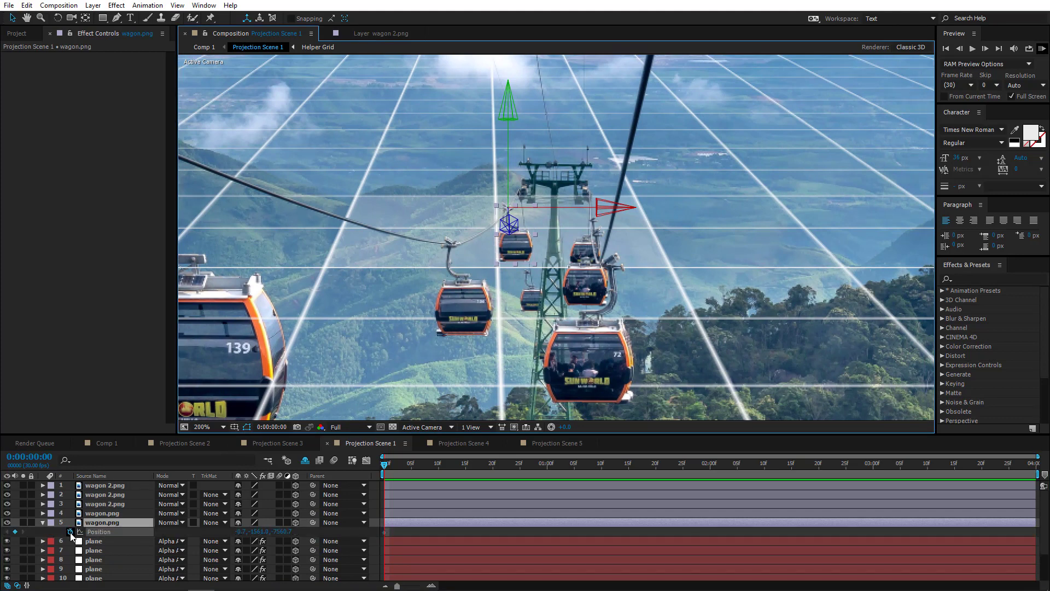
At 0:00:03:29, move the layer 5 cabin forward along the rope in the Top view to X about -26, and check it in Active Camera.
{"action": "key", "text": "End"}
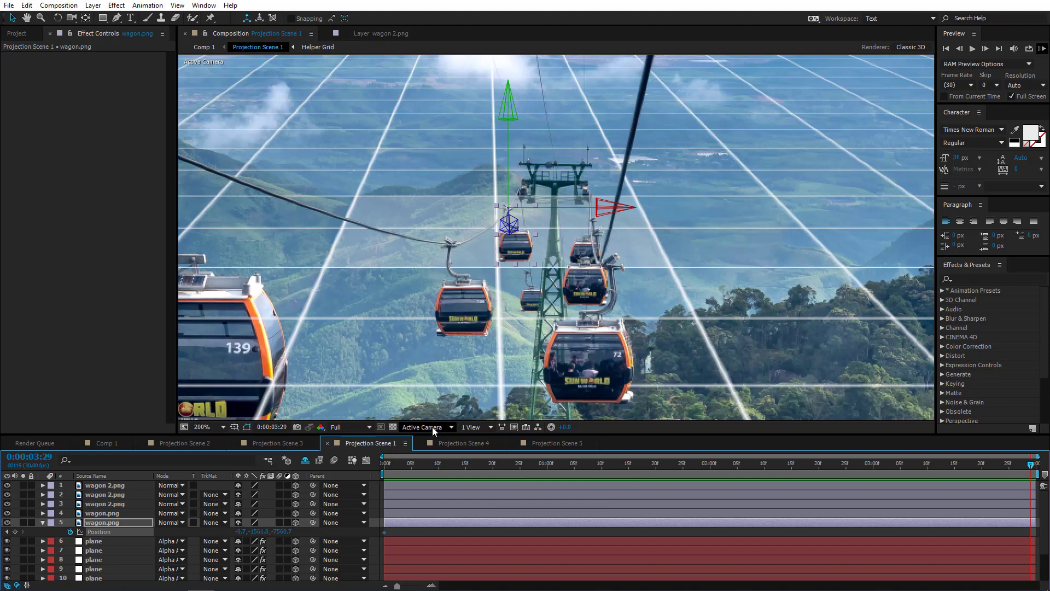
{"action": "left_click", "coordinate": [432, 426]}
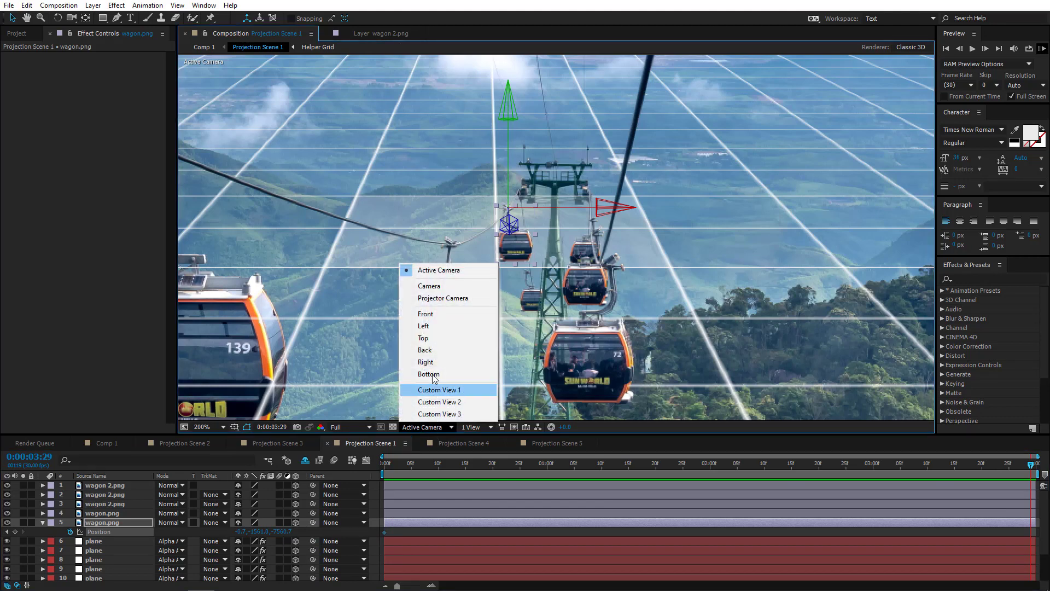
{"action": "left_click", "coordinate": [429, 339]}
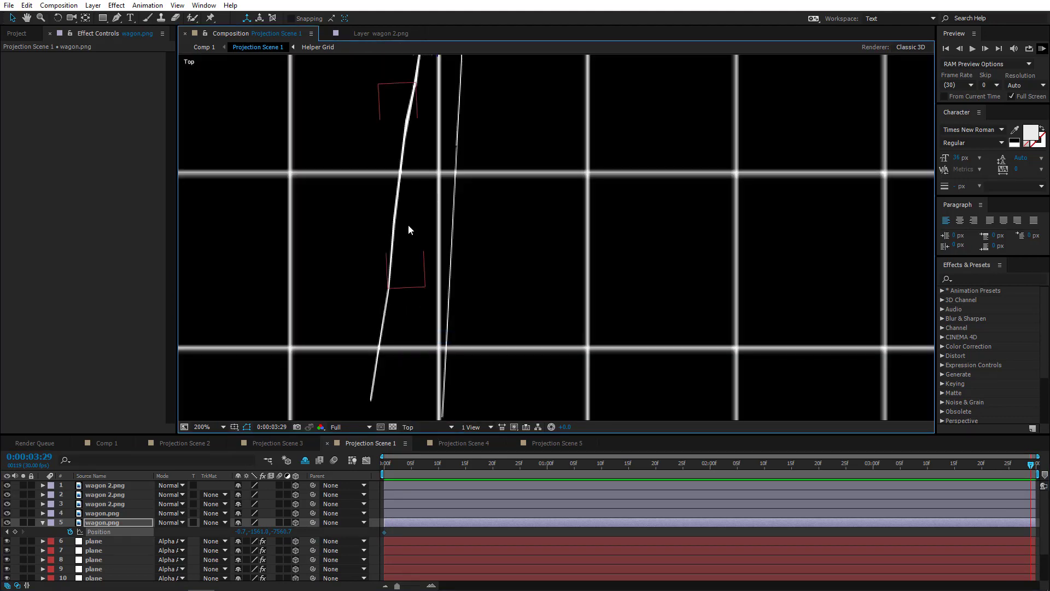
{"action": "left_click_drag", "start_coordinate": [467, 324], "coordinate": [454, 261]}
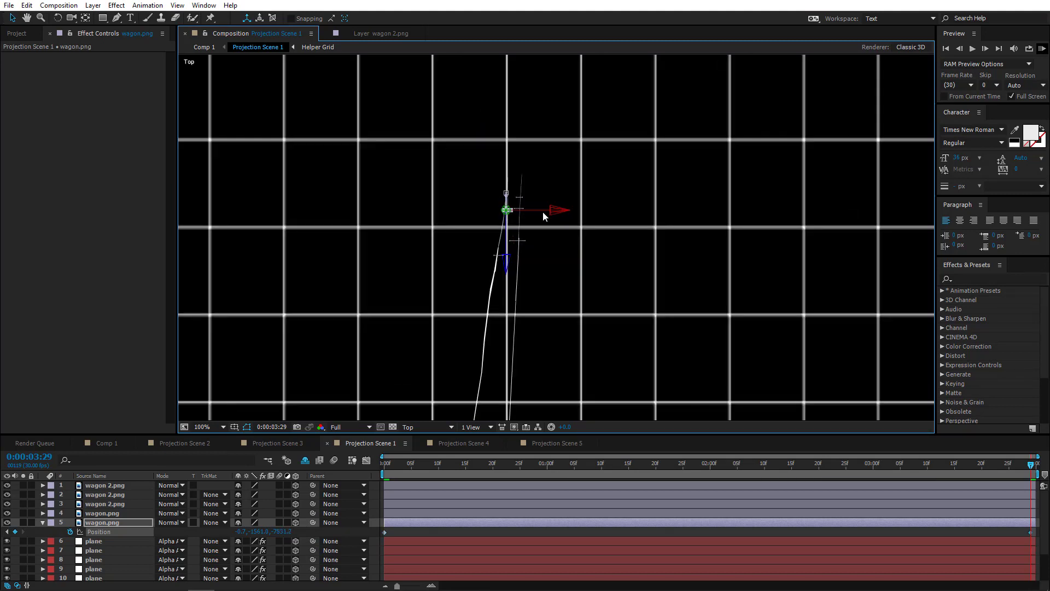
{"action": "left_click_drag", "start_coordinate": [520, 187], "coordinate": [516, 186]}
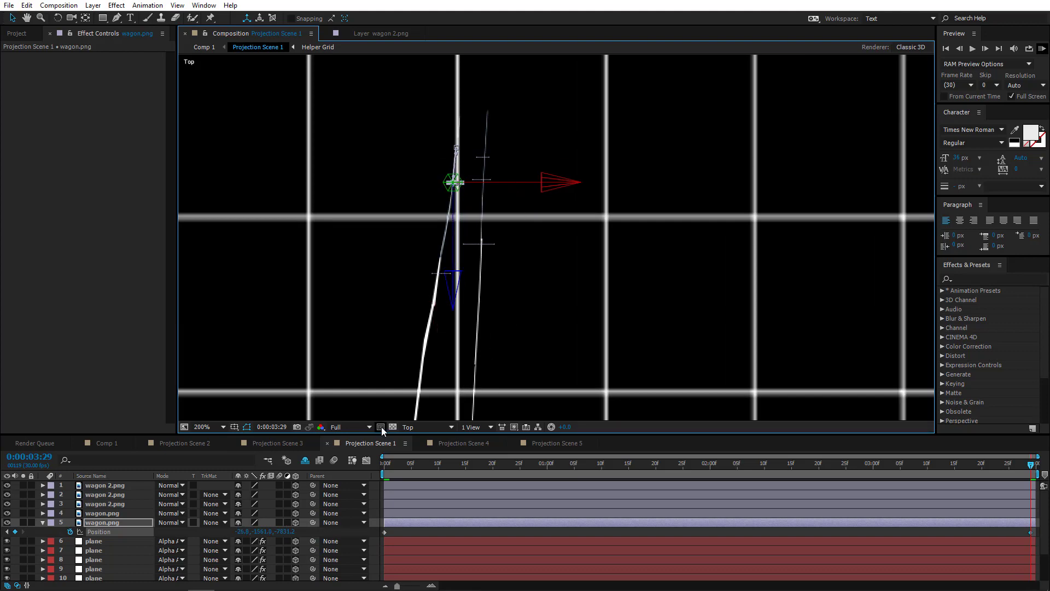
{"action": "left_click", "coordinate": [427, 427]}
{"action": "left_click", "coordinate": [421, 274]}
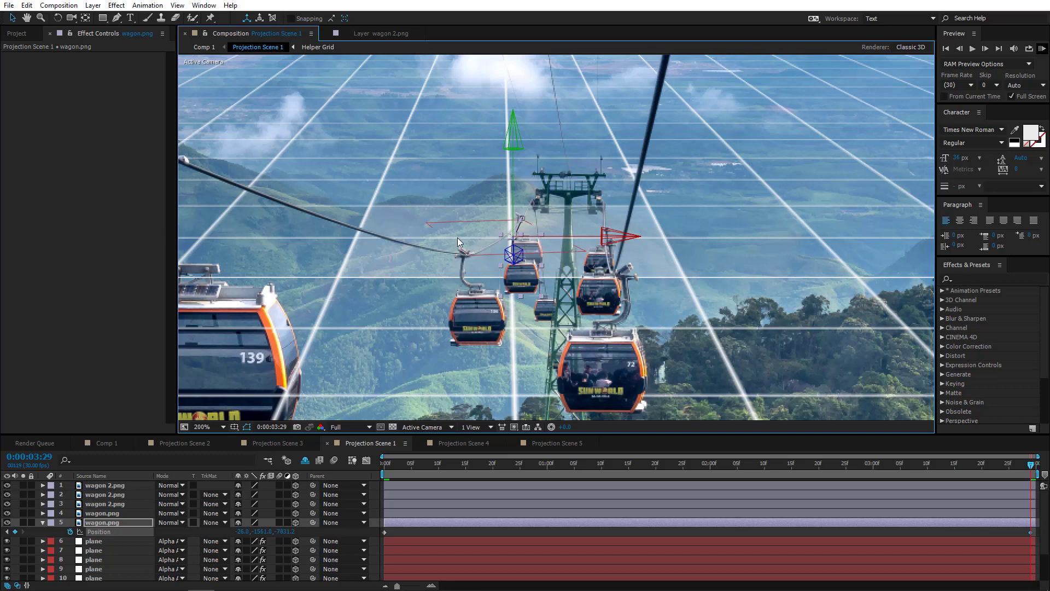
Pull the layer 5 cabin's end position back along the rope in the Left view, to a Z position of about -7748.
{"action": "left_click", "coordinate": [453, 424]}
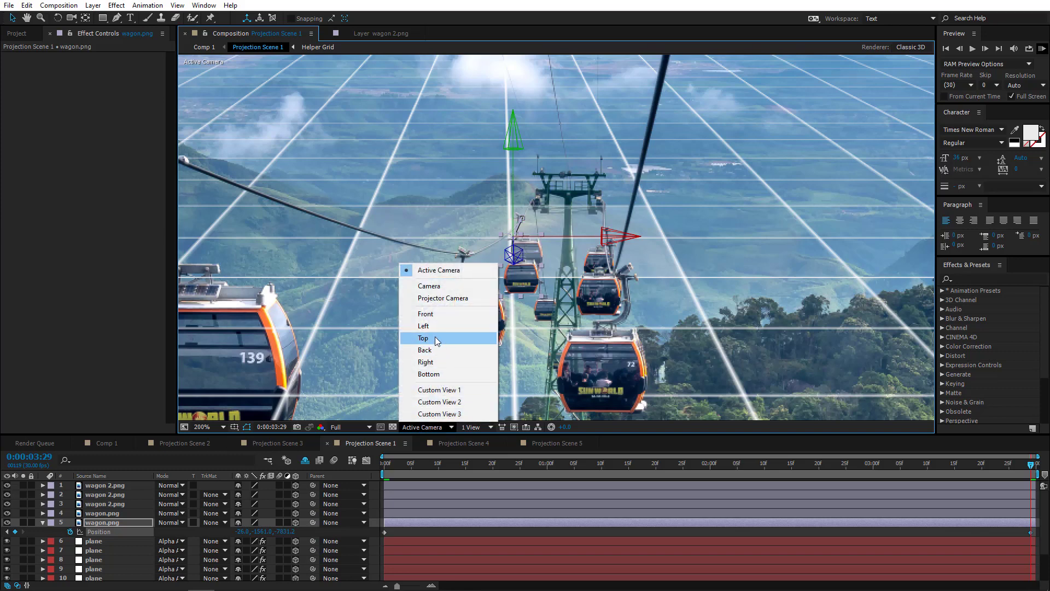
{"action": "left_click", "coordinate": [434, 324]}
{"action": "left_click_drag", "start_coordinate": [283, 172], "coordinate": [483, 277]}
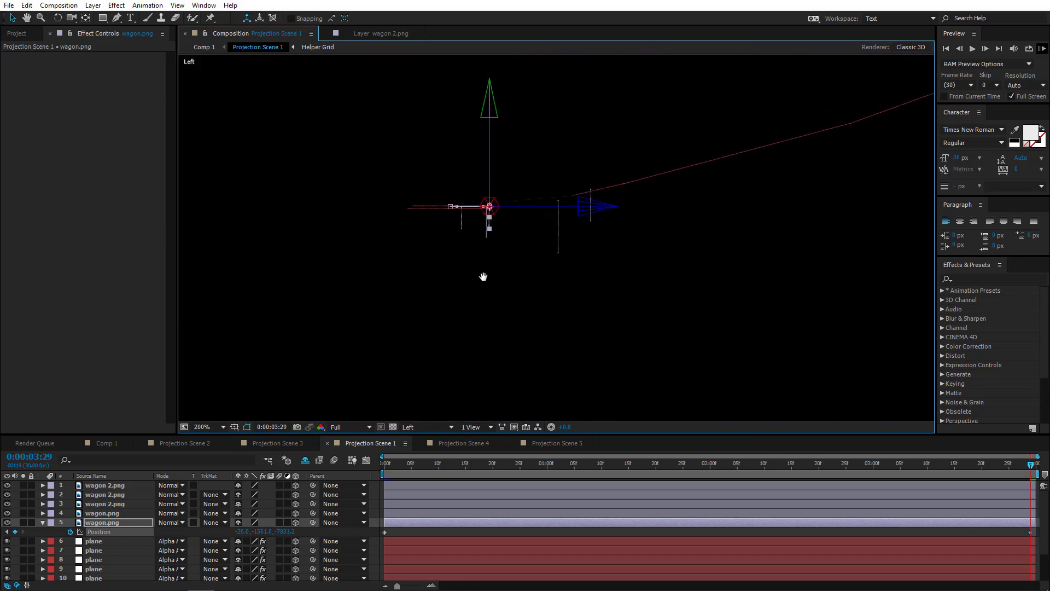
{"action": "scroll", "coordinate": [500, 210], "scroll_direction": "up", "scroll_amount": 1}
{"action": "left_click_drag", "start_coordinate": [471, 204], "coordinate": [515, 226]}
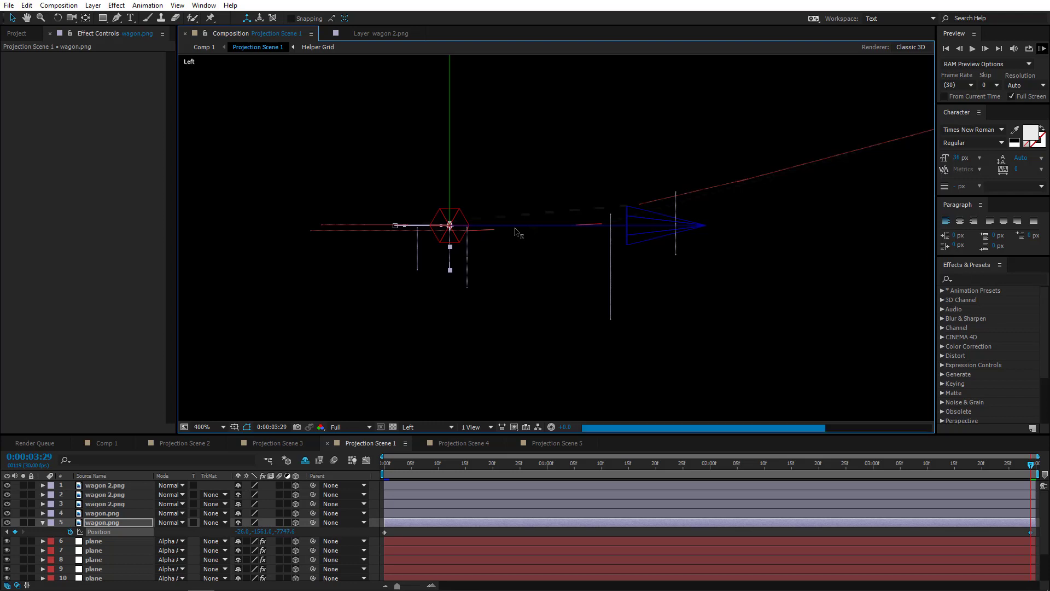
Raise the layer 5 cabin slightly onto the rope in the Active Camera view, to a Y position of about -1564.
{"action": "left_click", "coordinate": [428, 421]}
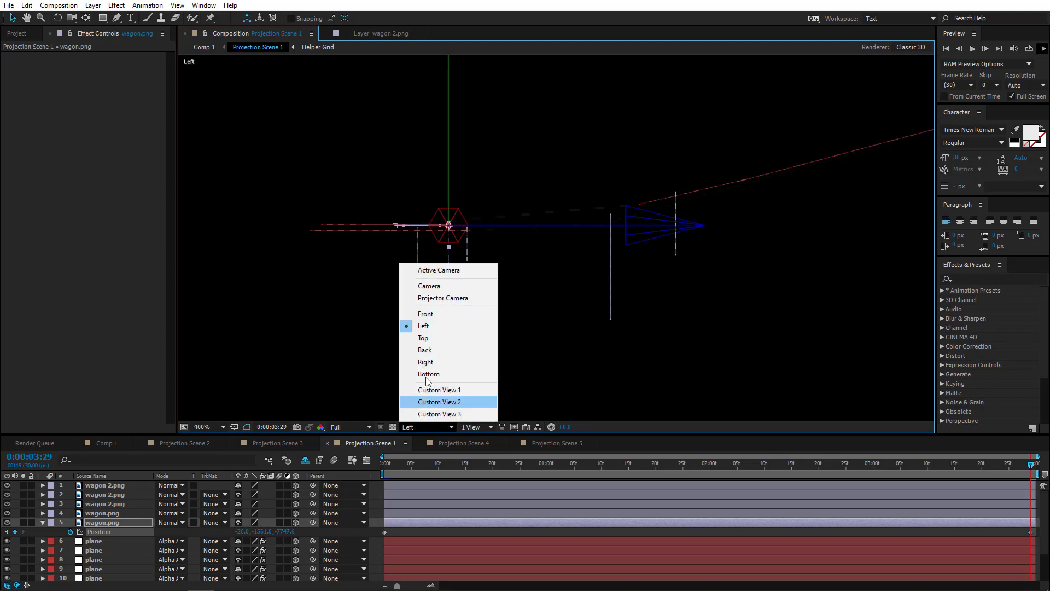
{"action": "left_click", "coordinate": [441, 271]}
{"action": "scroll", "coordinate": [548, 321], "scroll_direction": "down", "scroll_amount": 1}
{"action": "left_click_drag", "start_coordinate": [552, 319], "coordinate": [424, 272]}
{"action": "scroll", "coordinate": [554, 299], "scroll_direction": "up", "scroll_amount": 1}
{"action": "left_click_drag", "start_coordinate": [478, 205], "coordinate": [480, 203]}
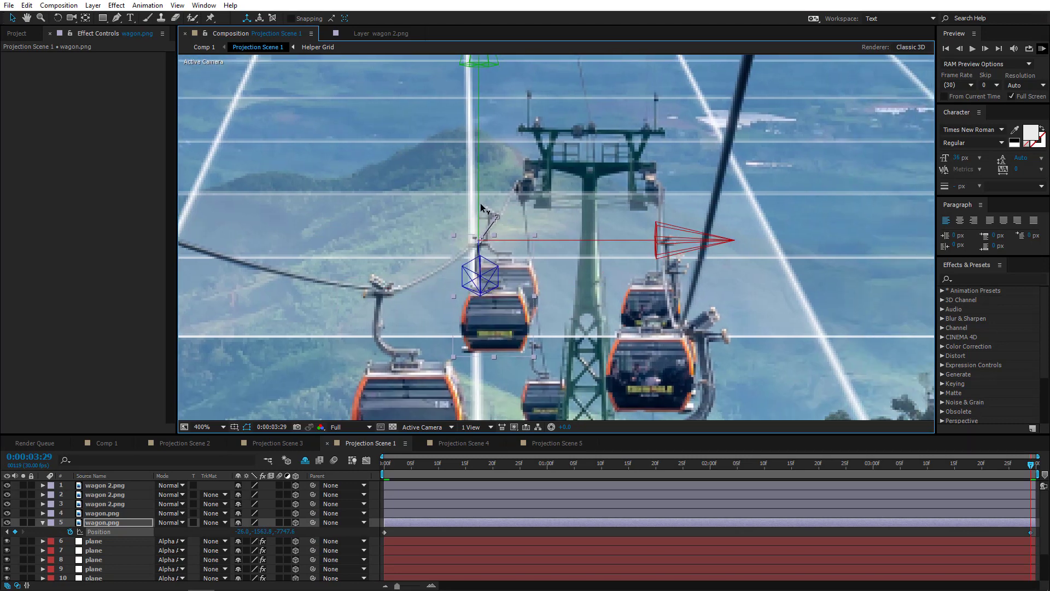
{"action": "scroll", "coordinate": [447, 300], "scroll_direction": "down", "scroll_amount": 1}
{"action": "left_click_drag", "start_coordinate": [455, 333], "coordinate": [517, 251]}
At the first frame, start animating Position on the nearer small cabin, wagon.png in layer 4.
{"action": "left_click", "coordinate": [106, 514]}
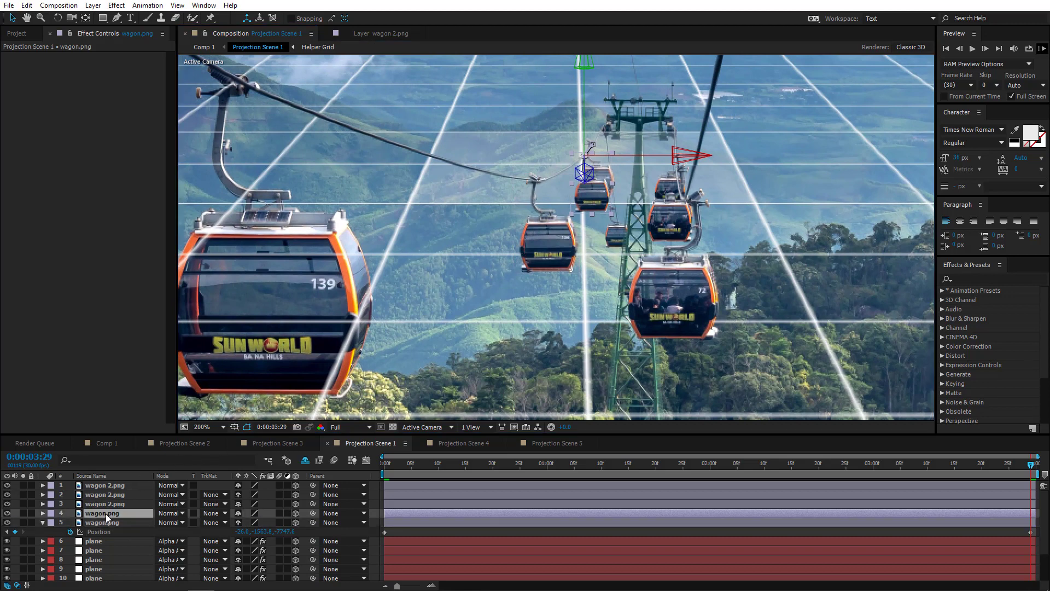
{"action": "key", "text": "p"}
{"action": "left_click", "coordinate": [386, 467]}
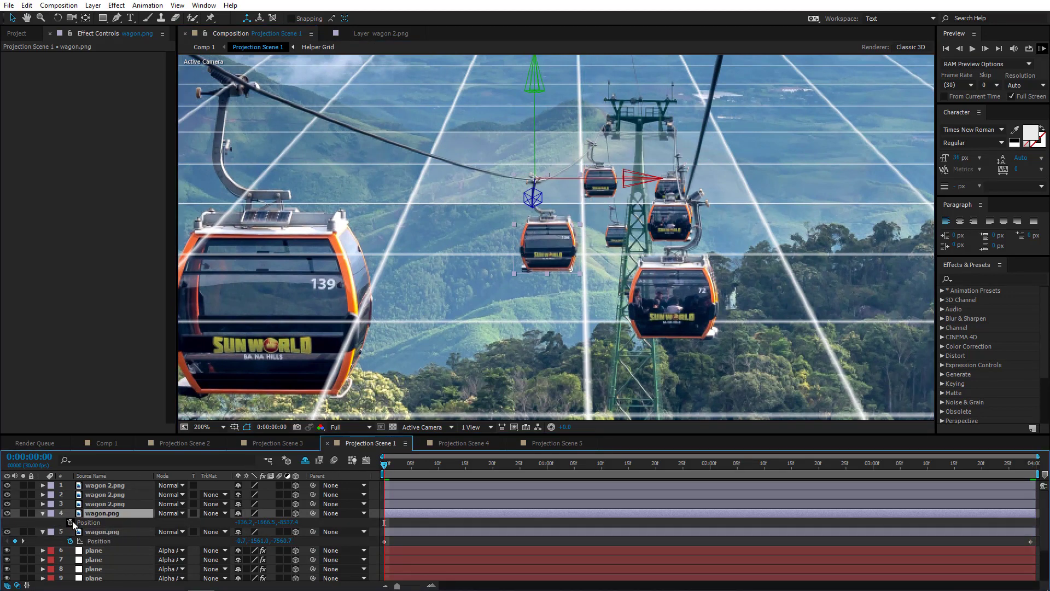
{"action": "left_click", "coordinate": [70, 522]}
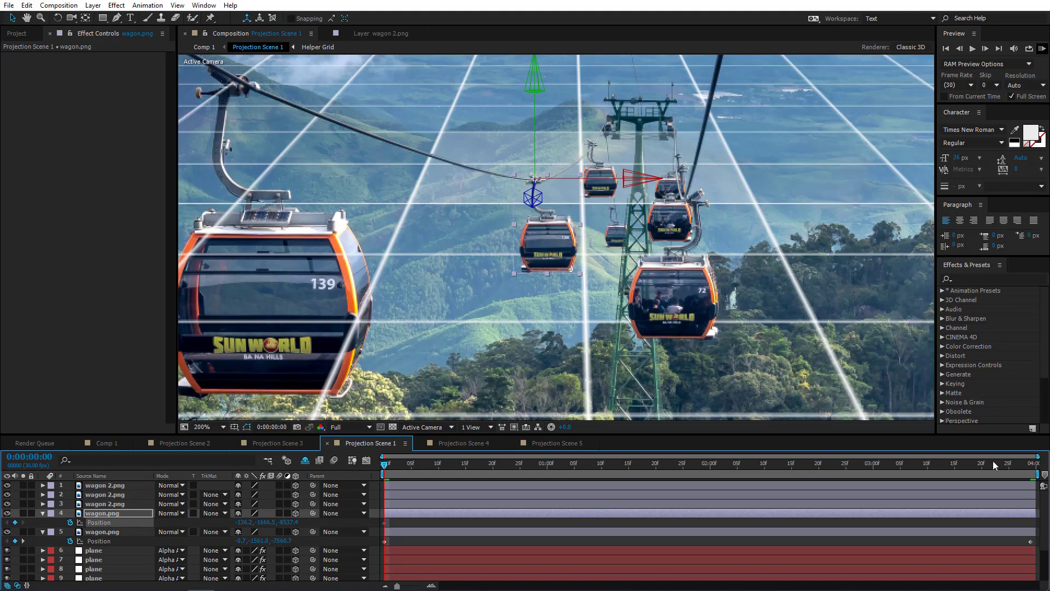
At 0:00:03:29, move the layer 4 cabin forward and up along the rope in the Left view, to a Y position of about -1727.
{"action": "left_click", "coordinate": [1031, 464]}
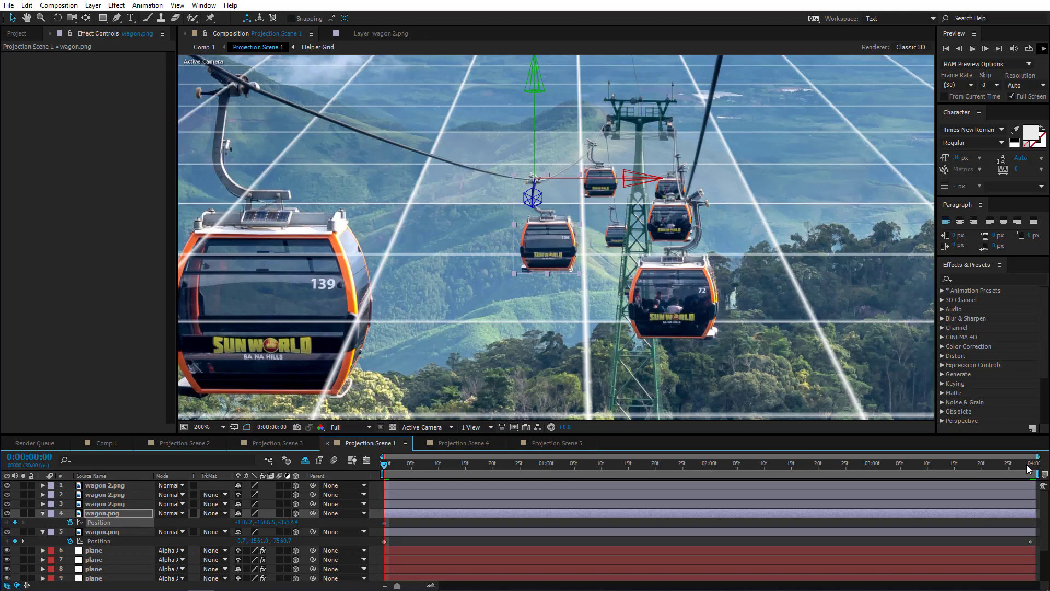
{"action": "left_click", "coordinate": [443, 425]}
{"action": "left_click", "coordinate": [442, 329]}
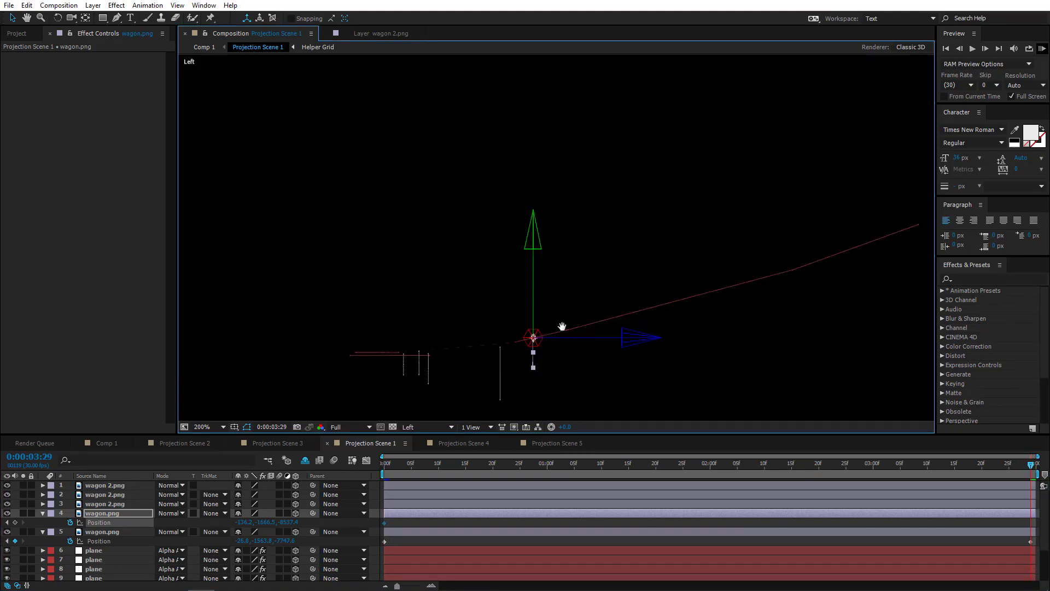
{"action": "left_click_drag", "start_coordinate": [563, 327], "coordinate": [584, 270]}
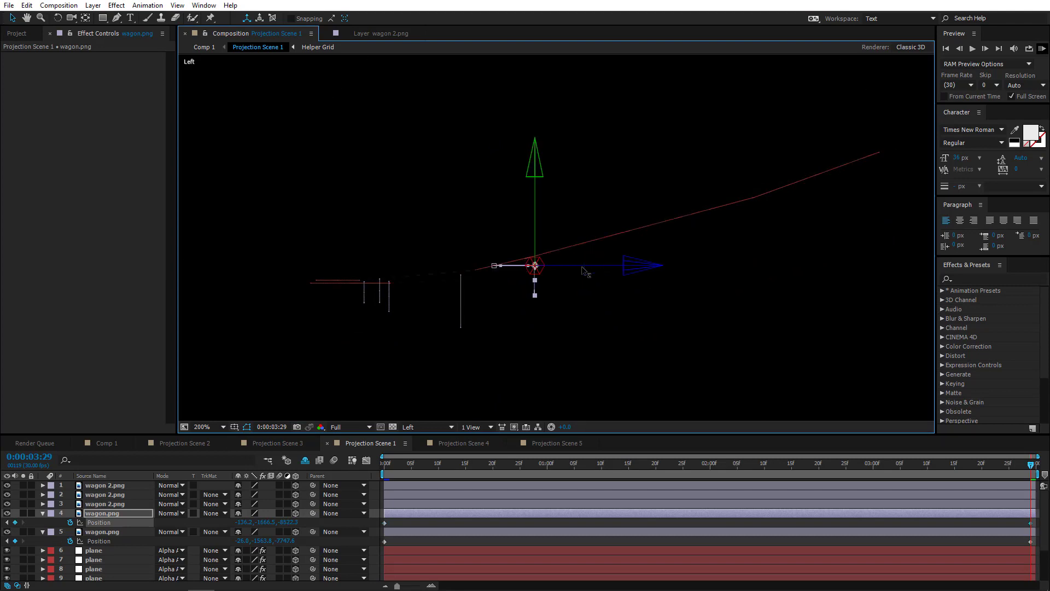
{"action": "left_click_drag", "start_coordinate": [538, 228], "coordinate": [541, 220]}
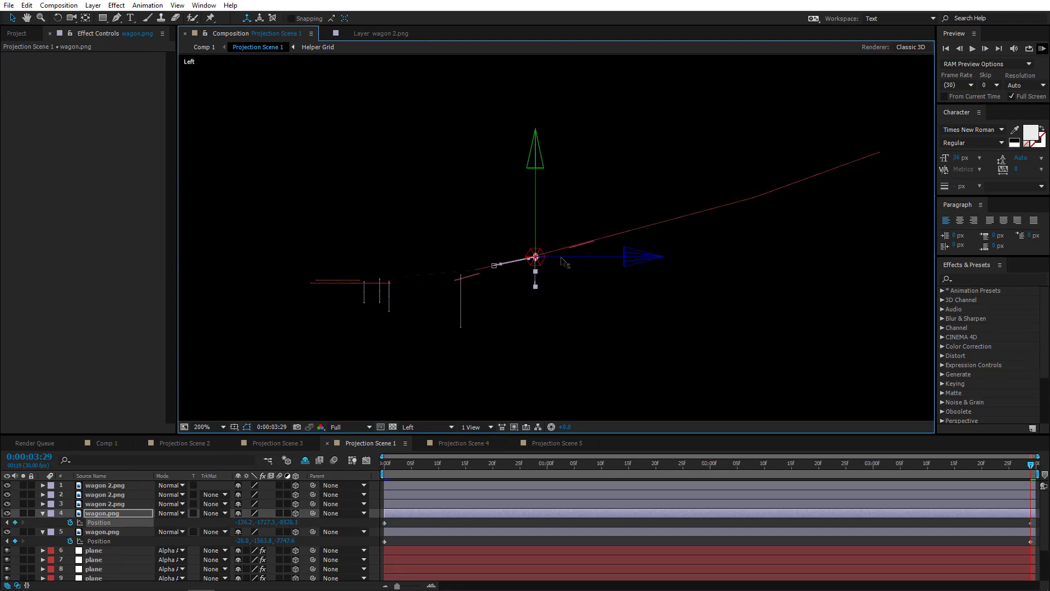
{"action": "left_click_drag", "start_coordinate": [563, 258], "coordinate": [559, 258]}
Align the layer 4 cabin sideways with the rope in the Top view and return to the Active Camera view.
{"action": "left_click", "coordinate": [420, 428]}
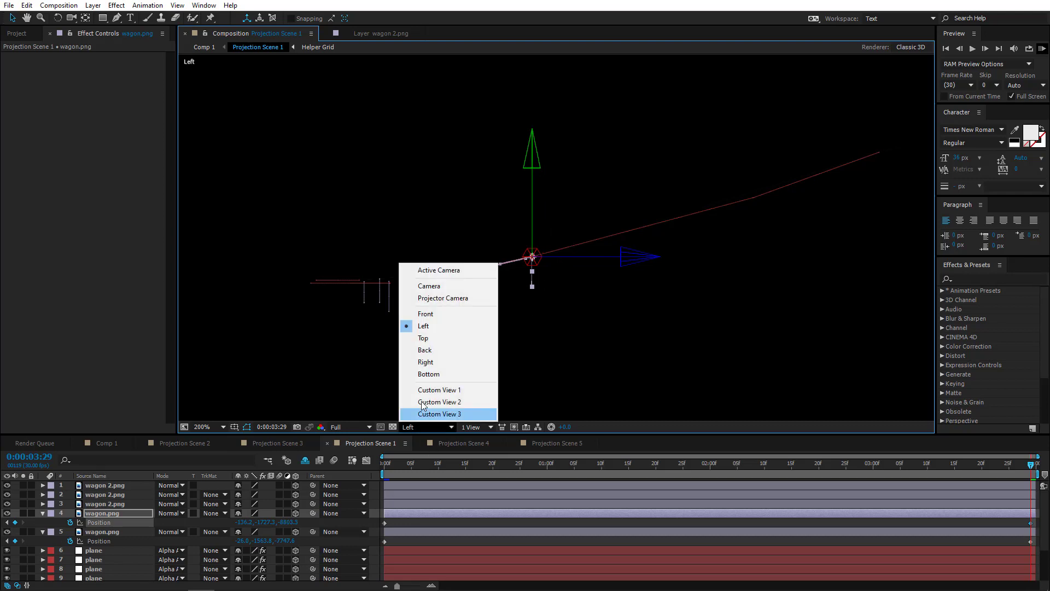
{"action": "left_click", "coordinate": [434, 339]}
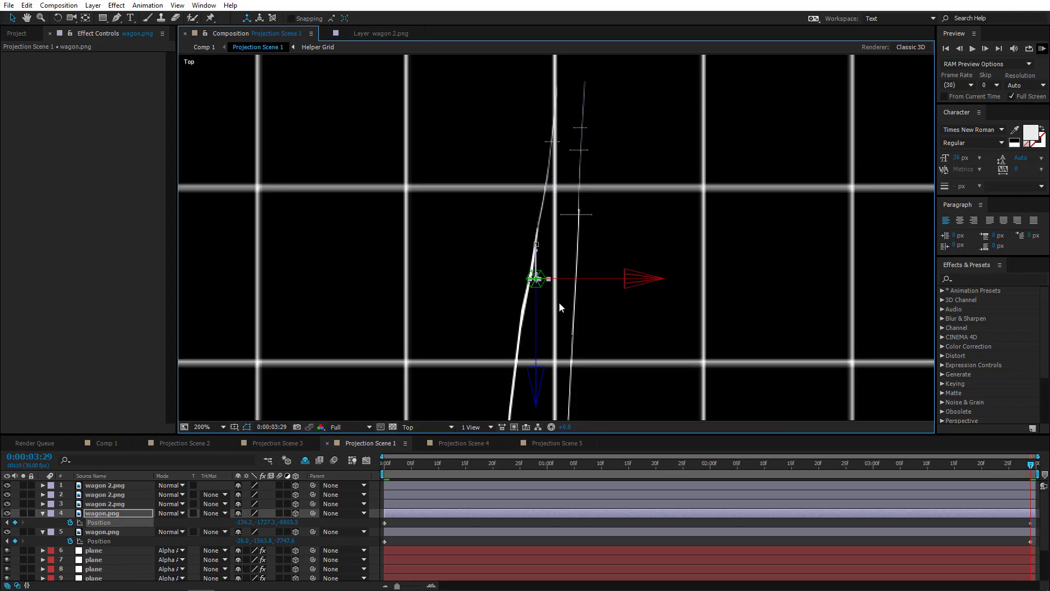
{"action": "left_click_drag", "start_coordinate": [591, 279], "coordinate": [586, 278]}
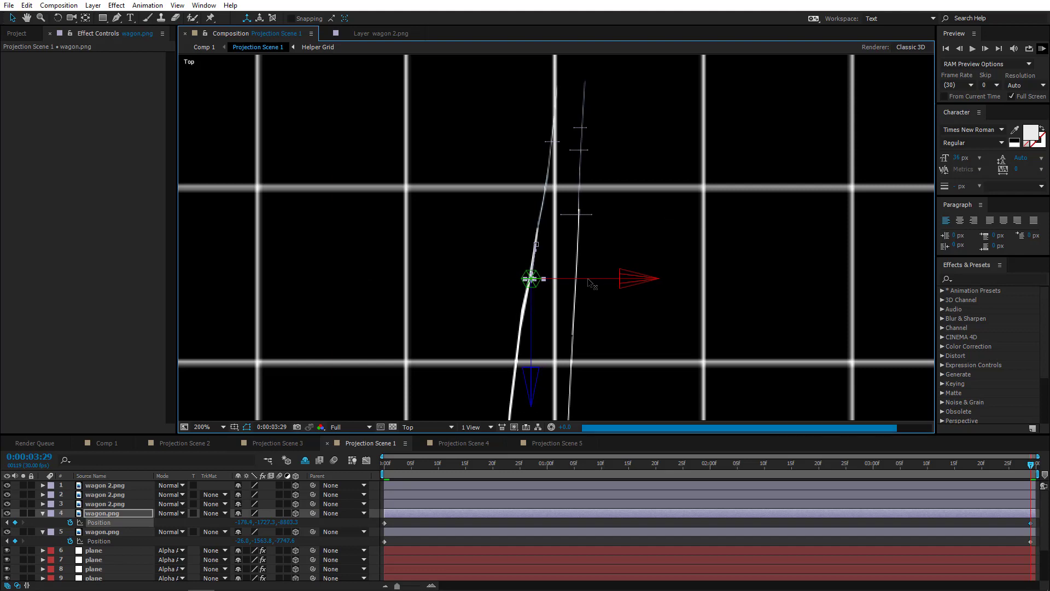
{"action": "left_click", "coordinate": [425, 426]}
{"action": "left_click", "coordinate": [436, 271]}
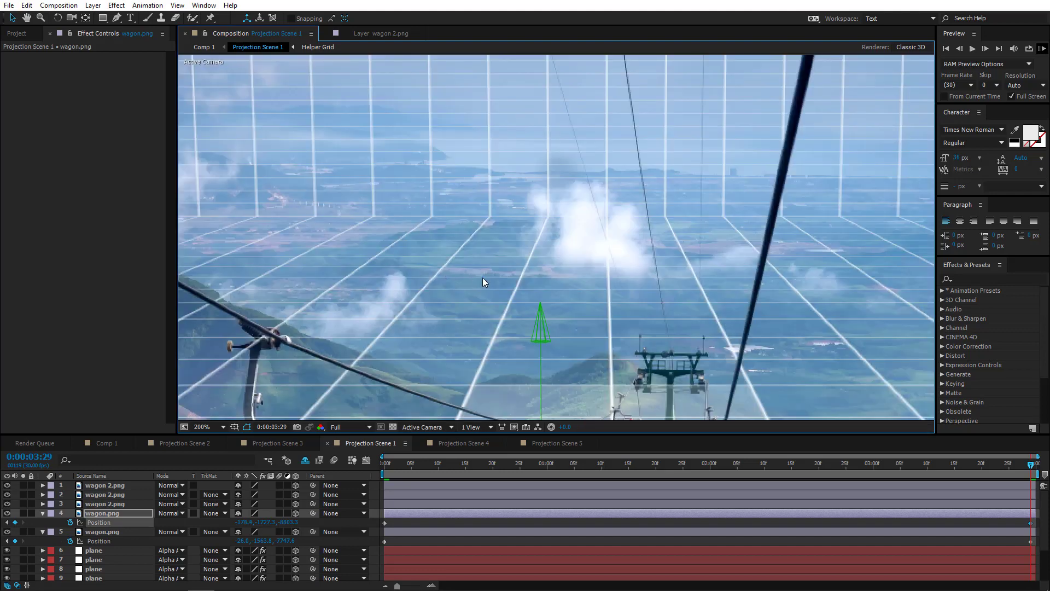
Raise the layer 4 cabin slightly onto the rope at its end keyframe, to a Y position of about -1732.
{"action": "scroll", "coordinate": [512, 219], "scroll_direction": "up", "scroll_amount": 2}
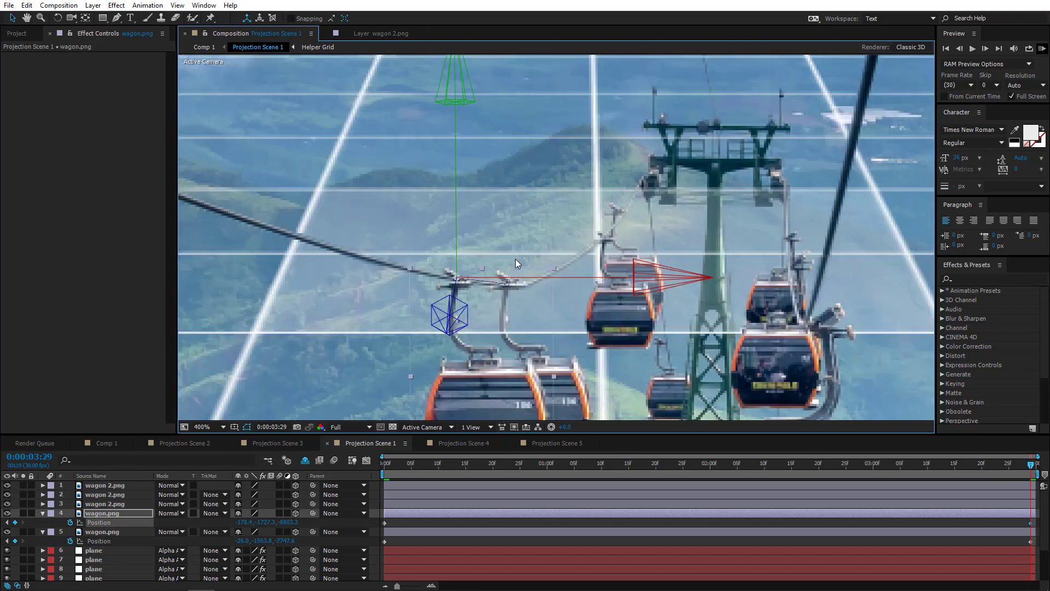
{"action": "left_click_drag", "start_coordinate": [516, 275], "coordinate": [555, 256]}
{"action": "left_click_drag", "start_coordinate": [496, 211], "coordinate": [498, 207]}
{"action": "scroll", "coordinate": [521, 225], "scroll_direction": "down", "scroll_amount": 4}
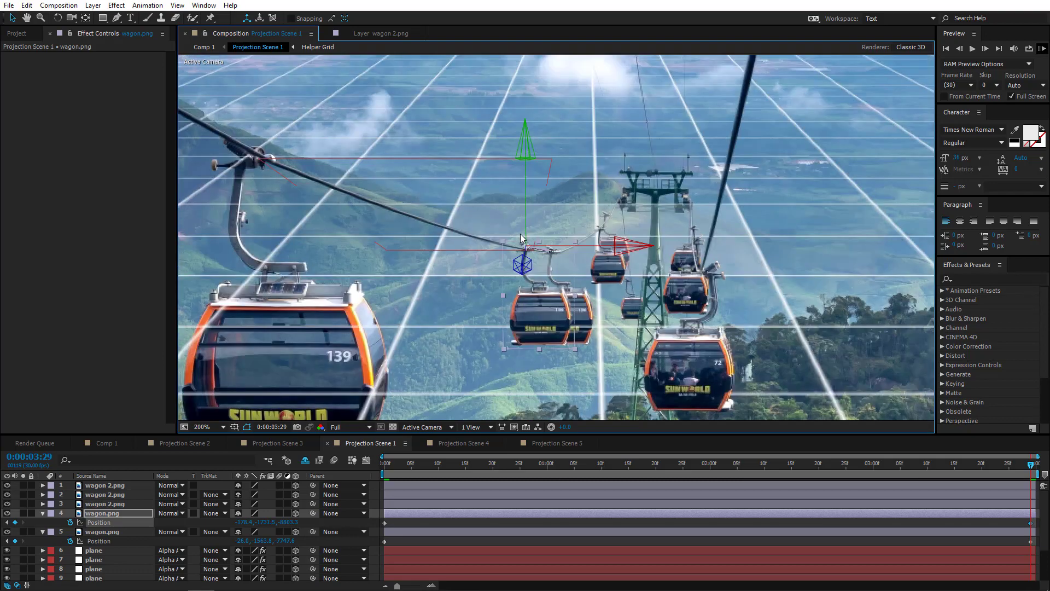
{"action": "left_click_drag", "start_coordinate": [468, 314], "coordinate": [551, 303]}
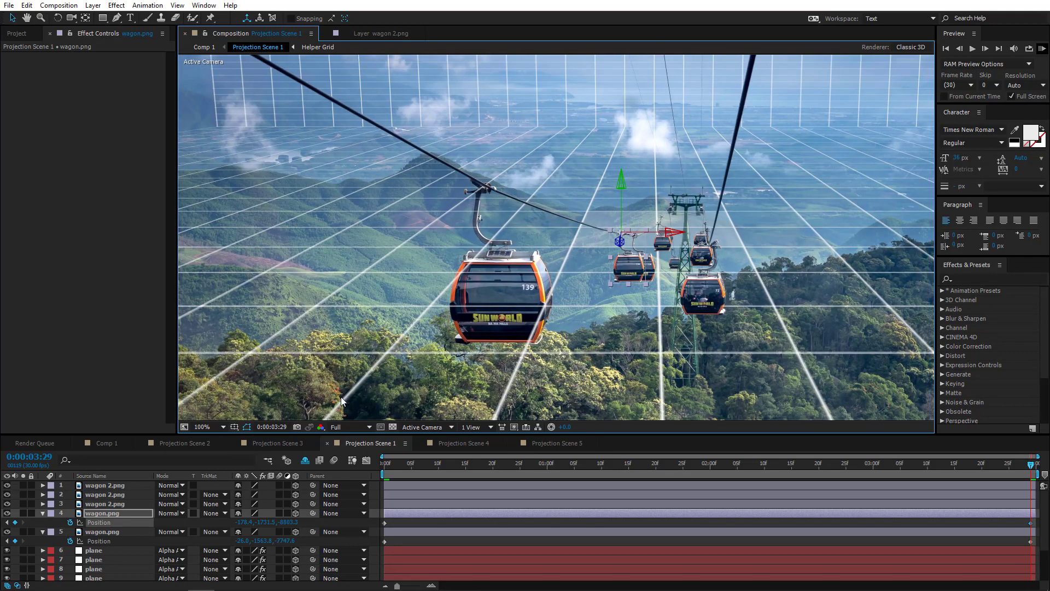
At the first frame, start animating Position on the layer 3 cabin, wagon 2.png.
{"action": "left_click", "coordinate": [116, 504]}
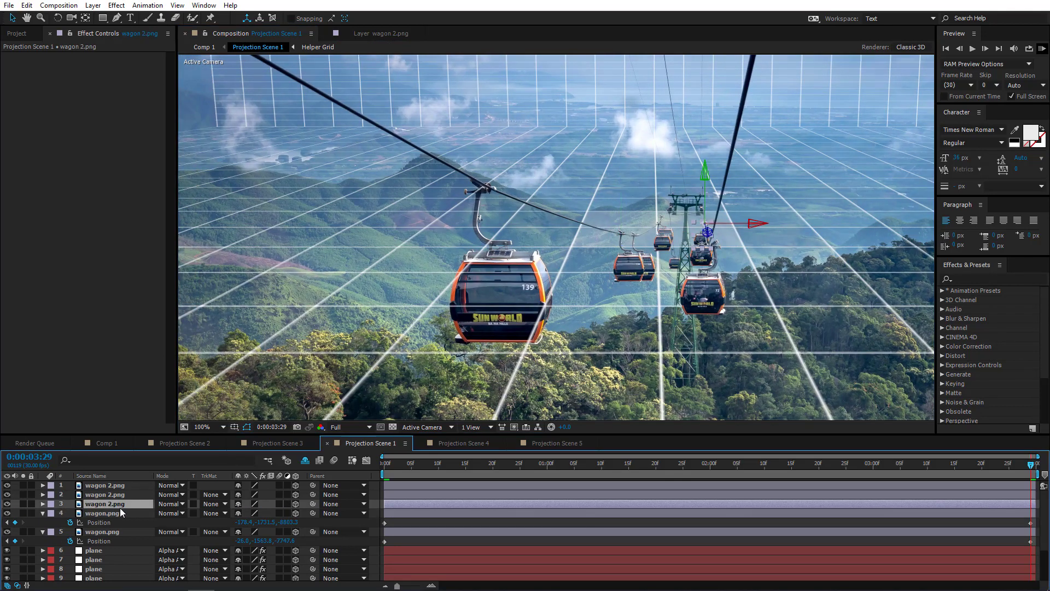
{"action": "key", "text": "p"}
{"action": "left_click_drag", "start_coordinate": [395, 463], "coordinate": [314, 478]}
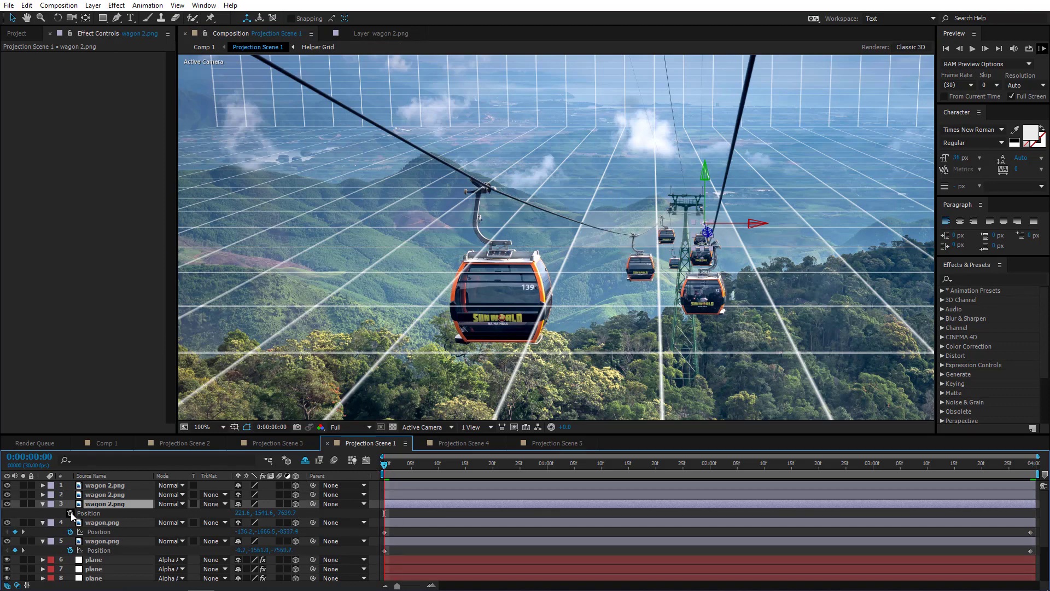
{"action": "left_click", "coordinate": [70, 513]}
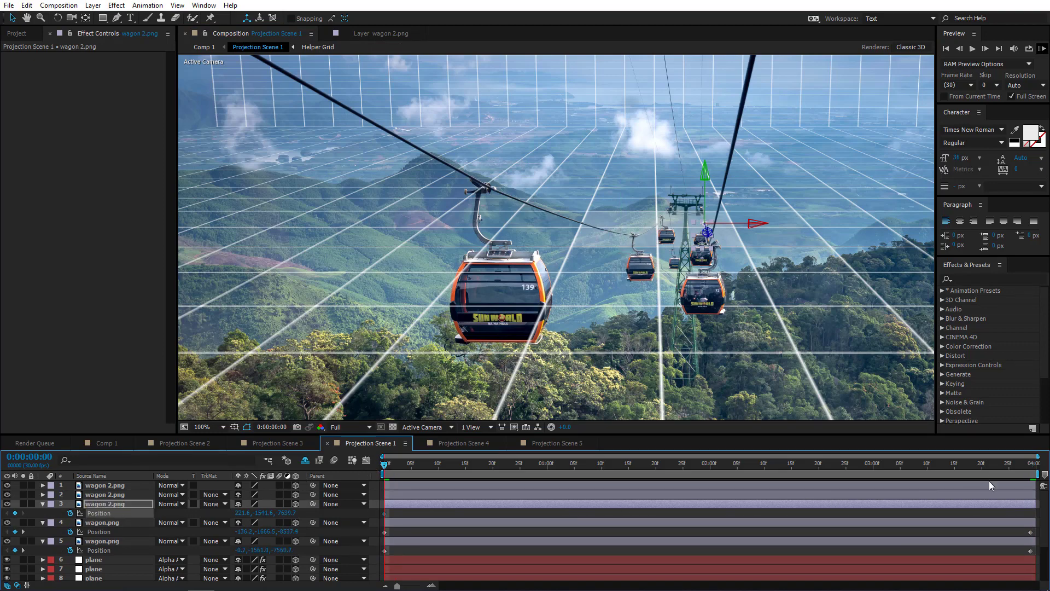
At 0:00:03:29, move the layer 3 cabin away along its rope in the Left view, to a Z position of about -7511, and return to Active Camera.
{"action": "left_click", "coordinate": [1016, 464]}
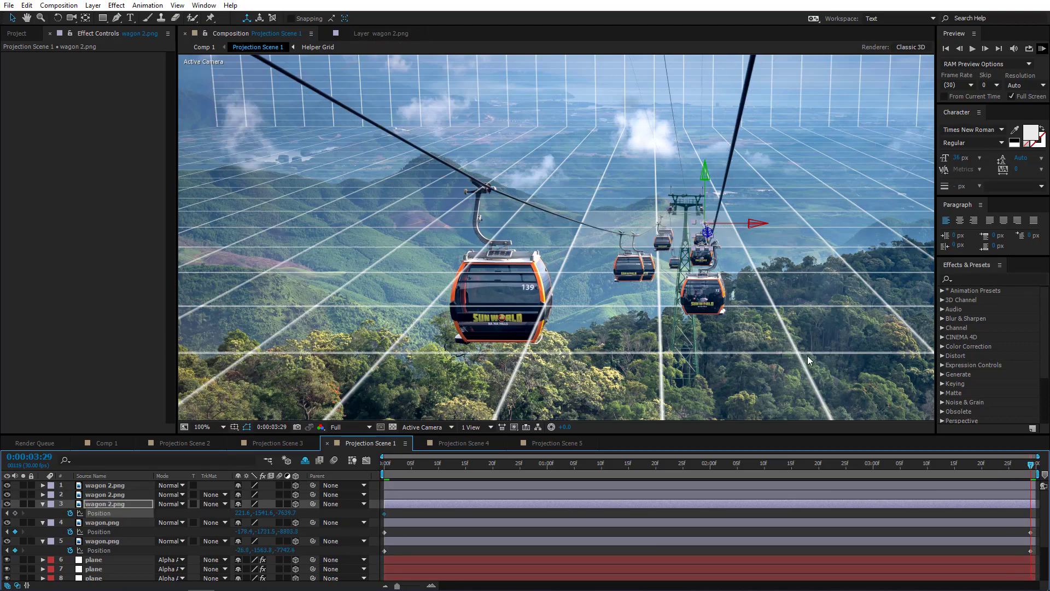
{"action": "scroll", "coordinate": [746, 243], "scroll_direction": "up", "scroll_amount": 1}
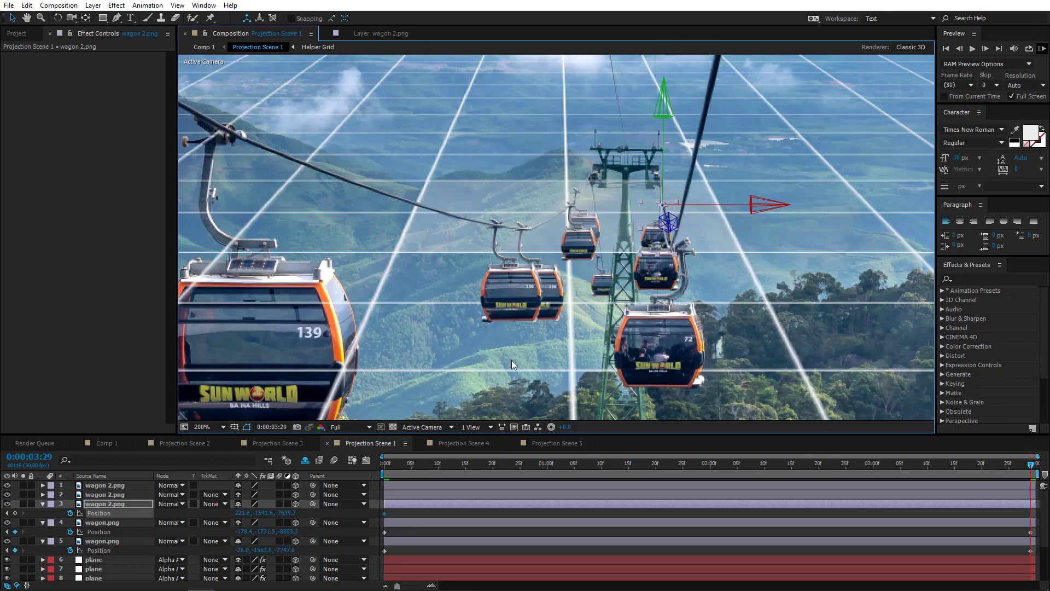
{"action": "left_click", "coordinate": [429, 427]}
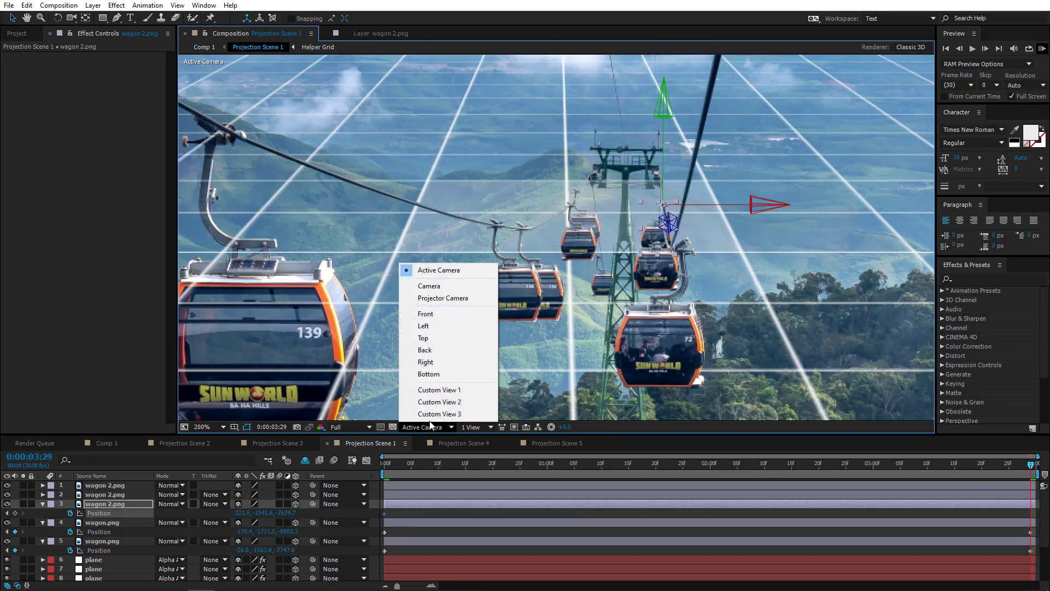
{"action": "left_click", "coordinate": [433, 326]}
{"action": "left_click_drag", "start_coordinate": [536, 324], "coordinate": [578, 250]}
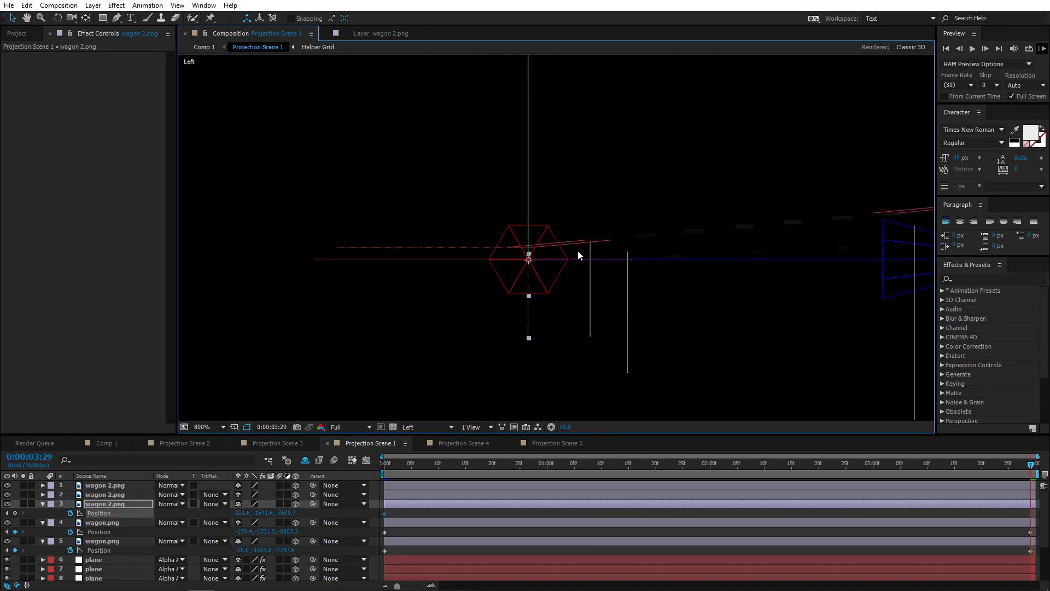
{"action": "left_click_drag", "start_coordinate": [645, 260], "coordinate": [599, 261]}
{"action": "scroll", "coordinate": [598, 261], "scroll_direction": "down", "scroll_amount": 3}
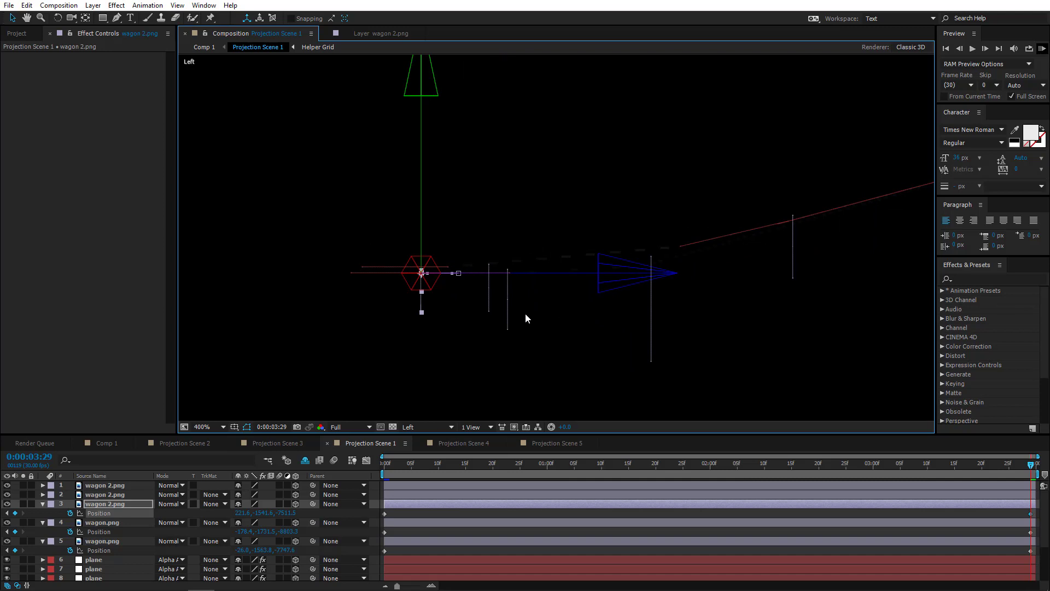
{"action": "left_click", "coordinate": [435, 427]}
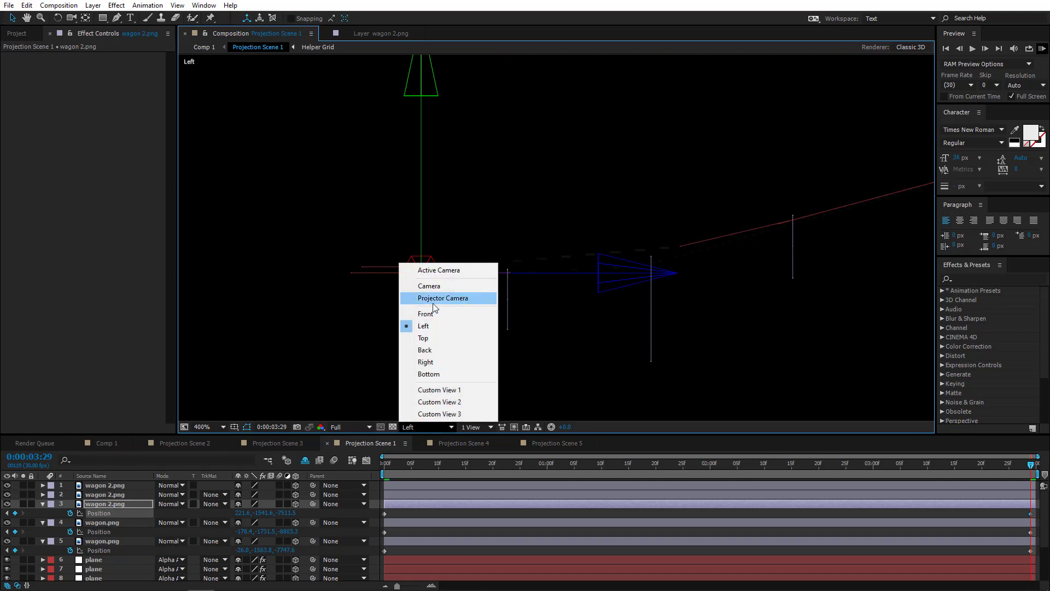
{"action": "left_click", "coordinate": [444, 270]}
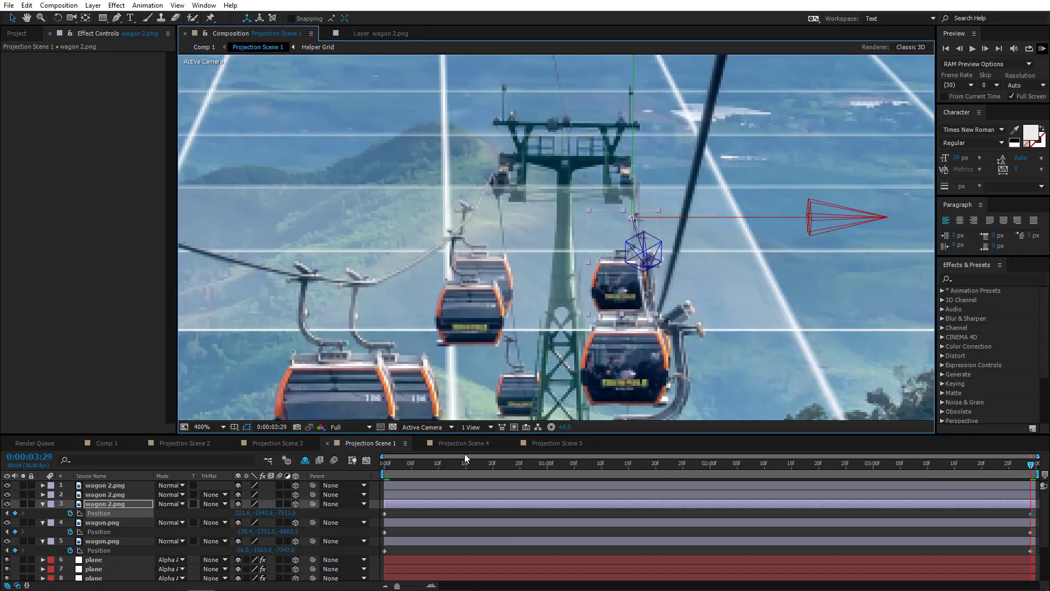
Check the layer 3 cabin's motion and nudge it sideways onto the rope at its end keyframe, to an X position of about 223.
{"action": "left_click", "coordinate": [395, 465]}
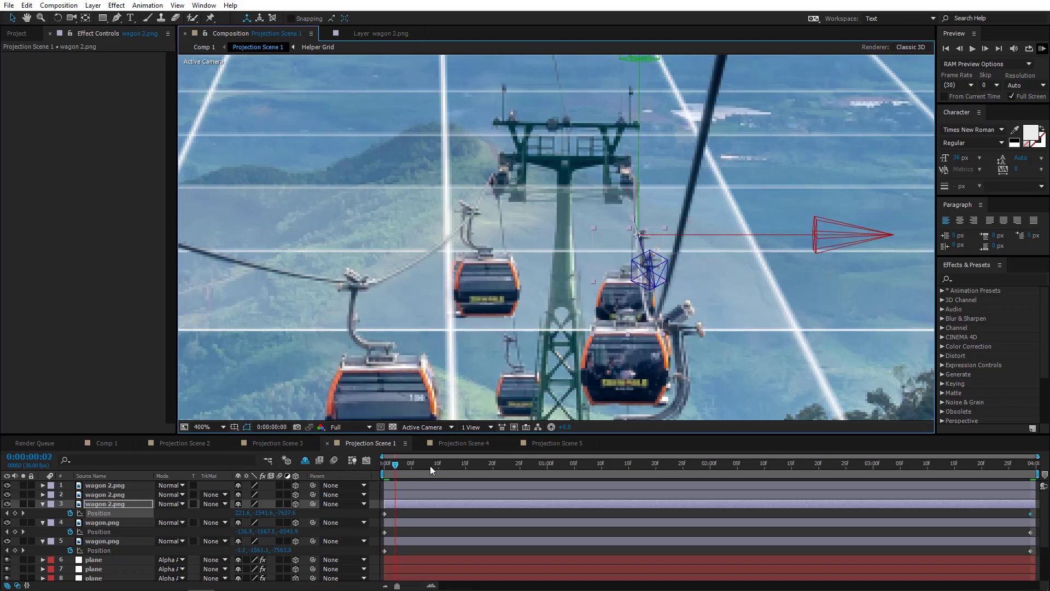
{"action": "left_click_drag", "start_coordinate": [395, 464], "coordinate": [1032, 465]}
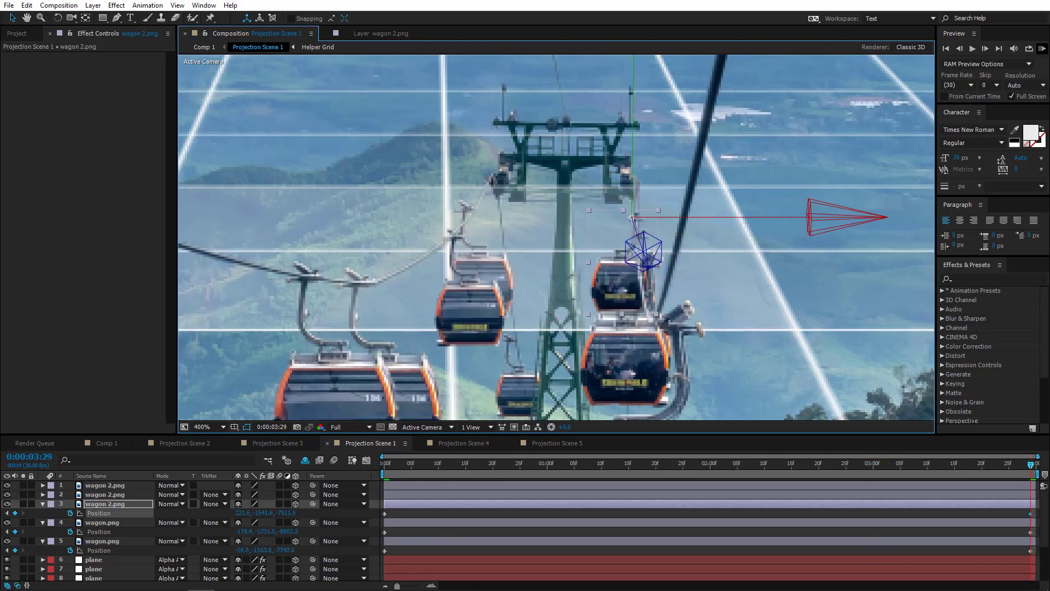
{"action": "left_click_drag", "start_coordinate": [706, 215], "coordinate": [709, 214]}
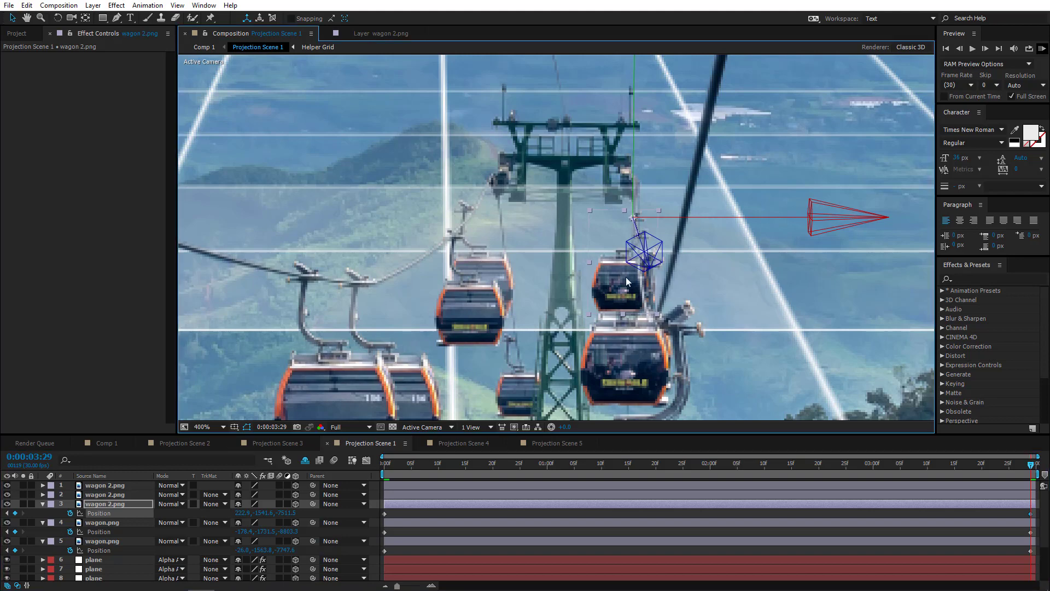
{"action": "key", "text": "comma"}
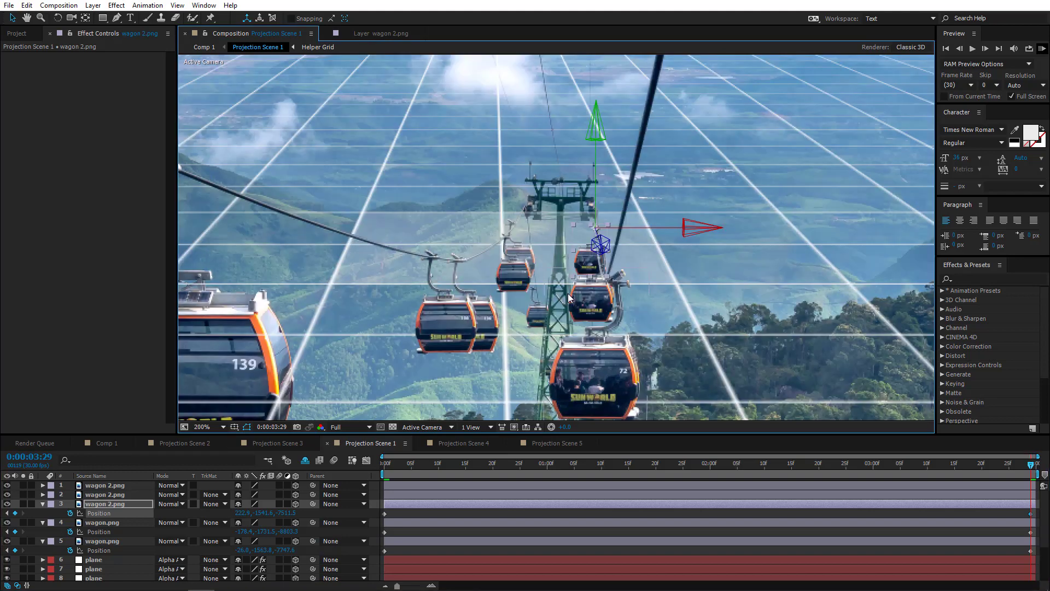
At the first frame, start animating Position on the layer 2 cabin, wagon 2.png.
{"action": "left_click", "coordinate": [108, 494]}
{"action": "key", "text": "p"}
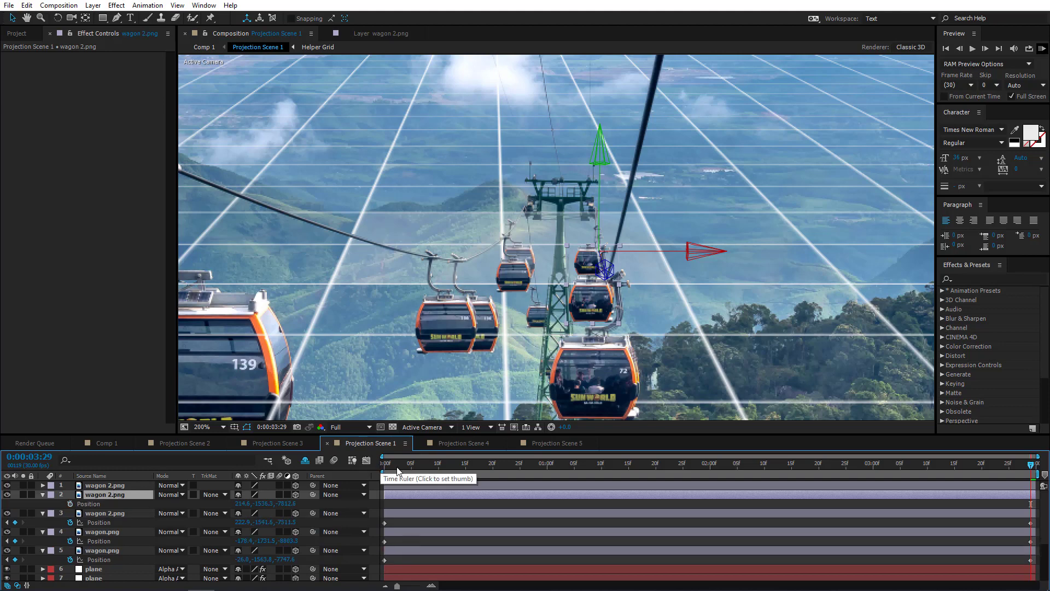
{"action": "left_click", "coordinate": [385, 464]}
{"action": "left_click", "coordinate": [69, 503]}
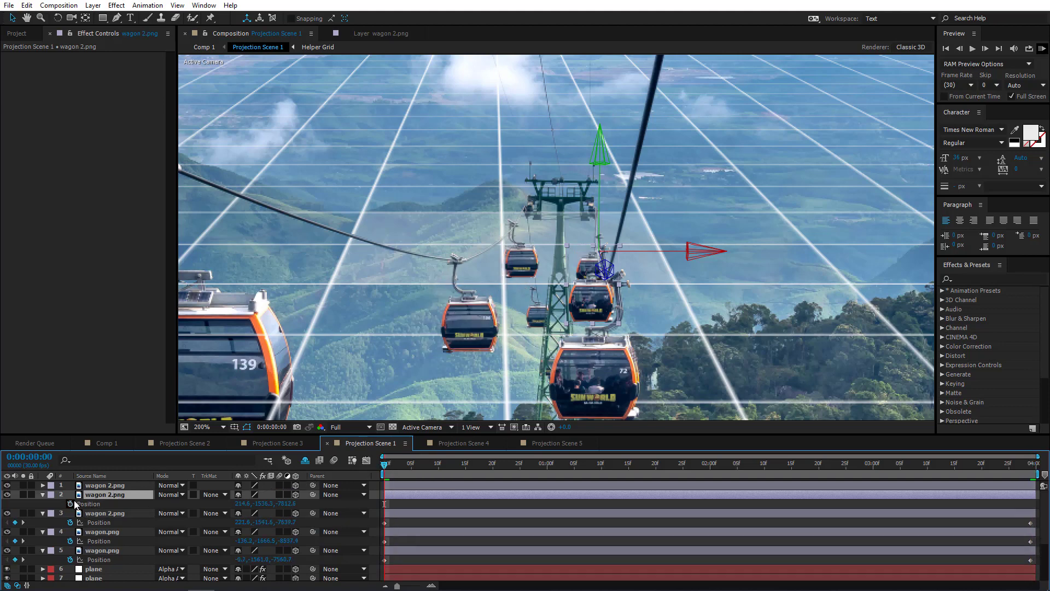
Bring the layer 2 cabin closer along its rope at the first frame using the Left and Top views, to a Z position of about -7949.
{"action": "left_click", "coordinate": [428, 425]}
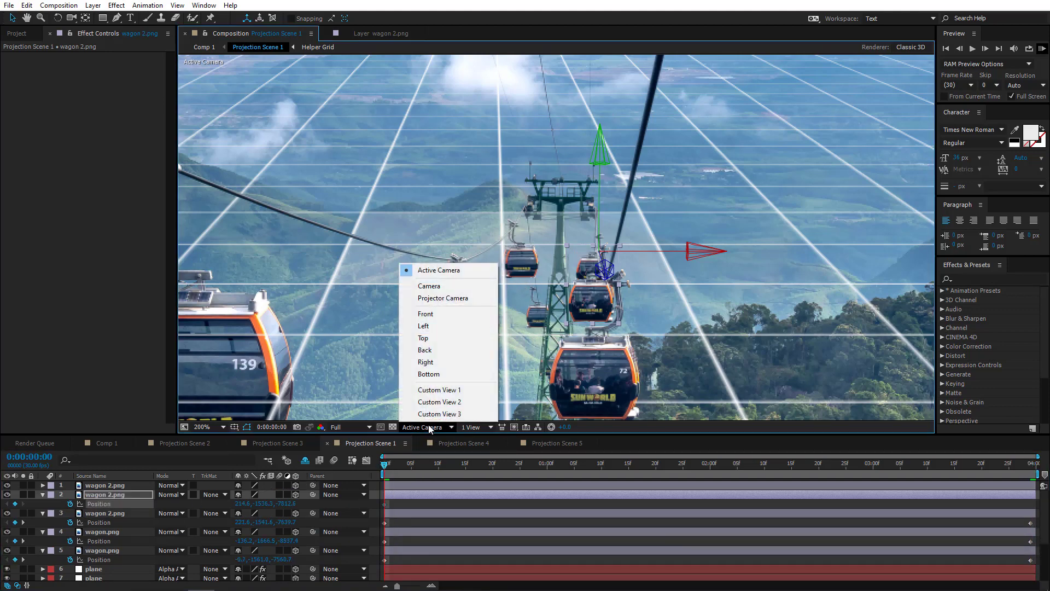
{"action": "left_click", "coordinate": [429, 327]}
{"action": "left_click_drag", "start_coordinate": [604, 304], "coordinate": [495, 230]}
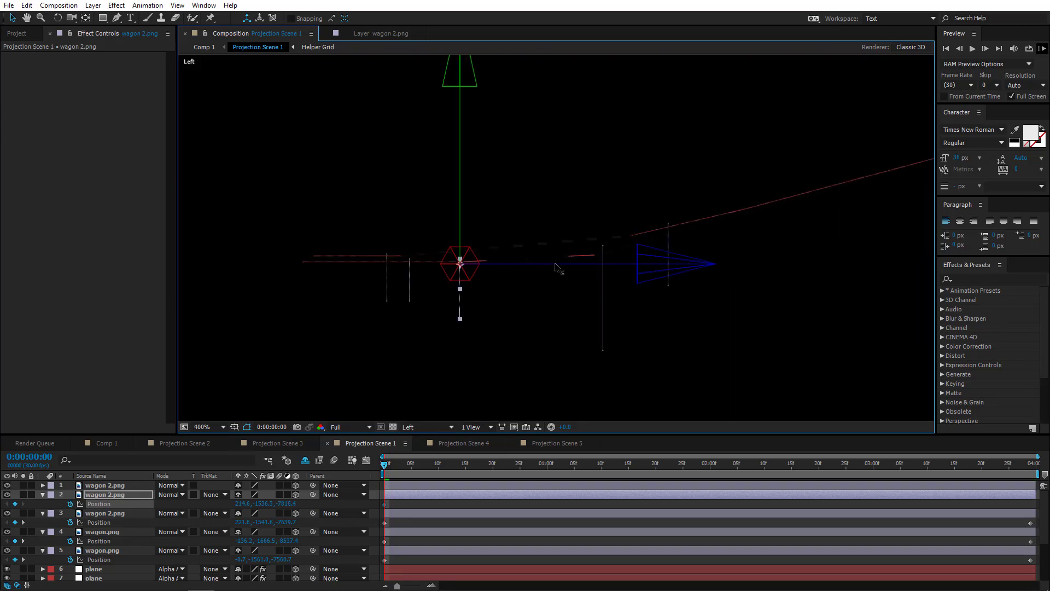
{"action": "left_click_drag", "start_coordinate": [558, 267], "coordinate": [584, 265]}
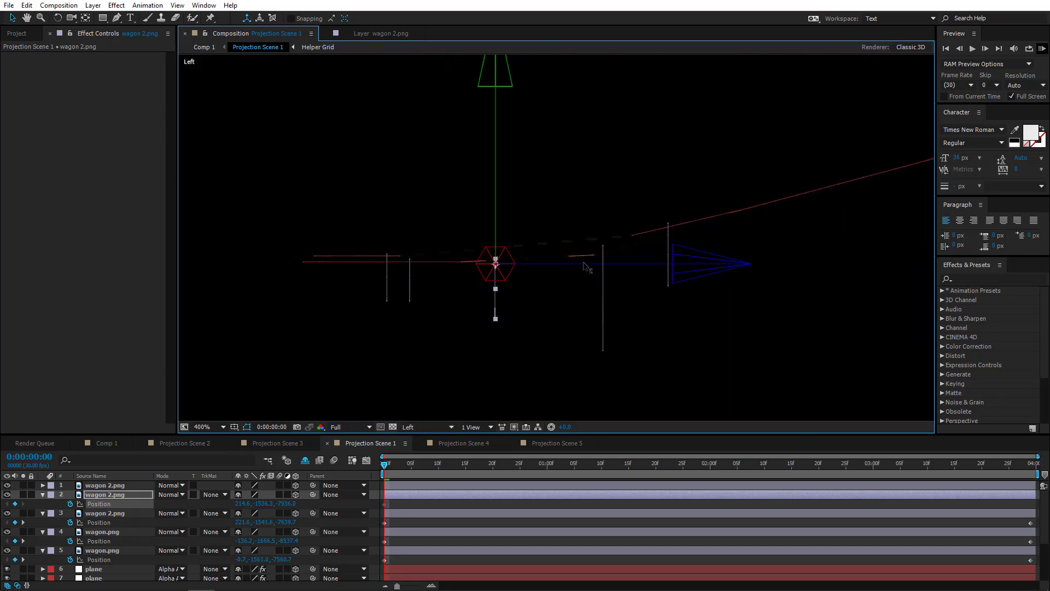
{"action": "left_click", "coordinate": [429, 429]}
{"action": "left_click", "coordinate": [436, 339]}
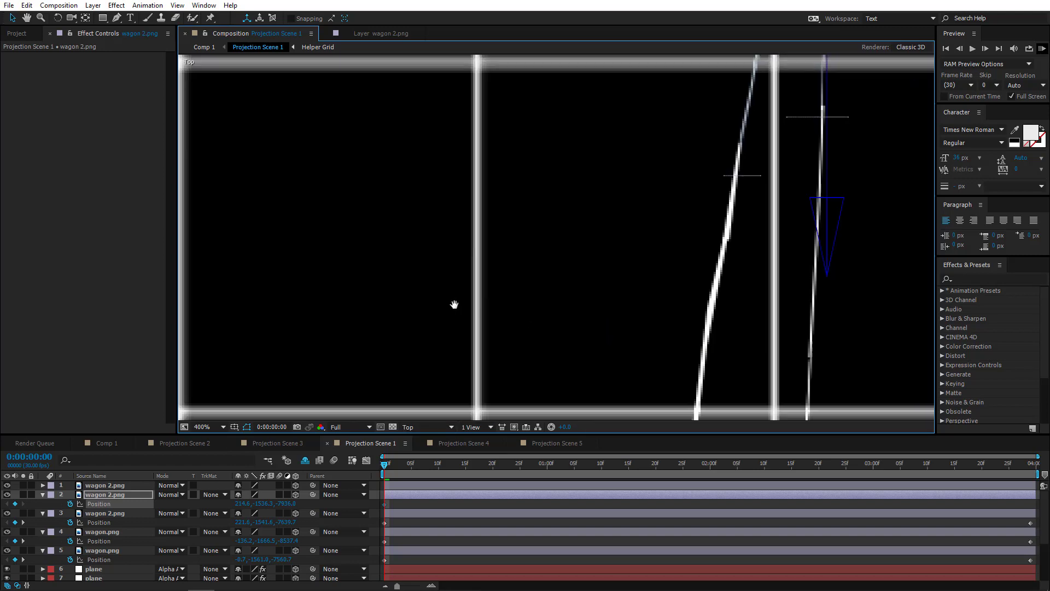
{"action": "left_click_drag", "start_coordinate": [455, 304], "coordinate": [289, 426]}
{"action": "left_click_drag", "start_coordinate": [696, 187], "coordinate": [611, 242]}
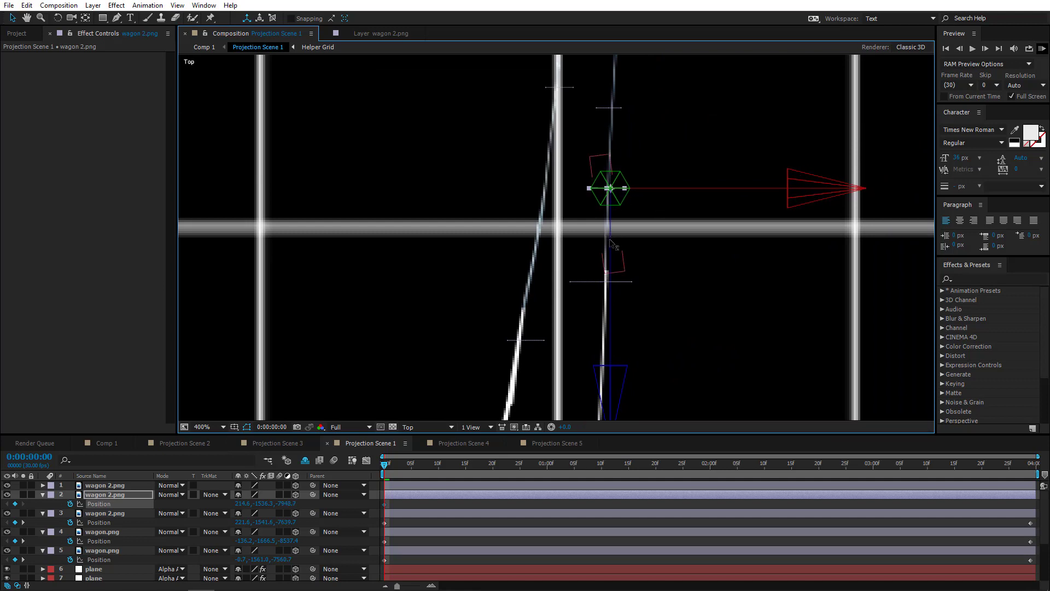
In the Active Camera view, shift the layer 2 cabin sideways onto the rope at its first keyframe, to an X position of about 204.
{"action": "left_click", "coordinate": [429, 427]}
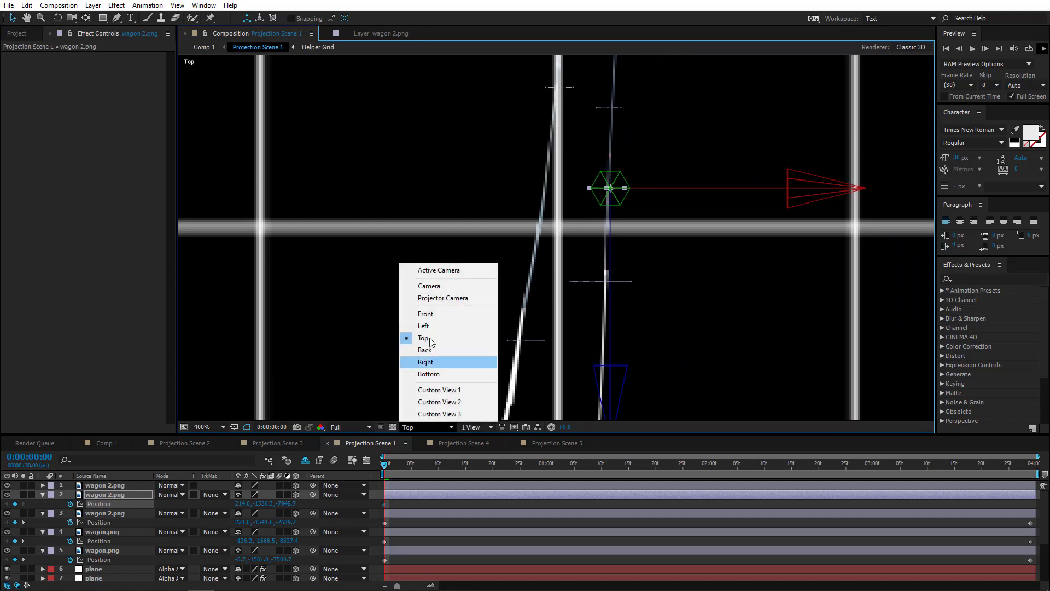
{"action": "left_click", "coordinate": [438, 271]}
{"action": "left_click_drag", "start_coordinate": [575, 373], "coordinate": [419, 135]}
{"action": "left_click_drag", "start_coordinate": [504, 216], "coordinate": [453, 83]}
{"action": "left_click_drag", "start_coordinate": [510, 235], "coordinate": [447, 155]}
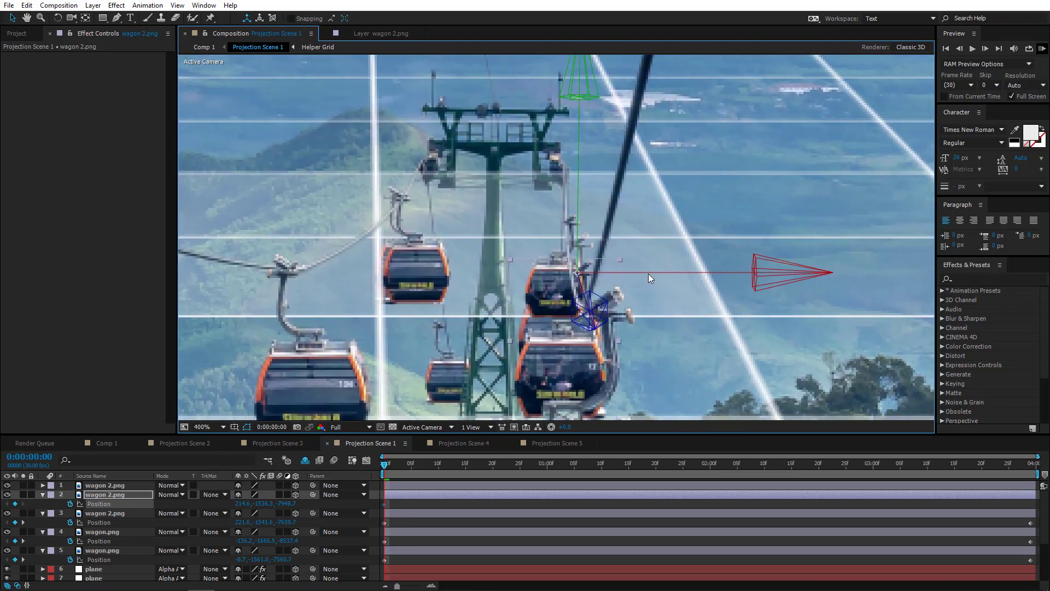
{"action": "left_click_drag", "start_coordinate": [641, 274], "coordinate": [625, 278]}
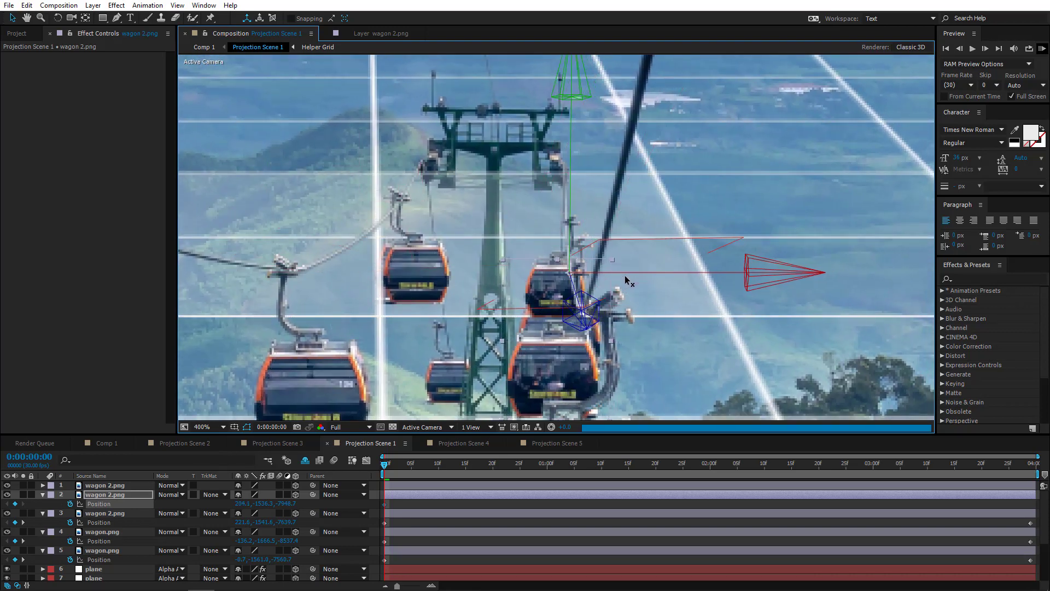
At 0:00:03:29, move the layer 2 cabin away along its rope in the Left view, to a Z position of about -7799.
{"action": "left_click", "coordinate": [429, 427]}
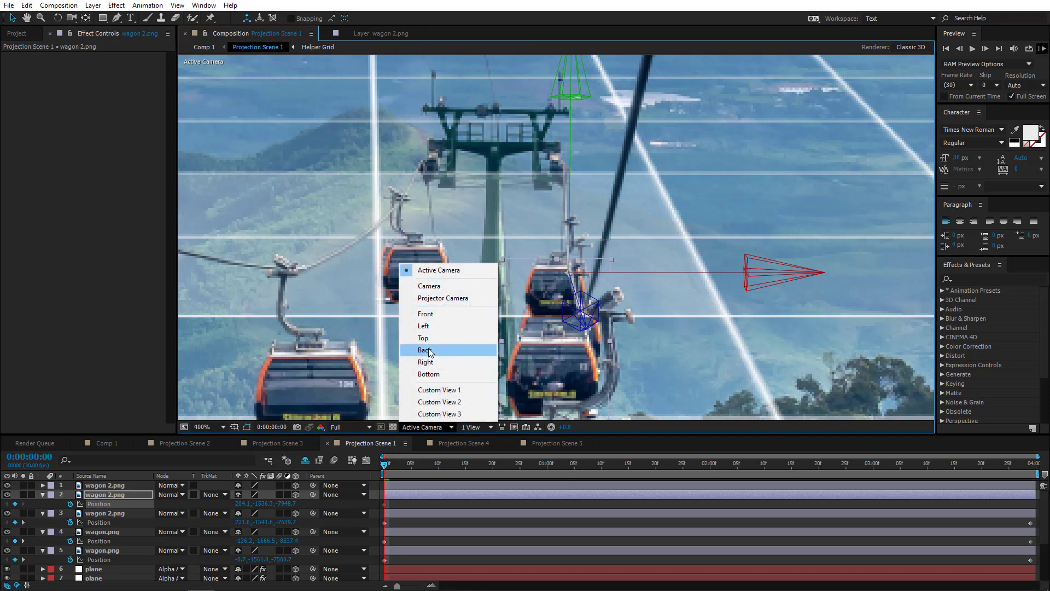
{"action": "left_click", "coordinate": [429, 326]}
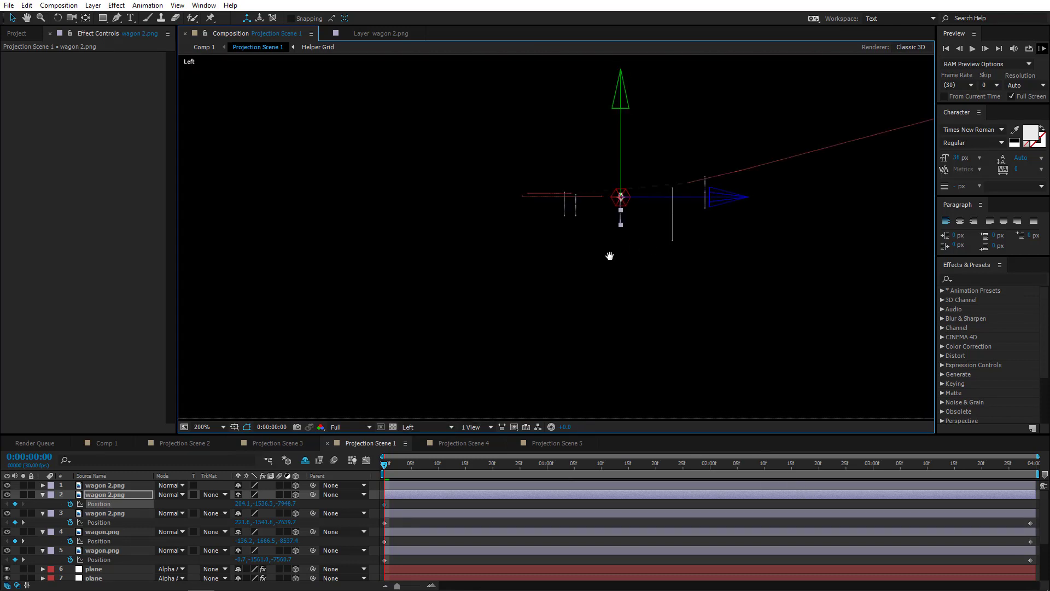
{"action": "left_click_drag", "start_coordinate": [610, 256], "coordinate": [654, 256]}
{"action": "key", "text": "End"}
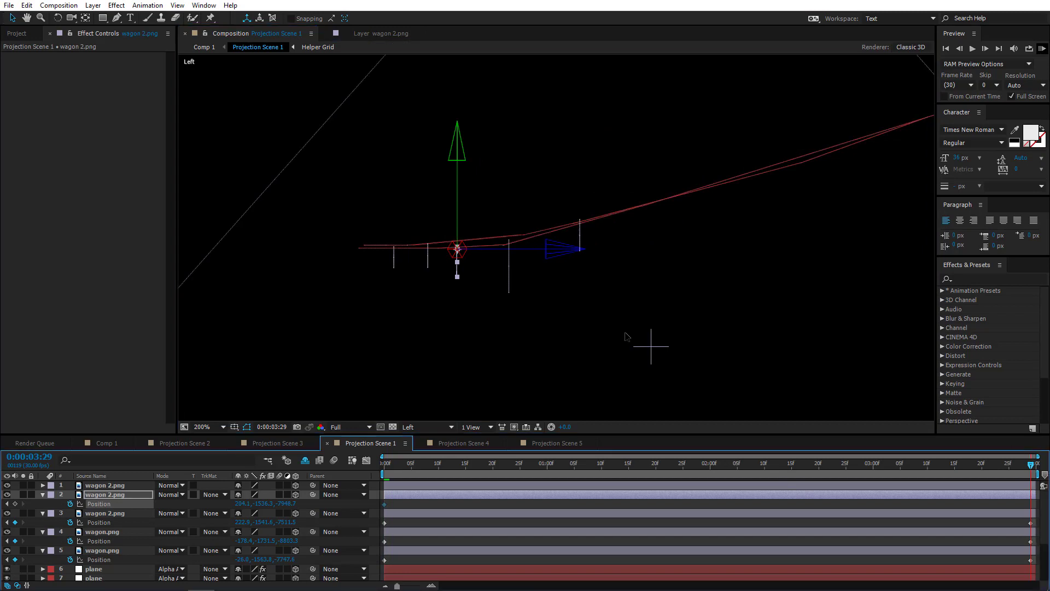
{"action": "scroll", "coordinate": [525, 298], "scroll_direction": "up", "scroll_amount": 1}
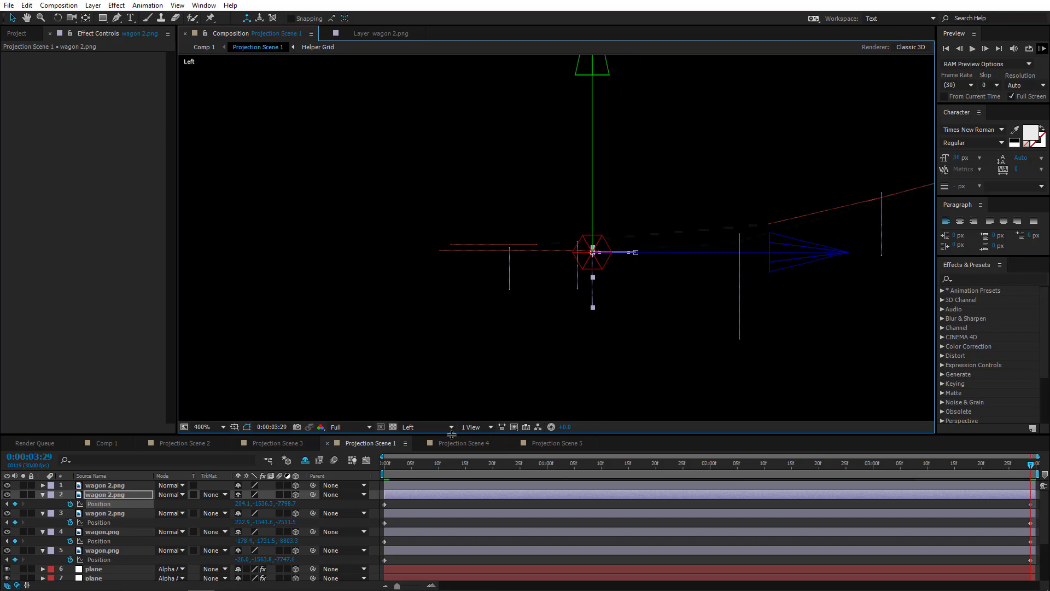
In the Active Camera view, align the layer 2 cabin sideways with the rope at its end keyframe, to an X position of about 209.
{"action": "left_click", "coordinate": [438, 426]}
{"action": "left_click", "coordinate": [443, 272]}
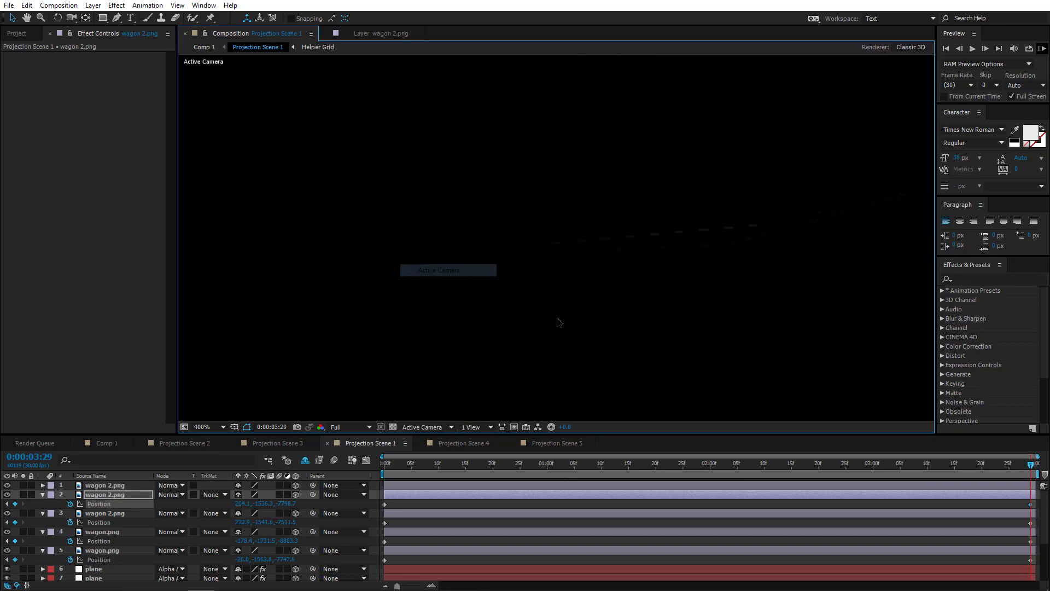
{"action": "scroll", "coordinate": [711, 293], "scroll_direction": "up", "scroll_amount": 3}
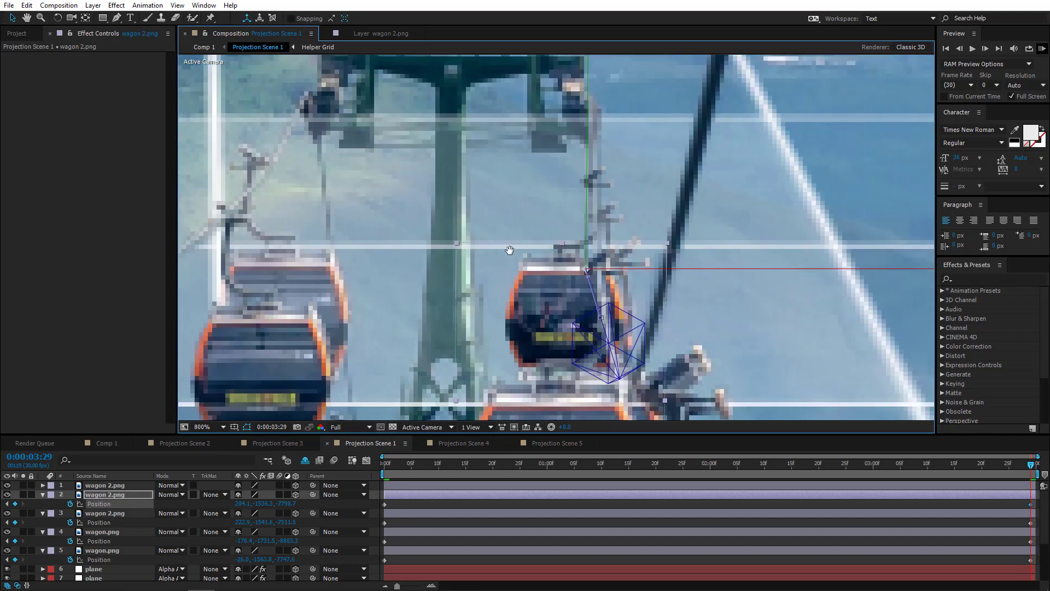
{"action": "left_click_drag", "start_coordinate": [688, 267], "coordinate": [710, 271]}
{"action": "scroll", "coordinate": [710, 271], "scroll_direction": "down", "scroll_amount": 3}
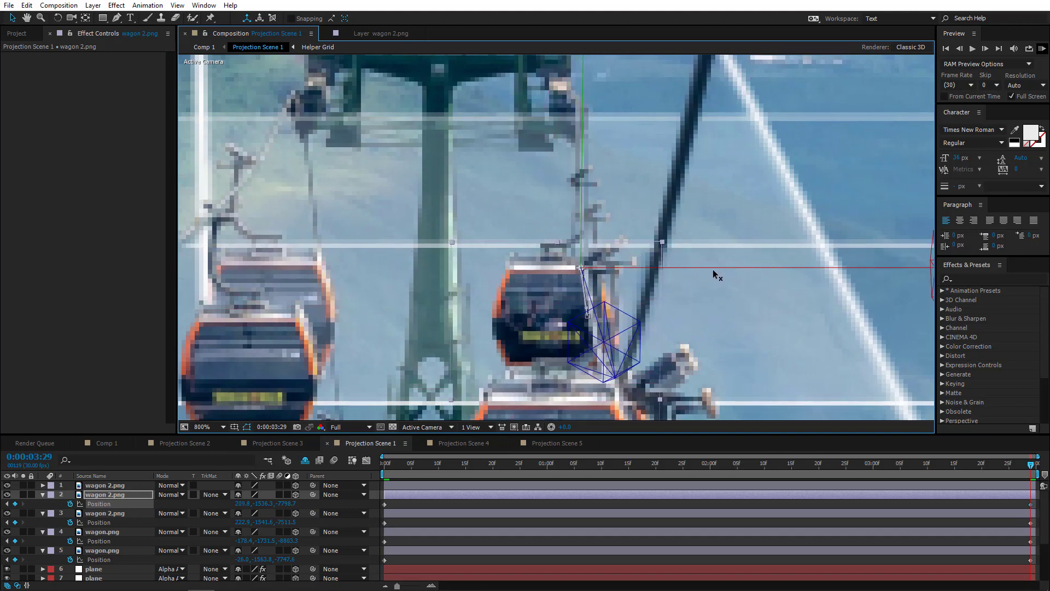
{"action": "scroll", "coordinate": [581, 293], "scroll_direction": "down", "scroll_amount": 2}
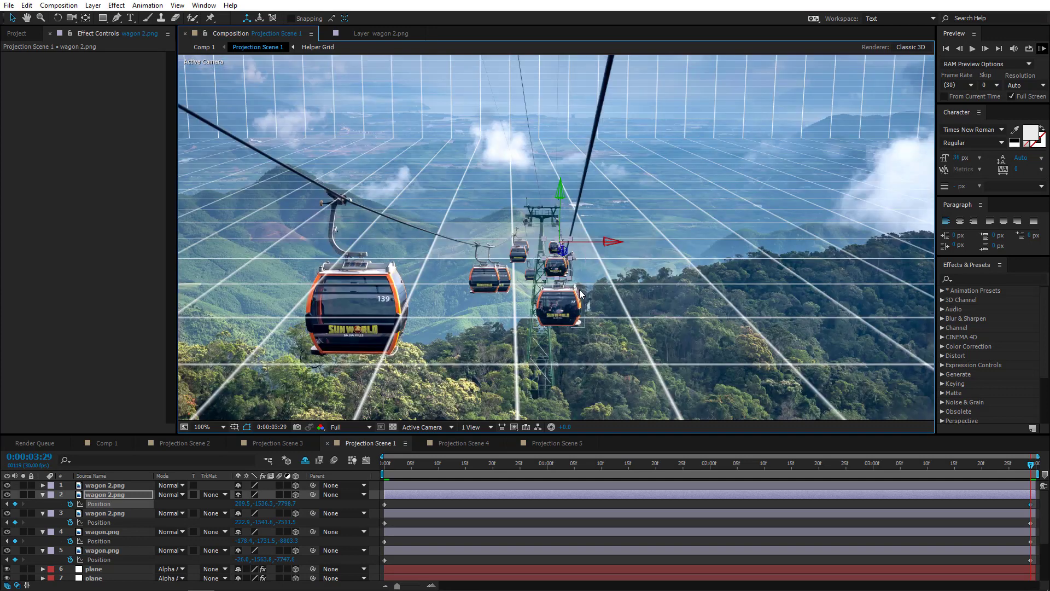
At the first frame, bring the layer 1 cabin closer and up onto its rope in the Left view, to a Z position of about -9223.
{"action": "left_click", "coordinate": [111, 484]}
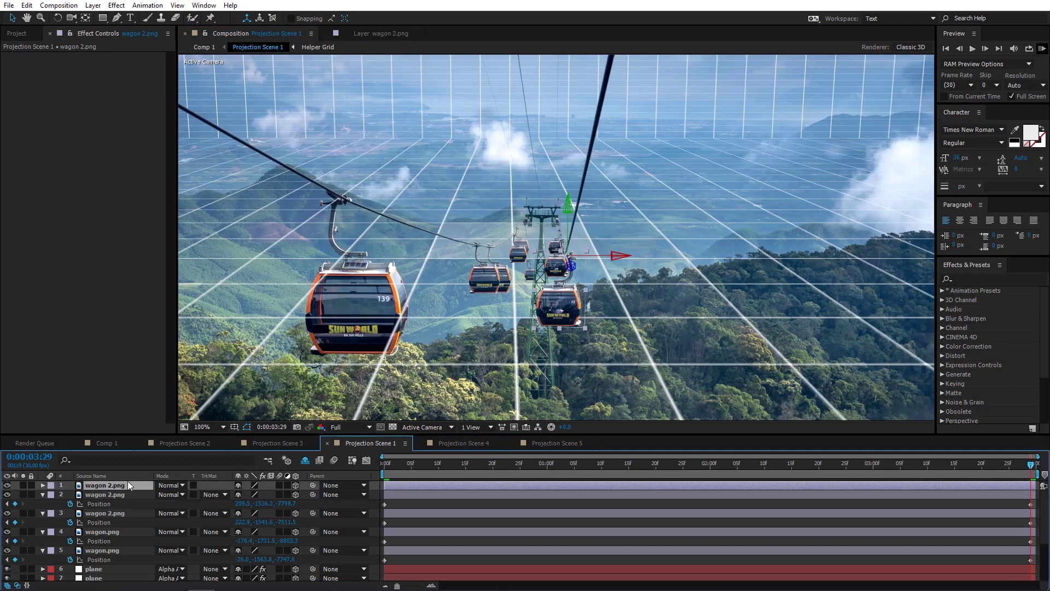
{"action": "key", "text": "p"}
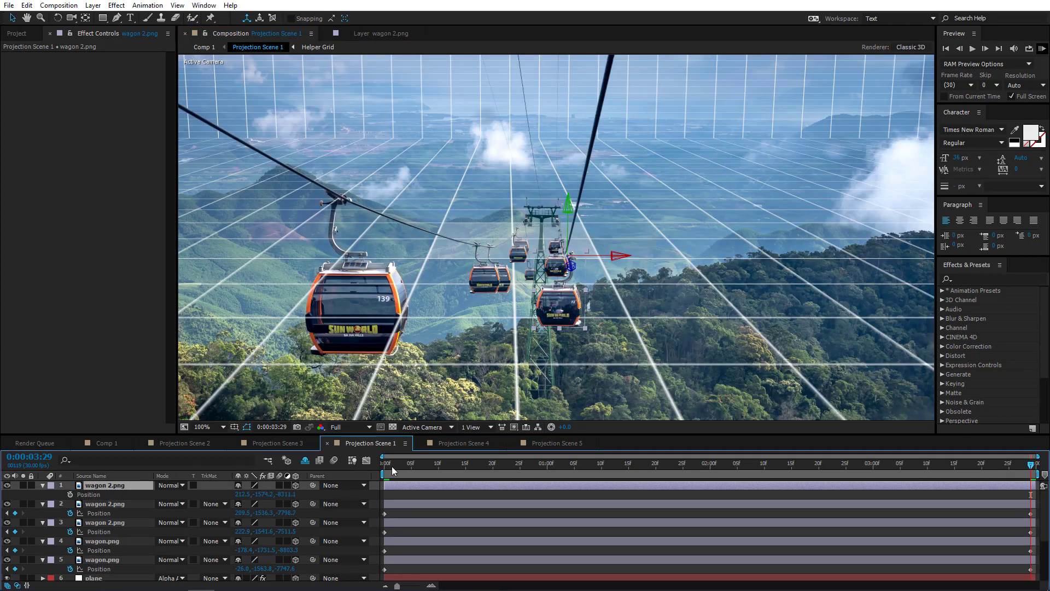
{"action": "key", "text": "Home"}
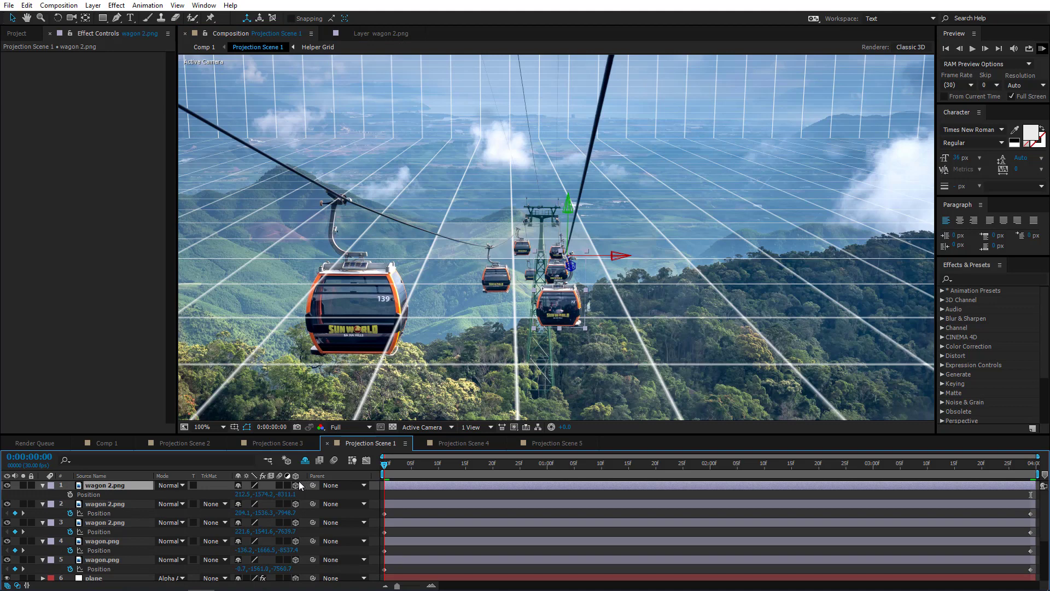
{"action": "left_click", "coordinate": [451, 427]}
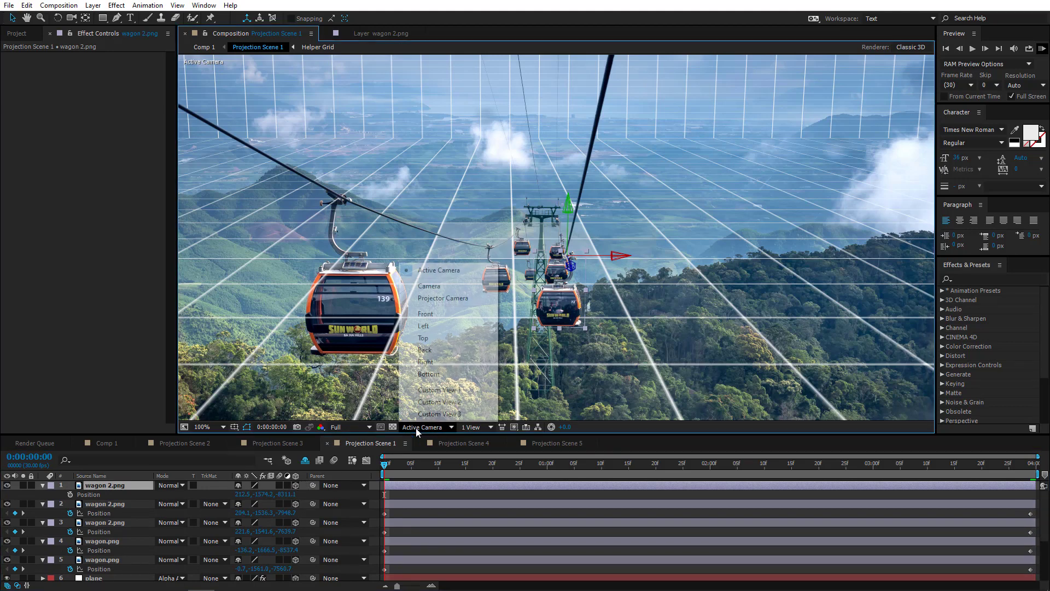
{"action": "left_click", "coordinate": [437, 328]}
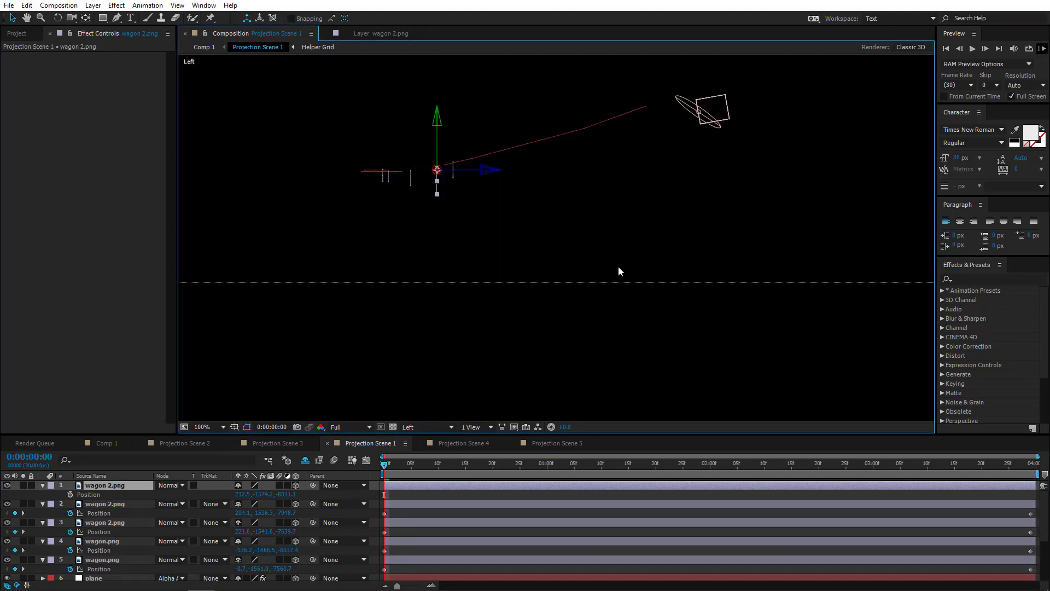
{"action": "left_click_drag", "start_coordinate": [497, 205], "coordinate": [636, 252]}
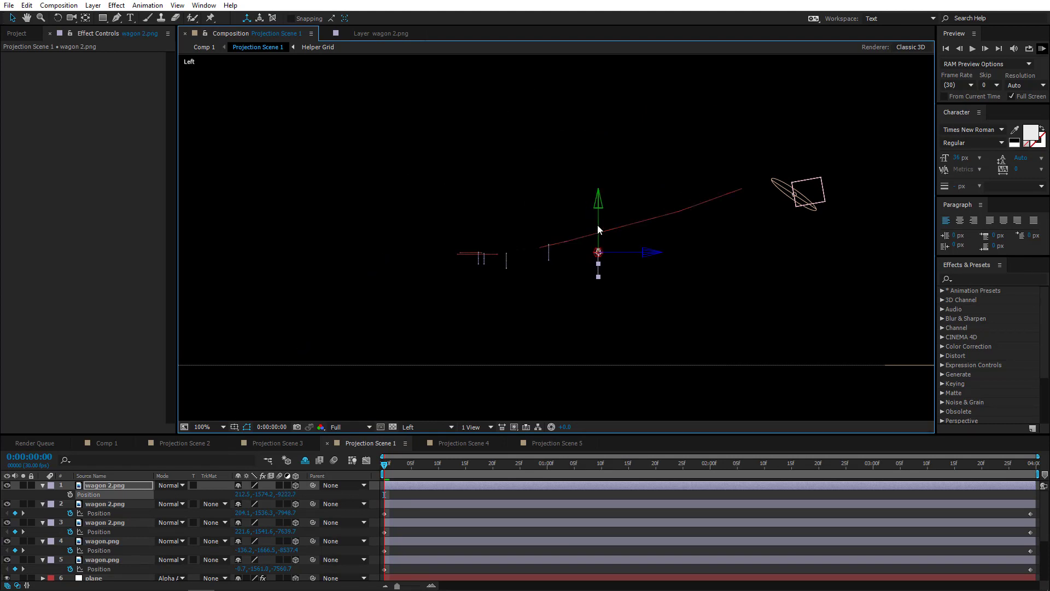
{"action": "left_click_drag", "start_coordinate": [599, 222], "coordinate": [609, 201]}
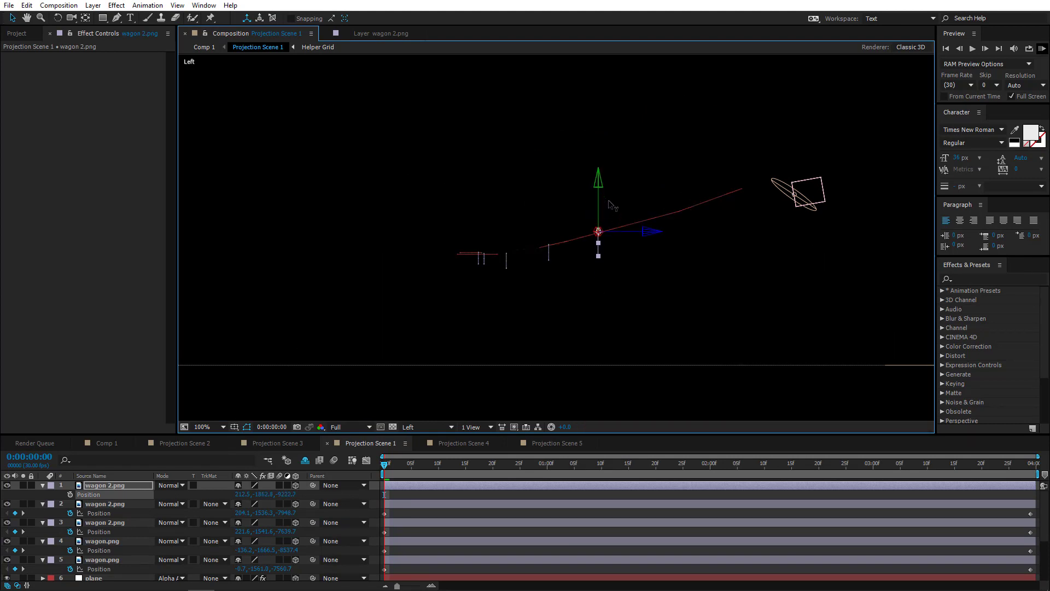
Shift the layer 1 cabin sideways onto its rope using the Top view, to X about 158, and refine its height in Active Camera to Y about -1905.
{"action": "left_click", "coordinate": [428, 423]}
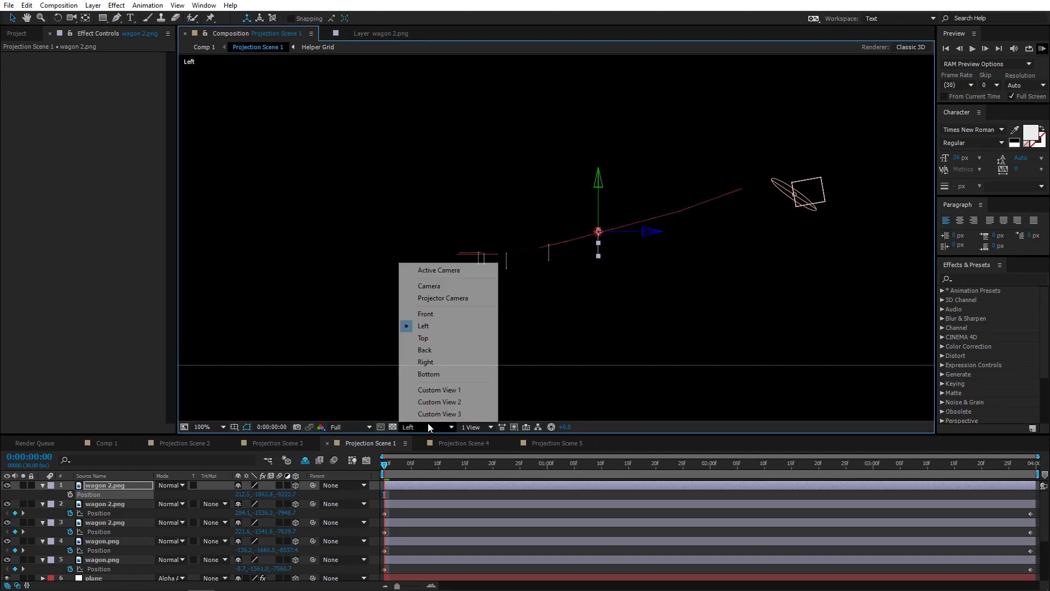
{"action": "left_click", "coordinate": [423, 337]}
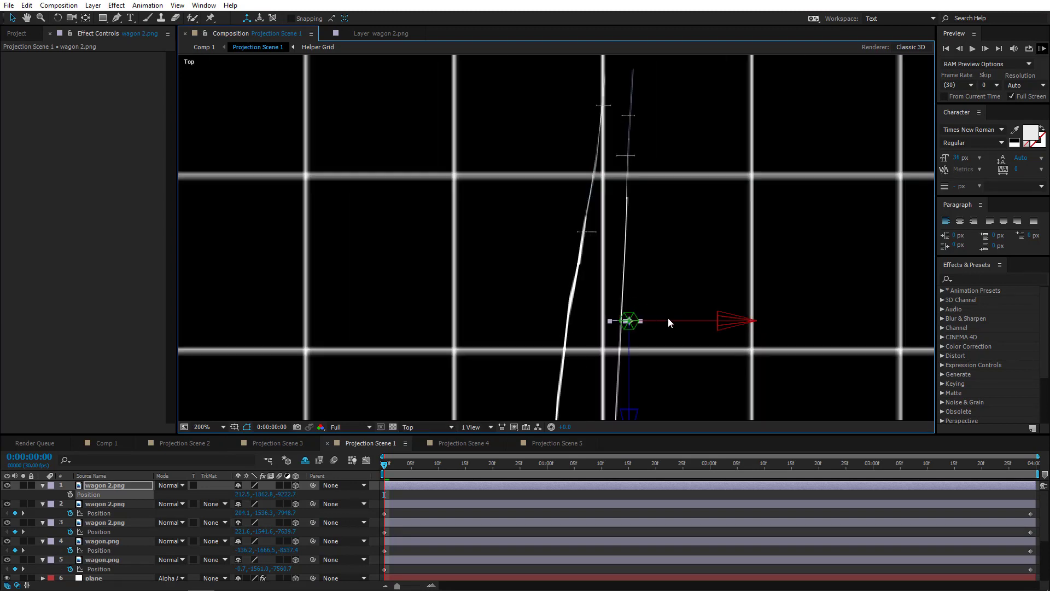
{"action": "left_click_drag", "start_coordinate": [668, 319], "coordinate": [660, 320]}
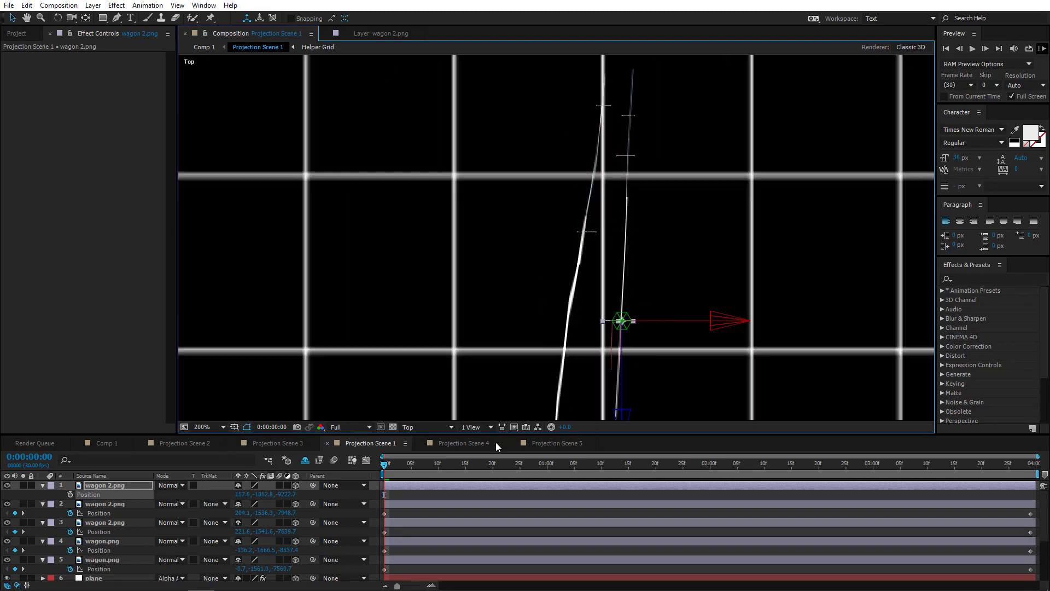
{"action": "left_click", "coordinate": [414, 427]}
{"action": "left_click", "coordinate": [476, 271]}
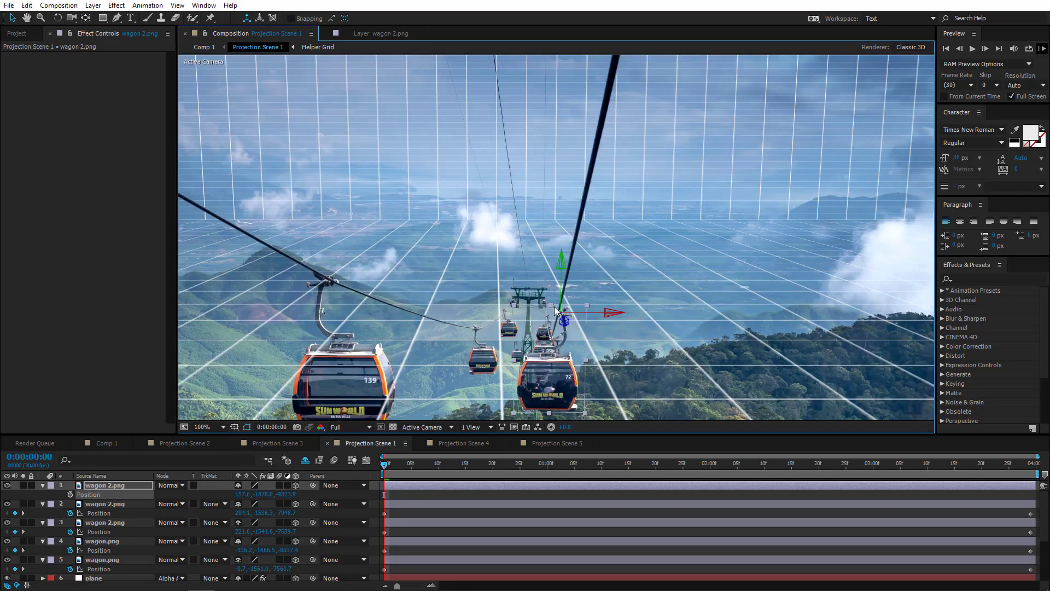
{"action": "left_click_drag", "start_coordinate": [531, 282], "coordinate": [553, 216]}
{"action": "left_click_drag", "start_coordinate": [548, 208], "coordinate": [551, 193]}
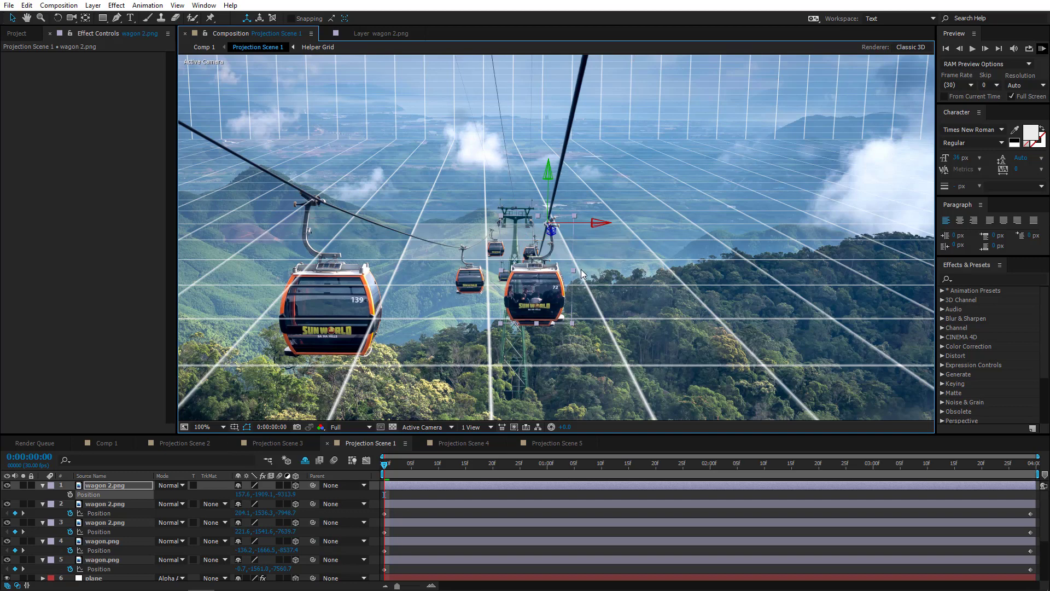
{"action": "scroll", "coordinate": [581, 269], "scroll_direction": "down", "scroll_amount": 2}
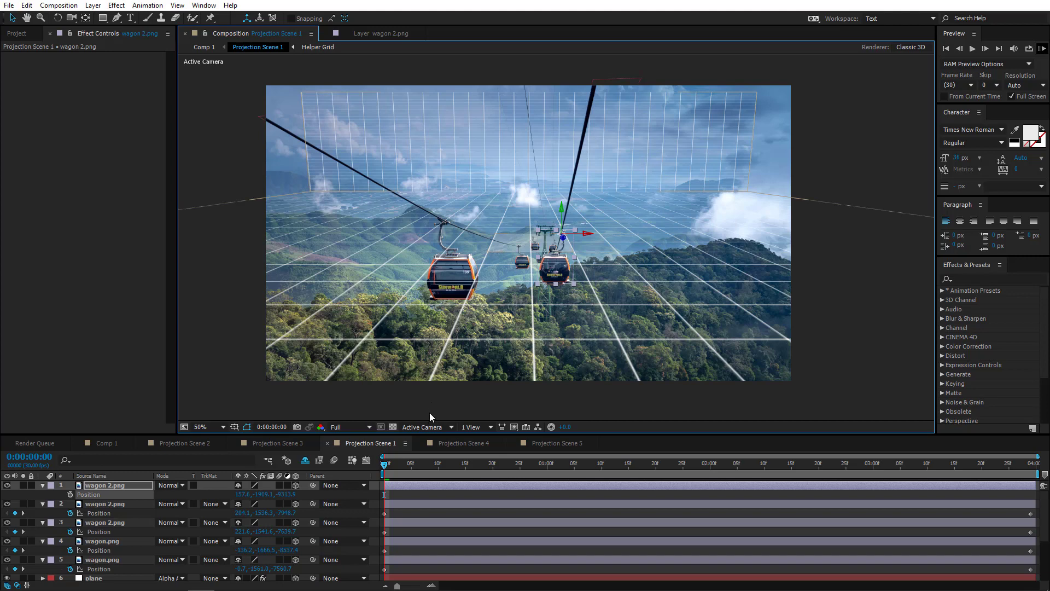
In the Left view, move the layer 1 cabin further up along its rope to about Y -1985 and Z -9755.
{"action": "left_click", "coordinate": [419, 428]}
{"action": "left_click", "coordinate": [433, 327]}
{"action": "scroll", "coordinate": [506, 203], "scroll_direction": "up", "scroll_amount": 2}
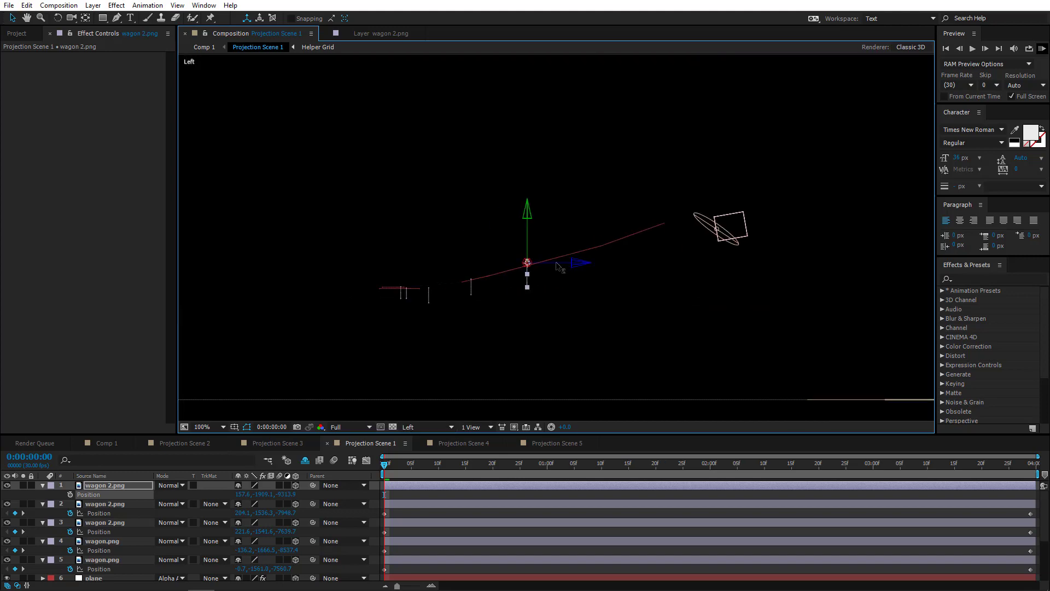
{"action": "left_click_drag", "start_coordinate": [559, 261], "coordinate": [562, 233]}
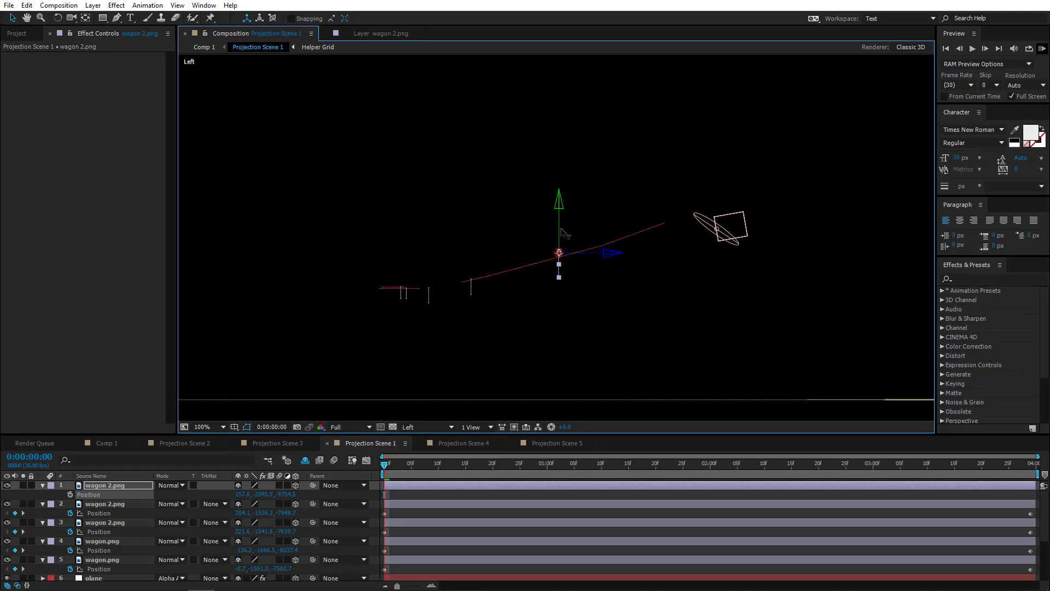
In the Active Camera view, align the layer 1 cabin sideways with the rope at X about 119 and enable Position keyframing.
{"action": "left_click", "coordinate": [421, 427]}
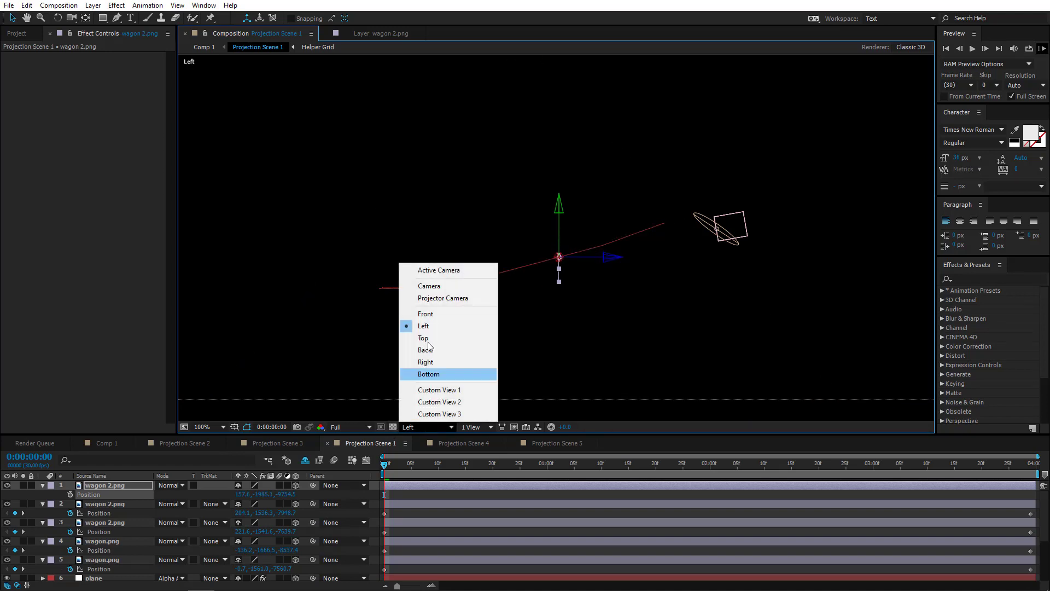
{"action": "left_click", "coordinate": [438, 271]}
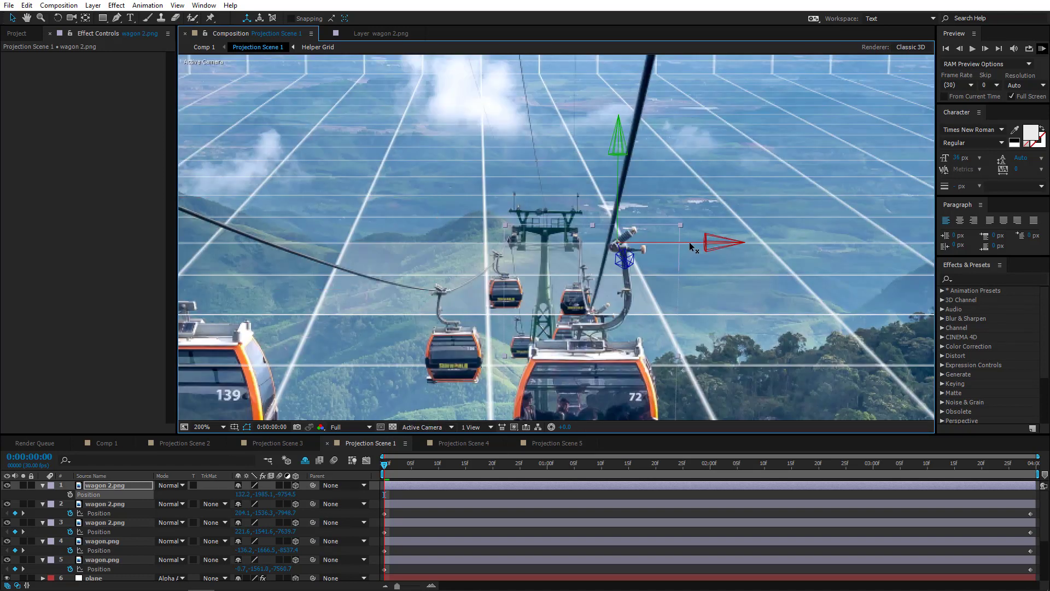
{"action": "left_click_drag", "start_coordinate": [685, 243], "coordinate": [674, 245]}
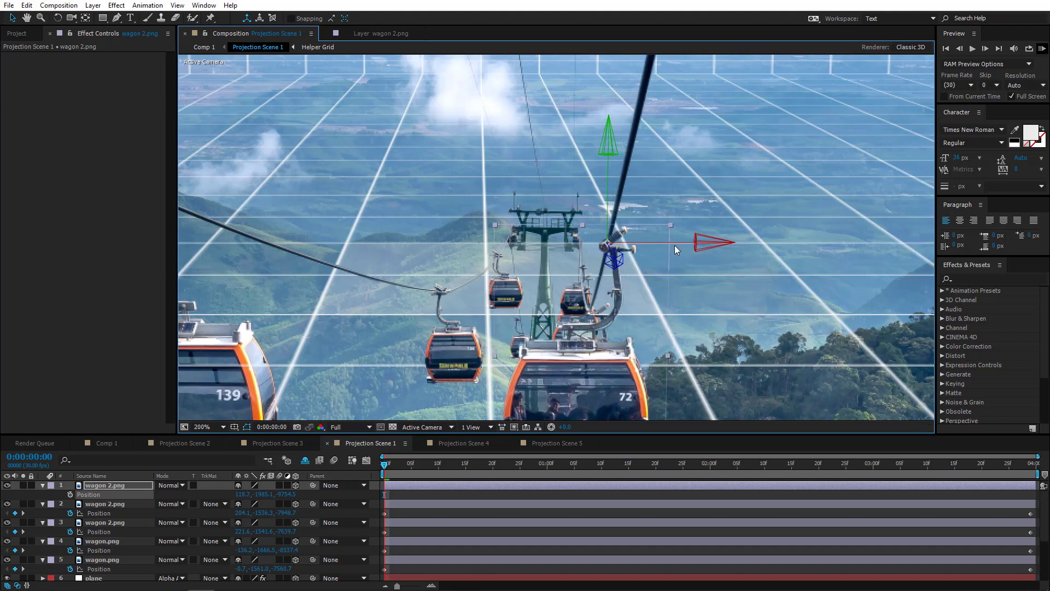
{"action": "scroll", "coordinate": [673, 246], "scroll_direction": "down", "scroll_amount": 1}
{"action": "scroll", "coordinate": [624, 284], "scroll_direction": "down", "scroll_amount": 2}
{"action": "left_click_drag", "start_coordinate": [540, 276], "coordinate": [584, 268]}
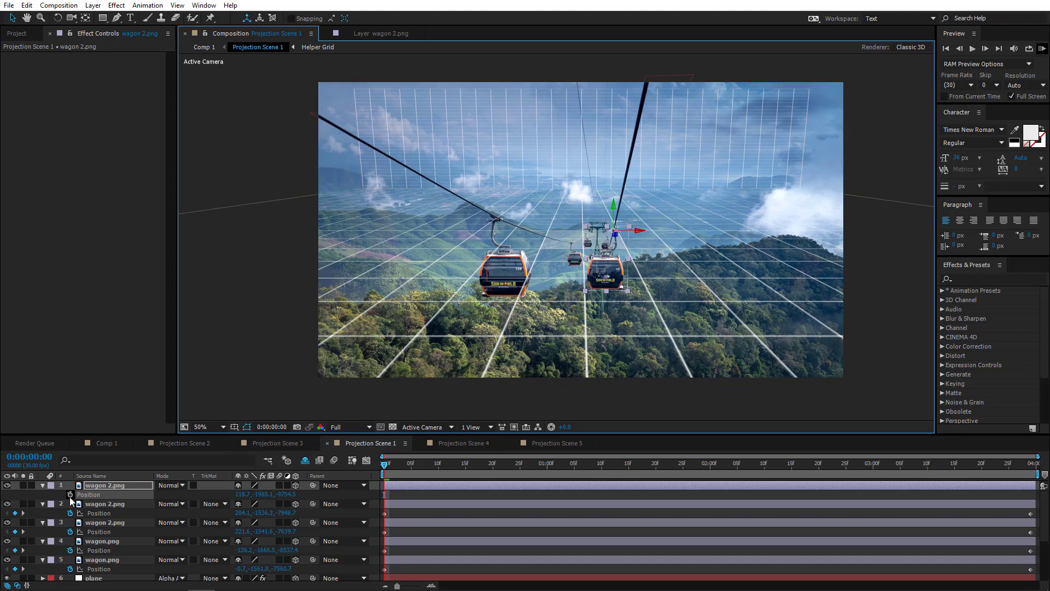
{"action": "left_click", "coordinate": [70, 495]}
At 0:00:03:29, move the layer 1 cabin away and down along its rope in the Left view, to about Y -1835 and Z -9223.
{"action": "left_click_drag", "start_coordinate": [1032, 469], "coordinate": [1045, 467]}
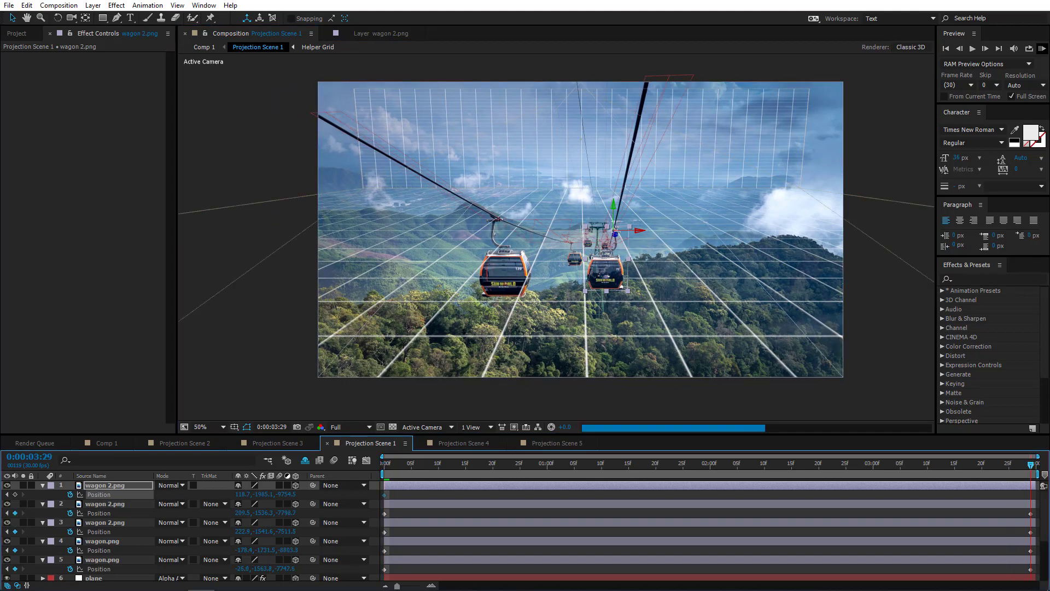
{"action": "left_click", "coordinate": [421, 428]}
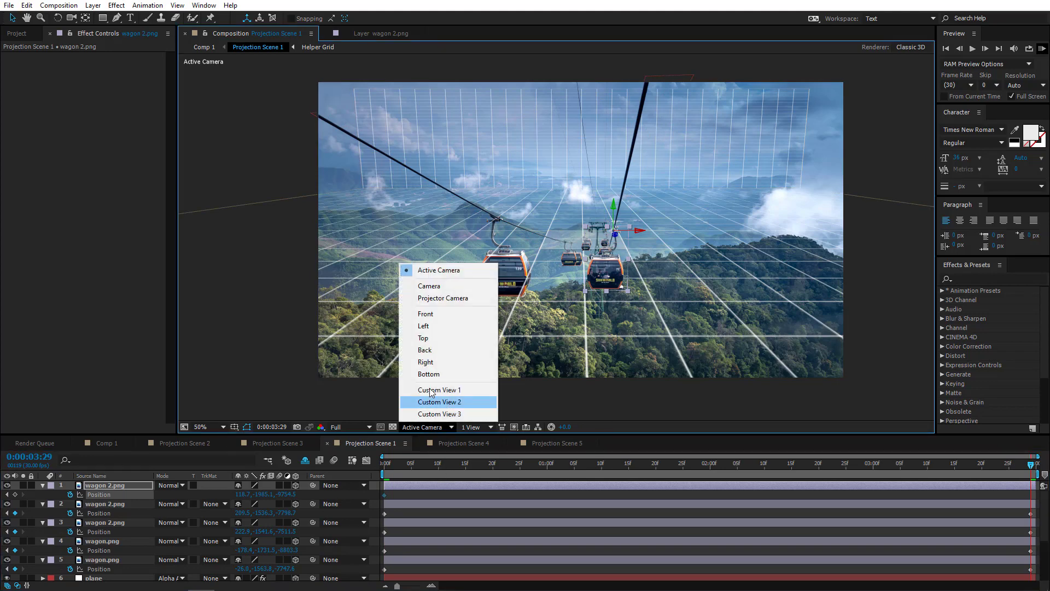
{"action": "left_click", "coordinate": [436, 329]}
{"action": "scroll", "coordinate": [615, 179], "scroll_direction": "up", "scroll_amount": 4}
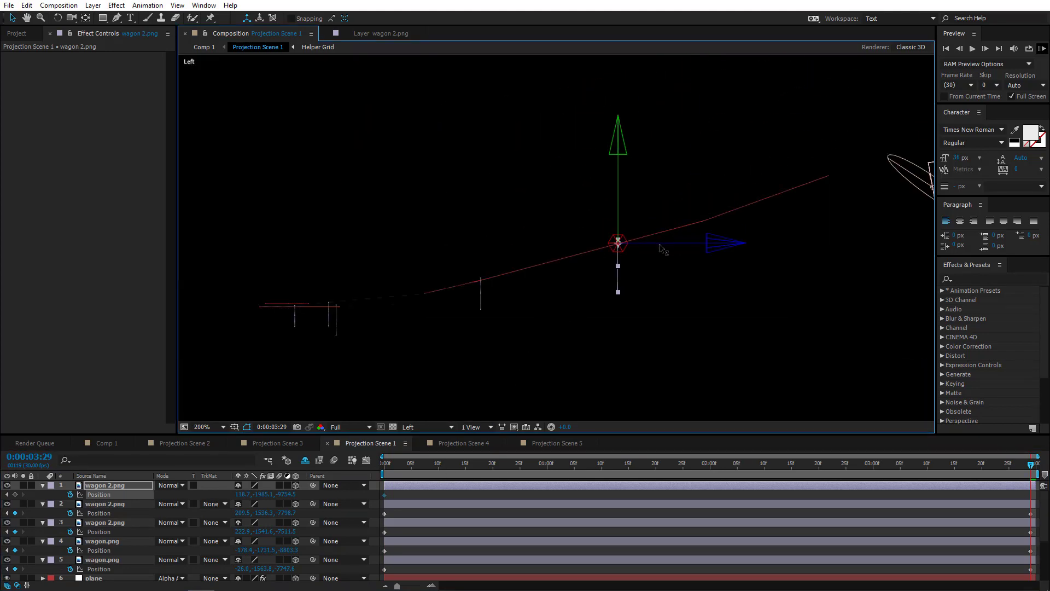
{"action": "left_click_drag", "start_coordinate": [666, 248], "coordinate": [591, 244]}
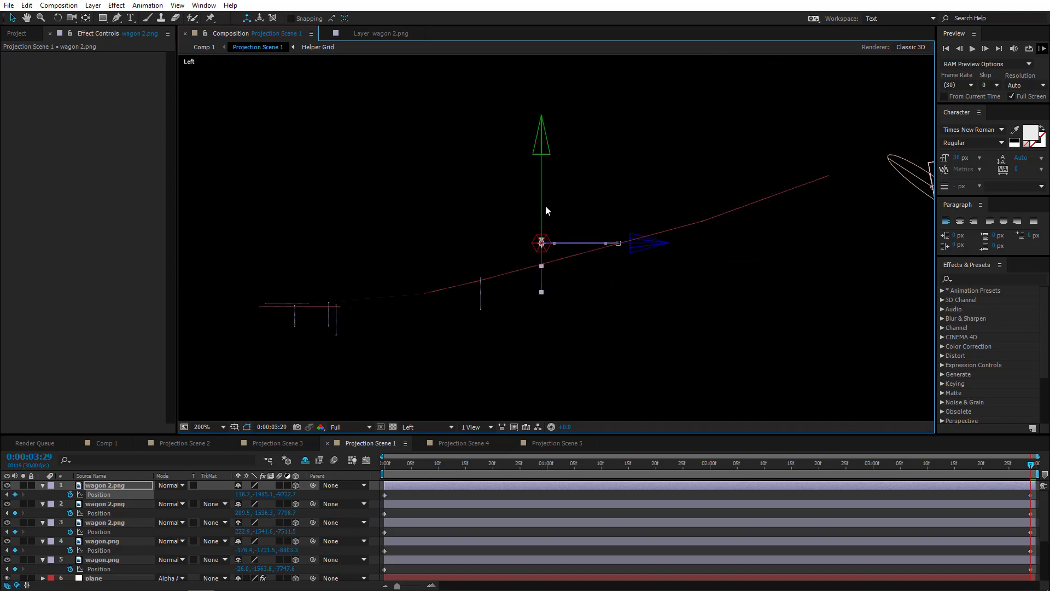
{"action": "left_click_drag", "start_coordinate": [541, 207], "coordinate": [541, 229]}
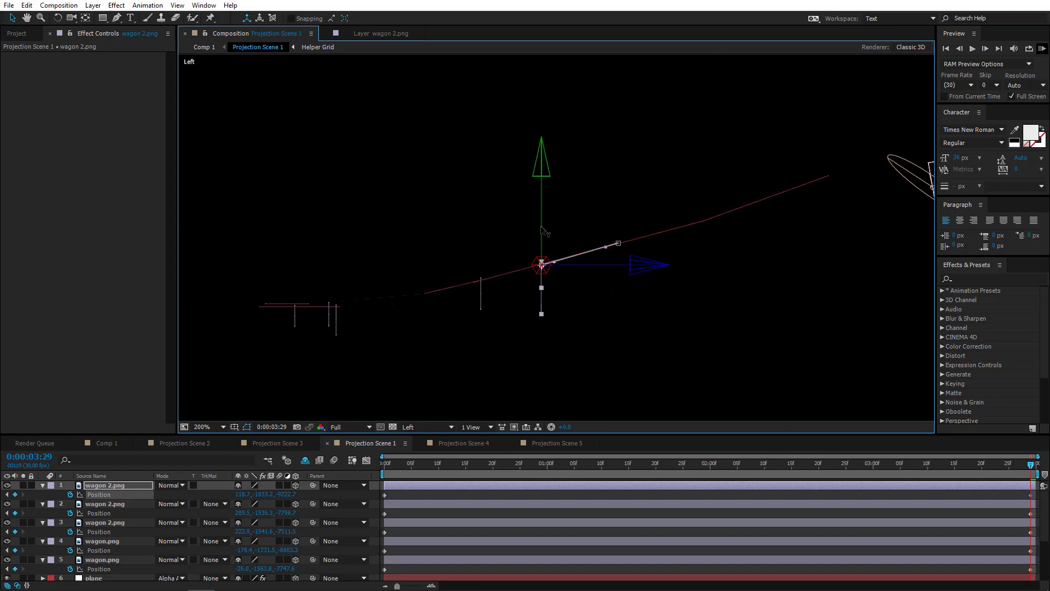
Align the layer 1 cabin sideways with the rope at its end keyframe using the Top and Active Camera views, to an X position of about 148.
{"action": "left_click", "coordinate": [416, 427]}
{"action": "left_click", "coordinate": [432, 335]}
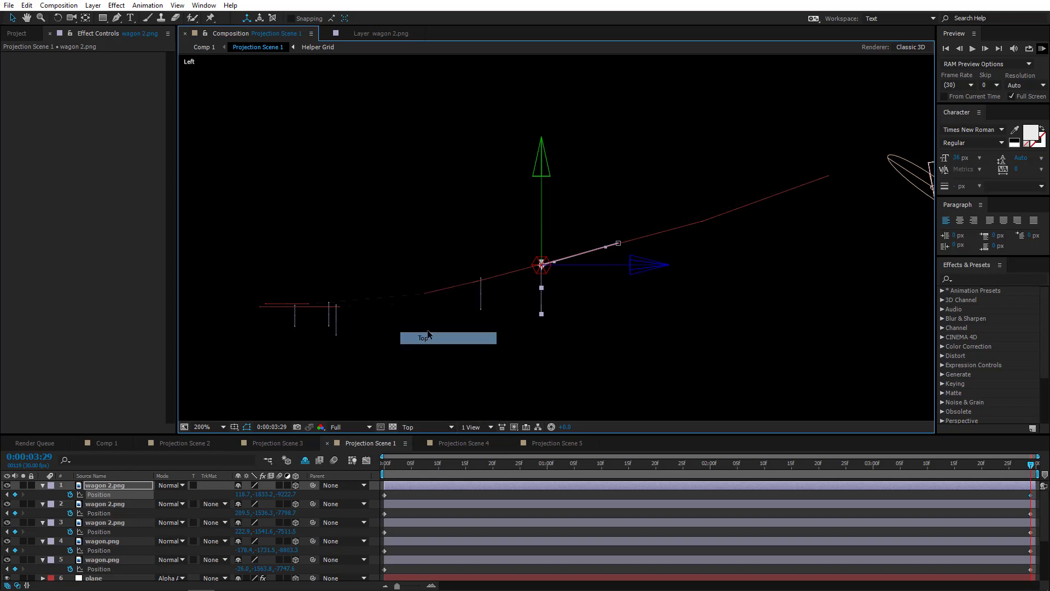
{"action": "left_click_drag", "start_coordinate": [539, 291], "coordinate": [541, 158]}
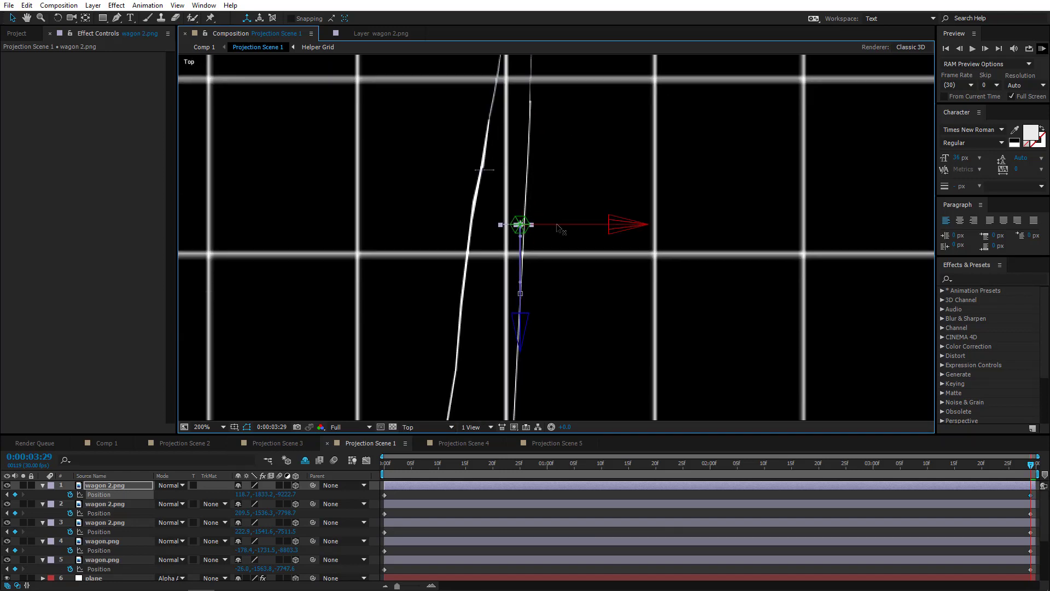
{"action": "left_click_drag", "start_coordinate": [564, 229], "coordinate": [568, 229]}
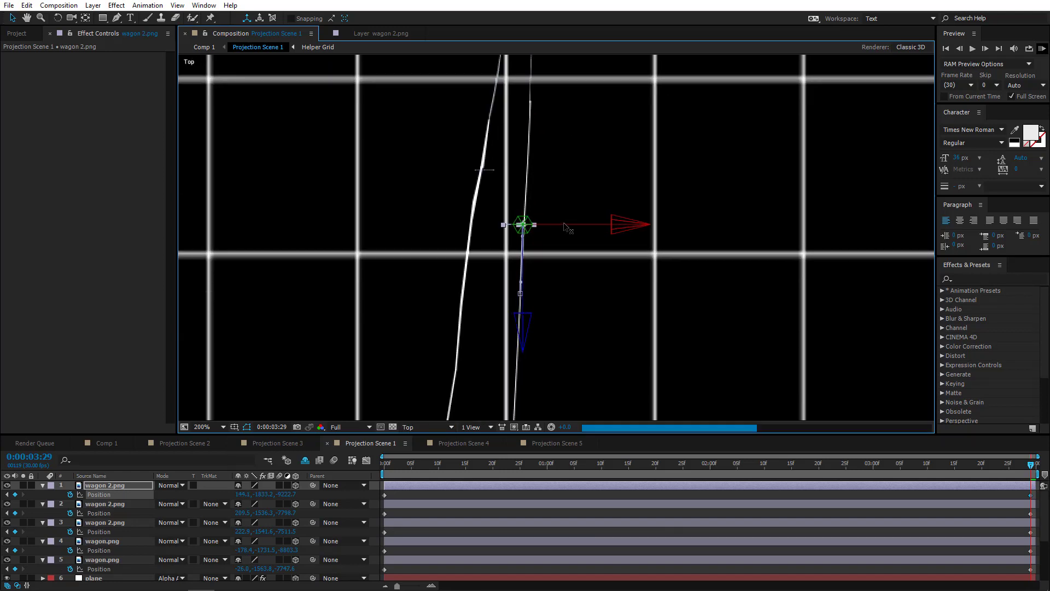
{"action": "left_click", "coordinate": [414, 427]}
{"action": "left_click", "coordinate": [436, 270]}
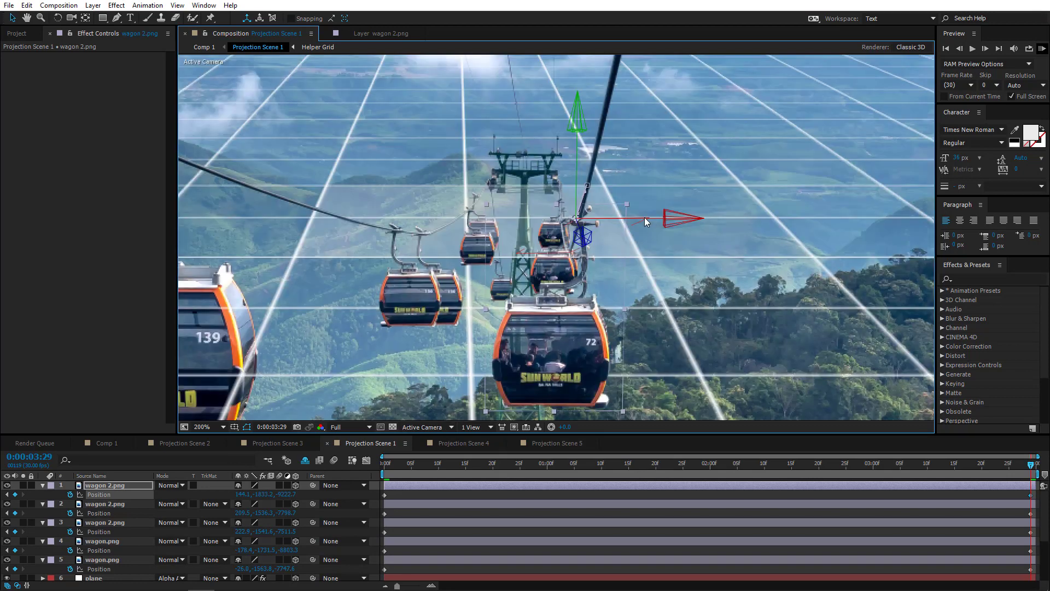
{"action": "left_click_drag", "start_coordinate": [655, 219], "coordinate": [660, 220]}
{"action": "scroll", "coordinate": [643, 230], "scroll_direction": "down", "scroll_amount": 2}
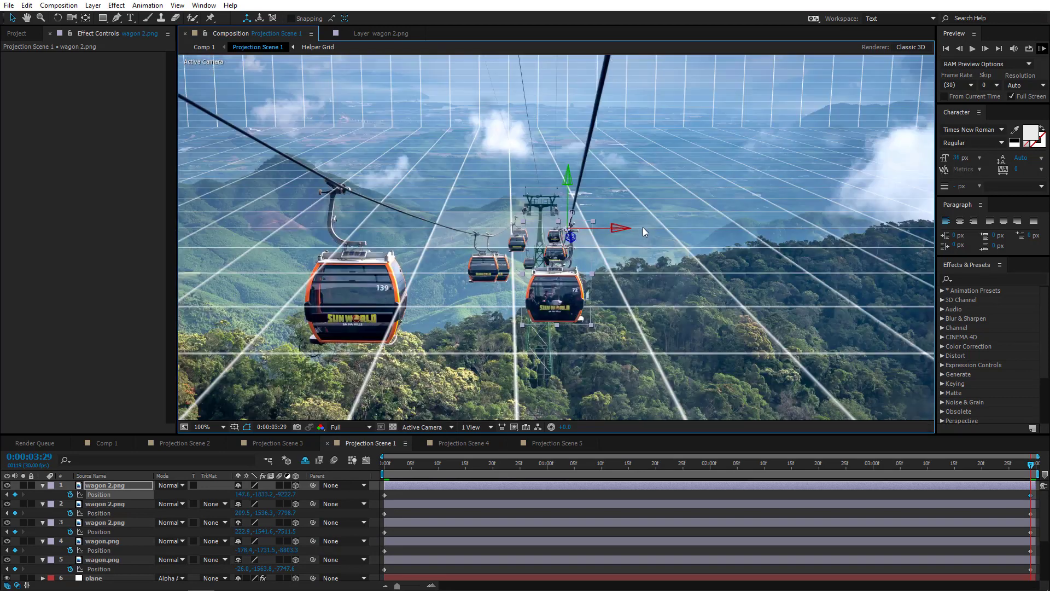
{"action": "left_click_drag", "start_coordinate": [607, 294], "coordinate": [649, 279]}
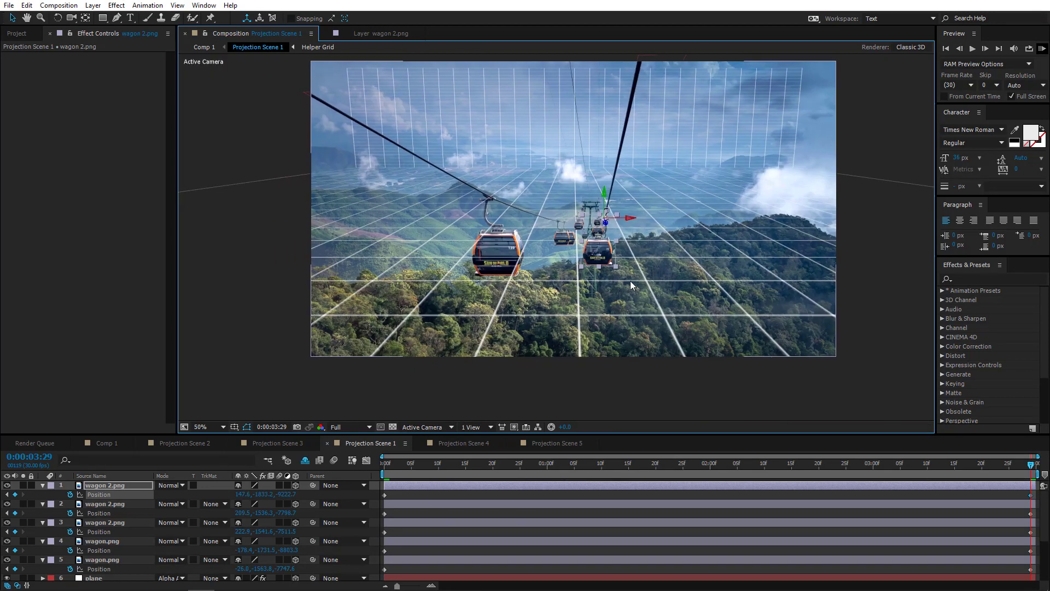
Scrub through the timeline to check the cabins' motion along the ropes, ending at the first frame.
{"action": "left_click_drag", "start_coordinate": [390, 469], "coordinate": [328, 474]}
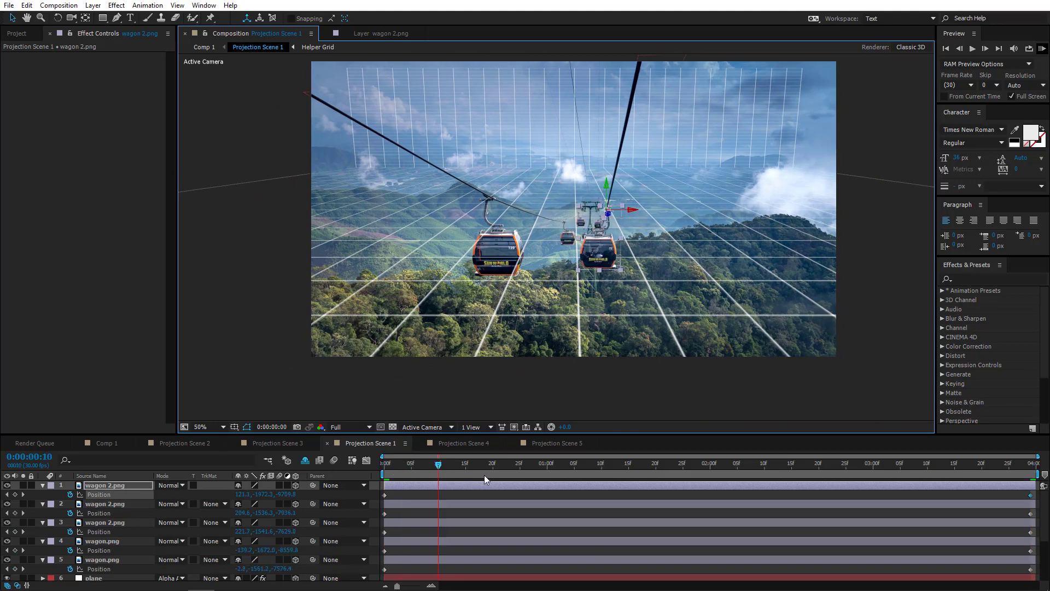
{"action": "left_click_drag", "start_coordinate": [484, 475], "coordinate": [1045, 482]}
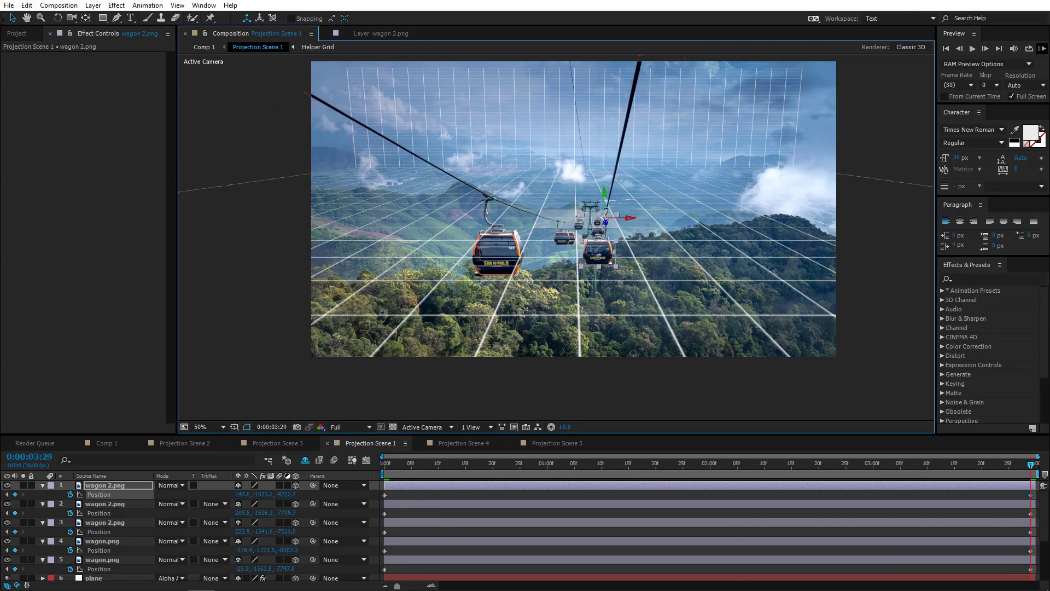
{"action": "left_click_drag", "start_coordinate": [717, 488], "coordinate": [228, 470]}
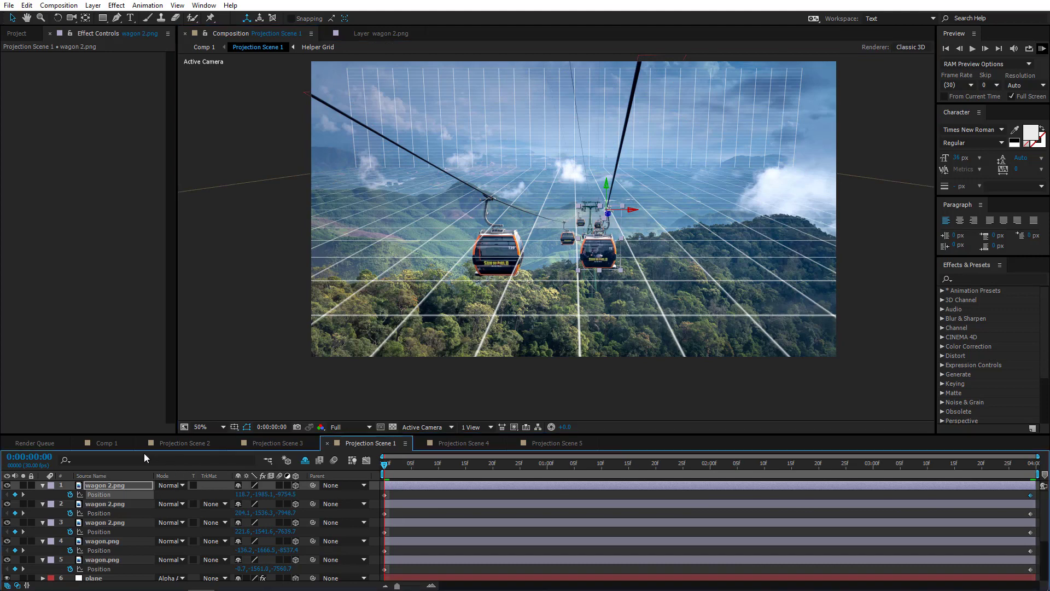
Open Comp 1 and fit the whole frame in the viewer.
{"action": "left_click", "coordinate": [110, 443]}
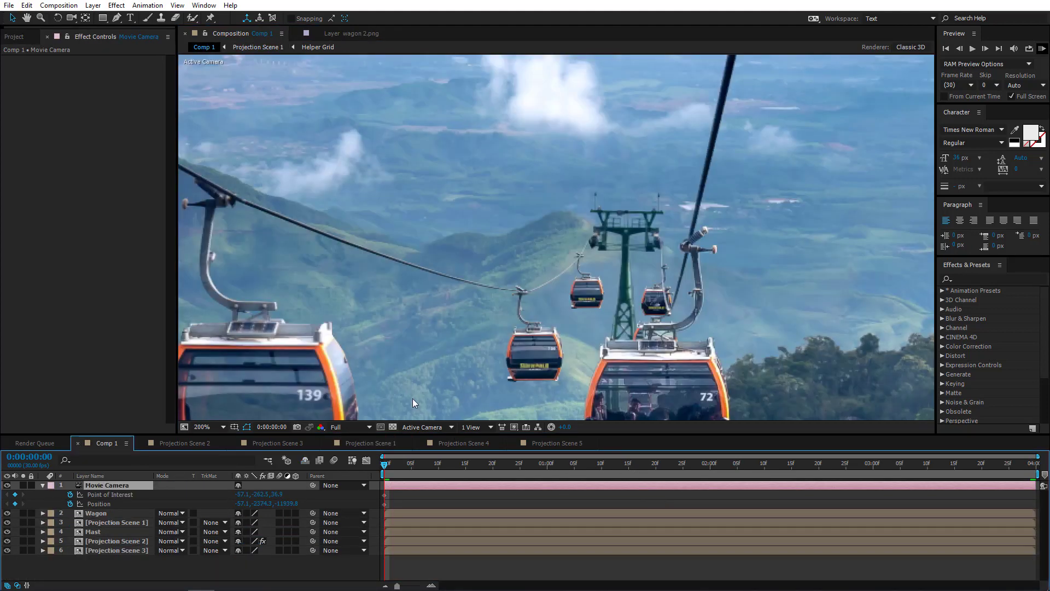
{"action": "left_click", "coordinate": [201, 427]}
{"action": "left_click", "coordinate": [229, 231]}
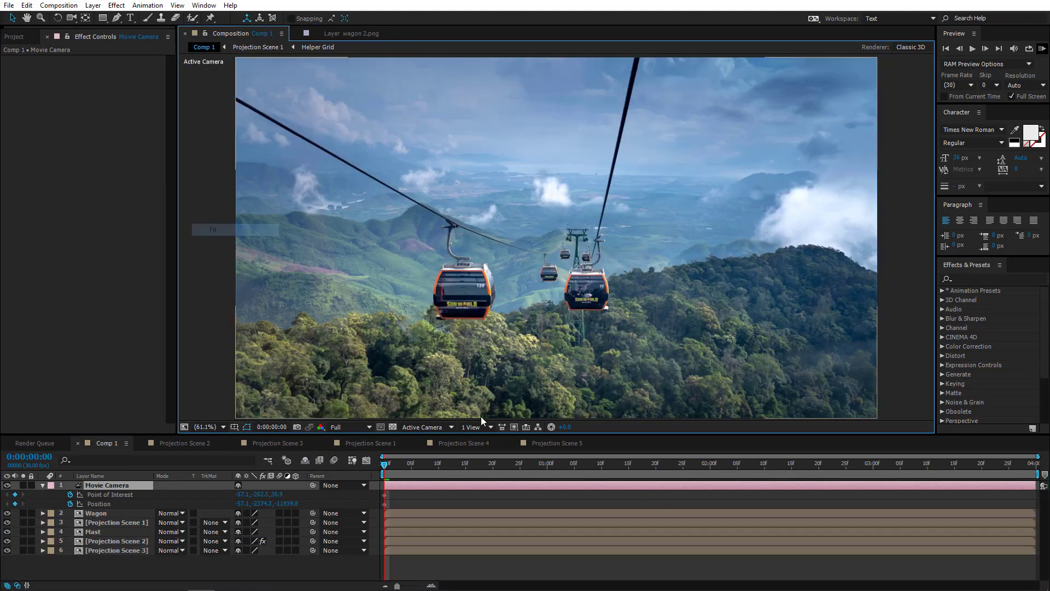
At 0:00:03:29, in quarter resolution, keyframe the Movie Camera closer to the cabins, at a position of about -121, -2239, -11634.
{"action": "left_click_drag", "start_coordinate": [393, 469], "coordinate": [1030, 474]}
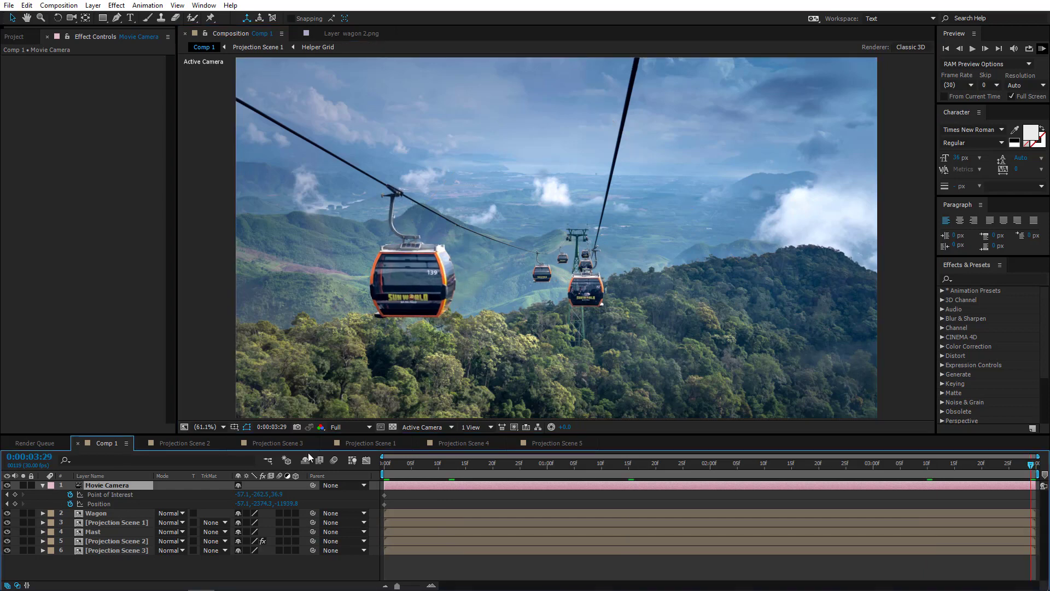
{"action": "left_click", "coordinate": [339, 426]}
{"action": "left_click", "coordinate": [357, 492]}
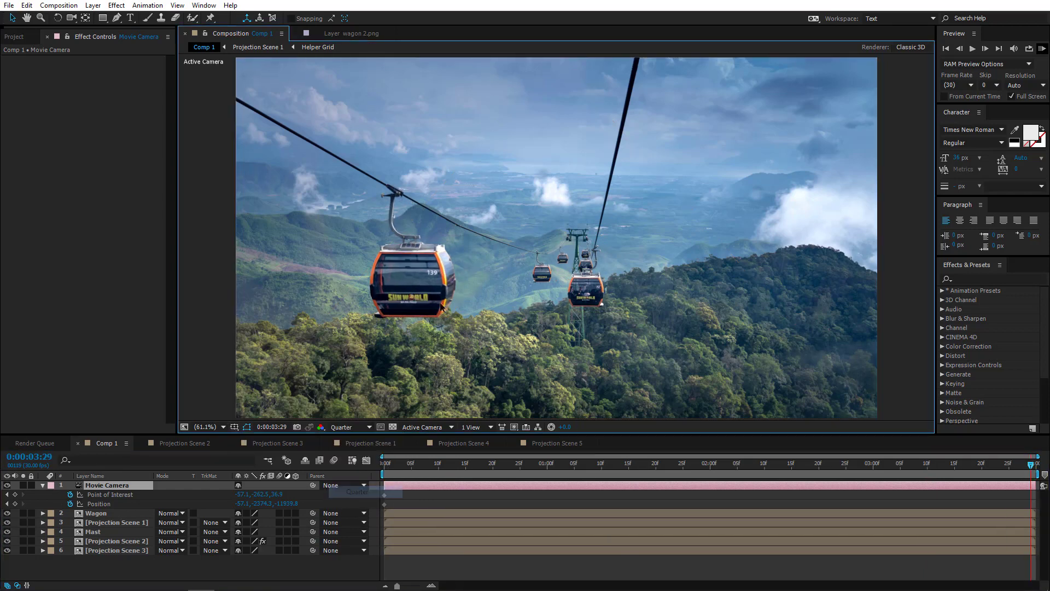
{"action": "key", "text": "comma"}
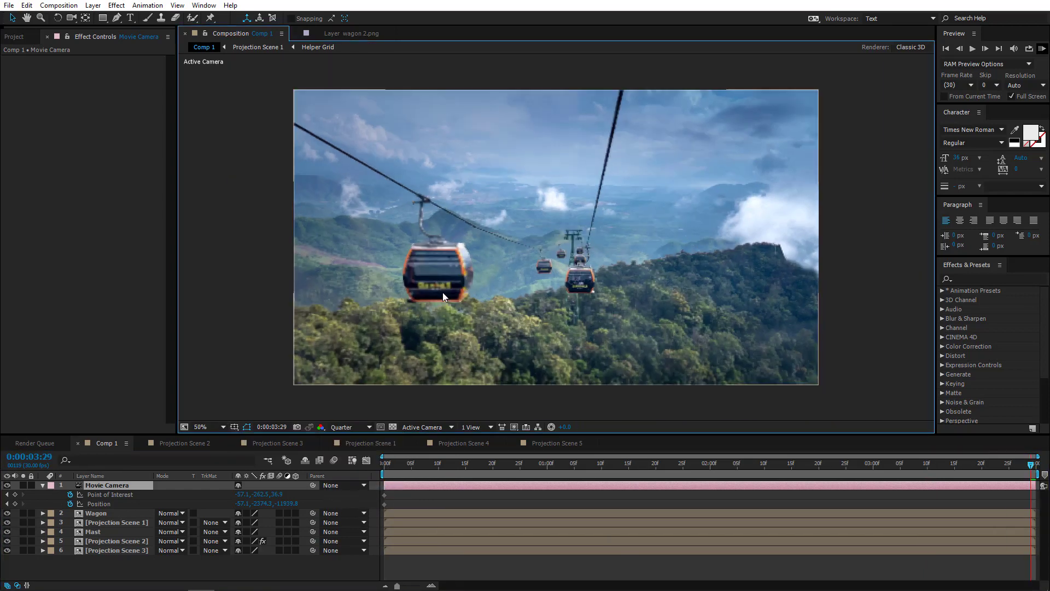
{"action": "left_click", "coordinate": [71, 18]}
{"action": "mouse_move", "coordinate": [525, 230]}
{"action": "left_mouse_down"}
{"action": "mouse_move", "coordinate": [524, 218]}
{"action": "mouse_move", "coordinate": [554, 223]}
{"action": "mouse_move", "coordinate": [544, 236]}
{"action": "left_mouse_up"}
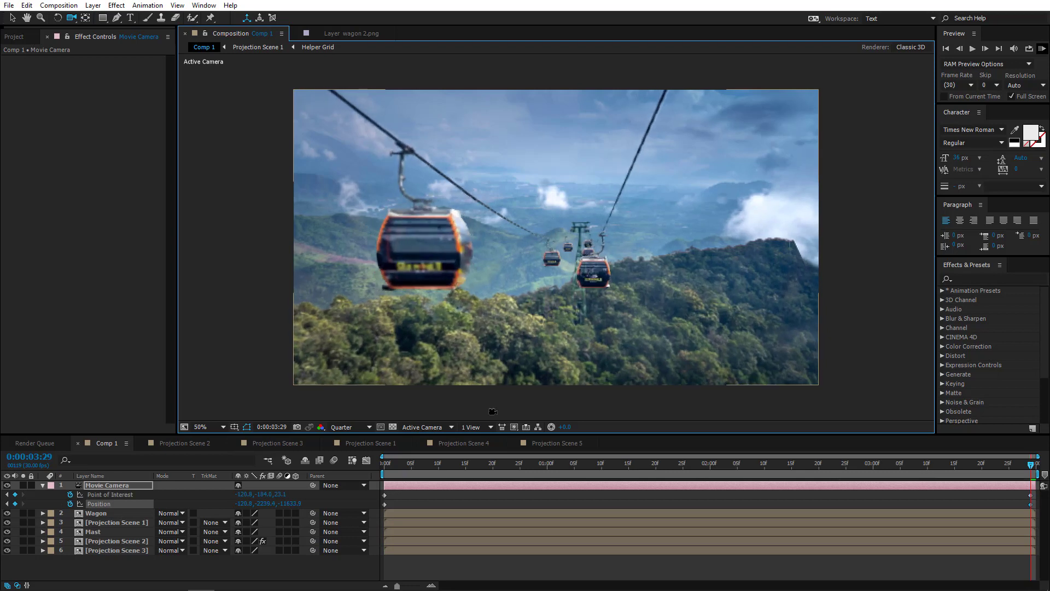
Turn off full-screen playback and preview the camera move from the first frame.
{"action": "left_click_drag", "start_coordinate": [444, 470], "coordinate": [372, 474]}
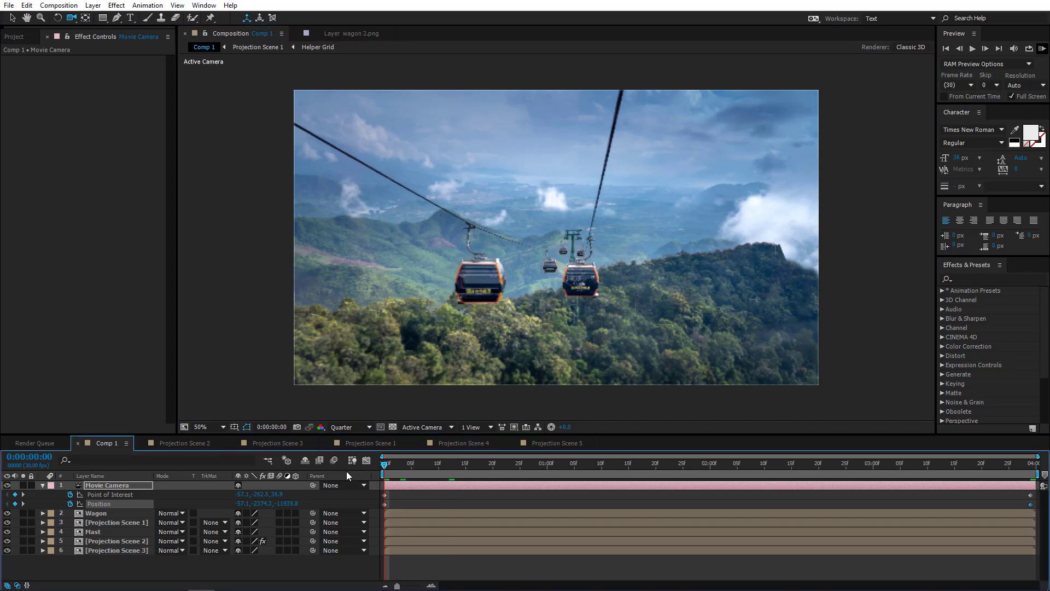
{"action": "left_click", "coordinate": [1010, 97]}
{"action": "key", "text": "KP_0"}
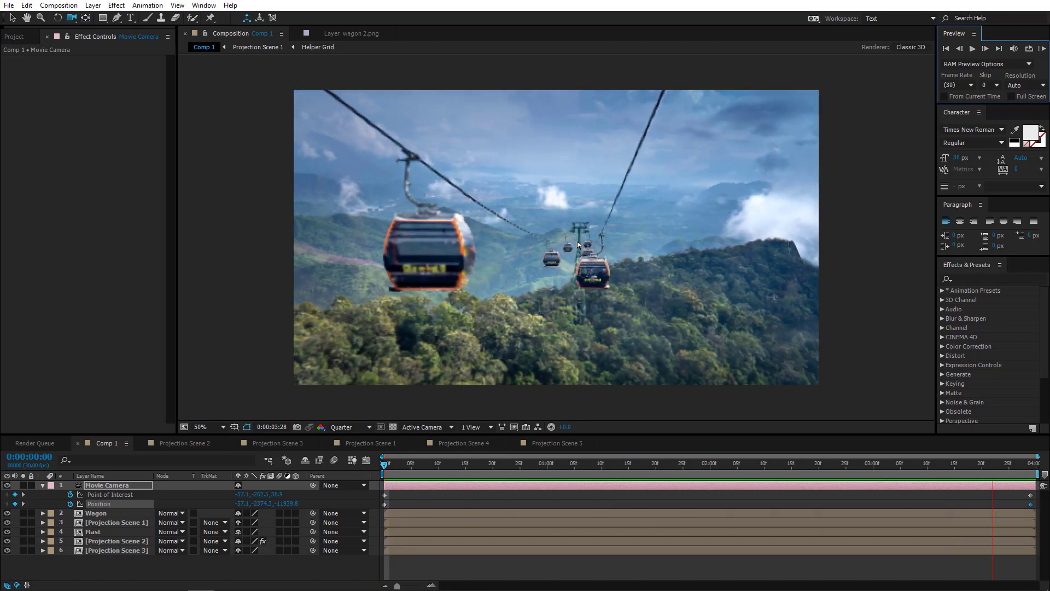
{"action": "key", "text": "space"}
Restore full viewer resolution and pull the Movie Camera slightly back at 0:00:03:29, to a position of about -121, -2251, -11696.
{"action": "left_click", "coordinate": [340, 427]}
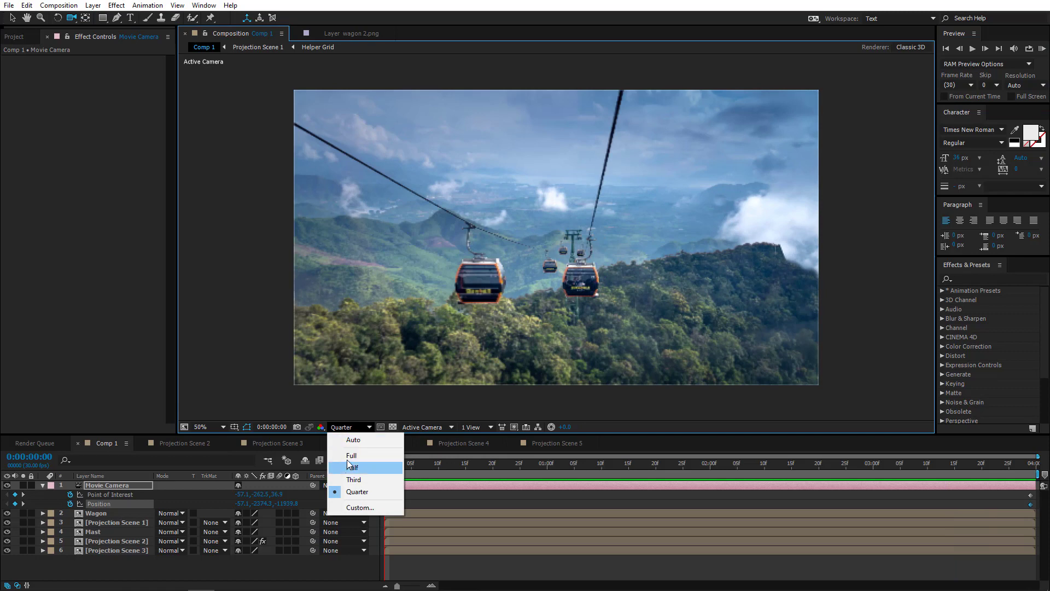
{"action": "left_click", "coordinate": [350, 466]}
{"action": "left_click", "coordinate": [1026, 469]}
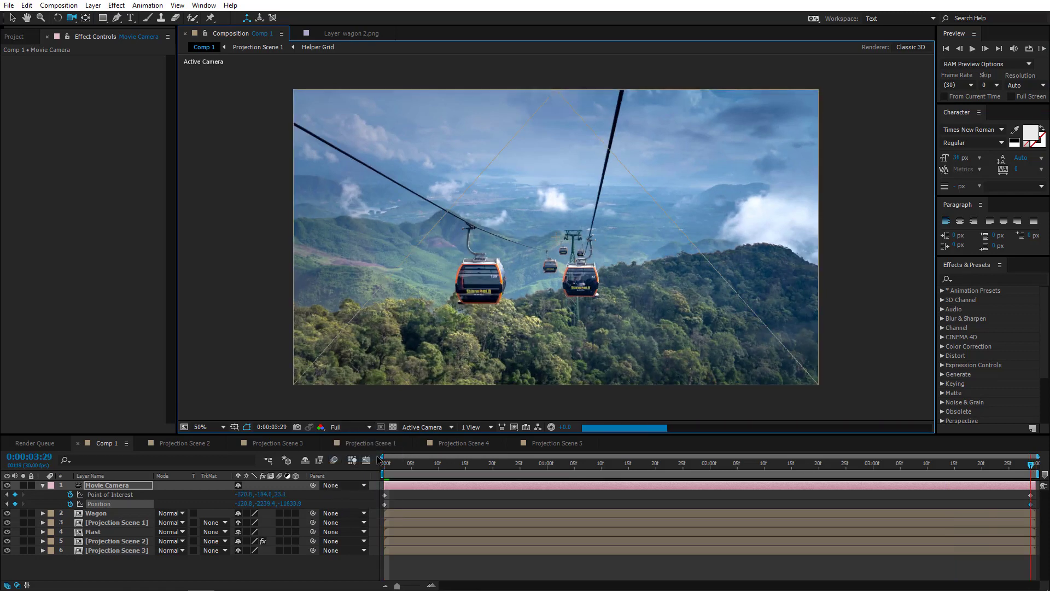
{"action": "left_click_drag", "start_coordinate": [544, 241], "coordinate": [541, 242]}
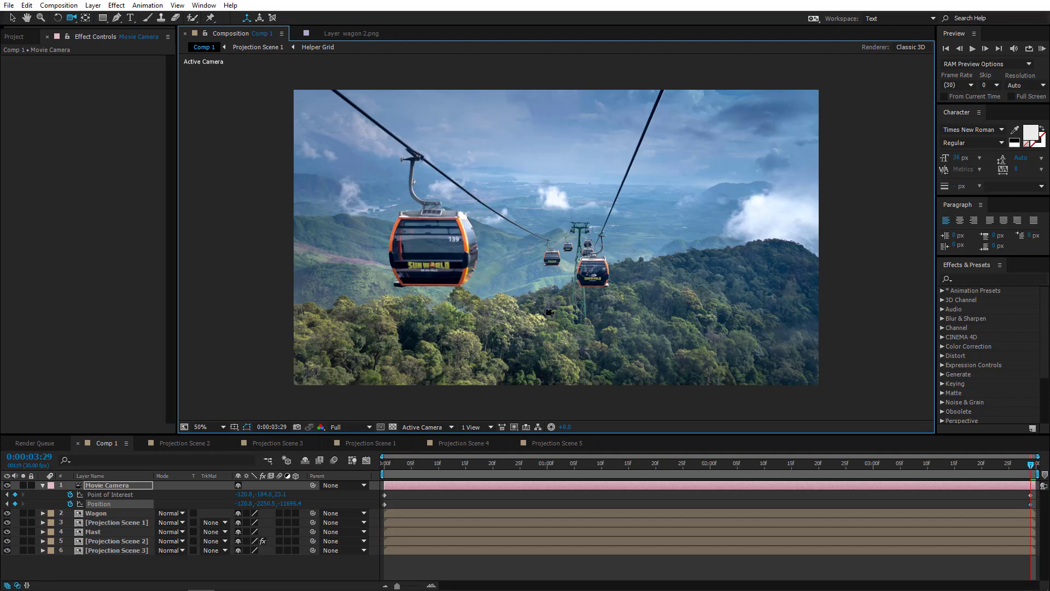
Run a RAM preview of the adjusted camera move from the first frame, and re-enable full-screen playback.
{"action": "key", "text": "Home"}
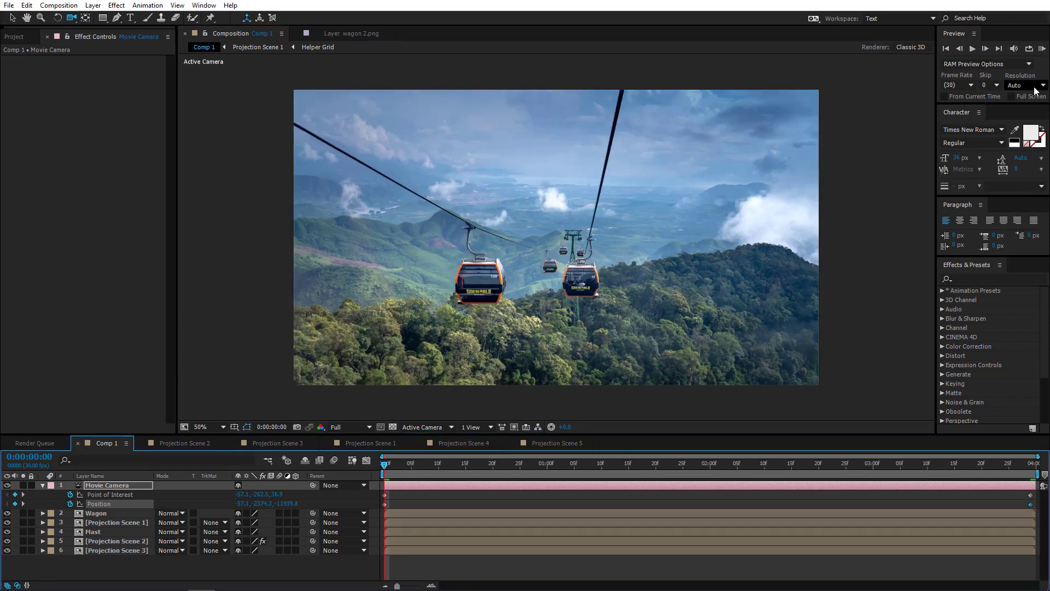
{"action": "left_click", "coordinate": [1042, 48]}
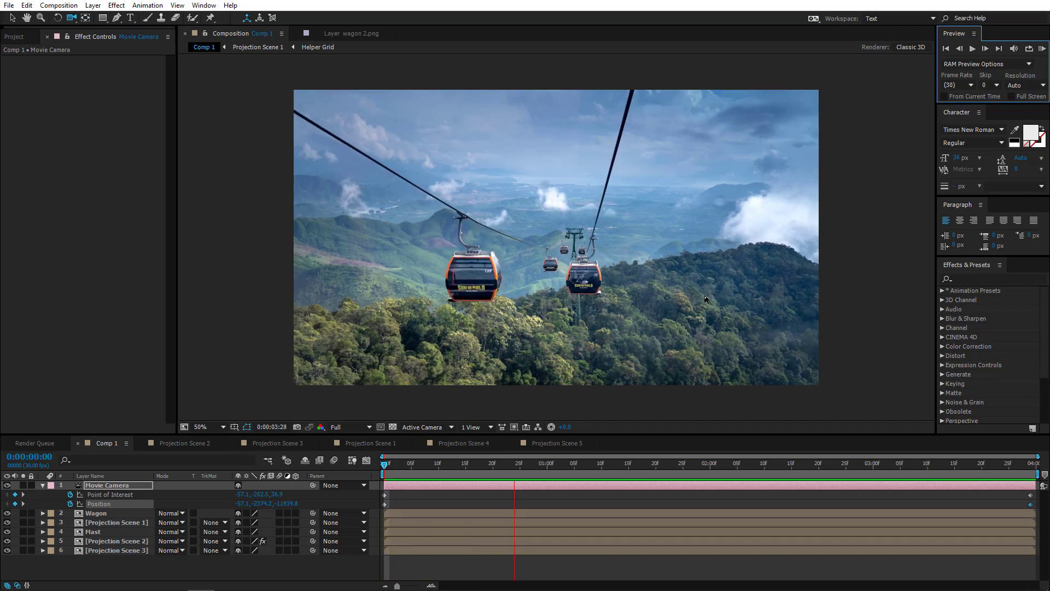
{"action": "left_click", "coordinate": [1017, 98]}
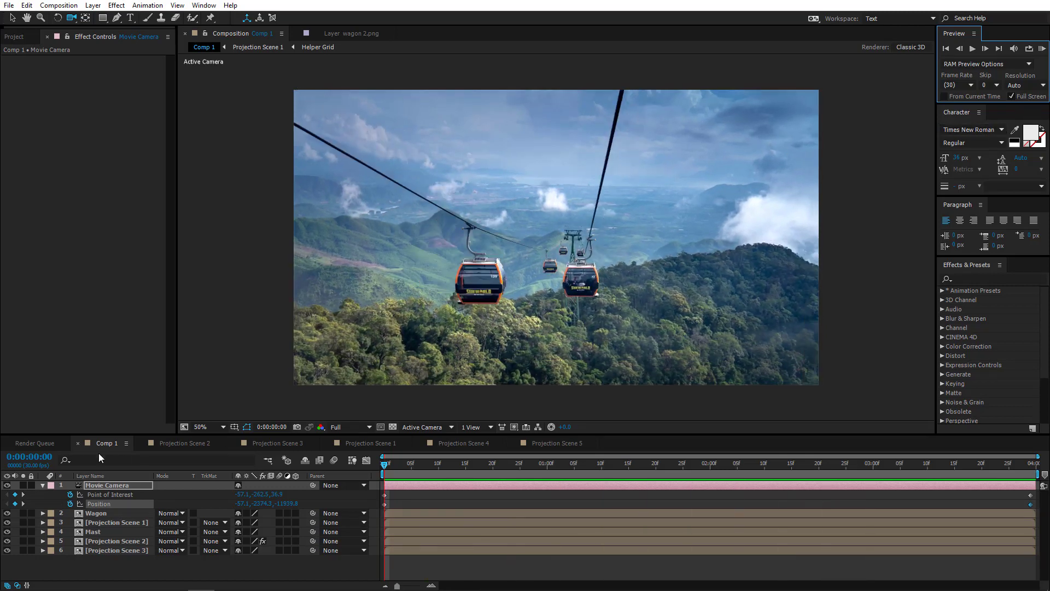
Fit the whole frame in the viewer and play the animation as a full-screen RAM preview.
{"action": "left_click", "coordinate": [204, 429]}
{"action": "left_click", "coordinate": [218, 242]}
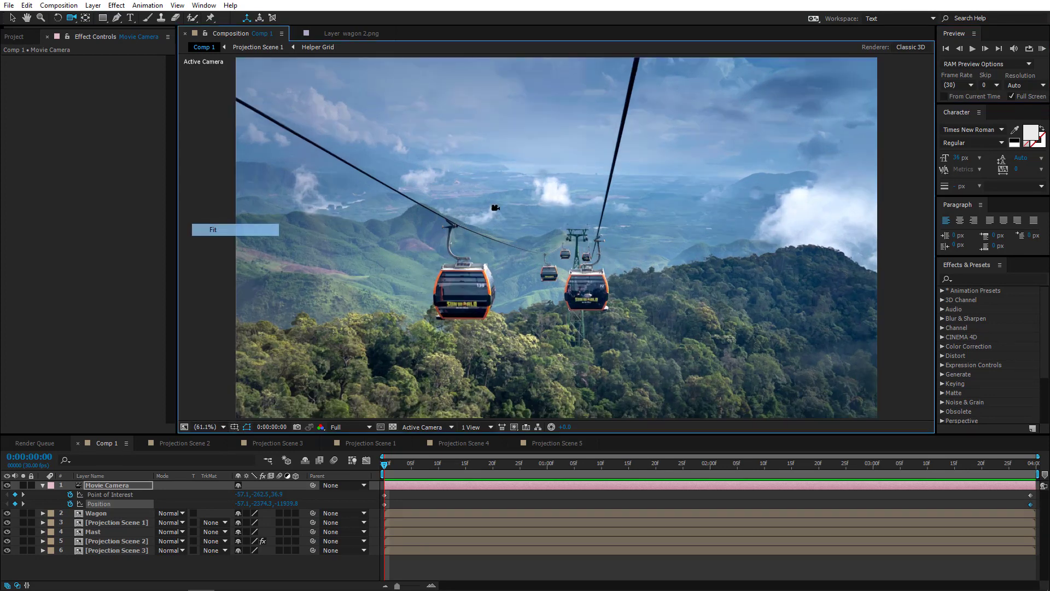
{"action": "left_click", "coordinate": [1042, 48]}
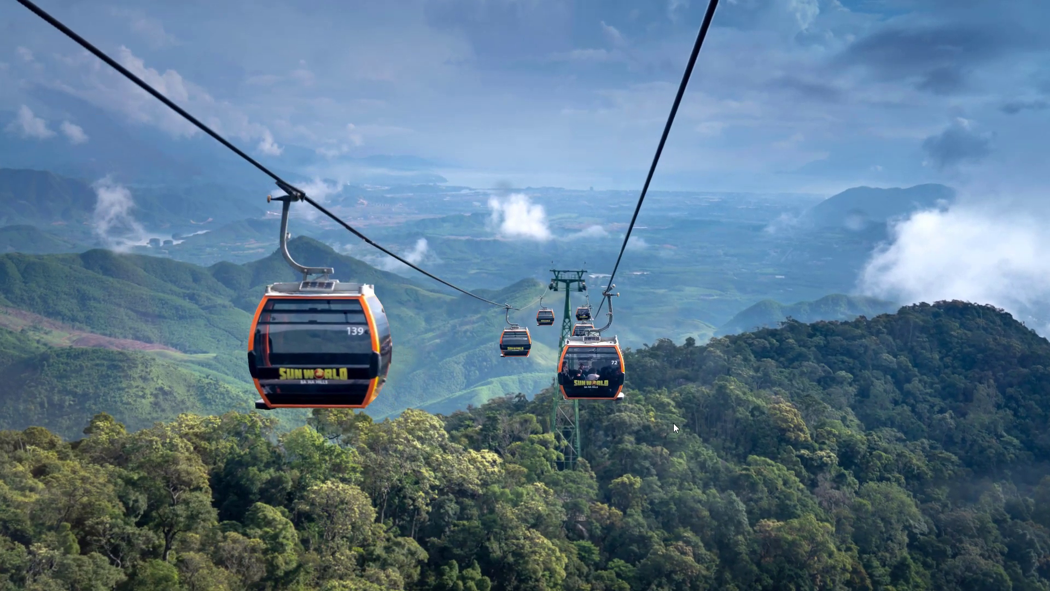
{"action": "key", "text": "space"}
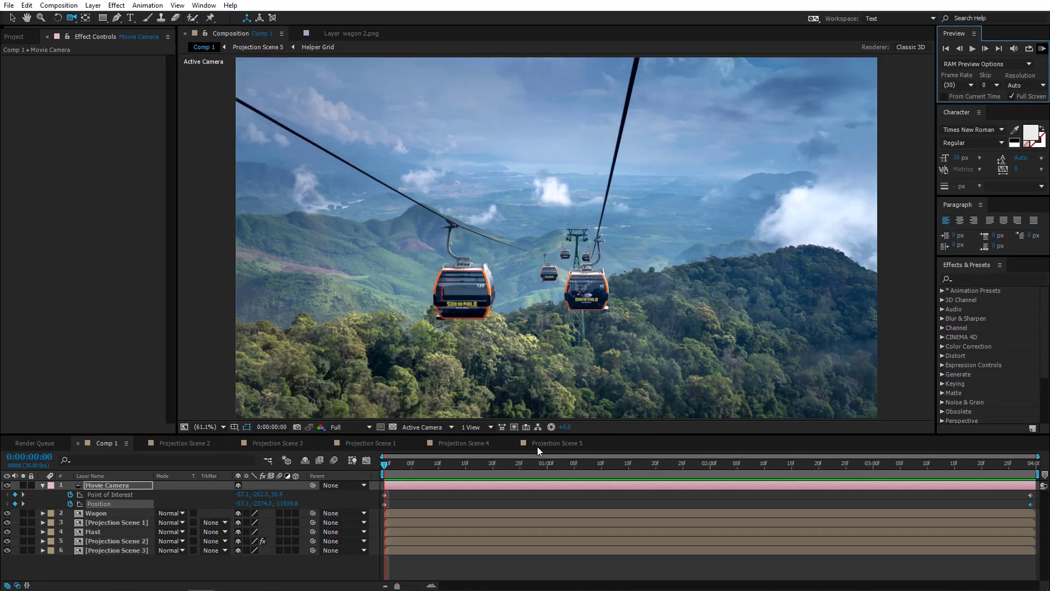
Open Projection Scene 4 and select the plane layer that carries the mast.
{"action": "left_click", "coordinate": [471, 441]}
{"action": "left_click", "coordinate": [496, 308]}
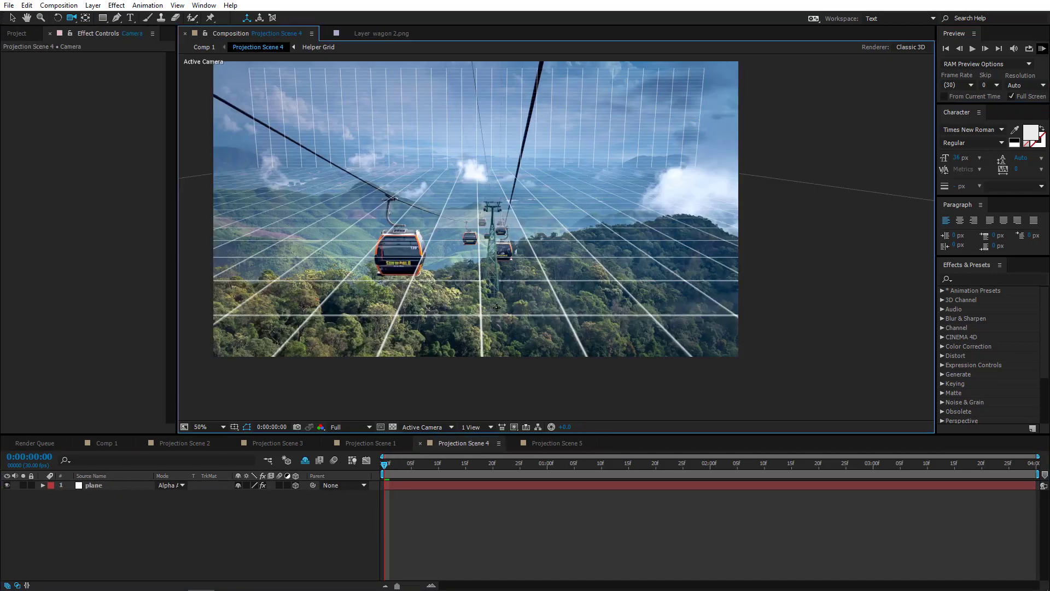
{"action": "left_click", "coordinate": [112, 485]}
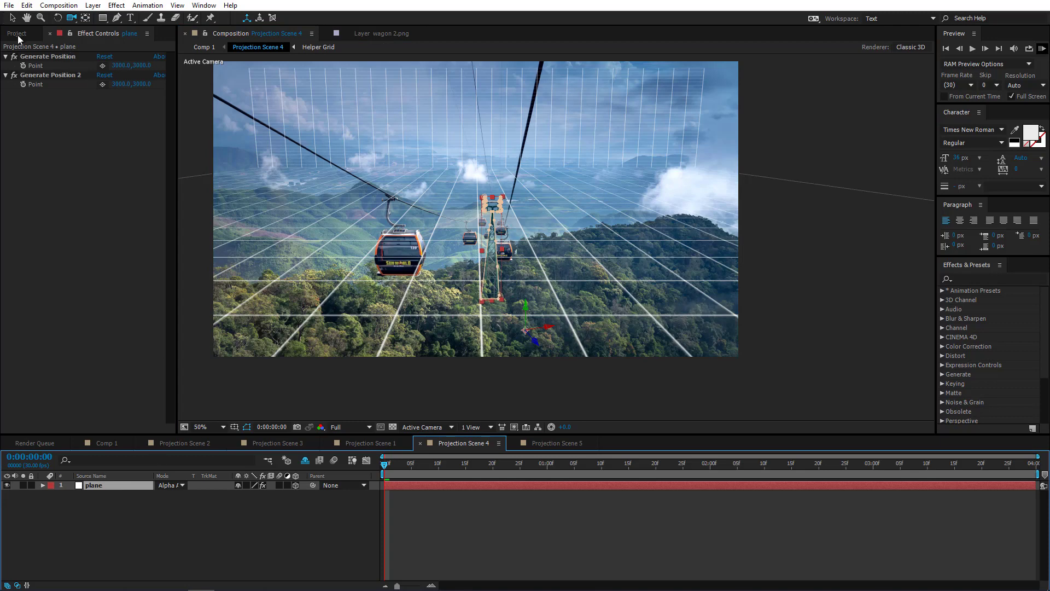
{"action": "left_click", "coordinate": [12, 18]}
{"action": "left_click_drag", "start_coordinate": [462, 187], "coordinate": [553, 233]}
{"action": "scroll", "coordinate": [554, 233], "scroll_direction": "up", "scroll_amount": 2}
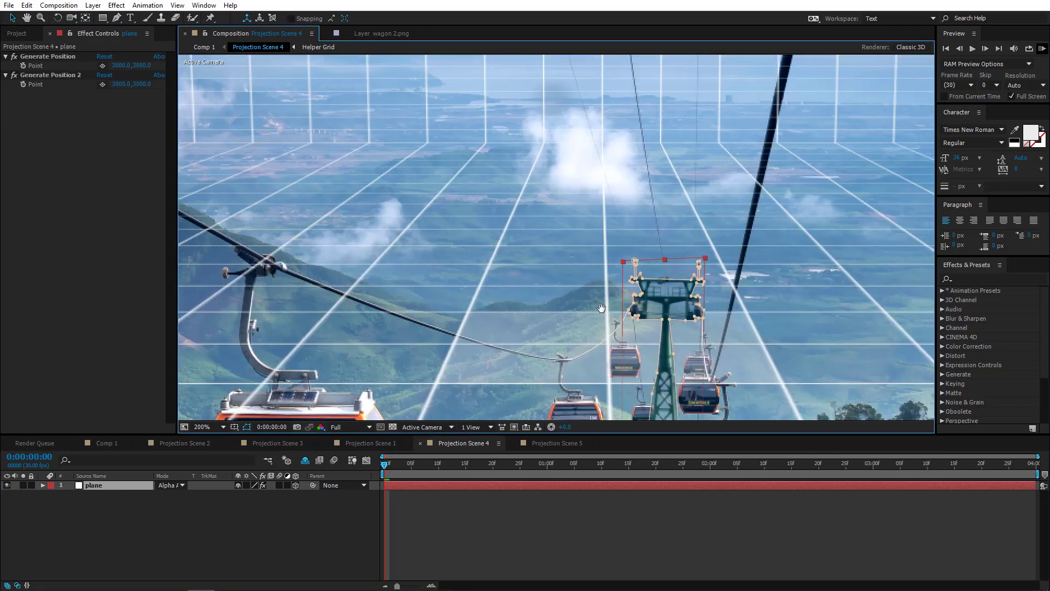
{"action": "scroll", "coordinate": [517, 238], "scroll_direction": "up", "scroll_amount": 1}
{"action": "left_click_drag", "start_coordinate": [602, 309], "coordinate": [541, 140]}
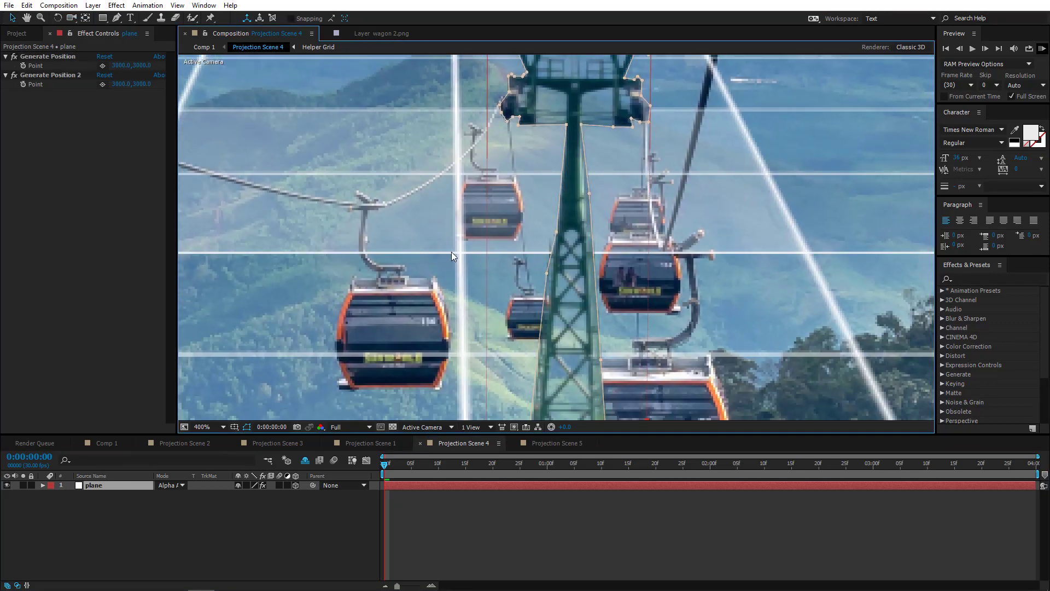
With the Pen tool, start a mask on the plane layer along the thin rope between the small lower cabin and the mast head.
{"action": "left_click", "coordinate": [117, 18]}
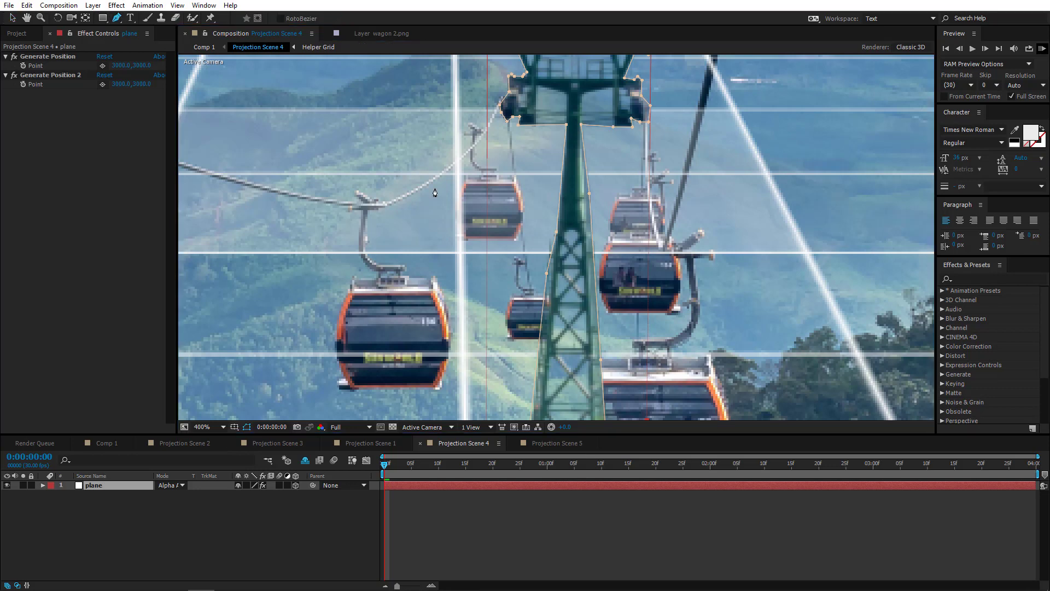
{"action": "left_click", "coordinate": [550, 295]}
{"action": "scroll", "coordinate": [526, 250], "scroll_direction": "up", "scroll_amount": 1}
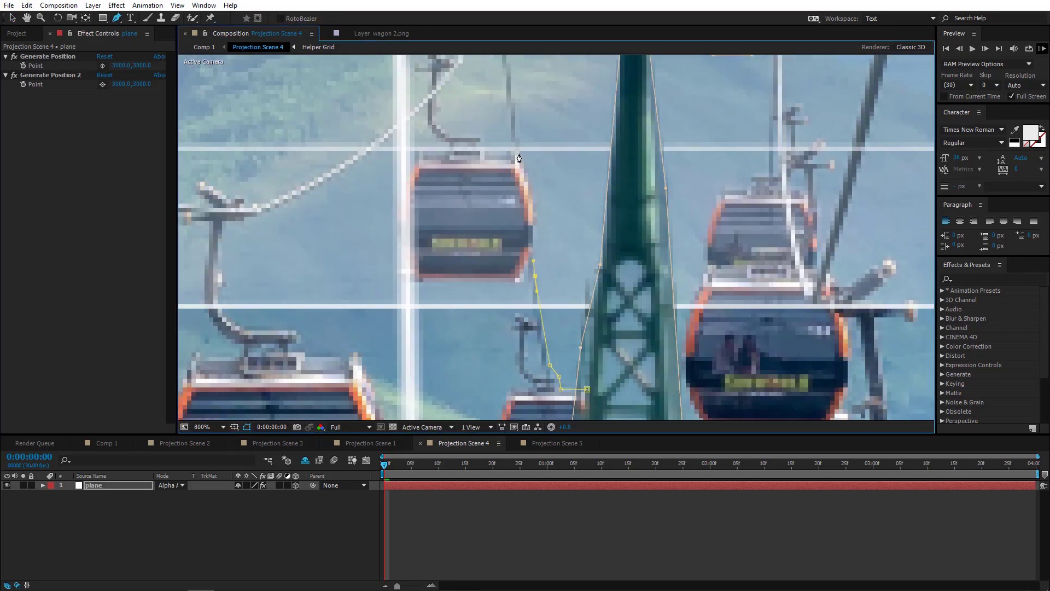
{"action": "left_click", "coordinate": [519, 155]}
{"action": "left_click_drag", "start_coordinate": [518, 158], "coordinate": [508, 360]}
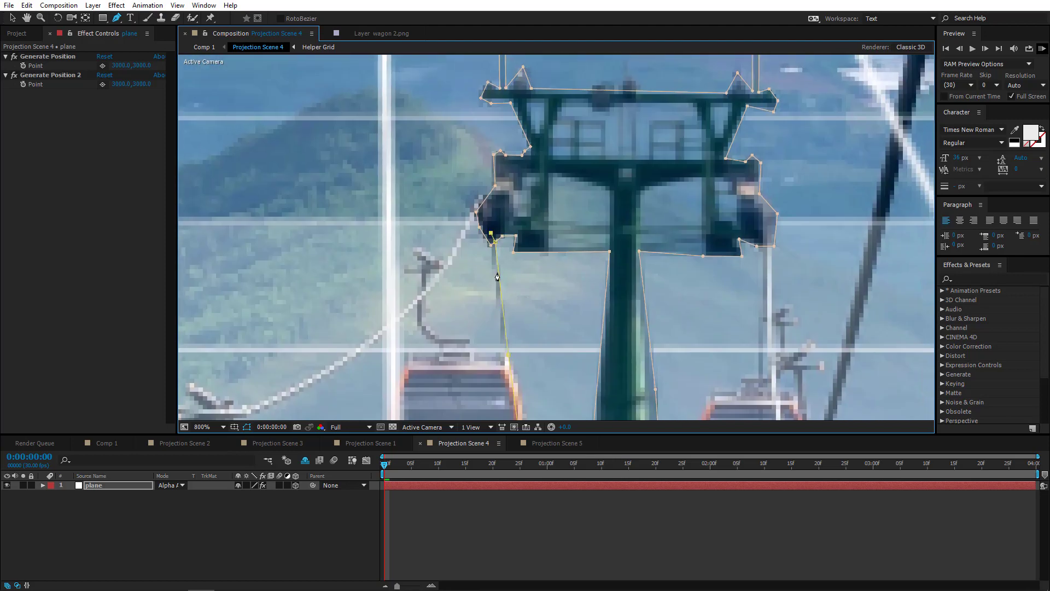
{"action": "left_click_drag", "start_coordinate": [504, 365], "coordinate": [505, 378]}
{"action": "left_click_drag", "start_coordinate": [489, 380], "coordinate": [443, 164]}
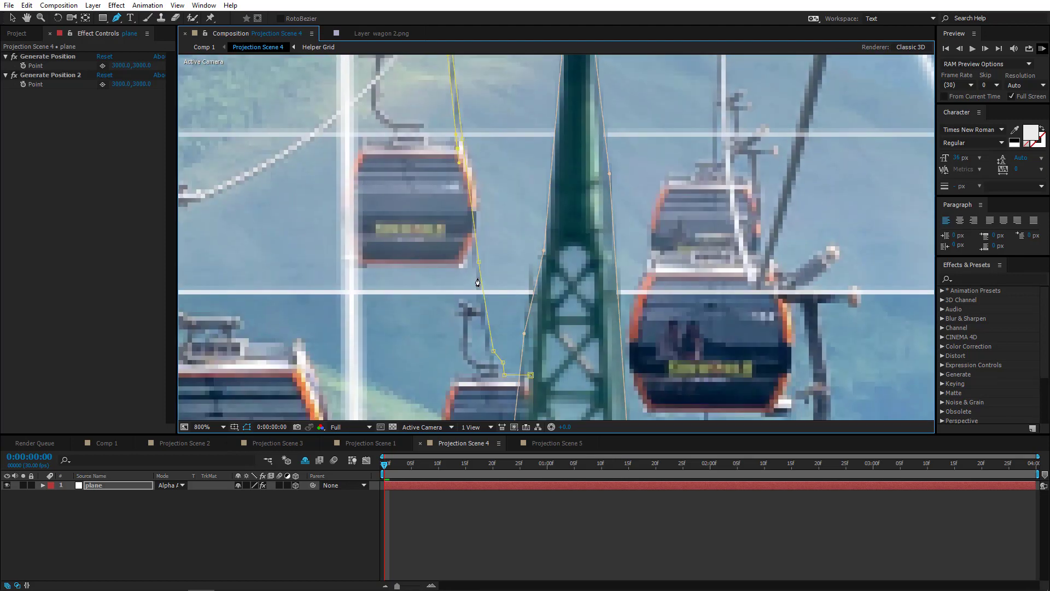
Continue the mask around the small cabin's hanger and body, and close it against the mast.
{"action": "left_click", "coordinate": [462, 299]}
{"action": "scroll", "coordinate": [525, 300], "scroll_direction": "up", "scroll_amount": 1}
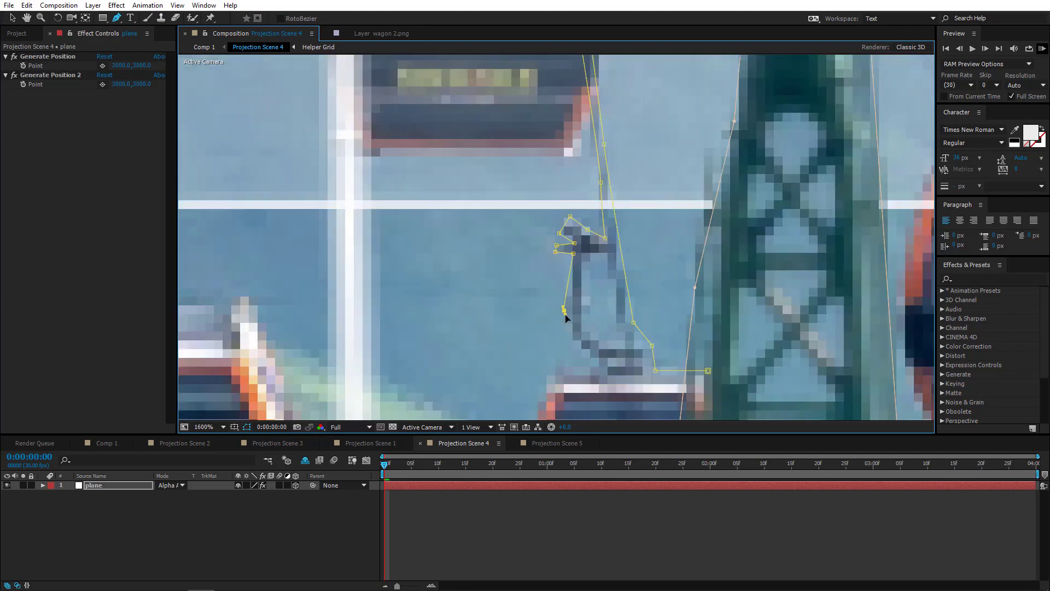
{"action": "left_click_drag", "start_coordinate": [597, 370], "coordinate": [517, 239]}
{"action": "left_click_drag", "start_coordinate": [449, 338], "coordinate": [403, 215]}
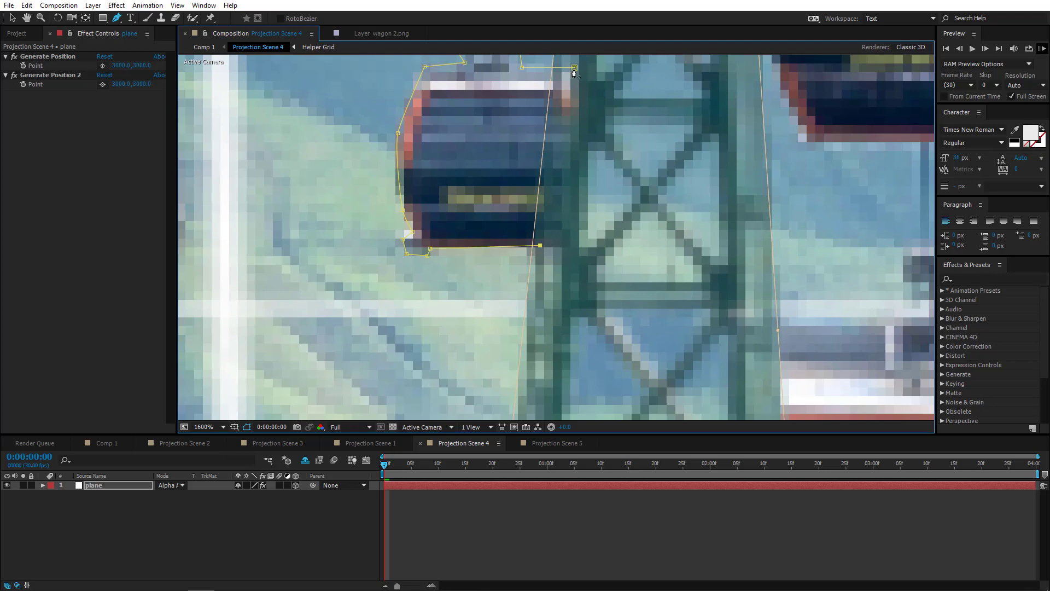
{"action": "scroll", "coordinate": [595, 101], "scroll_direction": "down", "scroll_amount": 1}
Add another plane mask around the thin rope between the mast head's other side and the far cabin's roof.
{"action": "left_click_drag", "start_coordinate": [650, 166], "coordinate": [505, 205]}
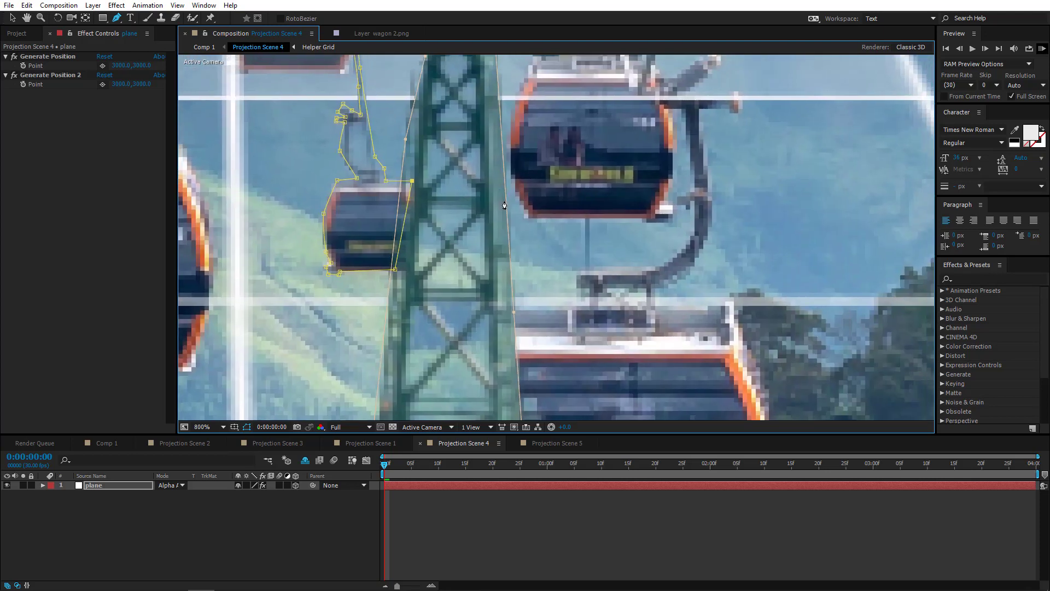
{"action": "left_click_drag", "start_coordinate": [569, 150], "coordinate": [531, 296]}
{"action": "left_click_drag", "start_coordinate": [544, 130], "coordinate": [519, 254]}
{"action": "scroll", "coordinate": [518, 254], "scroll_direction": "up", "scroll_amount": 1}
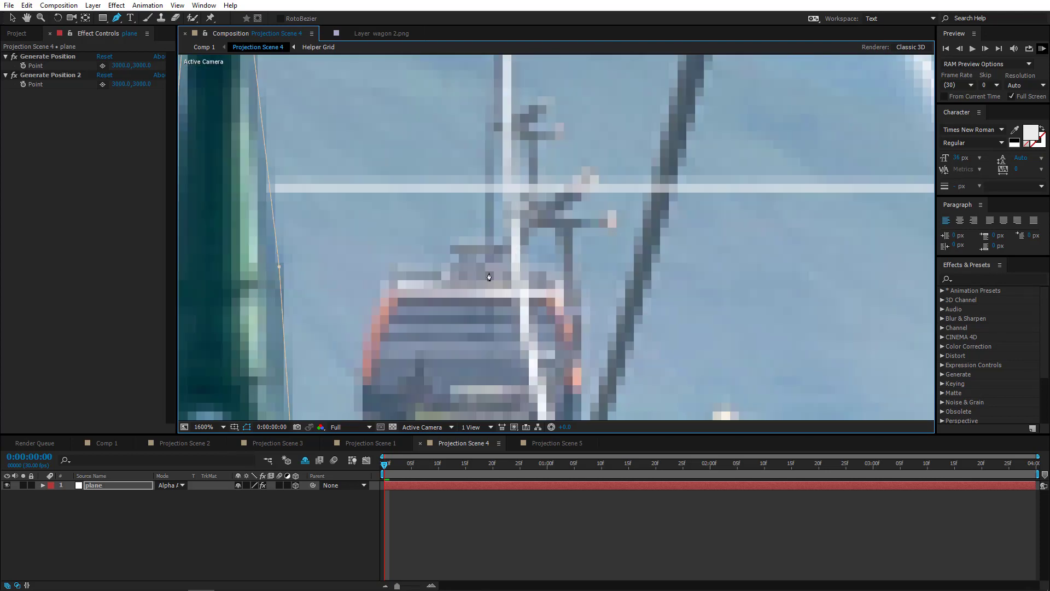
{"action": "left_click_drag", "start_coordinate": [498, 177], "coordinate": [490, 273]}
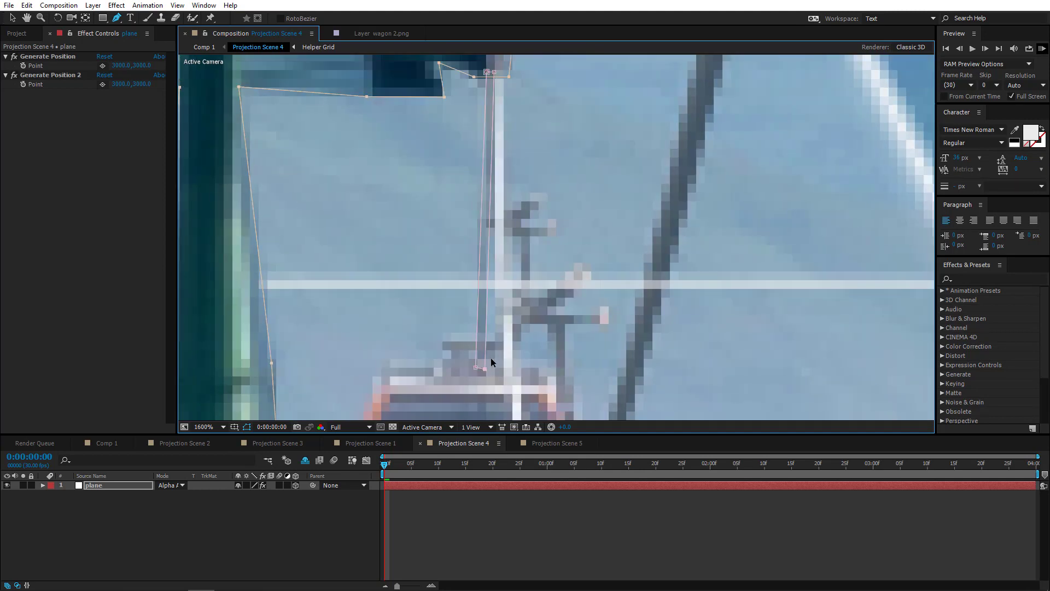
{"action": "scroll", "coordinate": [491, 363], "scroll_direction": "down", "scroll_amount": 2}
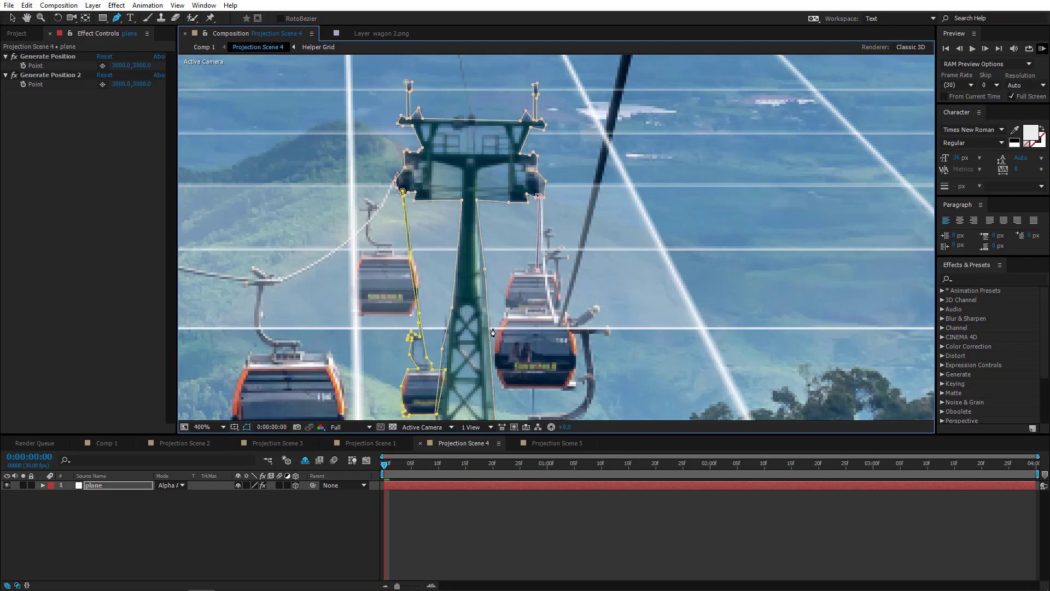
{"action": "scroll", "coordinate": [493, 332], "scroll_direction": "down", "scroll_amount": 2}
{"action": "scroll", "coordinate": [605, 252], "scroll_direction": "up", "scroll_amount": 4}
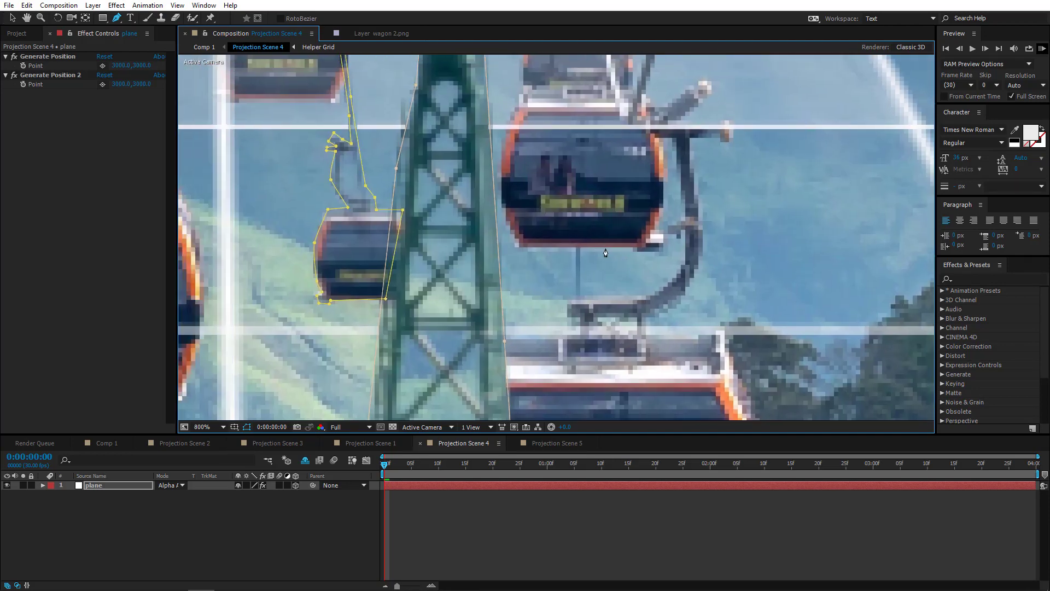
{"action": "scroll", "coordinate": [606, 253], "scroll_direction": "down", "scroll_amount": 2}
{"action": "left_click_drag", "start_coordinate": [557, 248], "coordinate": [621, 265]}
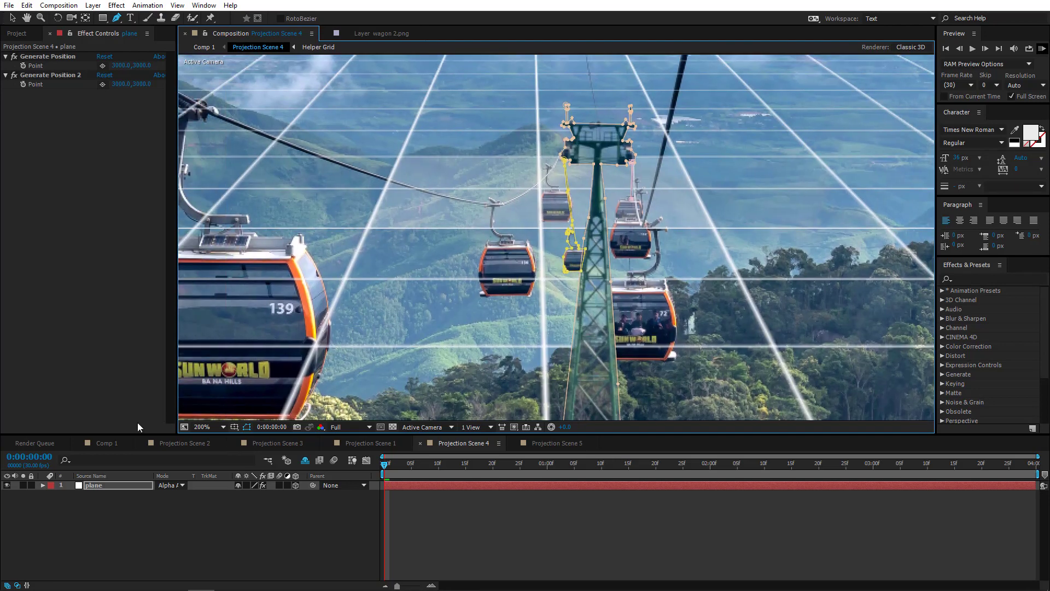
Return to Comp 1, inspect the mast and distant cabins up close, and fit the whole frame in the viewer.
{"action": "left_click", "coordinate": [106, 444]}
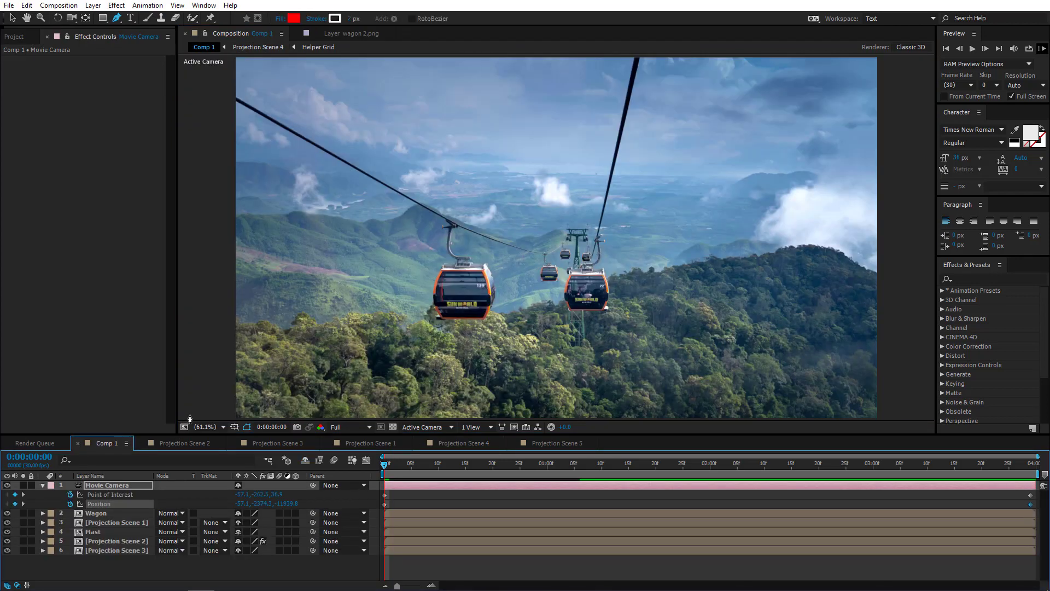
{"action": "scroll", "coordinate": [557, 320], "scroll_direction": "up", "scroll_amount": 2}
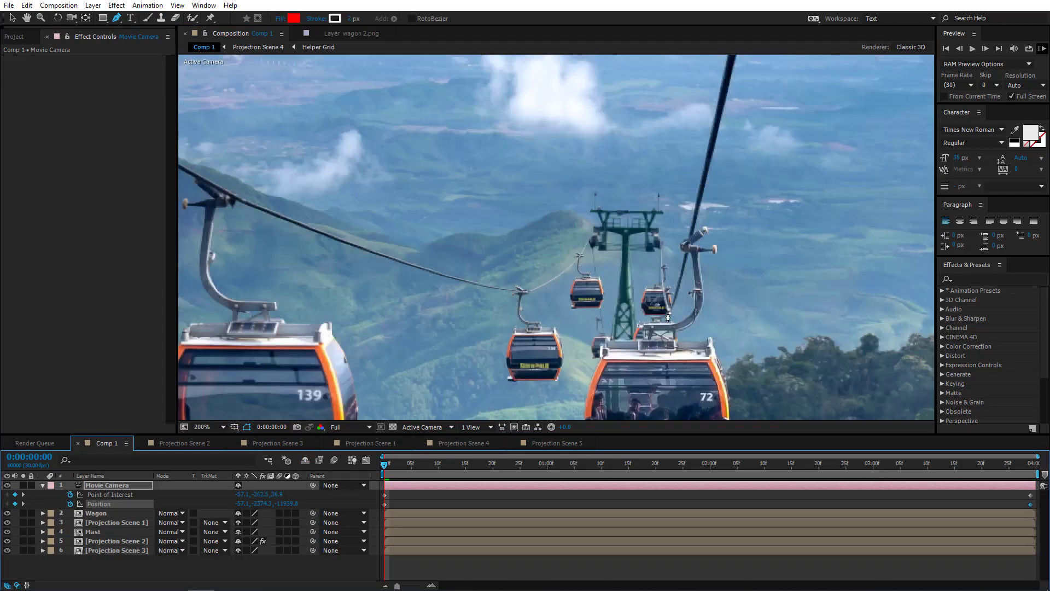
{"action": "key", "text": "comma"}
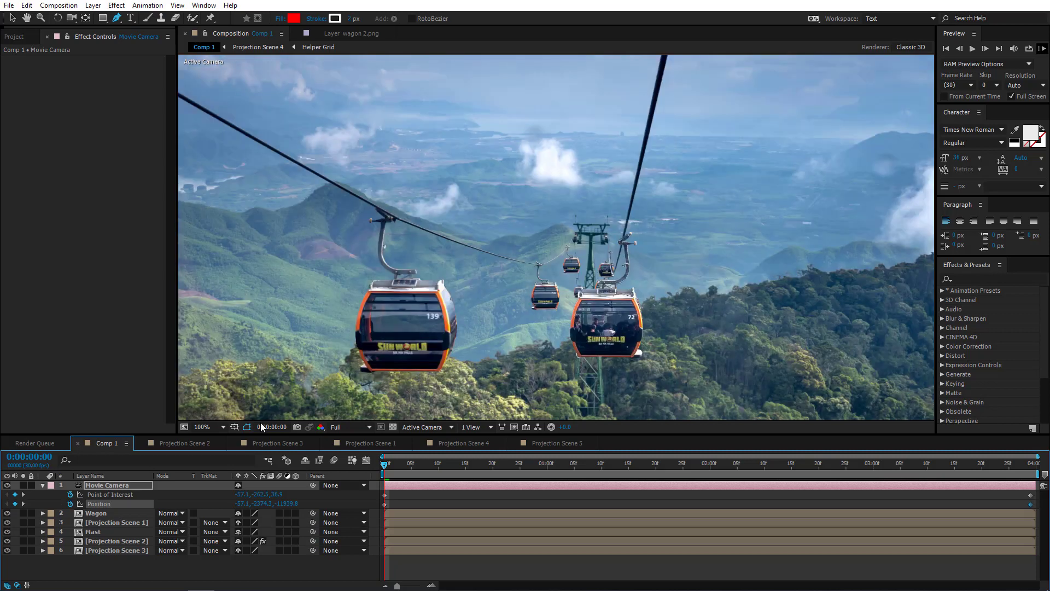
{"action": "left_click", "coordinate": [214, 425]}
{"action": "left_click", "coordinate": [213, 230]}
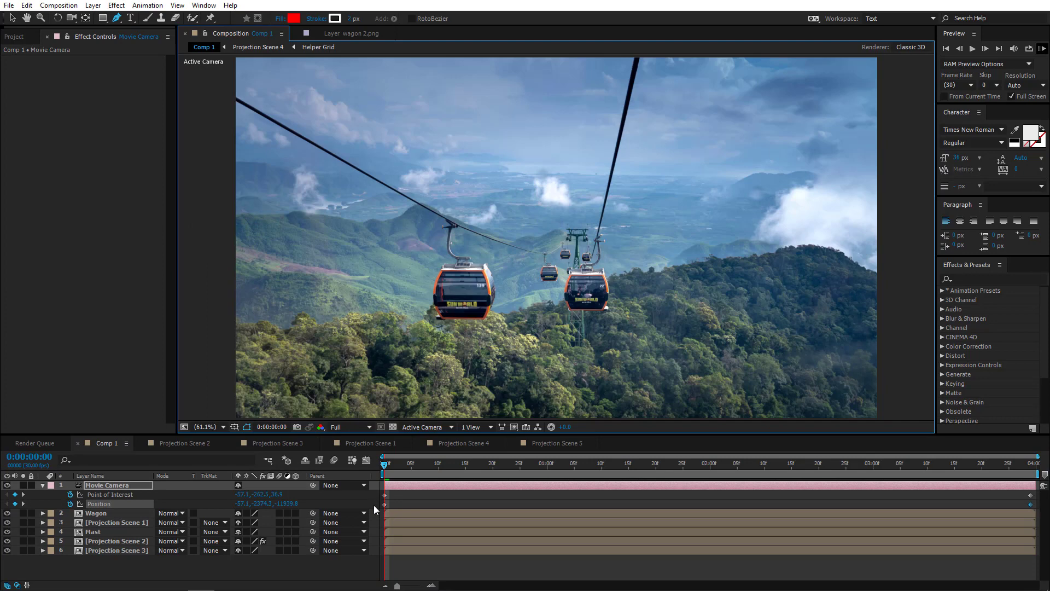
Add an adjustment layer on top of Comp 1's layers and apply the Sharpen effect to it with a Sharpen Amount of 10.
{"action": "right_click", "coordinate": [379, 540]}
{"action": "mouse_move", "coordinate": [452, 425]}
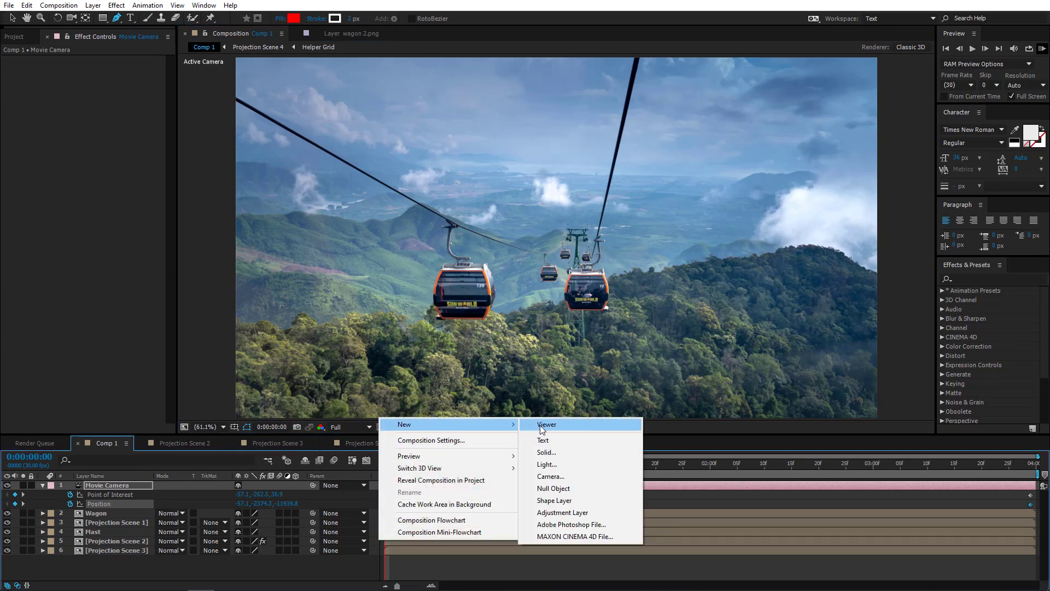
{"action": "left_click", "coordinate": [563, 513]}
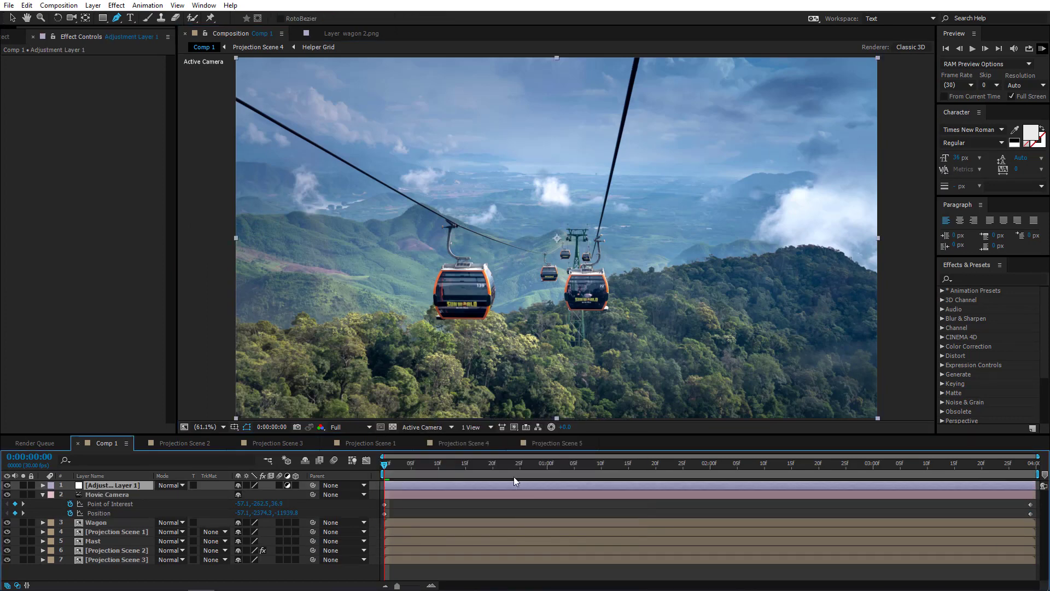
{"action": "left_click", "coordinate": [116, 5]}
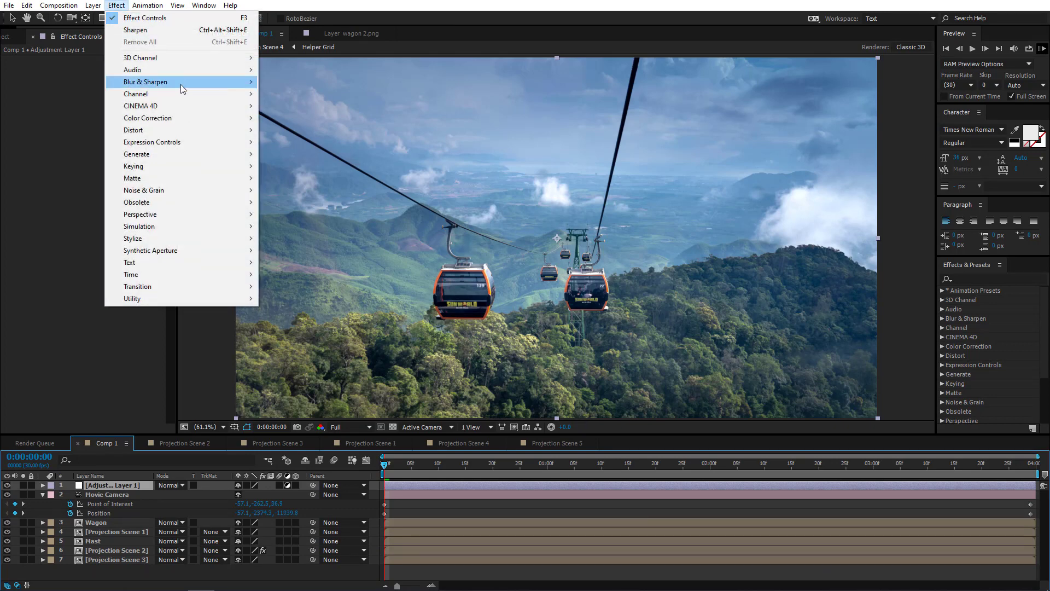
{"action": "mouse_move", "coordinate": [226, 85]}
{"action": "left_click", "coordinate": [285, 251]}
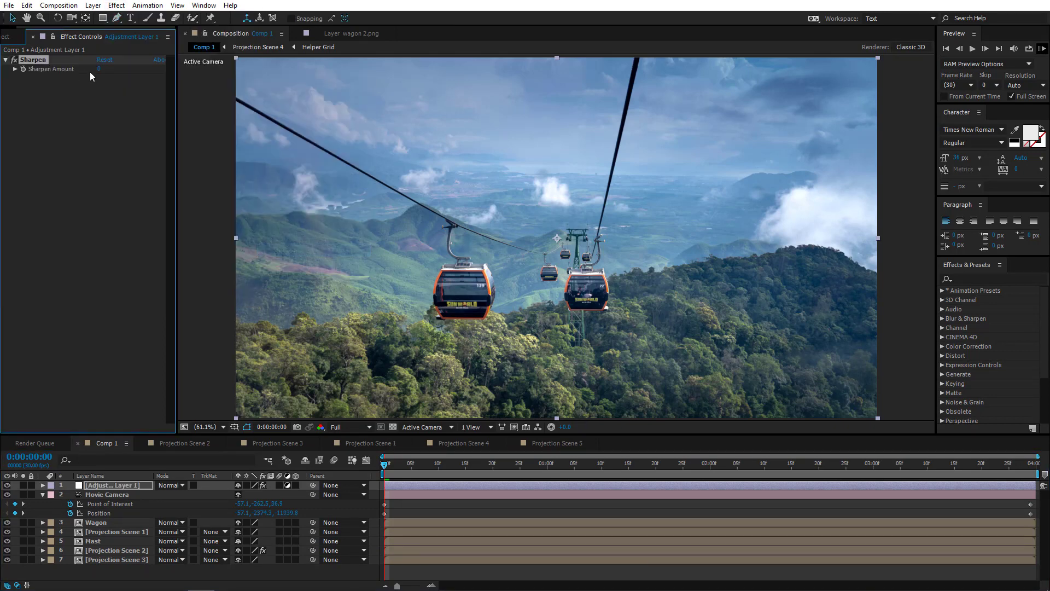
{"action": "left_click", "coordinate": [100, 70]}
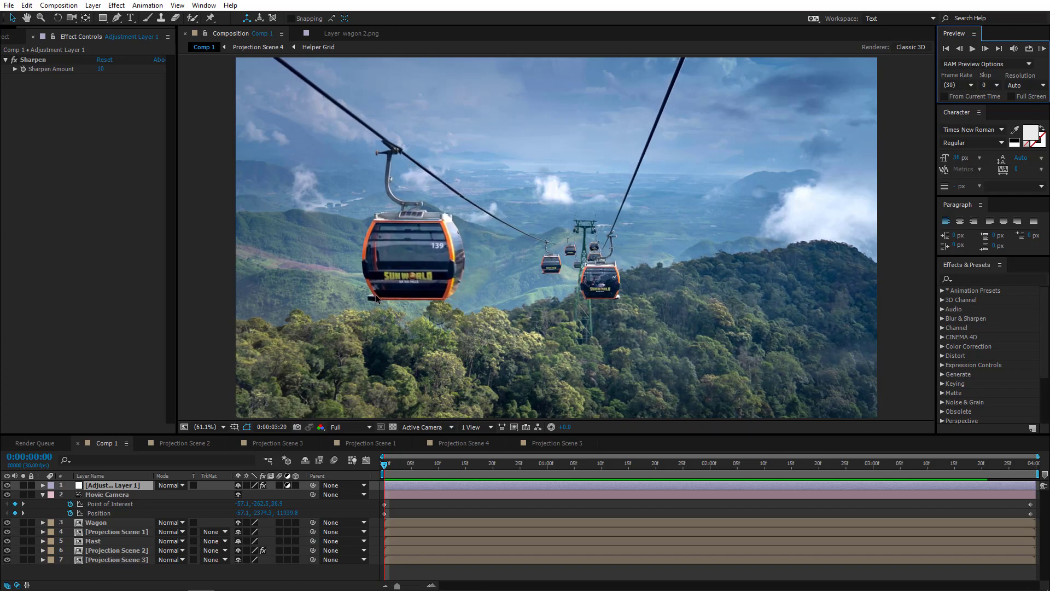
Stop the running preview and play Comp 1 as a full-screen RAM preview to review the sharpened animation.
{"action": "key", "text": "space"}
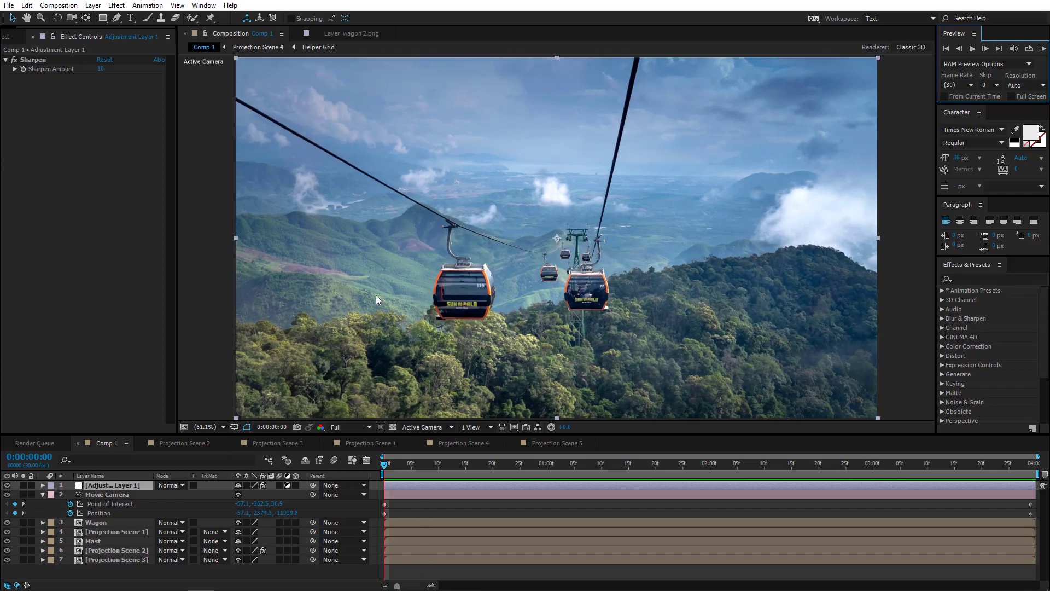
{"action": "left_click", "coordinate": [1040, 50]}
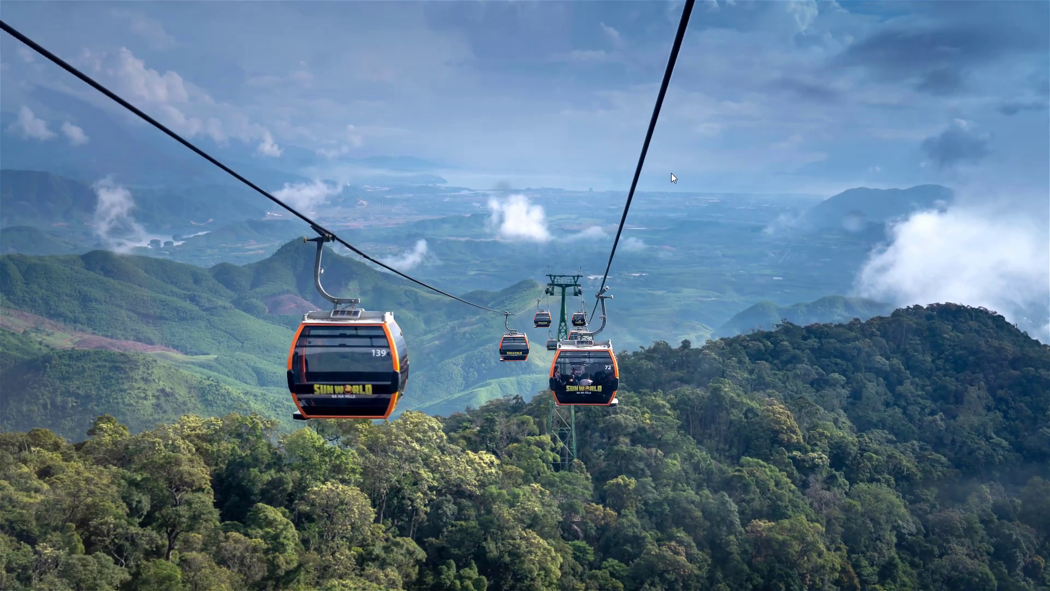